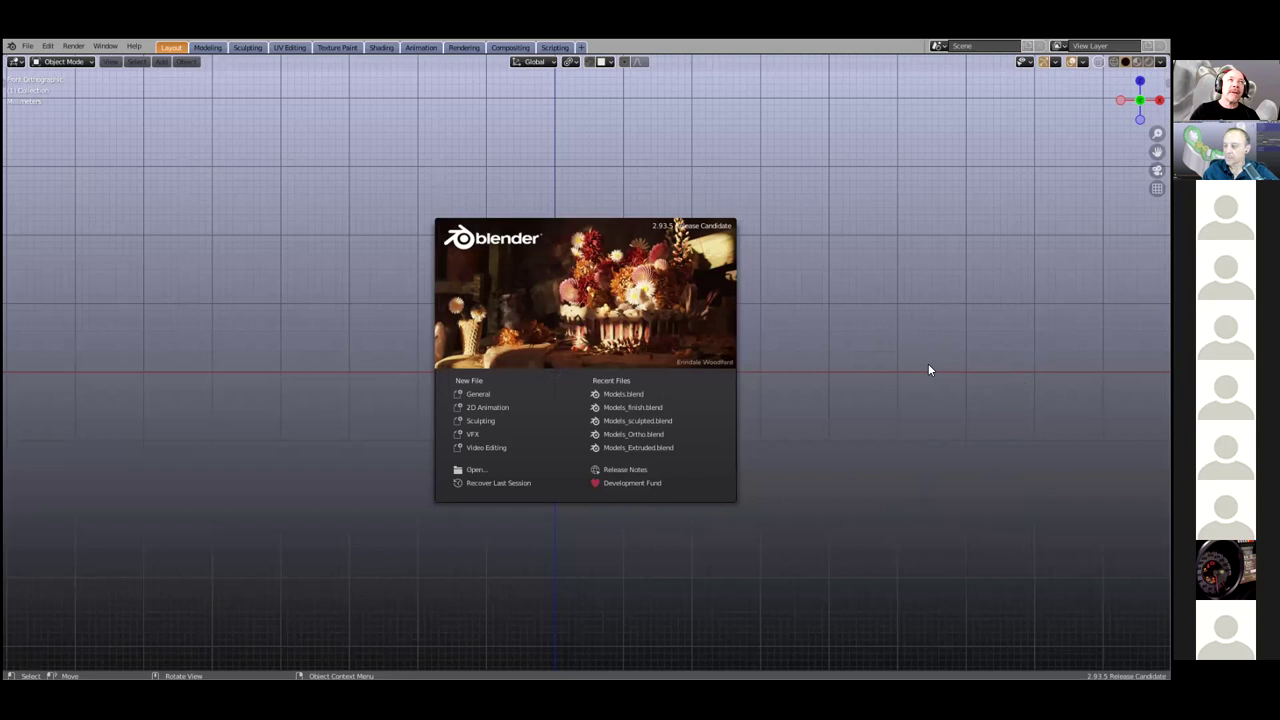
Open the Models.blend file from the Zoom_ToothLibrary folder
{"action": "left_click", "coordinate": [354, 220]}
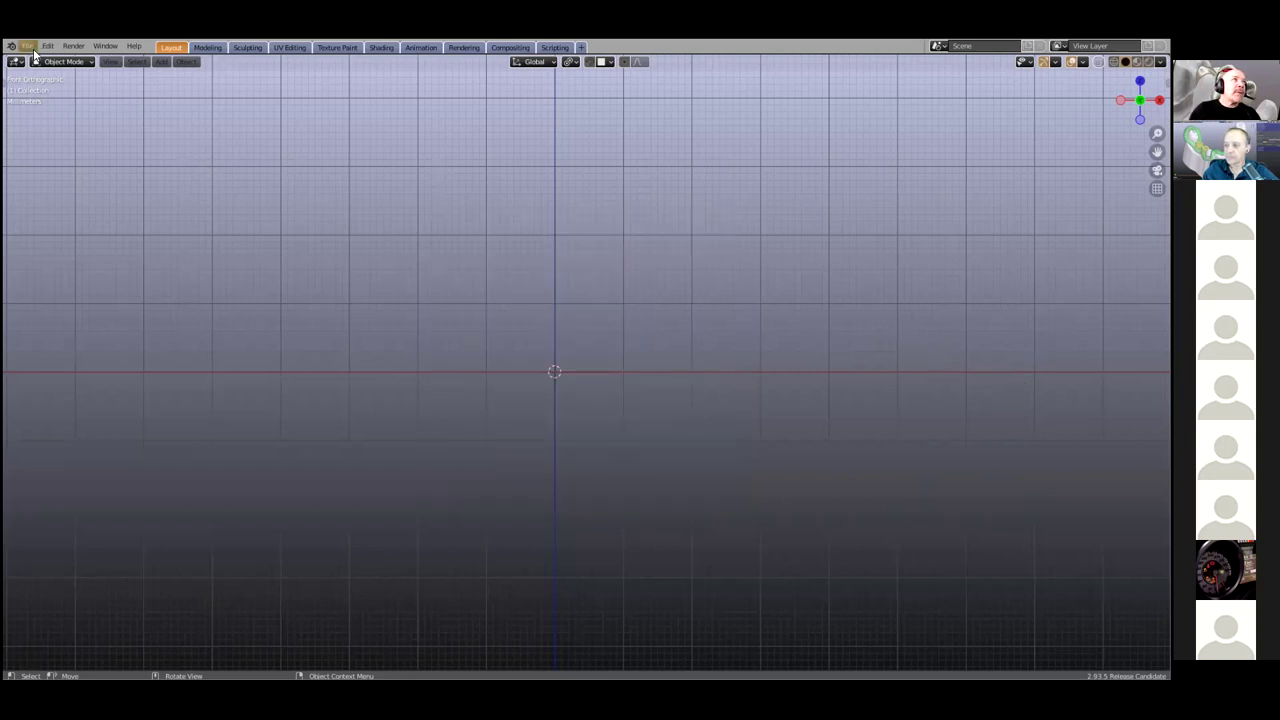
{"action": "left_click", "coordinate": [28, 46]}
{"action": "left_click", "coordinate": [38, 72]}
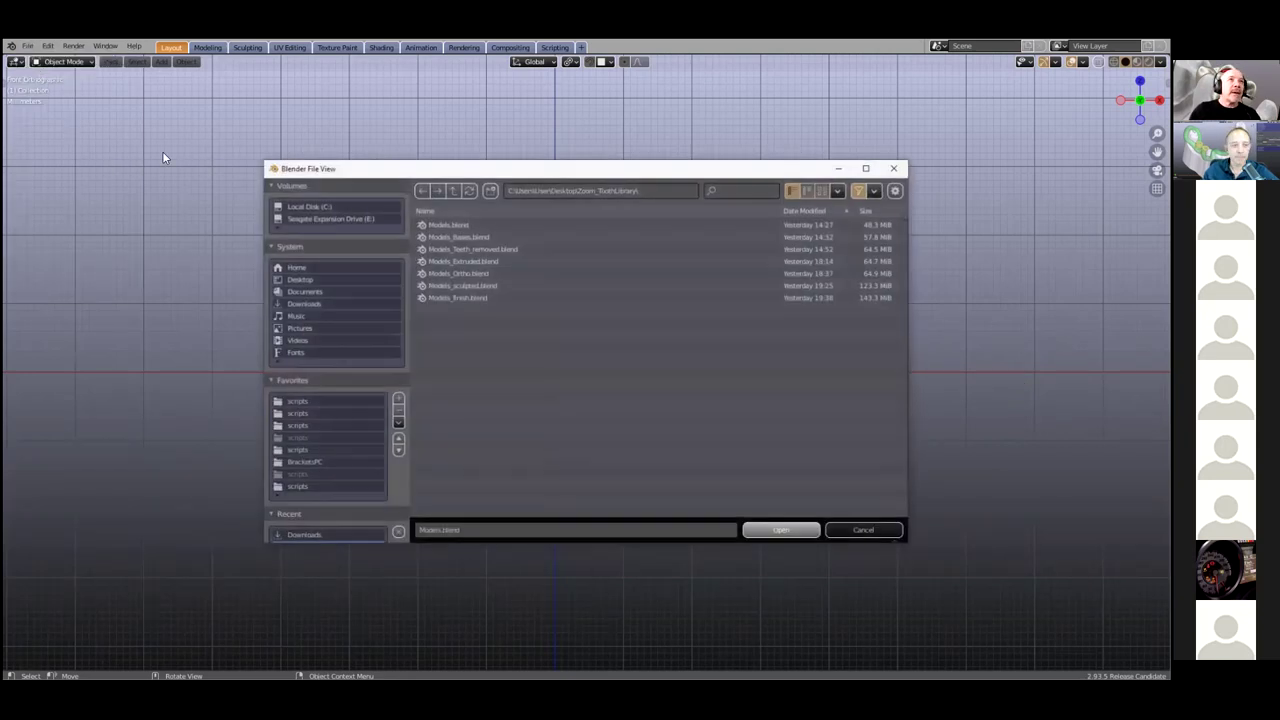
{"action": "double_click", "coordinate": [464, 224]}
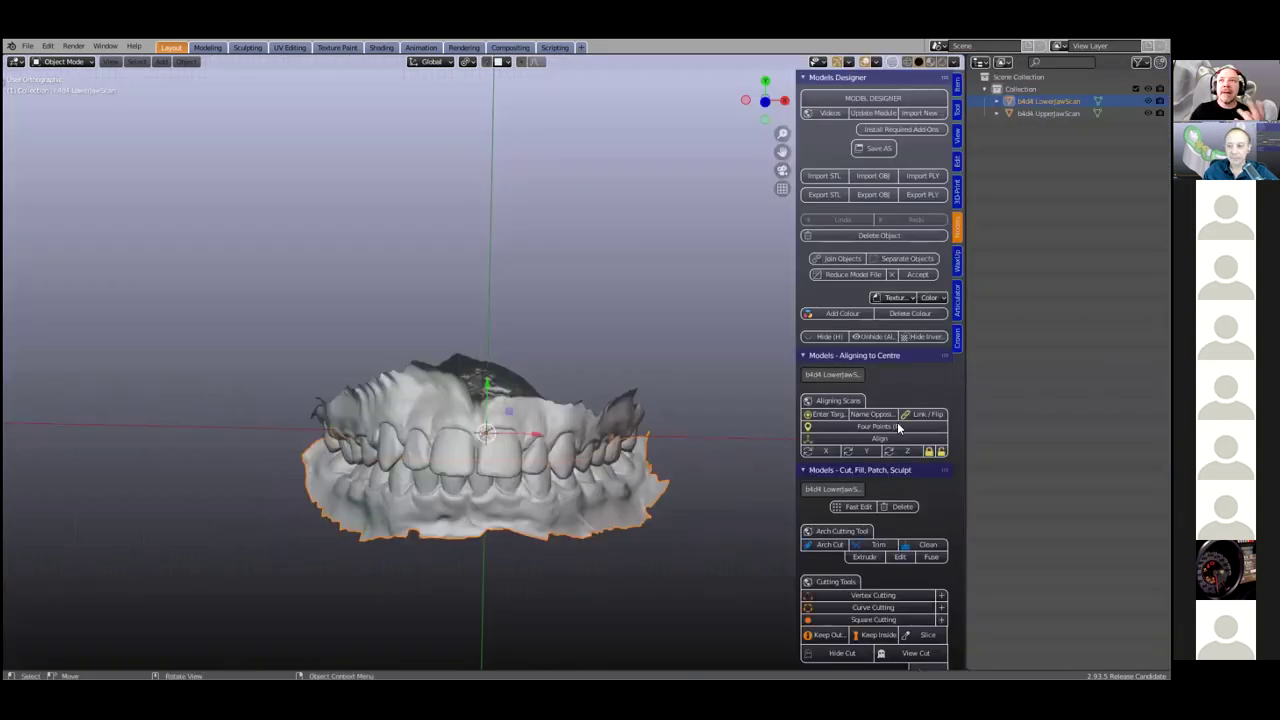
Widen the 3D viewport and set the viewport shading colour to Vertex for the jaw scans
{"action": "left_click_drag", "start_coordinate": [968, 380], "coordinate": [1036, 369]}
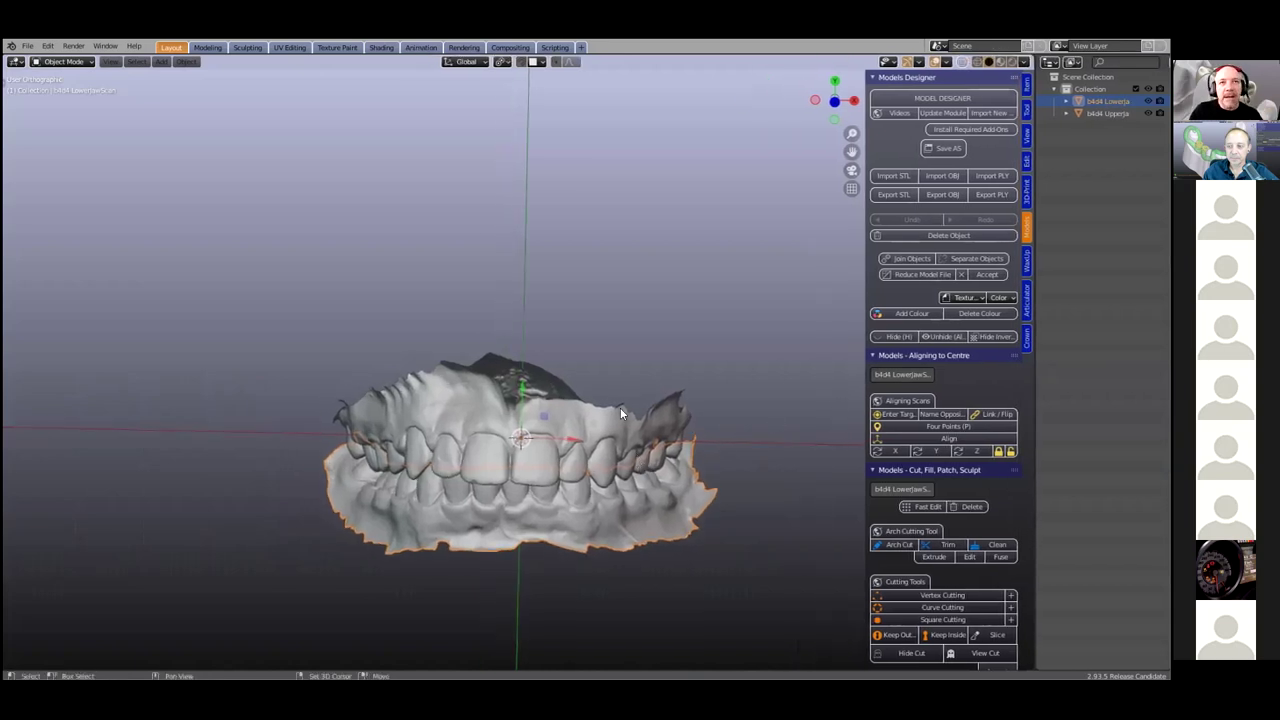
{"action": "middle_click_drag", "start_coordinate": [620, 407], "coordinate": [616, 339], "text": "shift"}
{"action": "mouse_move", "coordinate": [586, 409]}
{"action": "middle_mouse_down"}
{"action": "mouse_move", "coordinate": [606, 339]}
{"action": "mouse_move", "coordinate": [593, 395]}
{"action": "mouse_move", "coordinate": [900, 130]}
{"action": "middle_mouse_up"}
{"action": "left_click", "coordinate": [1023, 62]}
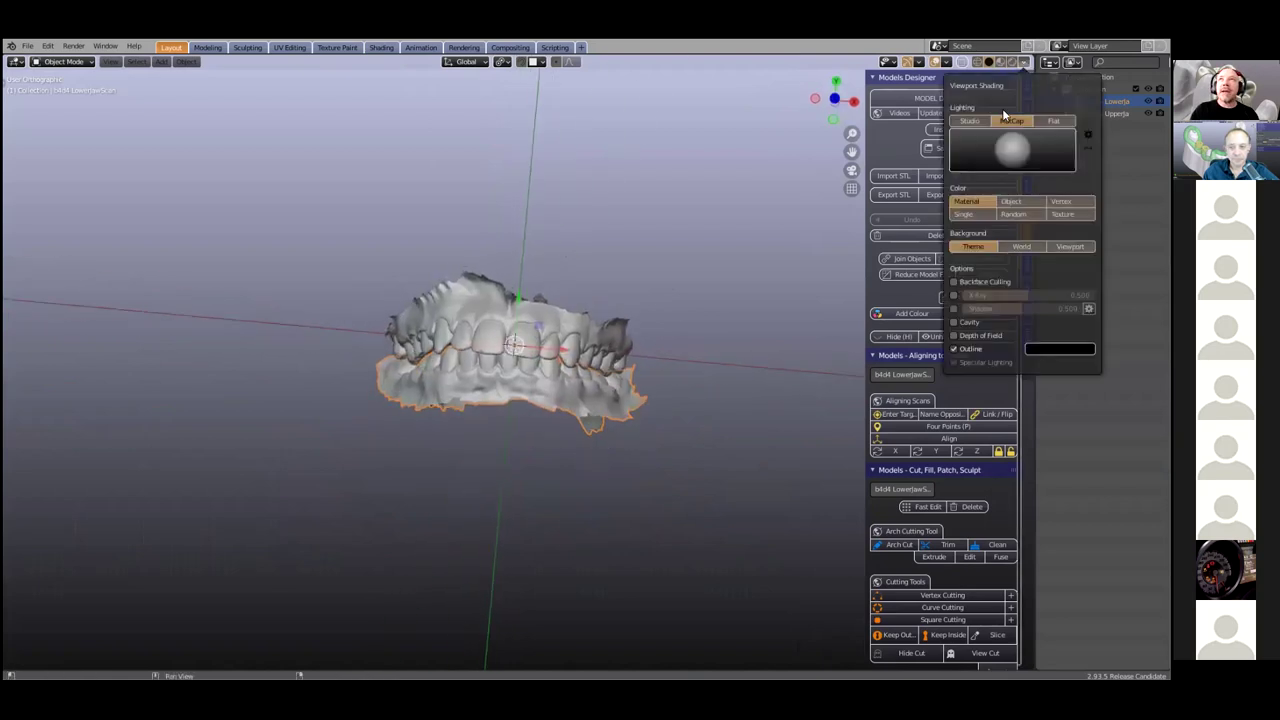
{"action": "left_click", "coordinate": [1061, 201]}
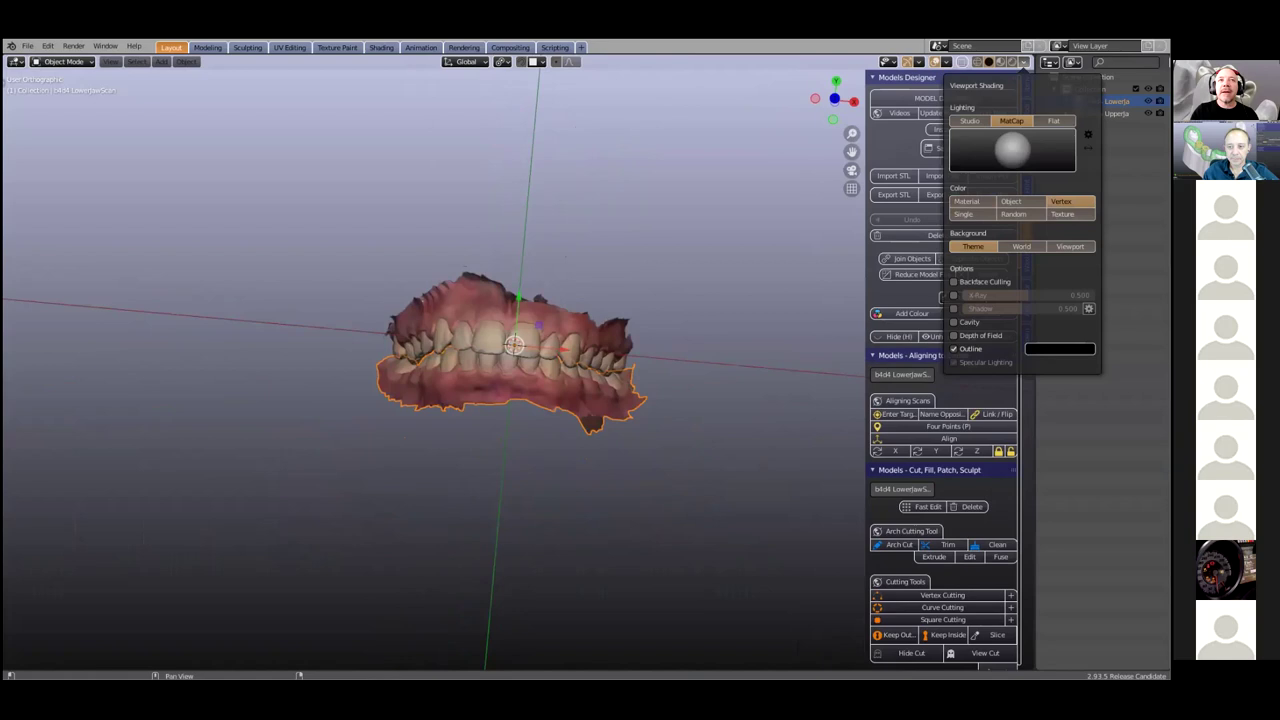
{"action": "scroll", "coordinate": [482, 375], "scroll_direction": "up", "scroll_amount": 5}
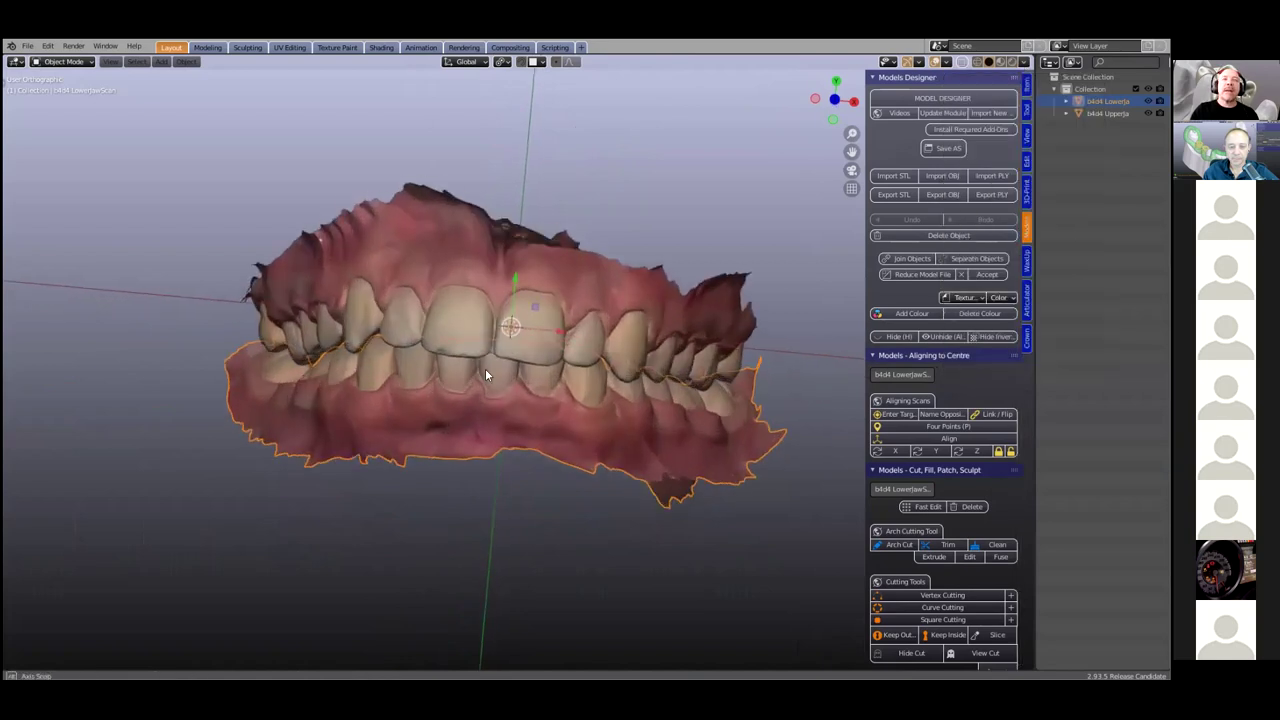
Set the viewport shading colour to Texture
{"action": "left_click", "coordinate": [1022, 61]}
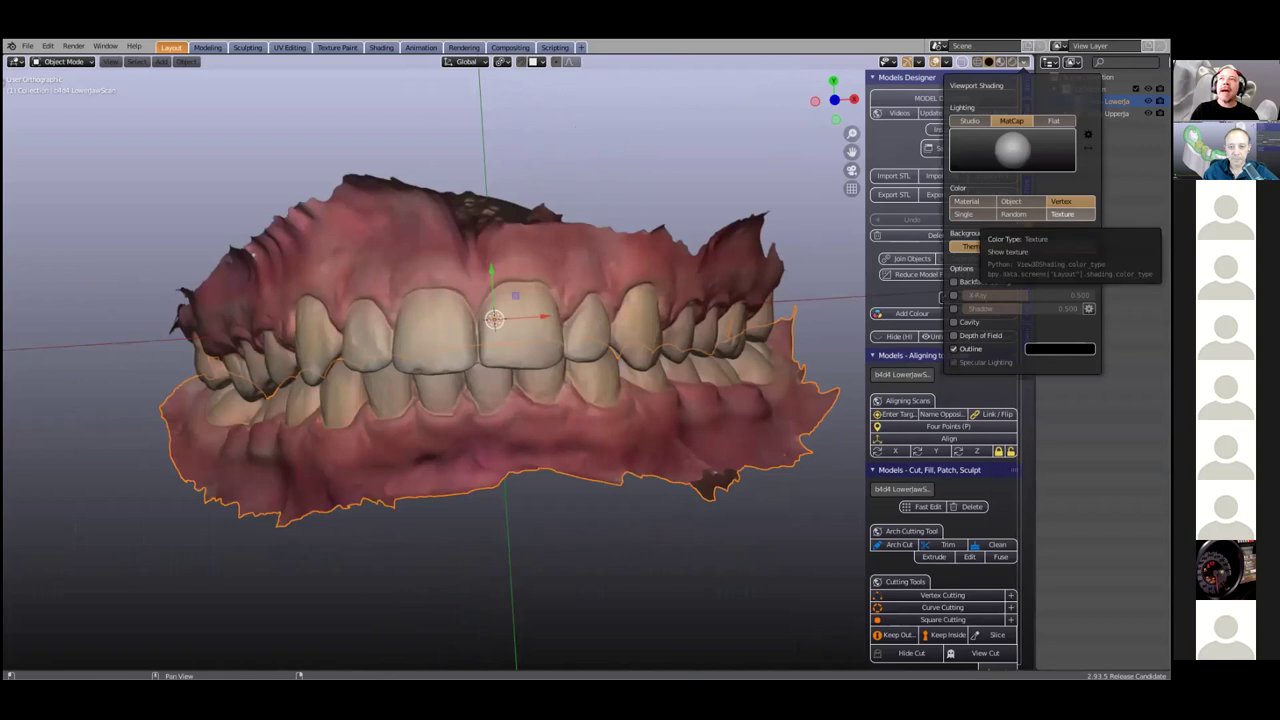
{"action": "left_click", "coordinate": [1062, 214]}
{"action": "scroll", "coordinate": [525, 342], "scroll_direction": "down", "scroll_amount": 4}
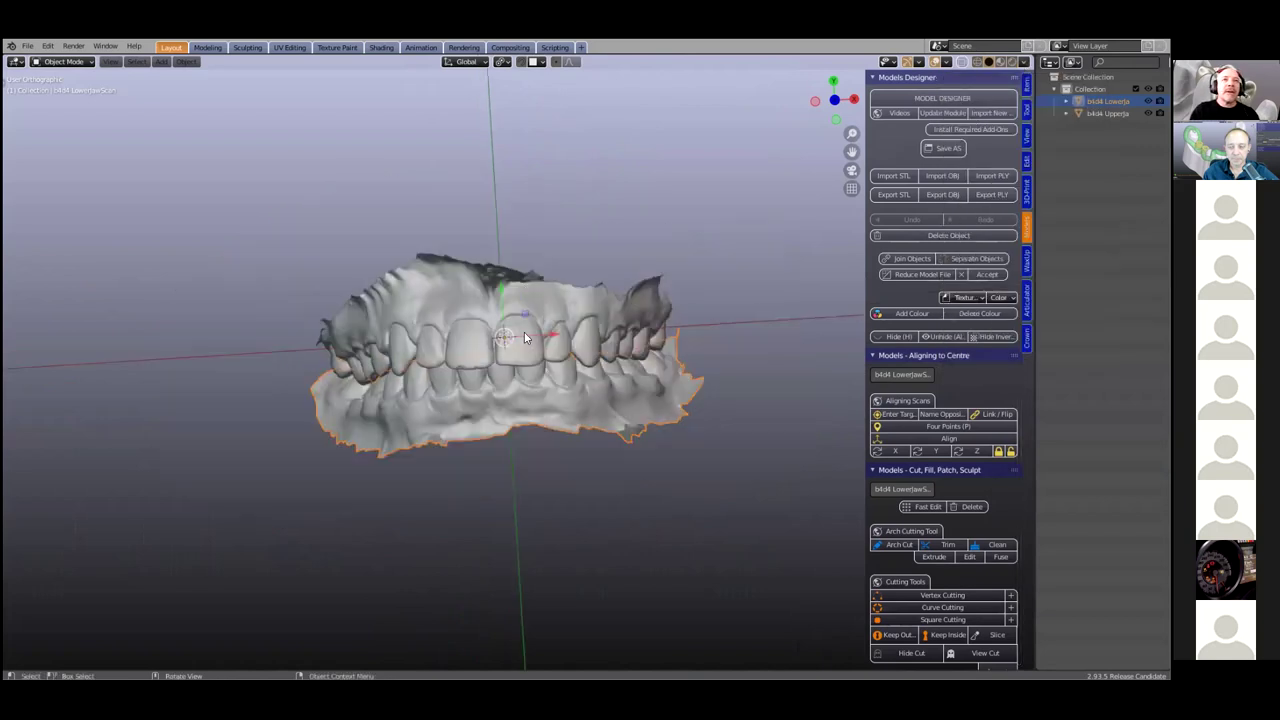
Examine the upper and lower jaw scans and their bite from the front, side, above and below
{"action": "middle_click_drag", "start_coordinate": [528, 224], "coordinate": [521, 322]}
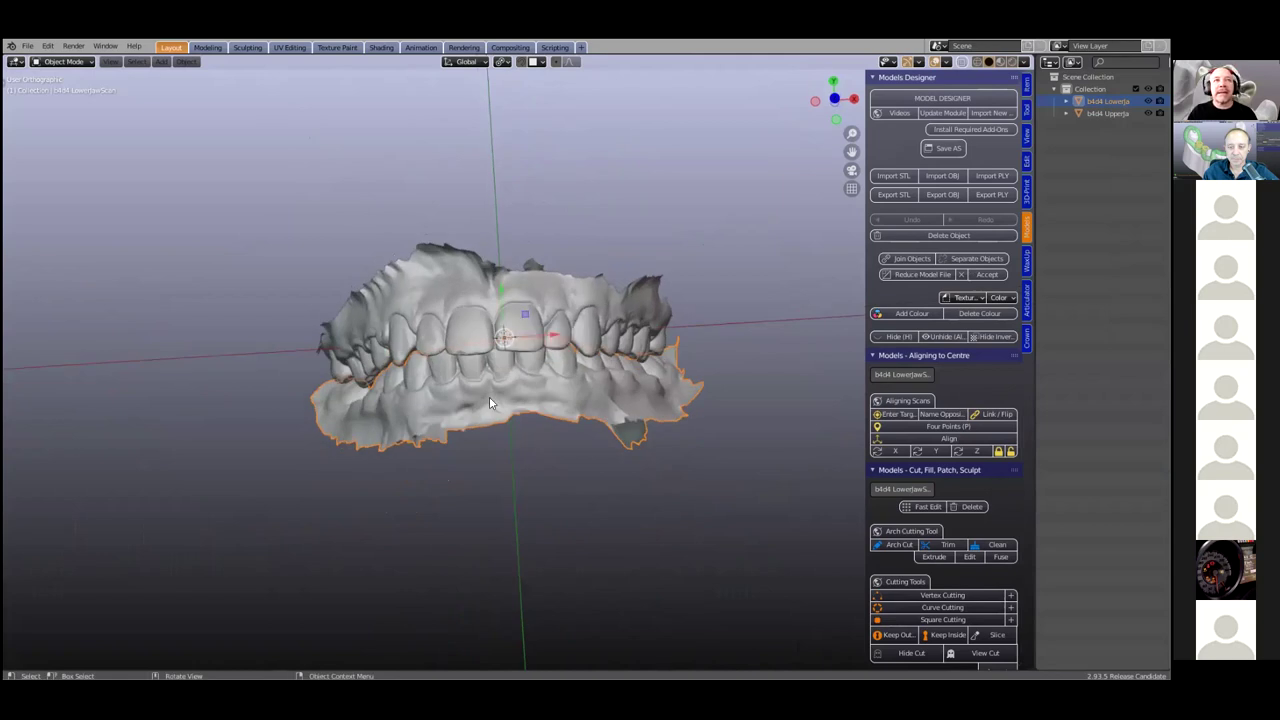
{"action": "scroll", "coordinate": [489, 396], "scroll_direction": "up", "scroll_amount": 1}
{"action": "middle_click_drag", "start_coordinate": [488, 402], "coordinate": [461, 378]}
{"action": "scroll", "coordinate": [380, 342], "scroll_direction": "up", "scroll_amount": 1}
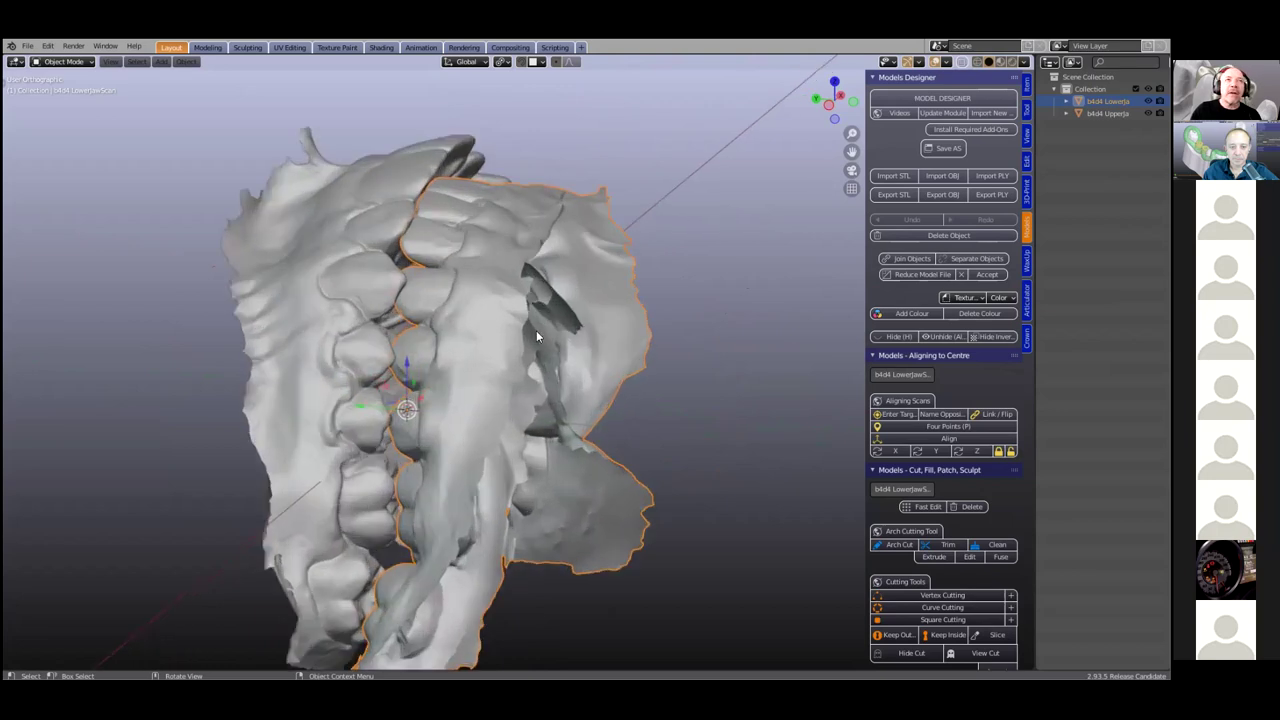
{"action": "scroll", "coordinate": [572, 330], "scroll_direction": "down", "scroll_amount": 2}
{"action": "middle_click_drag", "start_coordinate": [437, 322], "coordinate": [563, 457]}
{"action": "scroll", "coordinate": [600, 365], "scroll_direction": "up", "scroll_amount": 2}
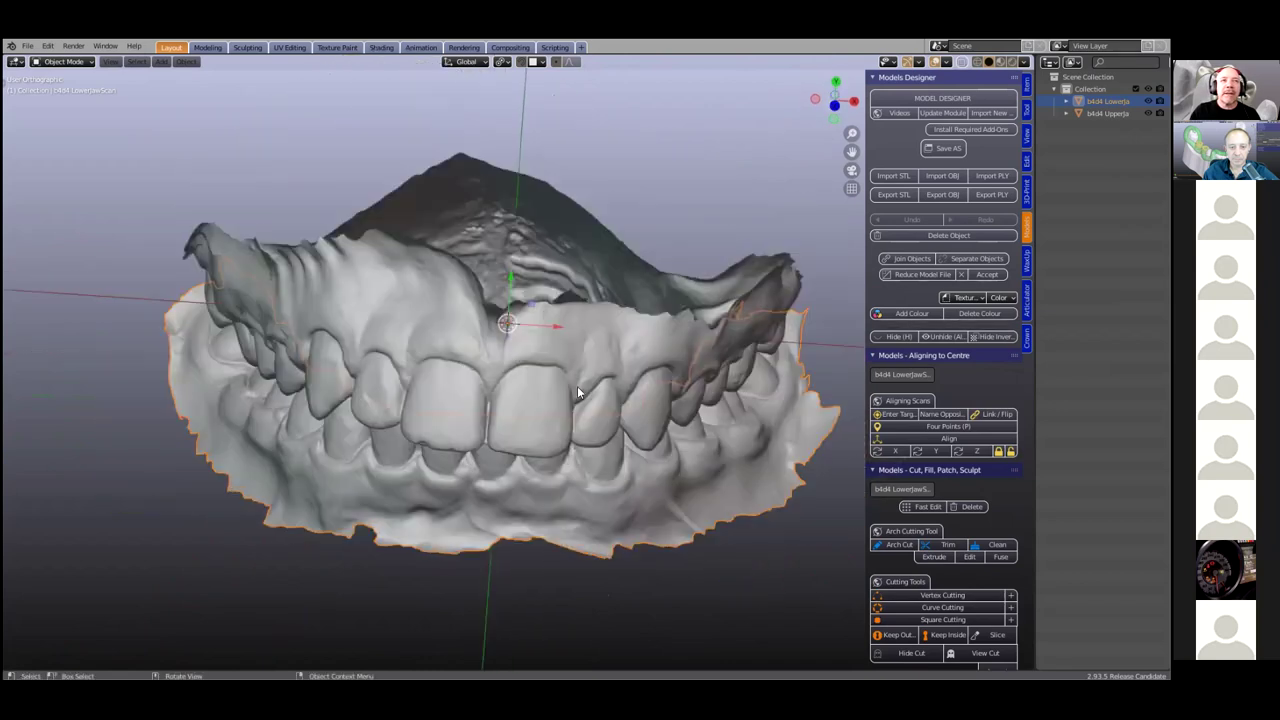
{"action": "middle_click_drag", "start_coordinate": [540, 449], "coordinate": [70, 57]}
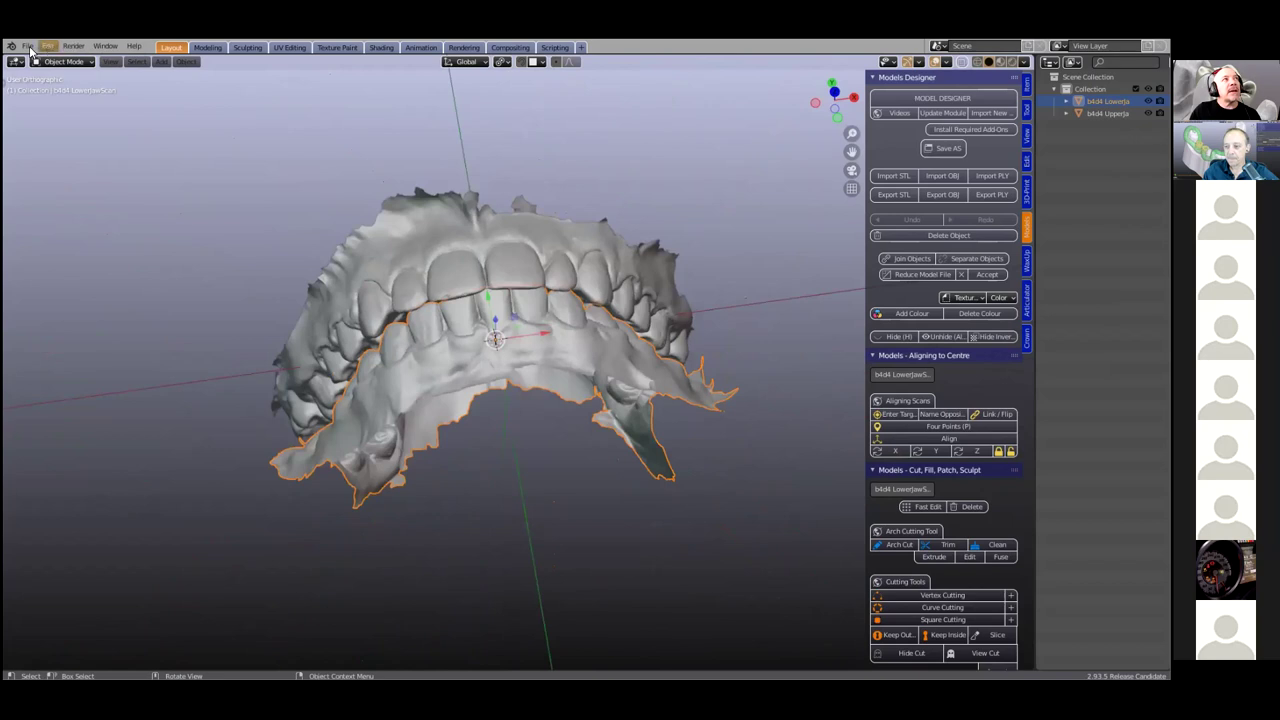
Open the Models_finish.blend file to show the finished tooth library
{"action": "left_click", "coordinate": [28, 46]}
{"action": "left_click", "coordinate": [48, 75]}
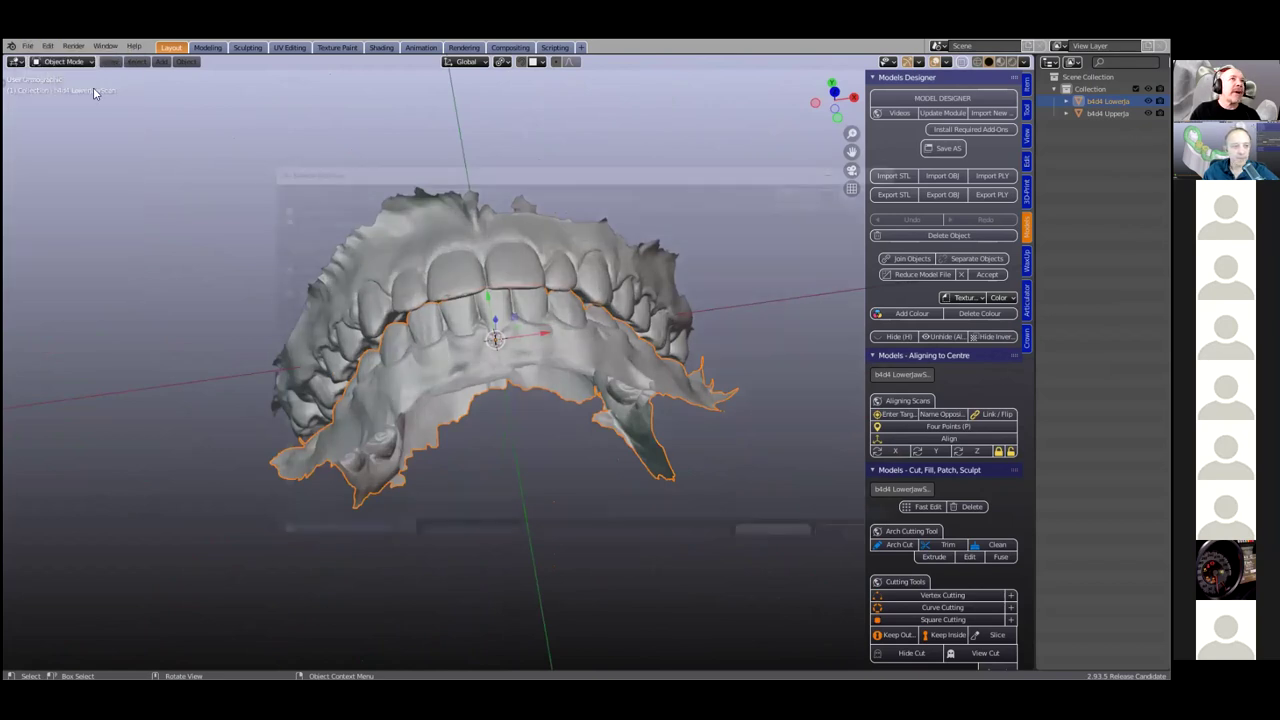
{"action": "double_click", "coordinate": [458, 297]}
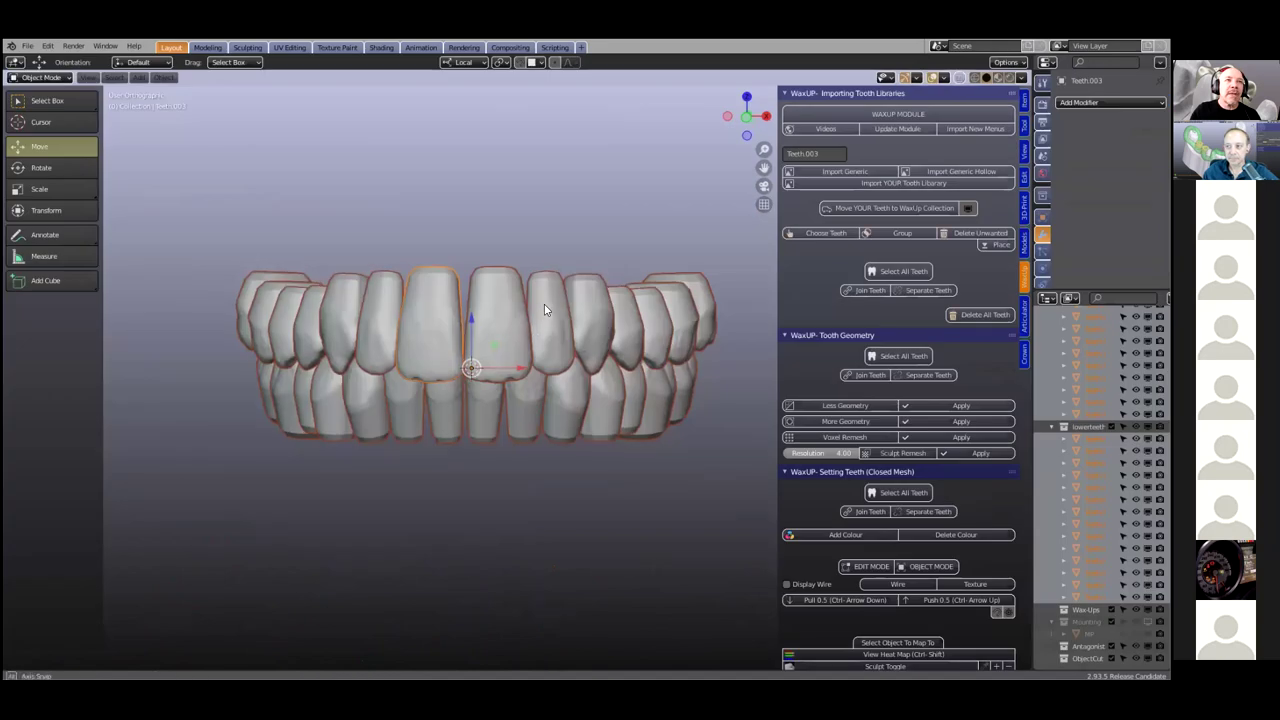
{"action": "middle_click_drag", "start_coordinate": [545, 310], "coordinate": [650, 322]}
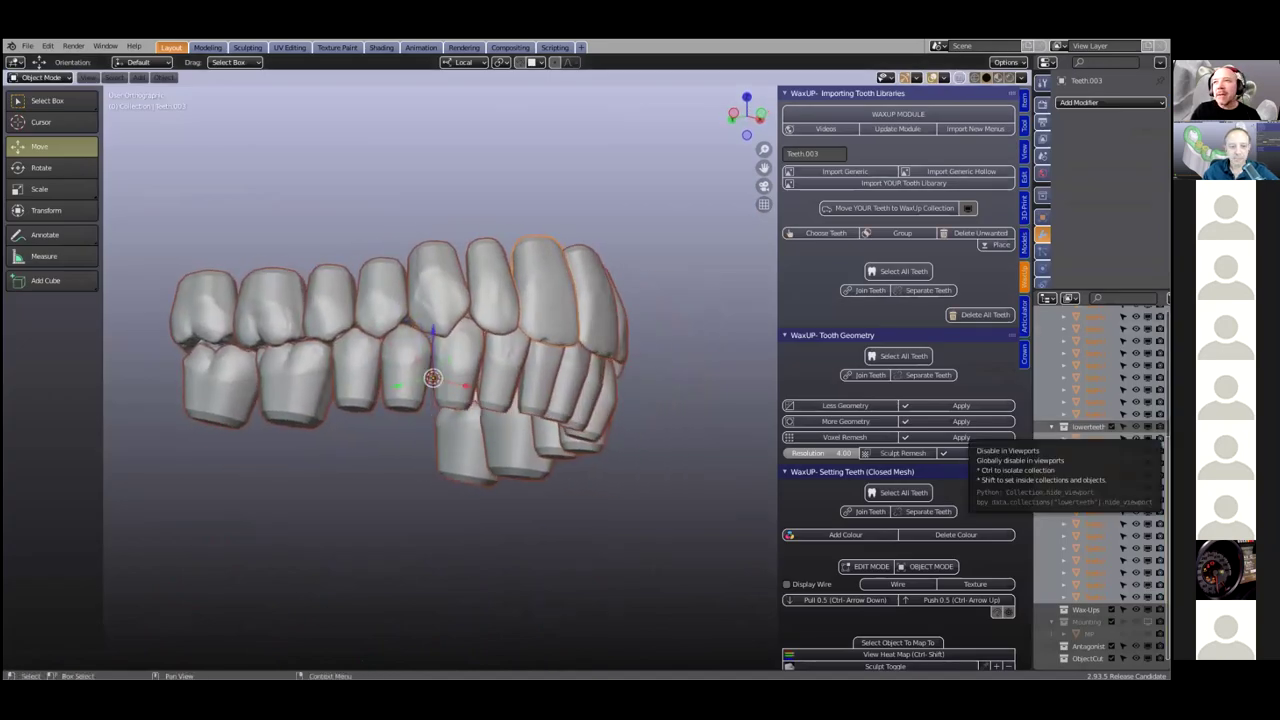
Hide the lowerteeth collection and examine the biting surfaces of the finished upper teeth
{"action": "left_click", "coordinate": [1136, 427]}
{"action": "middle_click_drag", "start_coordinate": [708, 407], "coordinate": [461, 307]}
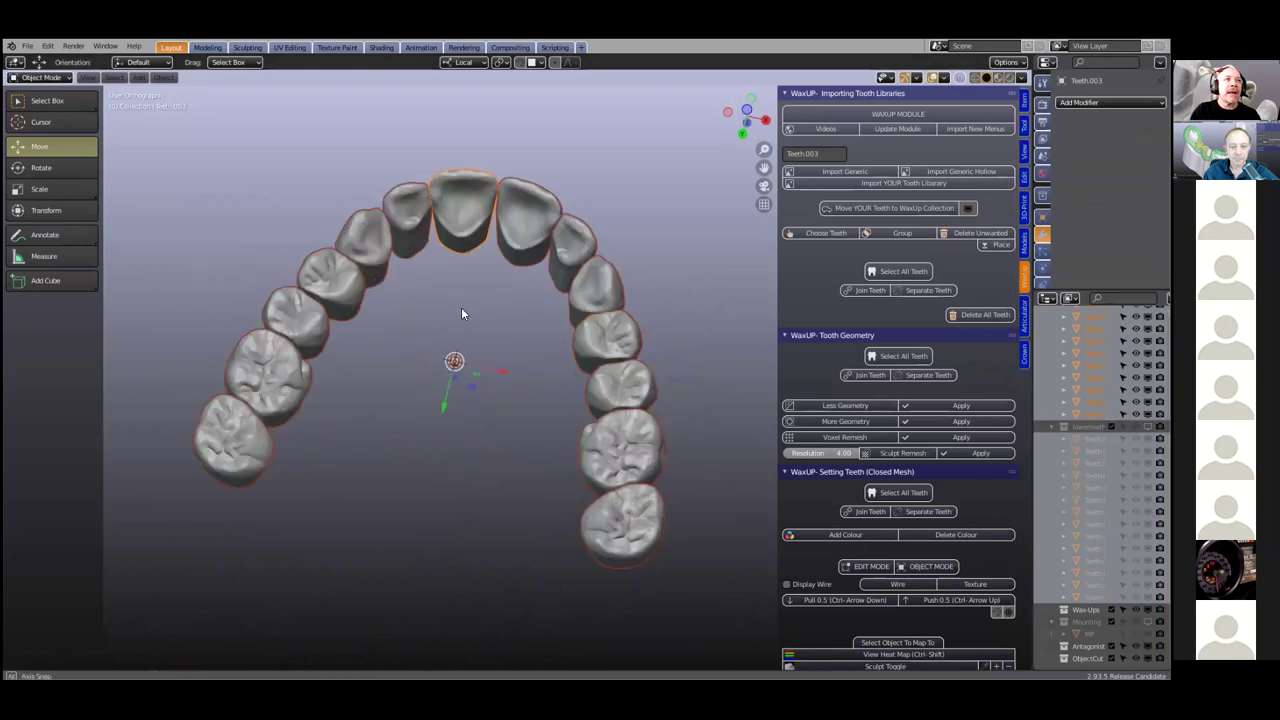
{"action": "scroll", "coordinate": [461, 314], "scroll_direction": "up", "scroll_amount": 2}
{"action": "middle_click_drag", "start_coordinate": [536, 340], "coordinate": [496, 348]}
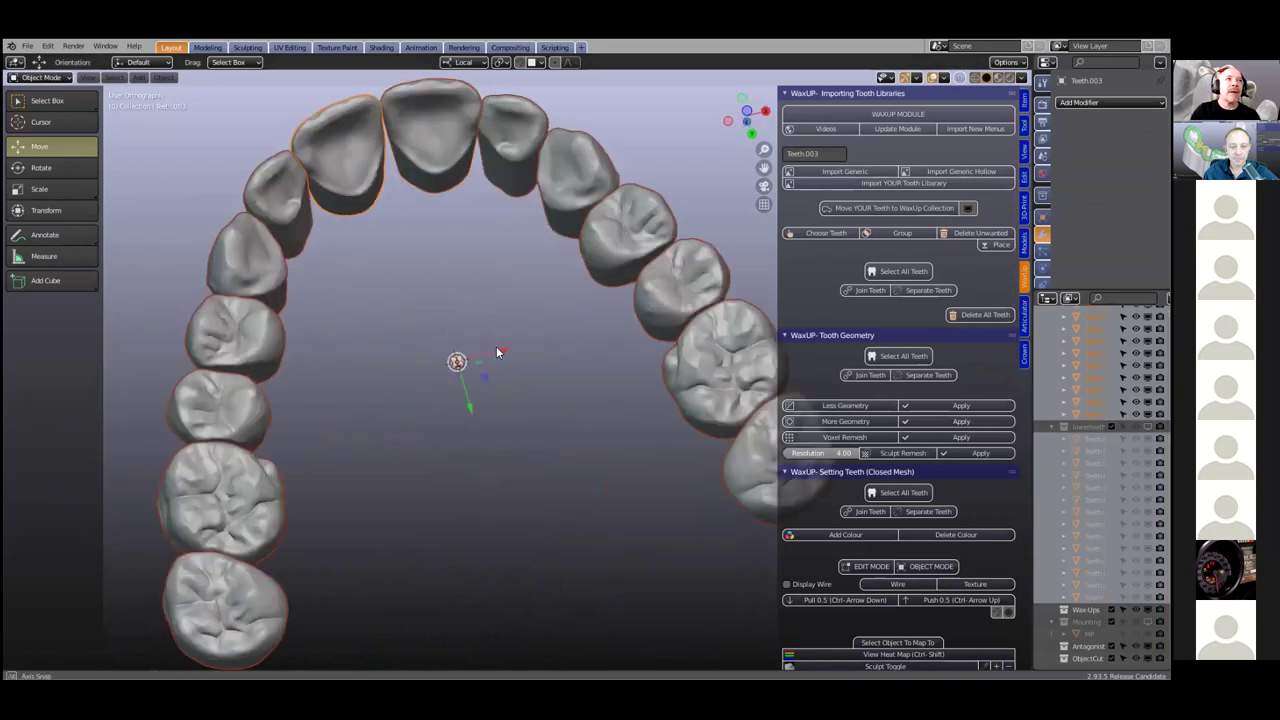
{"action": "scroll", "coordinate": [496, 346], "scroll_direction": "down", "scroll_amount": 6}
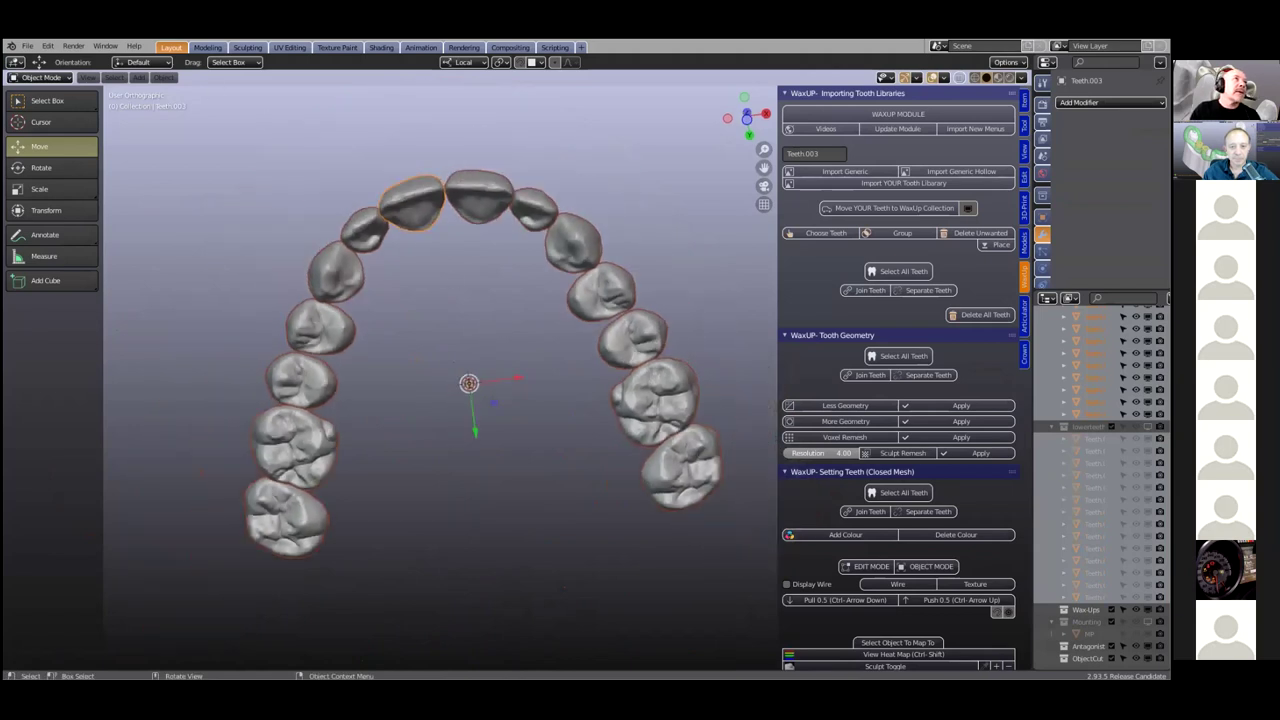
Reopen Models.blend without saving the changes to Models_finish.blend, and widen the 3D viewport slightly
{"action": "left_click", "coordinate": [28, 46]}
{"action": "left_click", "coordinate": [43, 72]}
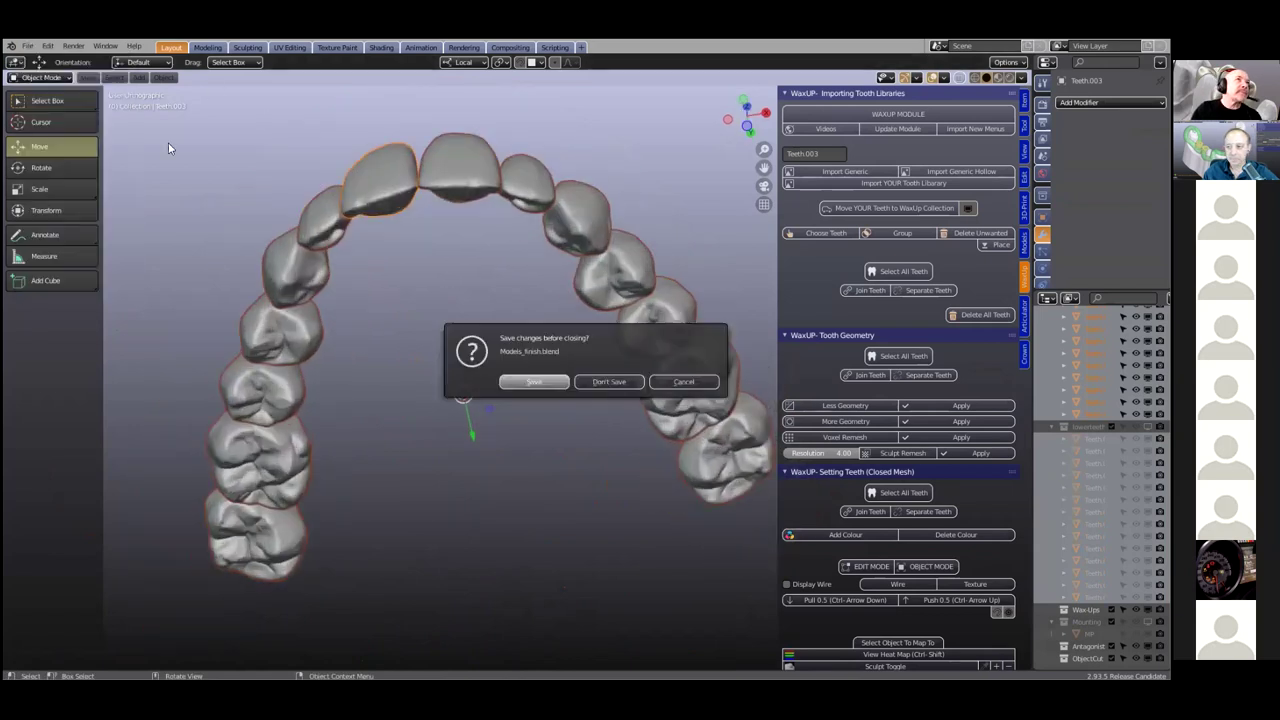
{"action": "left_click", "coordinate": [618, 381]}
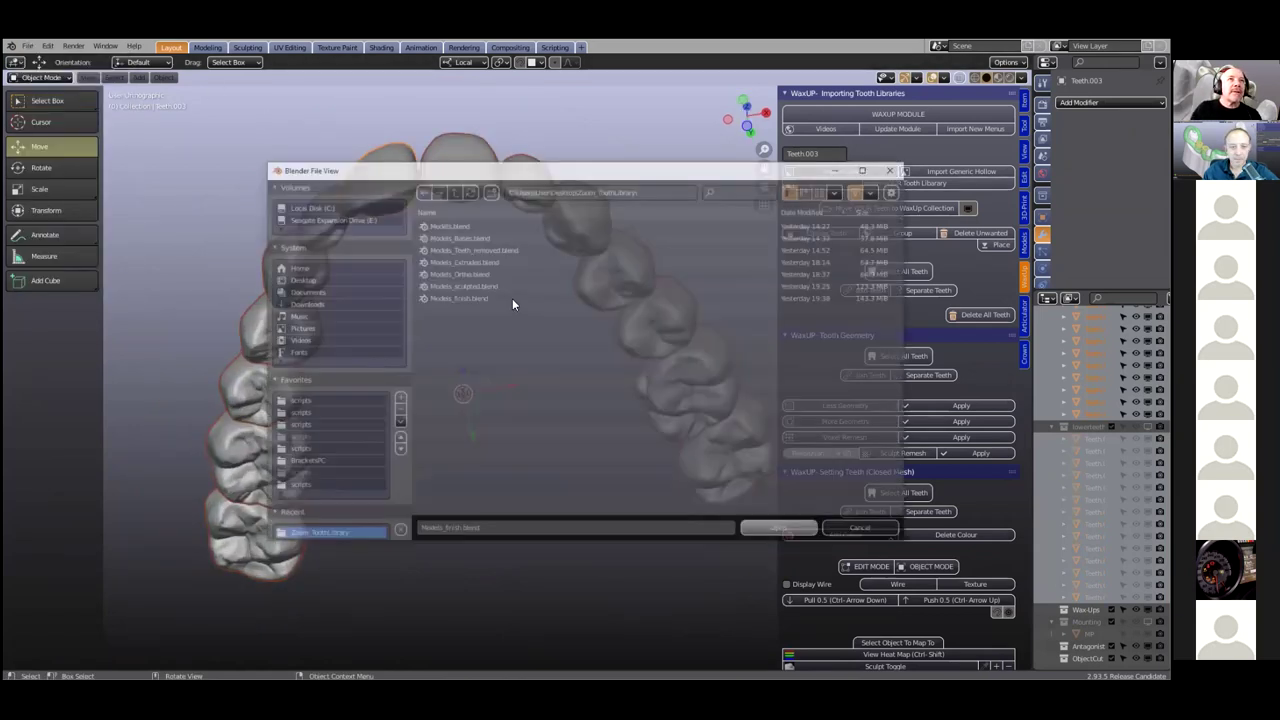
{"action": "double_click", "coordinate": [464, 222]}
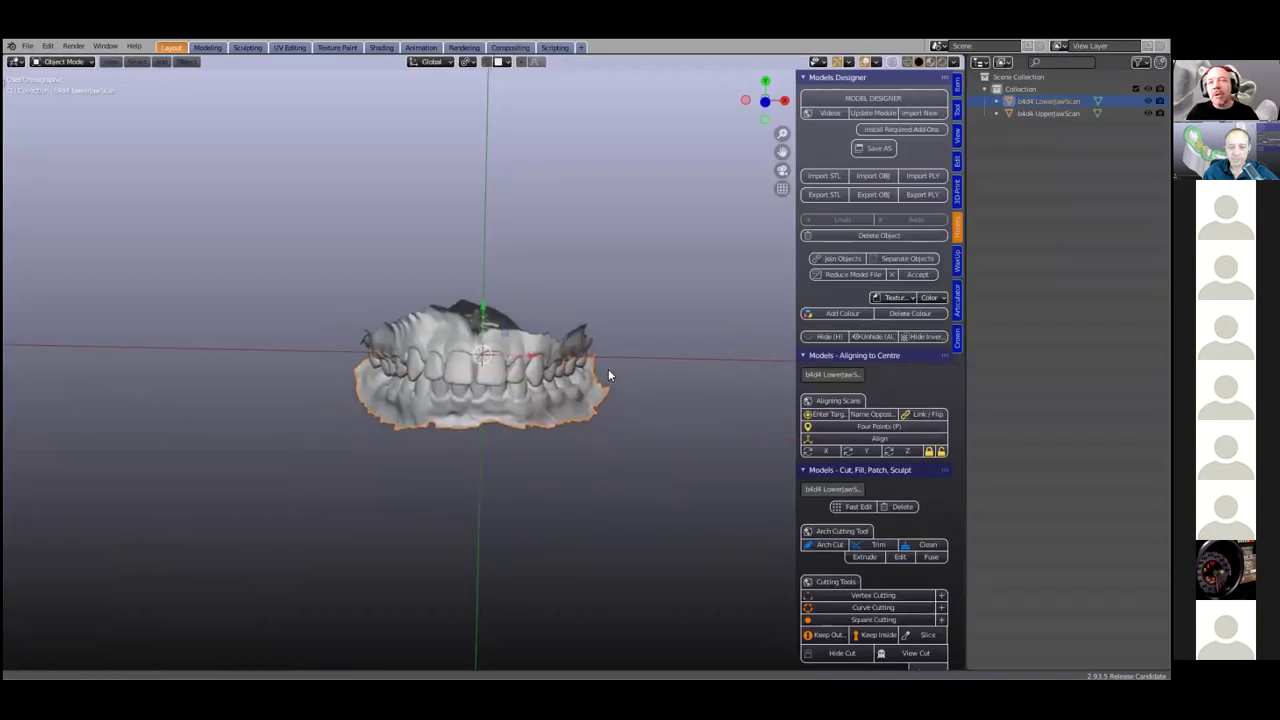
{"action": "scroll", "coordinate": [608, 375], "scroll_direction": "up", "scroll_amount": 3}
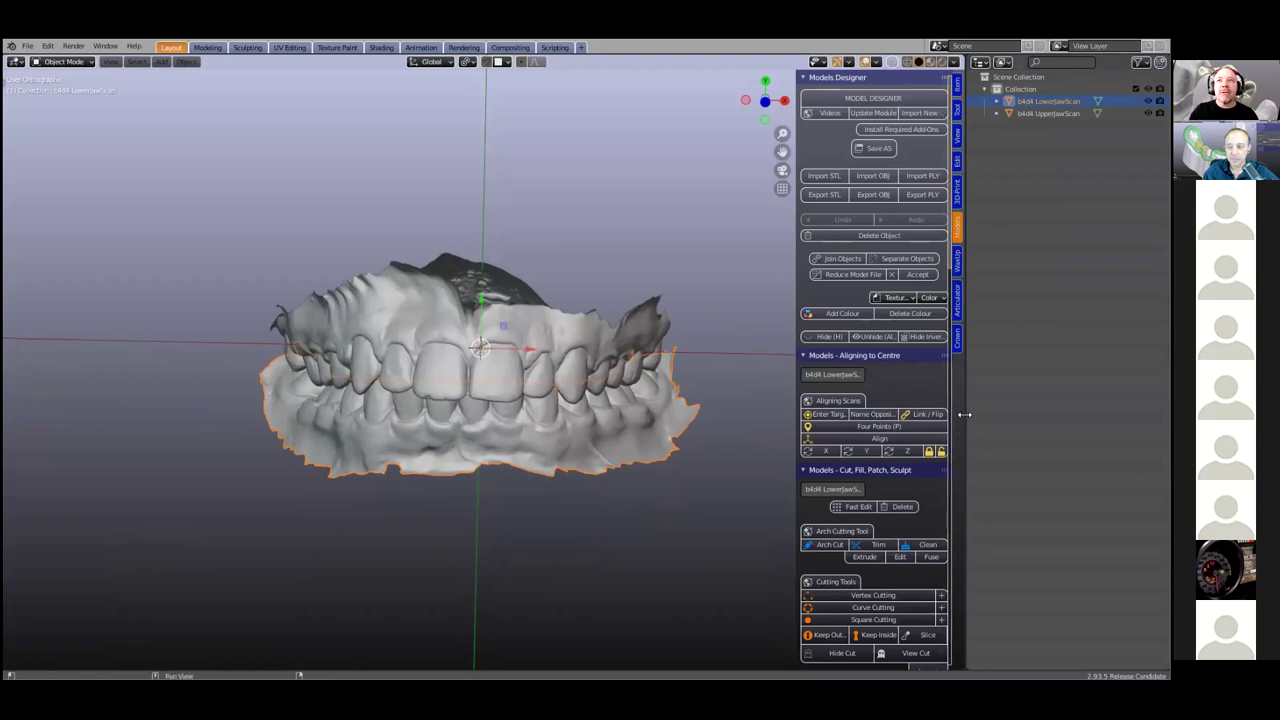
{"action": "left_click_drag", "start_coordinate": [965, 414], "coordinate": [991, 415]}
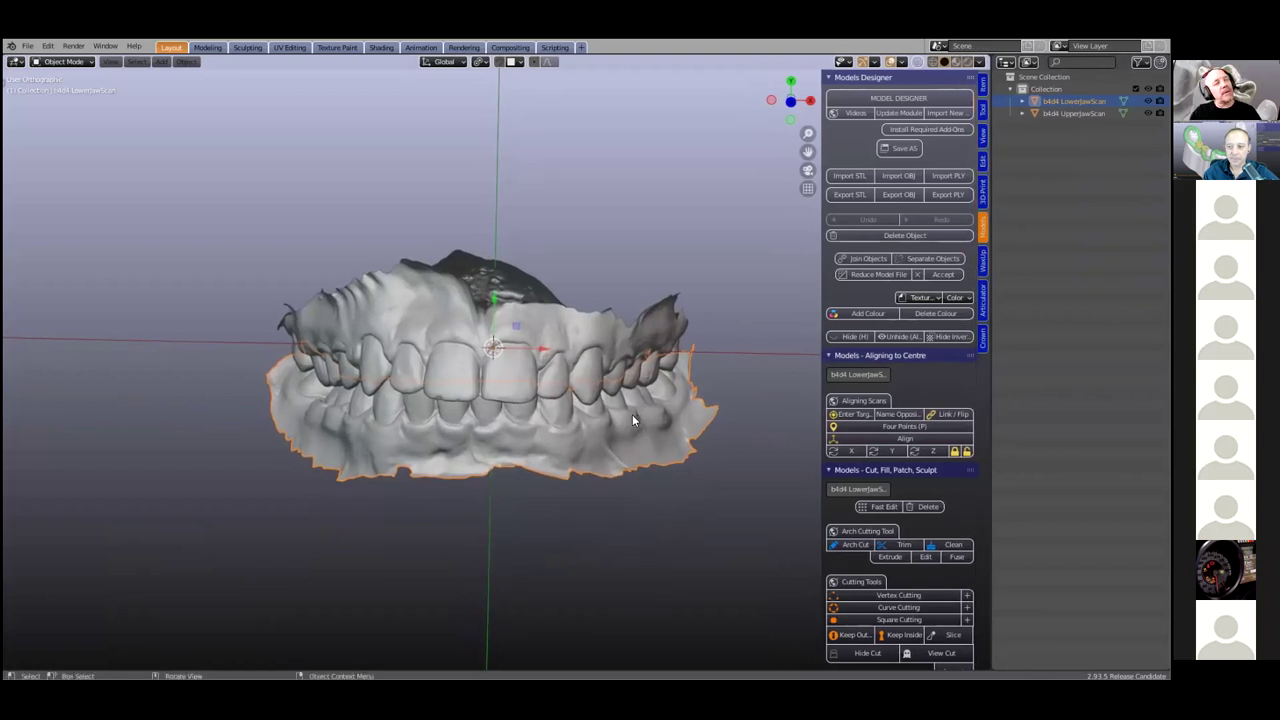
Enter the upper jaw scan as the target for aligning the scans
{"action": "middle_click_drag", "start_coordinate": [566, 430], "coordinate": [545, 319]}
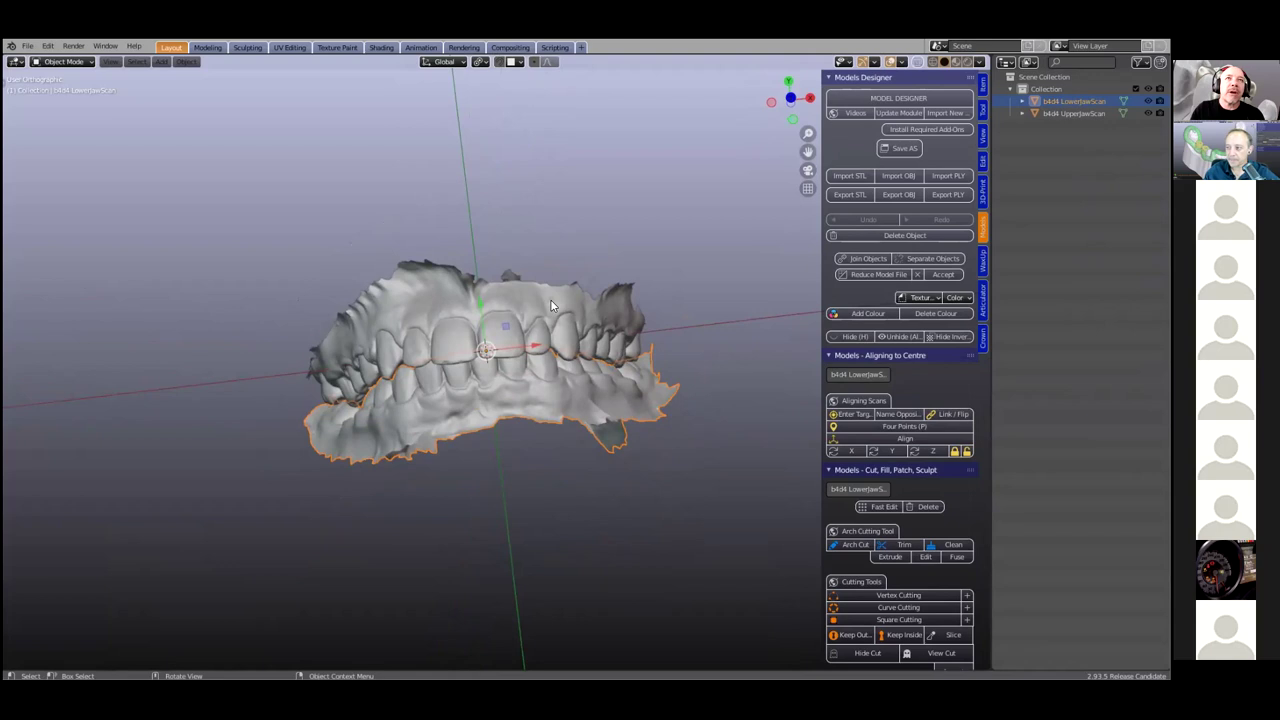
{"action": "mouse_move", "coordinate": [552, 366]}
{"action": "middle_mouse_down"}
{"action": "mouse_move", "coordinate": [566, 368]}
{"action": "mouse_move", "coordinate": [565, 355]}
{"action": "middle_mouse_up"}
{"action": "left_click", "coordinate": [566, 368]}
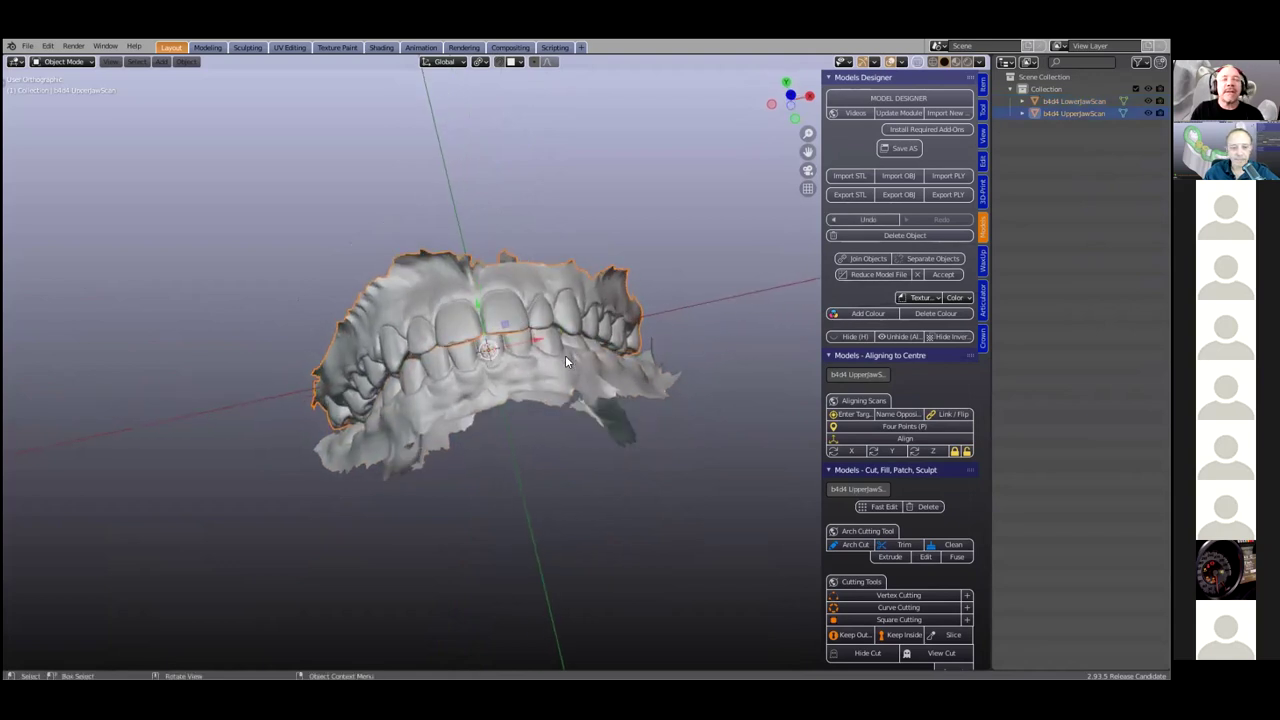
{"action": "left_click", "coordinate": [847, 416]}
Name the lower jaw scan as the opposing model and link it to the upper target
{"action": "left_click", "coordinate": [541, 362]}
{"action": "left_click", "coordinate": [900, 414]}
{"action": "left_click", "coordinate": [950, 414]}
Place four alignment points in a rectangular shape on the upper arch, at the canine and molar of each side
{"action": "middle_click_drag", "start_coordinate": [564, 386], "coordinate": [513, 467]}
{"action": "middle_click_drag", "start_coordinate": [489, 378], "coordinate": [401, 370]}
{"action": "key", "text": "p"}
{"action": "left_click", "coordinate": [404, 362]}
{"action": "key", "text": "shift+d"}
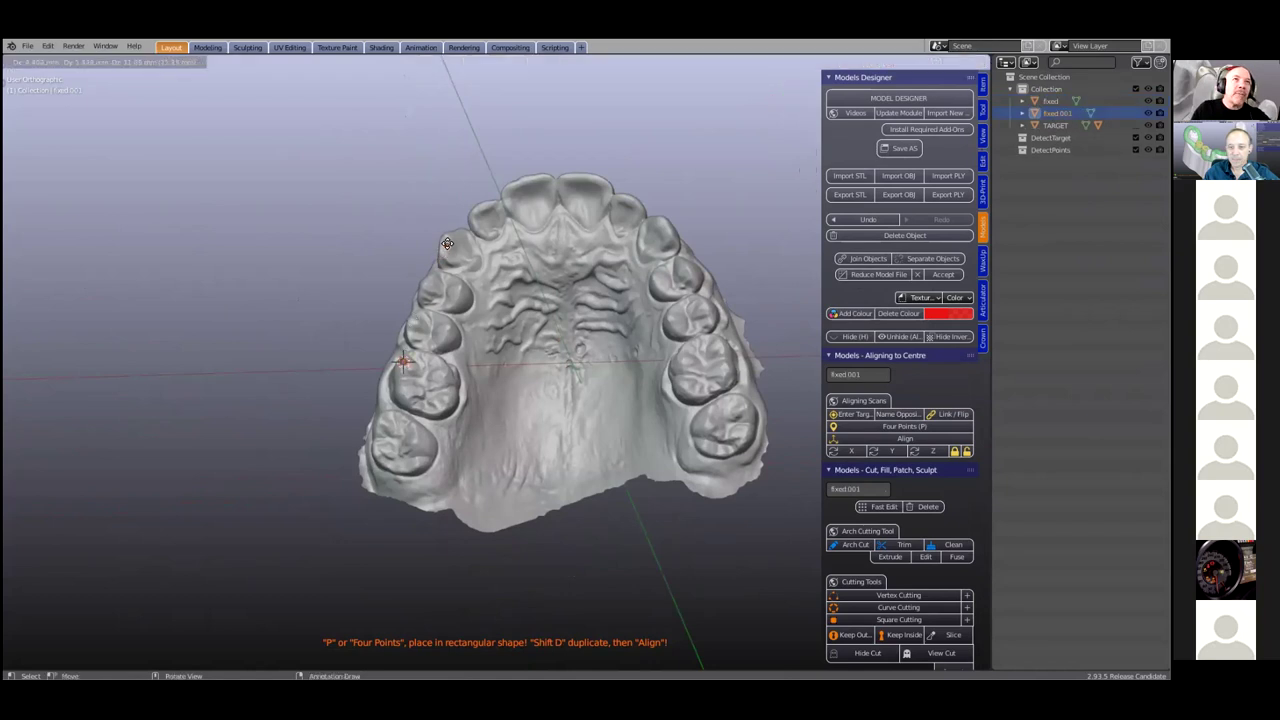
{"action": "right_click", "coordinate": [447, 240]}
{"action": "key", "text": "shift+d"}
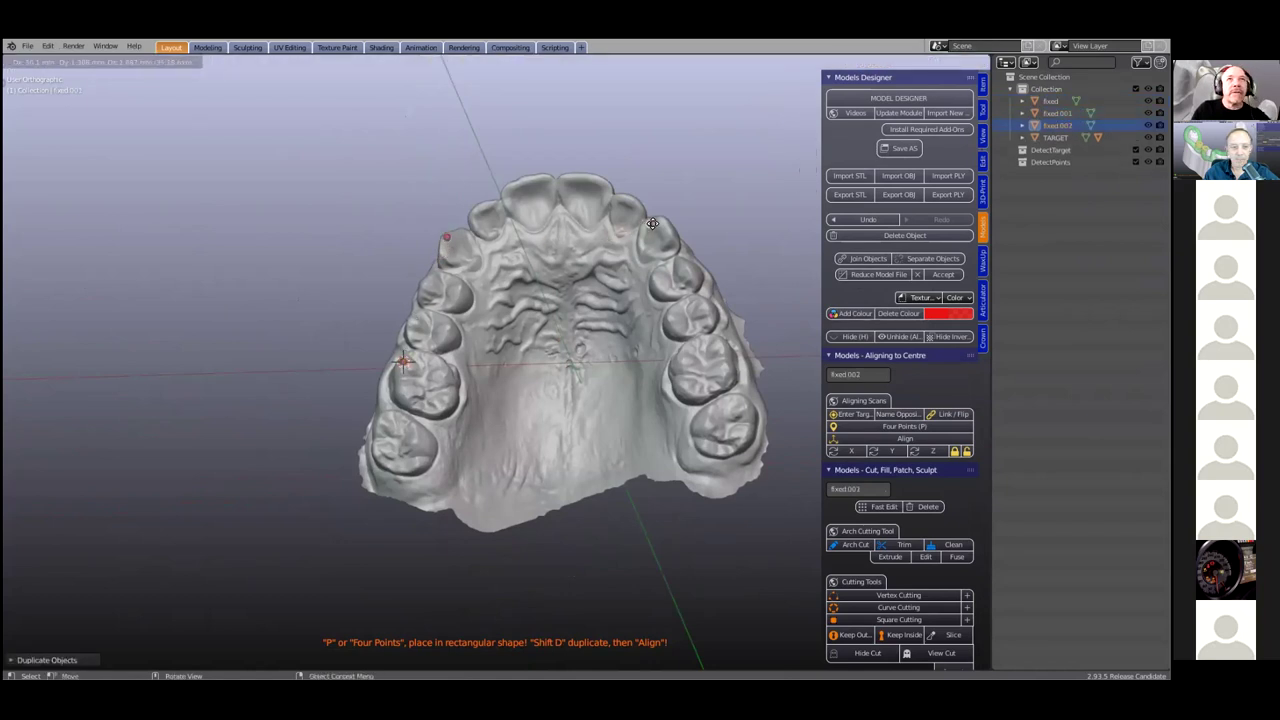
{"action": "left_click", "coordinate": [664, 222]}
{"action": "key", "text": "shift+d"}
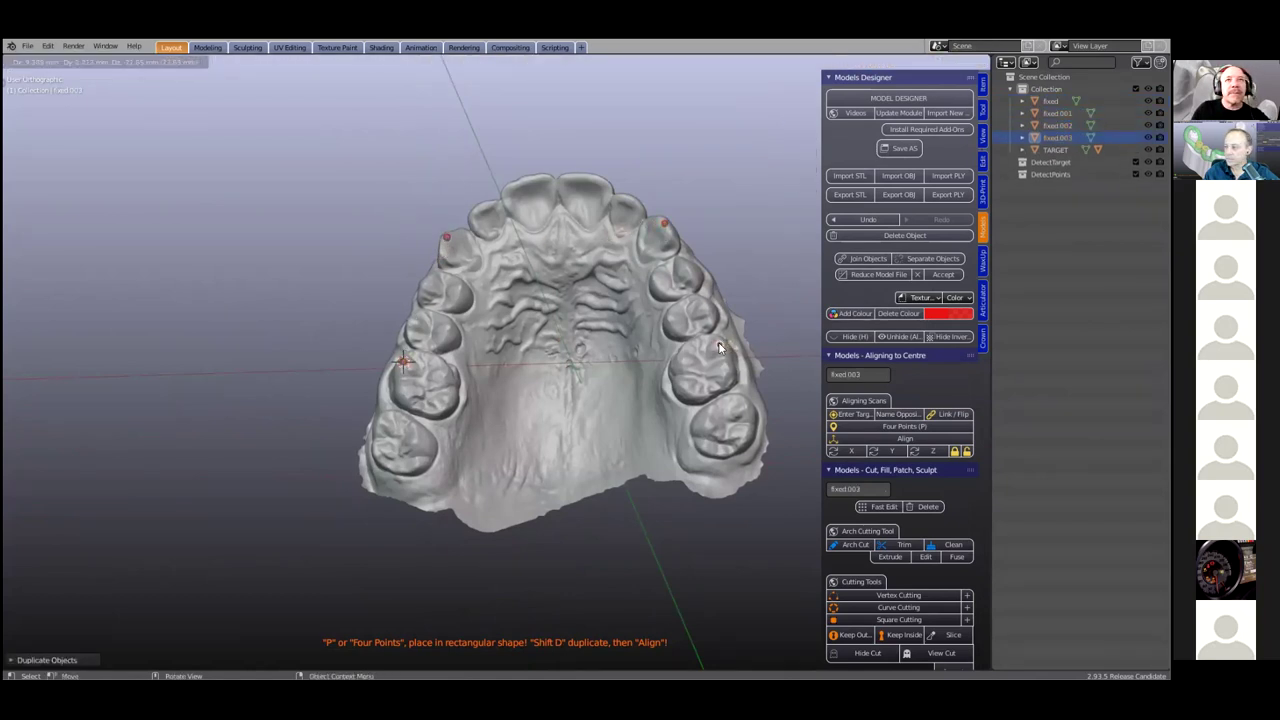
{"action": "left_click", "coordinate": [721, 350]}
Align the scans to the centre from the four points and rotate them twice about the Y axis
{"action": "left_click", "coordinate": [925, 441]}
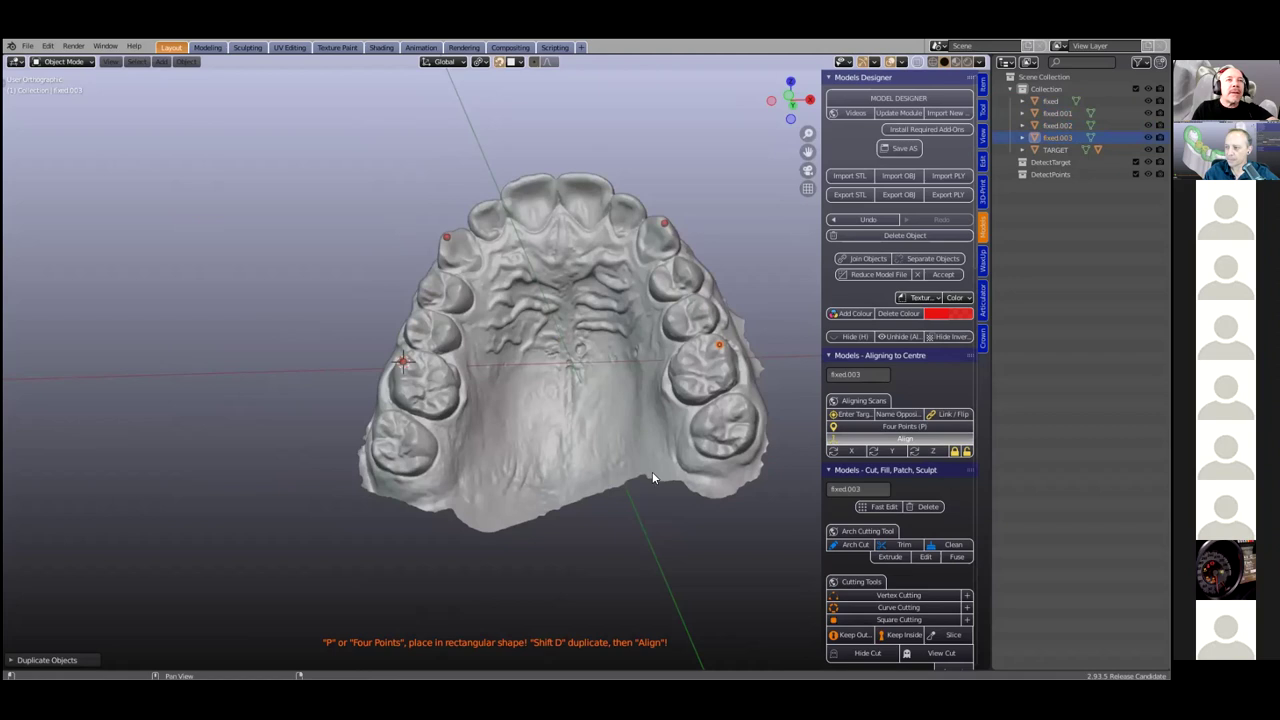
{"action": "left_click", "coordinate": [893, 451]}
{"action": "left_click", "coordinate": [893, 451]}
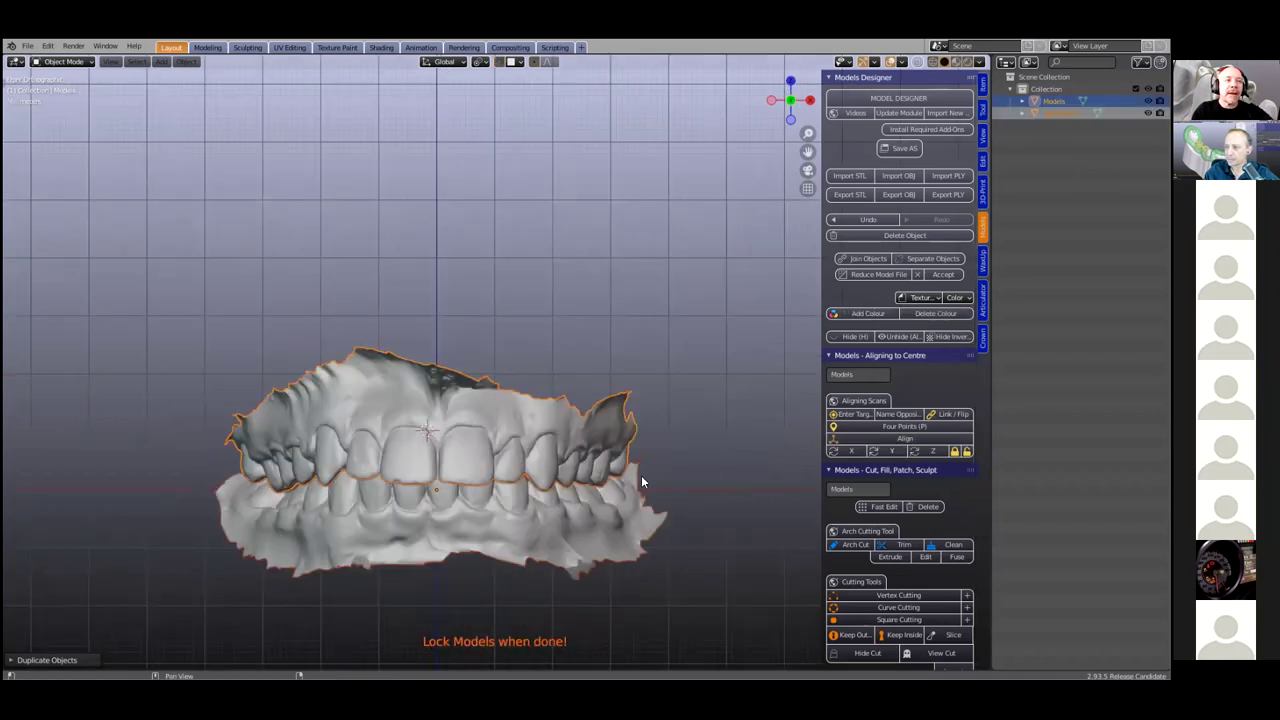
{"action": "middle_click_drag", "start_coordinate": [707, 338], "coordinate": [983, 328], "text": "shift"}
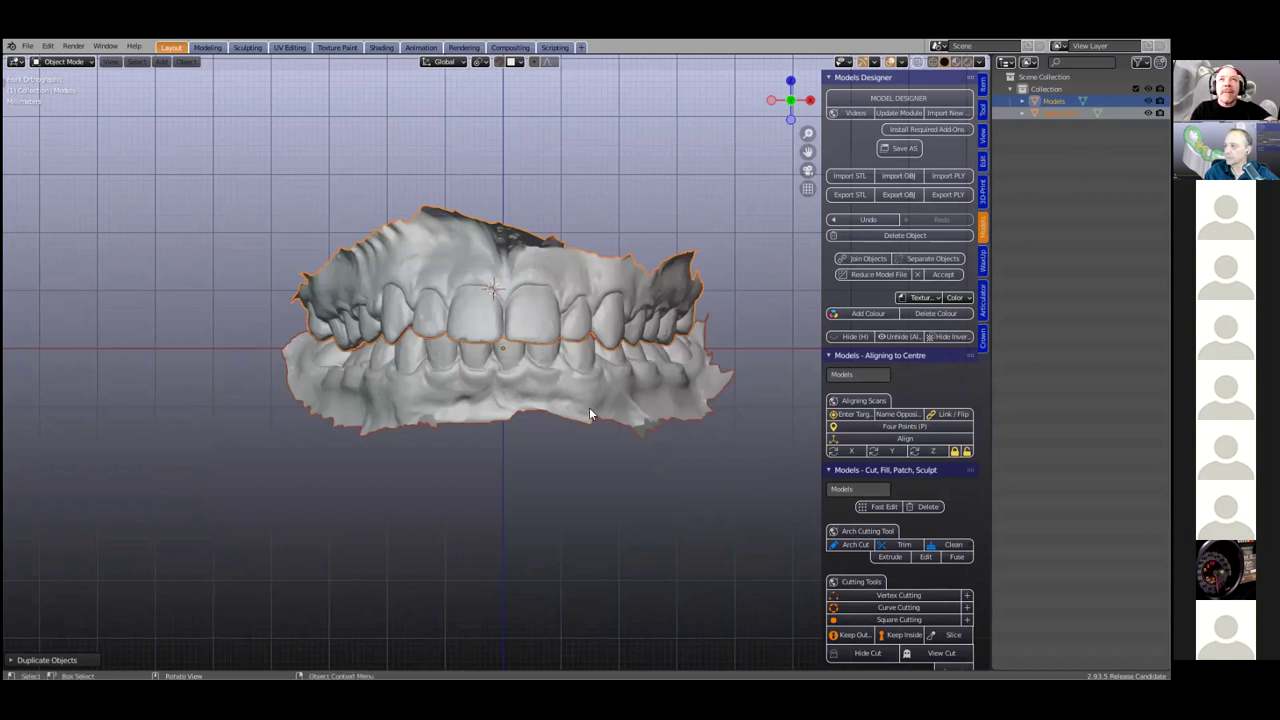
Name the upper scan as the upper model and the lower scan as the lower model in the articulator set-up
{"action": "left_click", "coordinate": [984, 296]}
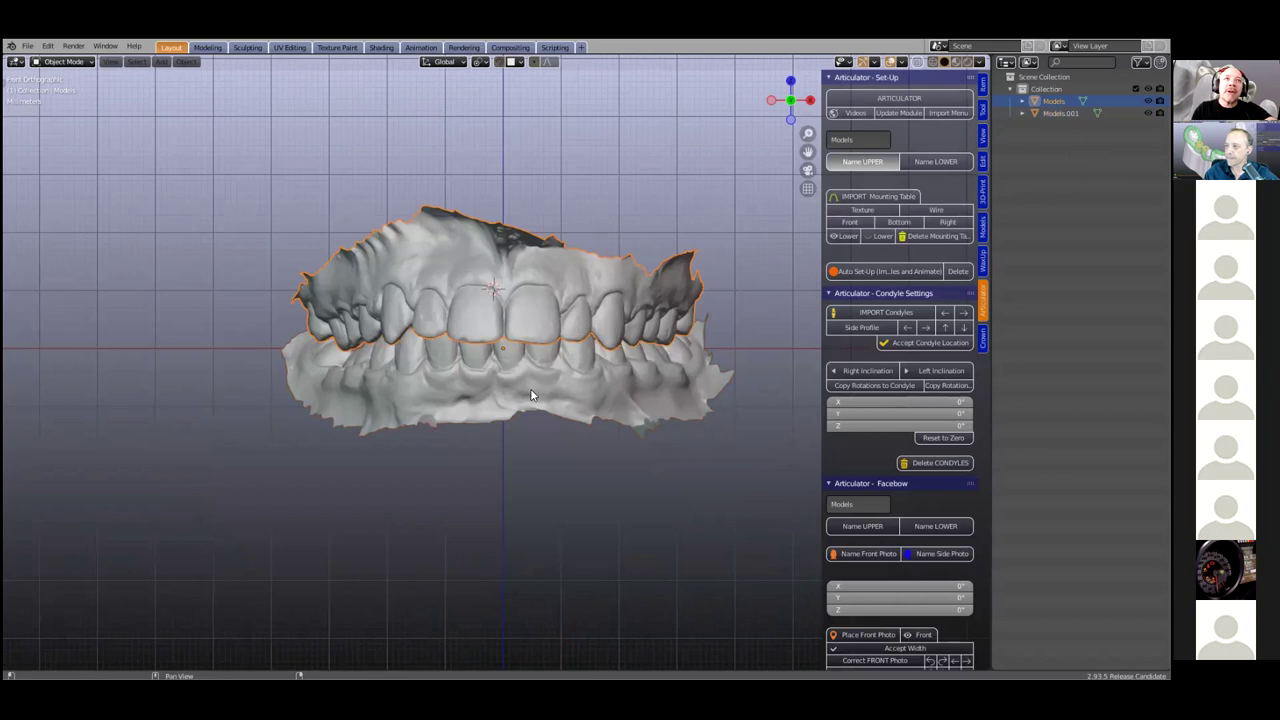
{"action": "left_click", "coordinate": [862, 161]}
{"action": "left_click", "coordinate": [930, 161]}
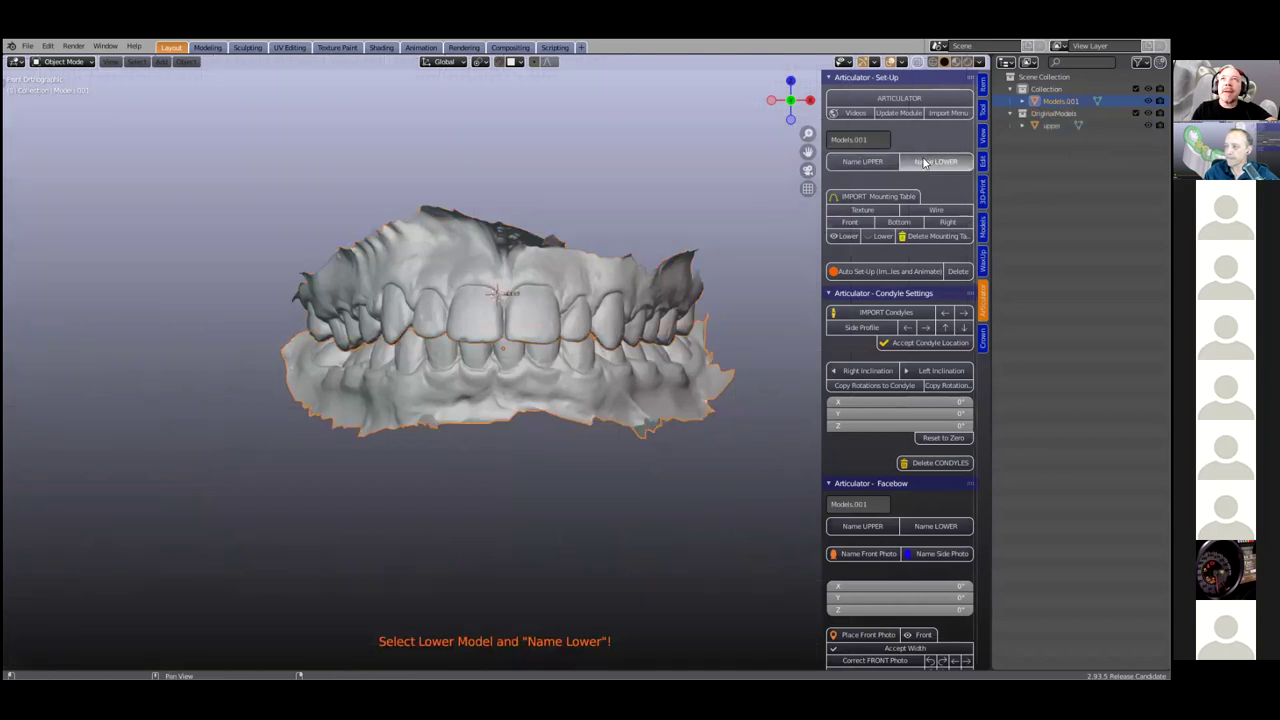
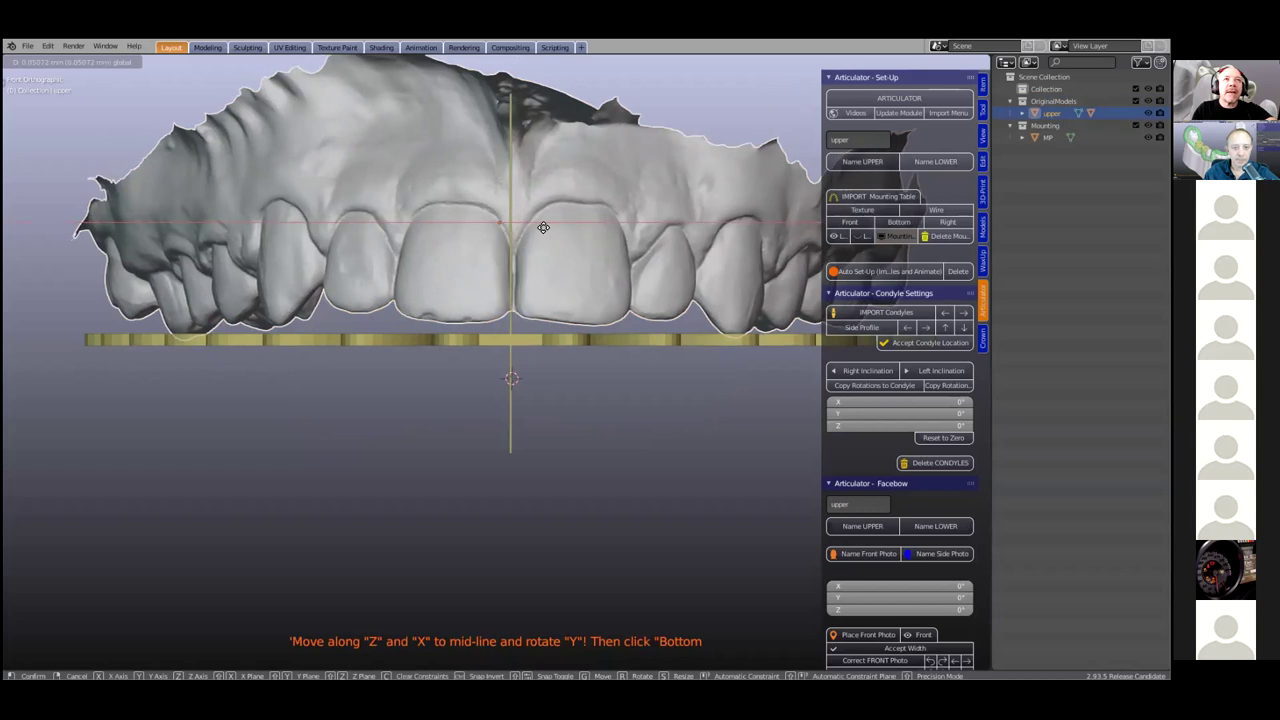
Align the upper model with the mounting table's mid-line and tooth outline, working through the front, bottom and right views
{"action": "left_click", "coordinate": [545, 230]}
{"action": "left_click_drag", "start_coordinate": [497, 185], "coordinate": [497, 196]}
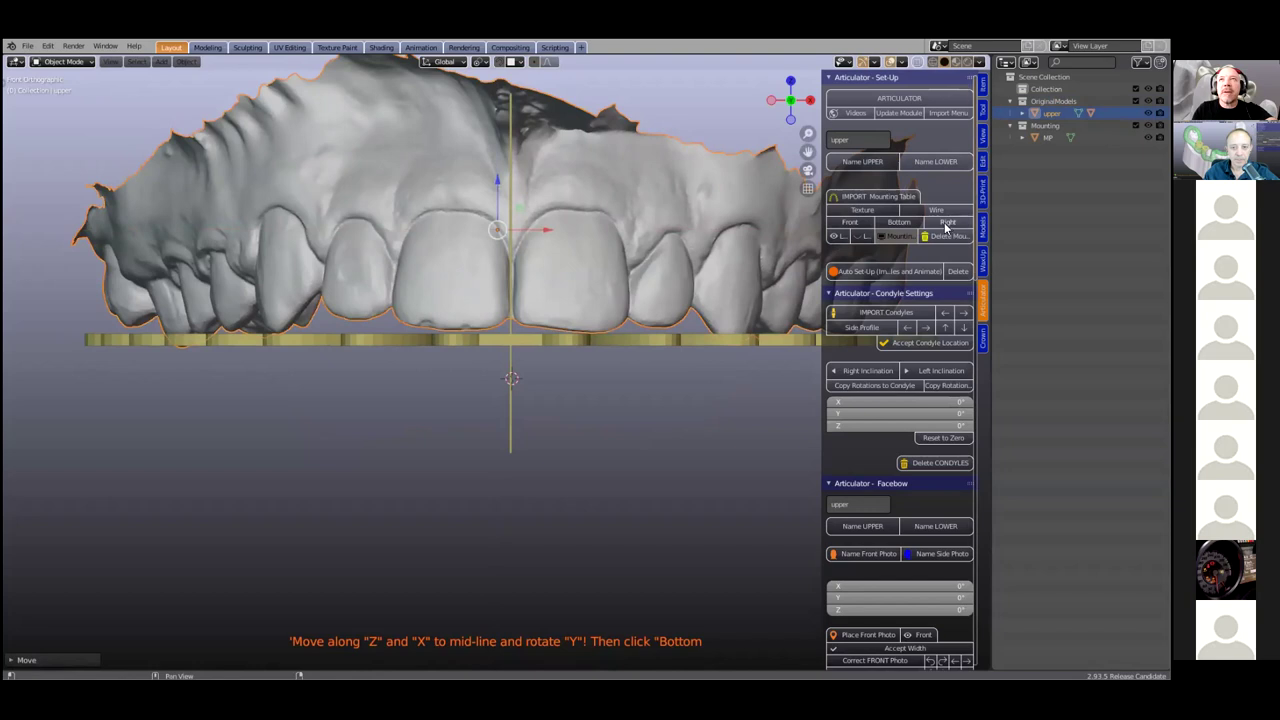
{"action": "left_click", "coordinate": [898, 222]}
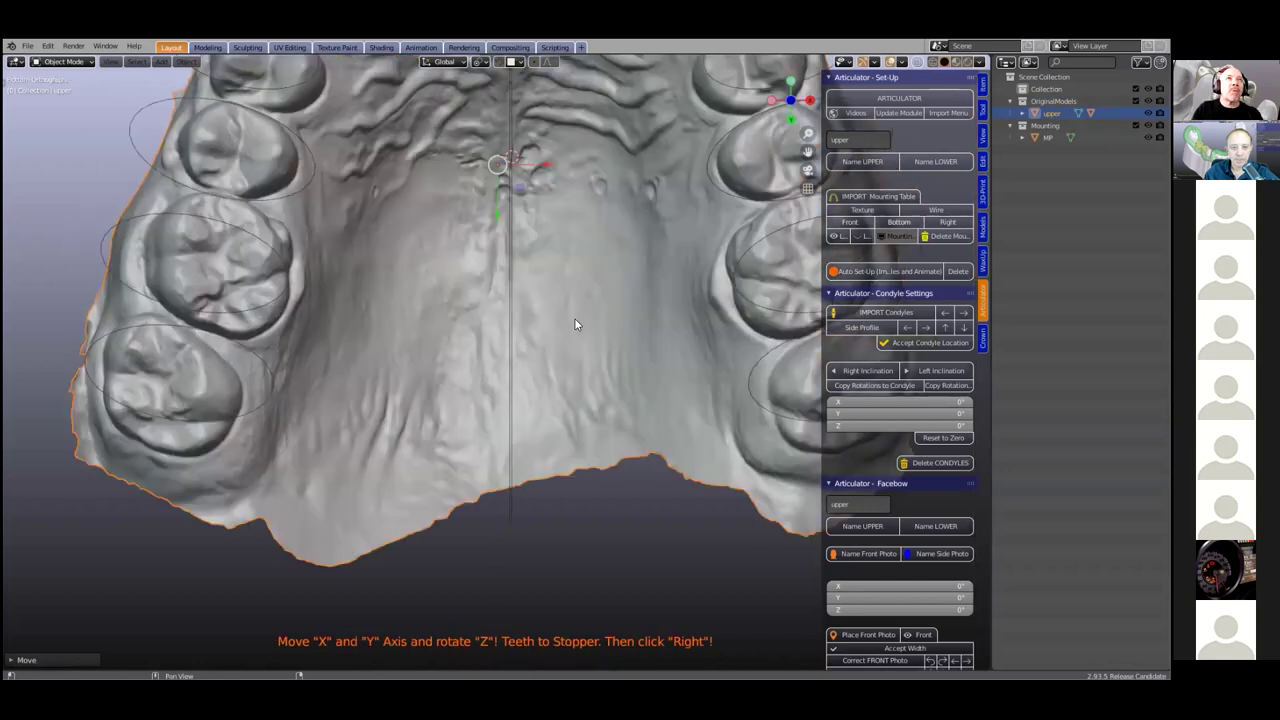
{"action": "scroll", "coordinate": [575, 324], "scroll_direction": "down", "scroll_amount": 5}
{"action": "left_click_drag", "start_coordinate": [499, 428], "coordinate": [513, 405]}
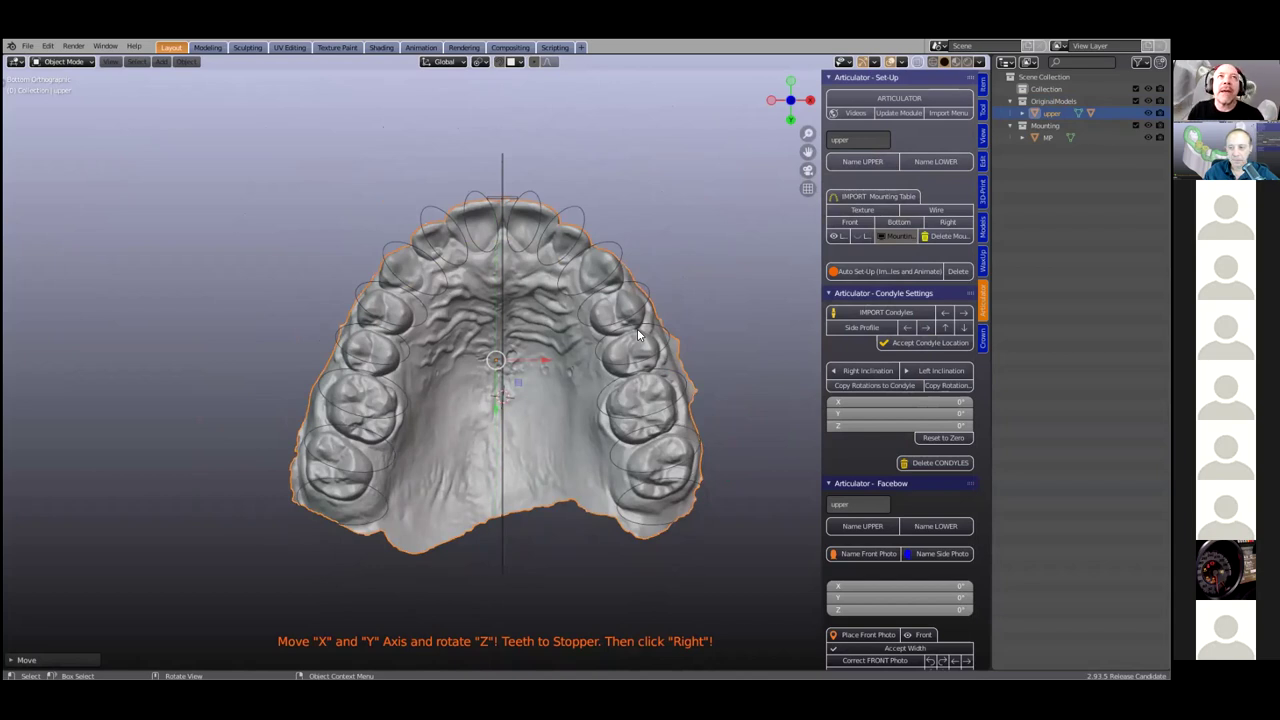
{"action": "left_click", "coordinate": [948, 222]}
{"action": "scroll", "coordinate": [588, 392], "scroll_direction": "up", "scroll_amount": 1}
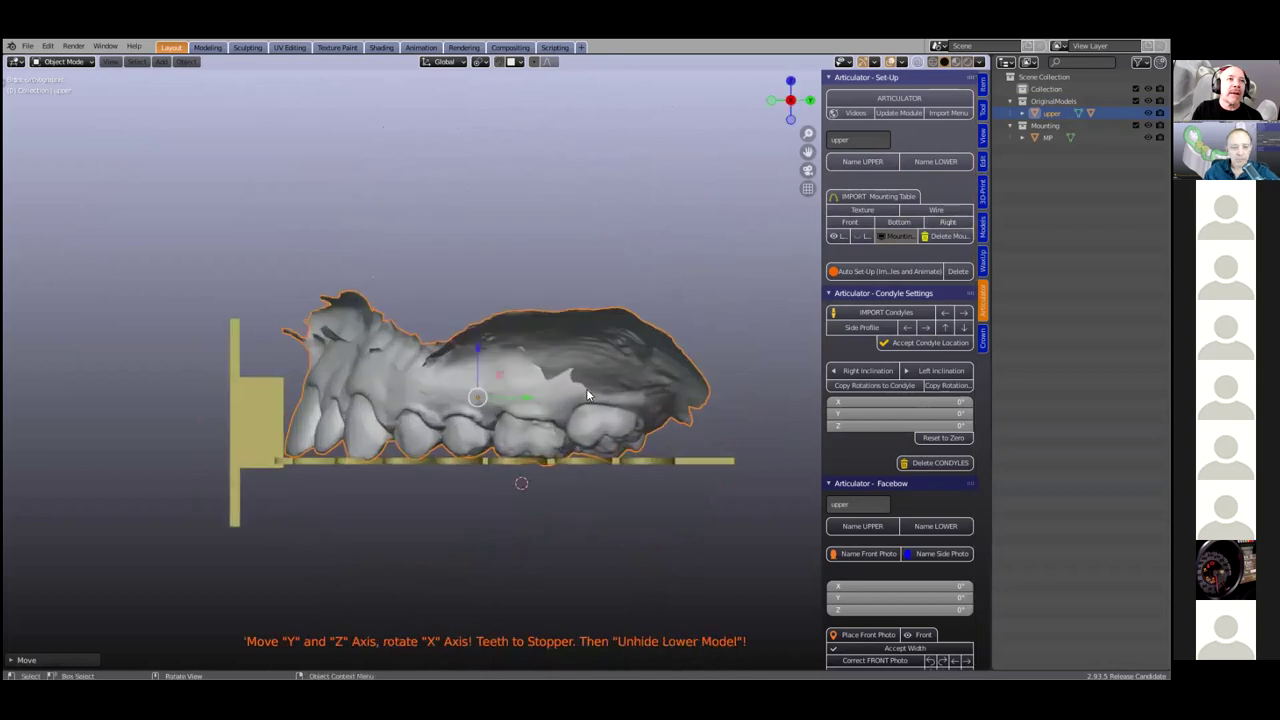
{"action": "scroll", "coordinate": [578, 400], "scroll_direction": "down", "scroll_amount": 3}
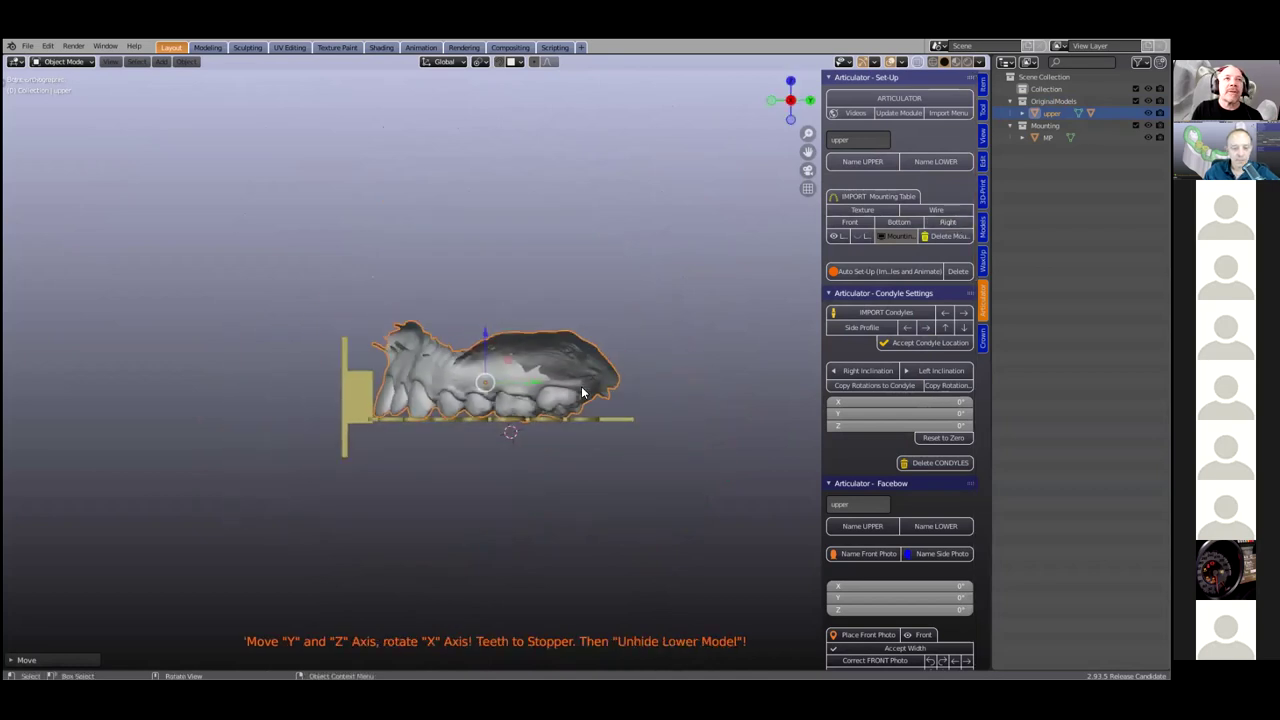
{"action": "middle_click_drag", "start_coordinate": [583, 392], "coordinate": [638, 441]}
{"action": "scroll", "coordinate": [623, 357], "scroll_direction": "up", "scroll_amount": 1}
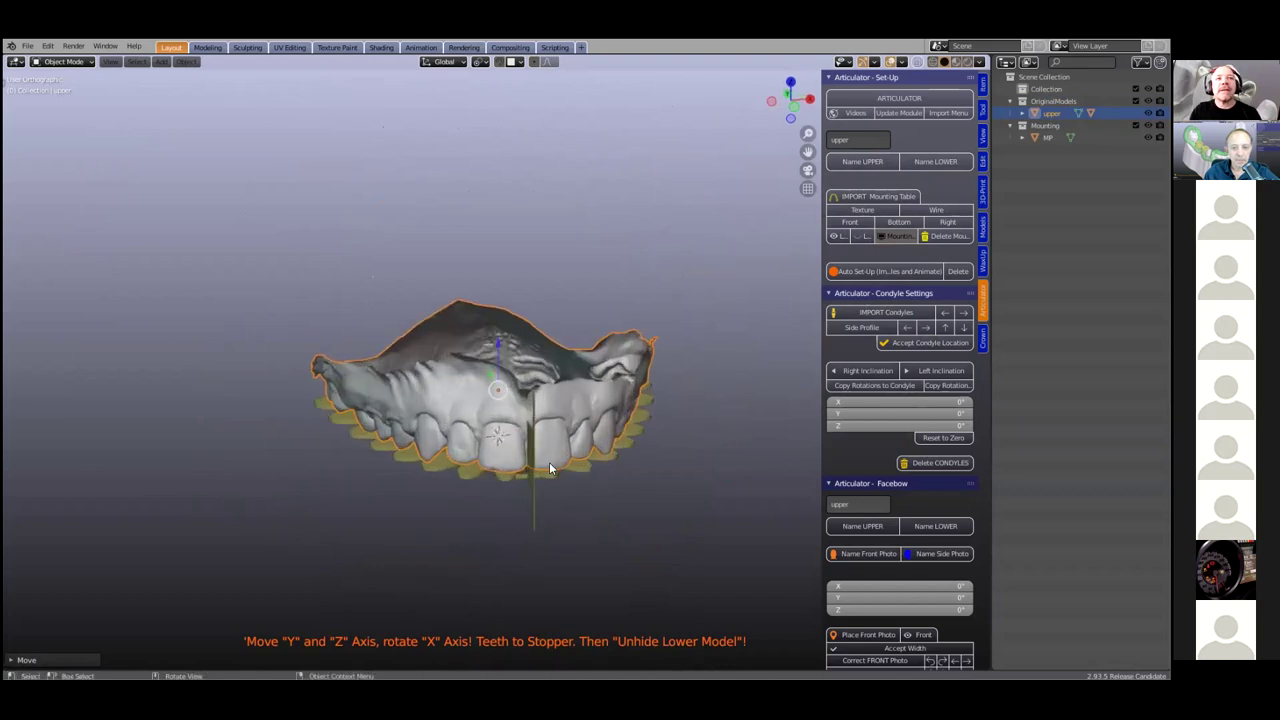
Hide the mounting table and unhide the lower model beneath the upper one
{"action": "left_click", "coordinate": [899, 237]}
{"action": "scroll", "coordinate": [588, 459], "scroll_direction": "down", "scroll_amount": 3}
{"action": "scroll", "coordinate": [570, 430], "scroll_direction": "up", "scroll_amount": 1}
{"action": "middle_click_drag", "start_coordinate": [569, 423], "coordinate": [576, 425]}
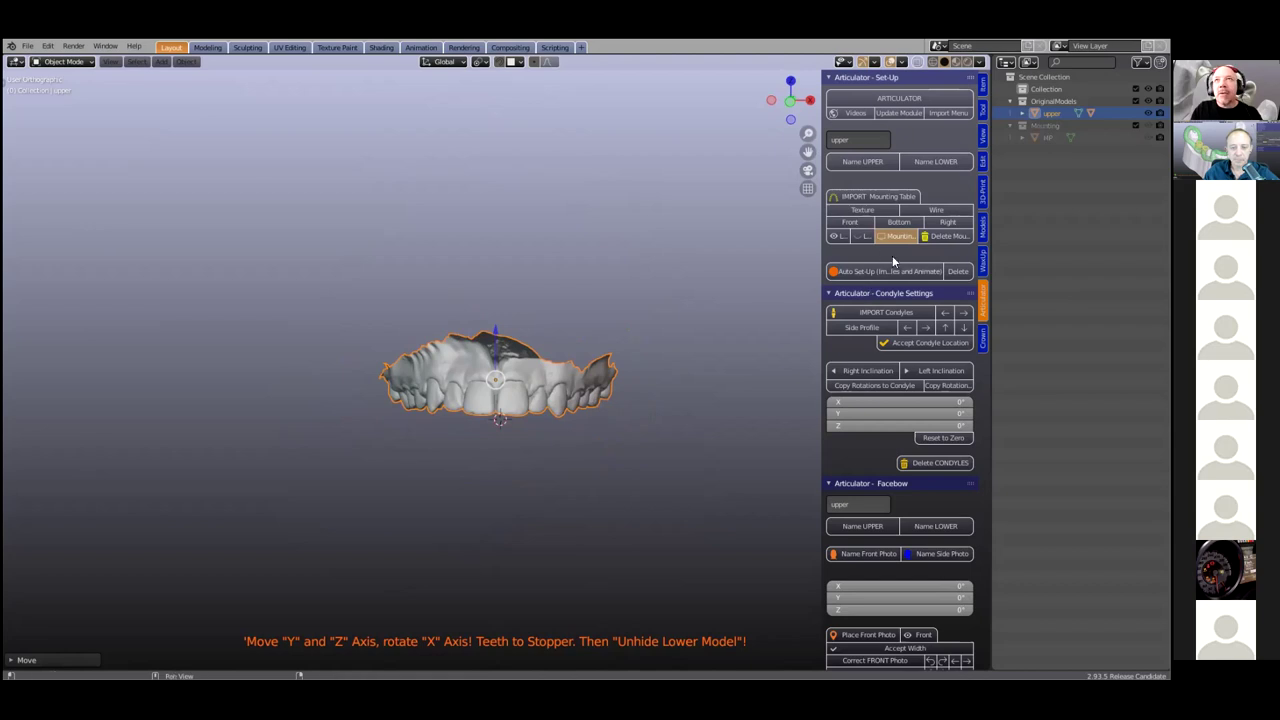
{"action": "left_click", "coordinate": [866, 238]}
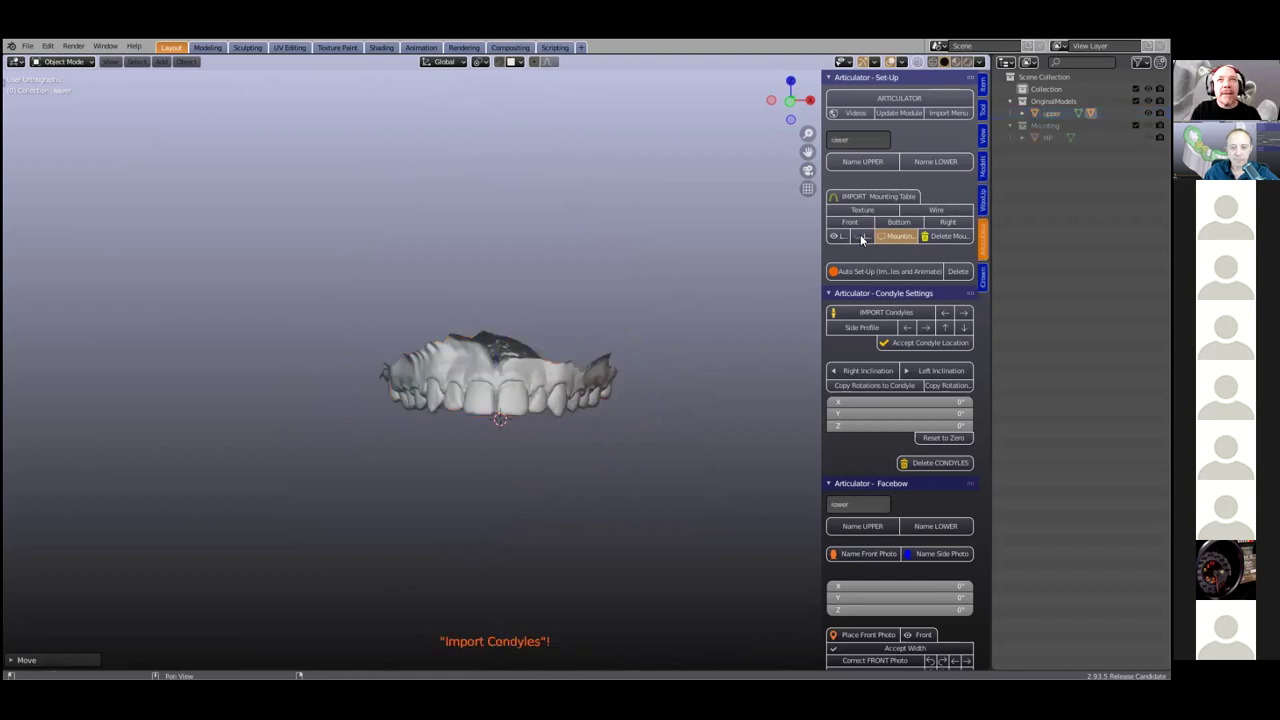
{"action": "left_click", "coordinate": [836, 237]}
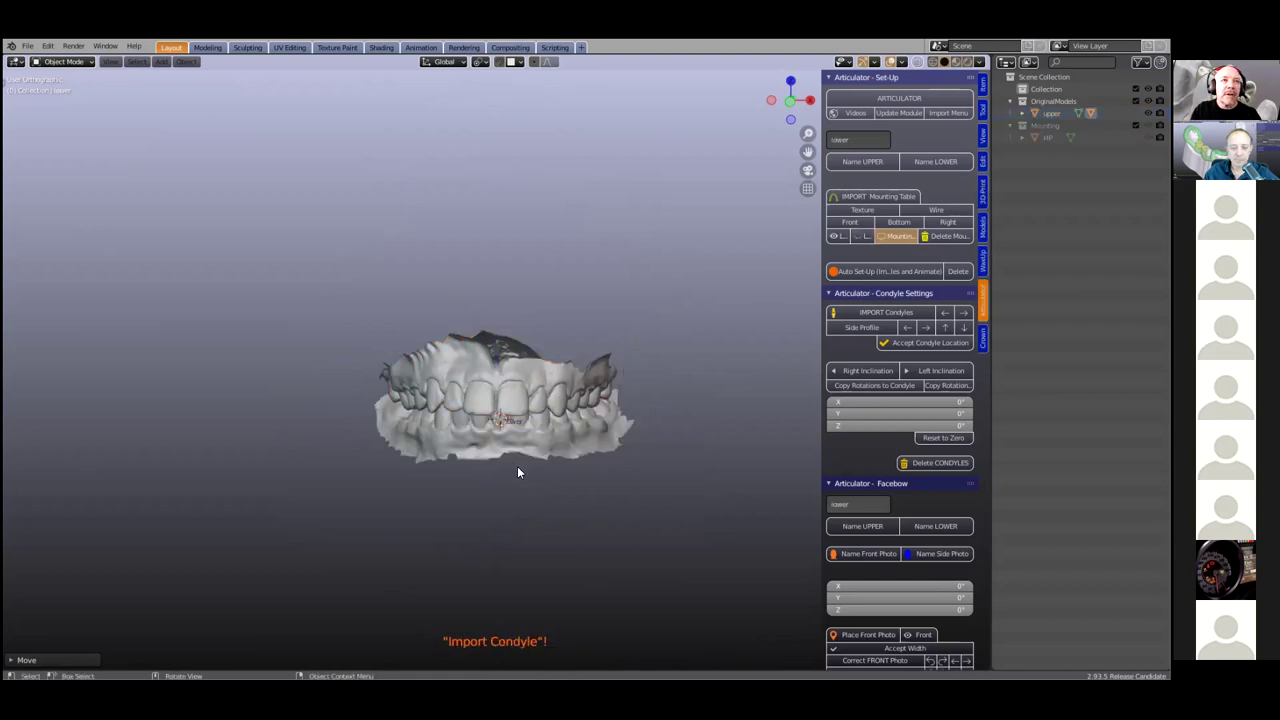
Hide the upper model so only the lower arch is displayed
{"action": "scroll", "coordinate": [509, 467], "scroll_direction": "up", "scroll_amount": 3}
{"action": "middle_click_drag", "start_coordinate": [505, 337], "coordinate": [437, 383]}
{"action": "scroll", "coordinate": [489, 369], "scroll_direction": "up", "scroll_amount": 3}
{"action": "left_click", "coordinate": [445, 354]}
{"action": "left_click", "coordinate": [593, 206]}
{"action": "key", "text": "h"}
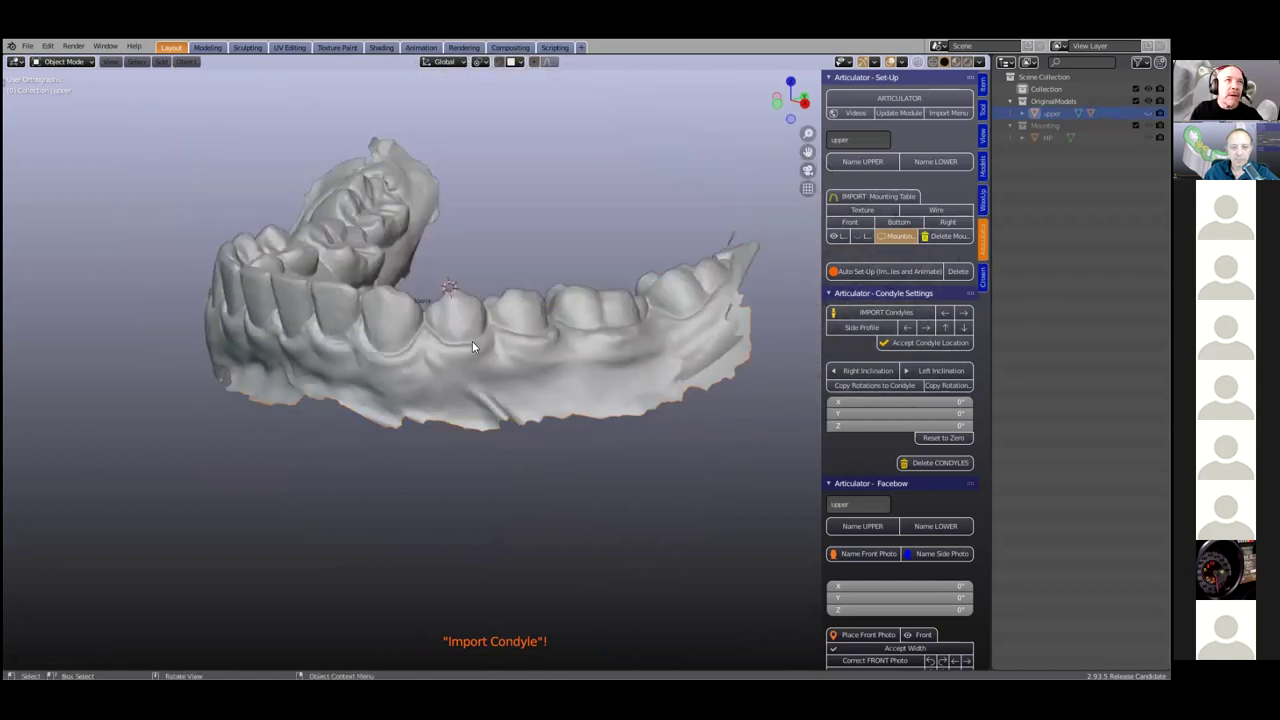
Draw an Arch Cut line along one buccal side of the lower model, from below the premolars to behind the last molar
{"action": "left_click", "coordinate": [478, 385]}
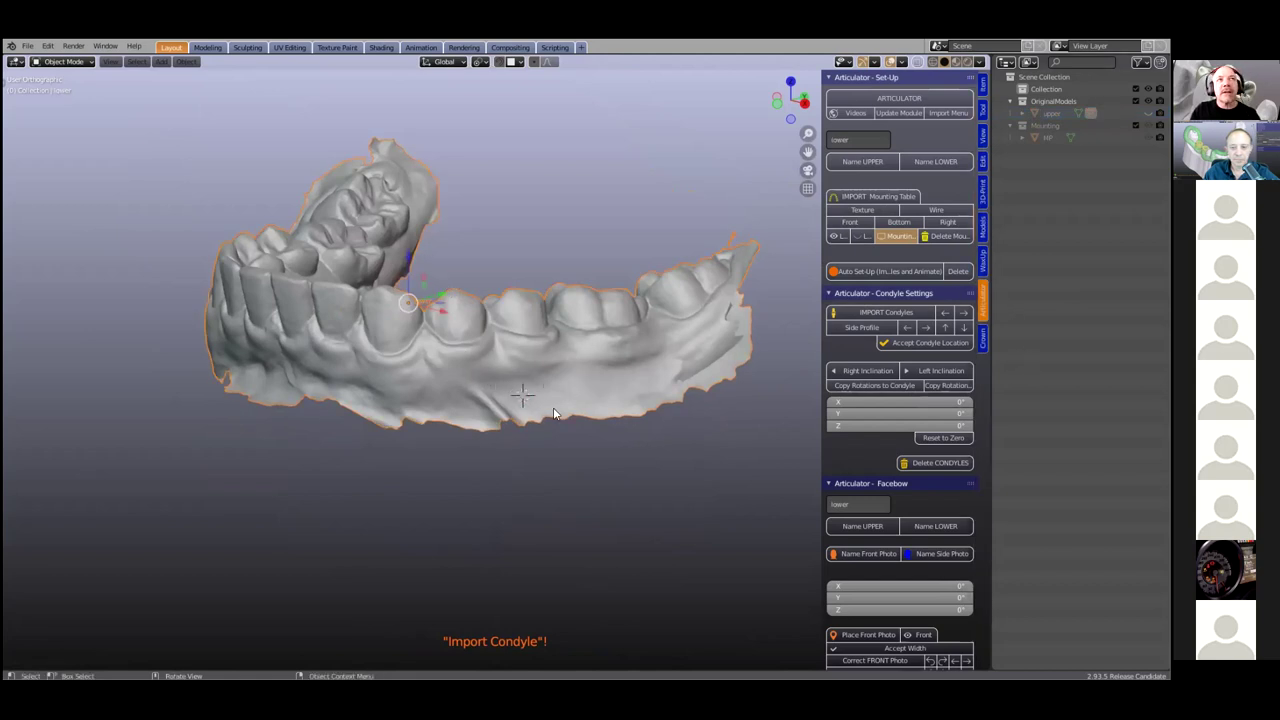
{"action": "scroll", "coordinate": [882, 488], "scroll_direction": "down", "scroll_amount": 2}
{"action": "scroll", "coordinate": [882, 488], "scroll_direction": "up", "scroll_amount": 2}
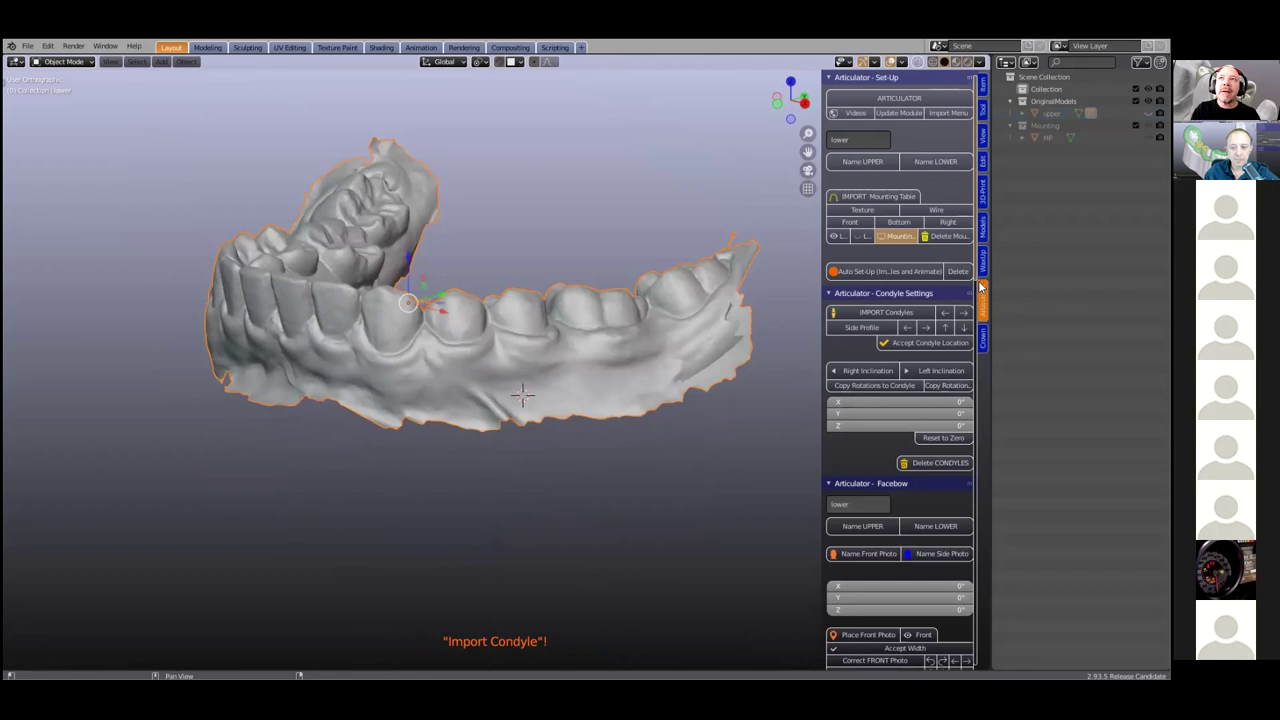
{"action": "left_click", "coordinate": [983, 228]}
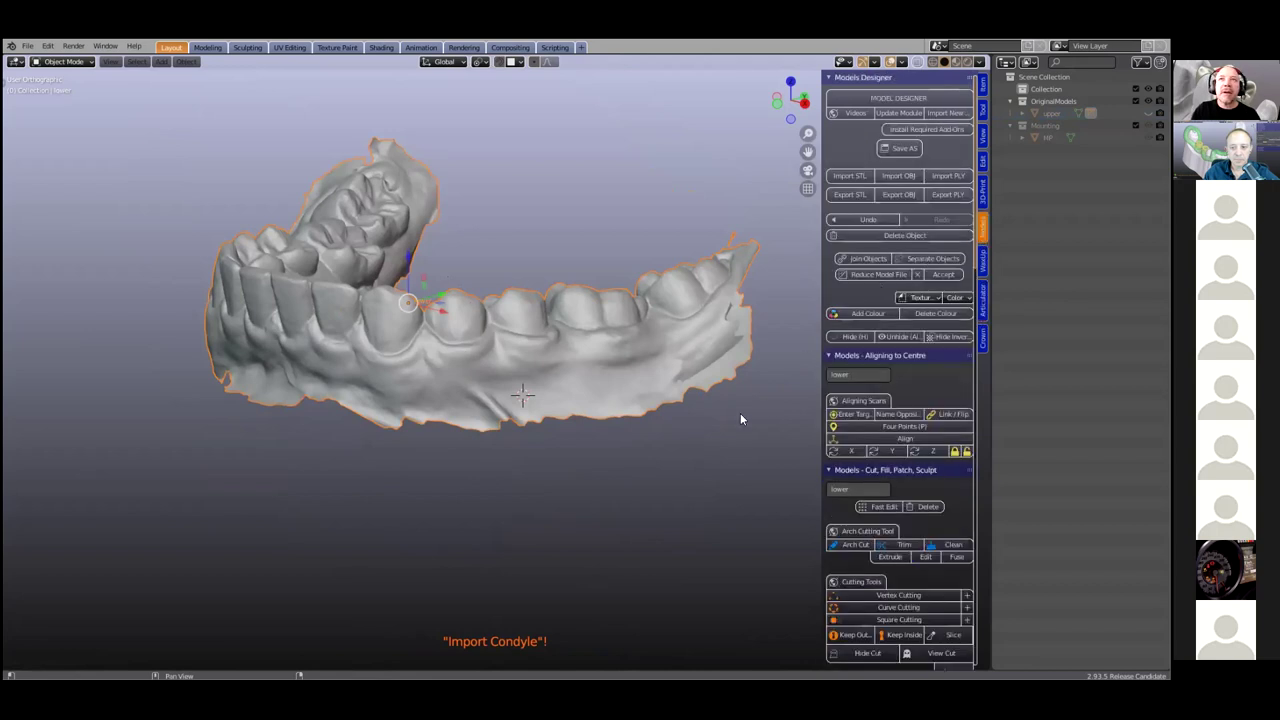
{"action": "right_click", "coordinate": [530, 389], "text": "shift"}
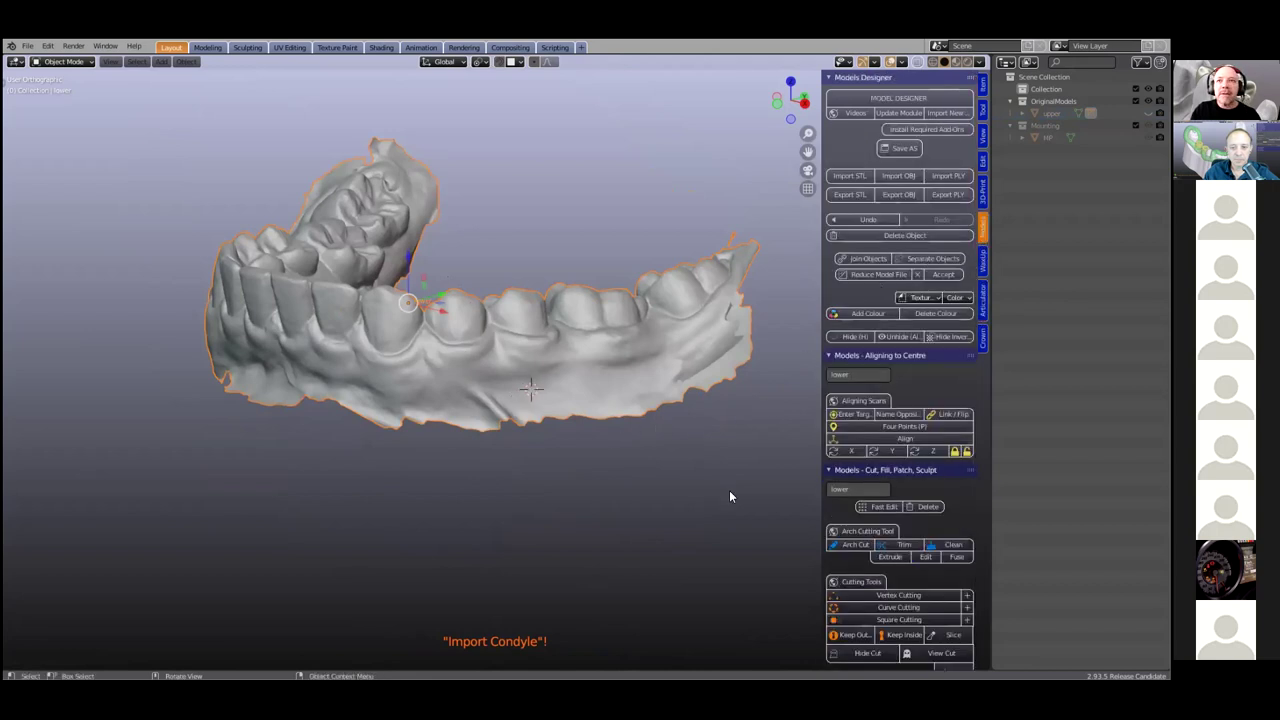
{"action": "left_click", "coordinate": [846, 546]}
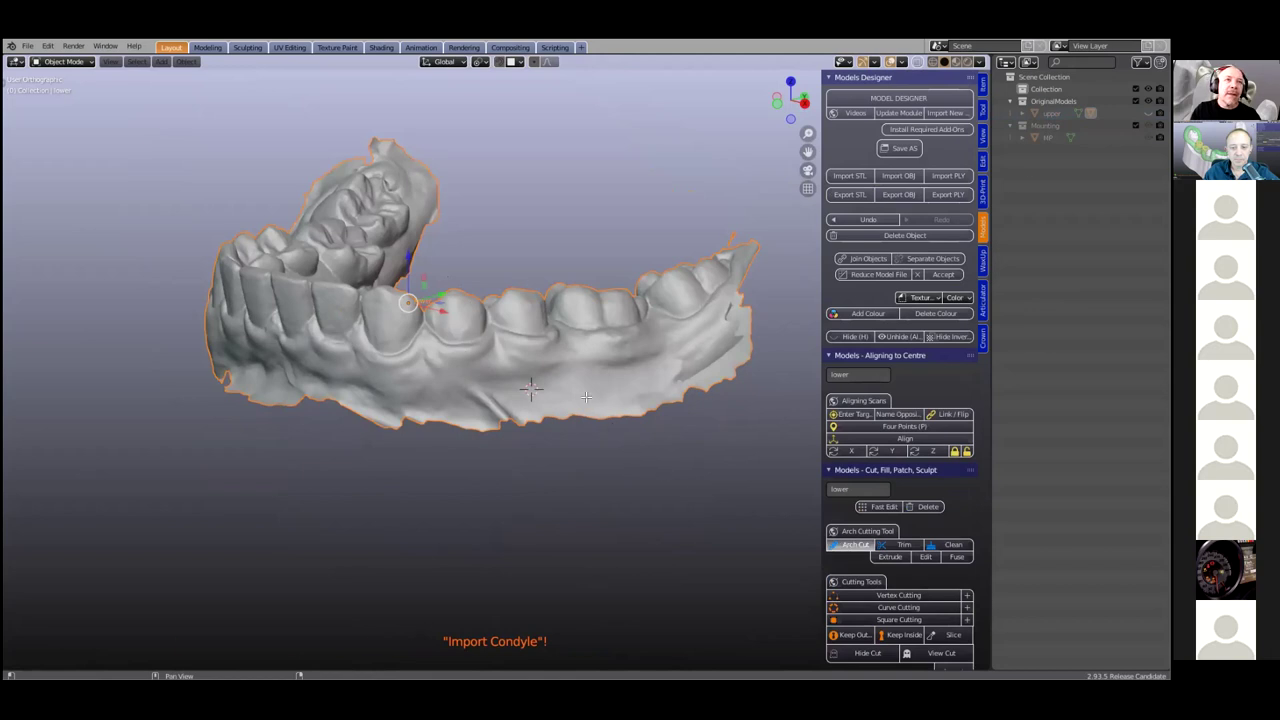
{"action": "key", "text": "e"}
{"action": "left_click", "coordinate": [640, 370]}
{"action": "key", "text": "e"}
{"action": "left_click", "coordinate": [710, 317]}
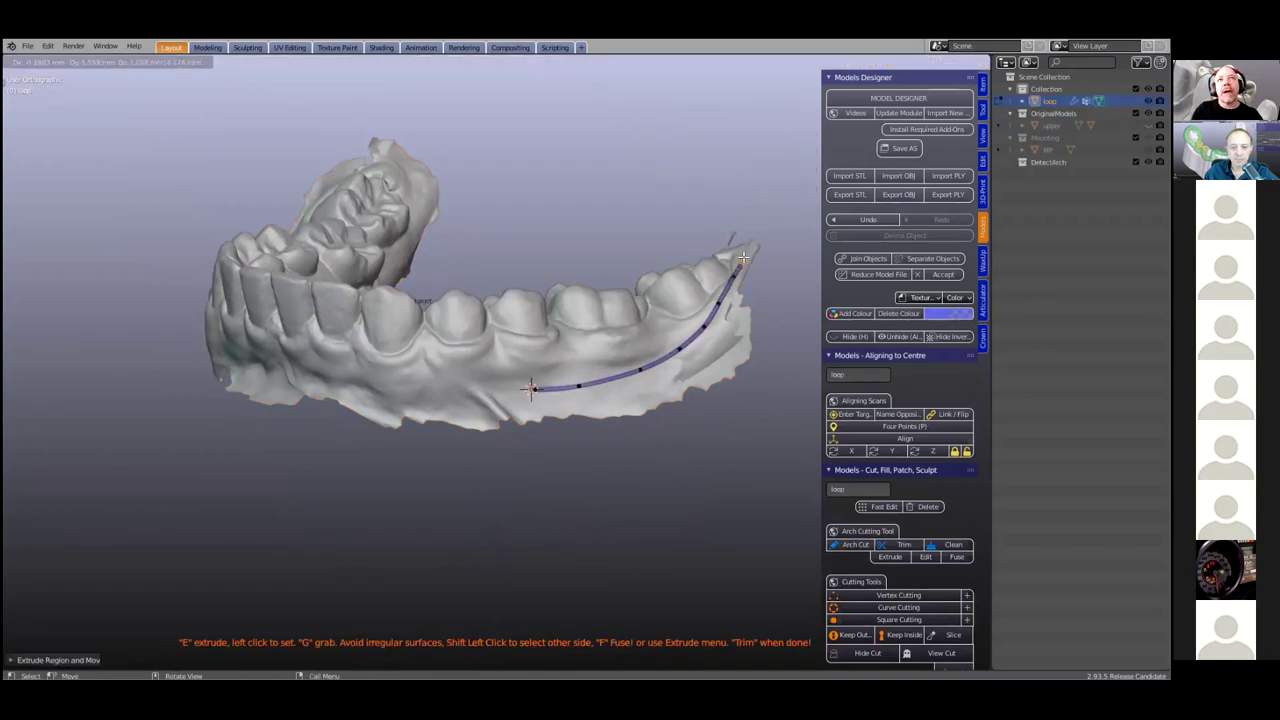
{"action": "middle_click_drag", "start_coordinate": [690, 298], "coordinate": [654, 396]}
{"action": "scroll", "coordinate": [646, 382], "scroll_direction": "down", "scroll_amount": 1}
{"action": "scroll", "coordinate": [654, 396], "scroll_direction": "down", "scroll_amount": 1}
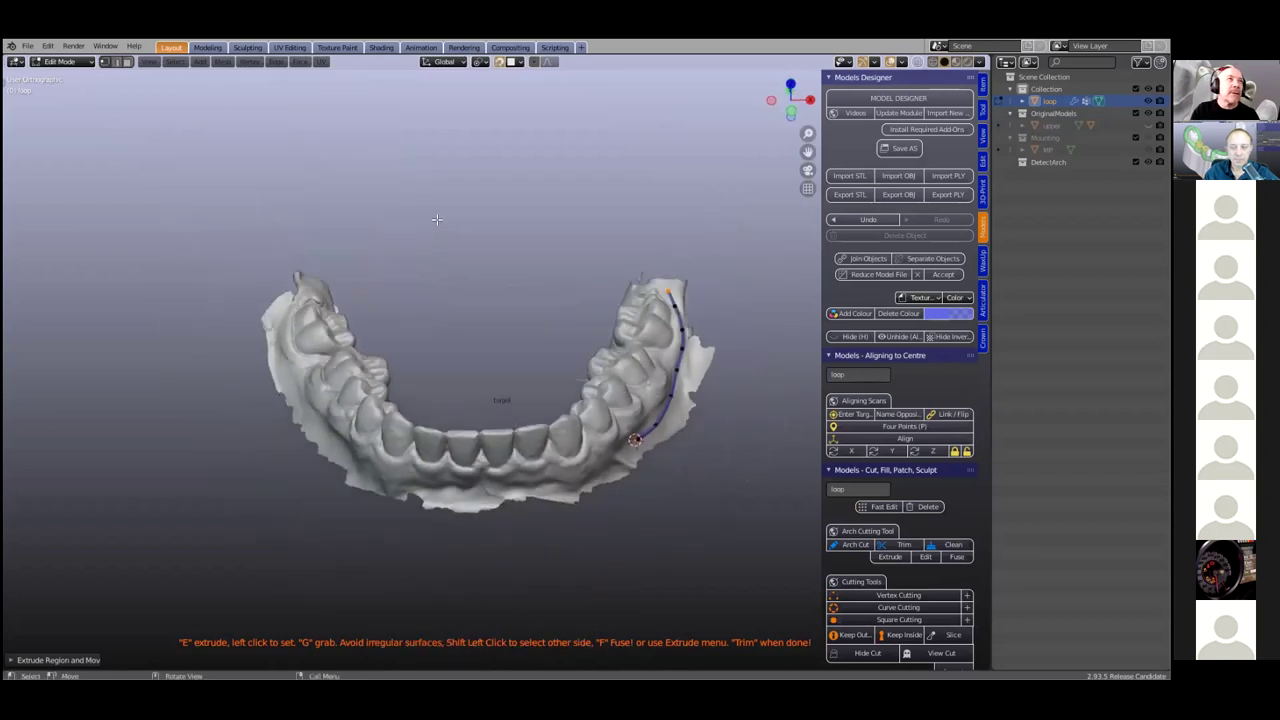
Open the saved models file with finished bases from the tooth library folder
{"action": "left_click", "coordinate": [28, 46]}
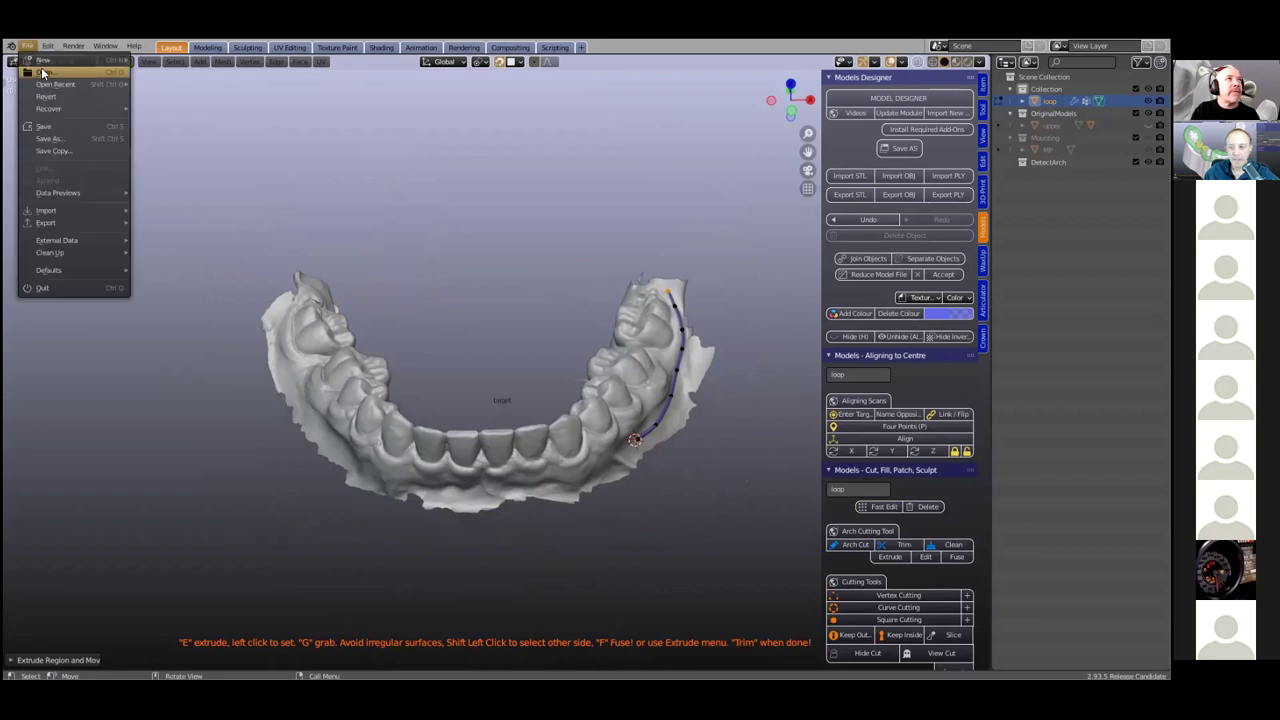
{"action": "left_click", "coordinate": [45, 73]}
{"action": "left_click", "coordinate": [605, 383]}
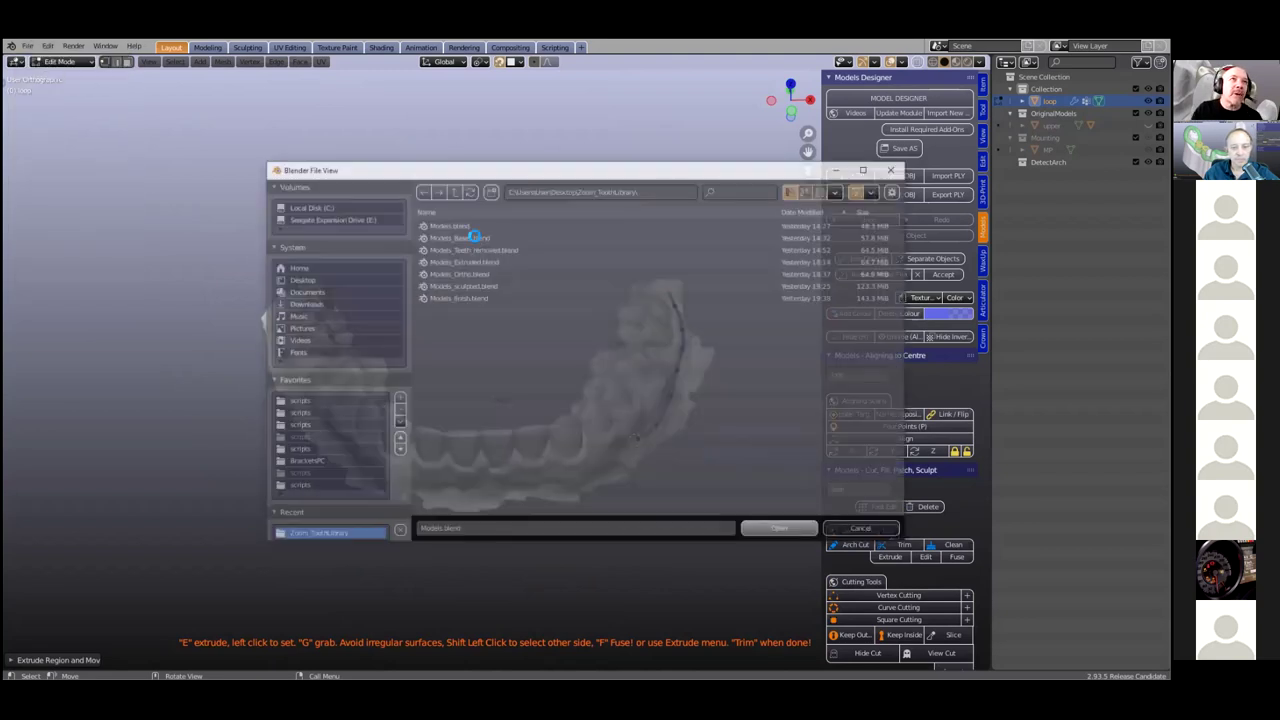
{"action": "key", "text": "Return"}
Hide the lower based model, leaving only the upper model displayed
{"action": "middle_click_drag", "start_coordinate": [600, 449], "coordinate": [421, 494]}
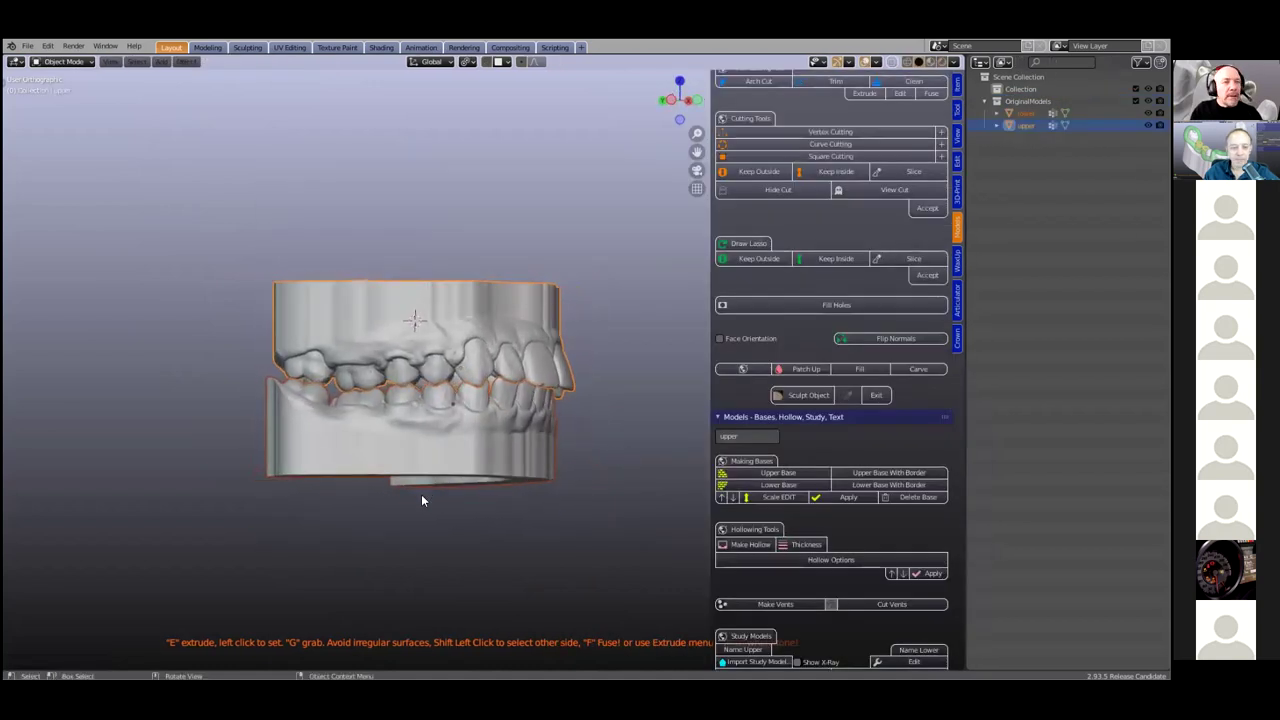
{"action": "scroll", "coordinate": [484, 481], "scroll_direction": "up", "scroll_amount": 2}
{"action": "scroll", "coordinate": [492, 465], "scroll_direction": "down", "scroll_amount": 2}
{"action": "left_click", "coordinate": [492, 469]}
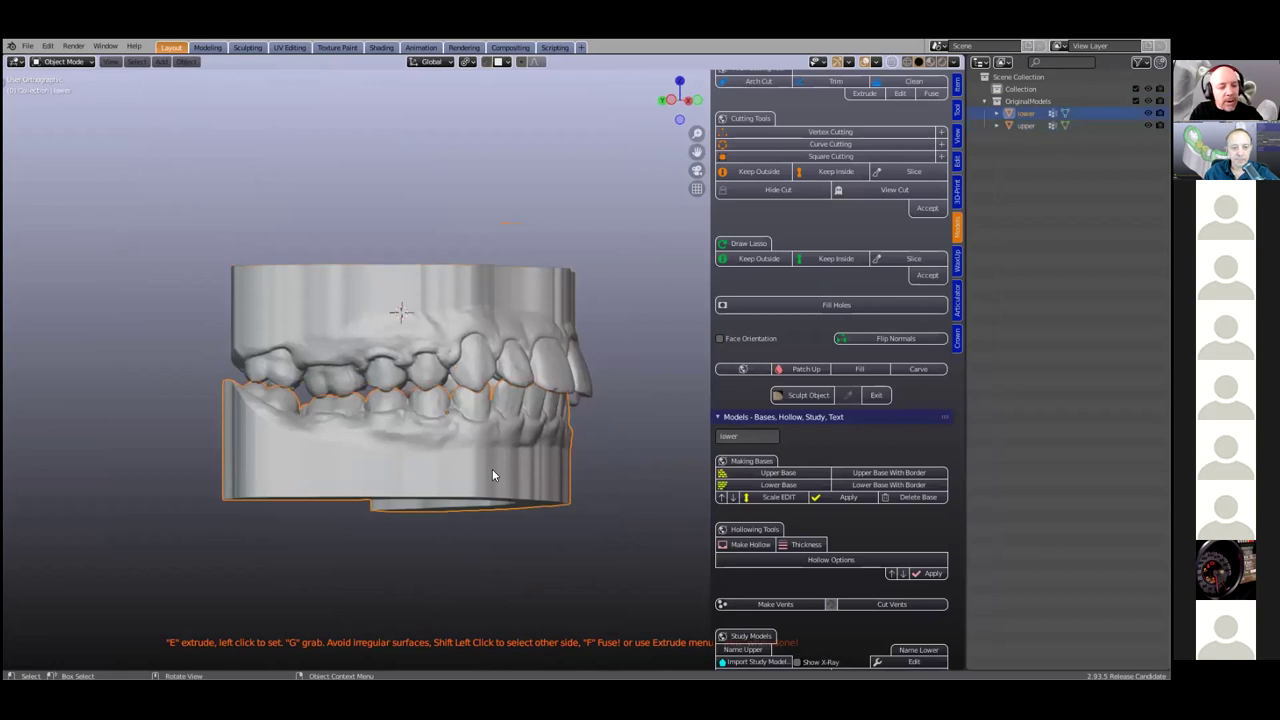
{"action": "key", "text": "h"}
Examine the upper model's teeth from the occlusal side, then the labial surfaces and gum margins of the front teeth
{"action": "middle_click_drag", "start_coordinate": [480, 443], "coordinate": [484, 480]}
{"action": "scroll", "coordinate": [490, 477], "scroll_direction": "up", "scroll_amount": 3}
{"action": "middle_click_drag", "start_coordinate": [514, 440], "coordinate": [609, 447]}
{"action": "scroll", "coordinate": [610, 447], "scroll_direction": "up", "scroll_amount": 1}
{"action": "middle_click_drag", "start_coordinate": [480, 450], "coordinate": [632, 366], "text": "shift"}
{"action": "scroll", "coordinate": [610, 447], "scroll_direction": "down", "scroll_amount": 1}
{"action": "scroll", "coordinate": [610, 447], "scroll_direction": "down", "scroll_amount": 1}
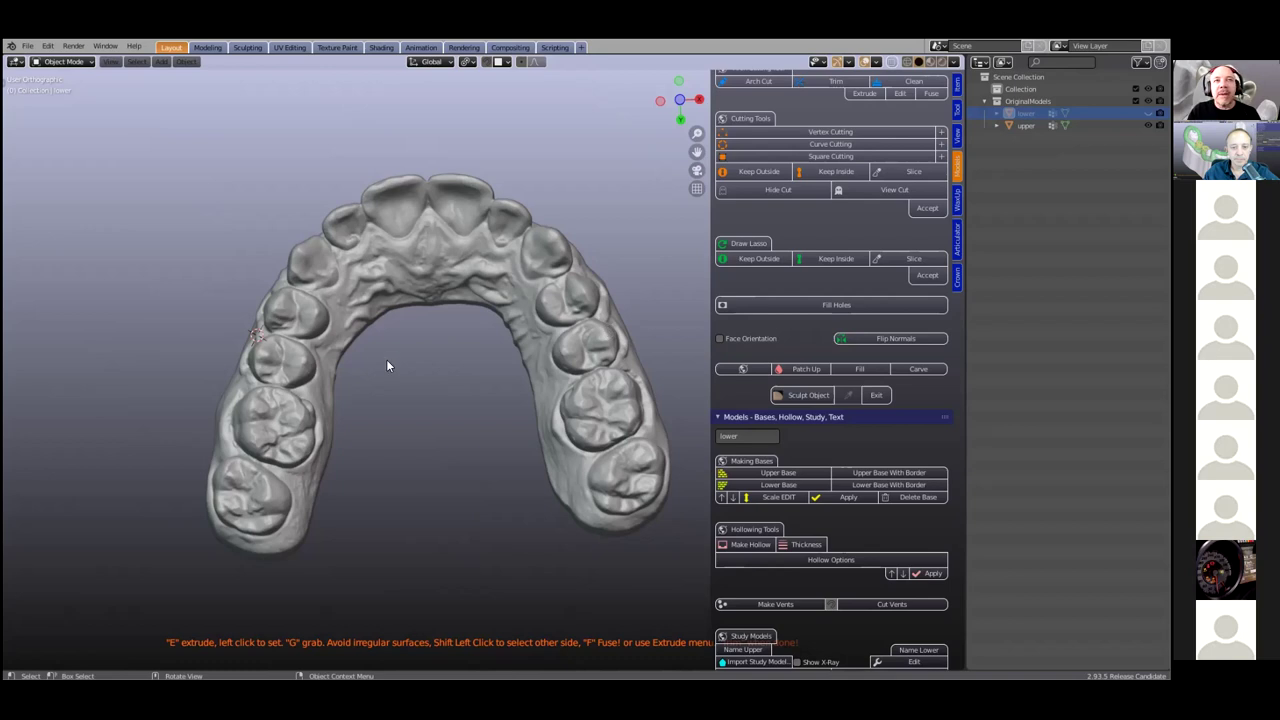
{"action": "middle_click_drag", "start_coordinate": [382, 359], "coordinate": [374, 378]}
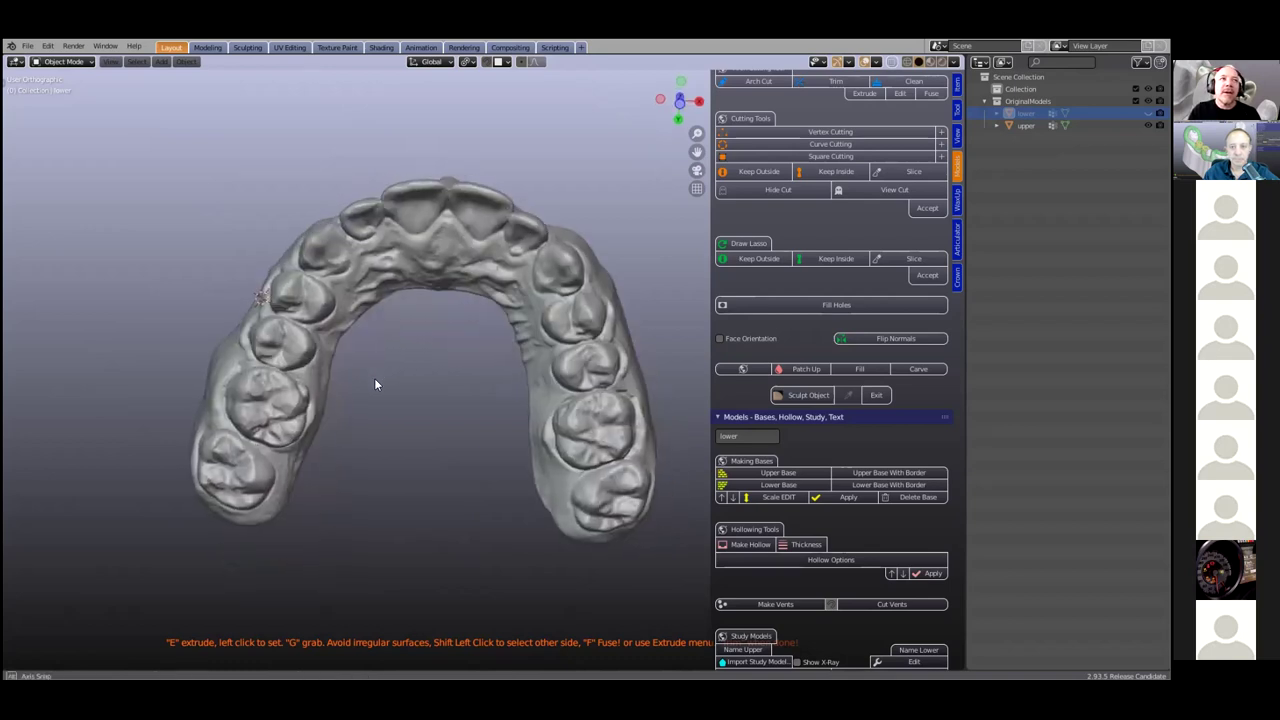
{"action": "scroll", "coordinate": [237, 399], "scroll_direction": "up", "scroll_amount": 1}
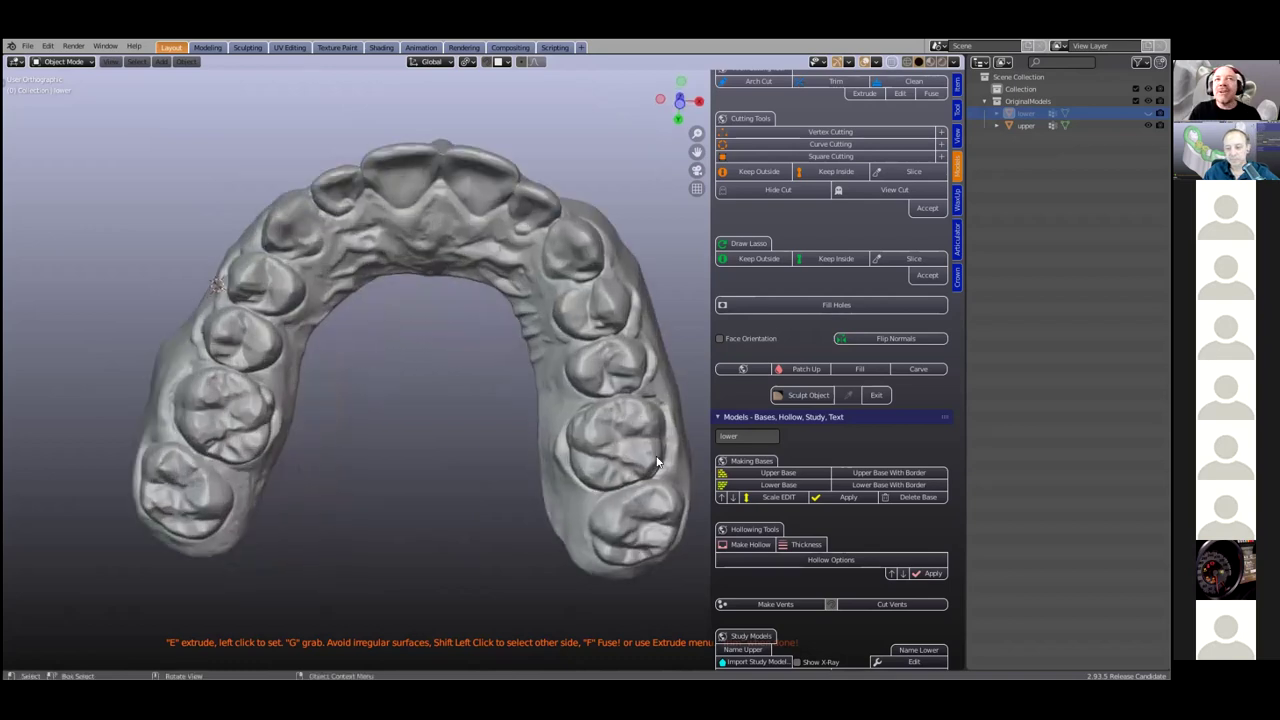
{"action": "scroll", "coordinate": [641, 436], "scroll_direction": "down", "scroll_amount": 3}
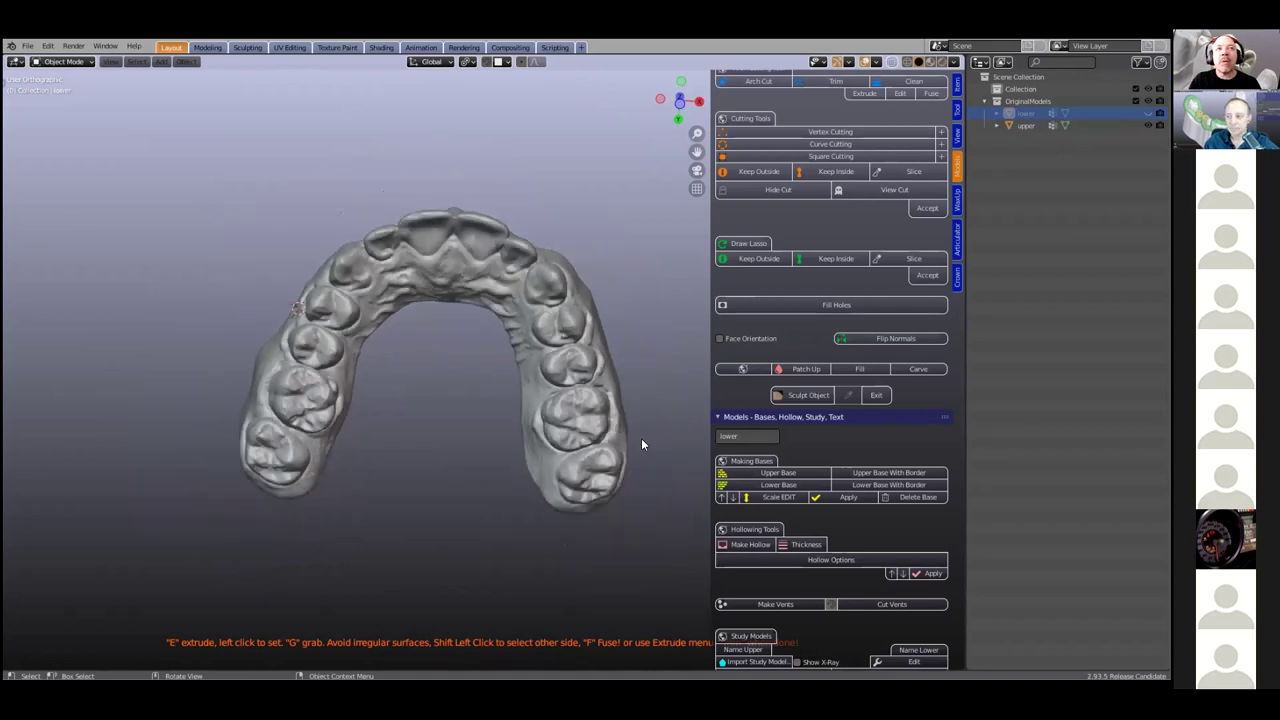
{"action": "middle_click_drag", "start_coordinate": [631, 429], "coordinate": [605, 361]}
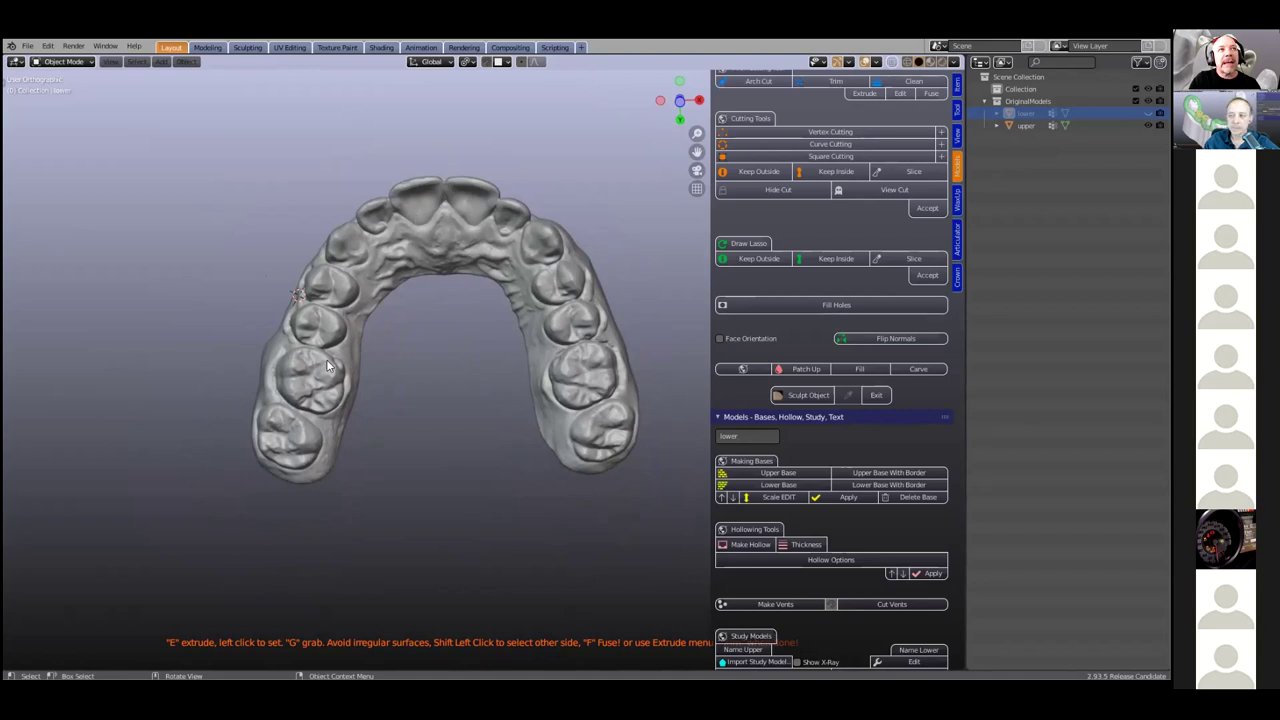
{"action": "scroll", "coordinate": [326, 359], "scroll_direction": "up", "scroll_amount": 3}
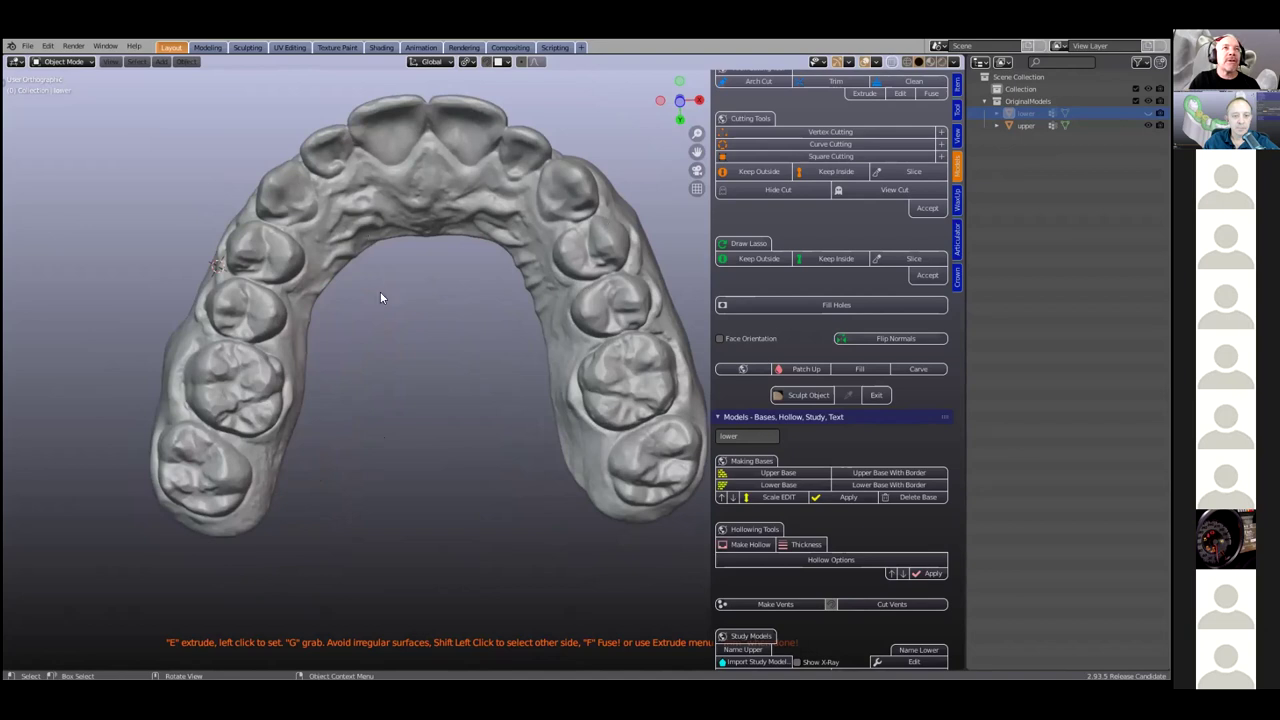
{"action": "scroll", "coordinate": [384, 302], "scroll_direction": "down", "scroll_amount": 2}
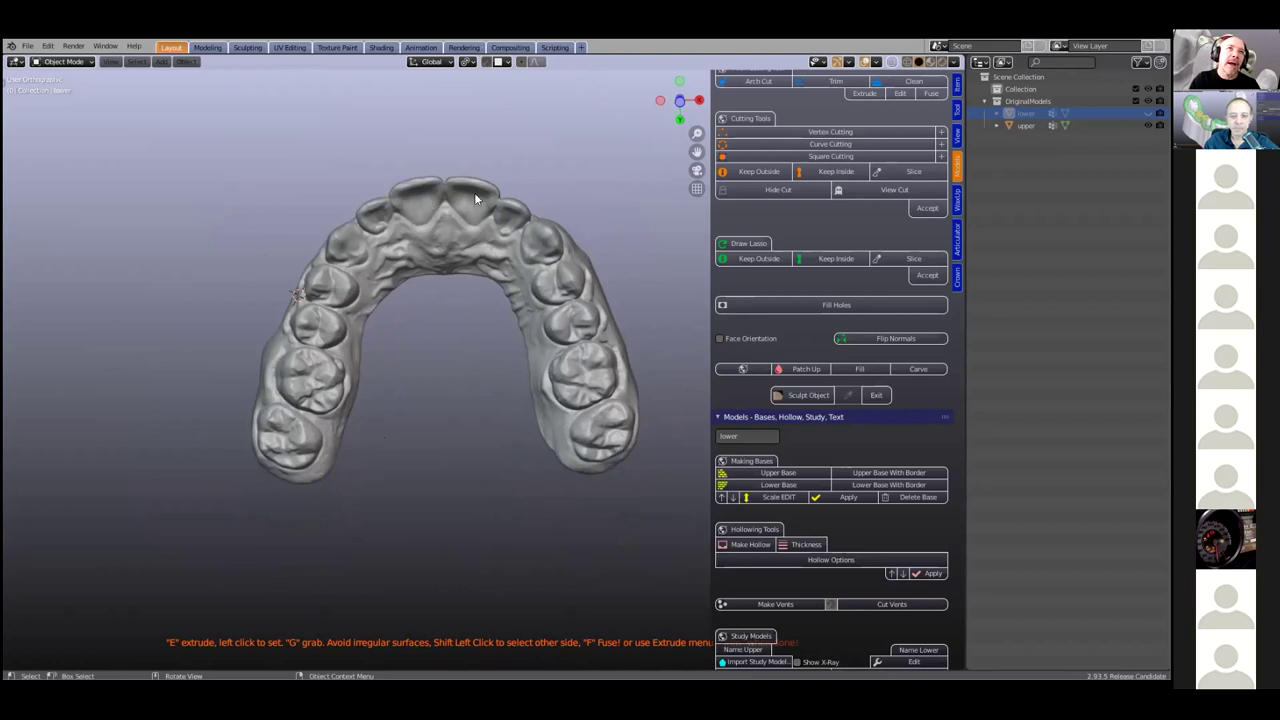
{"action": "middle_click_drag", "start_coordinate": [460, 451], "coordinate": [536, 180]}
{"action": "scroll", "coordinate": [410, 392], "scroll_direction": "up", "scroll_amount": 3}
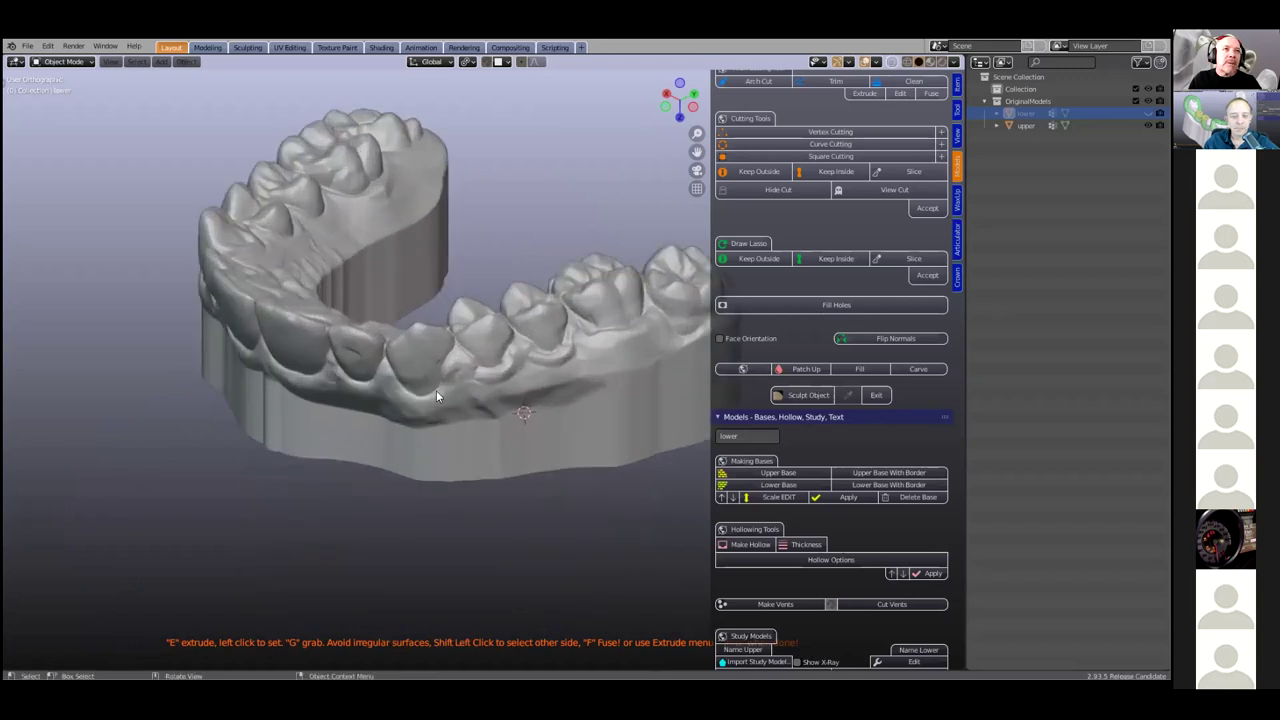
{"action": "middle_click_drag", "start_coordinate": [364, 423], "coordinate": [452, 391]}
{"action": "scroll", "coordinate": [445, 394], "scroll_direction": "up", "scroll_amount": 2}
Place the 3D cursor at the labial gum margin of an upper central incisor and draw the gum line from there to the tooth's contact
{"action": "left_click", "coordinate": [437, 397], "text": "shift"}
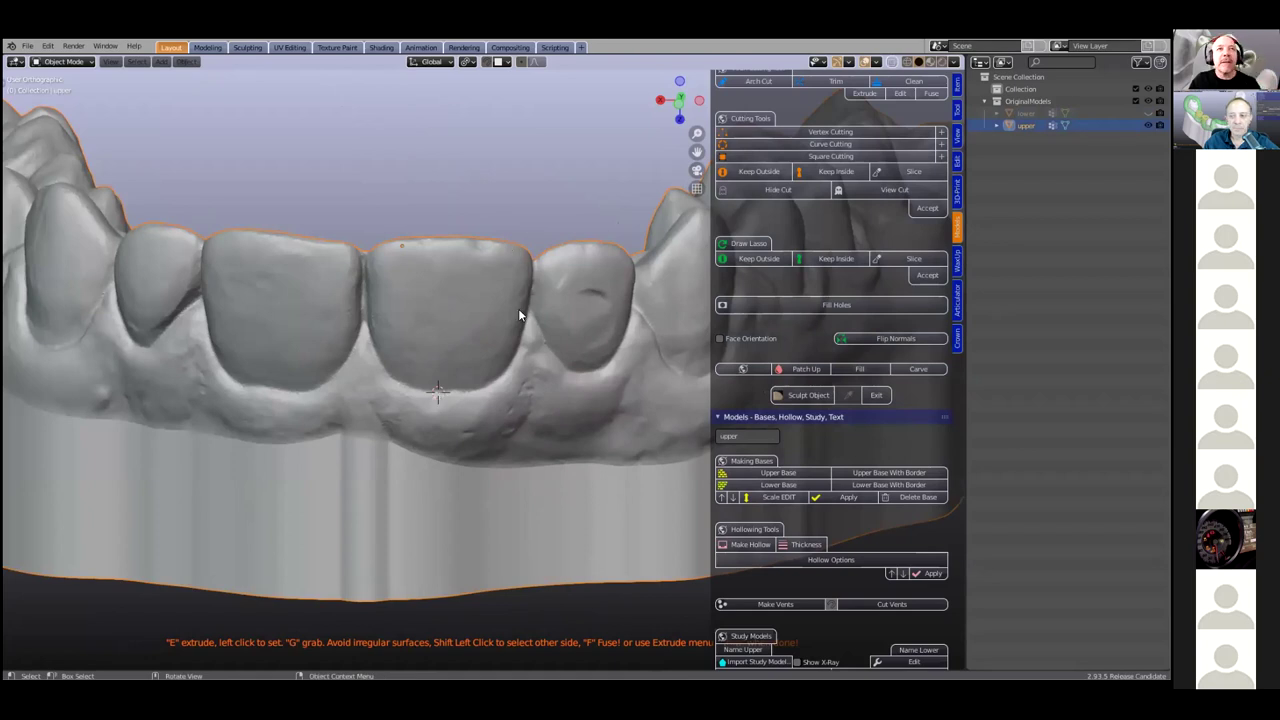
{"action": "middle_click_drag", "start_coordinate": [520, 320], "coordinate": [528, 374]}
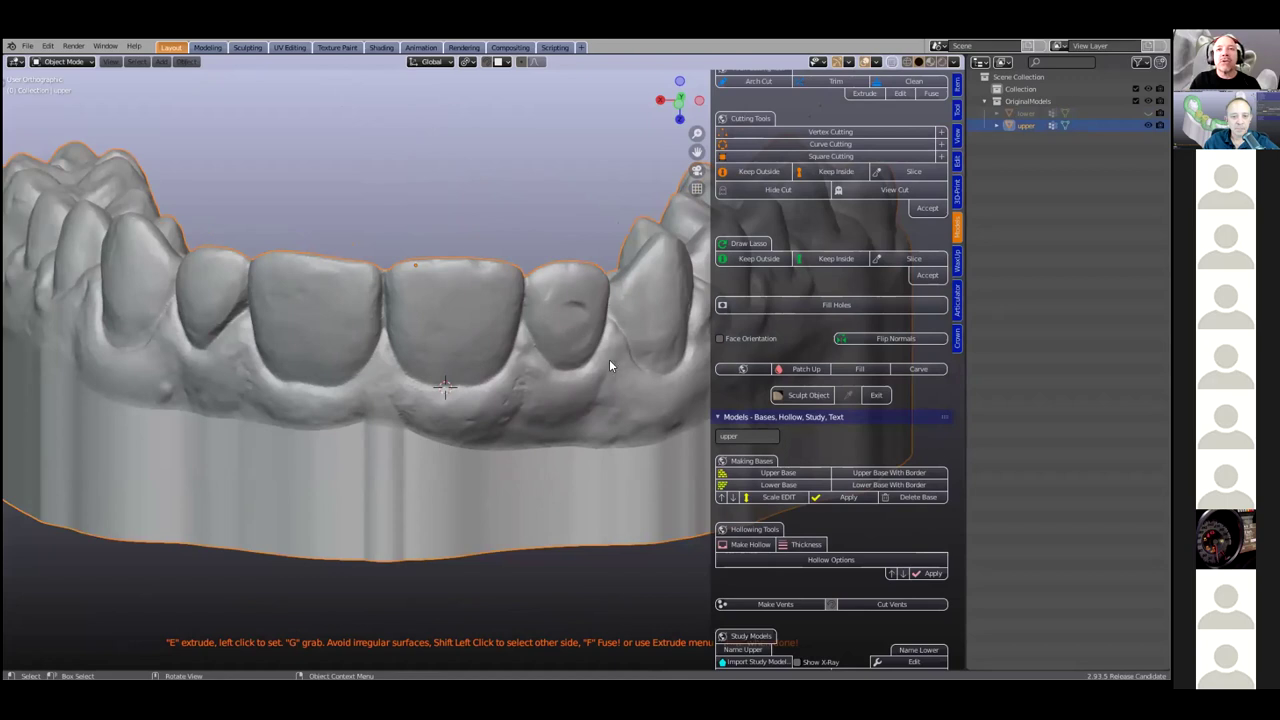
{"action": "scroll", "coordinate": [914, 408], "scroll_direction": "down", "scroll_amount": 3}
{"action": "scroll", "coordinate": [866, 429], "scroll_direction": "down", "scroll_amount": 10}
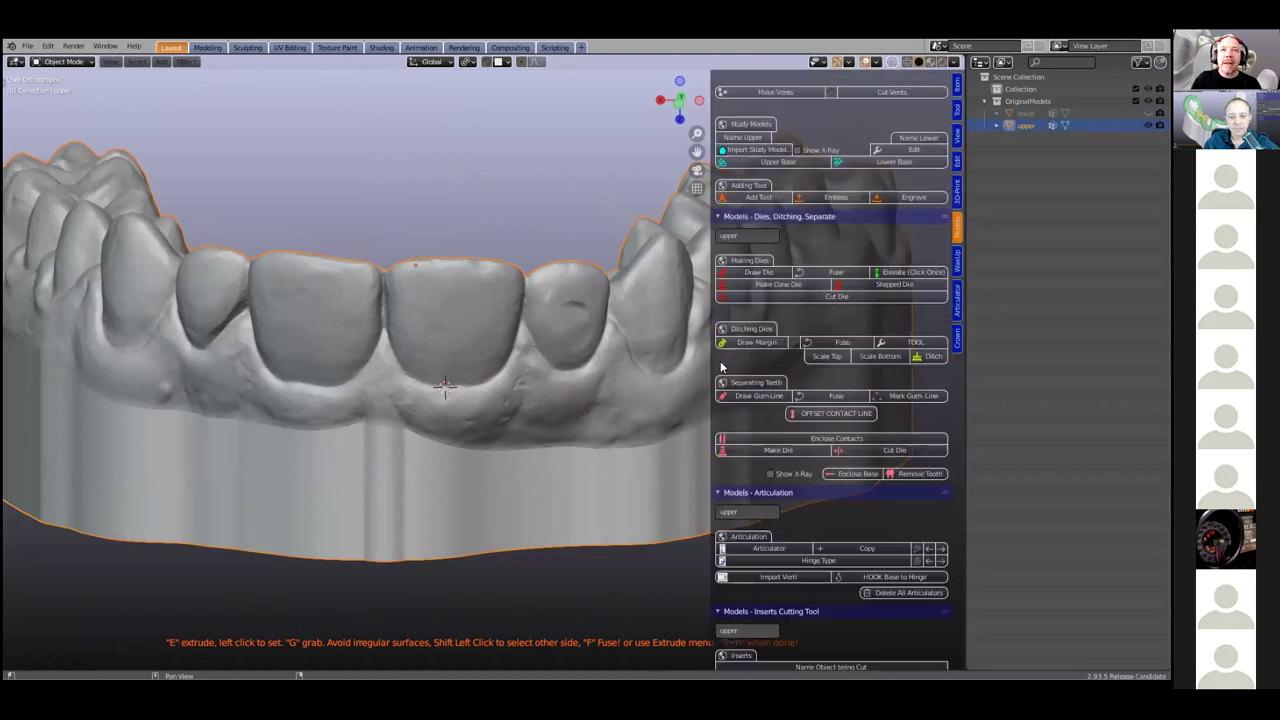
{"action": "scroll", "coordinate": [723, 367], "scroll_direction": "down", "scroll_amount": 1}
{"action": "left_click", "coordinate": [750, 377]}
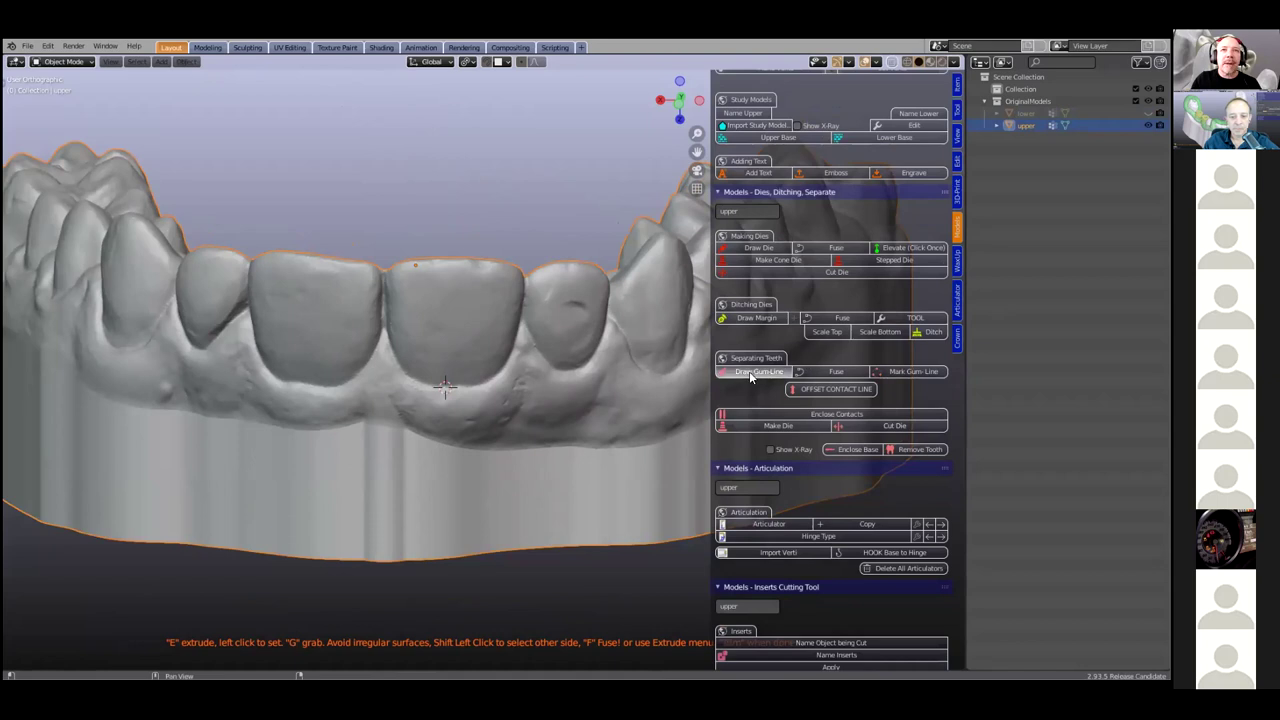
{"action": "middle_click_drag", "start_coordinate": [469, 399], "coordinate": [491, 391]}
{"action": "key", "text": "e"}
{"action": "left_click", "coordinate": [502, 372]}
{"action": "middle_click_drag", "start_coordinate": [495, 328], "coordinate": [528, 344]}
{"action": "key", "text": "e"}
{"action": "left_click", "coordinate": [532, 347]}
Extend the gum line around the palatal side of the central incisor to its opposite contact
{"action": "key", "text": "e"}
{"action": "left_click", "coordinate": [542, 376]}
{"action": "key", "text": "e"}
{"action": "left_click", "coordinate": [564, 402]}
{"action": "key", "text": "e"}
{"action": "left_click", "coordinate": [581, 410]}
{"action": "key", "text": "e"}
{"action": "left_click", "coordinate": [597, 407]}
{"action": "key", "text": "e"}
{"action": "left_click", "coordinate": [638, 381]}
{"action": "key", "text": "e"}
{"action": "left_click", "coordinate": [657, 368]}
Continue the gum line along the labial margin of the upper central incisor and close it at its starting point
{"action": "middle_click_drag", "start_coordinate": [657, 368], "coordinate": [438, 350]}
{"action": "key", "text": "e"}
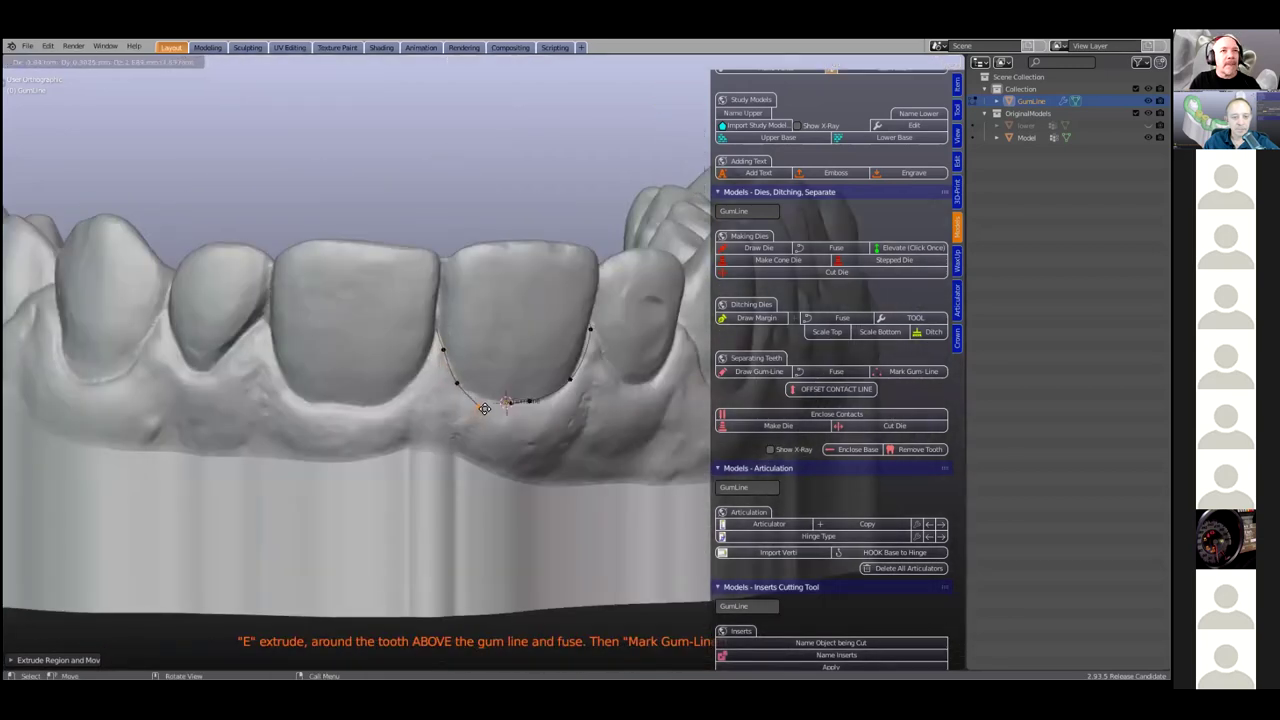
{"action": "left_click", "coordinate": [484, 404]}
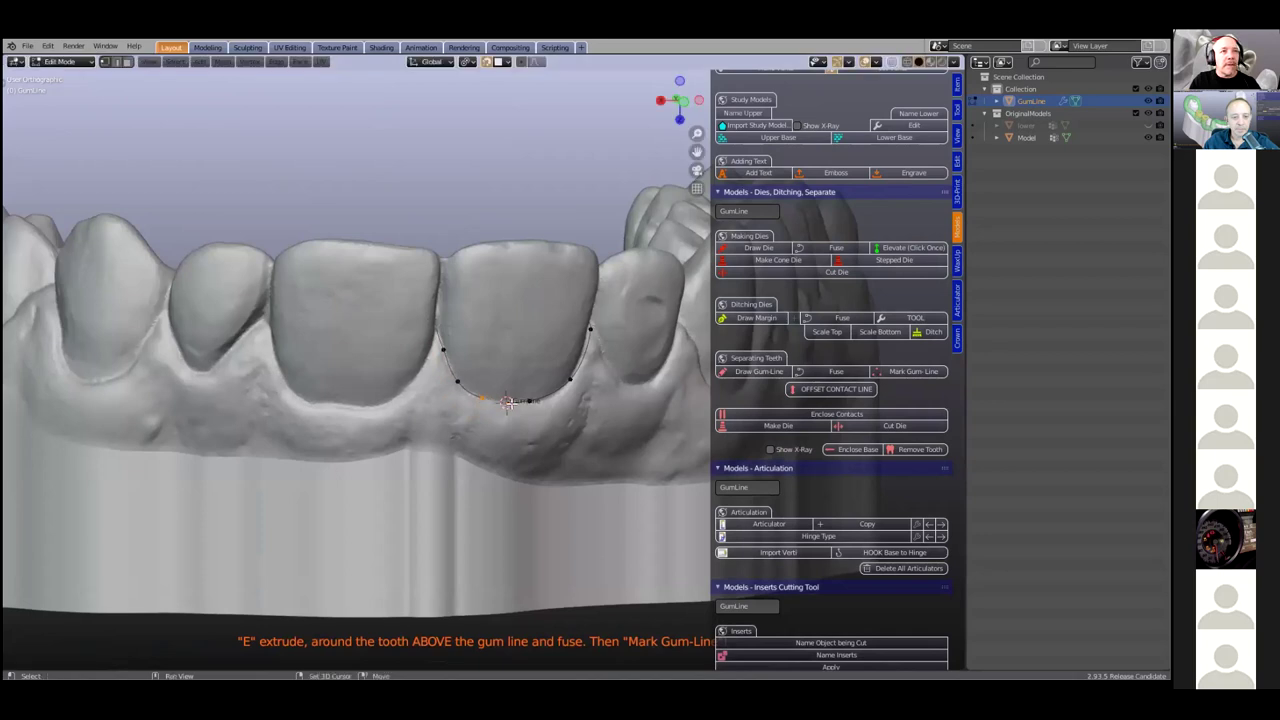
Duplicate a point of the central incisor's gum line and place it at the labial gum margin of the neighbouring canine
{"action": "middle_click_drag", "start_coordinate": [567, 405], "coordinate": [403, 405]}
{"action": "scroll", "coordinate": [326, 382], "scroll_direction": "up", "scroll_amount": 2}
{"action": "left_click", "coordinate": [324, 383]}
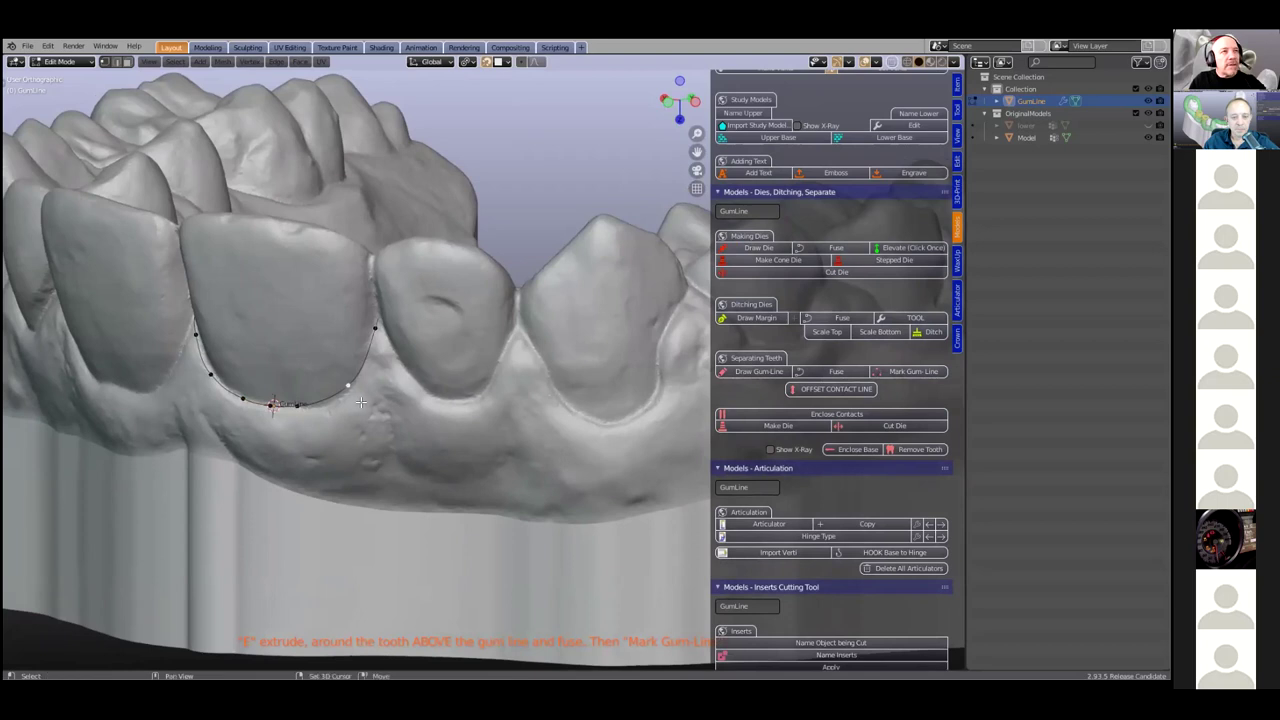
{"action": "key", "text": "e"}
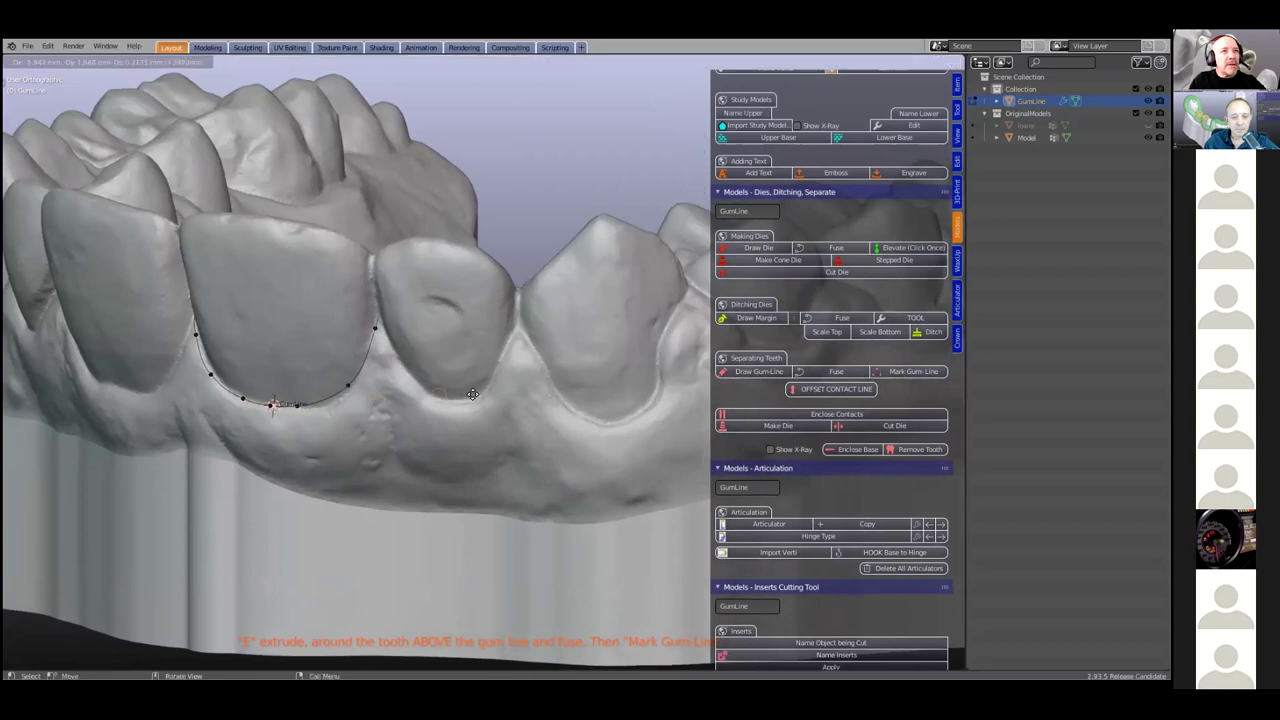
{"action": "left_click", "coordinate": [566, 400]}
{"action": "middle_click_drag", "start_coordinate": [532, 402], "coordinate": [410, 397], "text": "shift"}
Extend the canine's gum line from the labial margin up its distal side to the contact with the first premolar
{"action": "key", "text": "e"}
{"action": "left_click", "coordinate": [510, 416]}
{"action": "key", "text": "e"}
{"action": "left_click", "coordinate": [538, 363]}
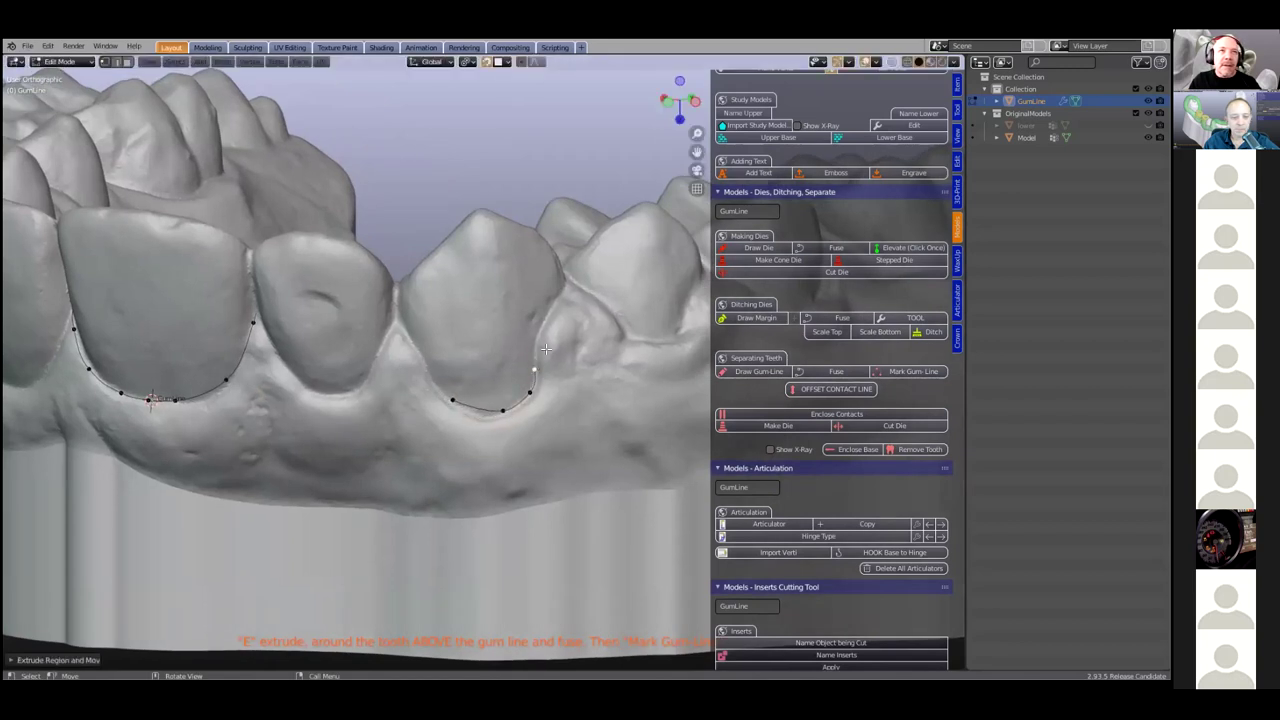
{"action": "key", "text": "e"}
{"action": "left_click", "coordinate": [547, 315]}
{"action": "key", "text": "e"}
{"action": "left_click", "coordinate": [563, 293]}
{"action": "middle_click_drag", "start_coordinate": [533, 346], "coordinate": [526, 366]}
{"action": "middle_click_drag", "start_coordinate": [474, 468], "coordinate": [501, 463]}
Continue the canine's gum line over the distal contact and around the palatal side to the mesial contact
{"action": "key", "text": "e"}
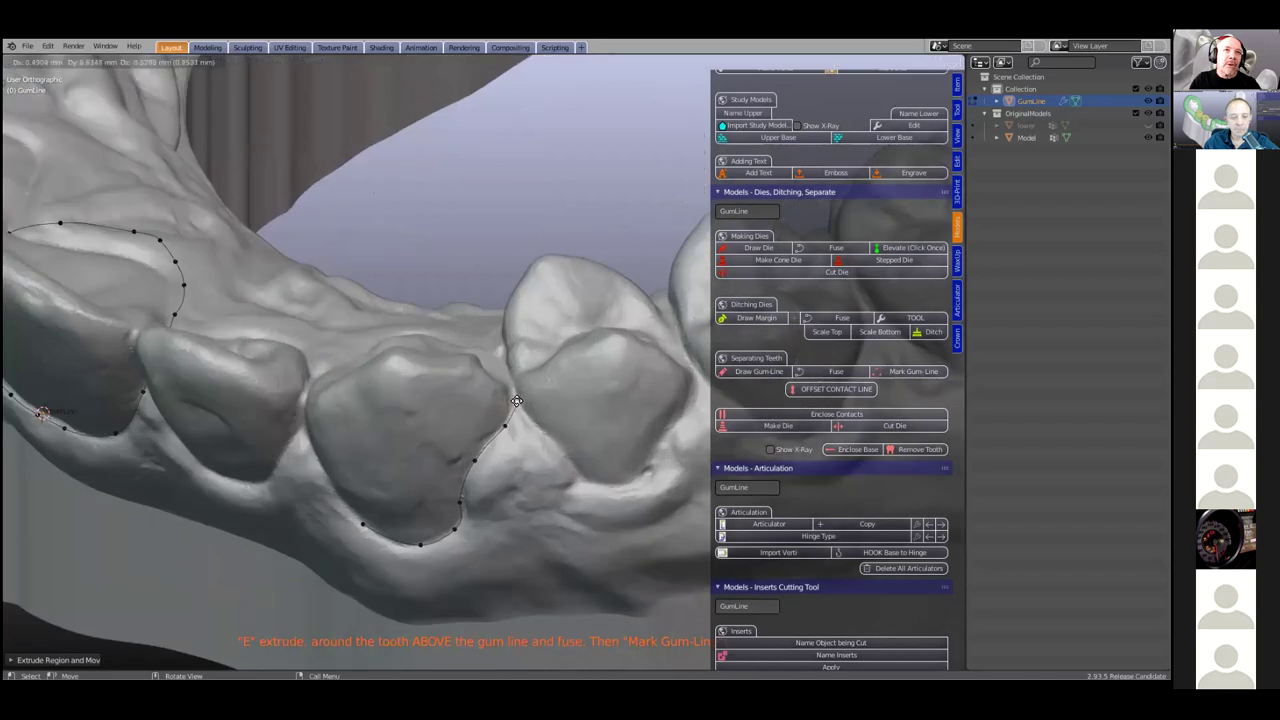
{"action": "left_click", "coordinate": [494, 351]}
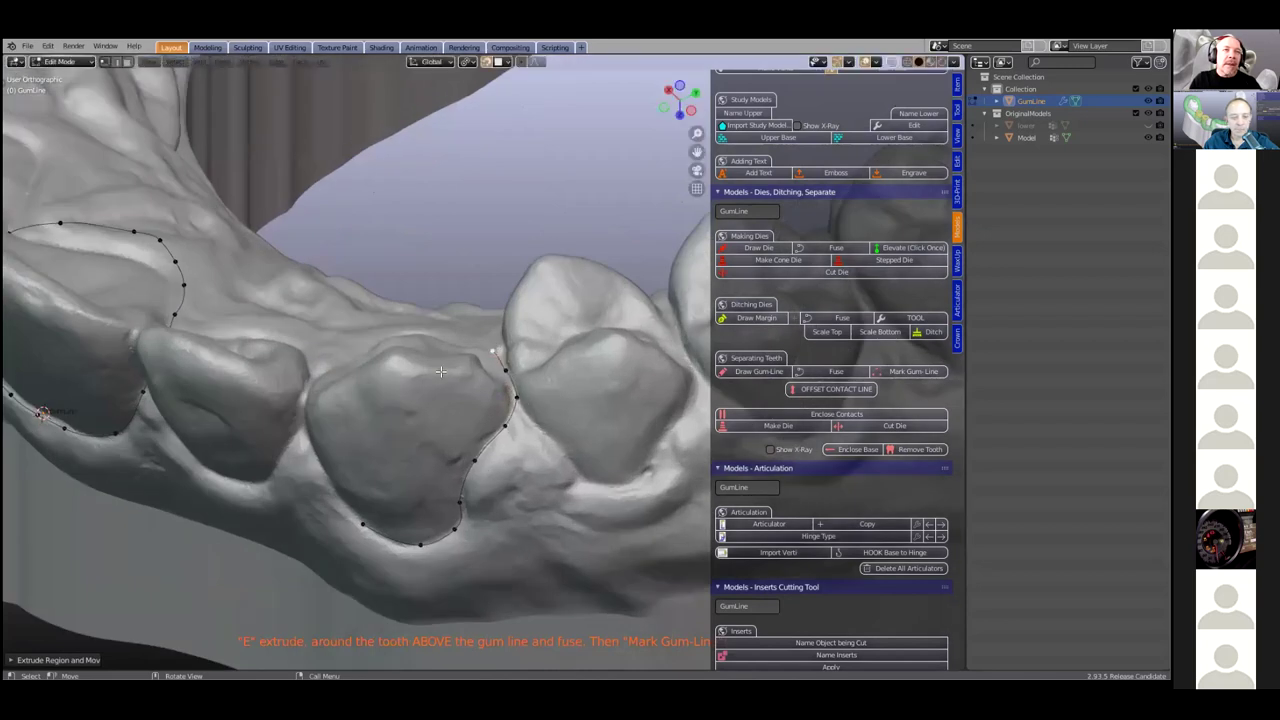
{"action": "middle_click_drag", "start_coordinate": [440, 371], "coordinate": [462, 418]}
{"action": "middle_click_drag", "start_coordinate": [638, 392], "coordinate": [491, 371]}
{"action": "key", "text": "e"}
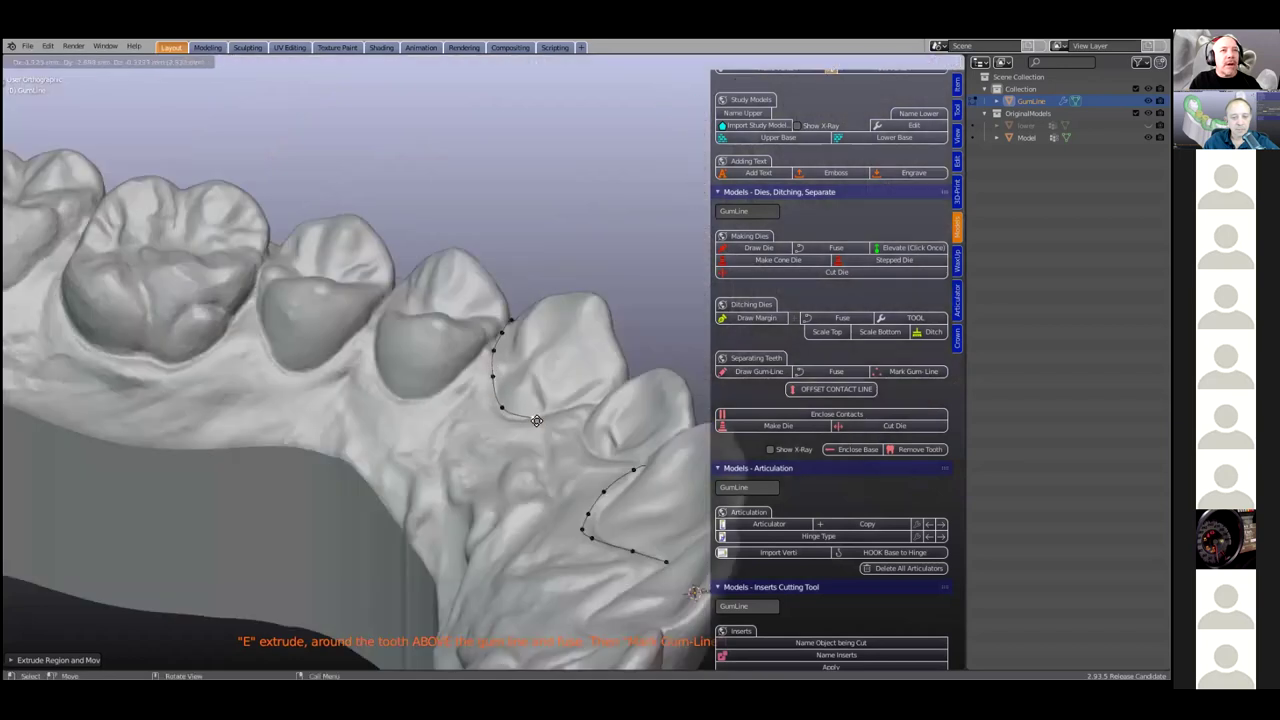
{"action": "left_click", "coordinate": [512, 419]}
{"action": "middle_click_drag", "start_coordinate": [531, 452], "coordinate": [540, 412]}
{"action": "key", "text": "e"}
{"action": "left_click", "coordinate": [548, 350]}
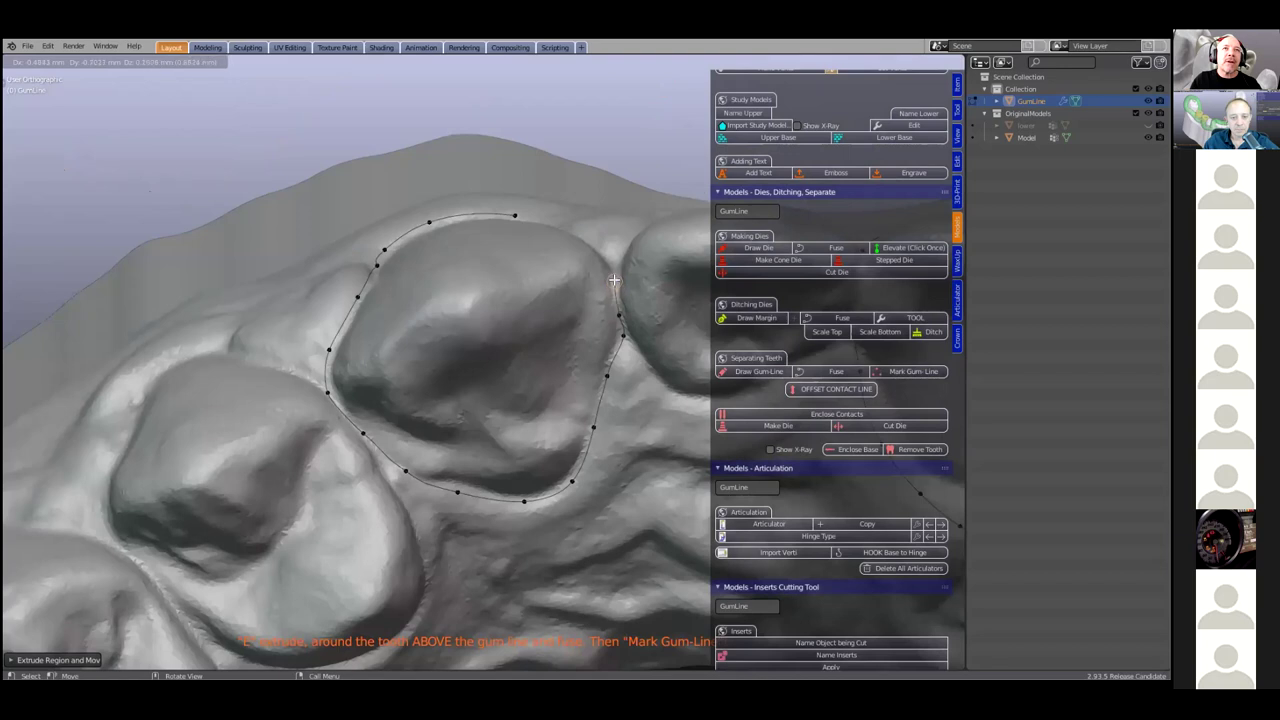
Bring the canine's gum line down the mesial side of the labial surface and close it at its starting point
{"action": "middle_click_drag", "start_coordinate": [410, 371], "coordinate": [546, 293]}
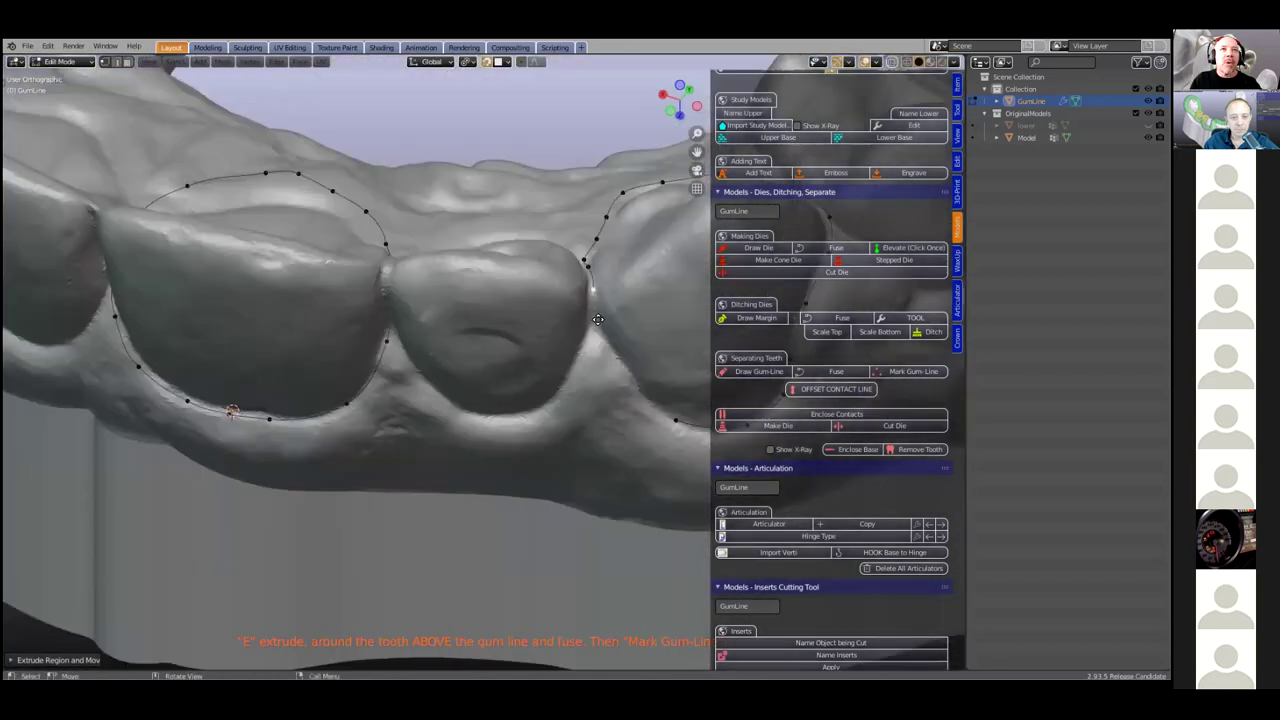
{"action": "key", "text": "e"}
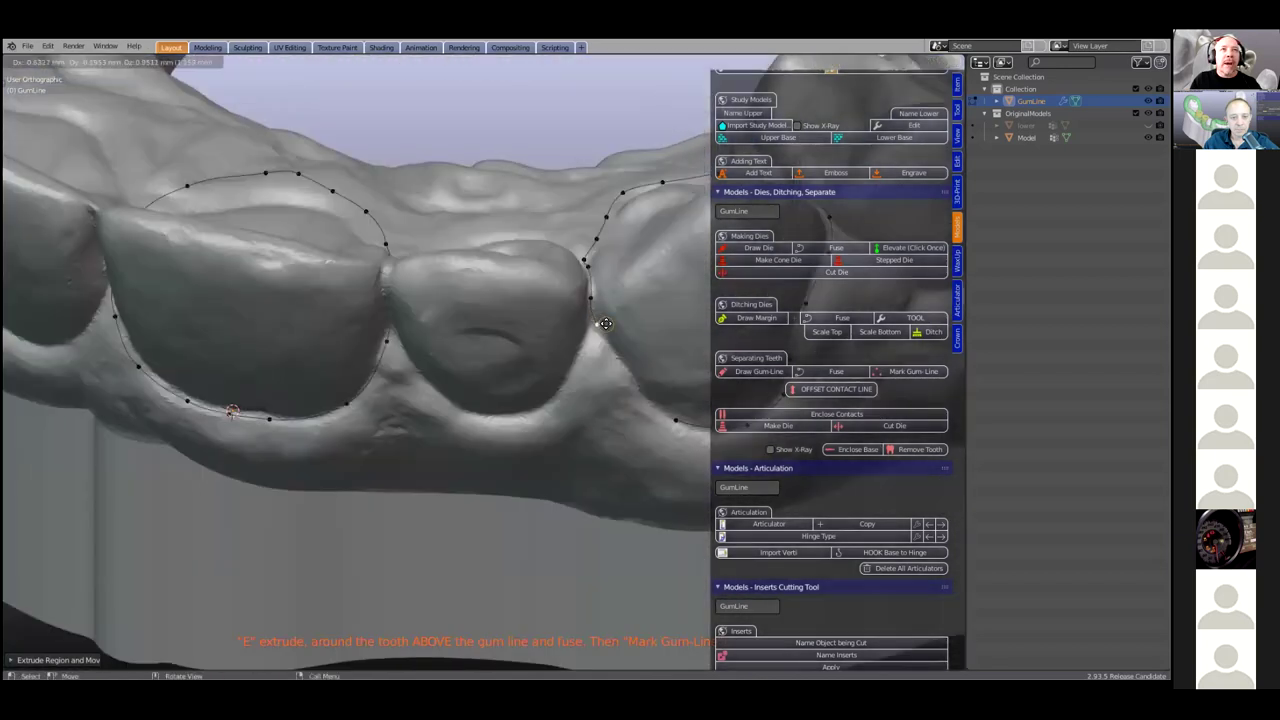
{"action": "left_click", "coordinate": [655, 413]}
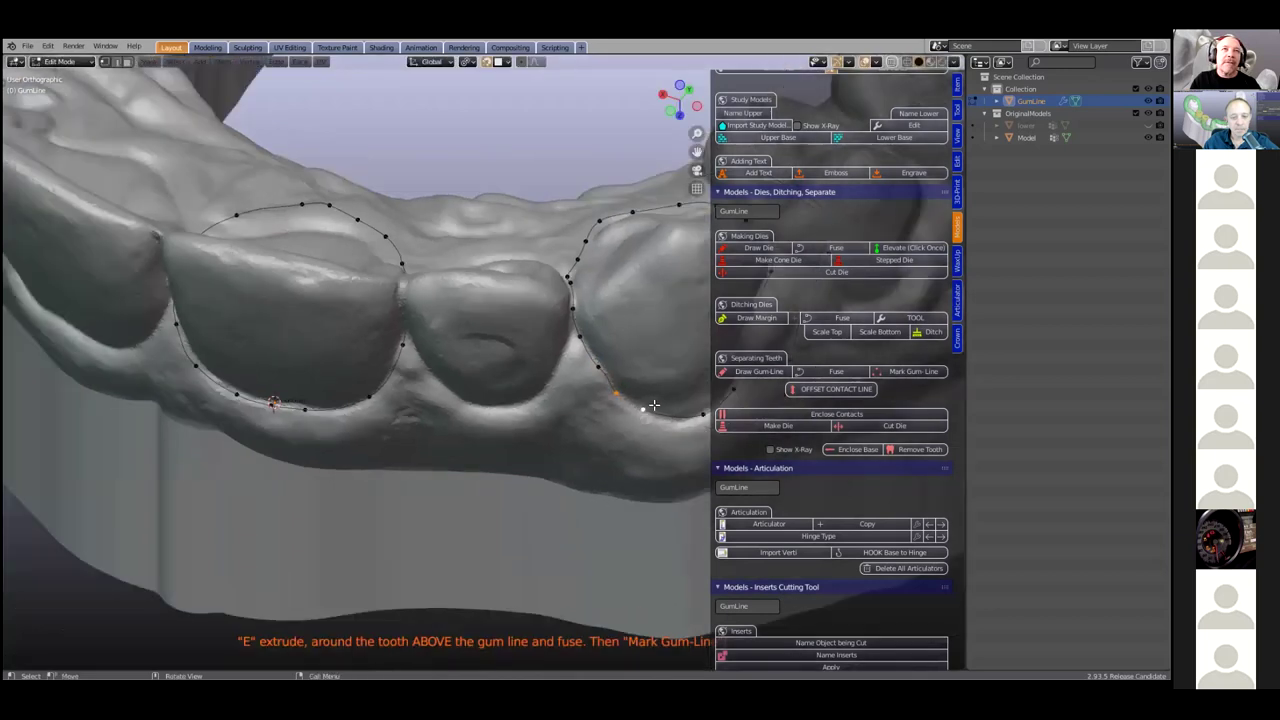
Duplicate a point of the canine's gum line and place it at the buccal gum margin of the second premolar
{"action": "middle_click_drag", "start_coordinate": [658, 408], "coordinate": [333, 346]}
{"action": "middle_click_drag", "start_coordinate": [662, 377], "coordinate": [383, 348], "text": "shift"}
{"action": "scroll", "coordinate": [380, 373], "scroll_direction": "up", "scroll_amount": 1}
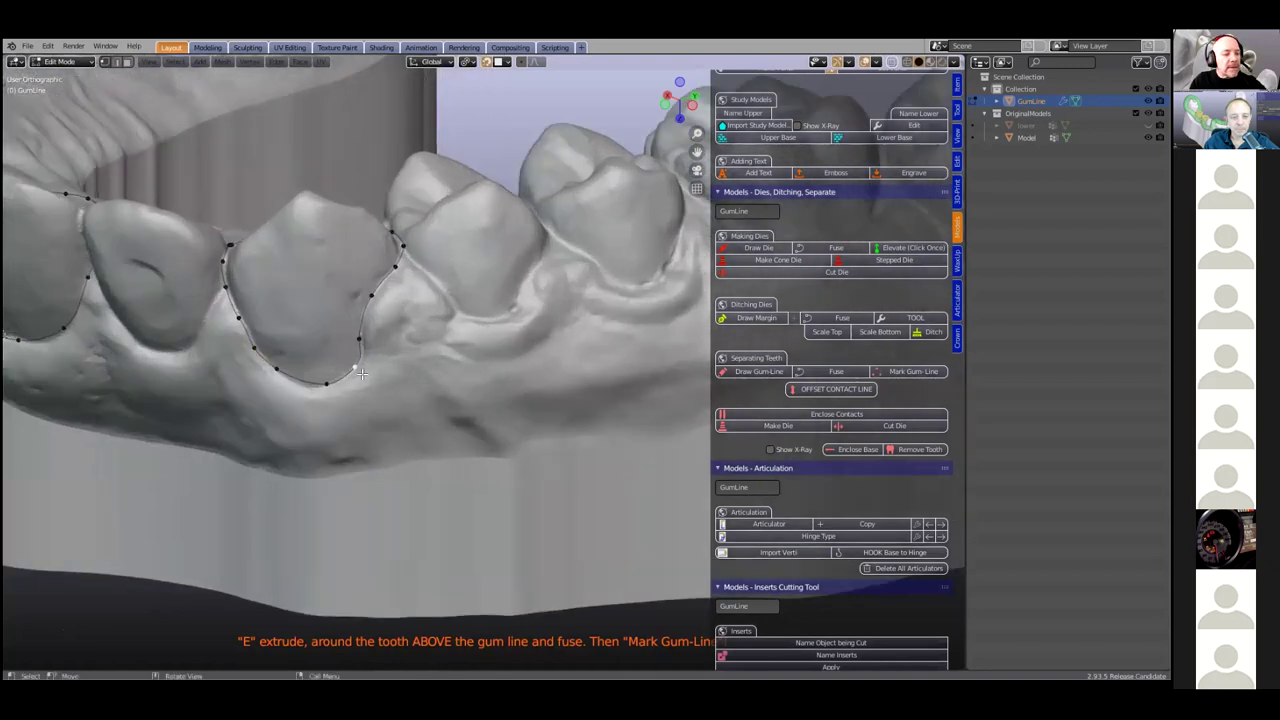
{"action": "key", "text": "shift+d"}
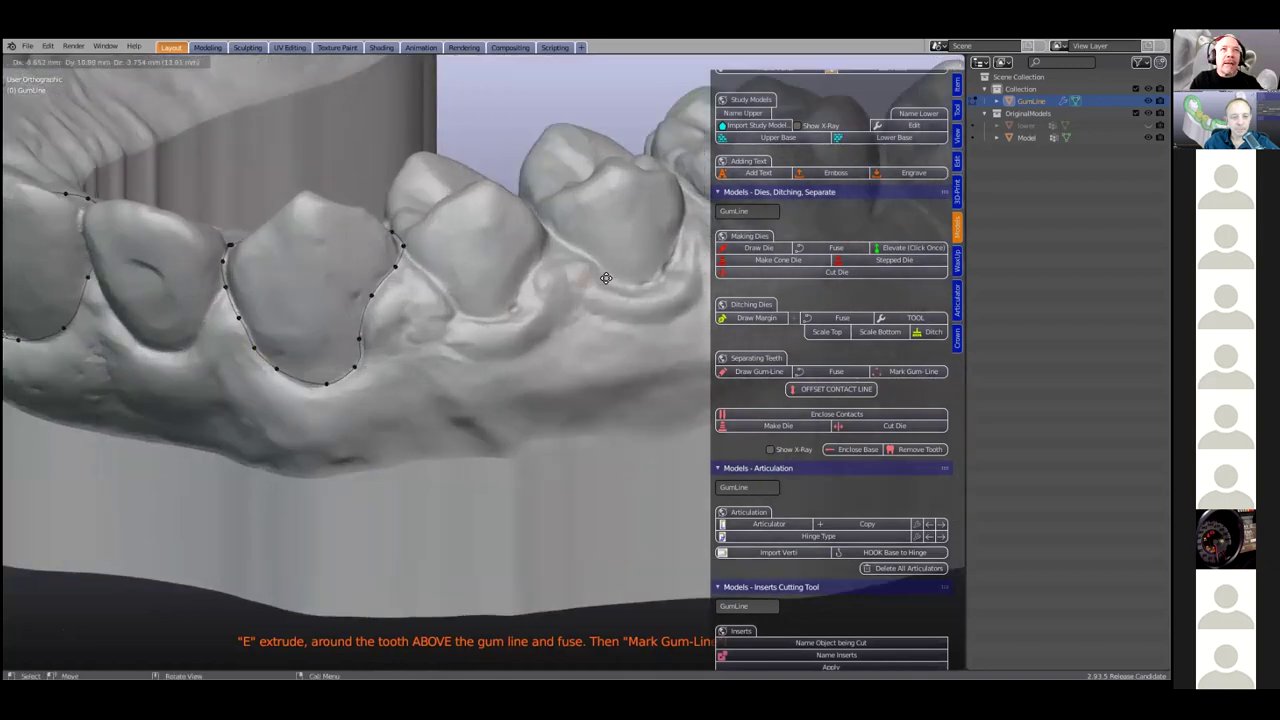
{"action": "left_click", "coordinate": [609, 277]}
{"action": "middle_click_drag", "start_coordinate": [632, 311], "coordinate": [372, 326]}
Extend the second premolar's gum line along the buccal margin and up to the contact with the first molar
{"action": "key", "text": "e"}
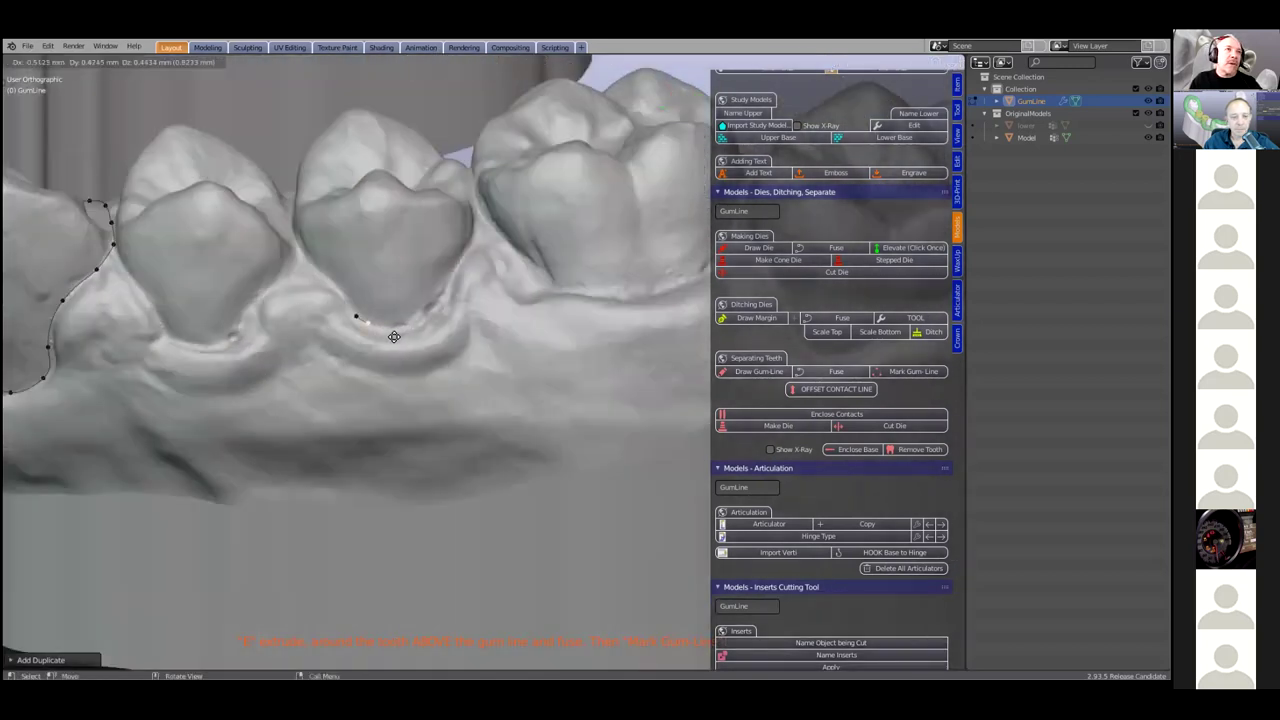
{"action": "left_click", "coordinate": [399, 335]}
{"action": "key", "text": "e"}
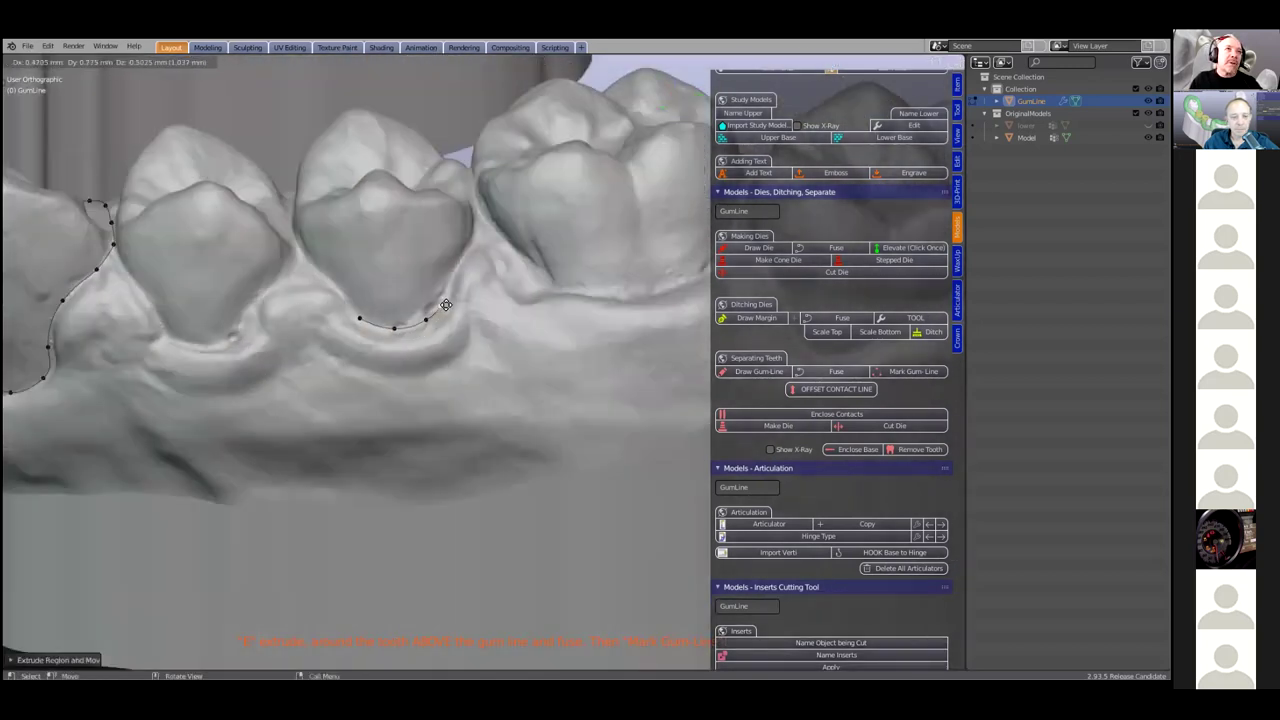
{"action": "left_click", "coordinate": [451, 286]}
{"action": "key", "text": "e"}
{"action": "left_click", "coordinate": [466, 252]}
{"action": "key", "text": "e"}
{"action": "left_click", "coordinate": [479, 225]}
{"action": "key", "text": "e"}
{"action": "left_click", "coordinate": [481, 202]}
{"action": "key", "text": "e"}
{"action": "left_click", "coordinate": [469, 172]}
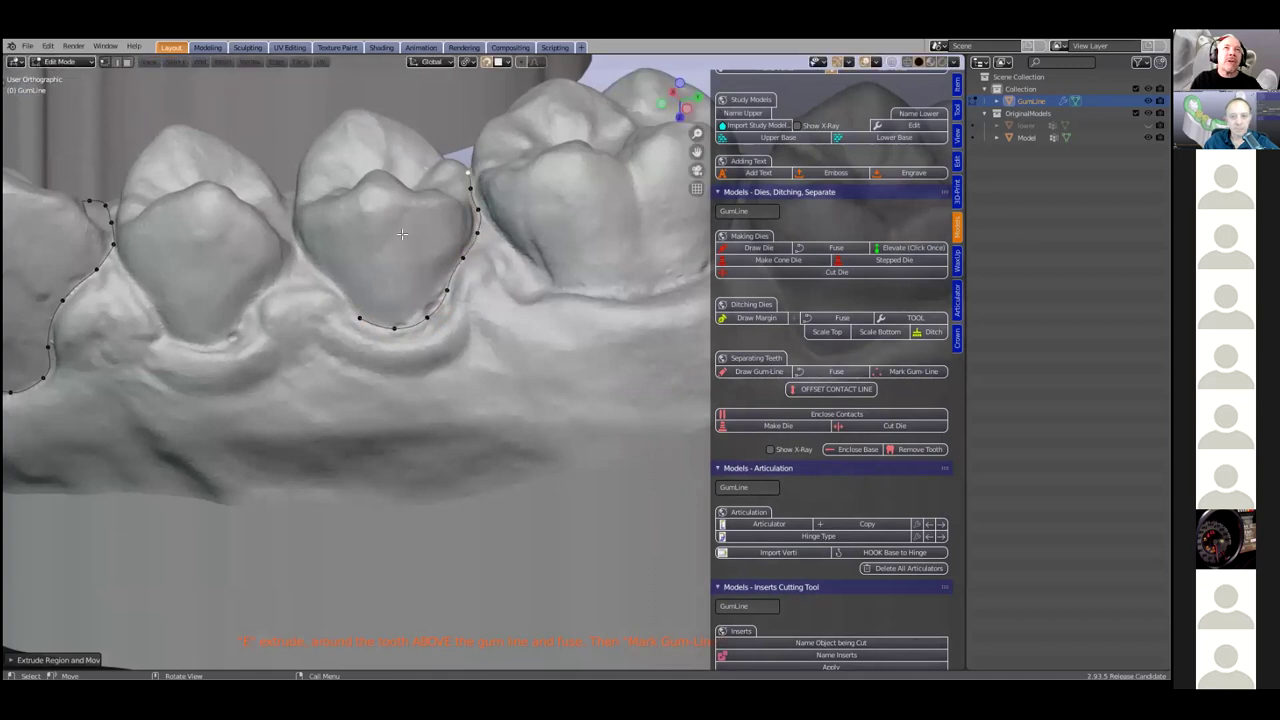
Continue the second premolar's gum line down from the distal contact and around its palatal margin
{"action": "middle_click_drag", "start_coordinate": [489, 294], "coordinate": [479, 191]}
{"action": "key", "text": "e"}
{"action": "left_click", "coordinate": [474, 199]}
{"action": "key", "text": "e"}
{"action": "left_click", "coordinate": [477, 233]}
{"action": "key", "text": "e"}
{"action": "left_click", "coordinate": [489, 273]}
{"action": "key", "text": "e"}
{"action": "left_click", "coordinate": [516, 317]}
{"action": "key", "text": "e"}
{"action": "left_click", "coordinate": [551, 329]}
{"action": "key", "text": "e"}
{"action": "left_click", "coordinate": [596, 309]}
Take the second premolar's gum line up over the mesial contact and back to the buccal side, closing the loop
{"action": "key", "text": "e"}
{"action": "left_click", "coordinate": [628, 270]}
{"action": "key", "text": "e"}
{"action": "left_click", "coordinate": [649, 235]}
{"action": "key", "text": "e"}
{"action": "left_click", "coordinate": [660, 204]}
{"action": "key", "text": "e"}
{"action": "left_click", "coordinate": [668, 178]}
{"action": "middle_click_drag", "start_coordinate": [417, 208], "coordinate": [375, 305]}
{"action": "scroll", "coordinate": [366, 298], "scroll_direction": "up", "scroll_amount": 3}
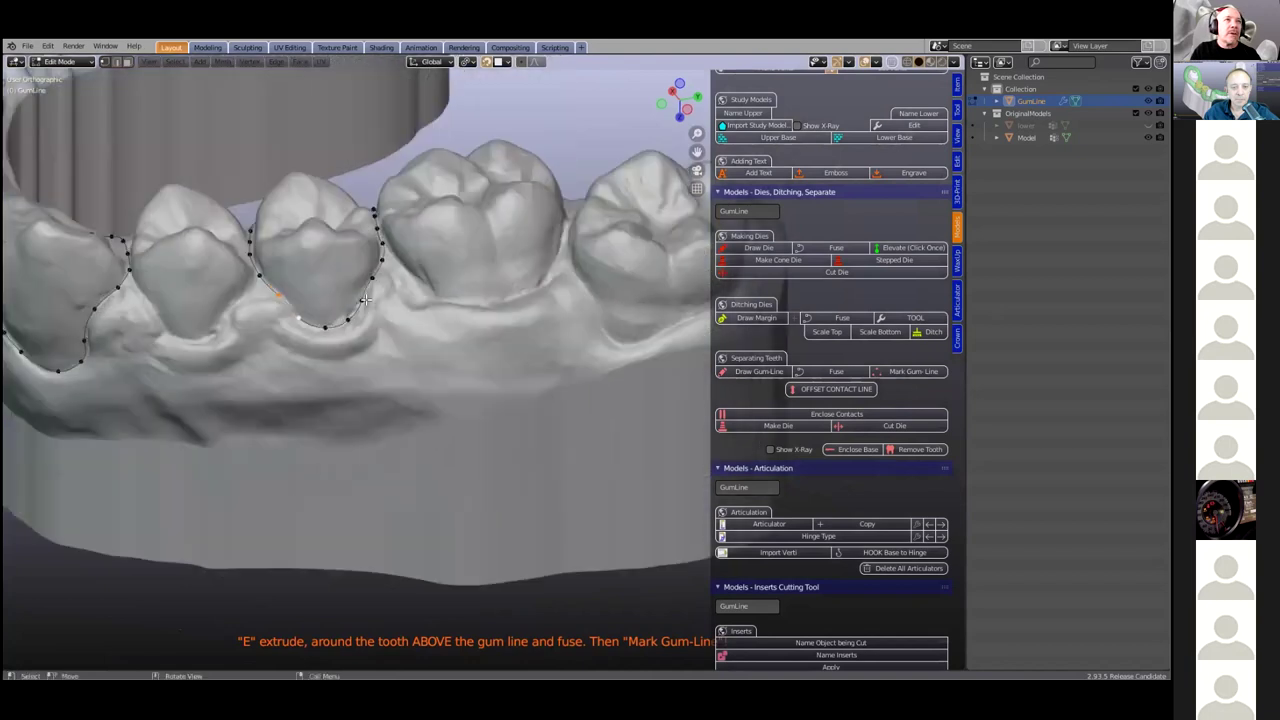
Duplicate a point of the second premolar's gum line and place it at the buccal gum margin of the last molar
{"action": "key", "text": "shift+d"}
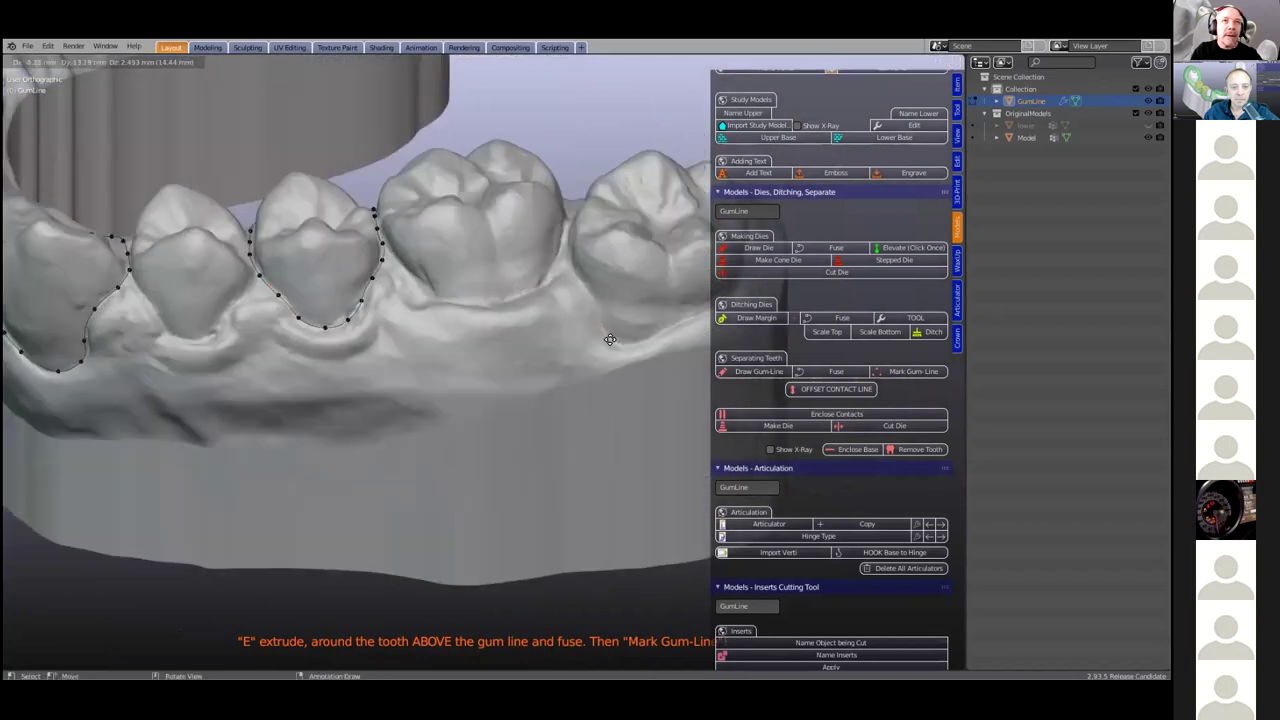
{"action": "left_click", "coordinate": [610, 345]}
{"action": "middle_click_drag", "start_coordinate": [610, 361], "coordinate": [326, 341]}
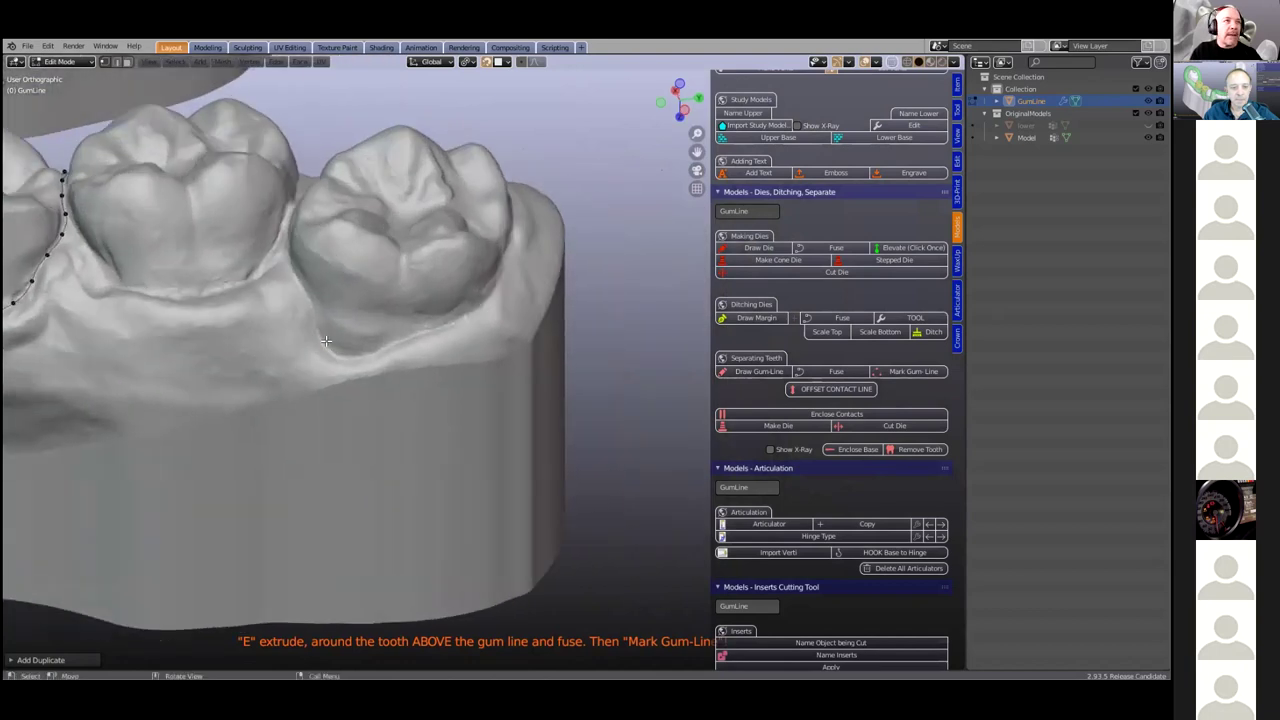
{"action": "left_click", "coordinate": [891, 62]}
{"action": "left_click", "coordinate": [891, 62]}
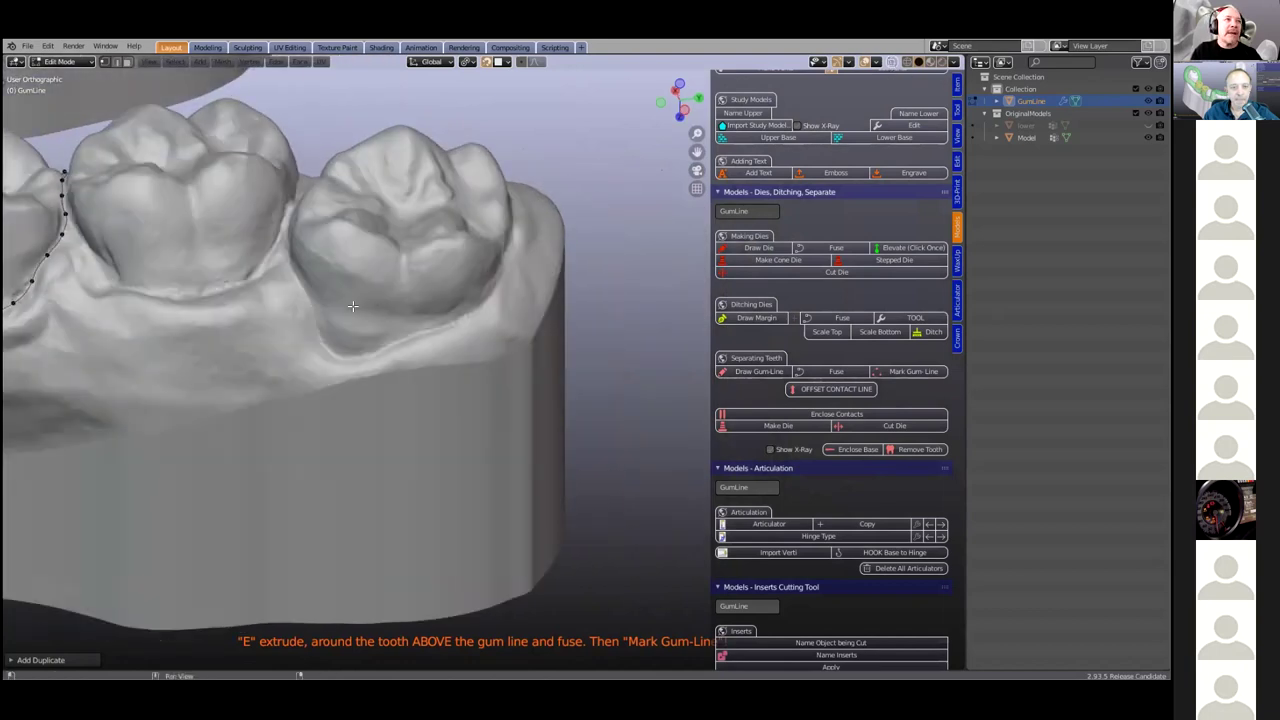
Extend the last molar's gum line along its buccal margin toward the distal side
{"action": "key", "text": "e"}
{"action": "left_click", "coordinate": [392, 343]}
{"action": "key", "text": "e"}
{"action": "left_click", "coordinate": [450, 320]}
{"action": "key", "text": "e"}
{"action": "left_click", "coordinate": [490, 295]}
{"action": "key", "text": "e"}
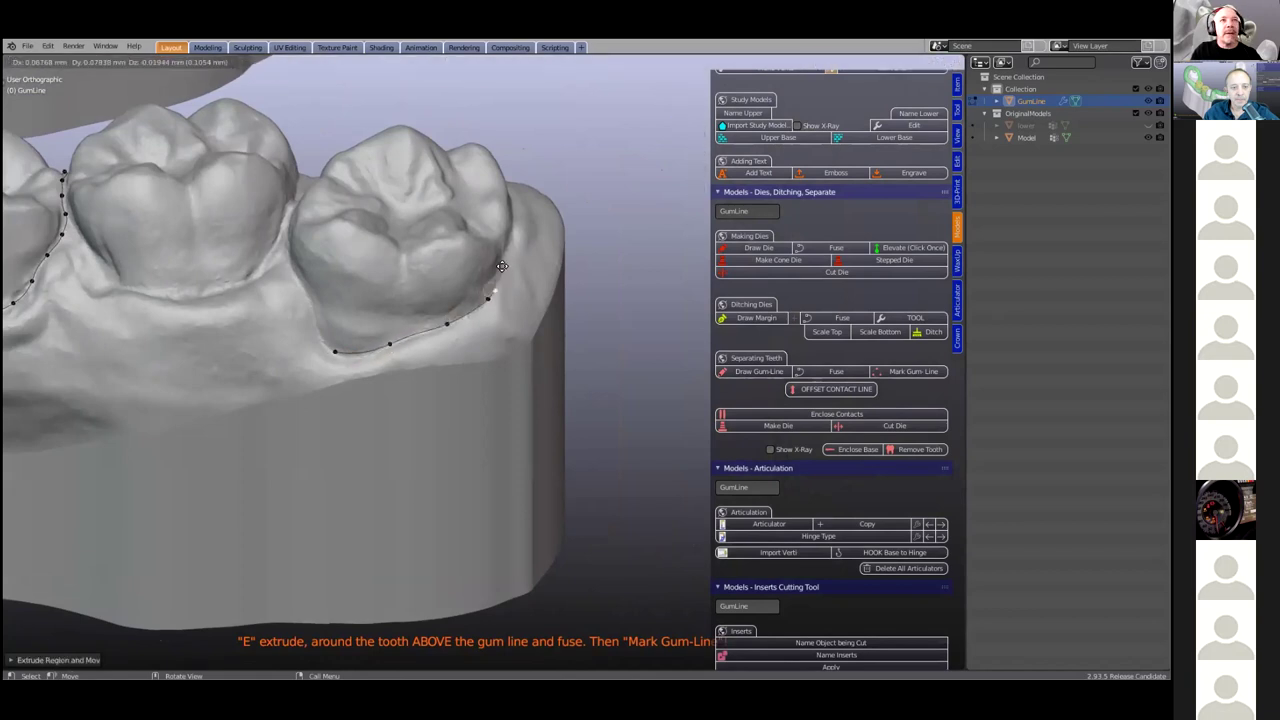
{"action": "left_click", "coordinate": [501, 263]}
Continue the gum line around the distal and palatal sides of the last molar
{"action": "middle_click_drag", "start_coordinate": [501, 263], "coordinate": [600, 265]}
{"action": "key", "text": "e"}
{"action": "left_click", "coordinate": [604, 268]}
{"action": "key", "text": "e"}
{"action": "left_click", "coordinate": [672, 258]}
{"action": "middle_click_drag", "start_coordinate": [285, 374], "coordinate": [462, 247]}
Run the last molar's gum line over the mesial contact to the buccal margin and close it at its starting point
{"action": "left_click", "coordinate": [413, 190]}
{"action": "key", "text": "e"}
{"action": "key", "text": "e"}
{"action": "left_click", "coordinate": [456, 255]}
{"action": "key", "text": "e"}
{"action": "left_click", "coordinate": [485, 294]}
{"action": "left_click", "coordinate": [512, 318], "text": "shift"}
{"action": "scroll", "coordinate": [446, 349], "scroll_direction": "down", "scroll_amount": 2}
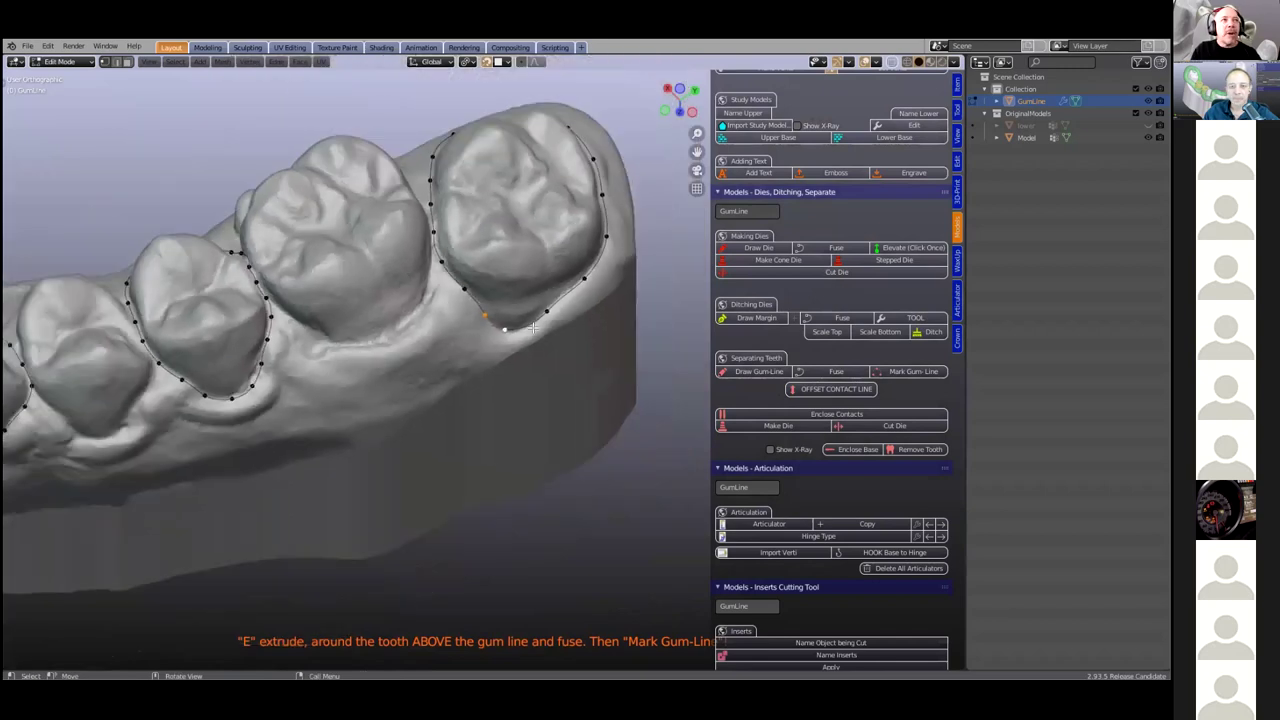
Examine the drawn gum lines from the front, especially the central incisor's line near the contact between the two central incisors
{"action": "middle_click_drag", "start_coordinate": [244, 393], "coordinate": [803, 341], "text": "shift"}
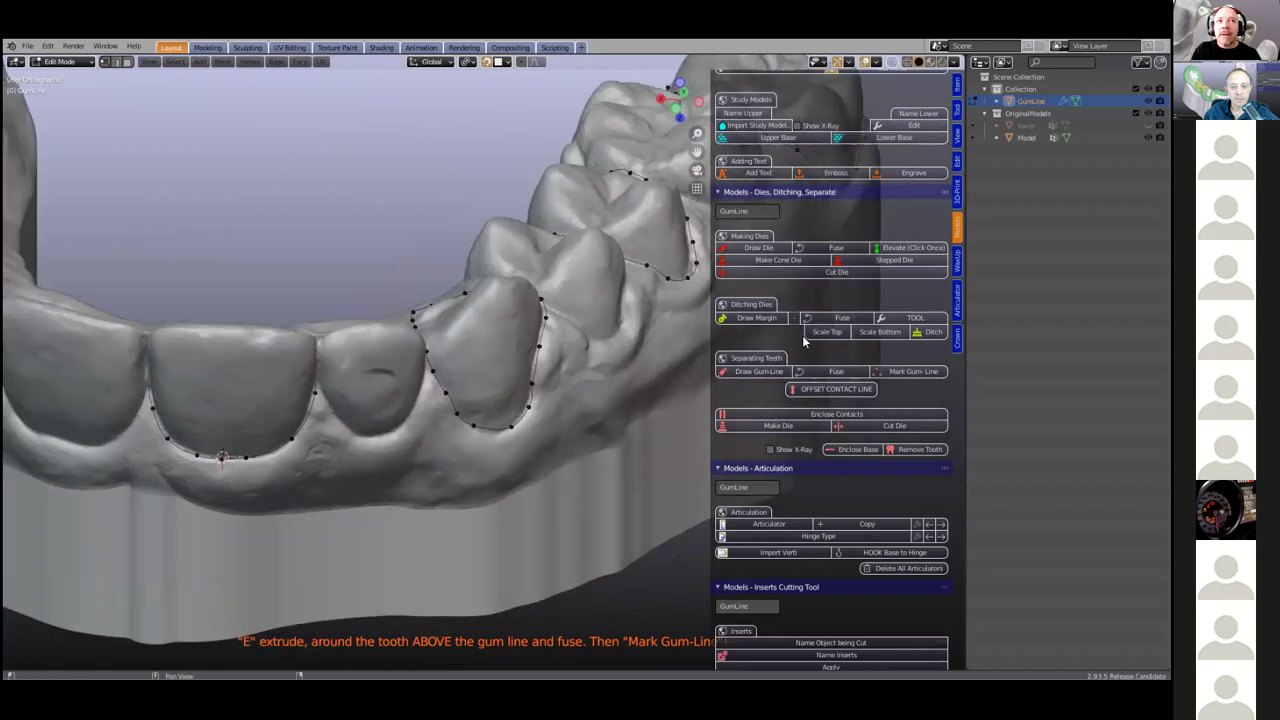
{"action": "middle_click_drag", "start_coordinate": [520, 388], "coordinate": [466, 449]}
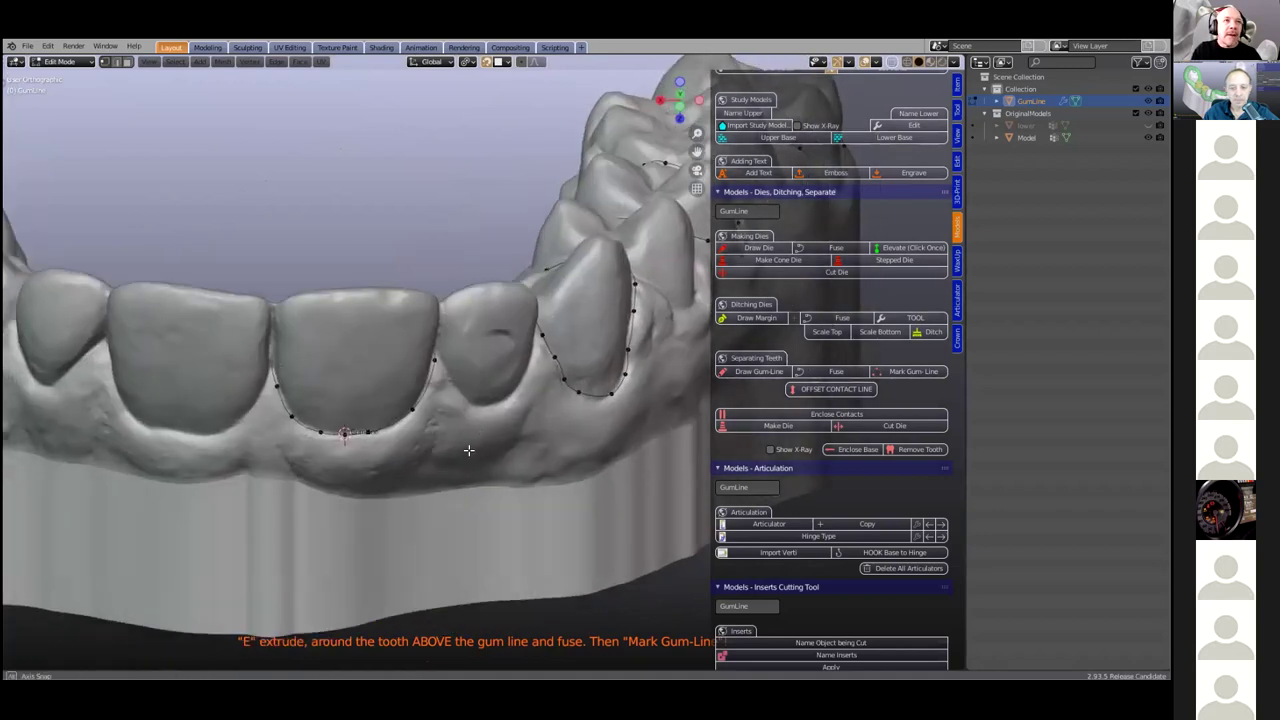
{"action": "scroll", "coordinate": [466, 450], "scroll_direction": "up", "scroll_amount": 3}
{"action": "scroll", "coordinate": [451, 518], "scroll_direction": "up", "scroll_amount": 2}
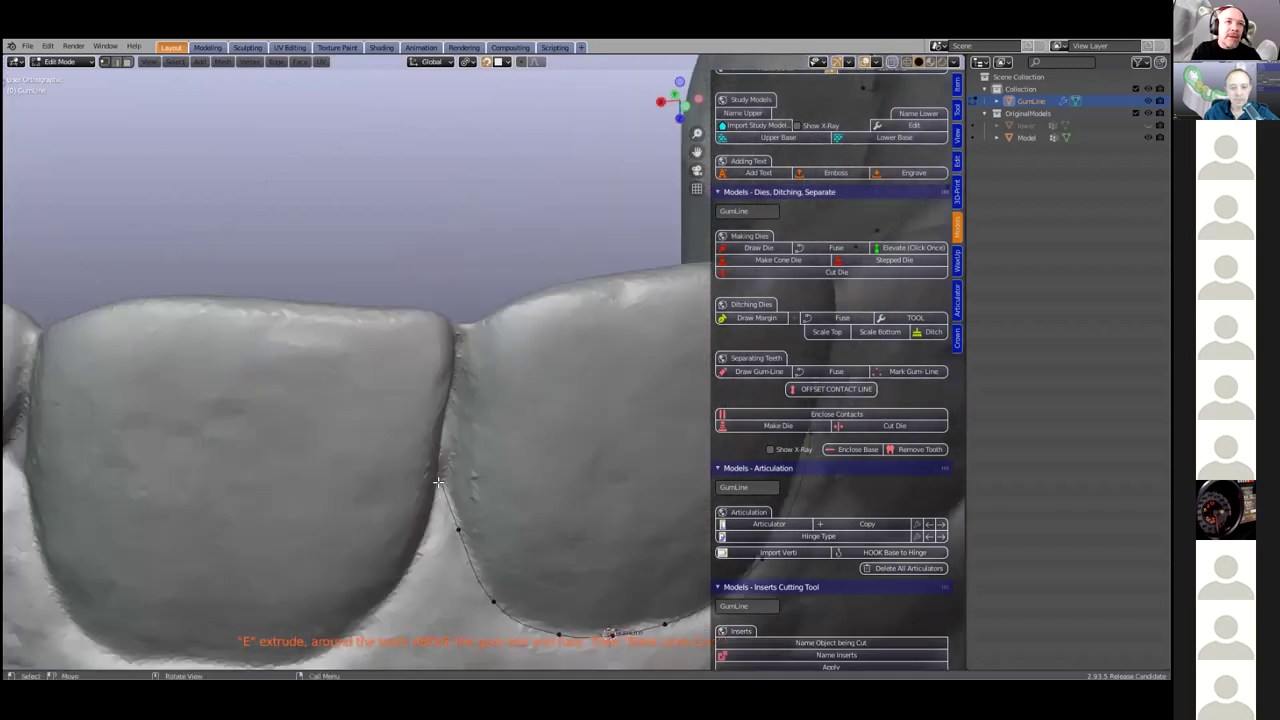
{"action": "scroll", "coordinate": [466, 440], "scroll_direction": "down", "scroll_amount": 2}
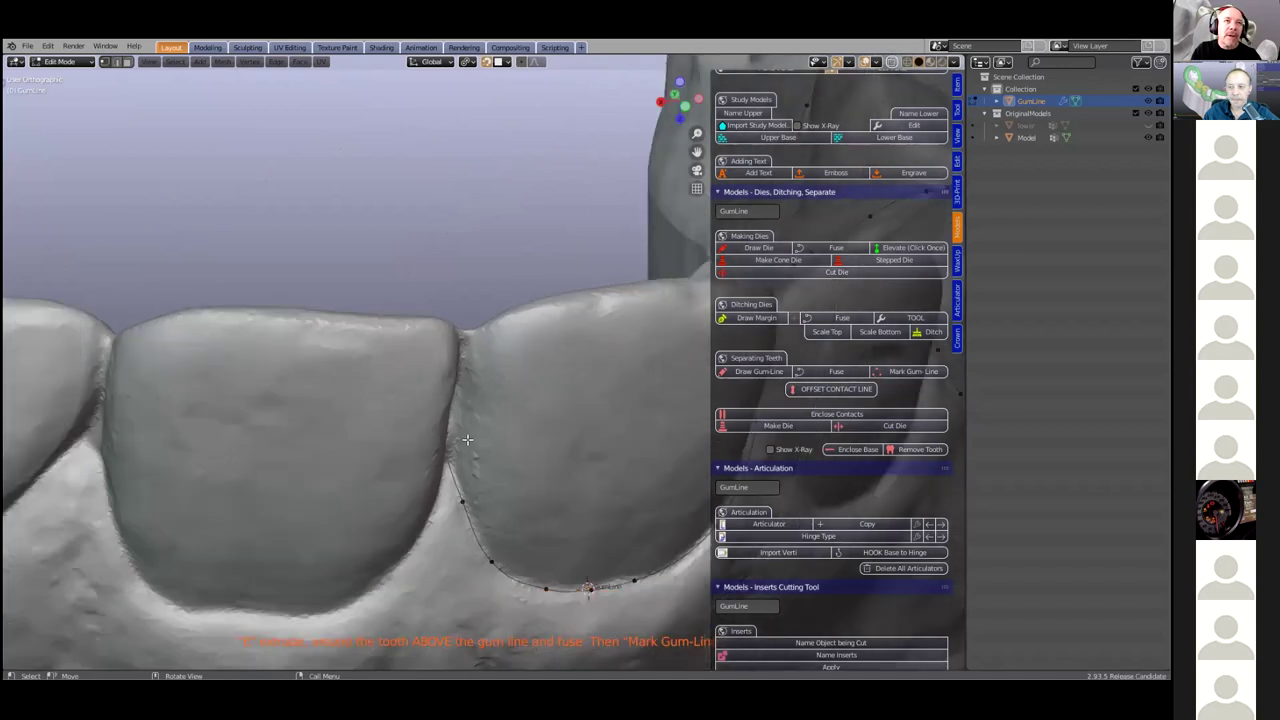
{"action": "scroll", "coordinate": [458, 415], "scroll_direction": "down", "scroll_amount": 1}
{"action": "middle_click_drag", "start_coordinate": [465, 421], "coordinate": [152, 241]}
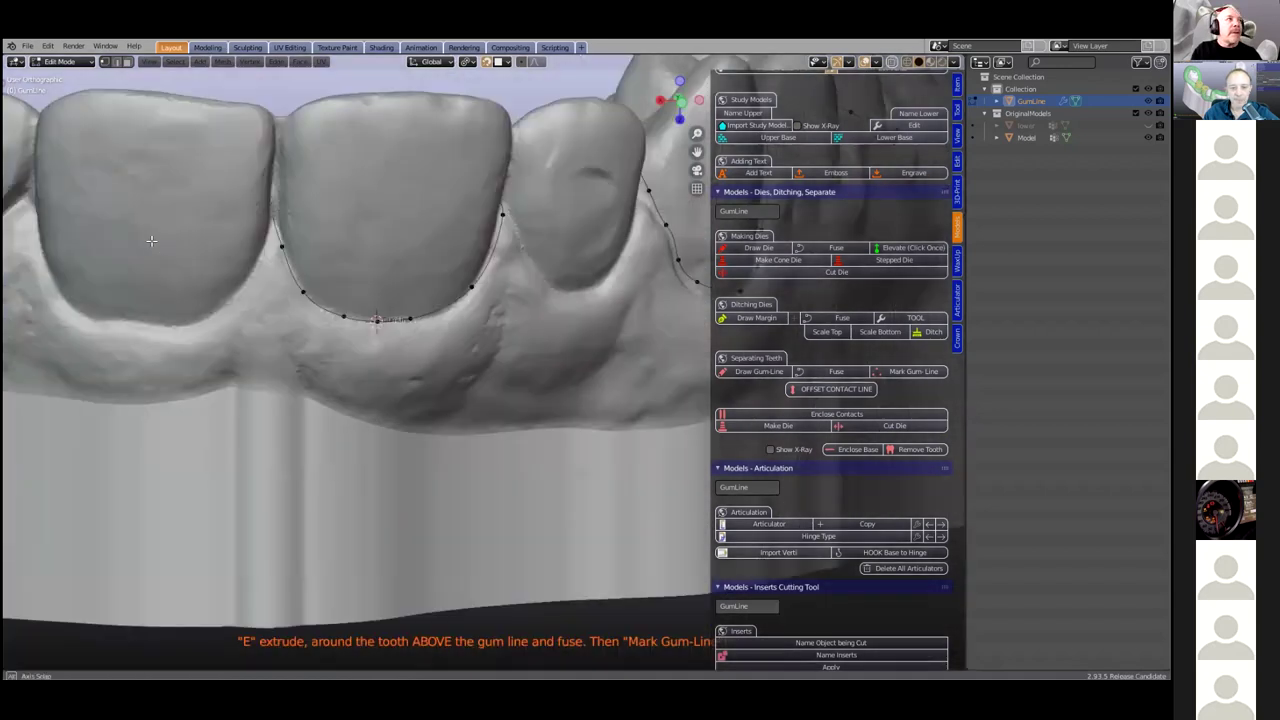
{"action": "scroll", "coordinate": [203, 233], "scroll_direction": "down", "scroll_amount": 1}
Sketch a freehand annotation outline on the gum and base below the lateral incisor
{"action": "key", "text": "t"}
{"action": "left_click_drag", "start_coordinate": [18, 226], "coordinate": [74, 229]}
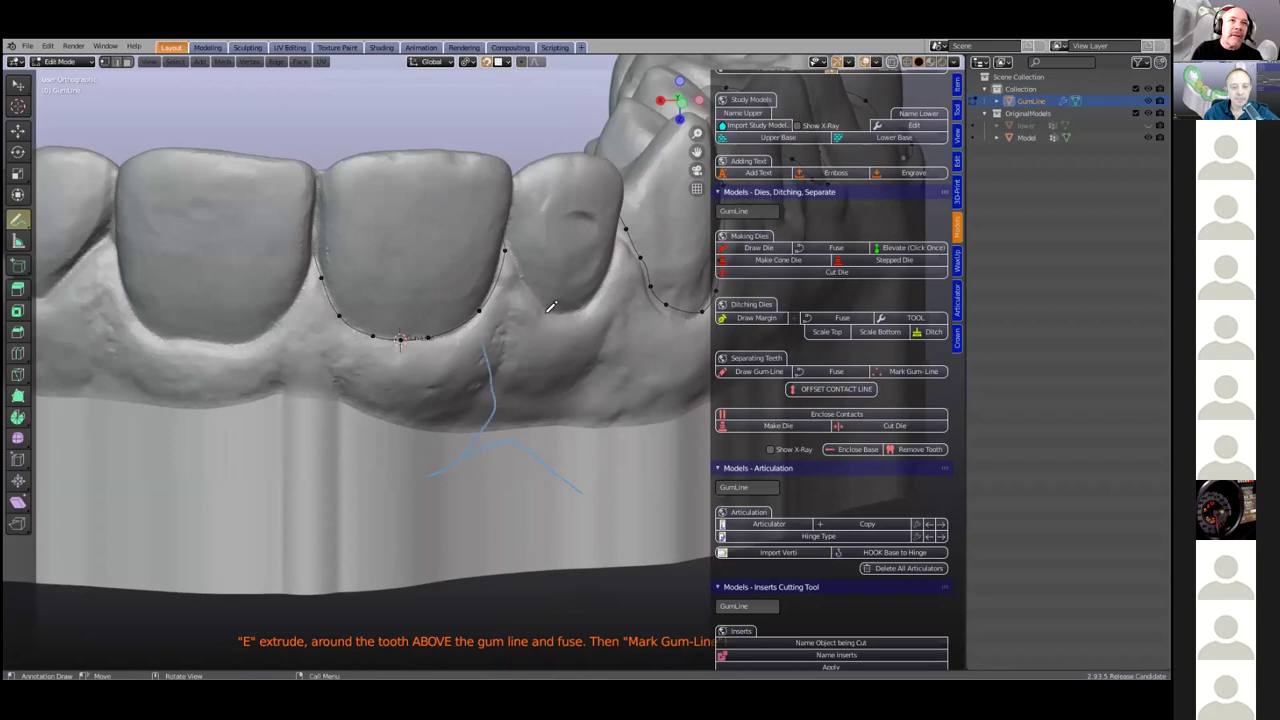
{"action": "left_click_drag", "start_coordinate": [557, 372], "coordinate": [545, 394]}
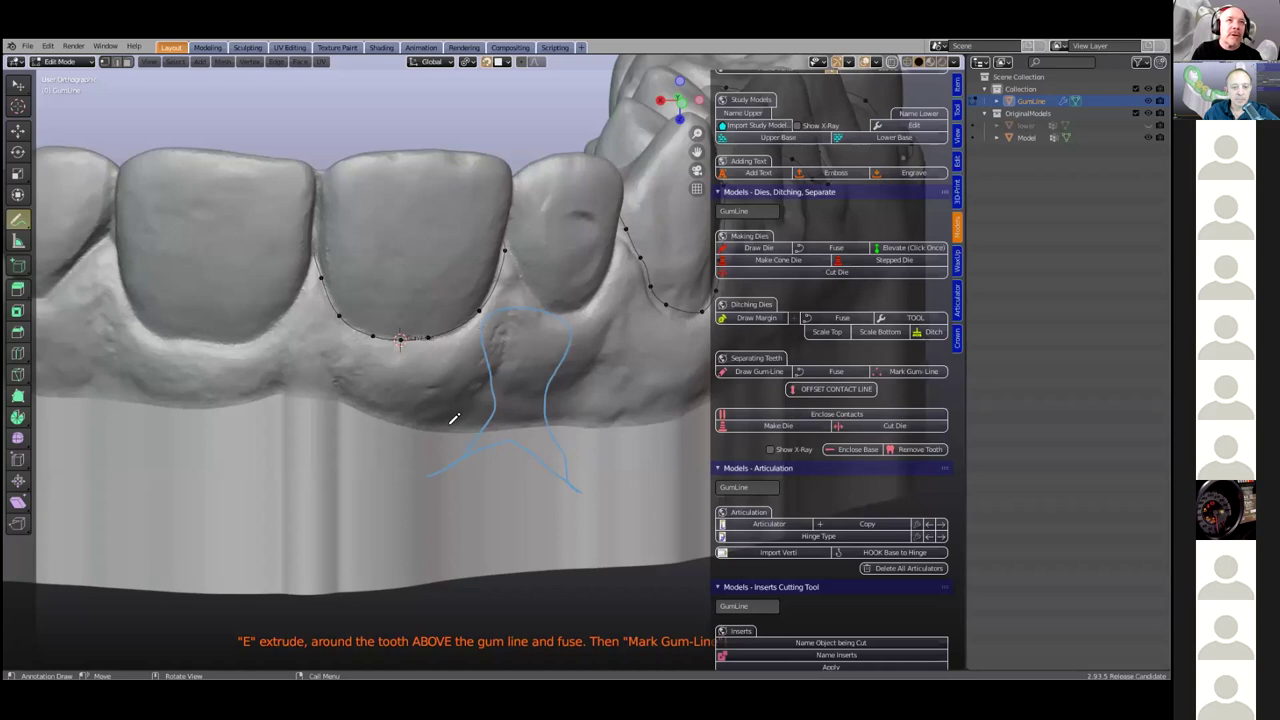
Erase the annotation sketch below the lateral incisor and return to the selection tool
{"action": "mouse_move", "coordinate": [18, 218]}
{"action": "left_mouse_down"}
{"action": "mouse_move", "coordinate": [42, 225]}
{"action": "mouse_move", "coordinate": [70, 290]}
{"action": "mouse_move", "coordinate": [95, 290]}
{"action": "left_mouse_up"}
{"action": "mouse_move", "coordinate": [590, 493]}
{"action": "left_mouse_down"}
{"action": "mouse_move", "coordinate": [555, 345]}
{"action": "mouse_move", "coordinate": [440, 471]}
{"action": "left_mouse_up"}
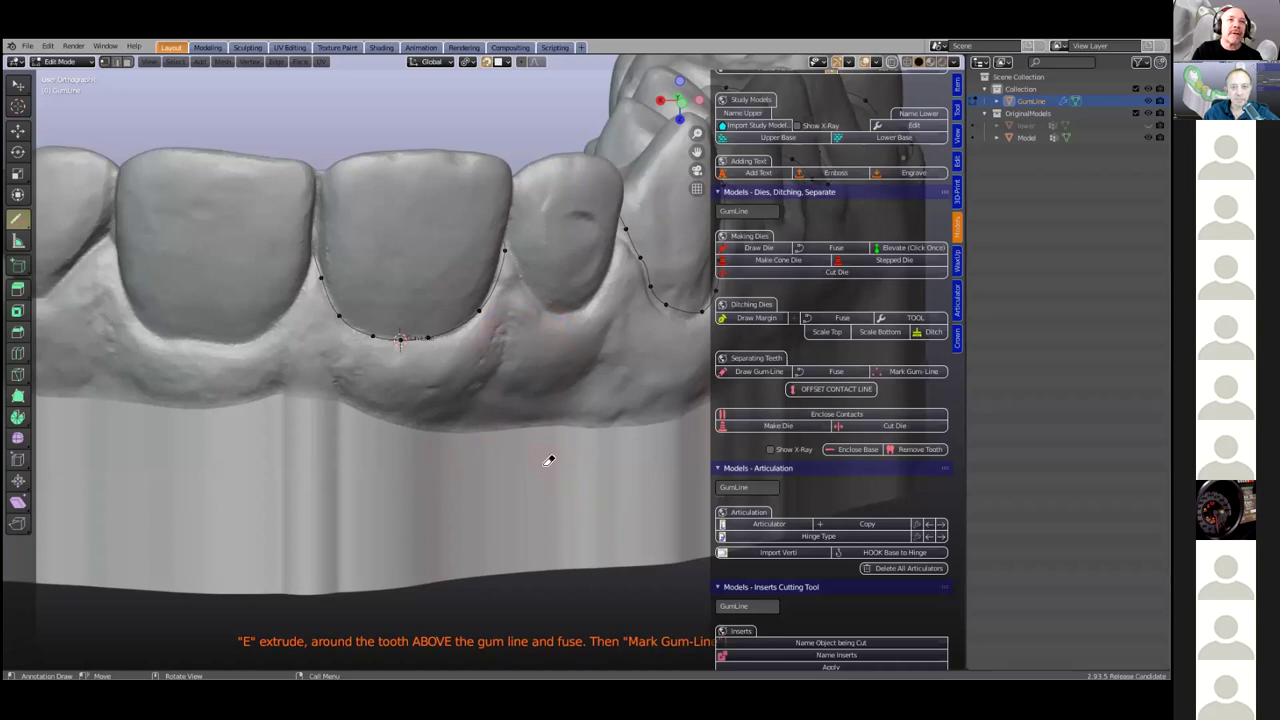
{"action": "left_click", "coordinate": [18, 86]}
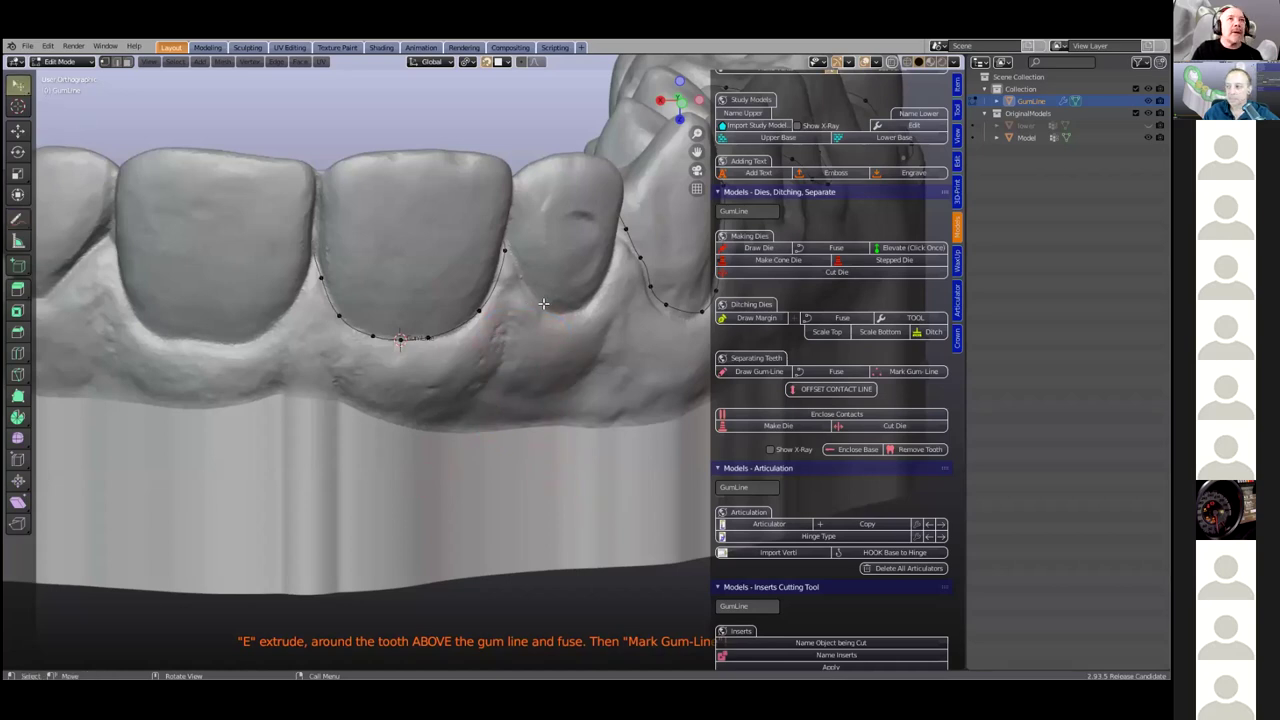
Mark the gum lines of the central incisor, canine, second premolar and last molar on the upper model
{"action": "middle_click_drag", "start_coordinate": [550, 310], "coordinate": [287, 162]}
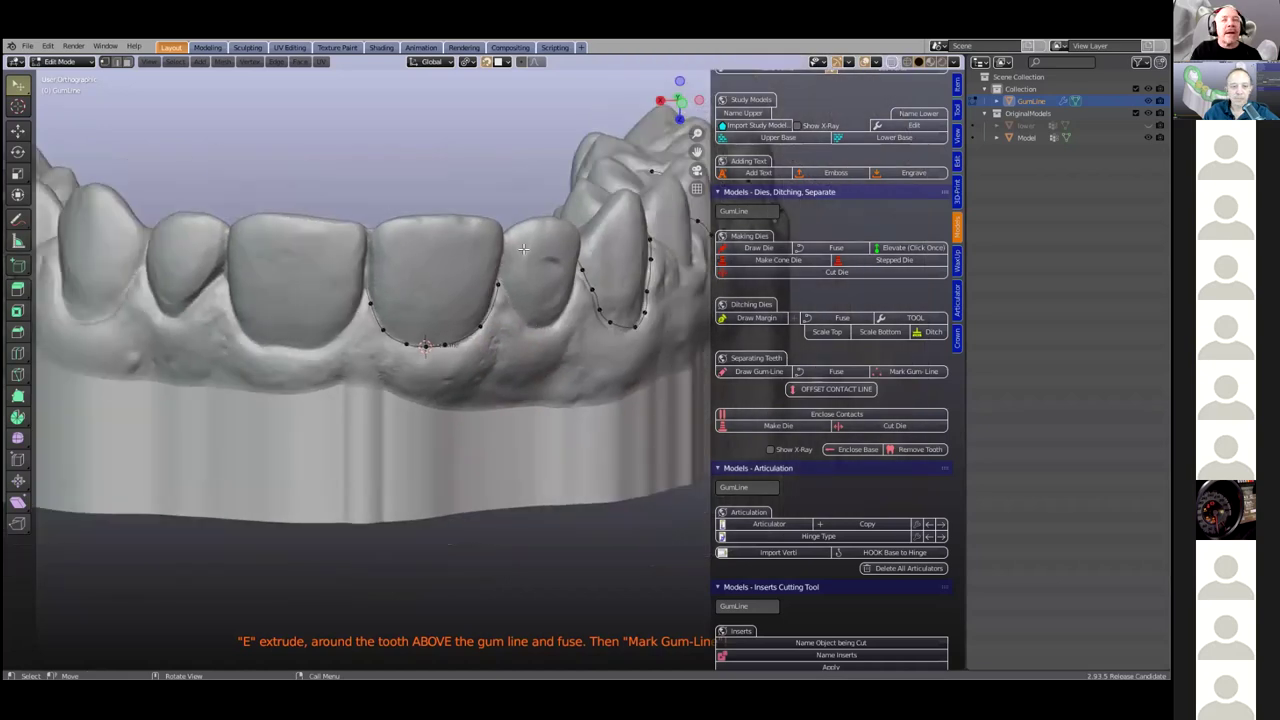
{"action": "left_click", "coordinate": [906, 372]}
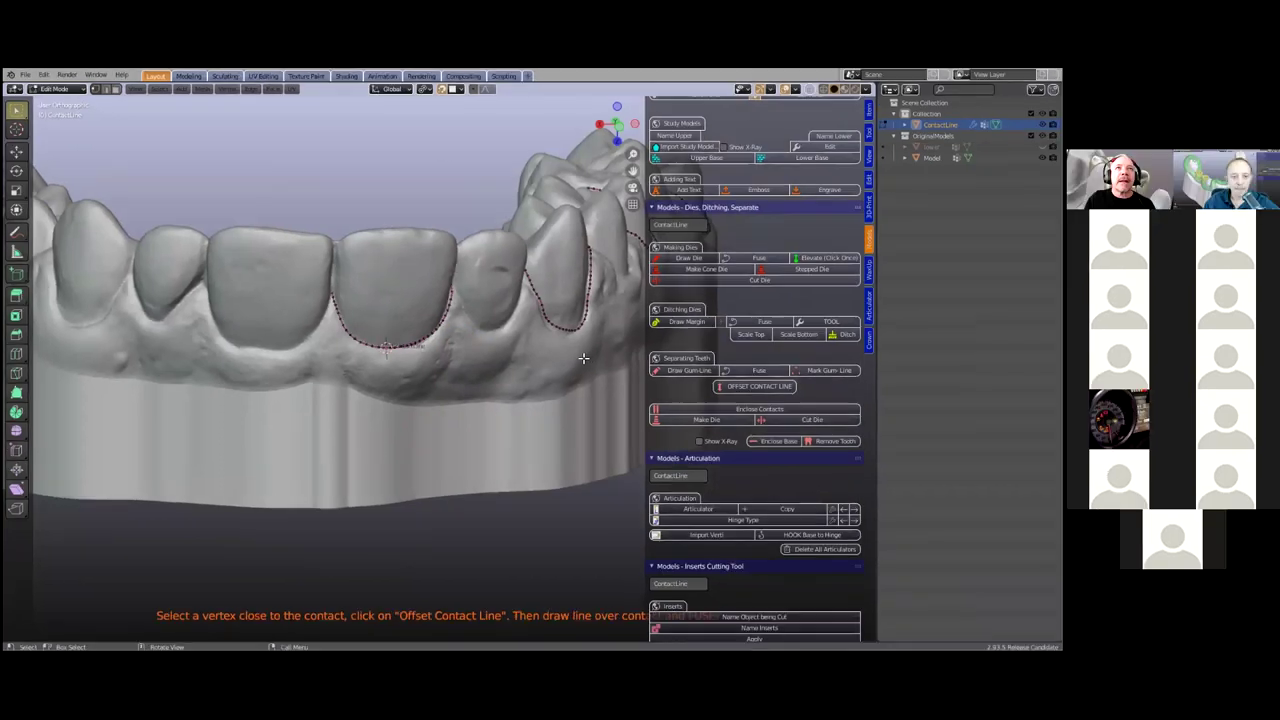
Start an offset contact line at the central incisor's gum-line end and draw it up the facial side of the contact to the incisal edge
{"action": "scroll", "coordinate": [584, 358], "scroll_direction": "down", "scroll_amount": 1}
{"action": "middle_click_drag", "start_coordinate": [605, 358], "coordinate": [586, 358]}
{"action": "middle_click_drag", "start_coordinate": [433, 338], "coordinate": [520, 350]}
{"action": "scroll", "coordinate": [604, 441], "scroll_direction": "up", "scroll_amount": 4}
{"action": "middle_click_drag", "start_coordinate": [522, 397], "coordinate": [565, 425]}
{"action": "scroll", "coordinate": [522, 377], "scroll_direction": "up", "scroll_amount": 1}
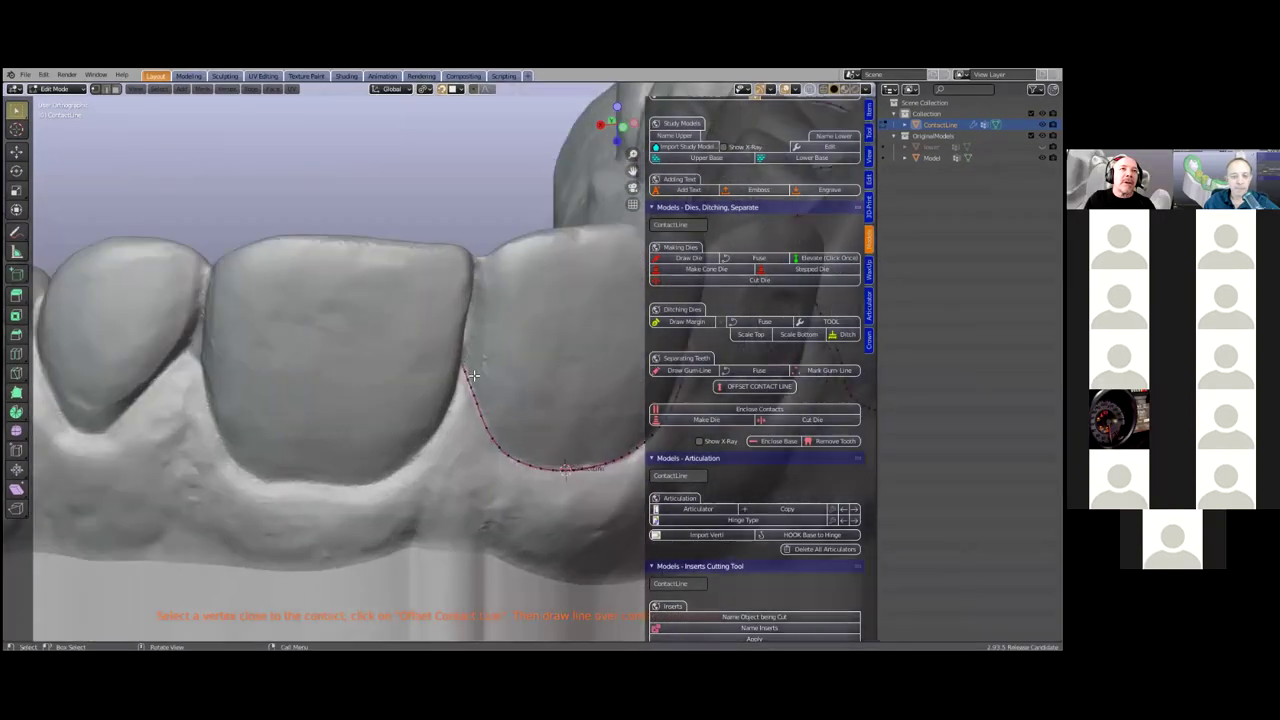
{"action": "scroll", "coordinate": [473, 375], "scroll_direction": "up", "scroll_amount": 2}
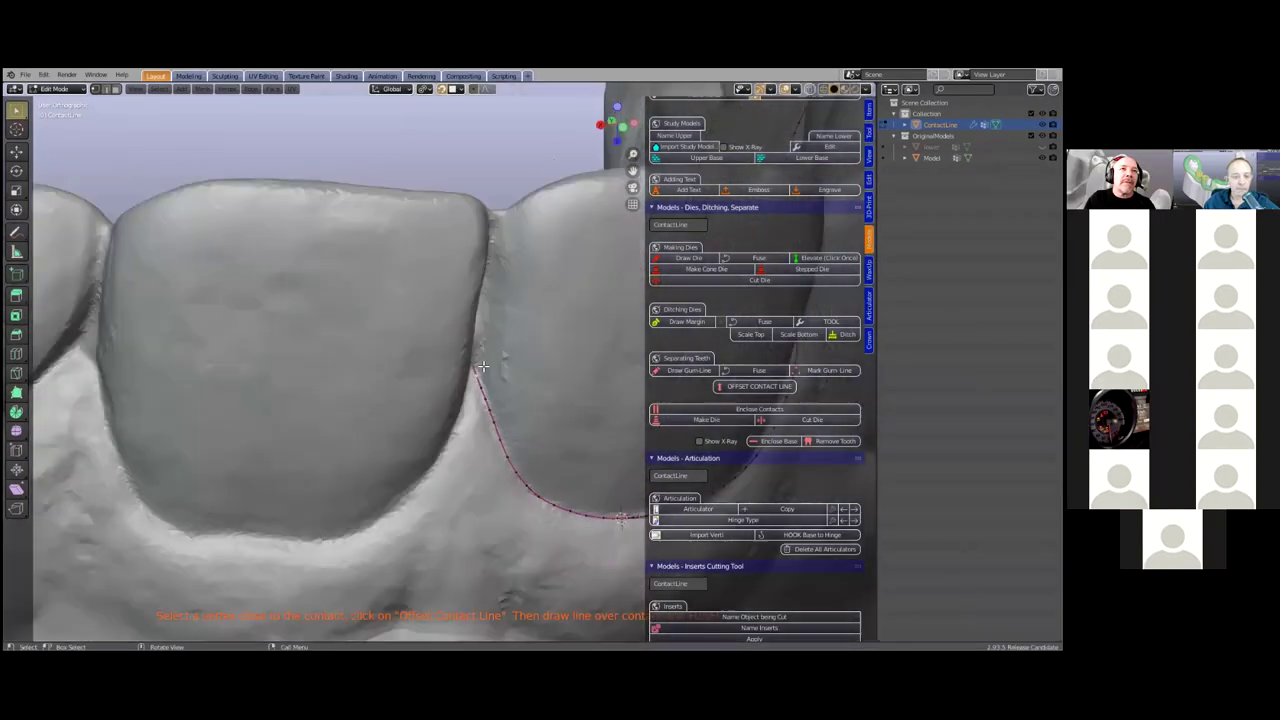
{"action": "left_click", "coordinate": [748, 389]}
{"action": "middle_click_drag", "start_coordinate": [547, 411], "coordinate": [496, 377]}
{"action": "key", "text": "e"}
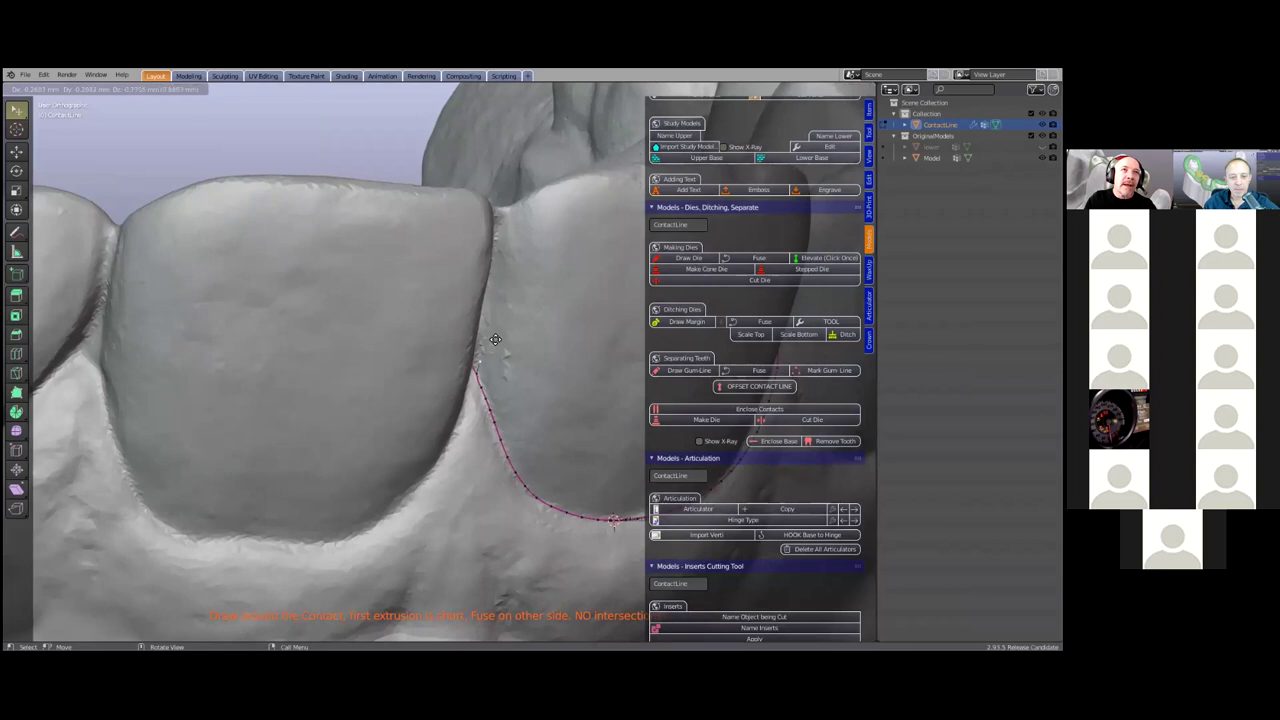
{"action": "left_click", "coordinate": [502, 292]}
{"action": "key", "text": "e"}
{"action": "left_click", "coordinate": [509, 214]}
Continue the contact line between the two central incisors down the palatal side to the end of the gum line
{"action": "middle_click_drag", "start_coordinate": [558, 349], "coordinate": [517, 225]}
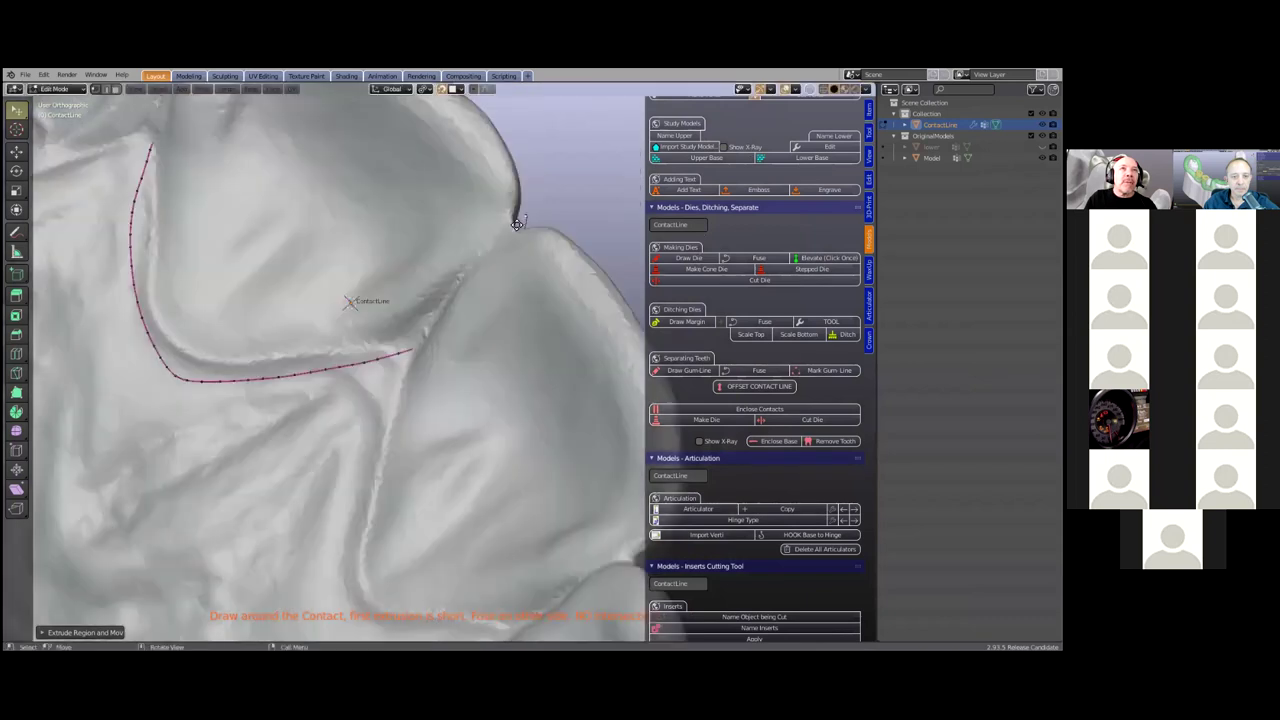
{"action": "key", "text": "e"}
{"action": "left_click", "coordinate": [488, 248]}
{"action": "key", "text": "e"}
{"action": "left_click", "coordinate": [457, 281]}
{"action": "key", "text": "e"}
{"action": "left_click", "coordinate": [432, 320]}
{"action": "key", "text": "e"}
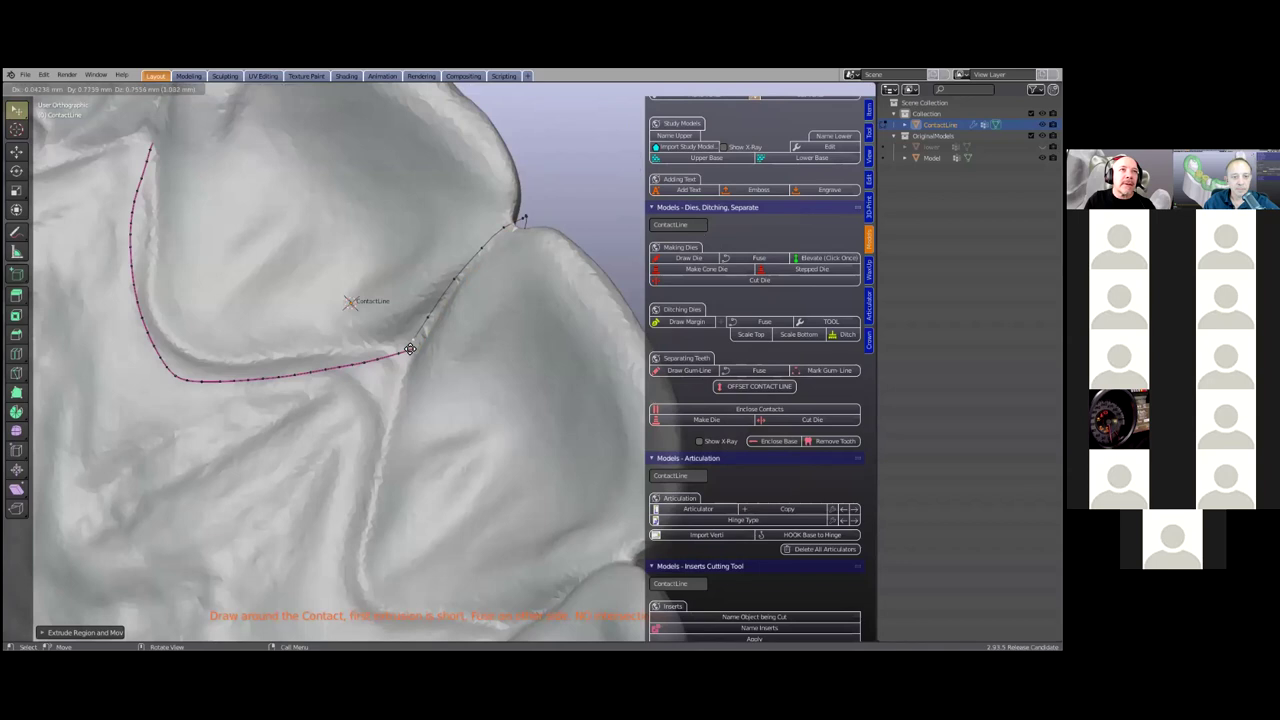
{"action": "left_click", "coordinate": [407, 348]}
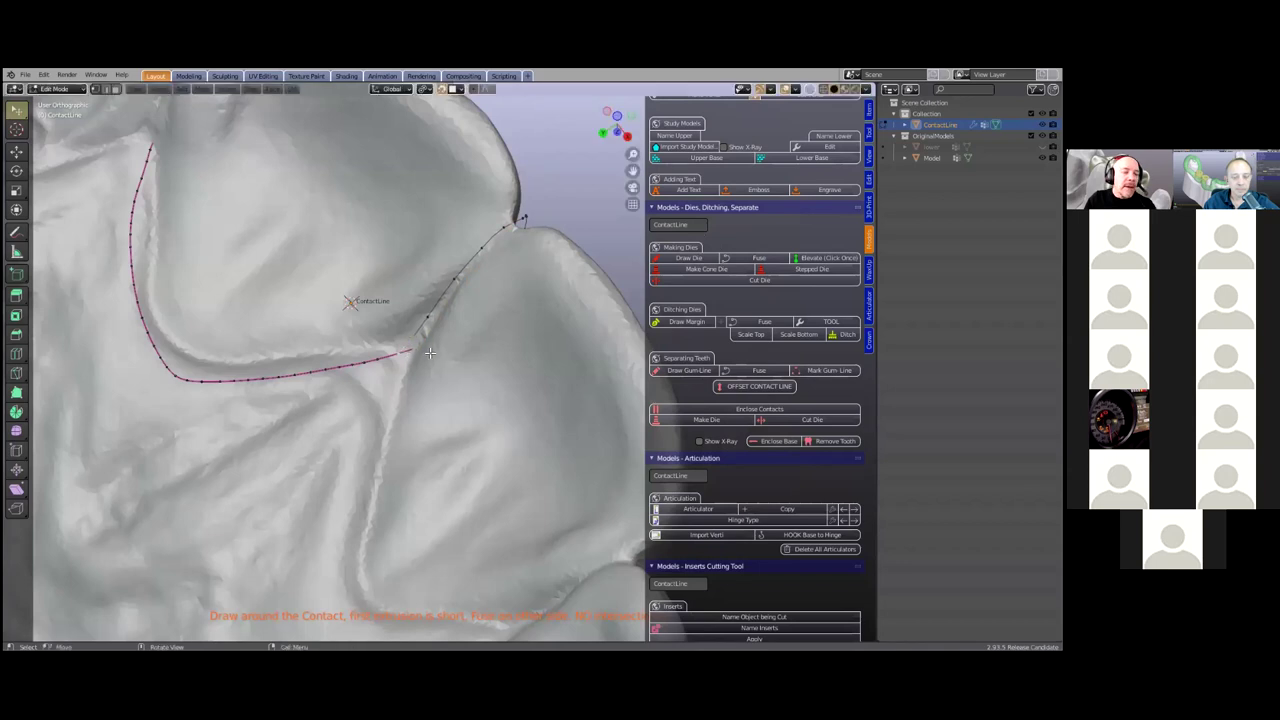
Enclose the contact between the two central incisors to build the cutting tool strip
{"action": "scroll", "coordinate": [441, 360], "scroll_direction": "down", "scroll_amount": 7}
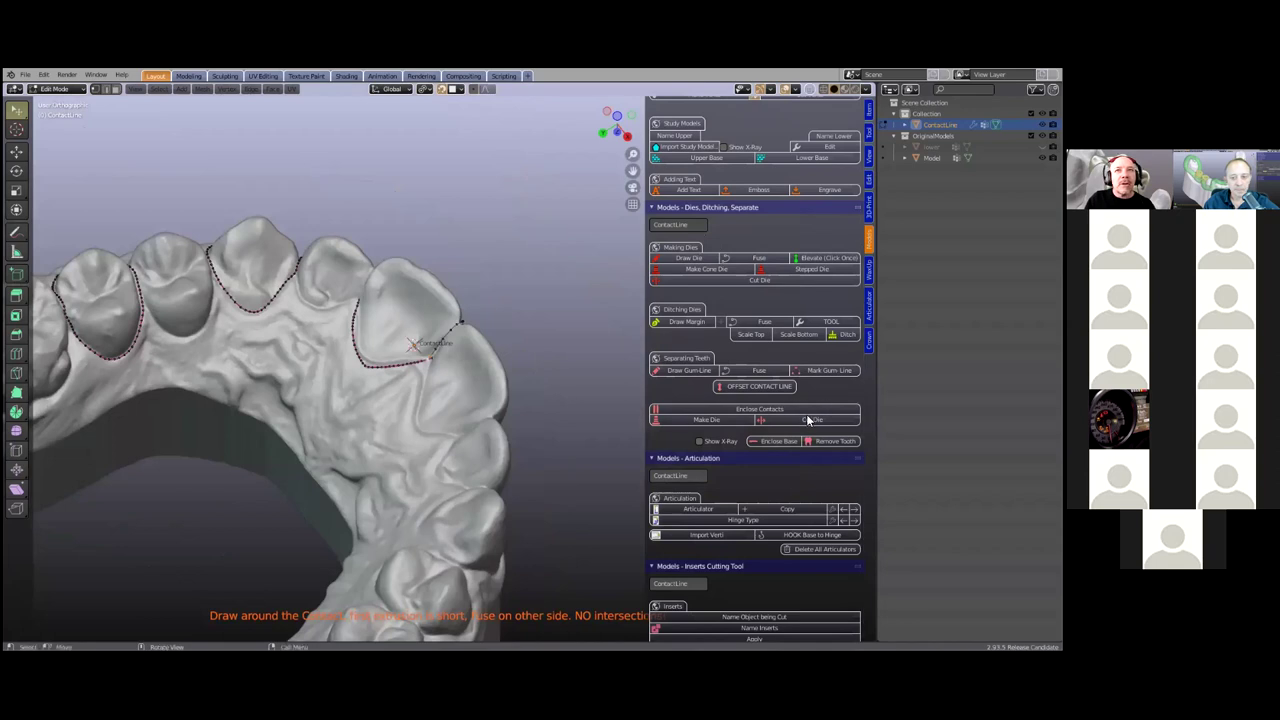
{"action": "left_click", "coordinate": [712, 413]}
{"action": "middle_click_drag", "start_coordinate": [478, 372], "coordinate": [512, 336]}
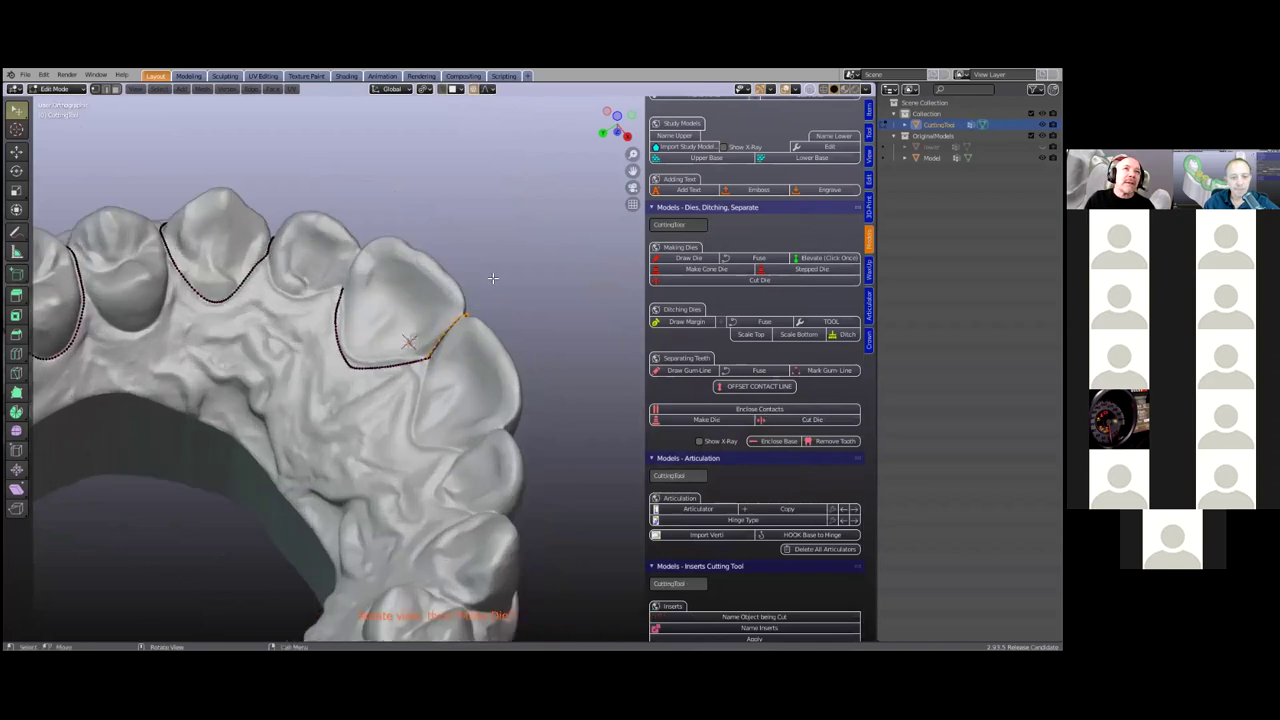
Move the contact strip's point at the incisal edge between the central incisors with proportional editing
{"action": "scroll", "coordinate": [459, 304], "scroll_direction": "up", "scroll_amount": 2}
{"action": "scroll", "coordinate": [388, 368], "scroll_direction": "down", "scroll_amount": 4}
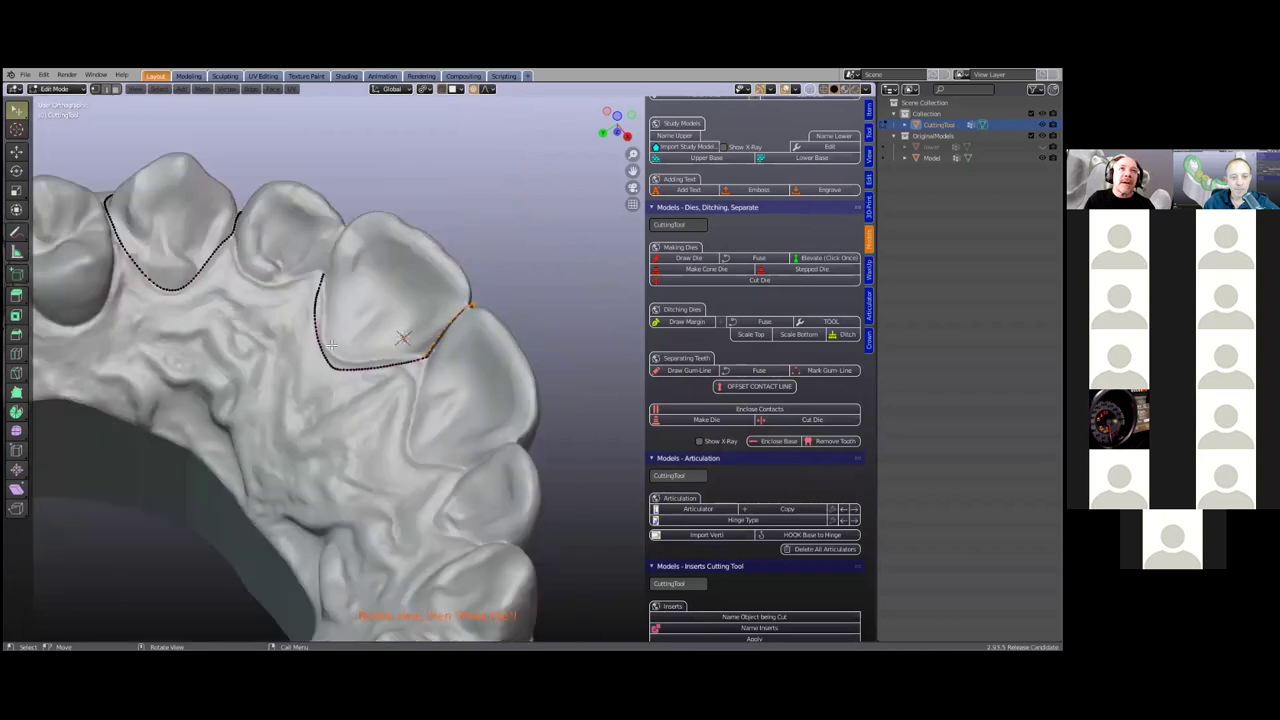
{"action": "middle_click_drag", "start_coordinate": [498, 342], "coordinate": [501, 337]}
{"action": "scroll", "coordinate": [508, 305], "scroll_direction": "up", "scroll_amount": 2}
{"action": "scroll", "coordinate": [531, 285], "scroll_direction": "up", "scroll_amount": 1}
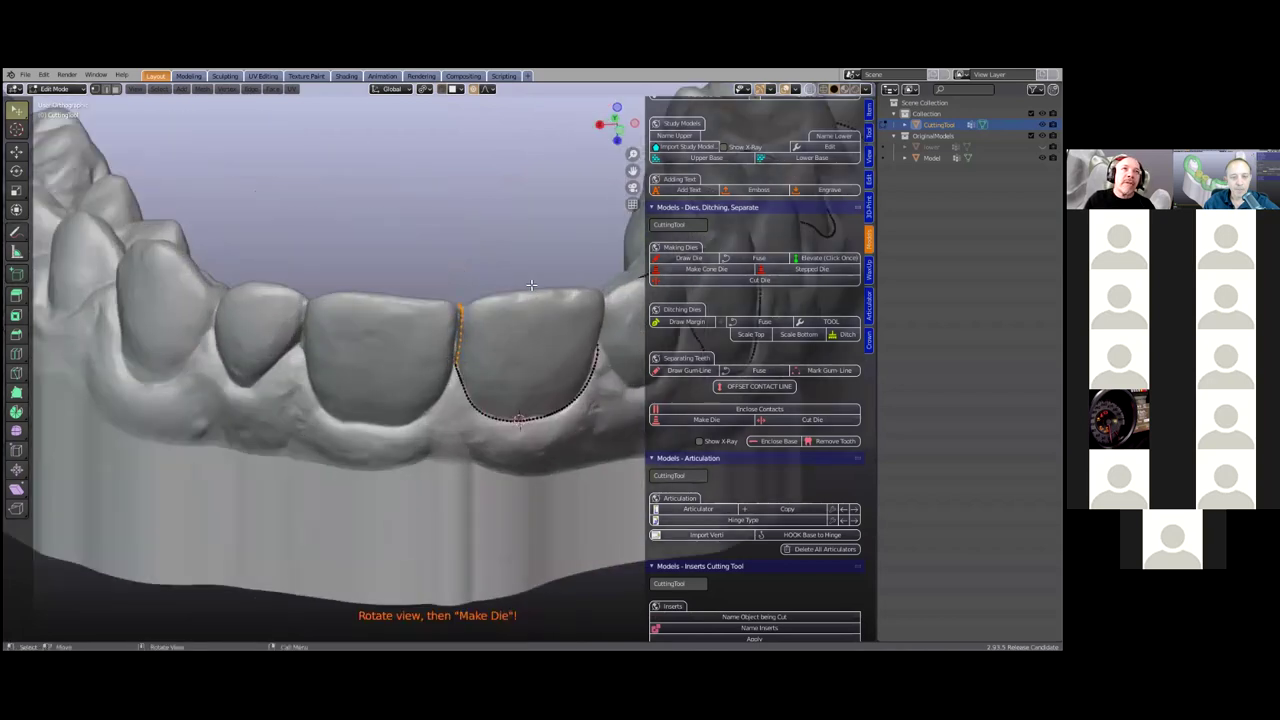
{"action": "scroll", "coordinate": [515, 292], "scroll_direction": "up", "scroll_amount": 2}
{"action": "scroll", "coordinate": [474, 323], "scroll_direction": "up", "scroll_amount": 3}
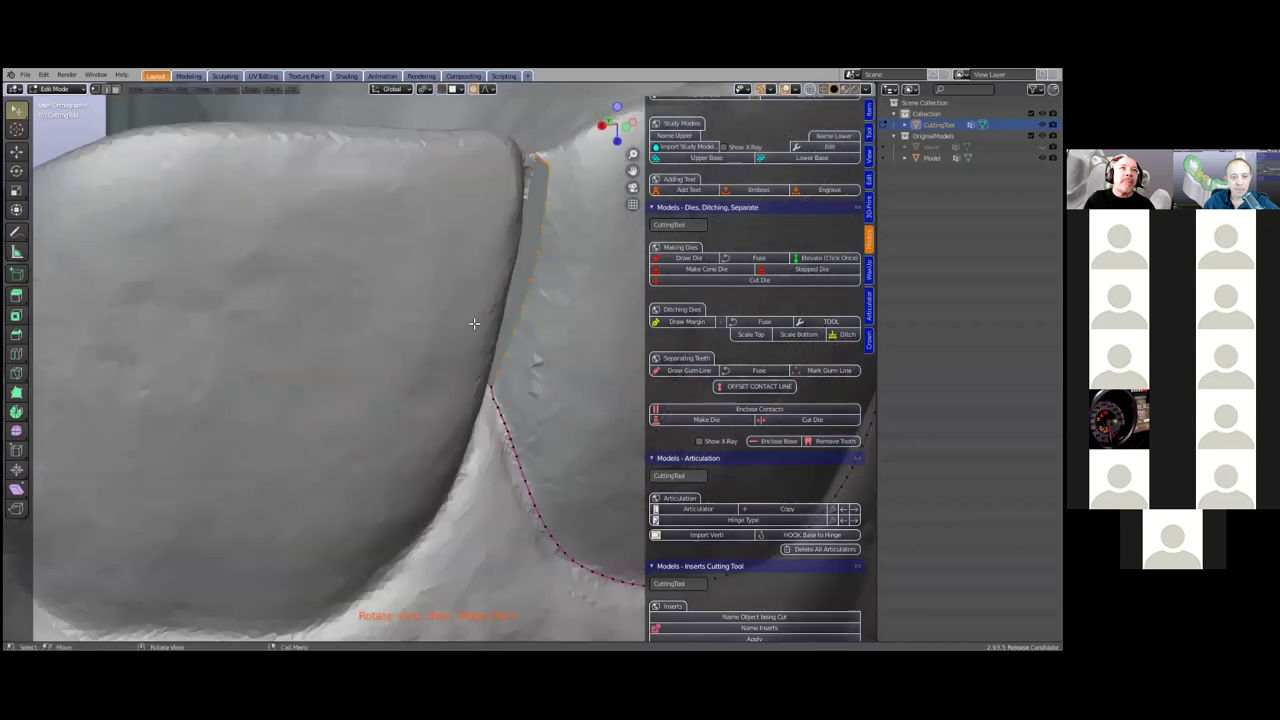
{"action": "middle_click_drag", "start_coordinate": [459, 313], "coordinate": [472, 310]}
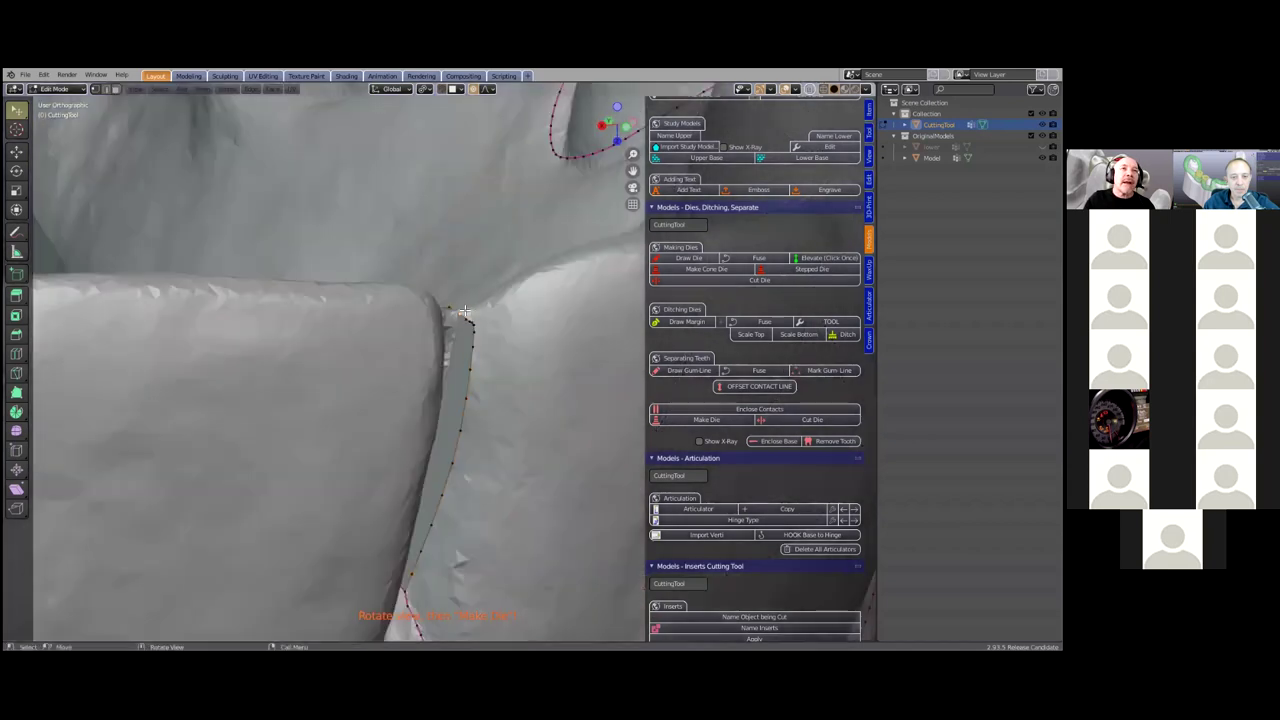
{"action": "key", "text": "g"}
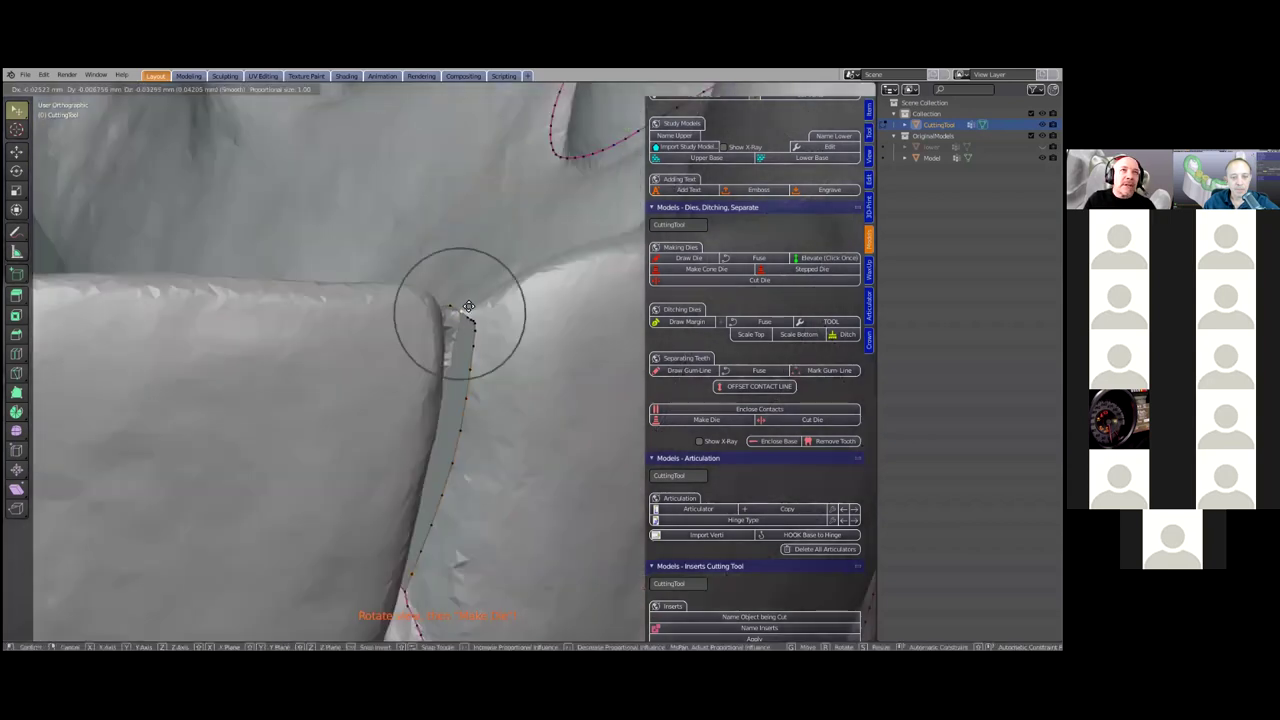
{"action": "left_click", "coordinate": [461, 316]}
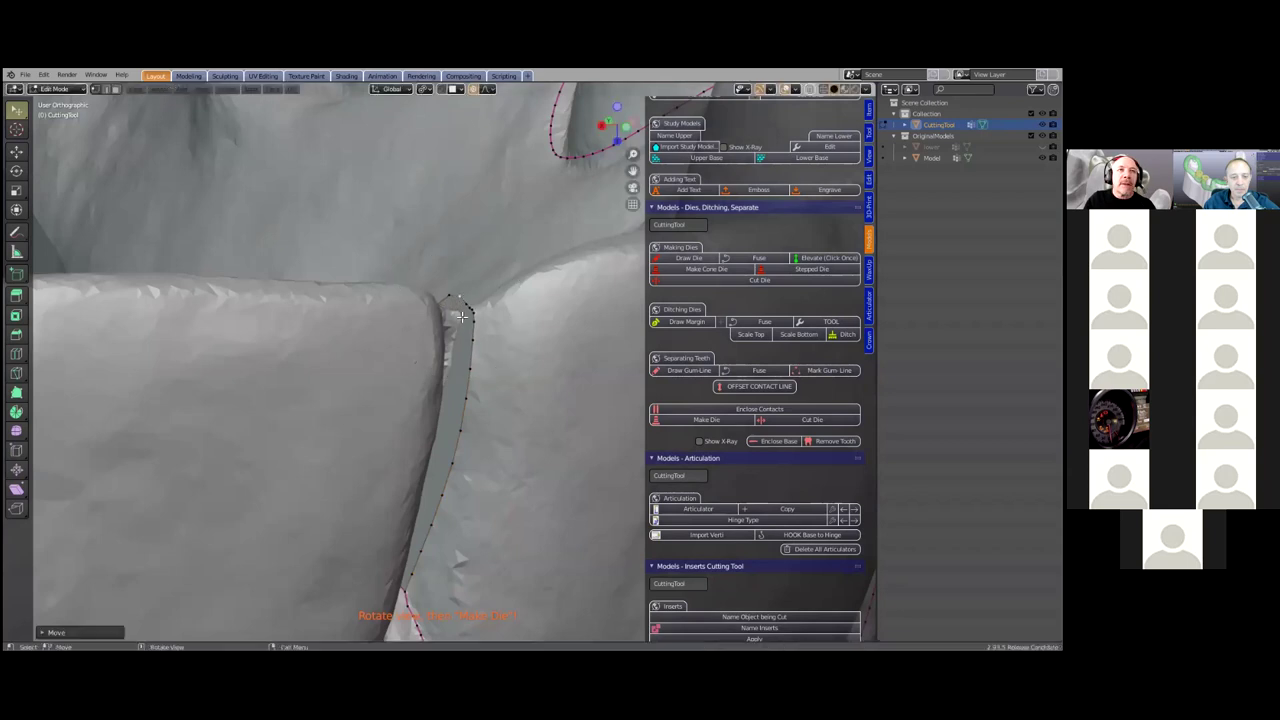
Enclose the bases of the marked central incisor, canine, second premolar and last molar, and remove these teeth from the model
{"action": "scroll", "coordinate": [408, 353], "scroll_direction": "down", "scroll_amount": 1}
{"action": "scroll", "coordinate": [510, 430], "scroll_direction": "down", "scroll_amount": 1}
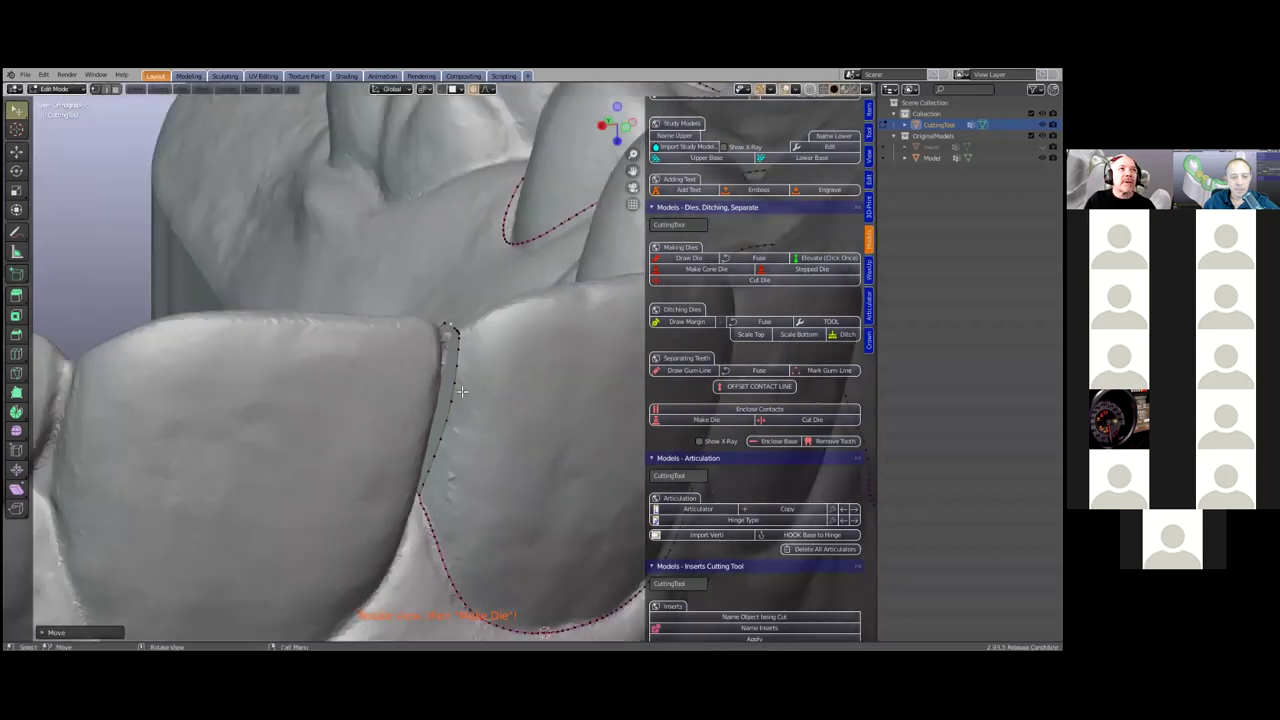
{"action": "middle_click_drag", "start_coordinate": [395, 365], "coordinate": [362, 390]}
{"action": "scroll", "coordinate": [462, 398], "scroll_direction": "down", "scroll_amount": 7}
{"action": "scroll", "coordinate": [470, 416], "scroll_direction": "up", "scroll_amount": 1}
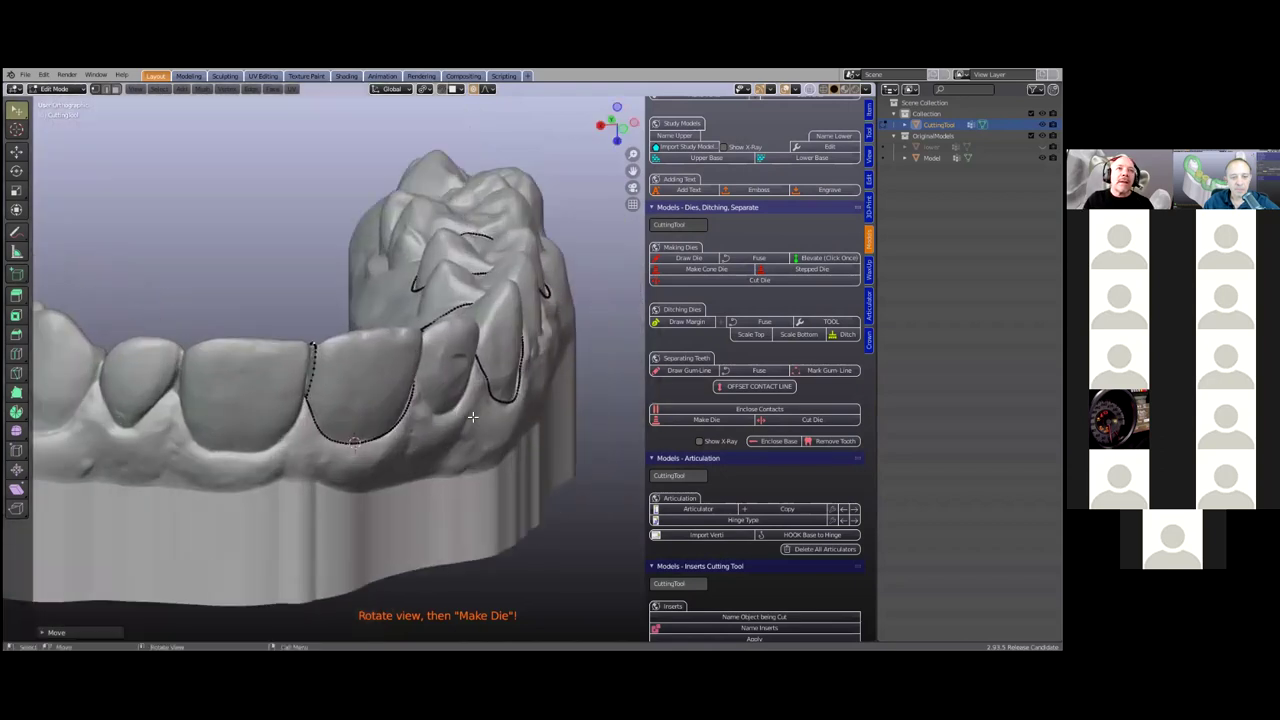
{"action": "middle_click_drag", "start_coordinate": [470, 416], "coordinate": [415, 416]}
{"action": "scroll", "coordinate": [415, 416], "scroll_direction": "down", "scroll_amount": 1}
{"action": "middle_click_drag", "start_coordinate": [817, 441], "coordinate": [751, 449]}
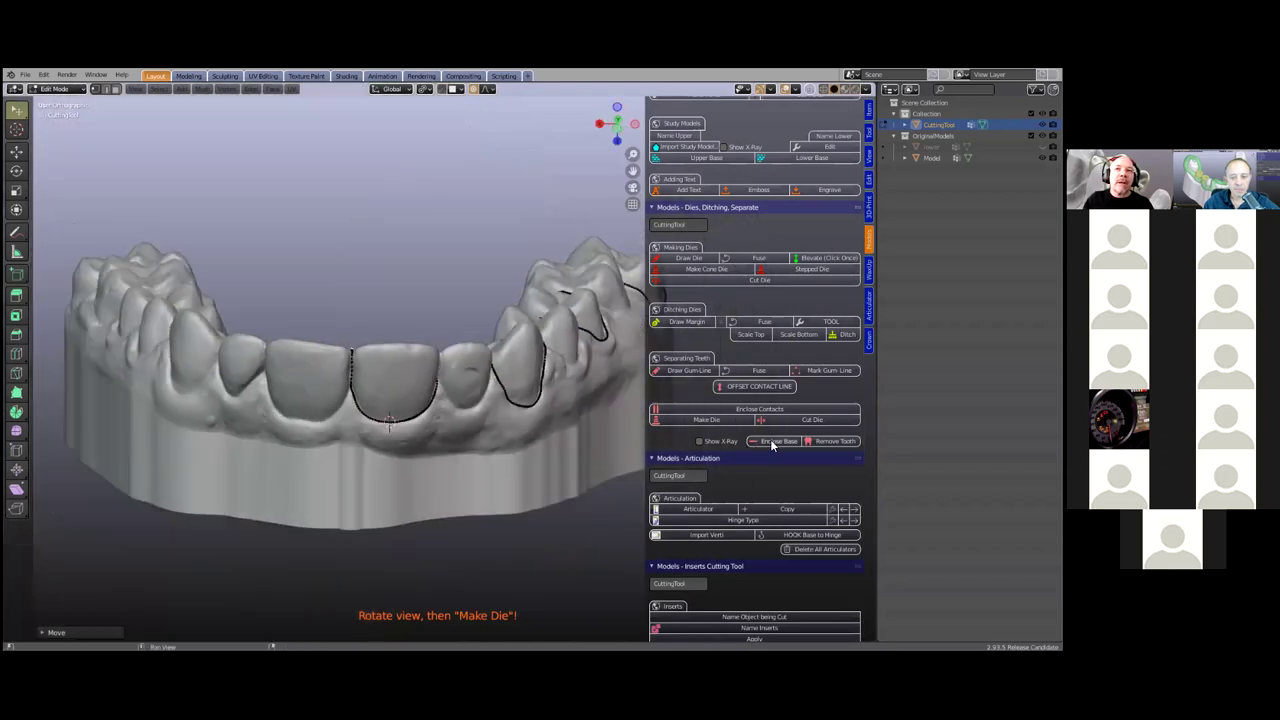
{"action": "left_click", "coordinate": [773, 441]}
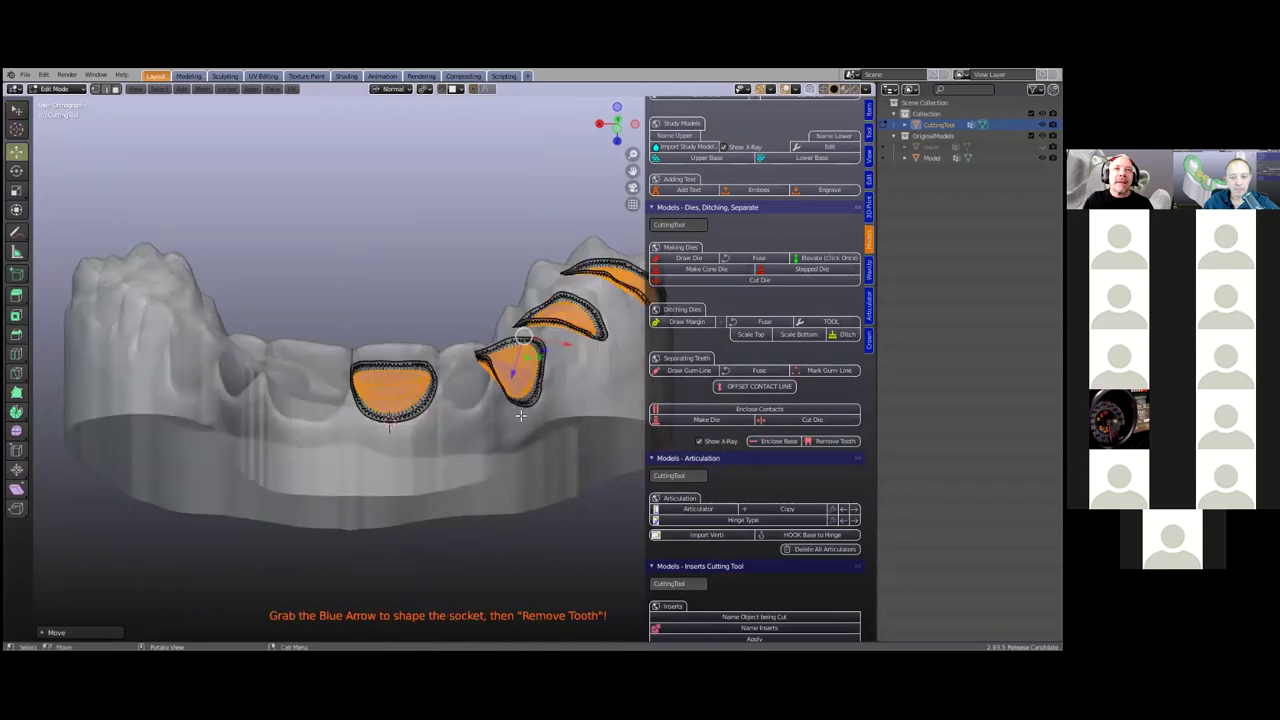
{"action": "middle_click_drag", "start_coordinate": [569, 434], "coordinate": [429, 415]}
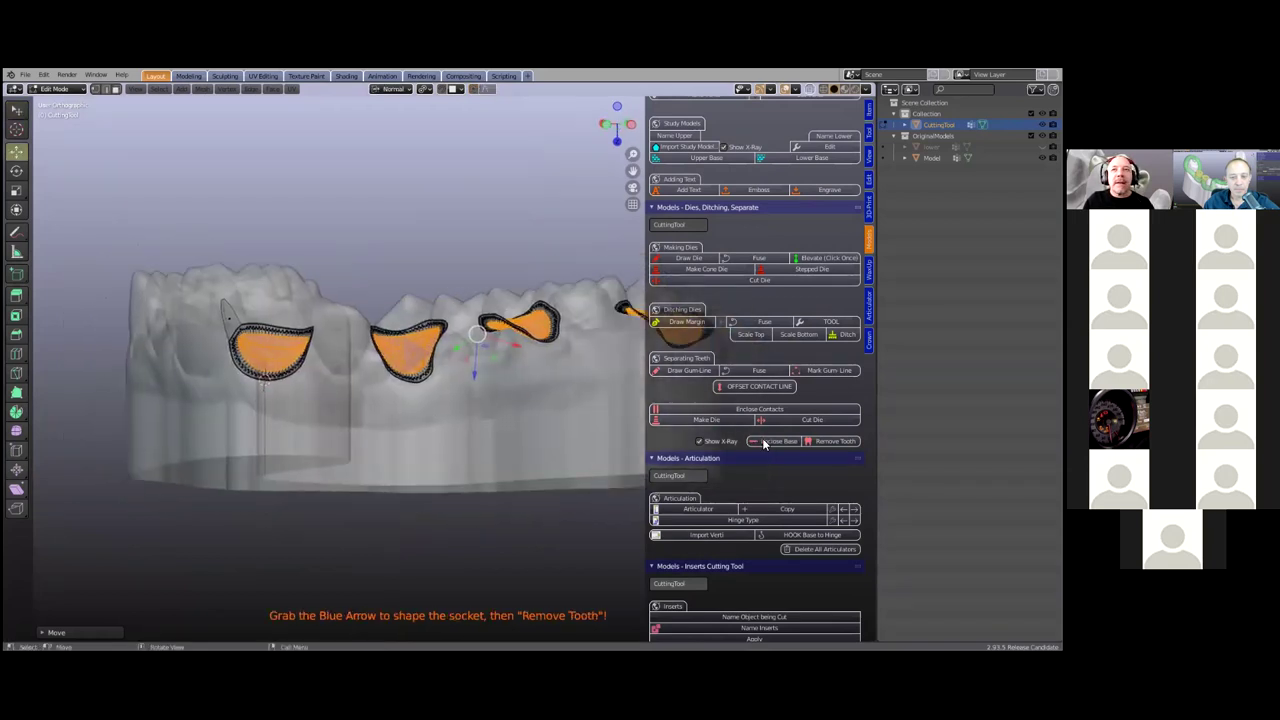
{"action": "left_click", "coordinate": [828, 443]}
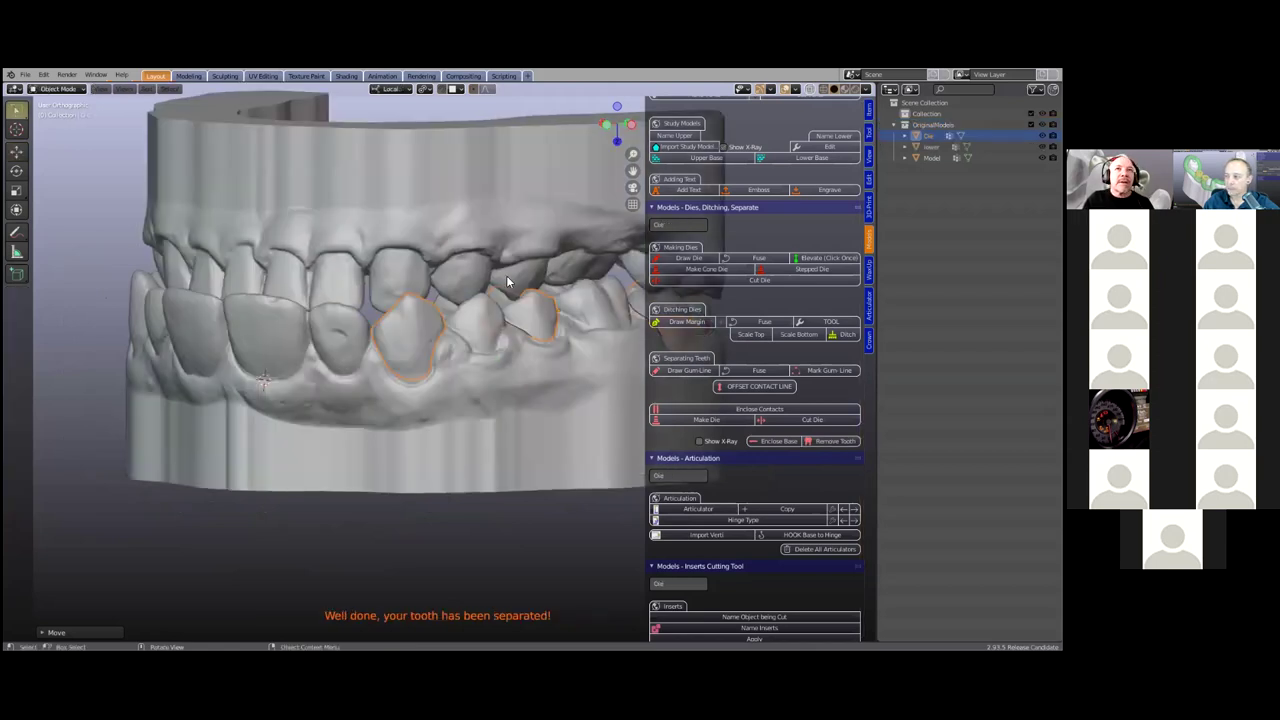
Hide the lower model and select individual teeth to check which ones are separated from the upper model
{"action": "scroll", "coordinate": [500, 282], "scroll_direction": "down", "scroll_amount": 2}
{"action": "middle_click_drag", "start_coordinate": [489, 284], "coordinate": [485, 246]}
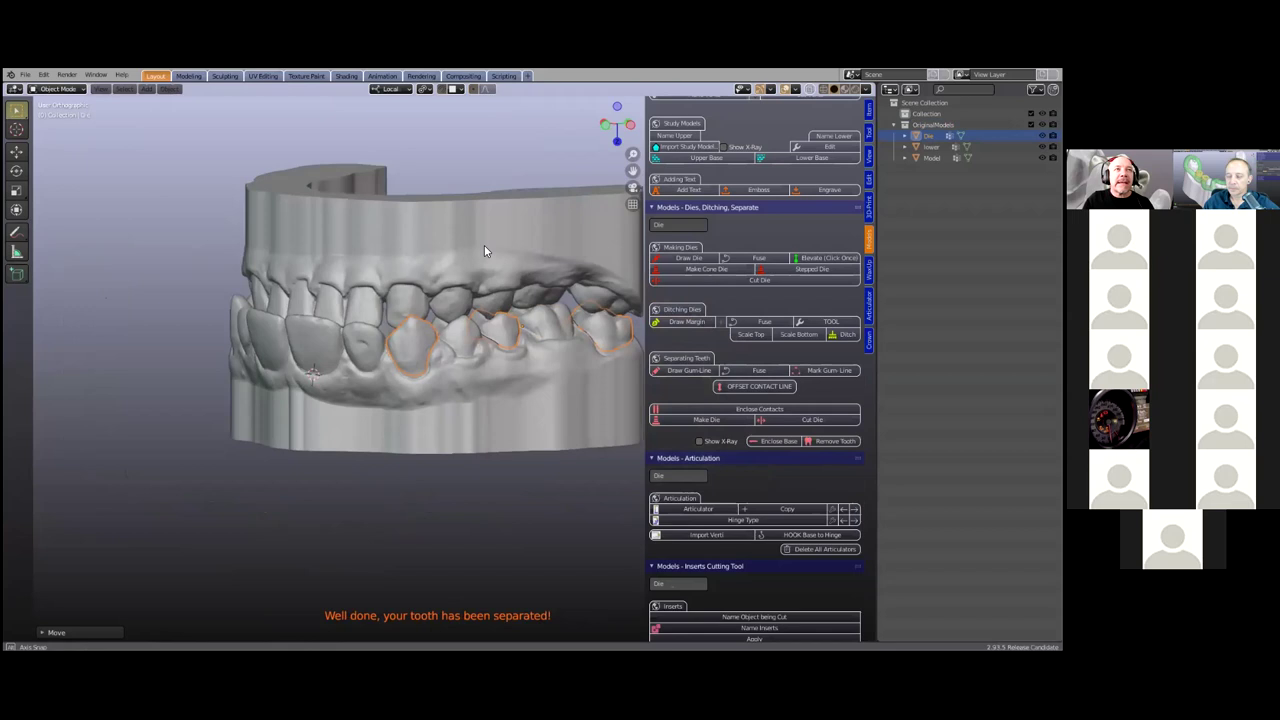
{"action": "left_click", "coordinate": [485, 246]}
{"action": "key", "text": "h"}
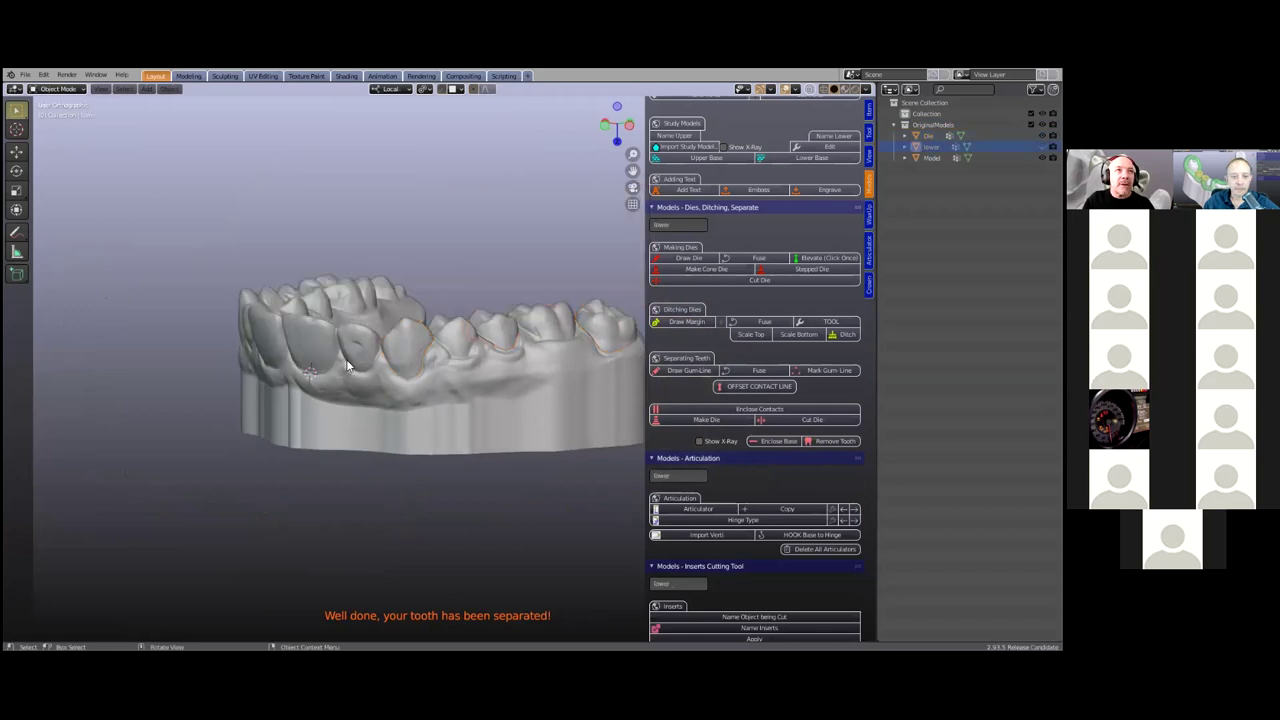
{"action": "left_click", "coordinate": [410, 340]}
{"action": "mouse_move", "coordinate": [373, 364]}
{"action": "middle_mouse_down", "text": "shift"}
{"action": "mouse_move", "coordinate": [356, 375]}
{"action": "mouse_move", "coordinate": [363, 457]}
{"action": "mouse_move", "coordinate": [420, 400]}
{"action": "mouse_move", "coordinate": [378, 382]}
{"action": "mouse_move", "coordinate": [226, 366]}
{"action": "mouse_move", "coordinate": [188, 394]}
{"action": "mouse_move", "coordinate": [234, 376]}
{"action": "mouse_move", "coordinate": [357, 390]}
{"action": "mouse_move", "coordinate": [356, 353]}
{"action": "middle_mouse_up", "text": "shift"}
{"action": "left_click", "coordinate": [188, 394]}
{"action": "scroll", "coordinate": [357, 390], "scroll_direction": "up", "scroll_amount": 1}
{"action": "left_click", "coordinate": [332, 371]}
Undo the tooth removal and base enclosure, returning to editing the cutting tool outline on the upper model
{"action": "key", "text": "ctrl+z"}
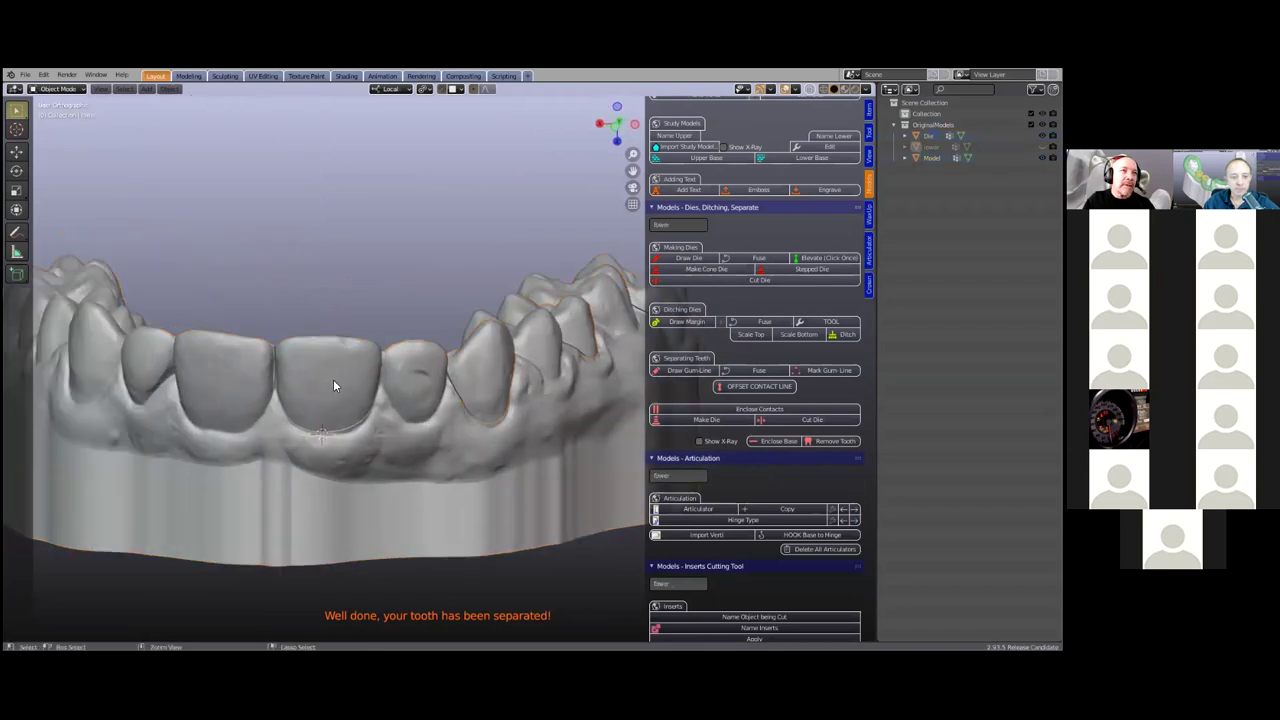
{"action": "key", "text": "ctrl+z"}
{"action": "left_click", "coordinate": [330, 380]}
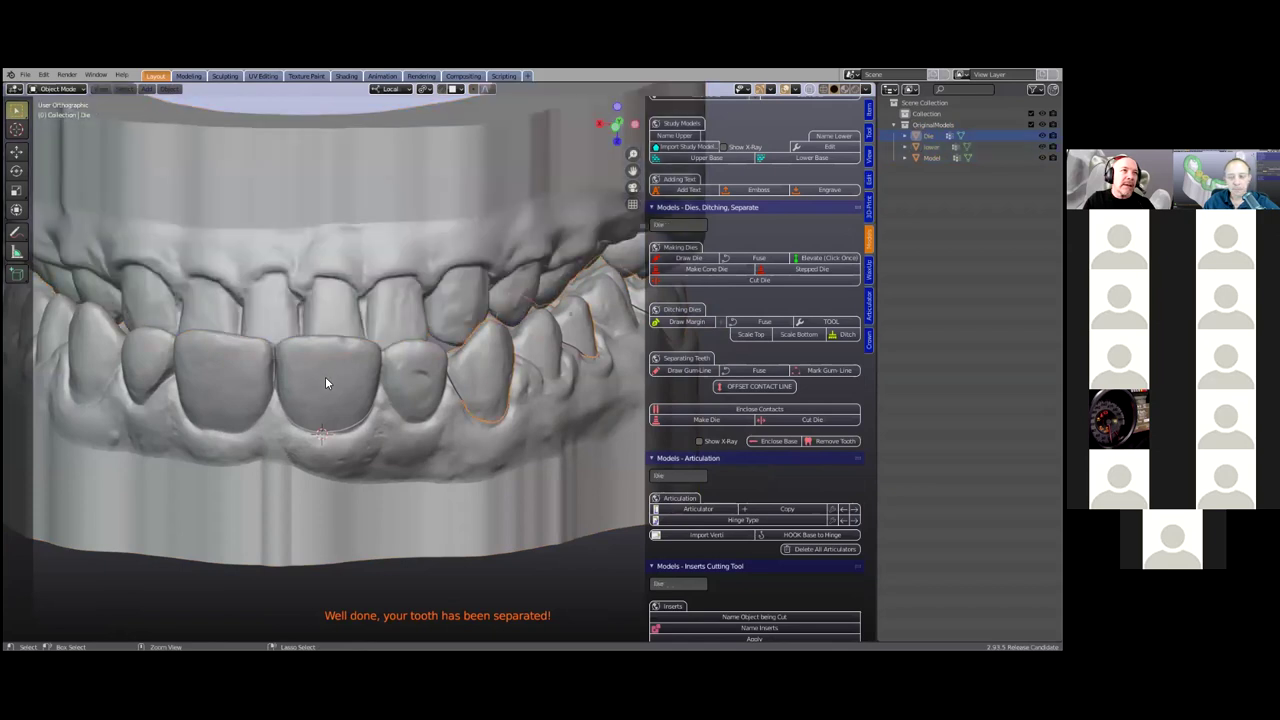
{"action": "key", "text": "shift+h"}
{"action": "key", "text": "ctrl+z"}
{"action": "key", "text": "ctrl+z"}
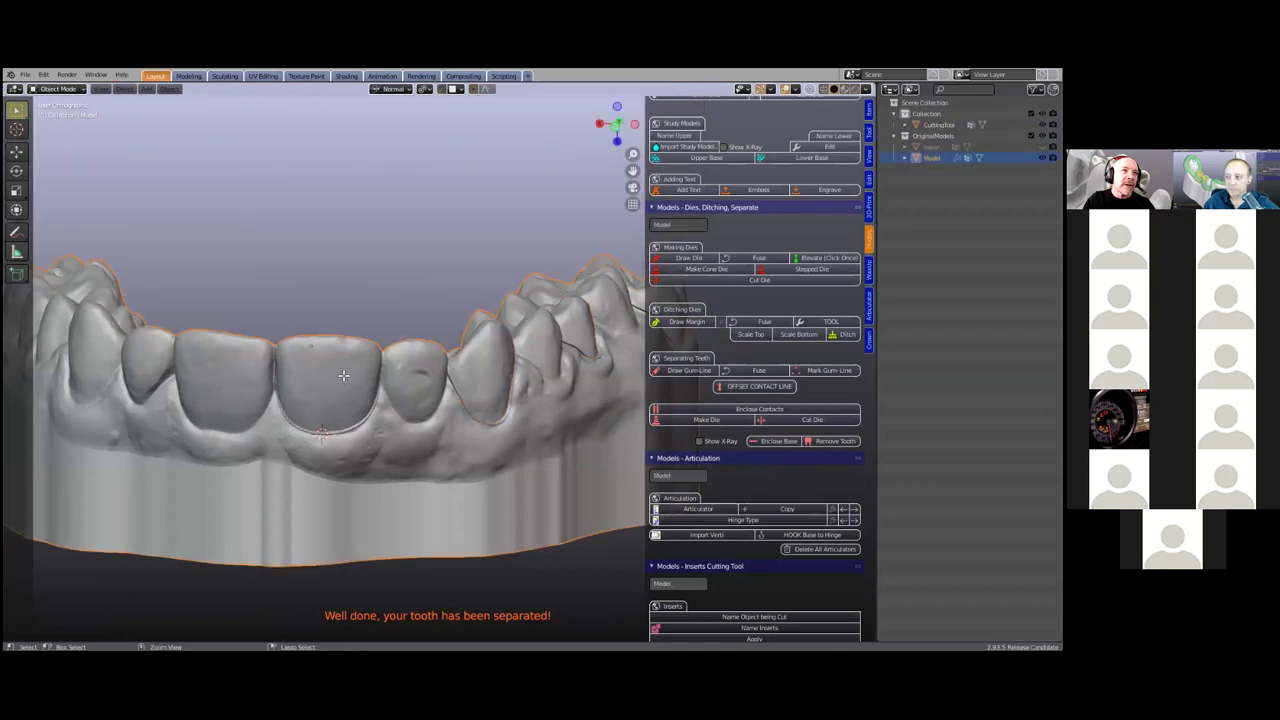
{"action": "middle_click_drag", "start_coordinate": [343, 375], "coordinate": [300, 392]}
{"action": "middle_click_drag", "start_coordinate": [484, 368], "coordinate": [253, 407]}
{"action": "middle_click_drag", "start_coordinate": [463, 360], "coordinate": [440, 373]}
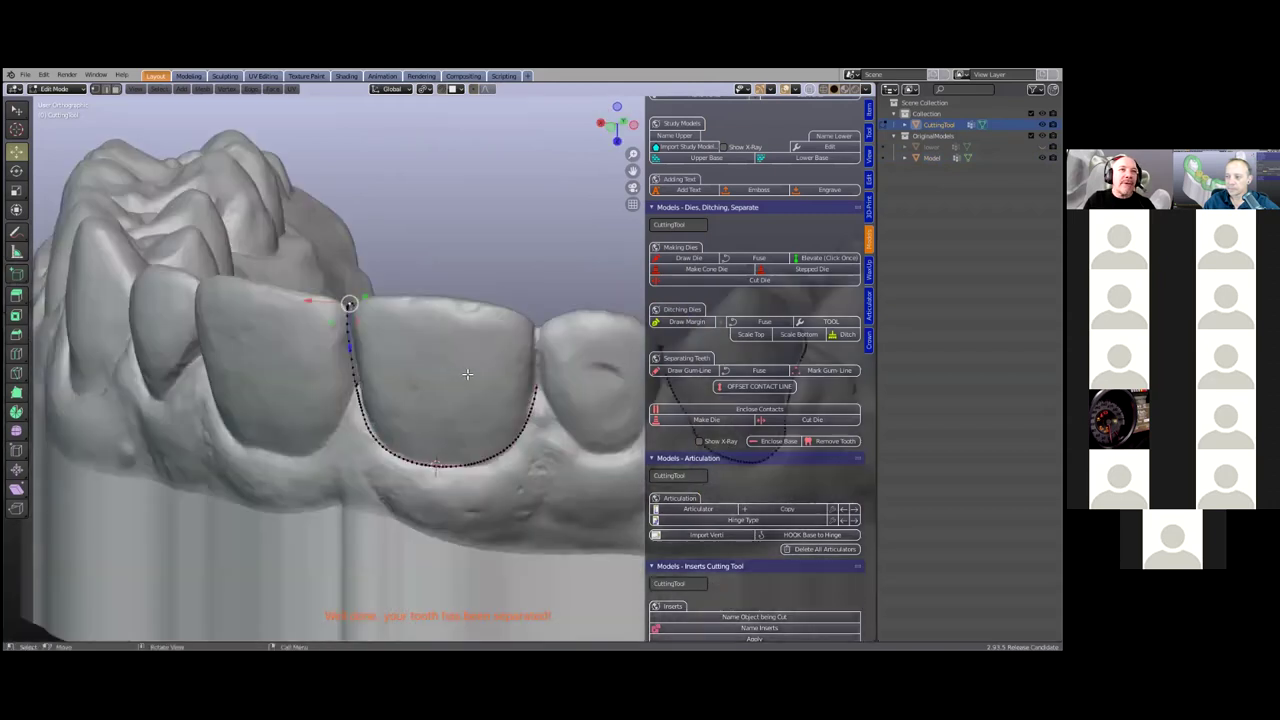
Try to draw an offset contact line upward between the central incisor and the lateral incisor
{"action": "scroll", "coordinate": [467, 374], "scroll_direction": "up", "scroll_amount": 5}
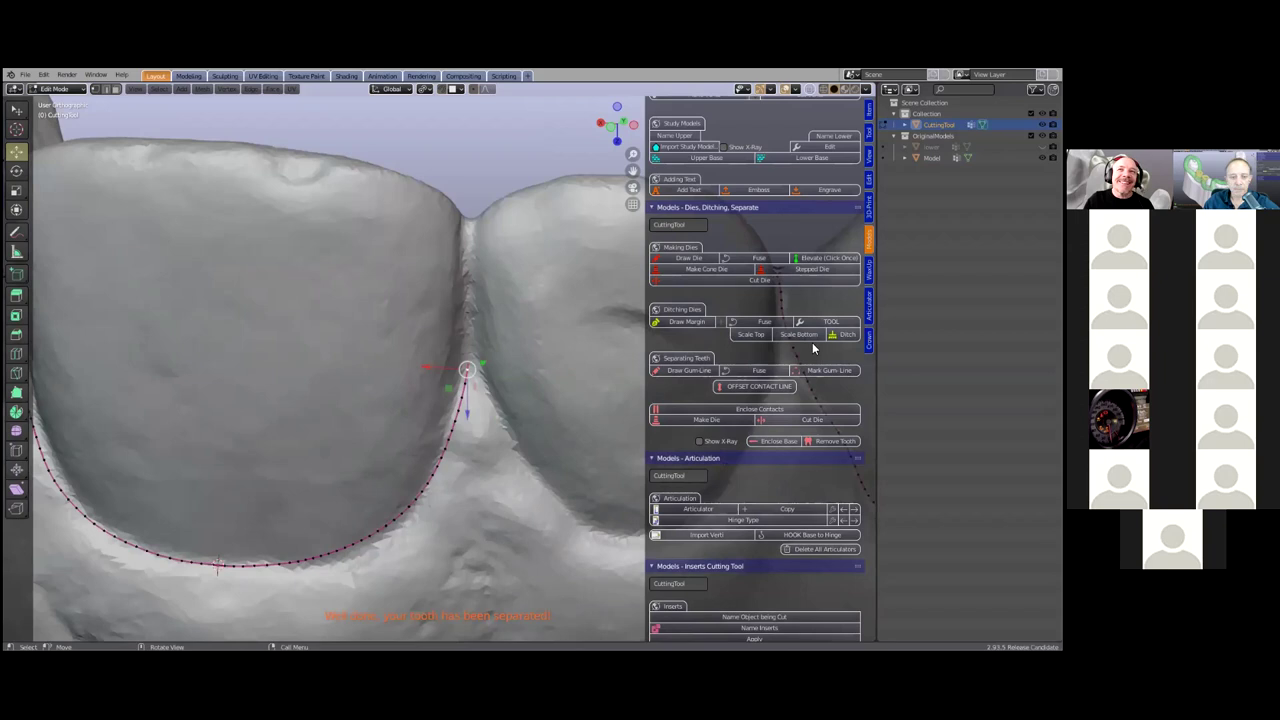
{"action": "left_click", "coordinate": [753, 386]}
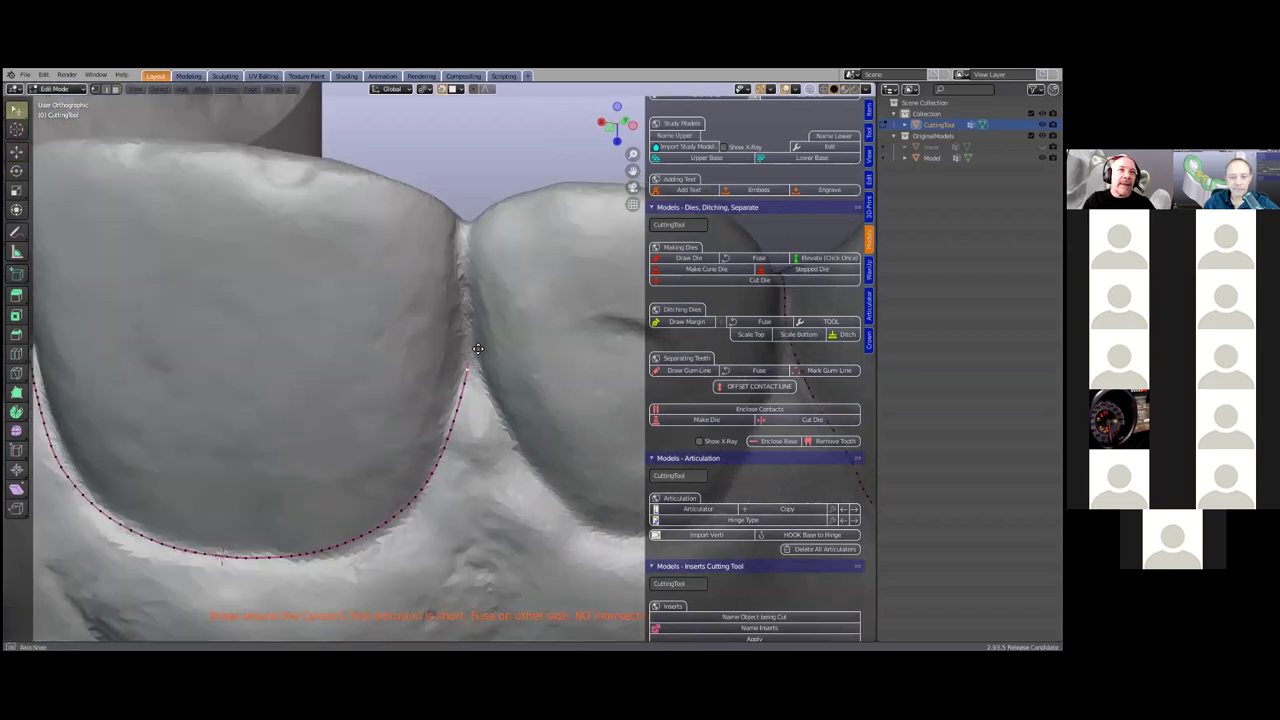
{"action": "middle_click_drag", "start_coordinate": [469, 341], "coordinate": [467, 330]}
{"action": "scroll", "coordinate": [467, 330], "scroll_direction": "up", "scroll_amount": 1}
{"action": "key", "text": "e"}
{"action": "left_click", "coordinate": [466, 304]}
{"action": "key", "text": "e"}
{"action": "left_click", "coordinate": [463, 269]}
{"action": "key", "text": "e"}
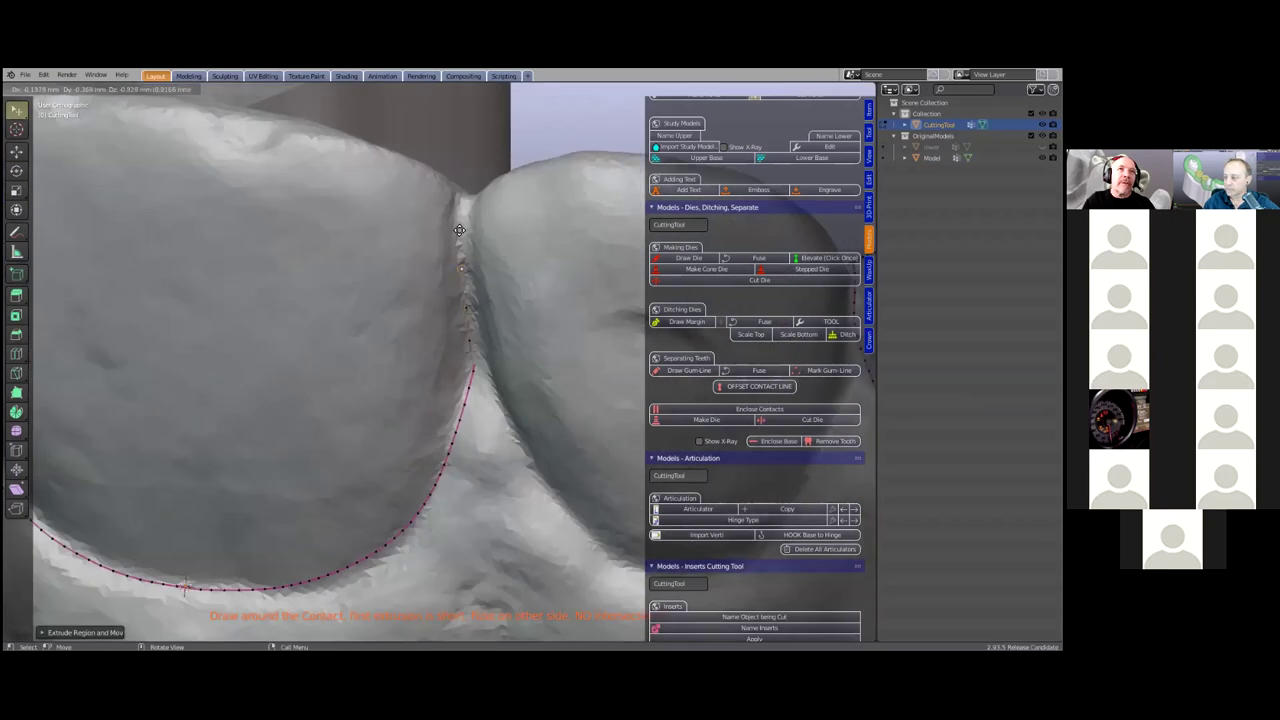
{"action": "key", "text": "Escape"}
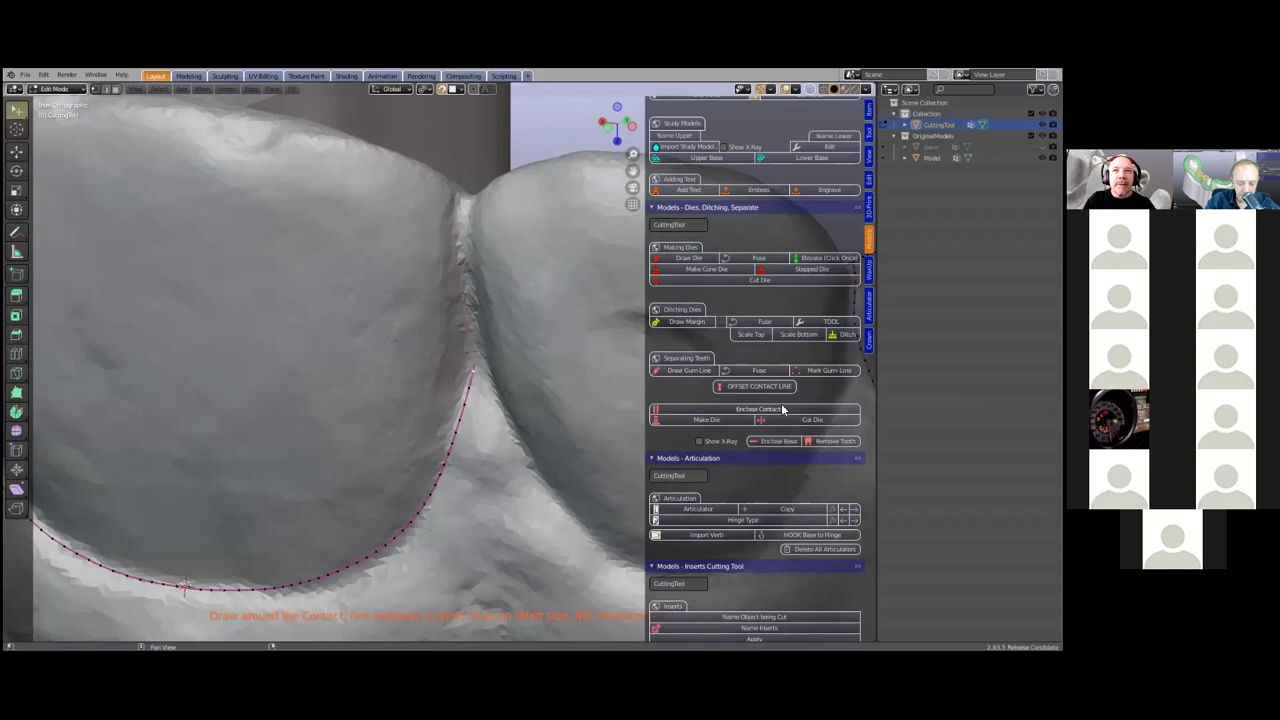
Redraw the contact line between the central and lateral incisors from the gum-line end up to the incisal edge
{"action": "middle_click_drag", "start_coordinate": [510, 385], "coordinate": [477, 331]}
{"action": "scroll", "coordinate": [477, 329], "scroll_direction": "up", "scroll_amount": 1}
{"action": "key", "text": "e"}
{"action": "left_click", "coordinate": [477, 331]}
{"action": "key", "text": "e"}
{"action": "left_click", "coordinate": [461, 283]}
{"action": "left_click", "coordinate": [461, 242]}
{"action": "key", "text": "e"}
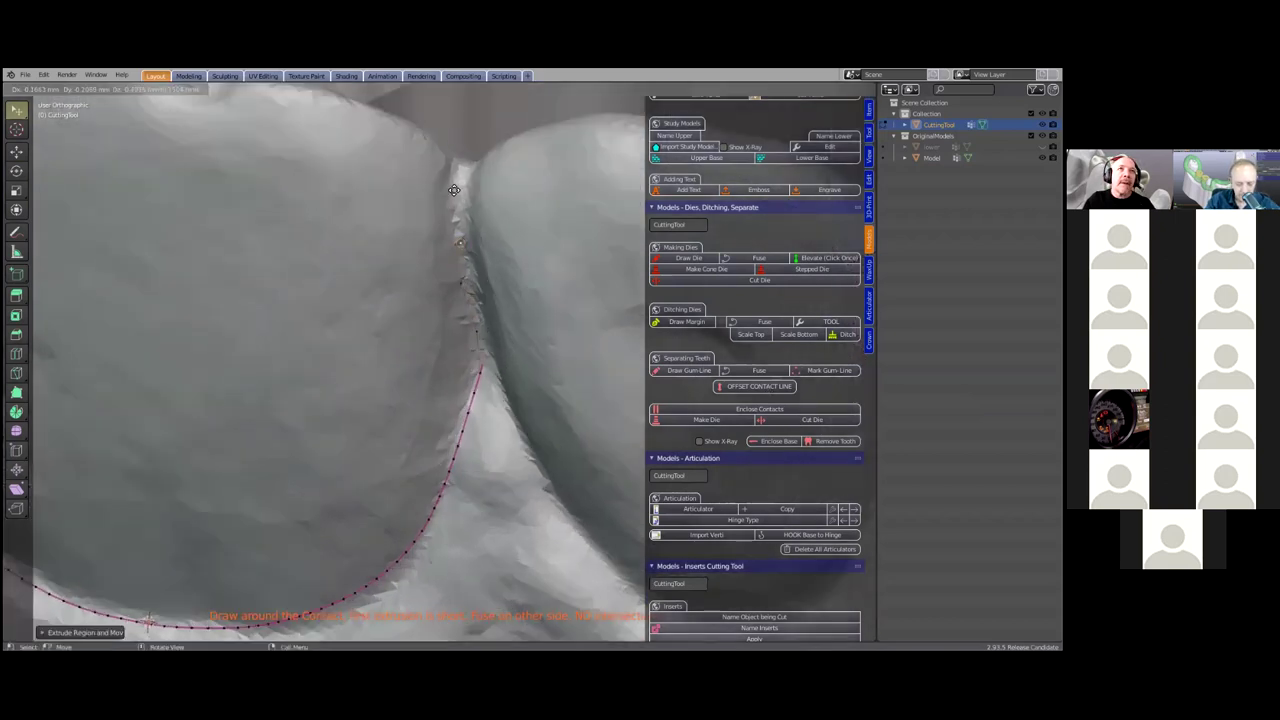
{"action": "left_click", "coordinate": [454, 189]}
{"action": "middle_click_drag", "start_coordinate": [478, 222], "coordinate": [527, 298]}
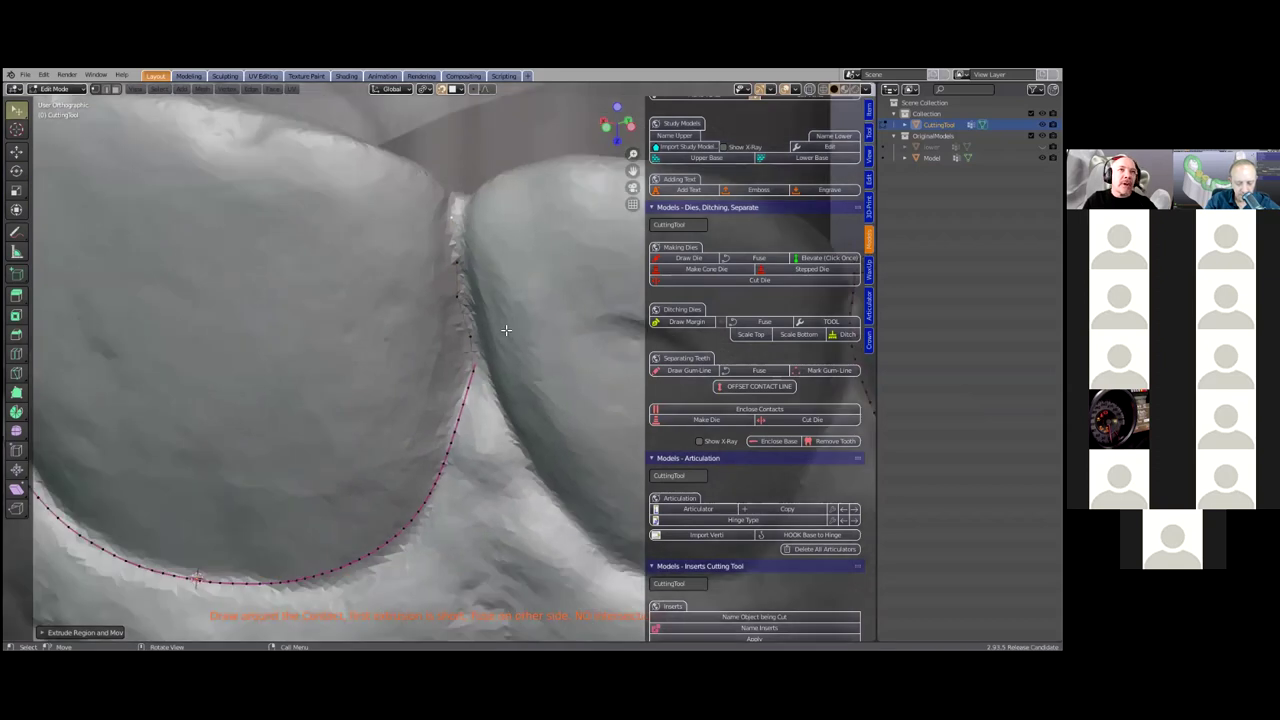
Undo the contact line beside the lateral incisor and the earlier contact enclosure
{"action": "scroll", "coordinate": [506, 330], "scroll_direction": "down", "scroll_amount": 3}
{"action": "key", "text": "ctrl+z"}
{"action": "key", "text": "ctrl+z"}
{"action": "key", "text": "ctrl+z"}
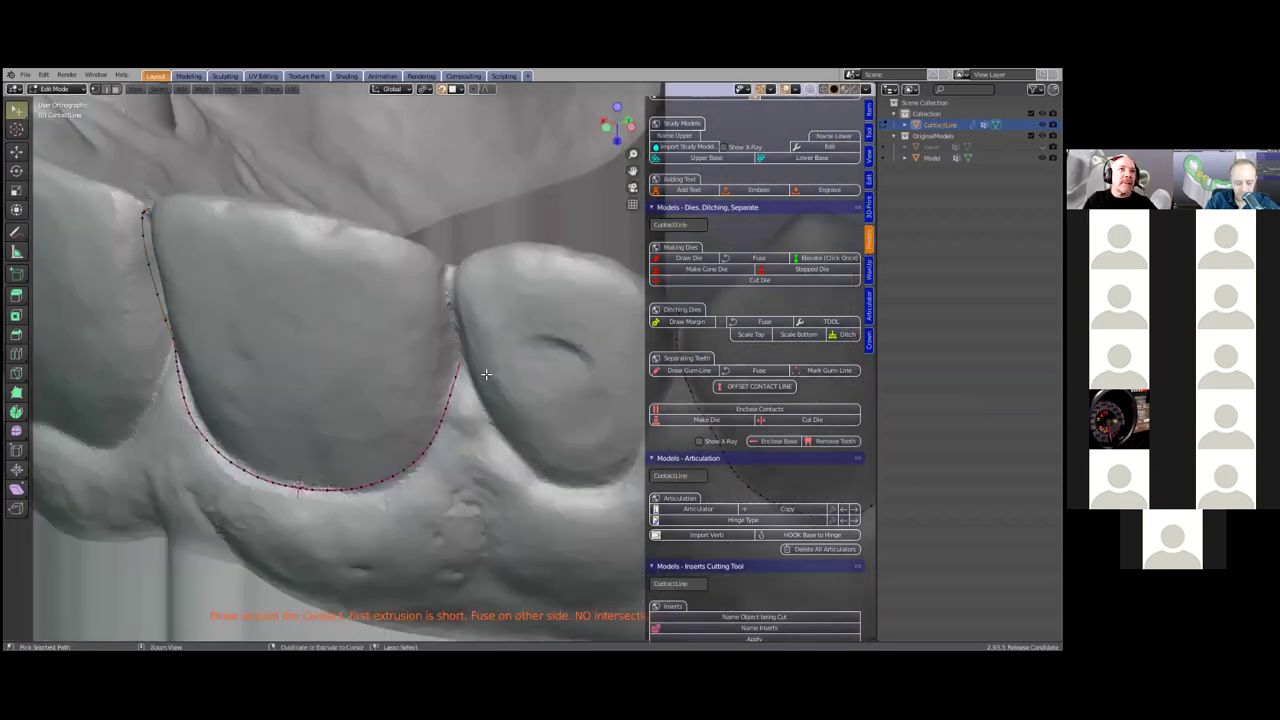
Reposition the contact line's points at the incisal edge between the two central incisors
{"action": "middle_click_drag", "start_coordinate": [366, 358], "coordinate": [266, 293]}
{"action": "scroll", "coordinate": [266, 293], "scroll_direction": "up", "scroll_amount": 5}
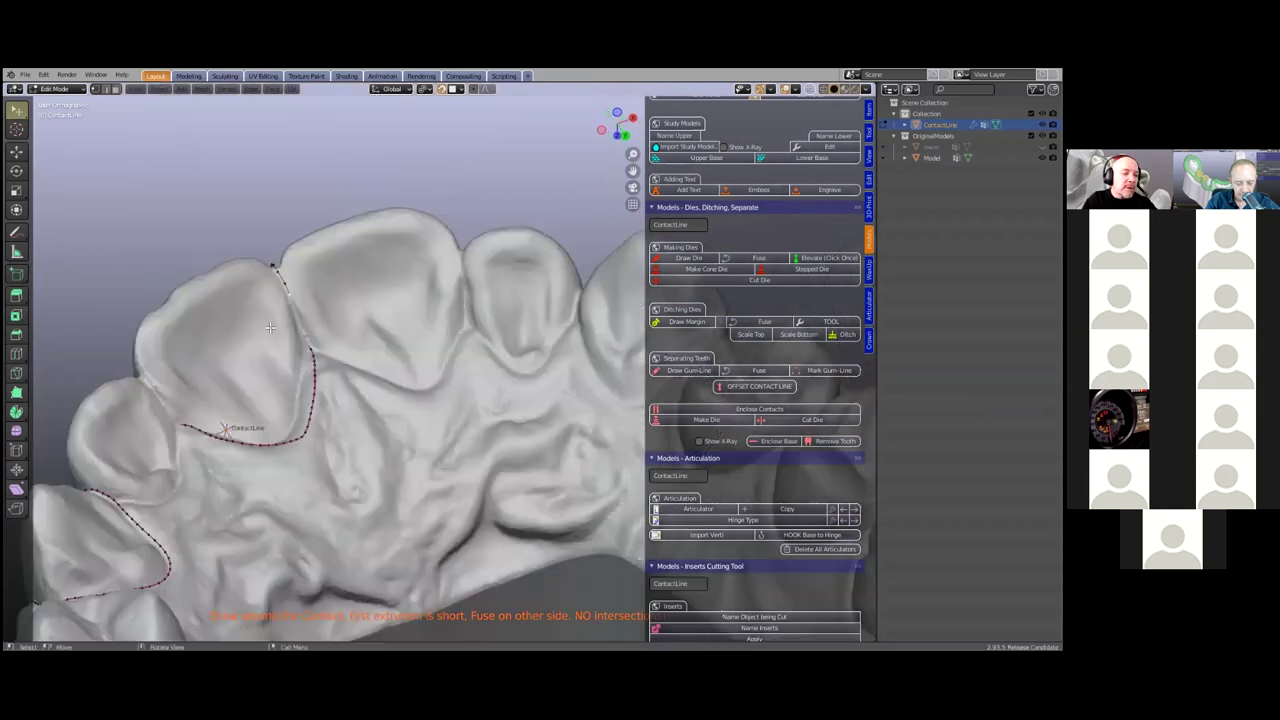
{"action": "key", "text": "e"}
{"action": "left_click", "coordinate": [255, 335]}
{"action": "left_click", "coordinate": [257, 342], "text": "shift"}
{"action": "middle_click_drag", "start_coordinate": [259, 338], "coordinate": [314, 282]}
{"action": "scroll", "coordinate": [523, 357], "scroll_direction": "up", "scroll_amount": 3}
{"action": "middle_click_drag", "start_coordinate": [215, 225], "coordinate": [407, 287], "text": "shift"}
{"action": "scroll", "coordinate": [411, 282], "scroll_direction": "up", "scroll_amount": 1}
{"action": "key", "text": "g"}
{"action": "left_click", "coordinate": [409, 276]}
{"action": "key", "text": "g"}
{"action": "left_click", "coordinate": [410, 274]}
{"action": "key", "text": "g"}
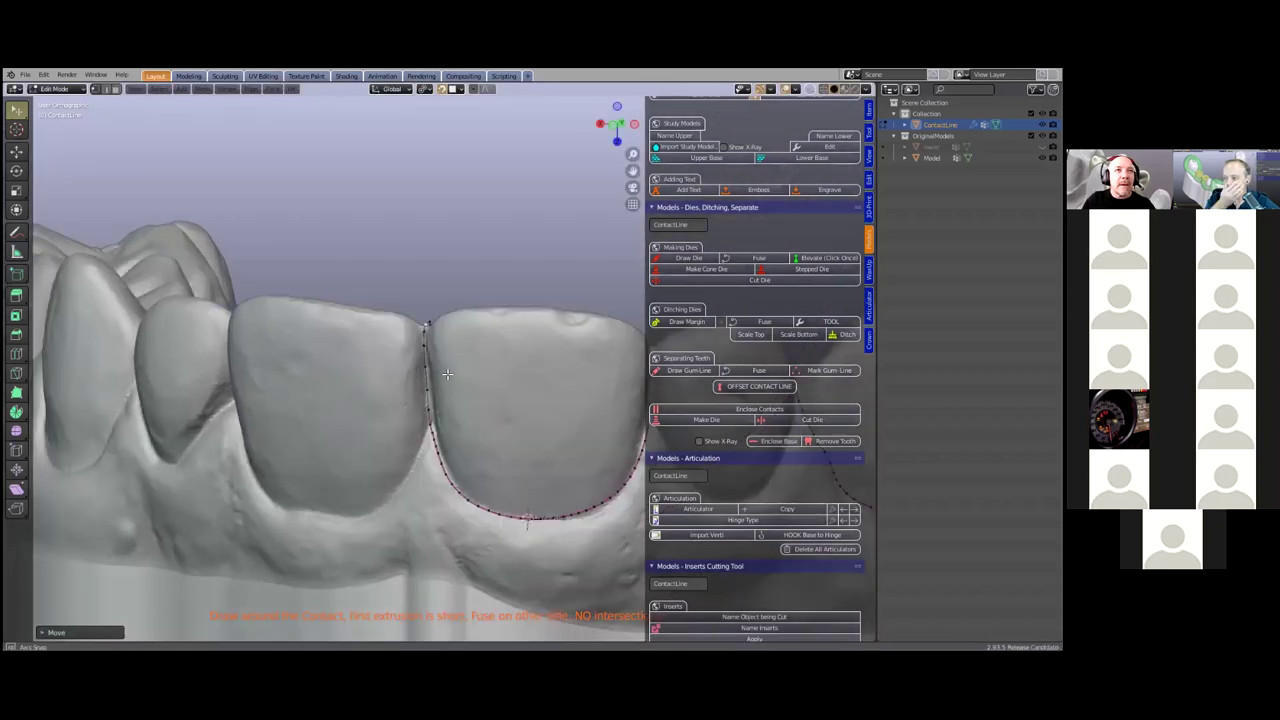
Draw the offset contact line between the central and lateral incisors from the gum-line end up to the incisal edge
{"action": "middle_click_drag", "start_coordinate": [630, 421], "coordinate": [437, 365], "text": "shift"}
{"action": "scroll", "coordinate": [433, 365], "scroll_direction": "up", "scroll_amount": 2}
{"action": "left_click", "coordinate": [531, 397]}
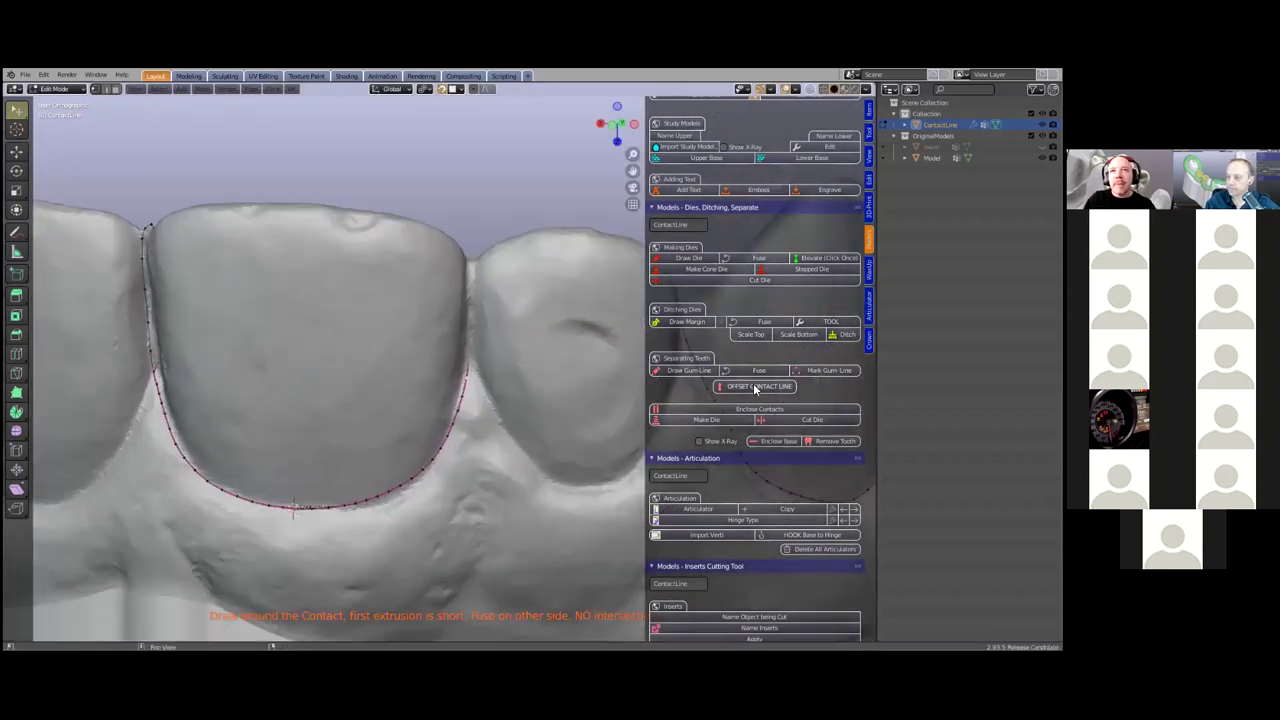
{"action": "key", "text": "e"}
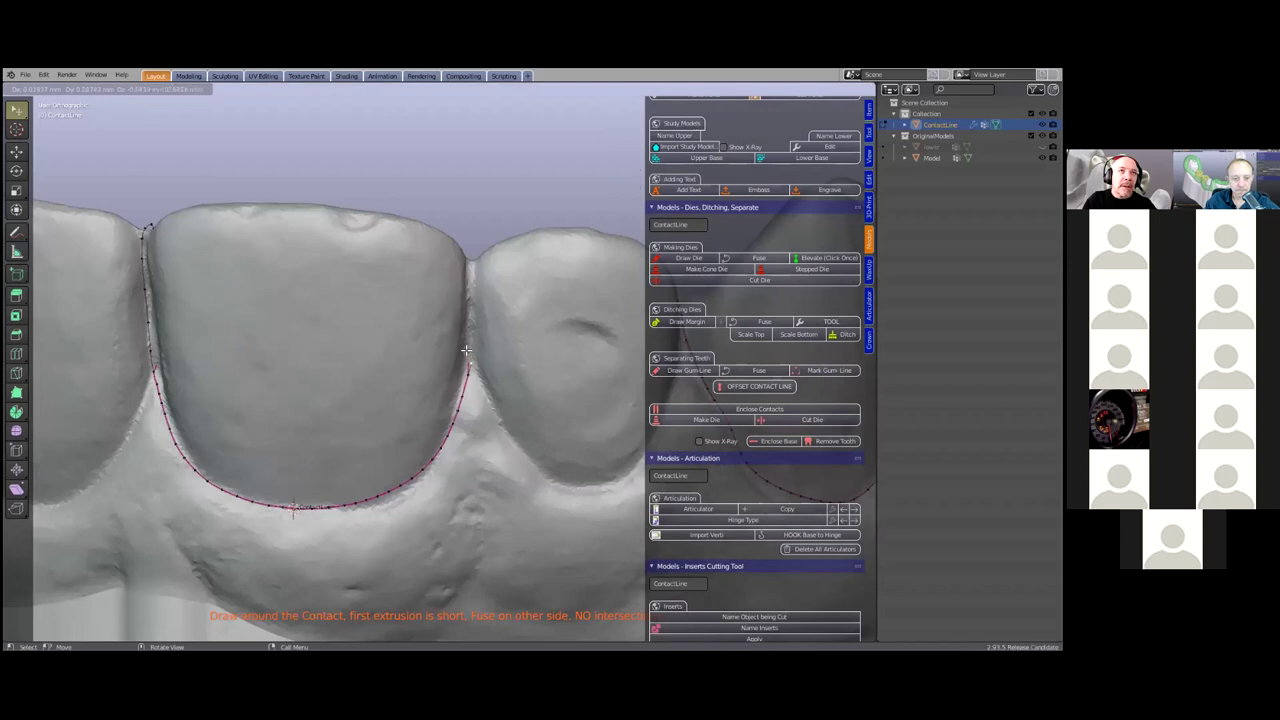
{"action": "left_click", "coordinate": [470, 334]}
{"action": "key", "text": "e"}
{"action": "left_click", "coordinate": [470, 316]}
{"action": "key", "text": "e"}
{"action": "left_click", "coordinate": [470, 298]}
{"action": "key", "text": "e"}
{"action": "left_click", "coordinate": [471, 281]}
{"action": "key", "text": "e"}
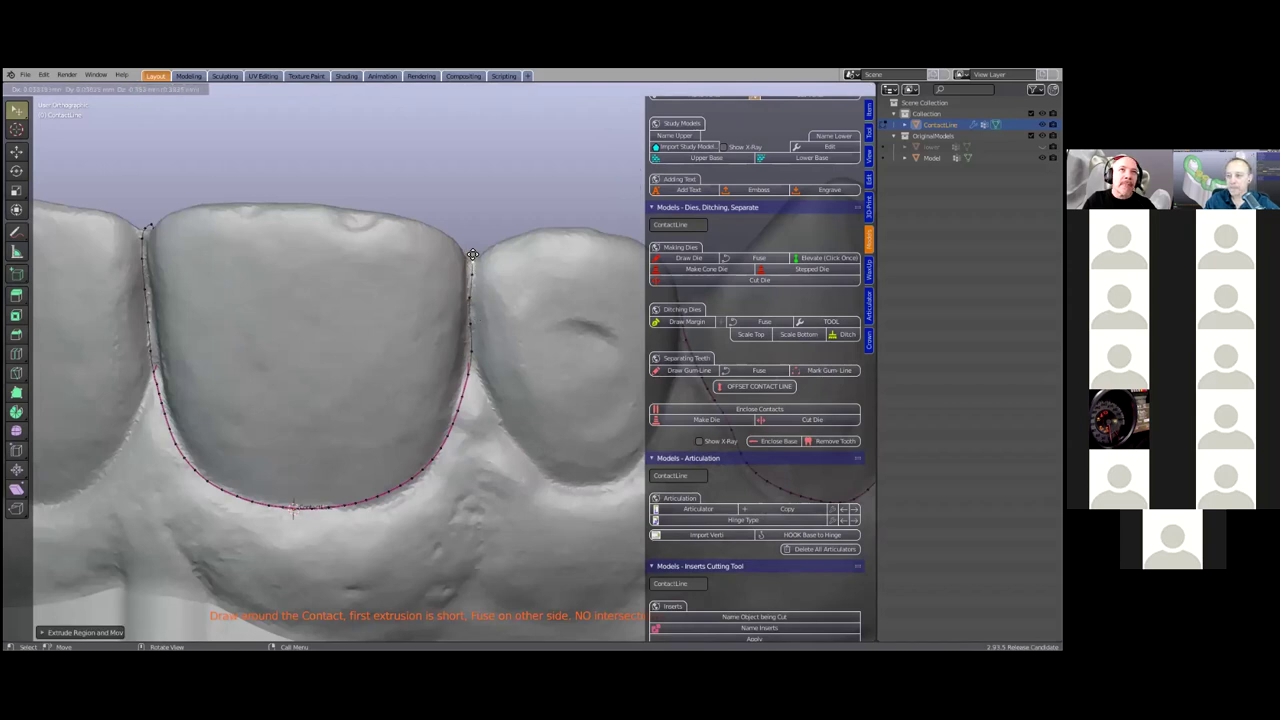
{"action": "left_click", "coordinate": [462, 265]}
Carry the contact line over the incisal edge to the gum line on the inner side and enclose the contacts
{"action": "middle_click_drag", "start_coordinate": [490, 246], "coordinate": [495, 243]}
{"action": "key", "text": "e"}
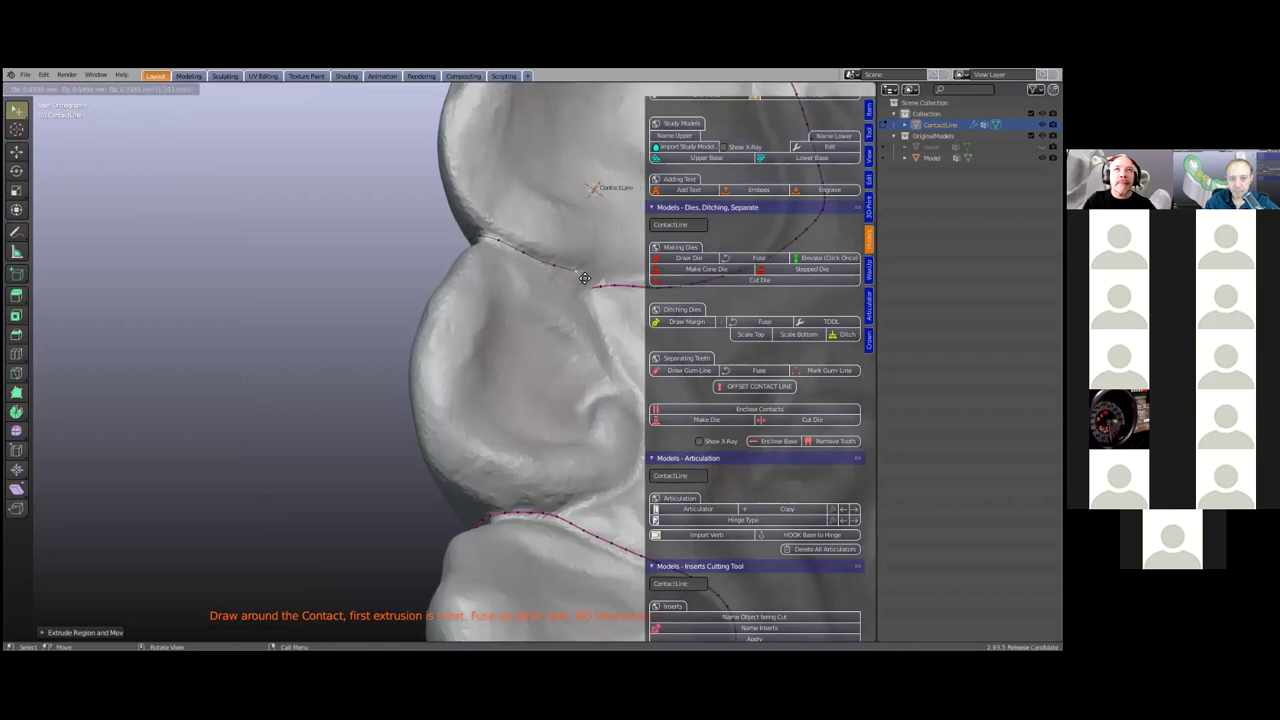
{"action": "left_click", "coordinate": [598, 285]}
{"action": "middle_click_drag", "start_coordinate": [577, 313], "coordinate": [493, 340], "text": "shift"}
{"action": "left_click", "coordinate": [770, 410]}
Make and cut the die, enclose the tooth bases, and remove the marked teeth from the model
{"action": "scroll", "coordinate": [434, 363], "scroll_direction": "down", "scroll_amount": 3}
{"action": "middle_click_drag", "start_coordinate": [529, 338], "coordinate": [673, 422]}
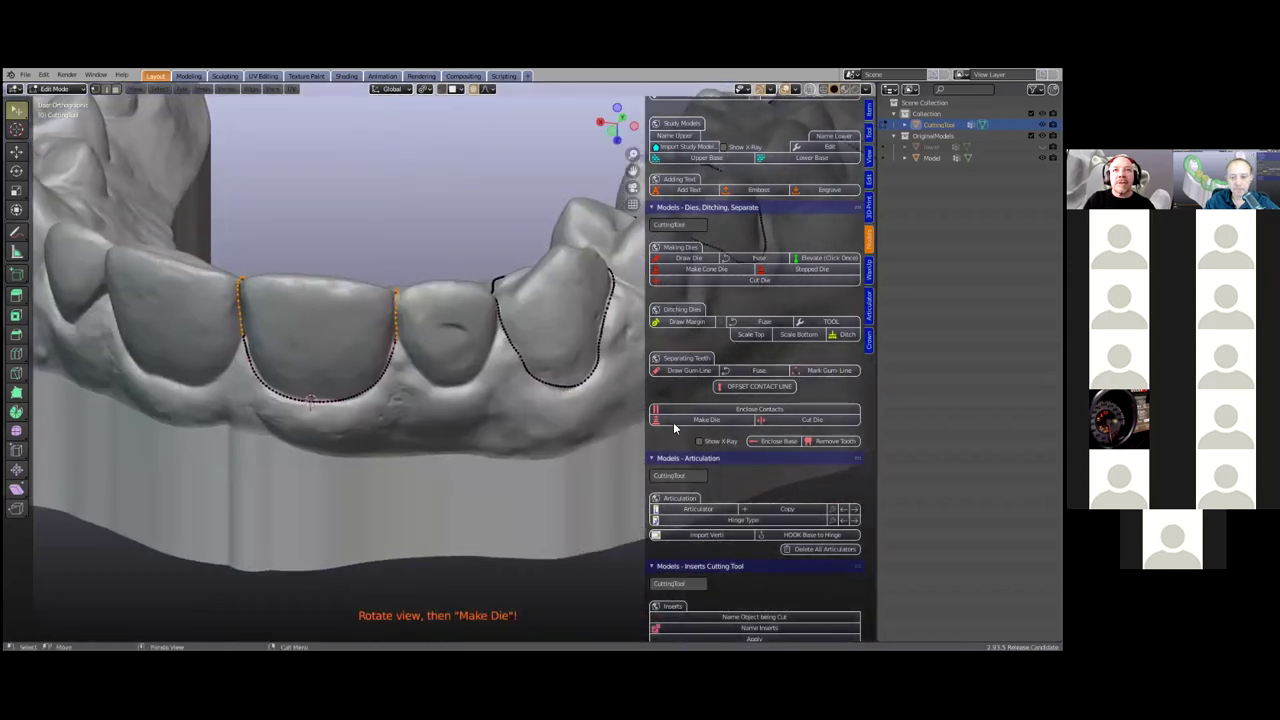
{"action": "left_click", "coordinate": [776, 441]}
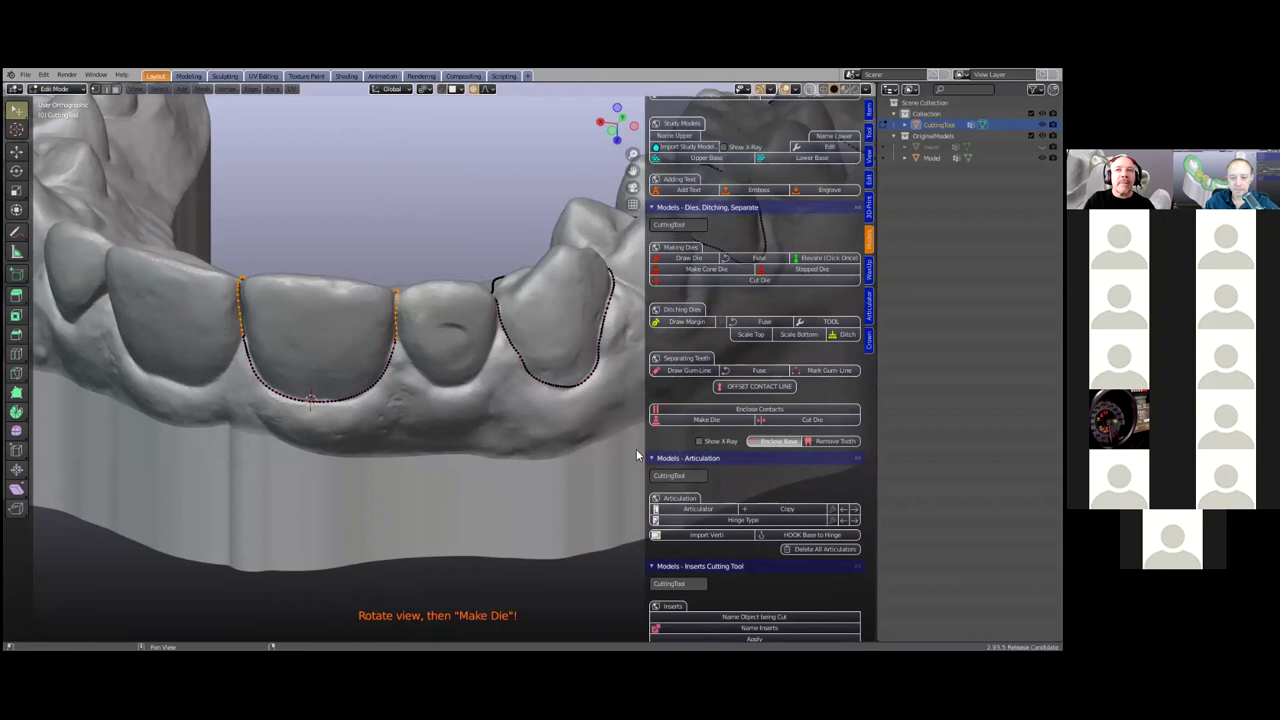
{"action": "scroll", "coordinate": [563, 426], "scroll_direction": "down", "scroll_amount": 2}
{"action": "middle_click_drag", "start_coordinate": [563, 426], "coordinate": [595, 385]}
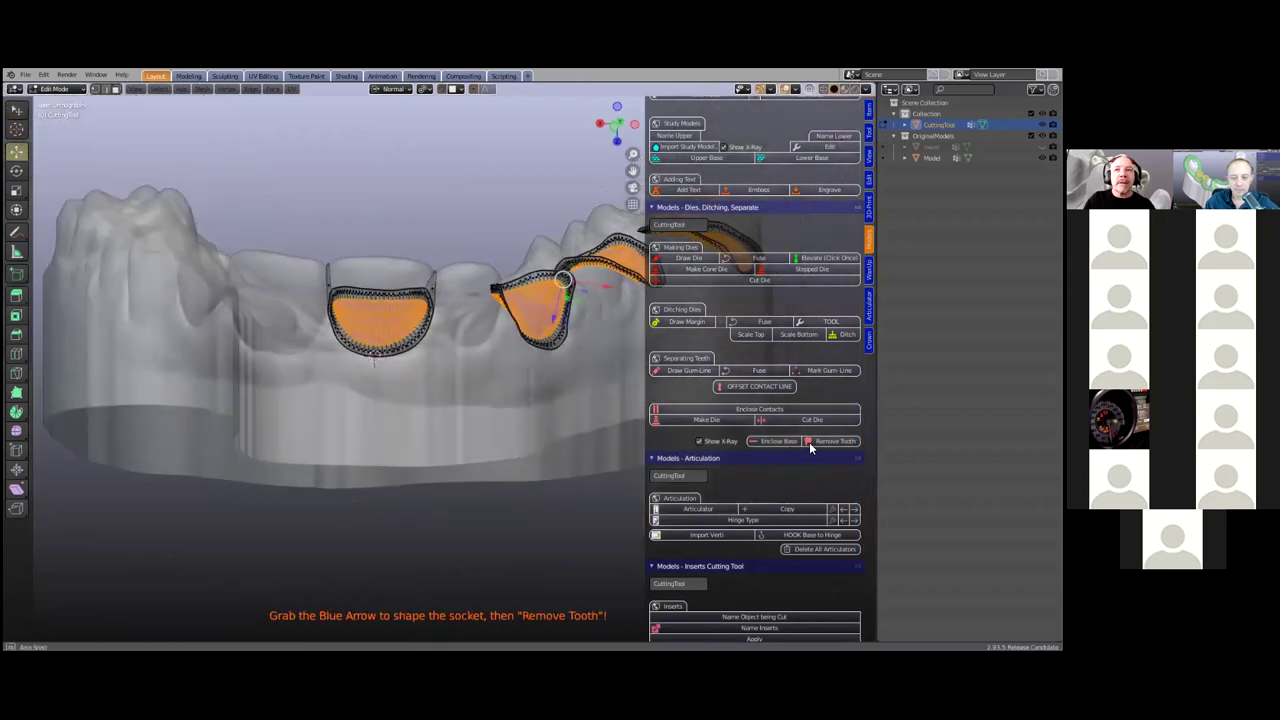
{"action": "left_click", "coordinate": [820, 441]}
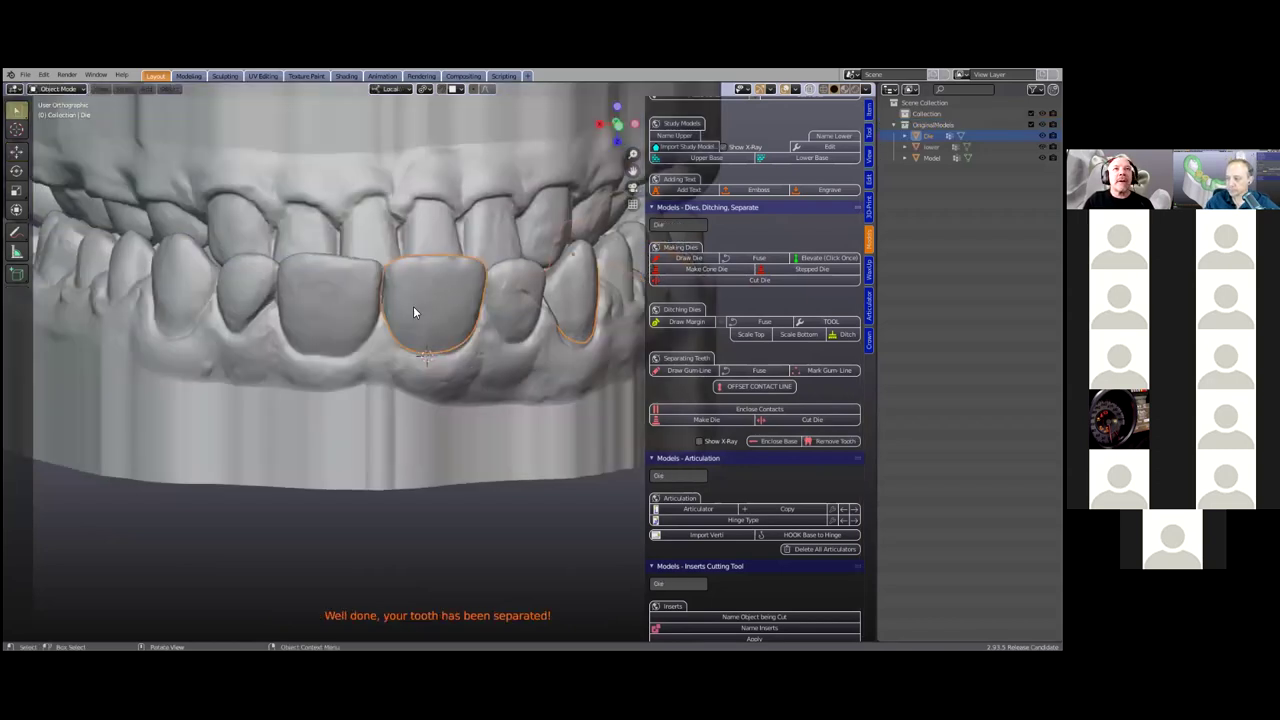
Hide the opposing jaw model above the separated teeth
{"action": "scroll", "coordinate": [413, 306], "scroll_direction": "down", "scroll_amount": 5}
{"action": "left_click", "coordinate": [416, 261]}
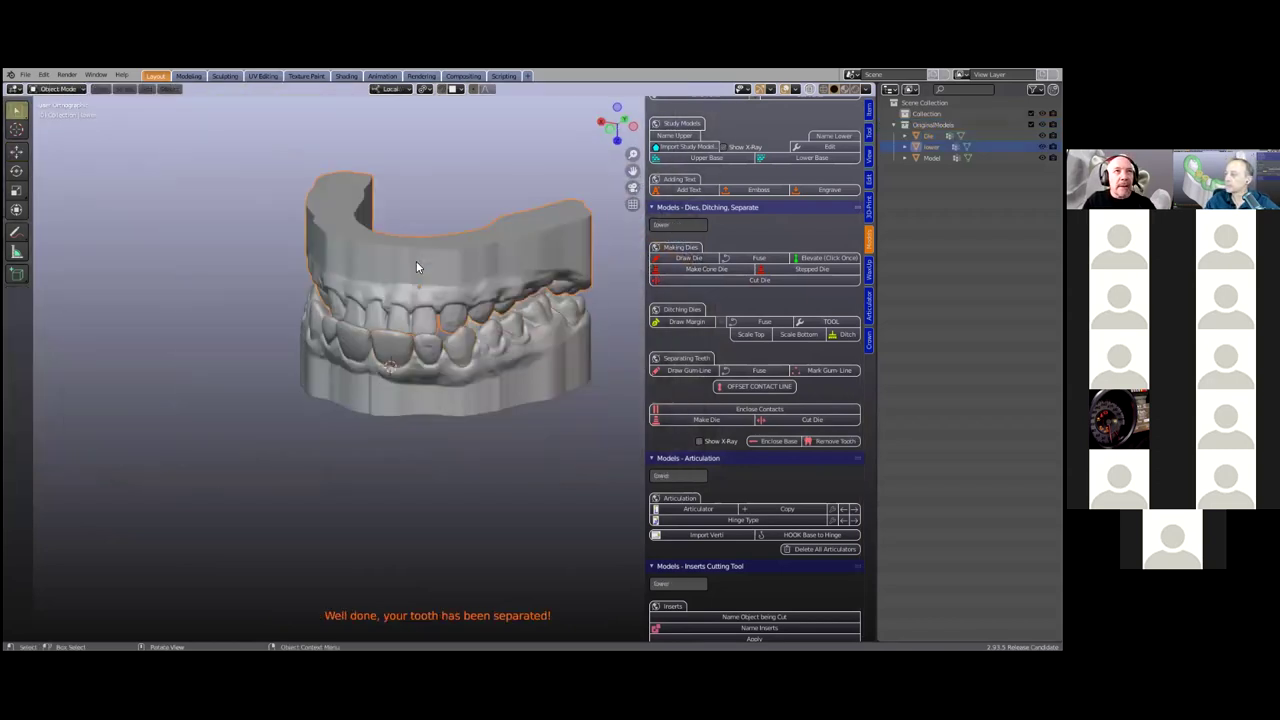
{"action": "key", "text": "h"}
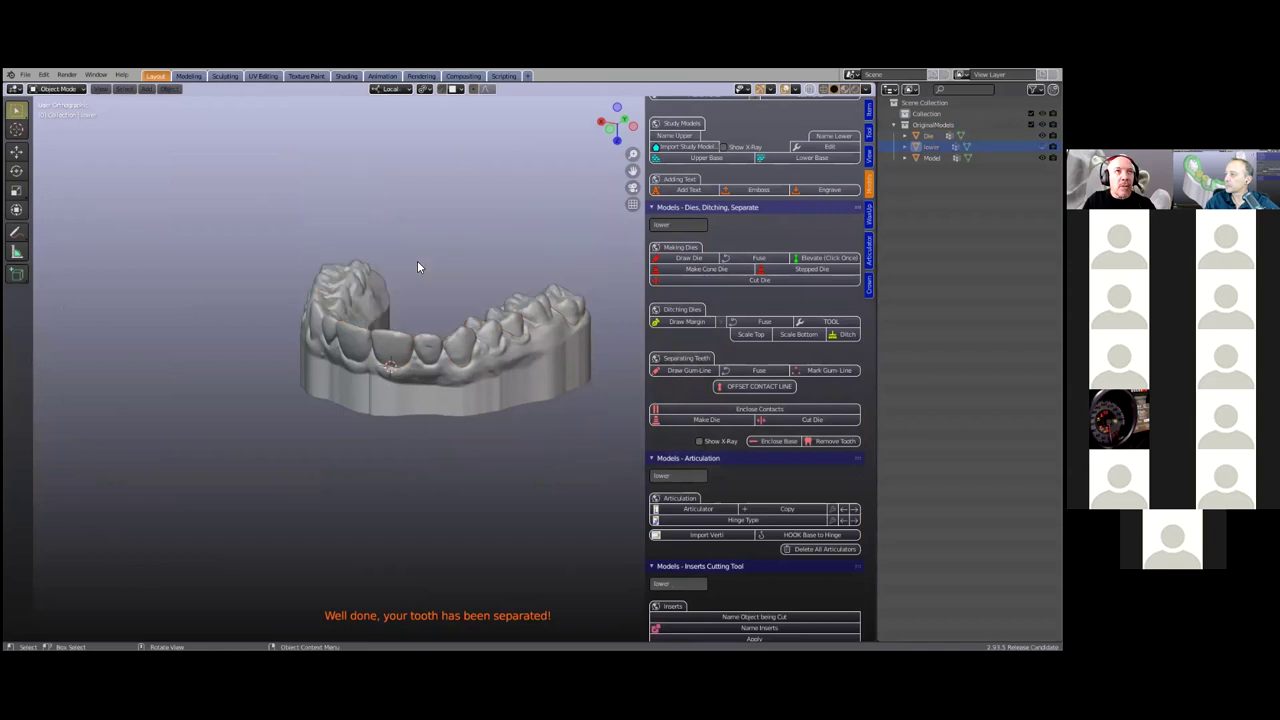
Move the separated teeth into a new collection named upperteeth
{"action": "left_click", "coordinate": [401, 344]}
{"action": "scroll", "coordinate": [416, 345], "scroll_direction": "up", "scroll_amount": 3}
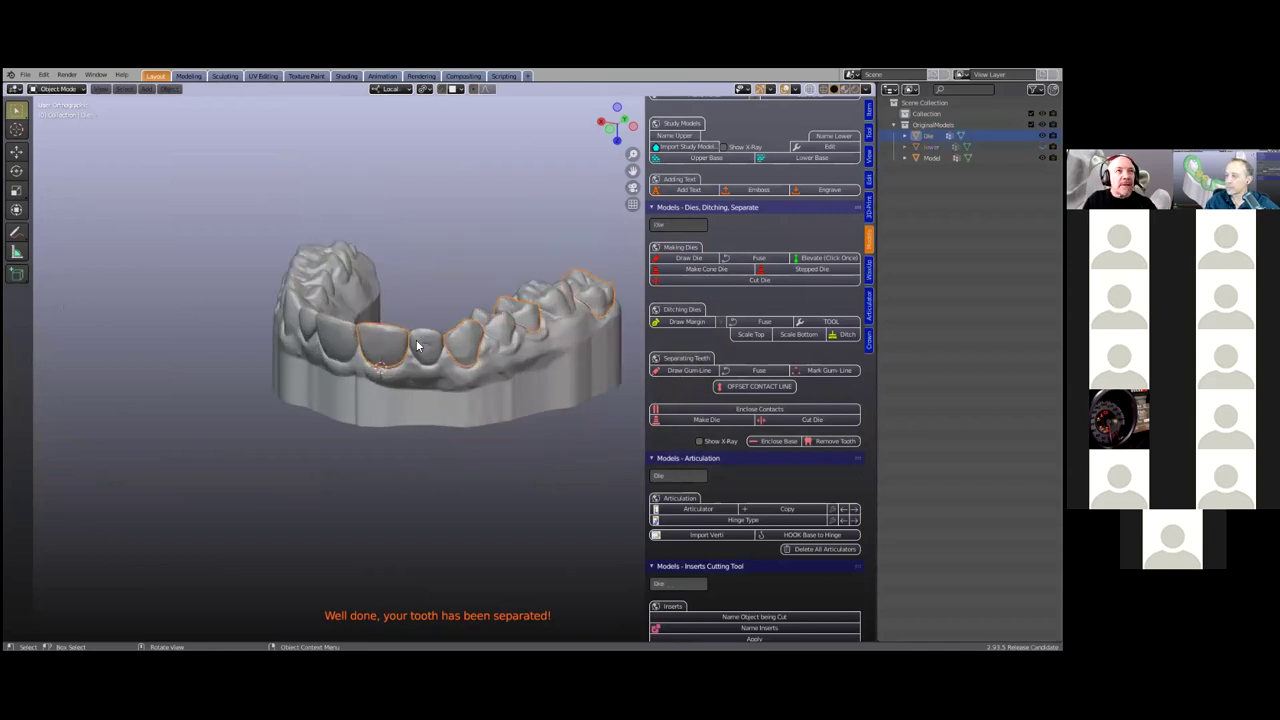
{"action": "scroll", "coordinate": [373, 345], "scroll_direction": "up", "scroll_amount": 2}
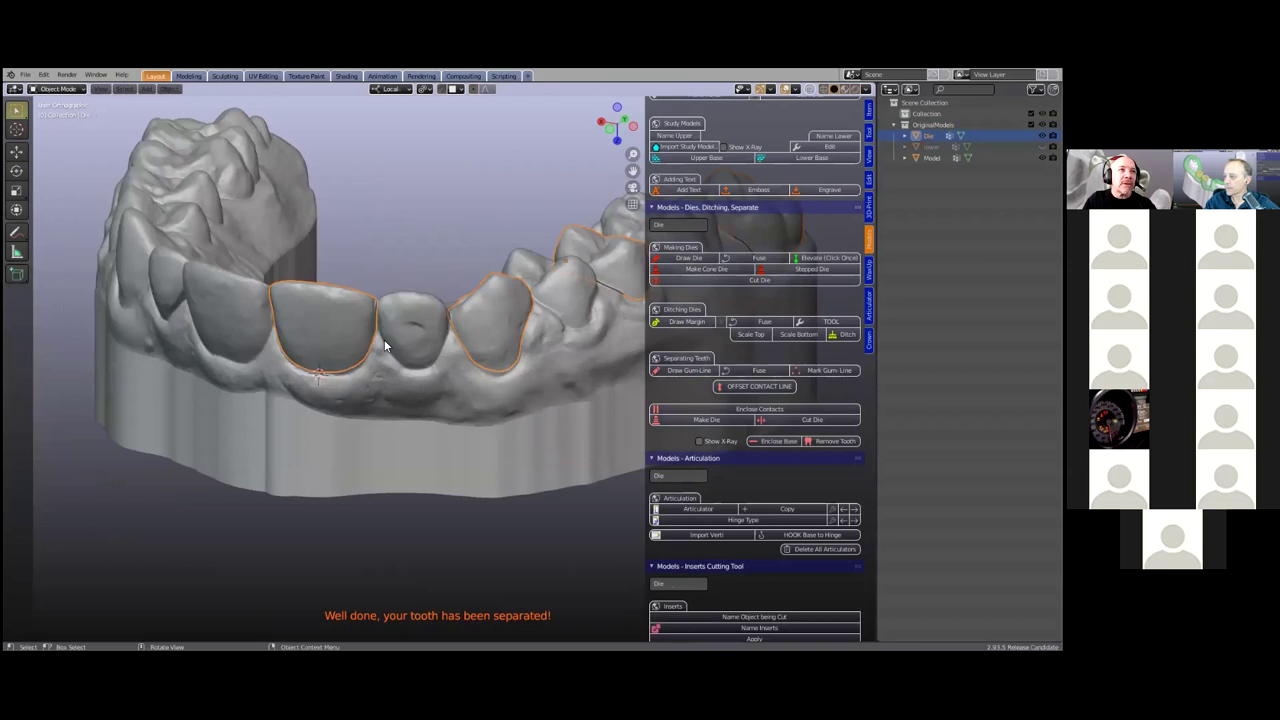
{"action": "scroll", "coordinate": [384, 339], "scroll_direction": "up", "scroll_amount": 1}
{"action": "key", "text": "m"}
{"action": "left_click", "coordinate": [384, 339]}
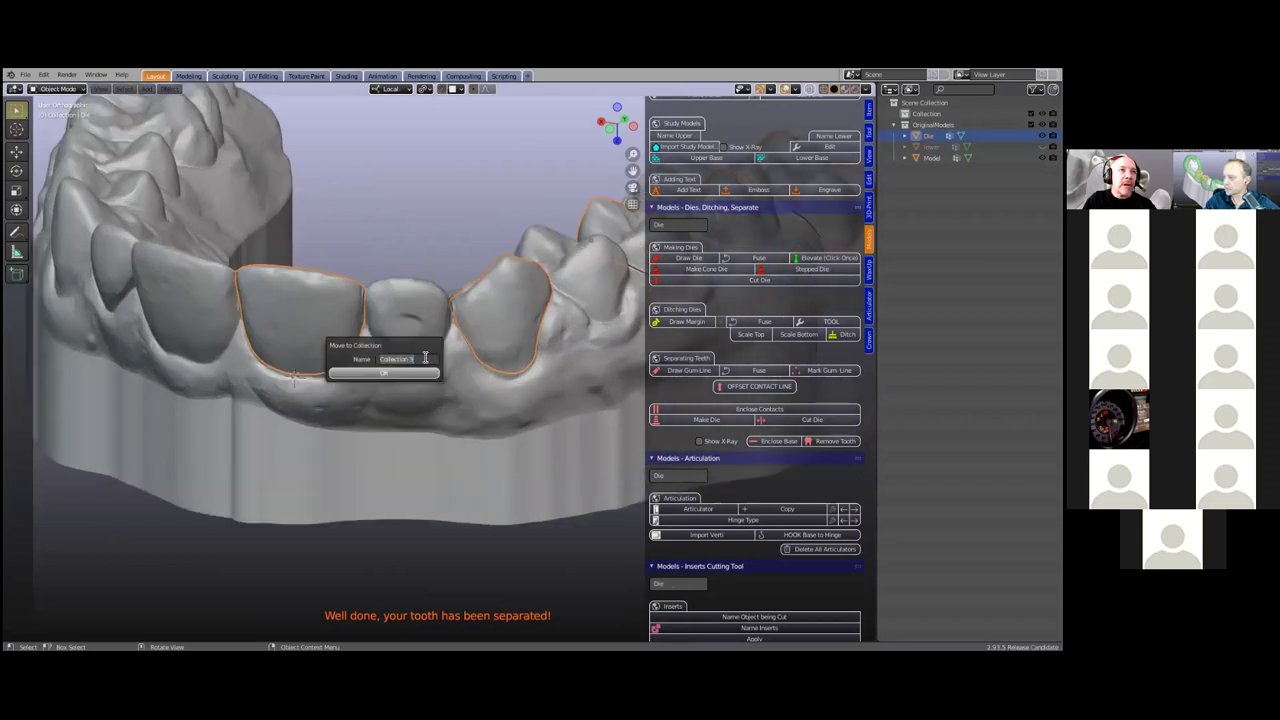
{"action": "type", "text": "d"}
{"action": "type", "text": "per"}
{"action": "type", "text": "teeth"}
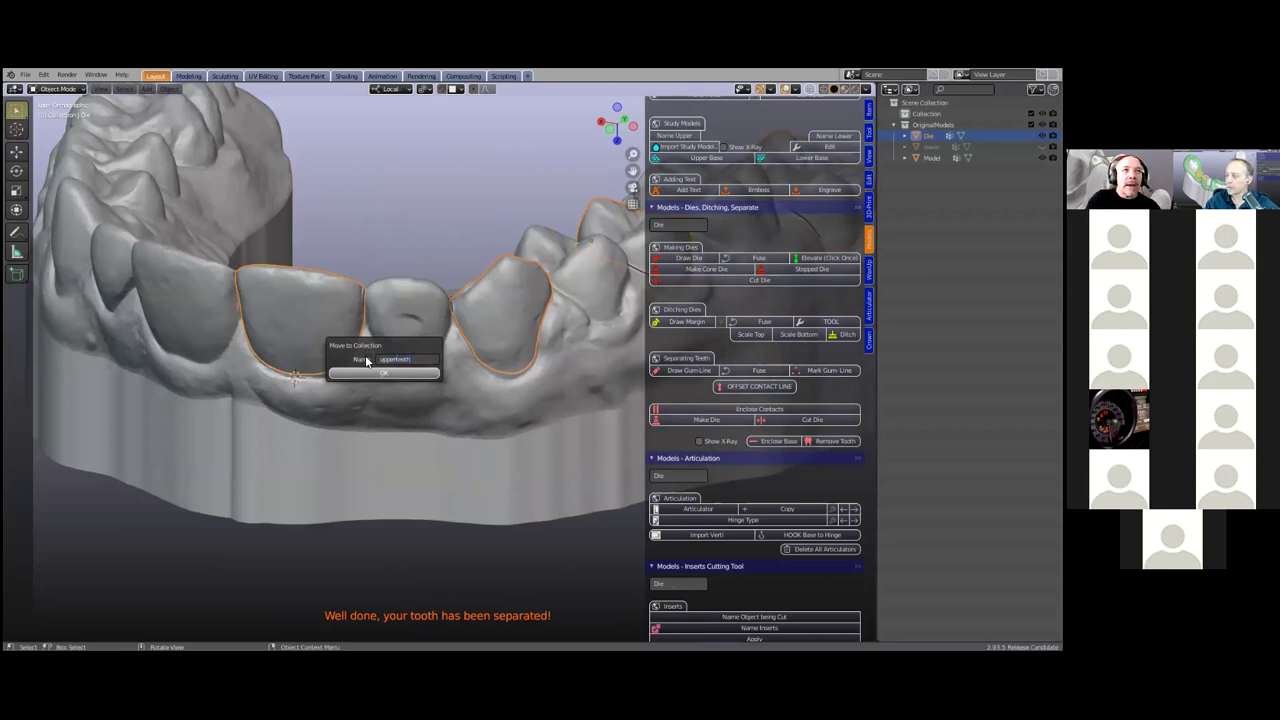
{"action": "left_click", "coordinate": [396, 372]}
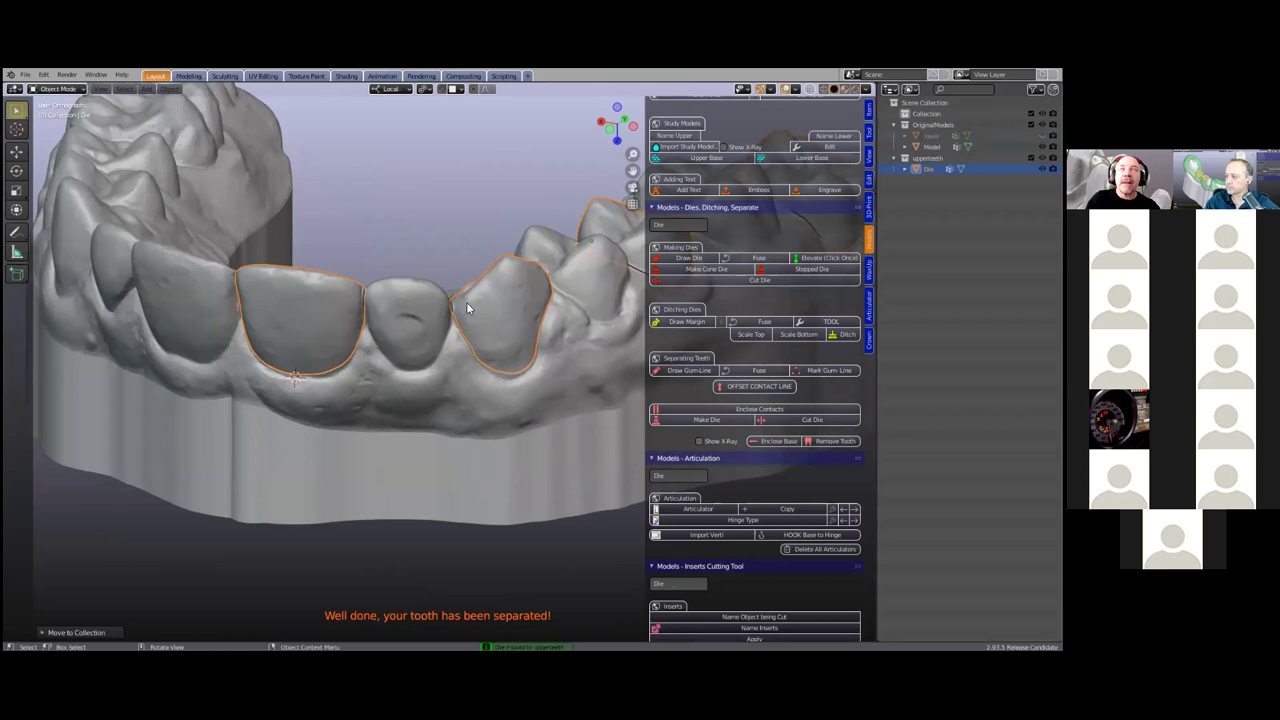
Add the viewport visibility toggle to the outliner and hide the upperteeth collection to expose the sockets
{"action": "left_click", "coordinate": [1035, 89]}
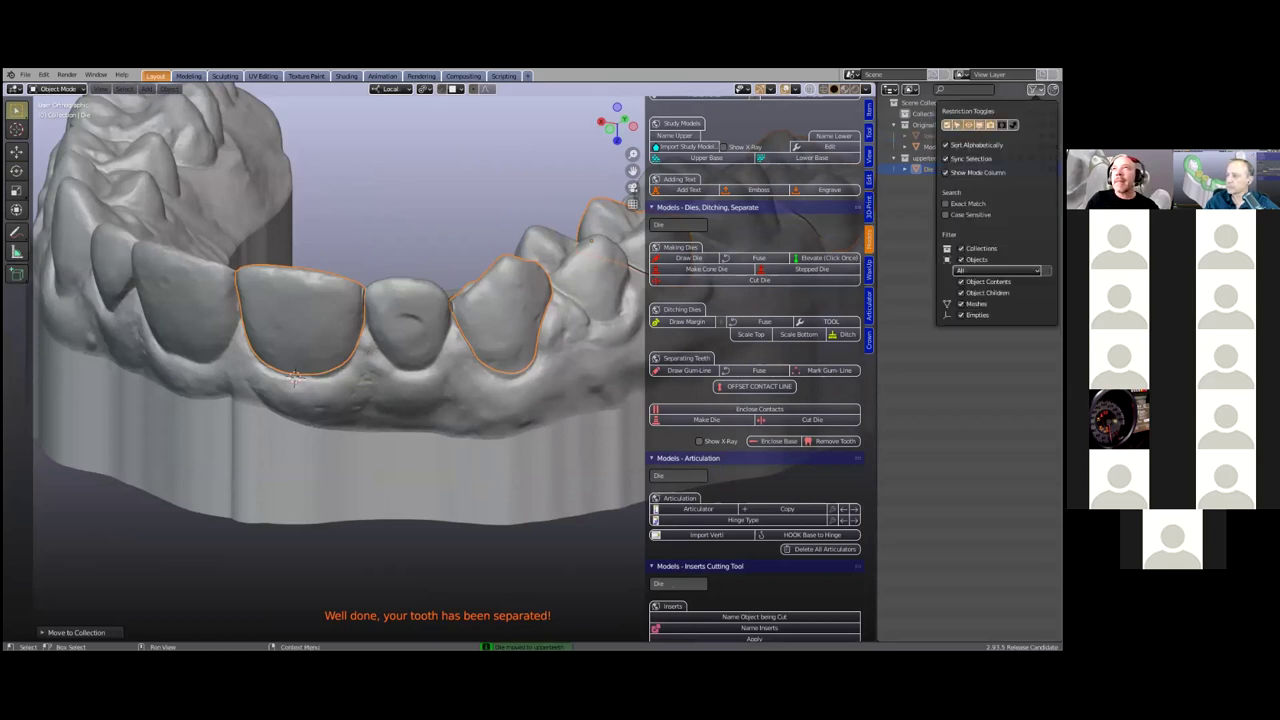
{"action": "left_click", "coordinate": [1042, 158]}
{"action": "middle_click_drag", "start_coordinate": [470, 314], "coordinate": [193, 119]}
{"action": "middle_click_drag", "start_coordinate": [532, 347], "coordinate": [376, 317]}
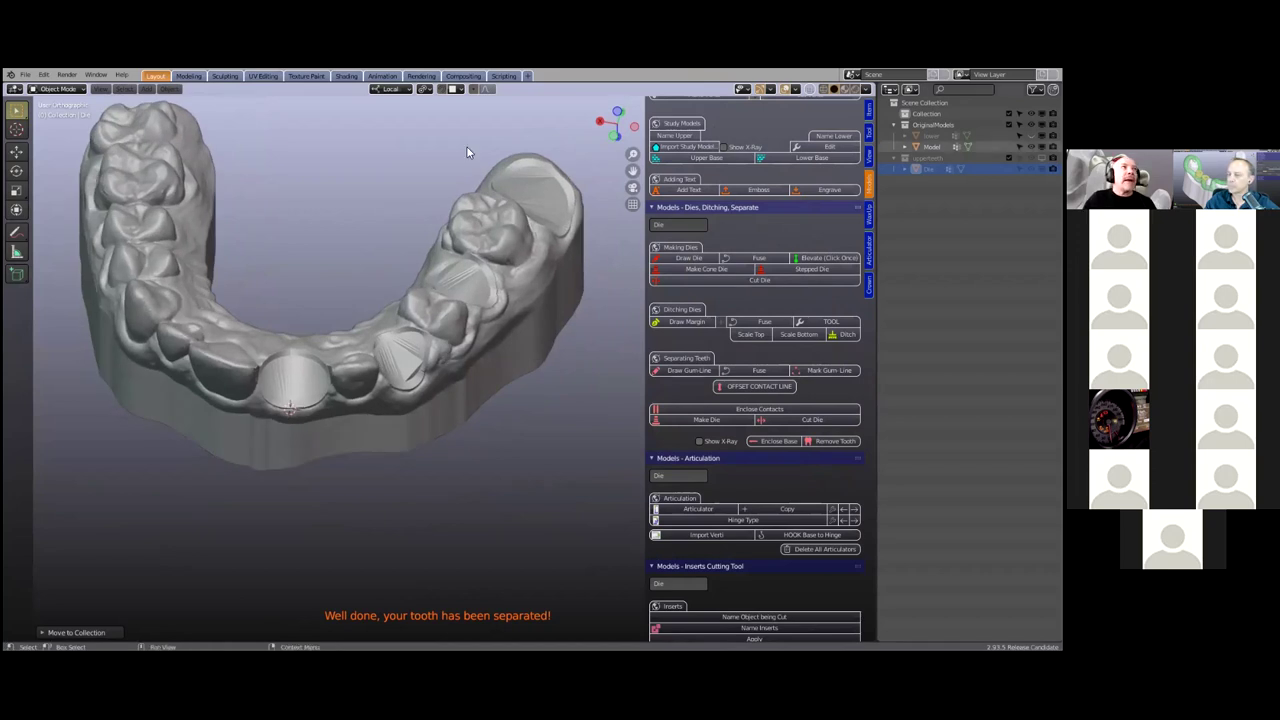
Open the prepared file with both jaws' teeth already separated, discarding the changes to Models_Bases.blend
{"action": "left_click", "coordinate": [30, 77]}
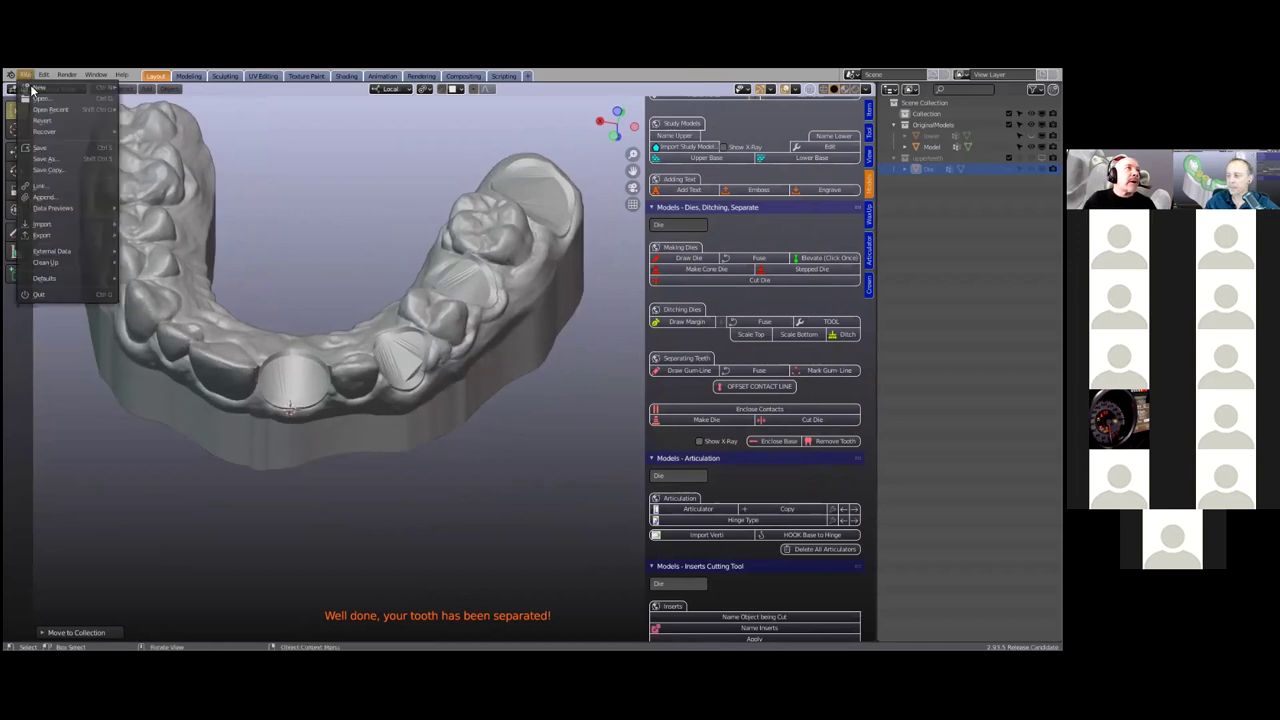
{"action": "left_click", "coordinate": [49, 96]}
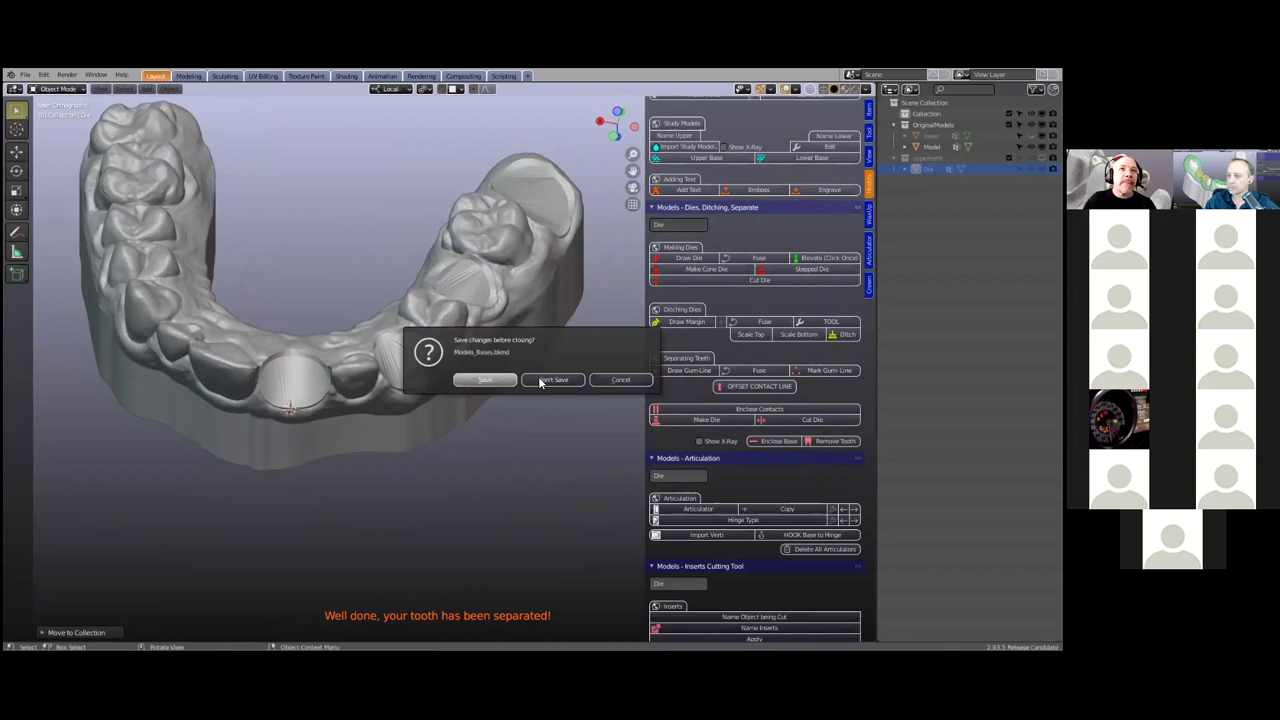
{"action": "left_click", "coordinate": [545, 380]}
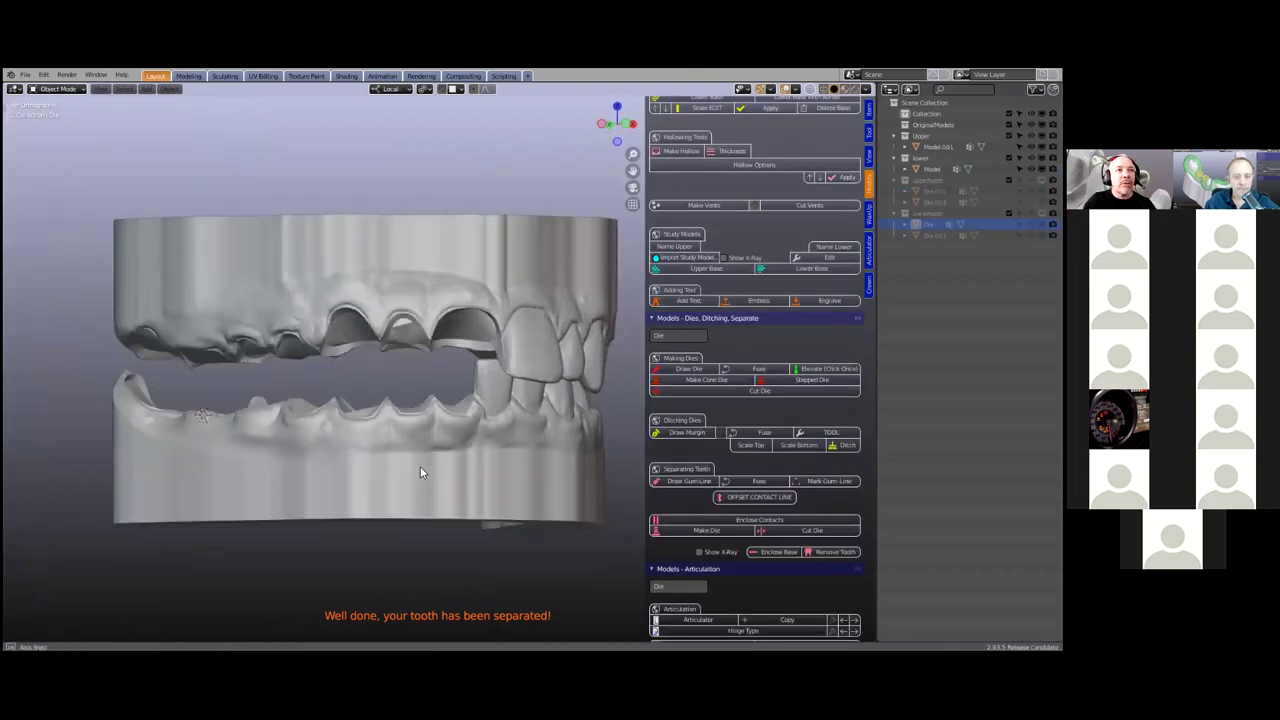
Toggle the upperteeth and lowerteeth collections on and off to compare the jaws with and without their separated teeth
{"action": "middle_click_drag", "start_coordinate": [420, 466], "coordinate": [445, 396]}
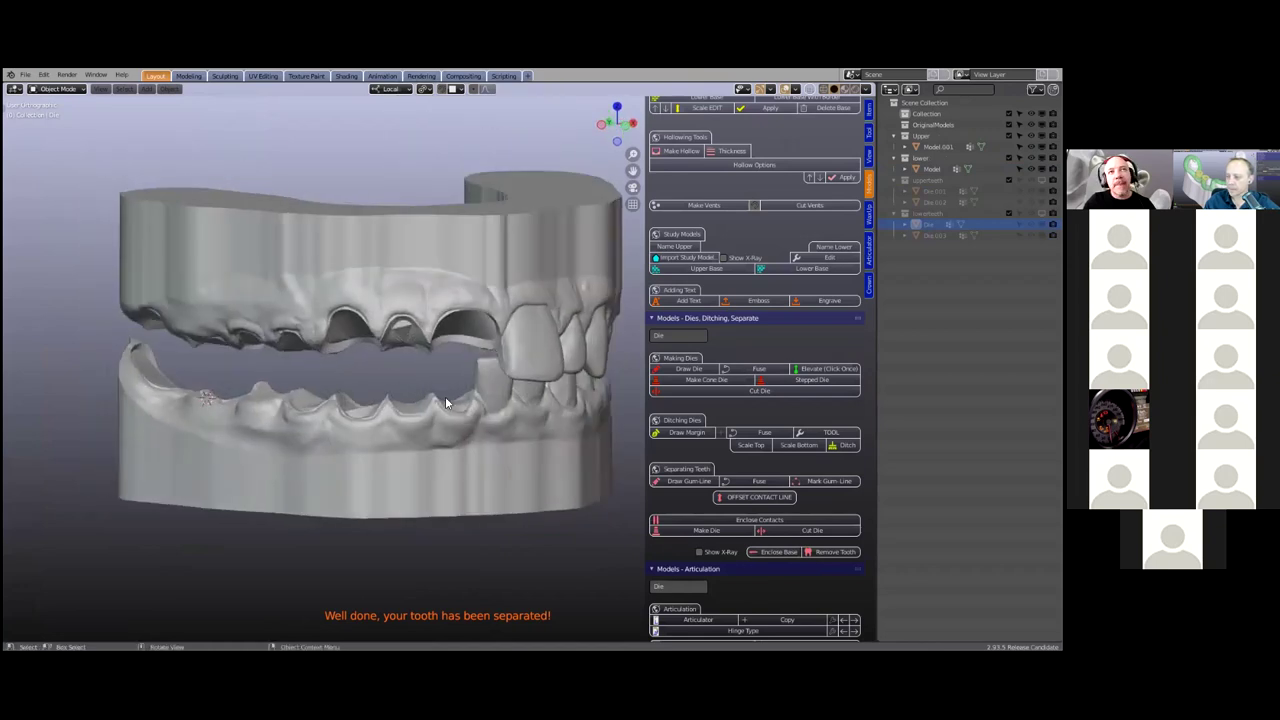
{"action": "scroll", "coordinate": [445, 396], "scroll_direction": "up", "scroll_amount": 3}
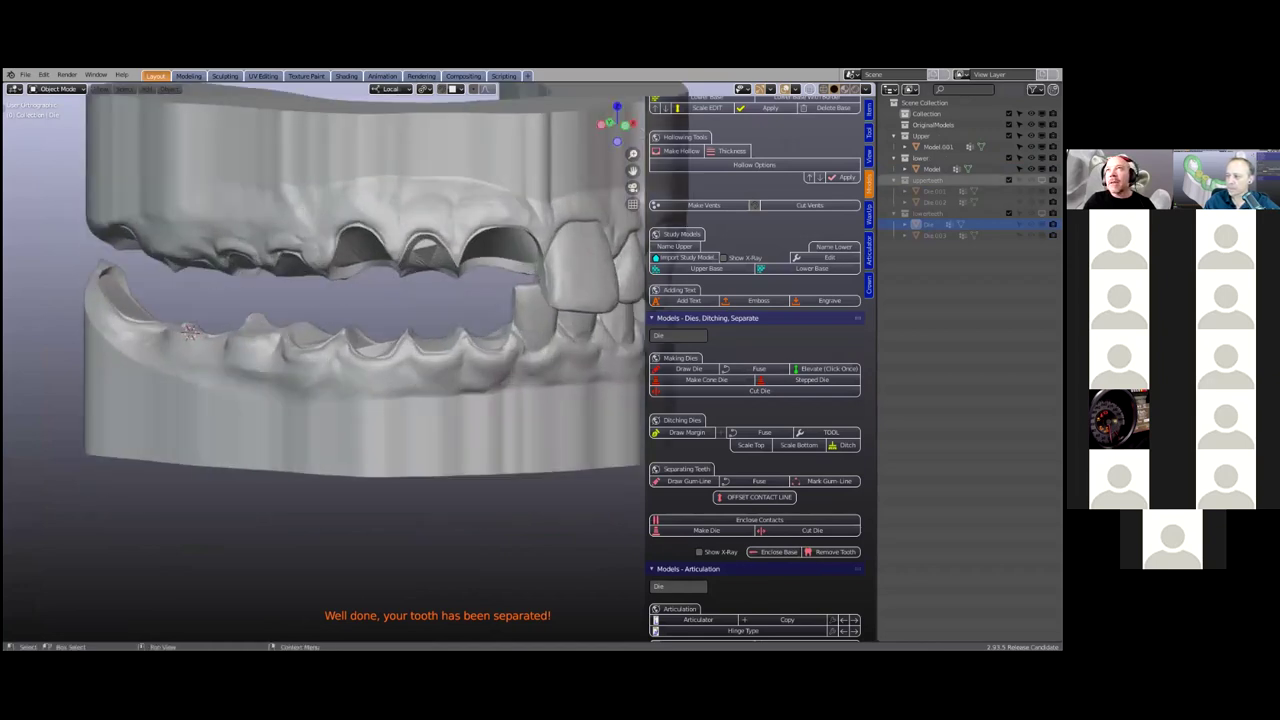
{"action": "left_click", "coordinate": [1041, 180]}
{"action": "left_click", "coordinate": [1041, 180]}
{"action": "left_click", "coordinate": [1041, 180]}
{"action": "left_click", "coordinate": [1041, 180]}
{"action": "key", "text": "alt+h"}
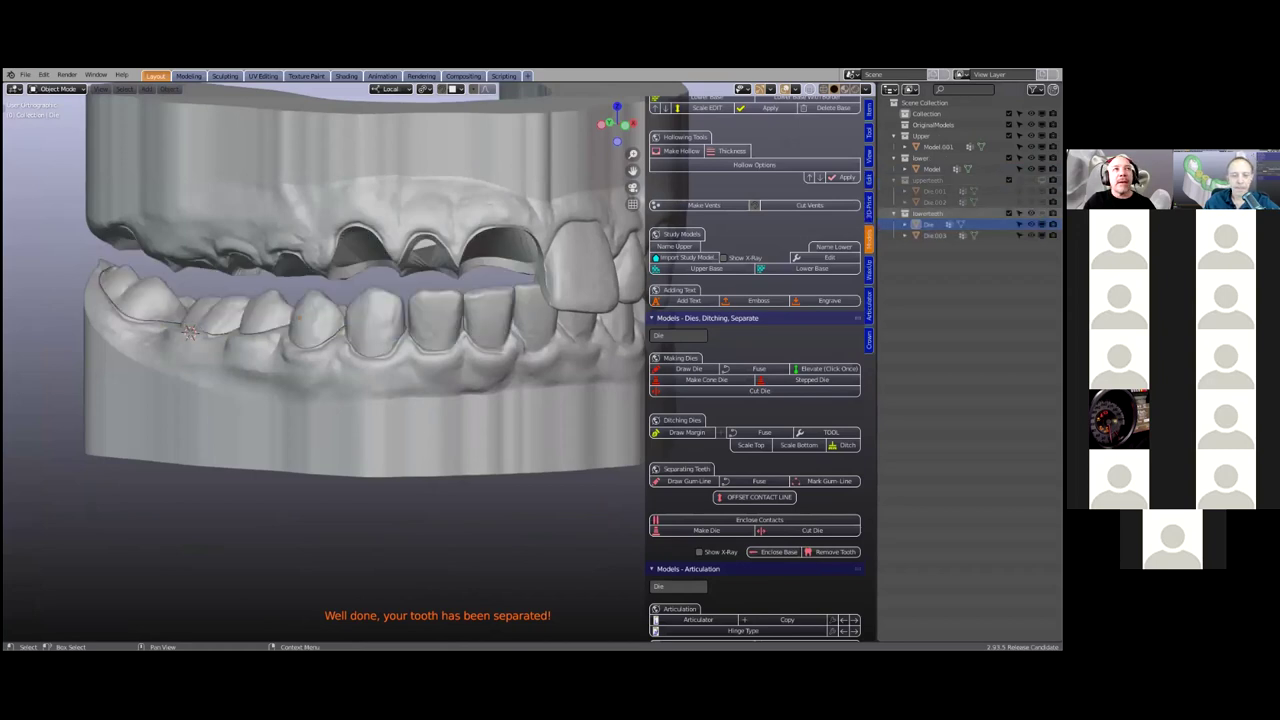
{"action": "key", "text": "h"}
{"action": "key", "text": "alt+h"}
{"action": "key", "text": "h"}
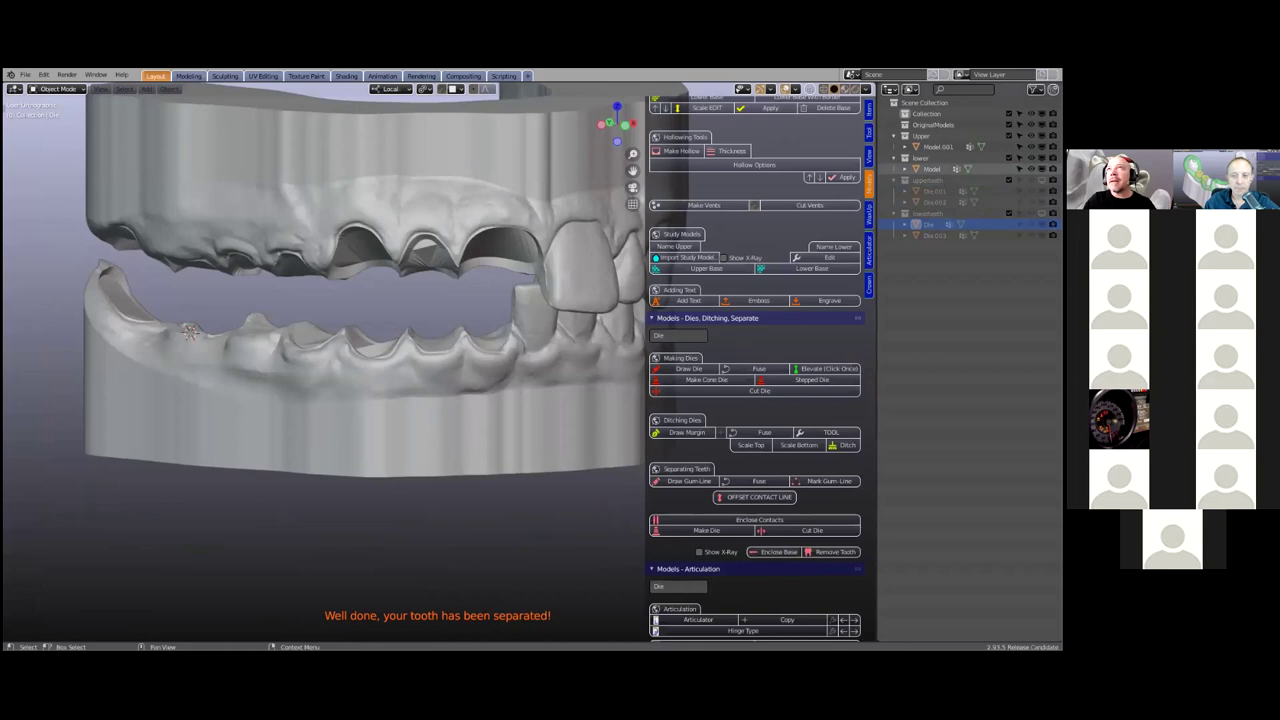
Hide the Upper and lower jaw collections and show only the upperteeth and lowerteeth collections
{"action": "key", "text": "h"}
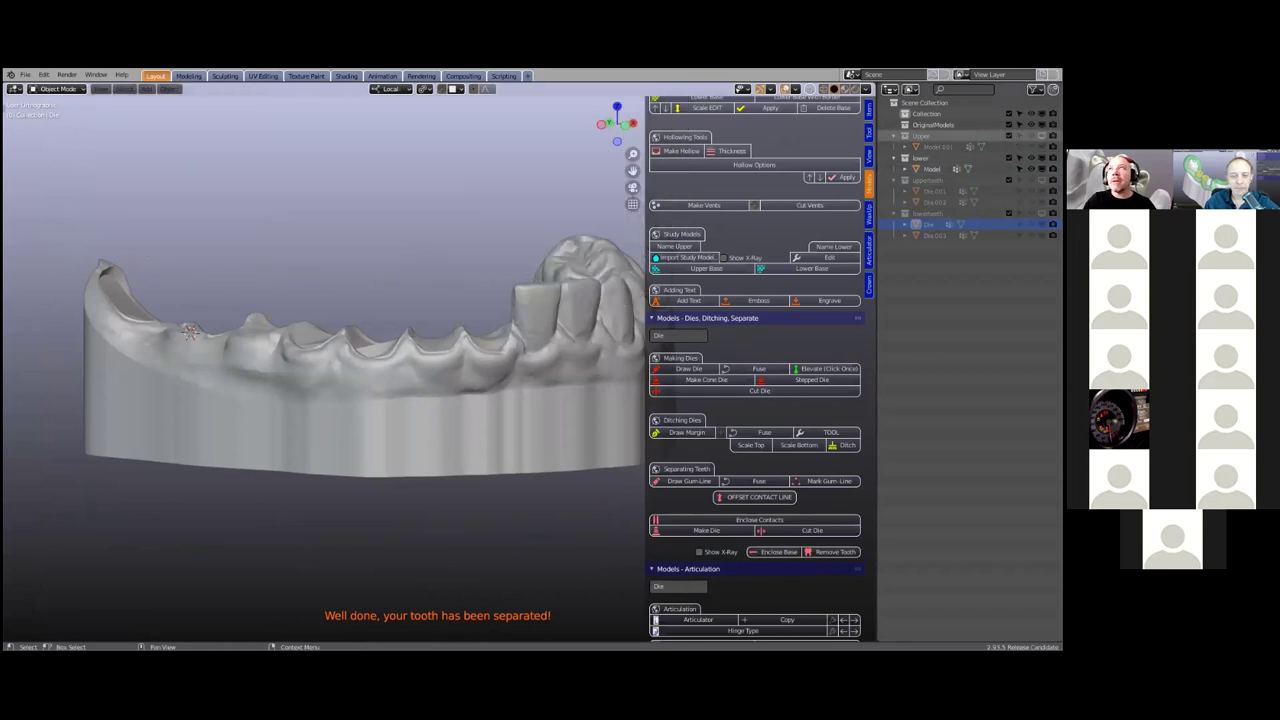
{"action": "left_click", "coordinate": [1041, 158]}
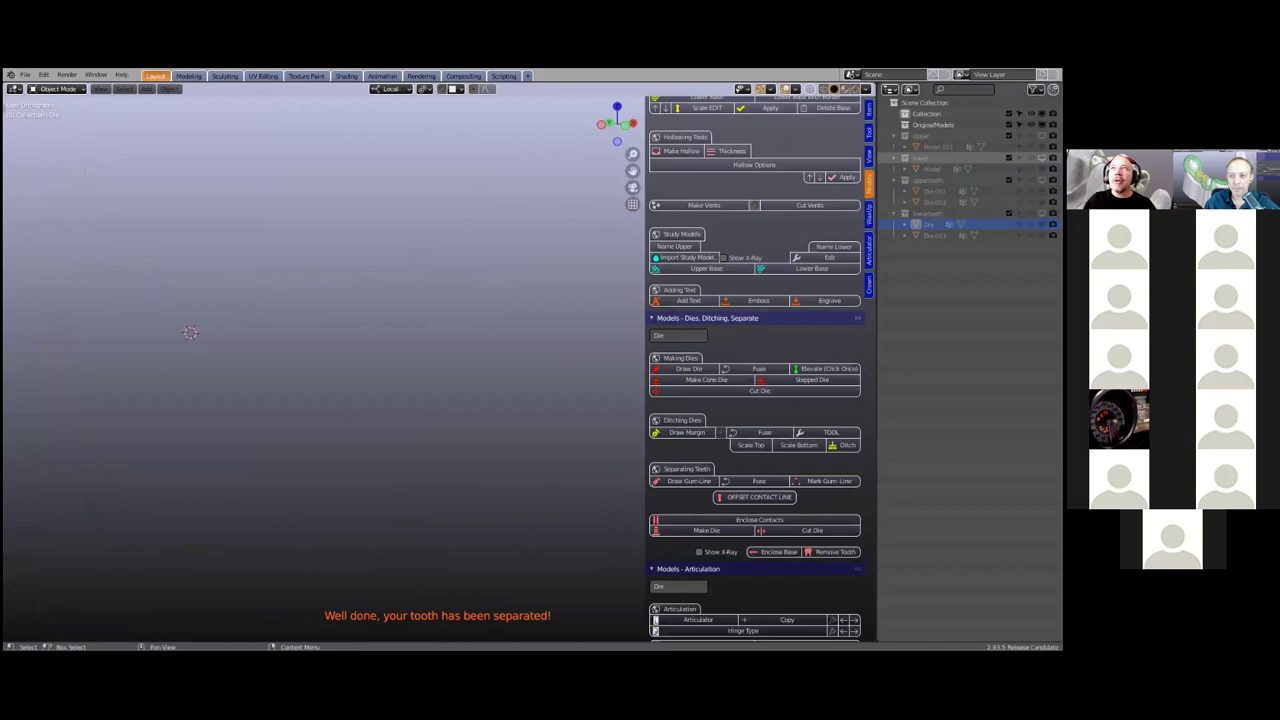
{"action": "left_click", "coordinate": [1041, 180]}
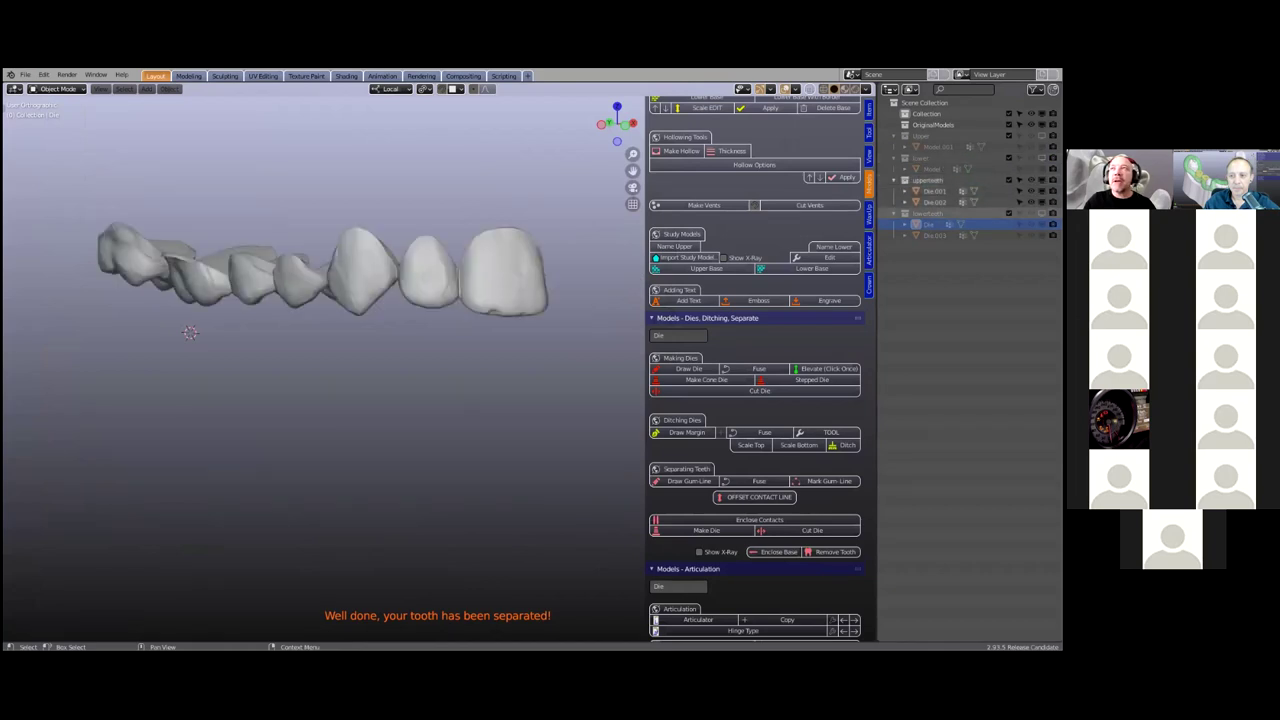
{"action": "left_click", "coordinate": [1031, 213]}
{"action": "middle_click_drag", "start_coordinate": [397, 304], "coordinate": [662, 316]}
{"action": "scroll", "coordinate": [400, 300], "scroll_direction": "up", "scroll_amount": 1}
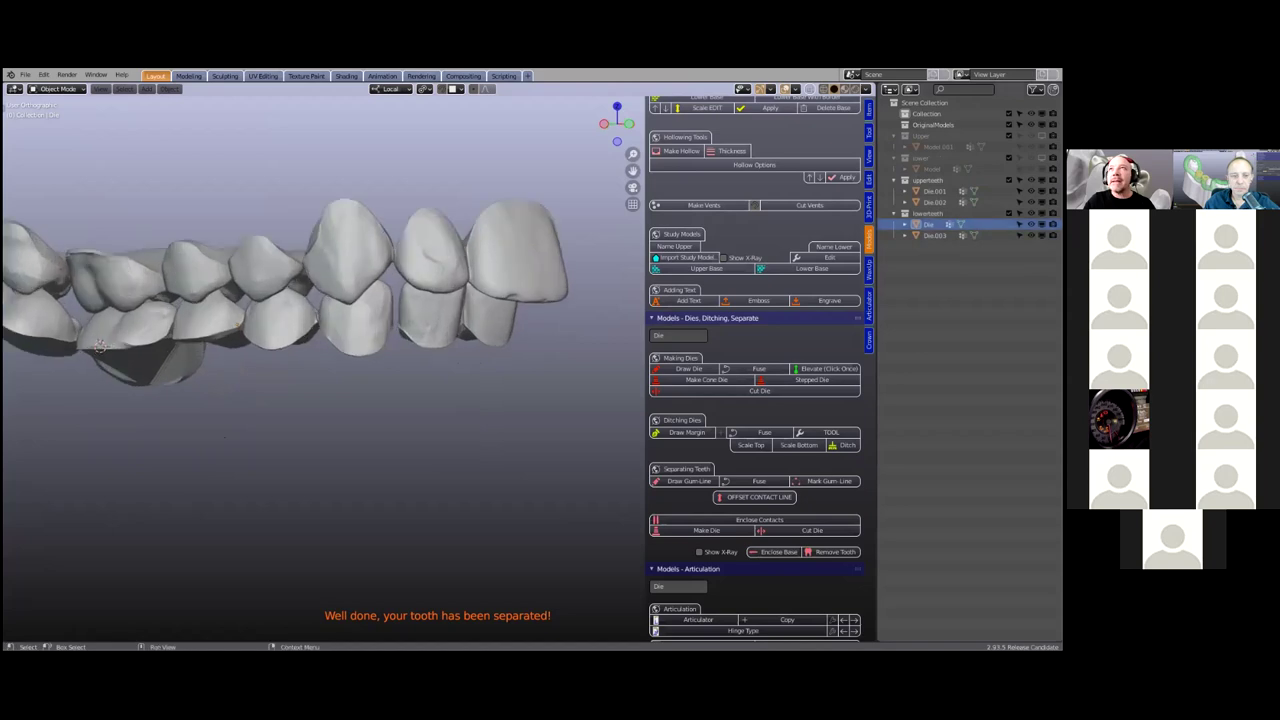
Hide the lowerteeth collection and select the Die.001 group of upper teeth, examining their undersides
{"action": "left_click", "coordinate": [1031, 213]}
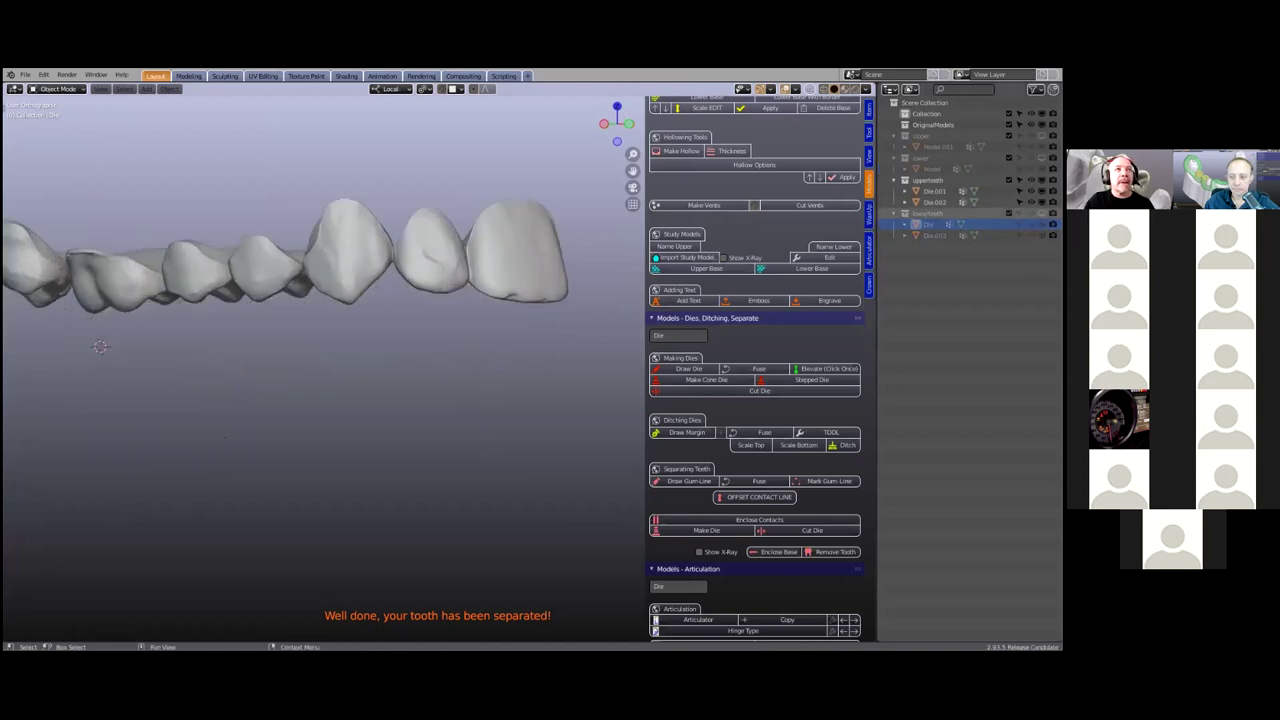
{"action": "middle_click_drag", "start_coordinate": [424, 334], "coordinate": [439, 452]}
{"action": "left_click", "coordinate": [439, 452]}
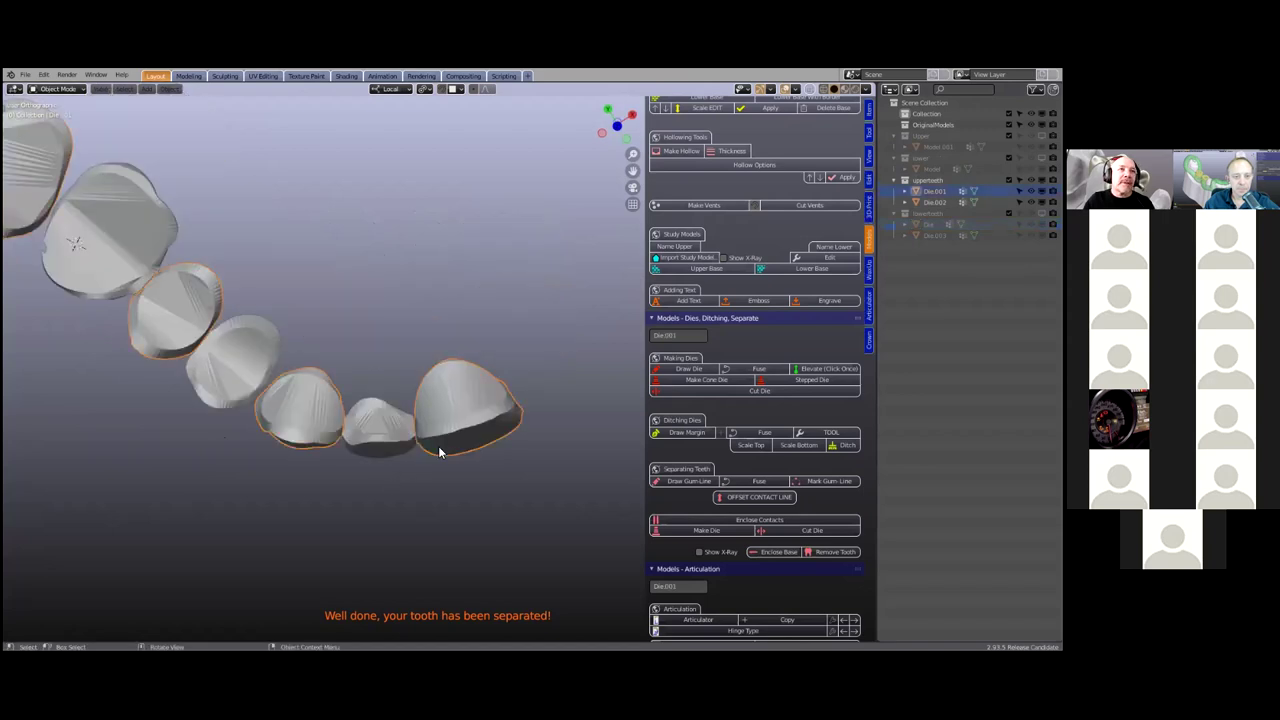
{"action": "scroll", "coordinate": [450, 435], "scroll_direction": "up", "scroll_amount": 8}
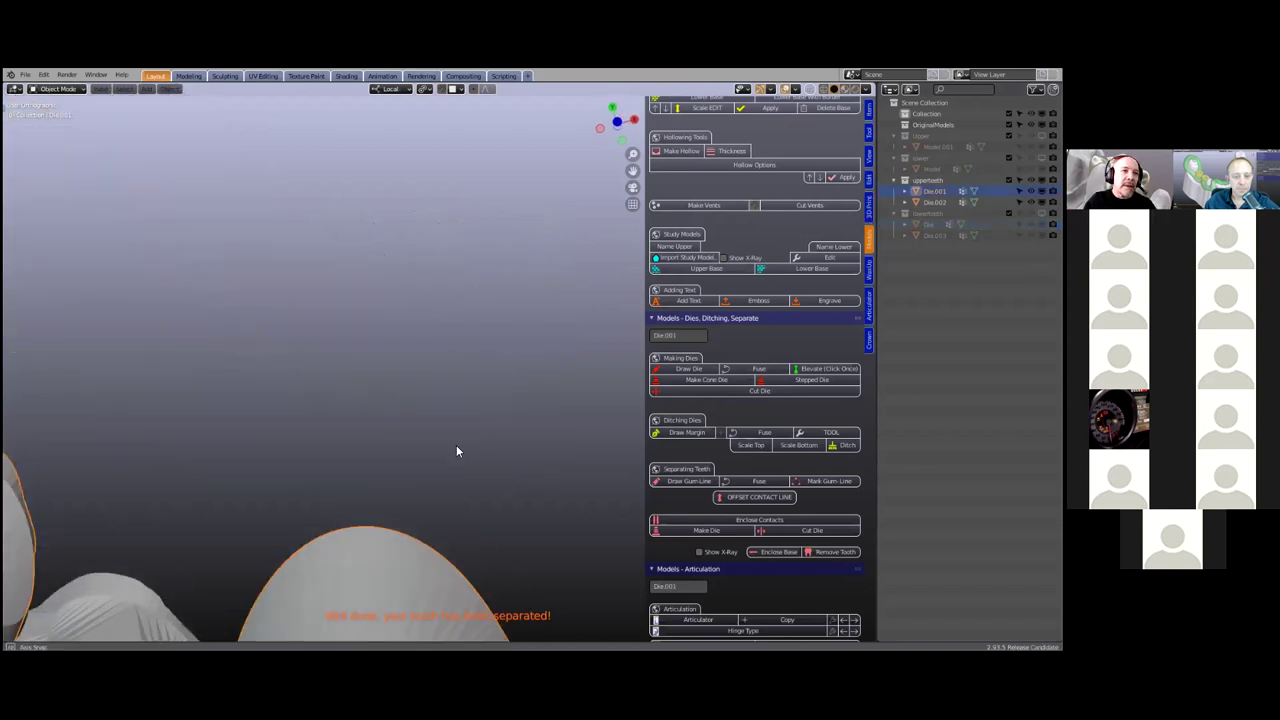
{"action": "scroll", "coordinate": [495, 300], "scroll_direction": "down", "scroll_amount": 6}
{"action": "middle_click_drag", "start_coordinate": [484, 321], "coordinate": [480, 382]}
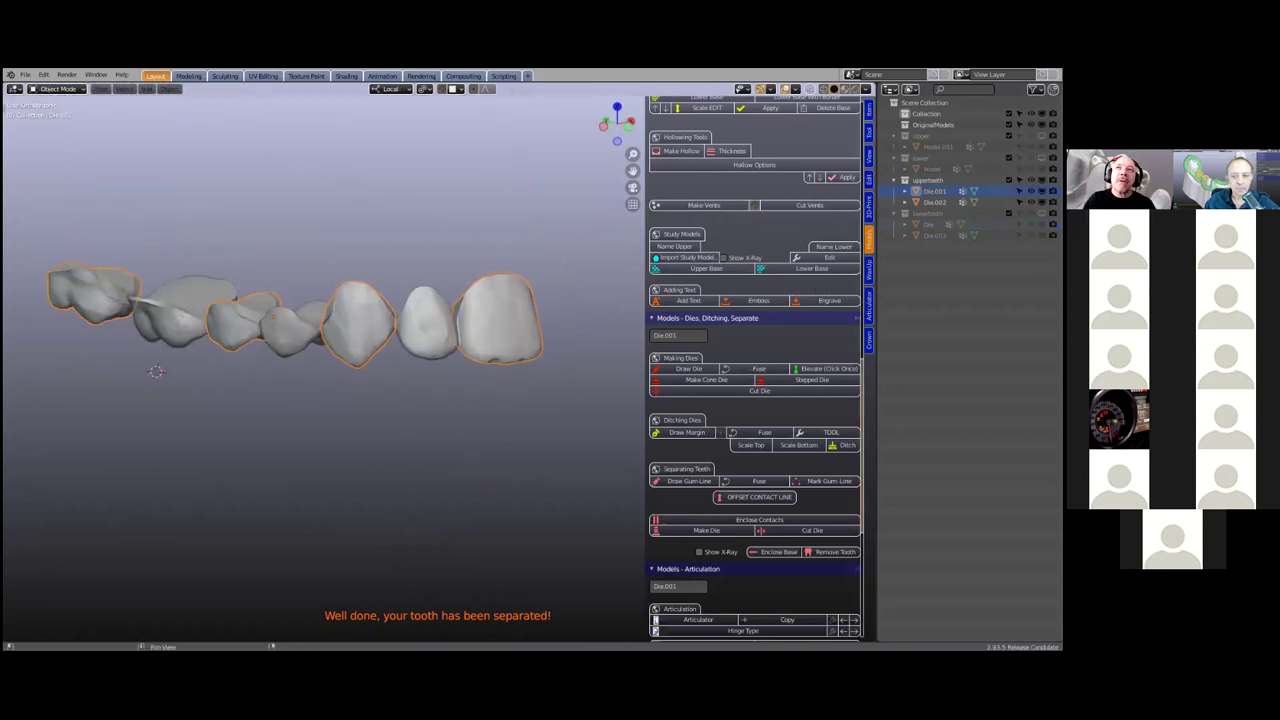
Bring up the WaxUP tooth library tools and narrow their sidebar slightly beside the upper teeth
{"action": "left_click", "coordinate": [868, 270]}
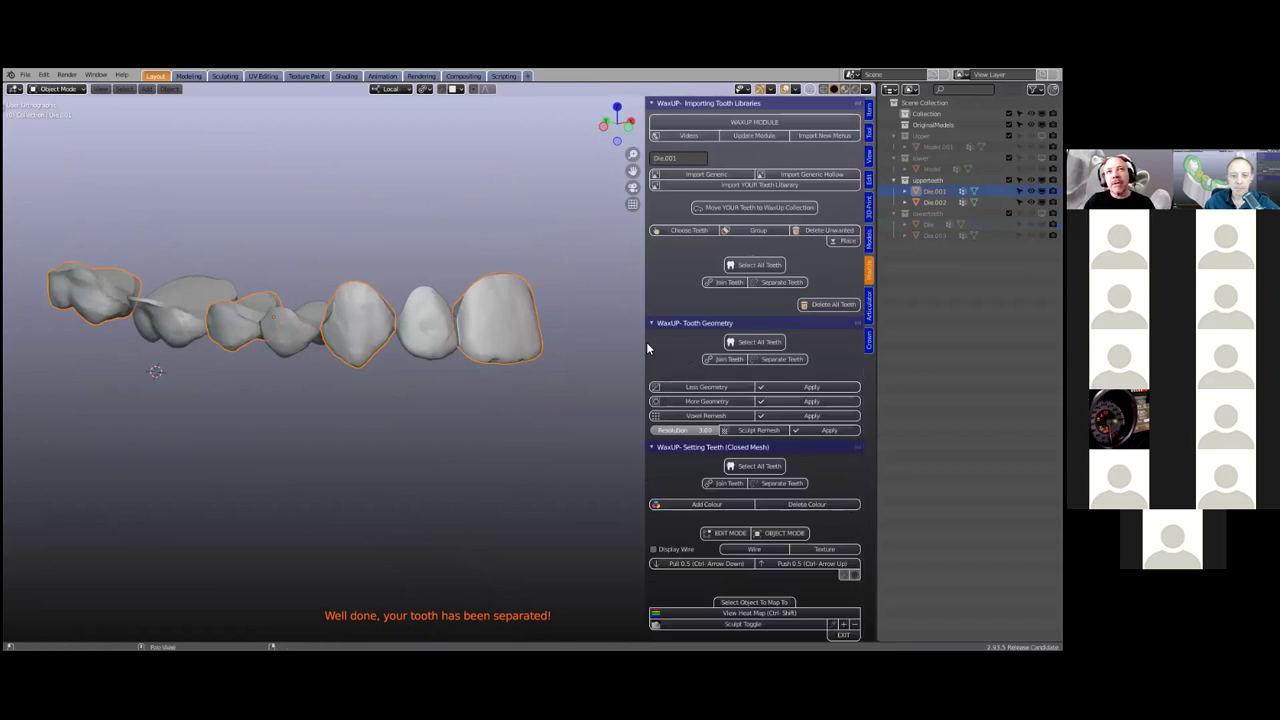
{"action": "left_click_drag", "start_coordinate": [646, 344], "coordinate": [655, 344]}
{"action": "middle_click_drag", "start_coordinate": [511, 363], "coordinate": [483, 336]}
{"action": "middle_click_drag", "start_coordinate": [476, 337], "coordinate": [489, 338], "text": "shift"}
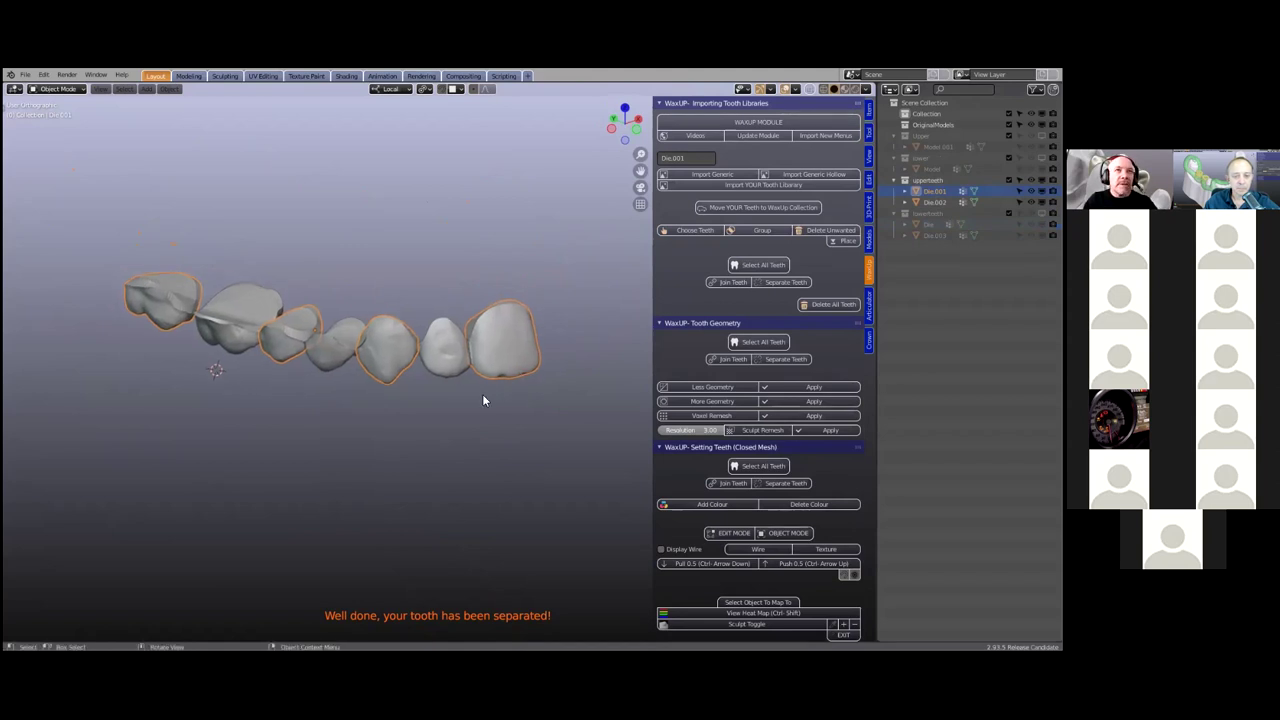
{"action": "scroll", "coordinate": [482, 394], "scroll_direction": "up", "scroll_amount": 2}
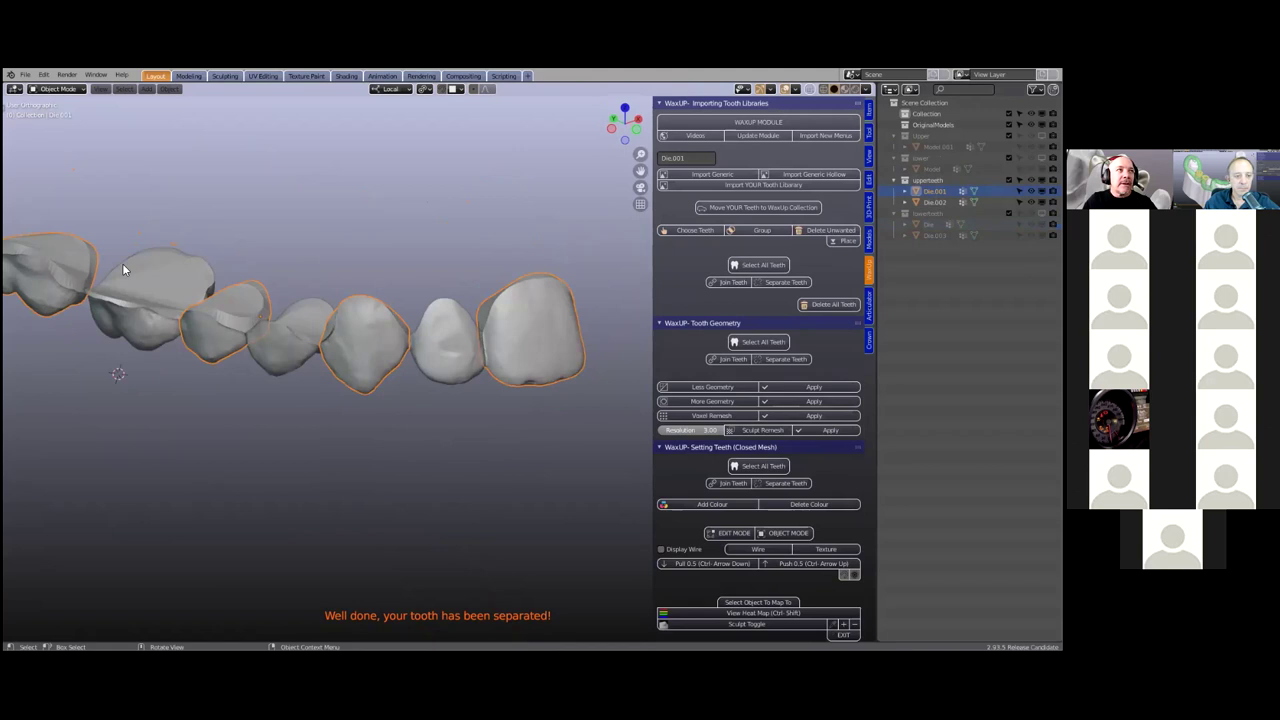
Compare the Die.002 and Die.001 groups of upper teeth, and select both groups together
{"action": "left_click", "coordinate": [400, 314]}
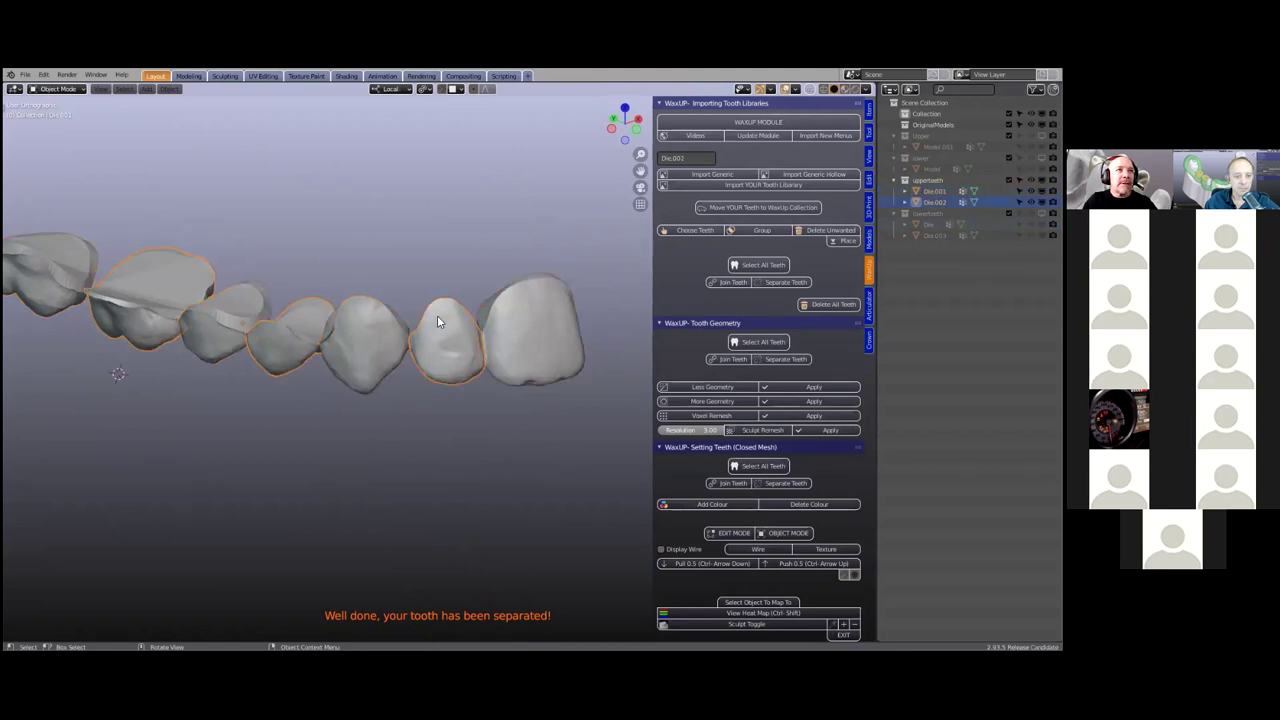
{"action": "left_click", "coordinate": [254, 288]}
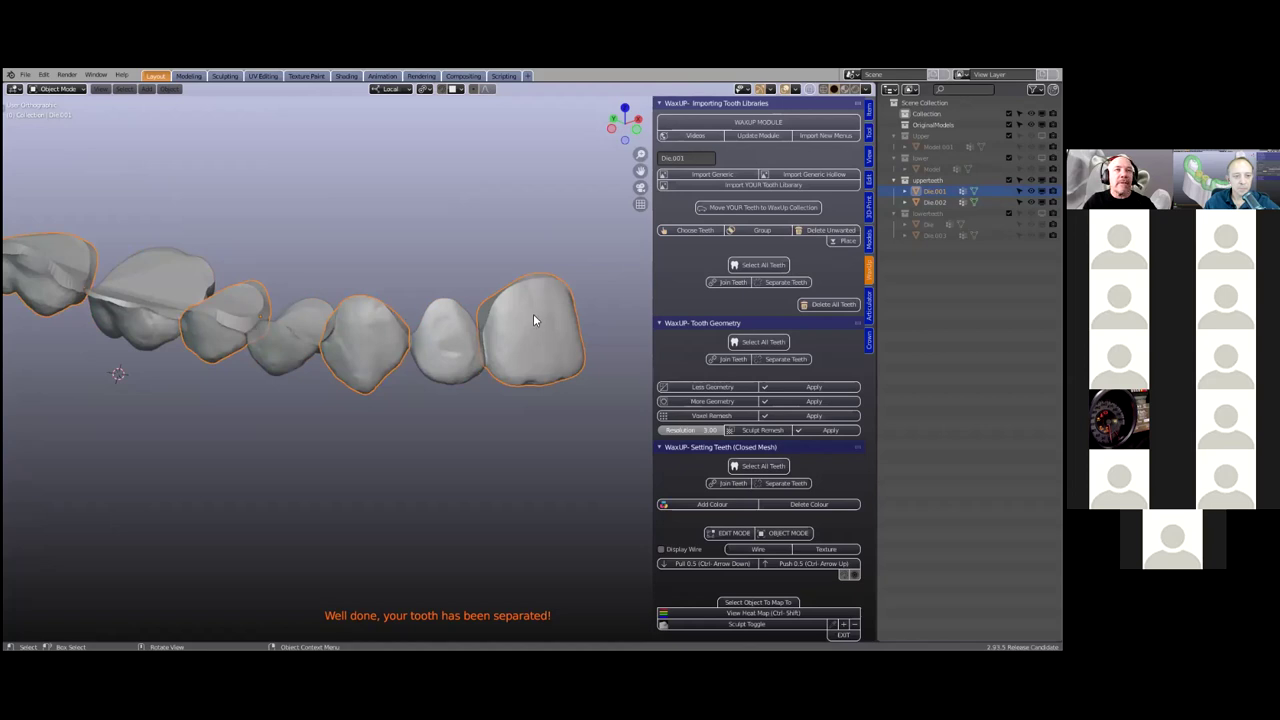
{"action": "scroll", "coordinate": [533, 314], "scroll_direction": "down", "scroll_amount": 2}
{"action": "key", "text": "a"}
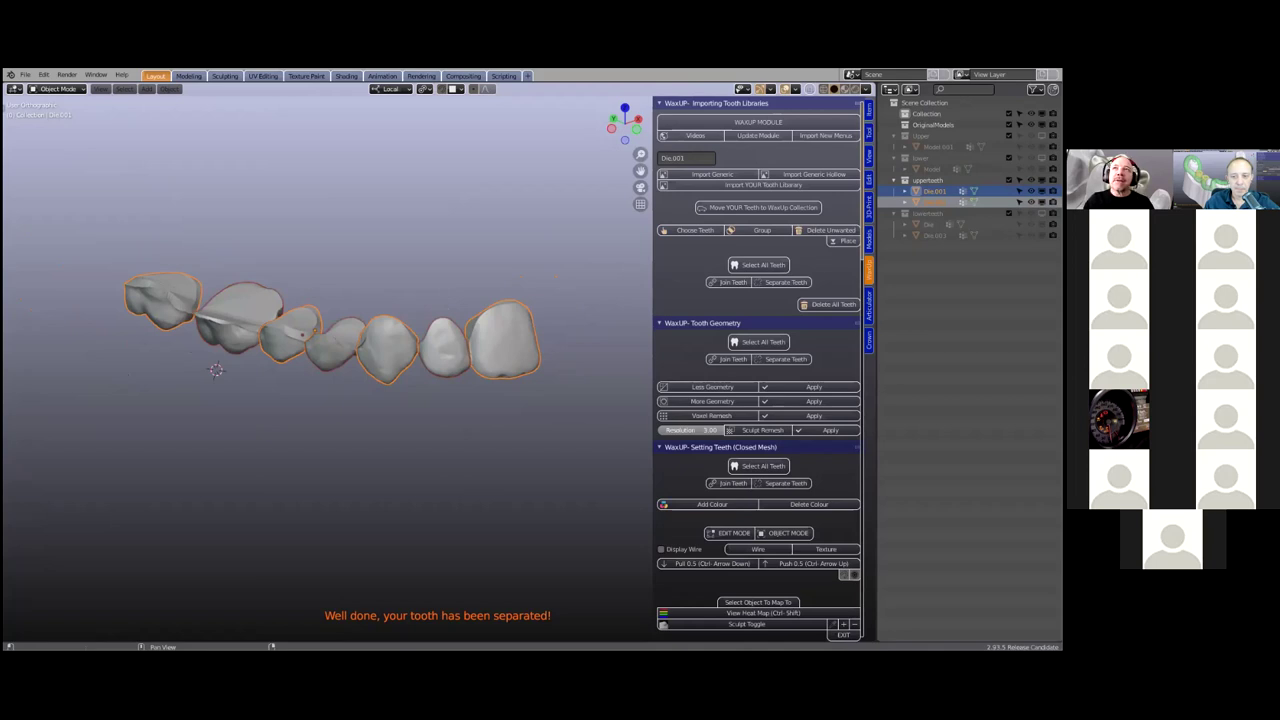
Bring up the Models Designer tools and narrow the outliner to give the upper teeth more viewing space
{"action": "left_click", "coordinate": [869, 238]}
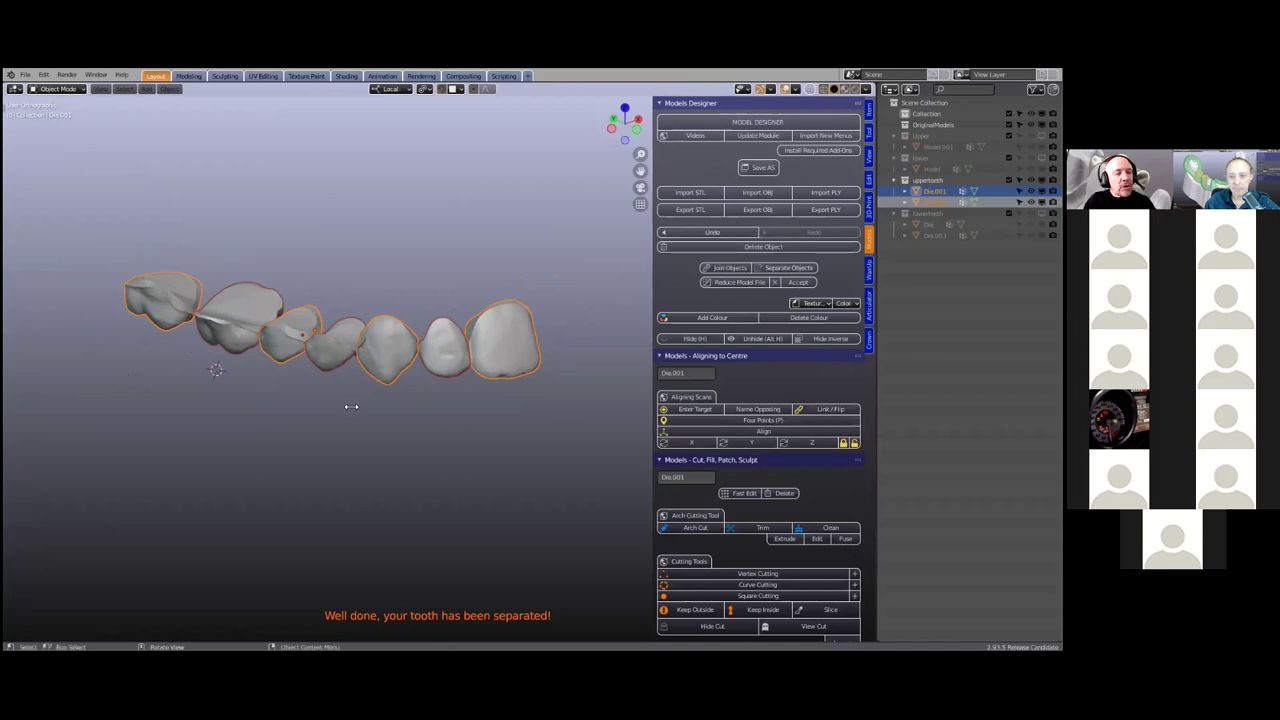
{"action": "scroll", "coordinate": [386, 423], "scroll_direction": "up", "scroll_amount": 2}
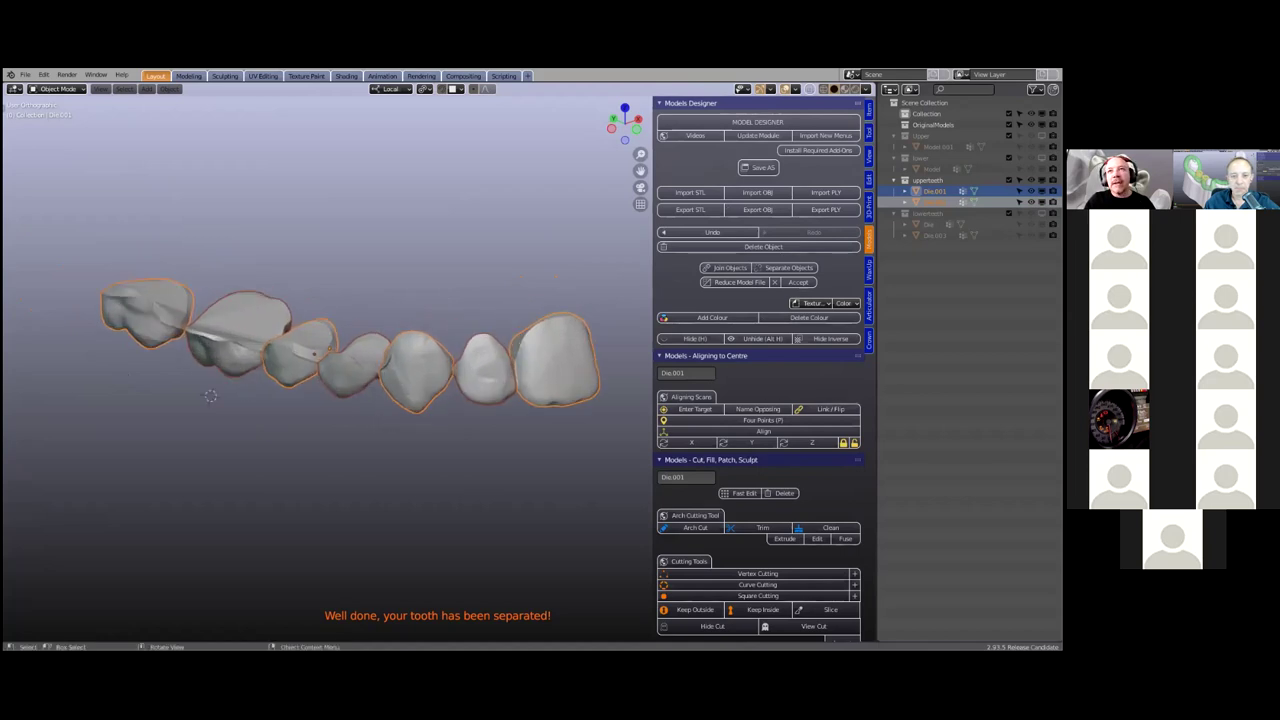
{"action": "left_click_drag", "start_coordinate": [876, 249], "coordinate": [910, 249]}
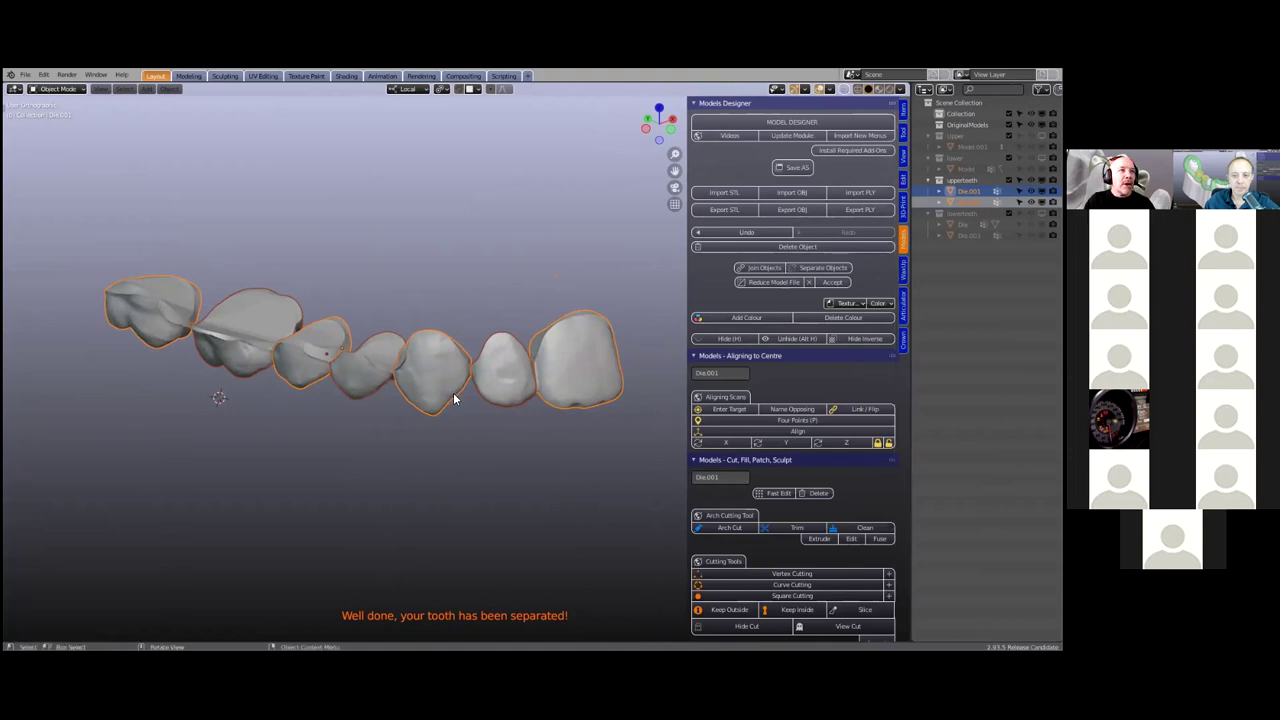
{"action": "scroll", "coordinate": [453, 397], "scroll_direction": "down", "scroll_amount": 1}
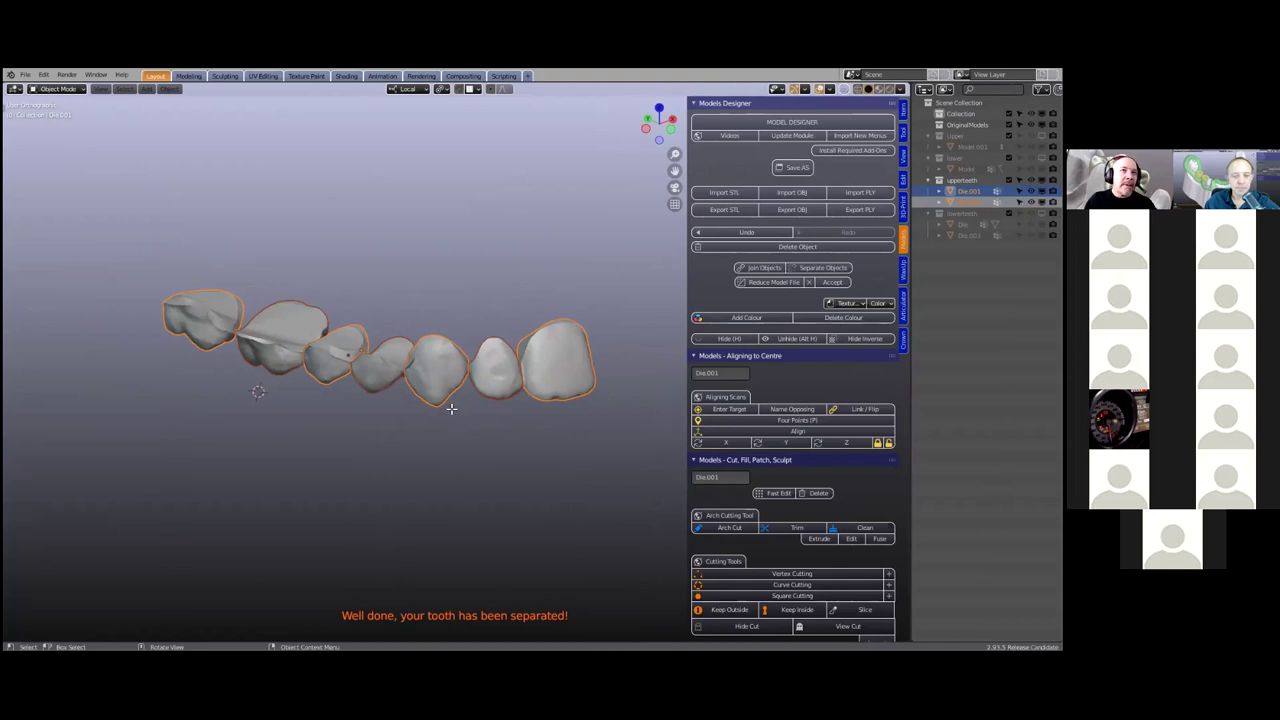
Separate the entire mesh of both upper tooth groups by loose parts and return to Object Mode
{"action": "key", "text": "Tab"}
{"action": "scroll", "coordinate": [451, 409], "scroll_direction": "up", "scroll_amount": 2}
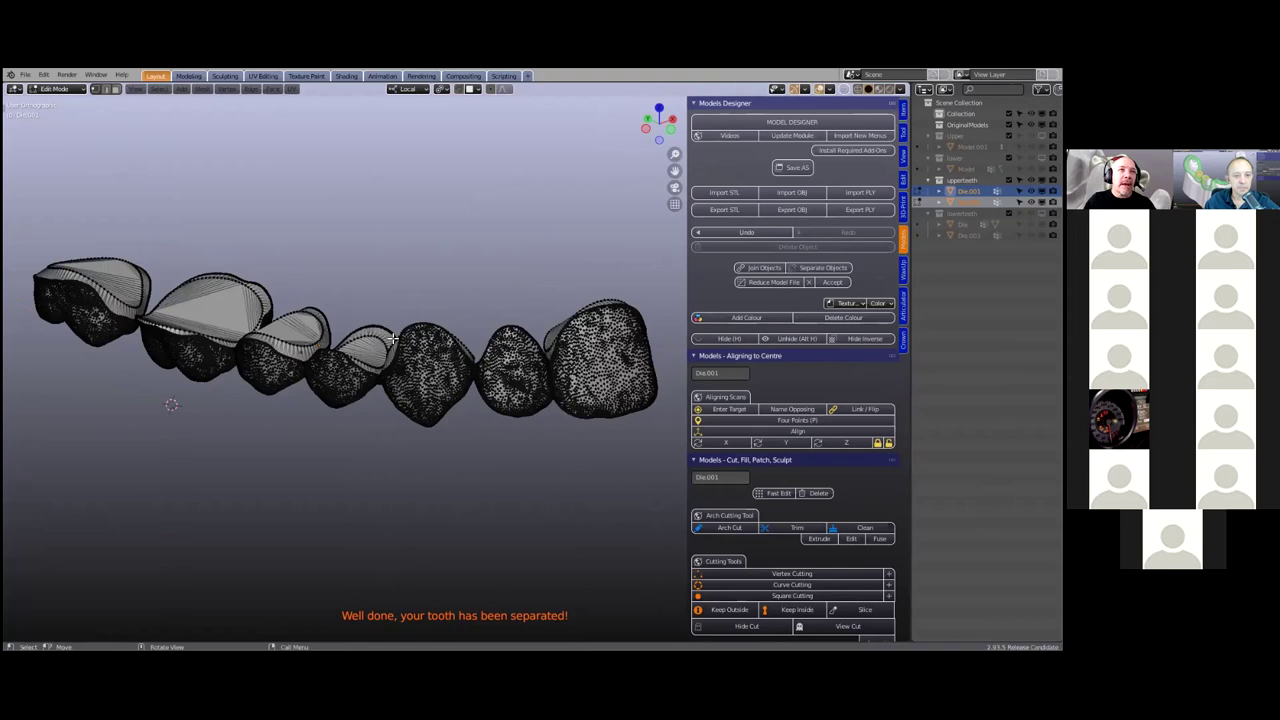
{"action": "key", "text": "a"}
{"action": "middle_click_drag", "start_coordinate": [392, 338], "coordinate": [392, 335]}
{"action": "key", "text": "p"}
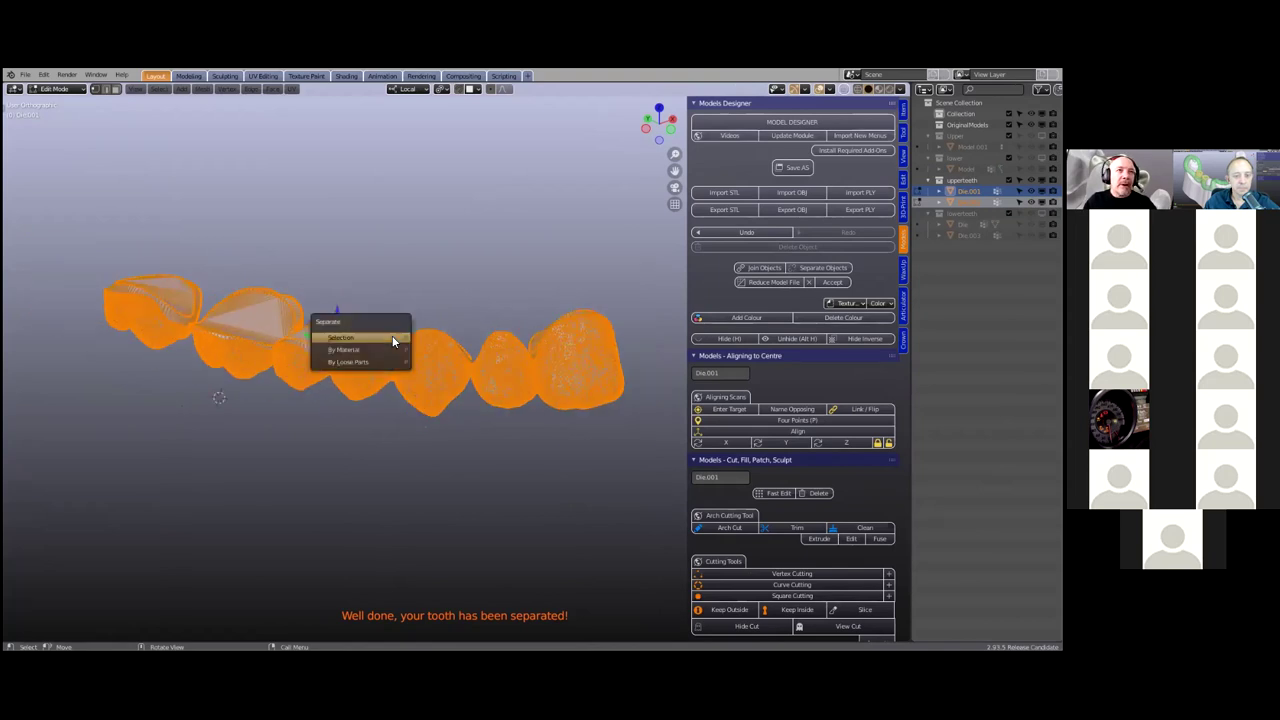
{"action": "left_click", "coordinate": [347, 366]}
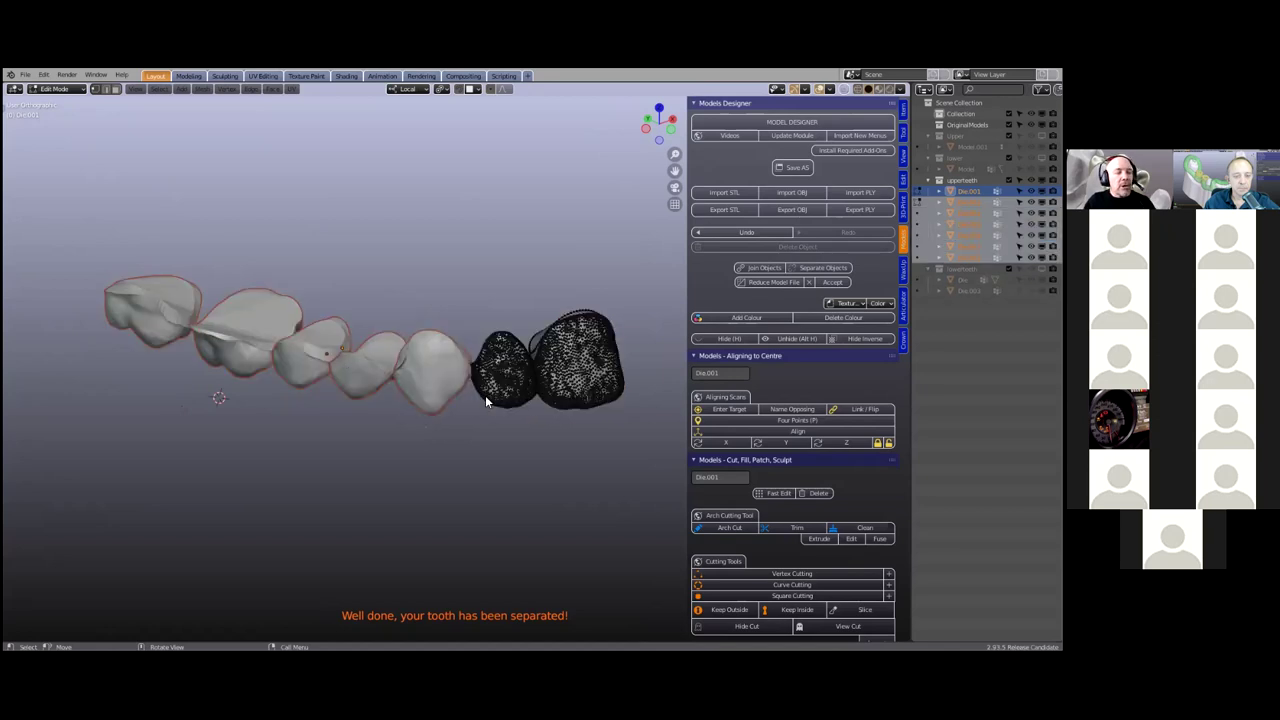
{"action": "key", "text": "Tab"}
Select the upper teeth one by one from the lateral incisor back to the last molar to check their separation
{"action": "left_click", "coordinate": [508, 369]}
{"action": "left_click", "coordinate": [413, 371]}
{"action": "left_click", "coordinate": [349, 368]}
{"action": "left_click", "coordinate": [306, 351]}
{"action": "left_click", "coordinate": [237, 334]}
{"action": "left_click", "coordinate": [158, 302]}
{"action": "scroll", "coordinate": [460, 425], "scroll_direction": "down", "scroll_amount": 1}
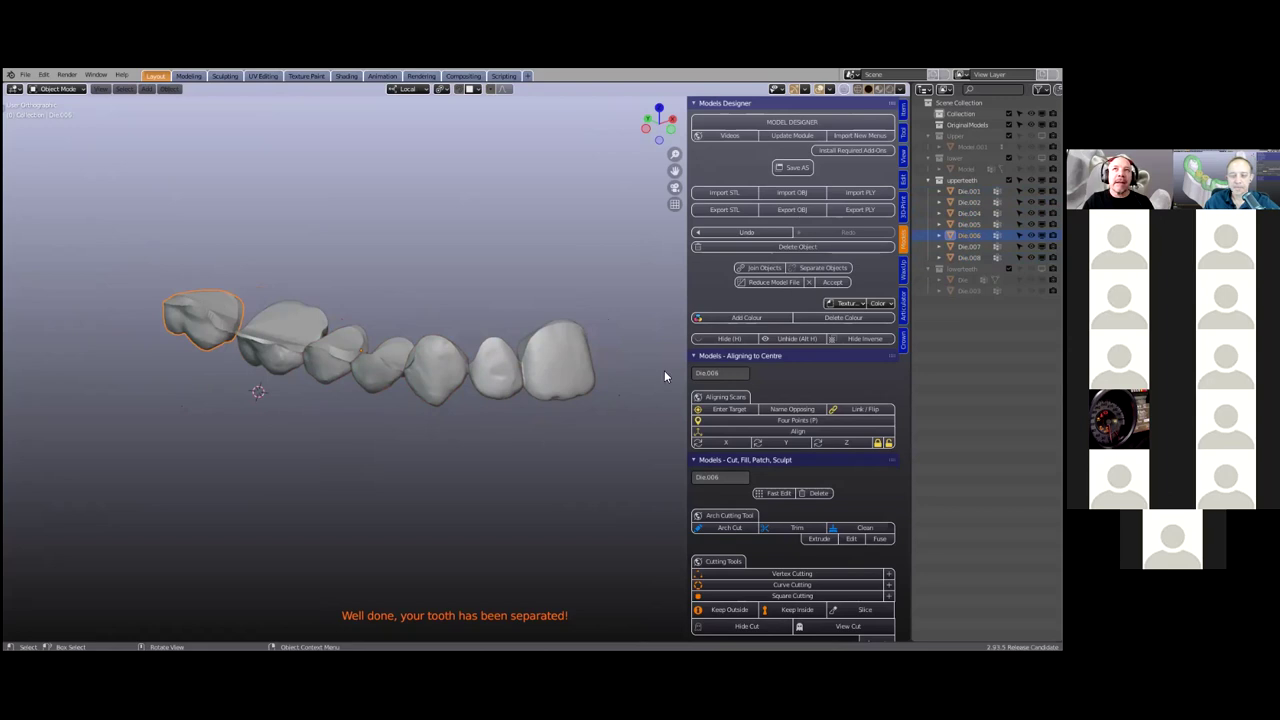
Select the central incisor, bring up the WaxUP tools and frame the tooth from its biting edge
{"action": "middle_click_drag", "start_coordinate": [497, 415], "coordinate": [545, 325]}
{"action": "left_click", "coordinate": [531, 414]}
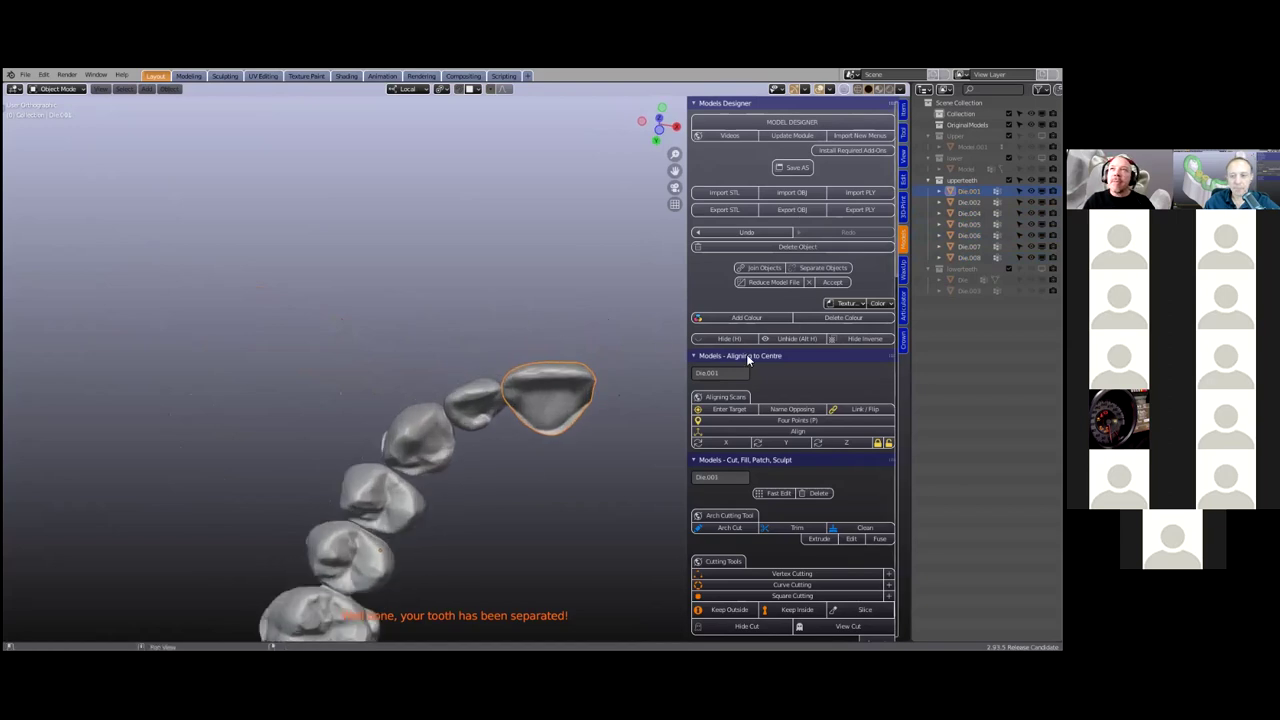
{"action": "left_click", "coordinate": [903, 270]}
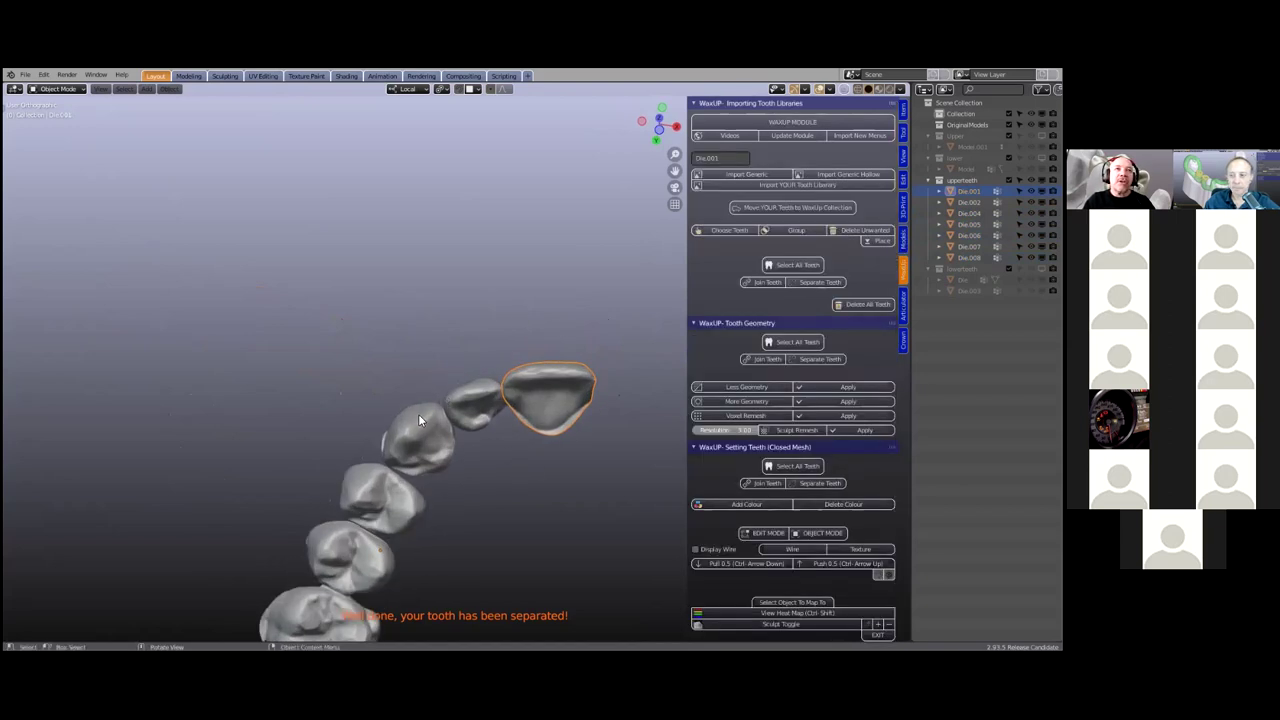
{"action": "key", "text": "KP_Decimal"}
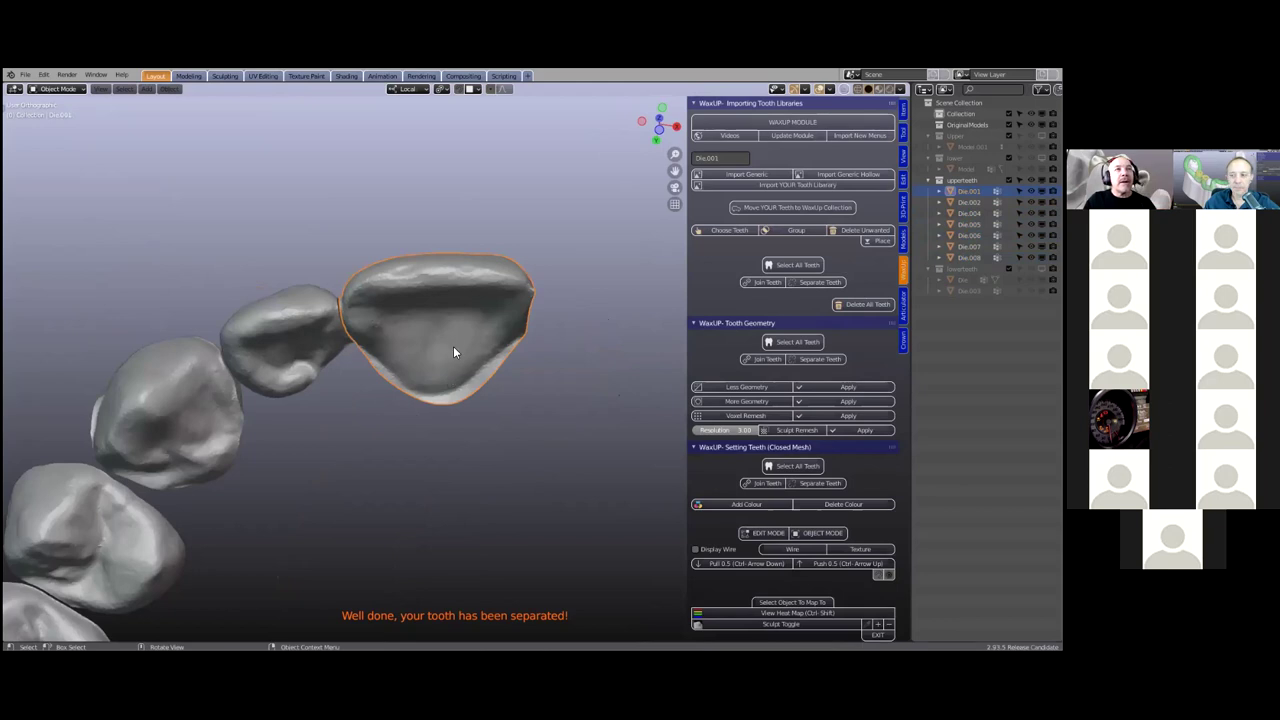
{"action": "middle_click_drag", "start_coordinate": [451, 371], "coordinate": [418, 345]}
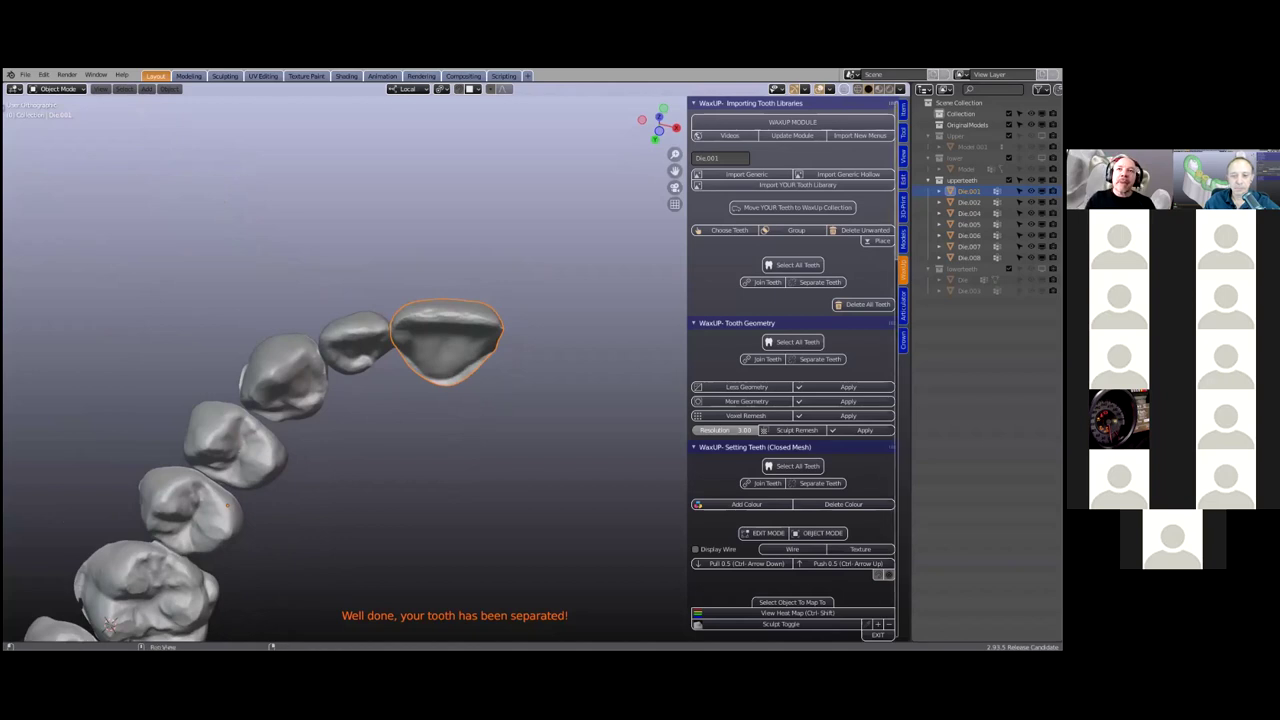
Expand only the Pontic Designs (Open Mesh) tools, change the central incisor to bullet shape and inspect its mesh
{"action": "scroll", "coordinate": [792, 400], "scroll_direction": "down", "scroll_amount": 2}
{"action": "scroll", "coordinate": [843, 401], "scroll_direction": "down", "scroll_amount": 2}
{"action": "scroll", "coordinate": [840, 410], "scroll_direction": "down", "scroll_amount": 15}
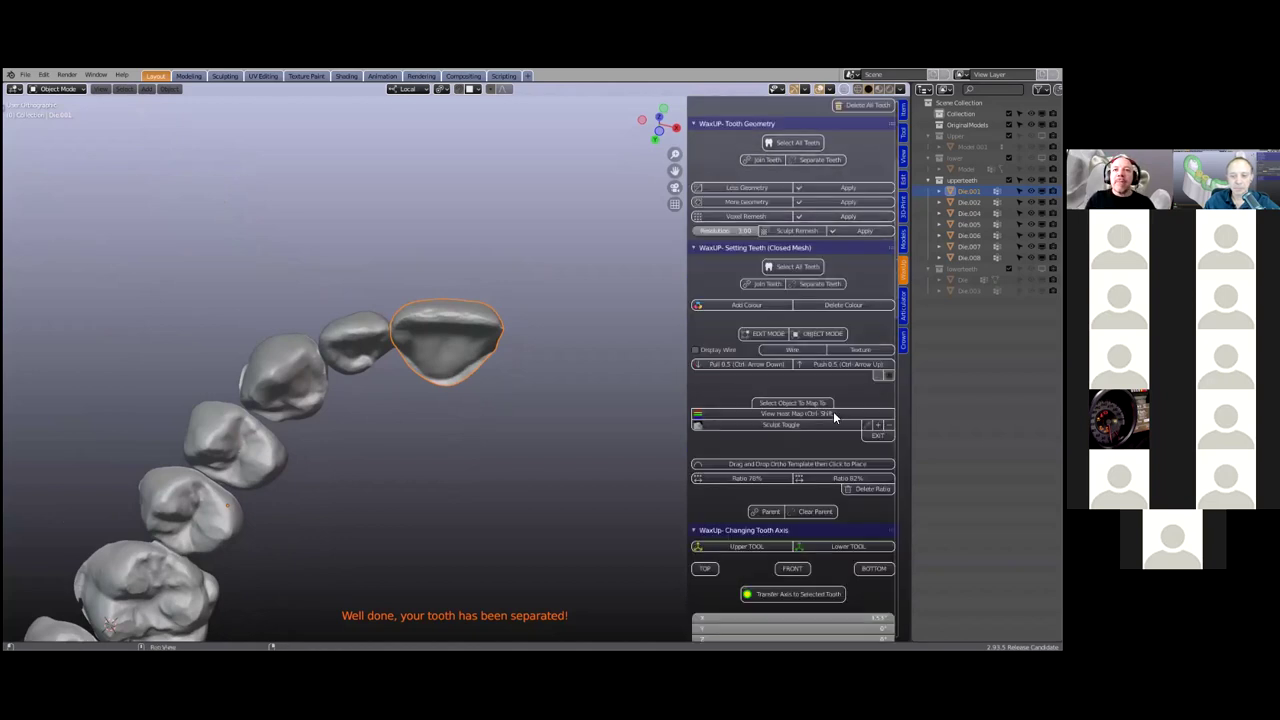
{"action": "left_click", "coordinate": [852, 352], "text": "ctrl"}
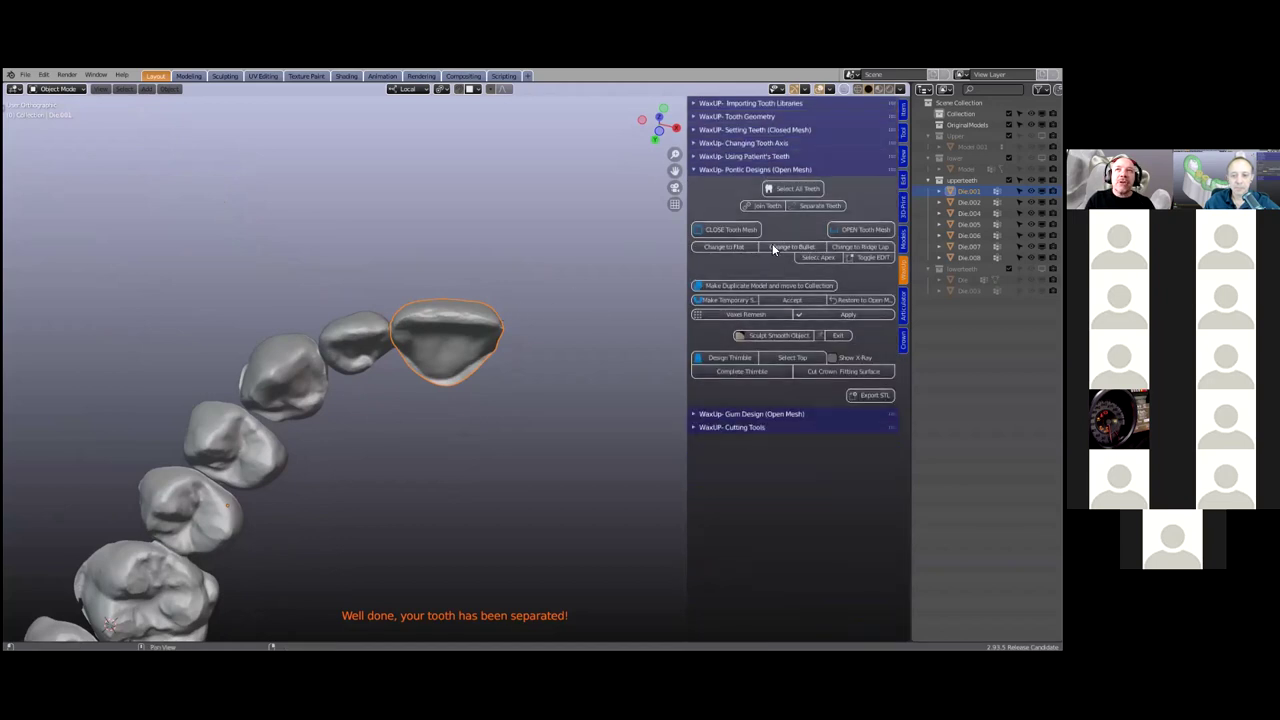
{"action": "left_click", "coordinate": [782, 246]}
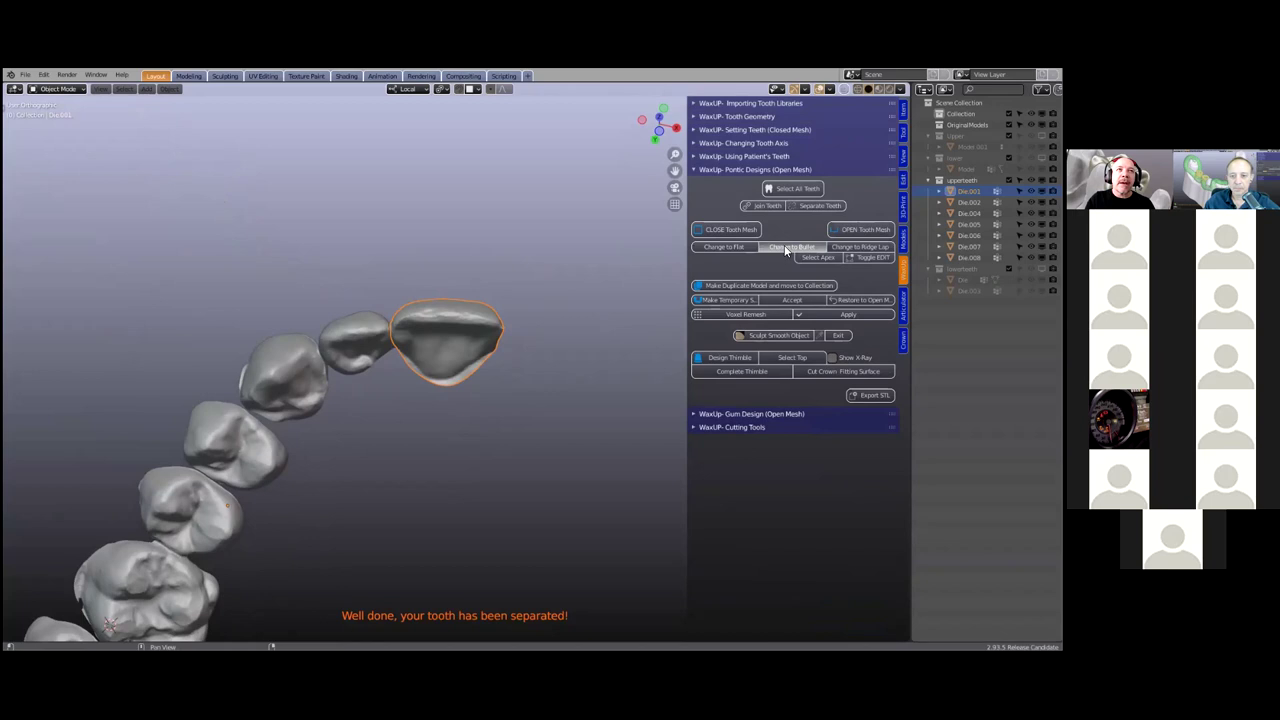
{"action": "middle_click_drag", "start_coordinate": [401, 327], "coordinate": [432, 468]}
{"action": "key", "text": "Tab"}
{"action": "middle_click_drag", "start_coordinate": [464, 426], "coordinate": [446, 399]}
{"action": "key", "text": "Tab"}
Widen the tool sidebar, select the lateral incisor and open its tooth mesh
{"action": "left_click", "coordinate": [370, 332]}
{"action": "scroll", "coordinate": [440, 390], "scroll_direction": "up", "scroll_amount": 5}
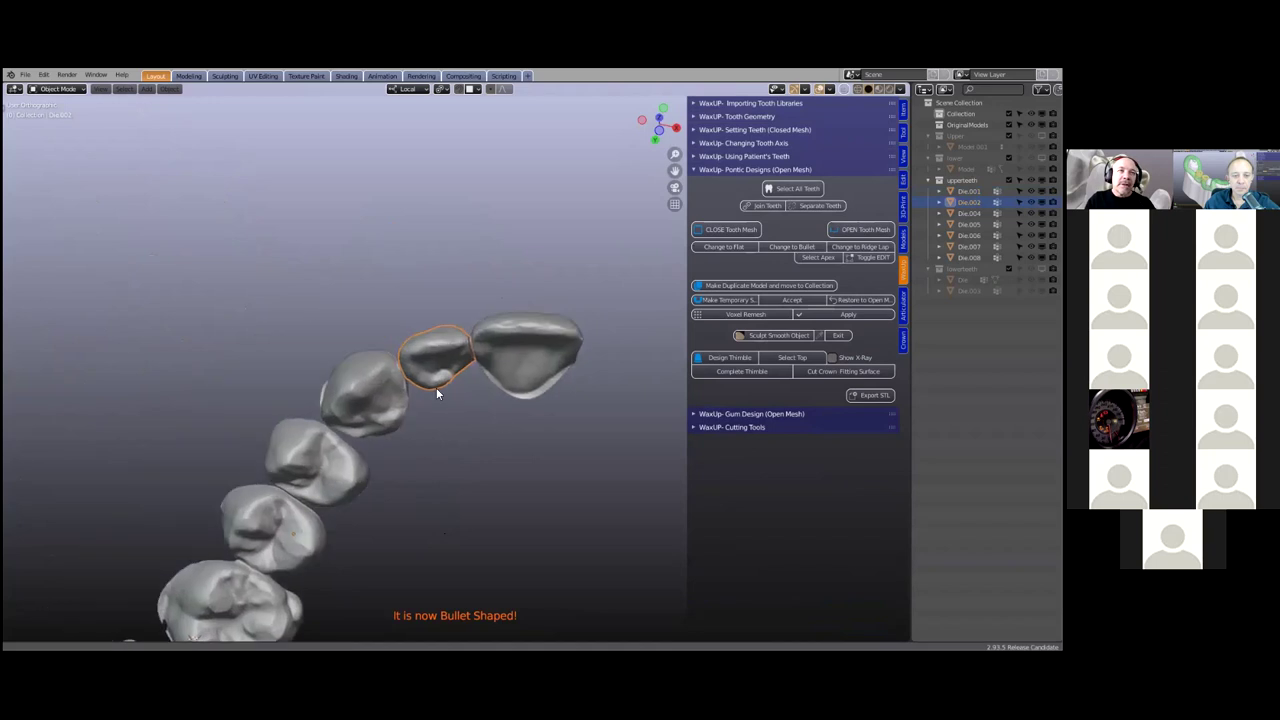
{"action": "middle_click_drag", "start_coordinate": [443, 336], "coordinate": [447, 333]}
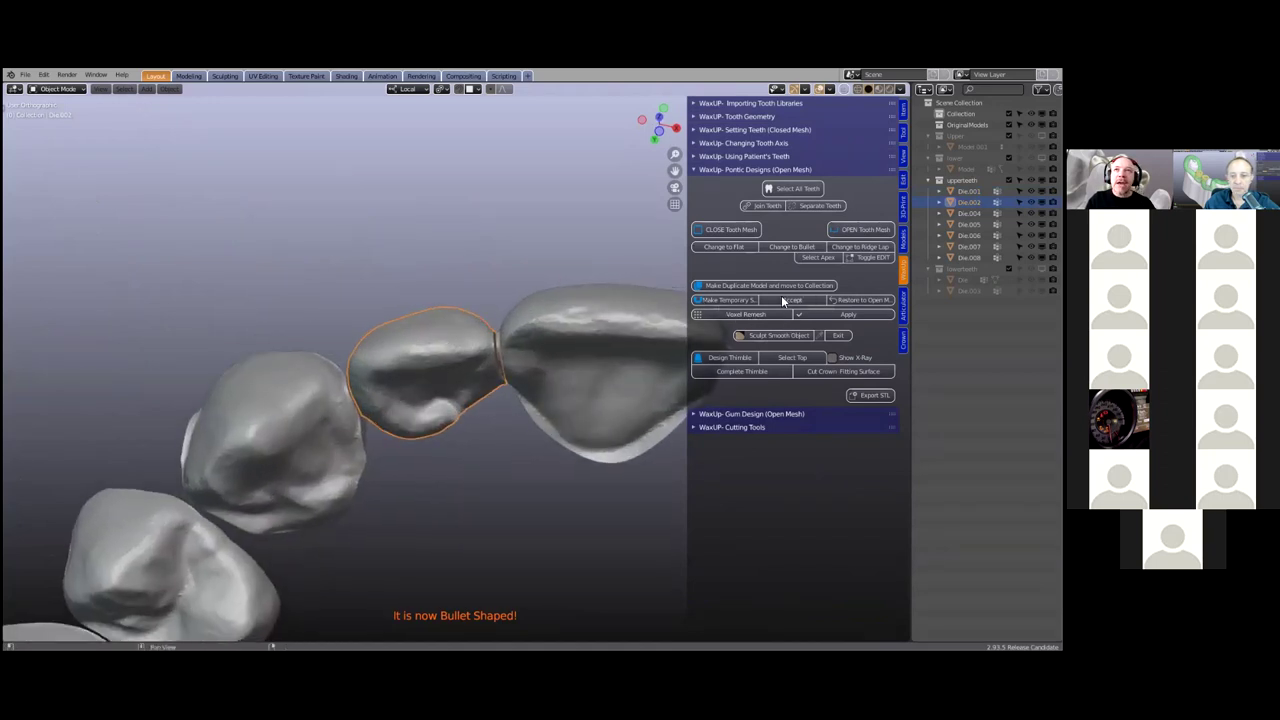
{"action": "left_click_drag", "start_coordinate": [686, 262], "coordinate": [657, 285]}
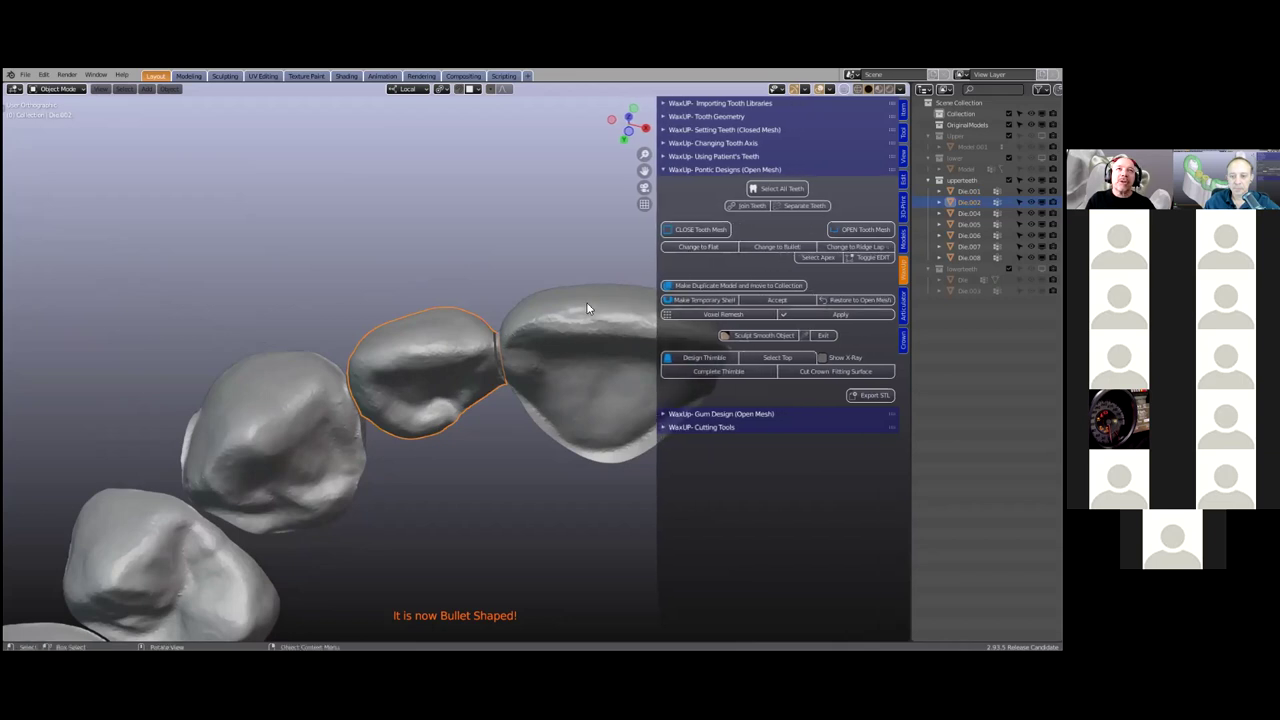
{"action": "middle_click_drag", "start_coordinate": [588, 306], "coordinate": [525, 335]}
{"action": "middle_click_drag", "start_coordinate": [530, 477], "coordinate": [480, 374]}
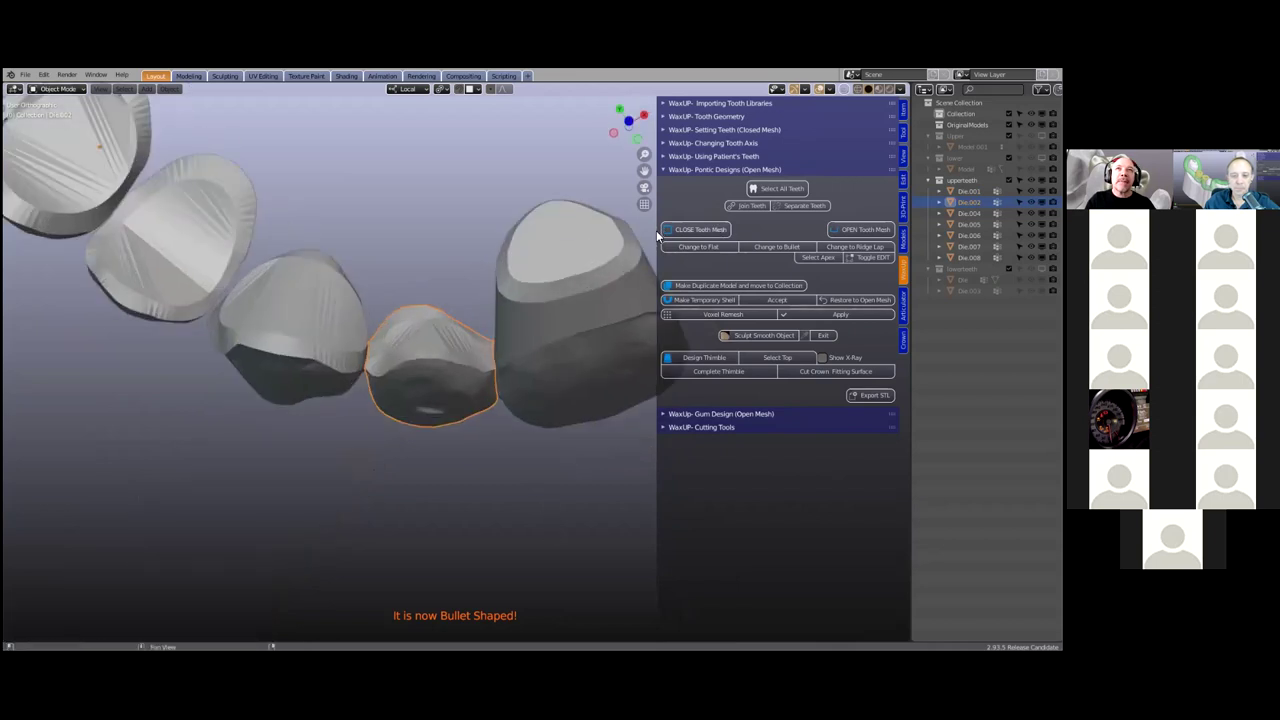
{"action": "left_click", "coordinate": [856, 230]}
{"action": "middle_click_drag", "start_coordinate": [443, 431], "coordinate": [446, 377]}
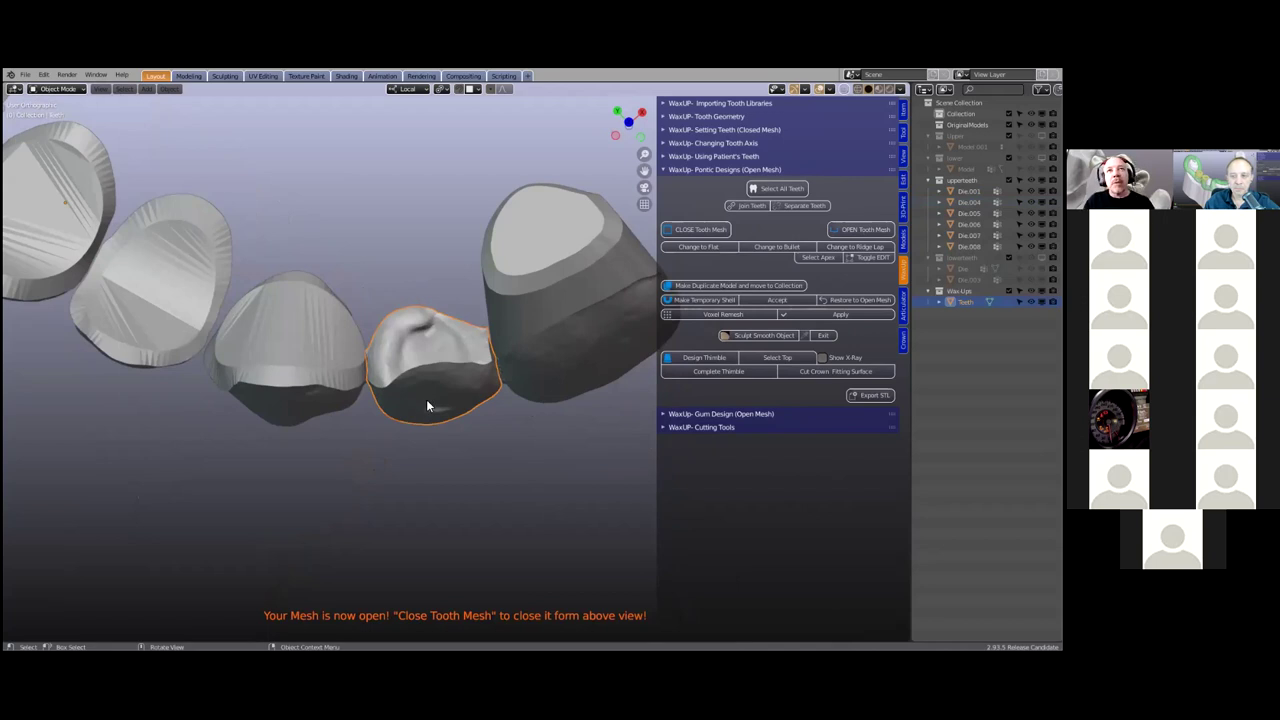
Try a temporary shell on the open lateral incisor with a thickness of 0.3 mm, and restore the open mesh
{"action": "scroll", "coordinate": [427, 404], "scroll_direction": "up", "scroll_amount": 1}
{"action": "scroll", "coordinate": [624, 314], "scroll_direction": "up", "scroll_amount": 1}
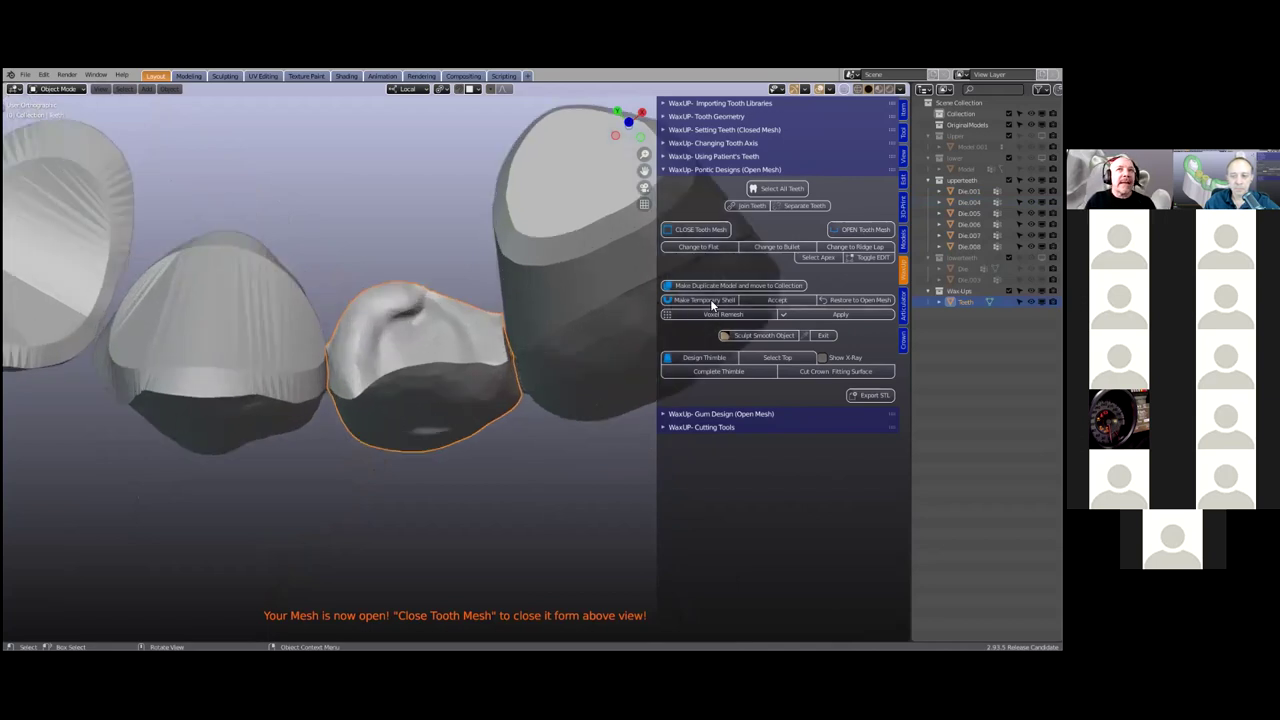
{"action": "left_click", "coordinate": [703, 303]}
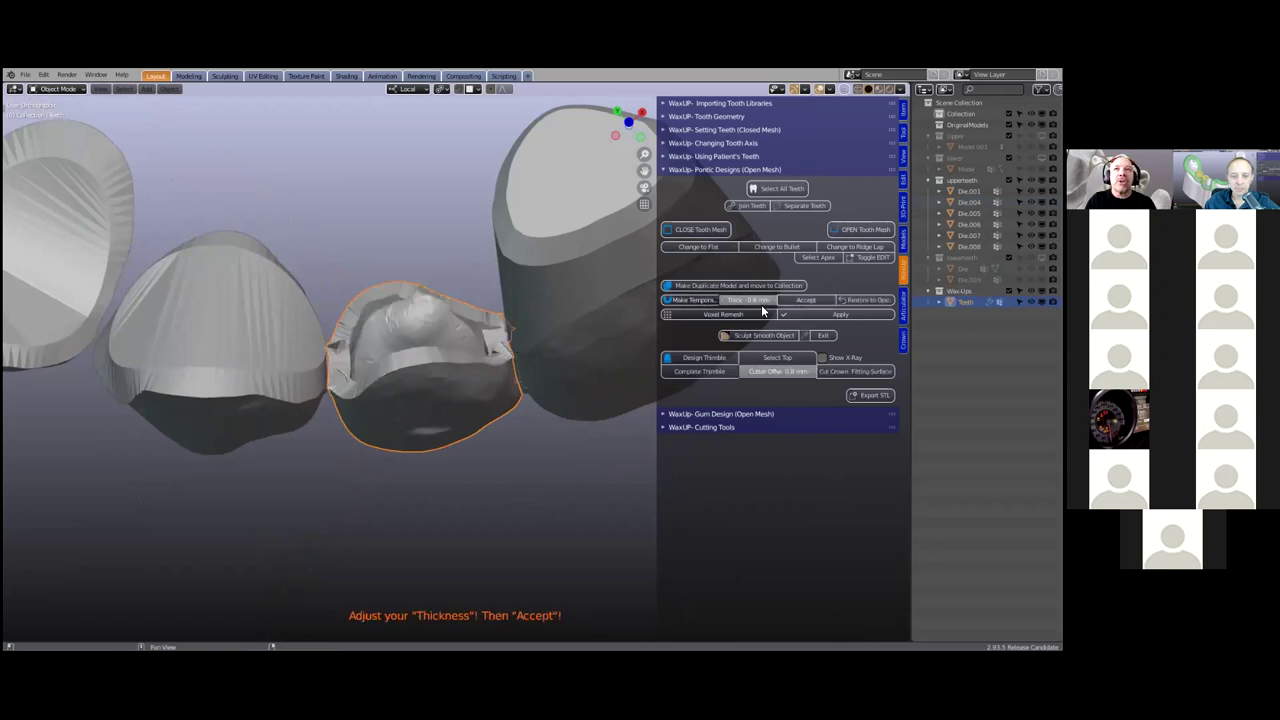
{"action": "middle_click_drag", "start_coordinate": [405, 294], "coordinate": [737, 302]}
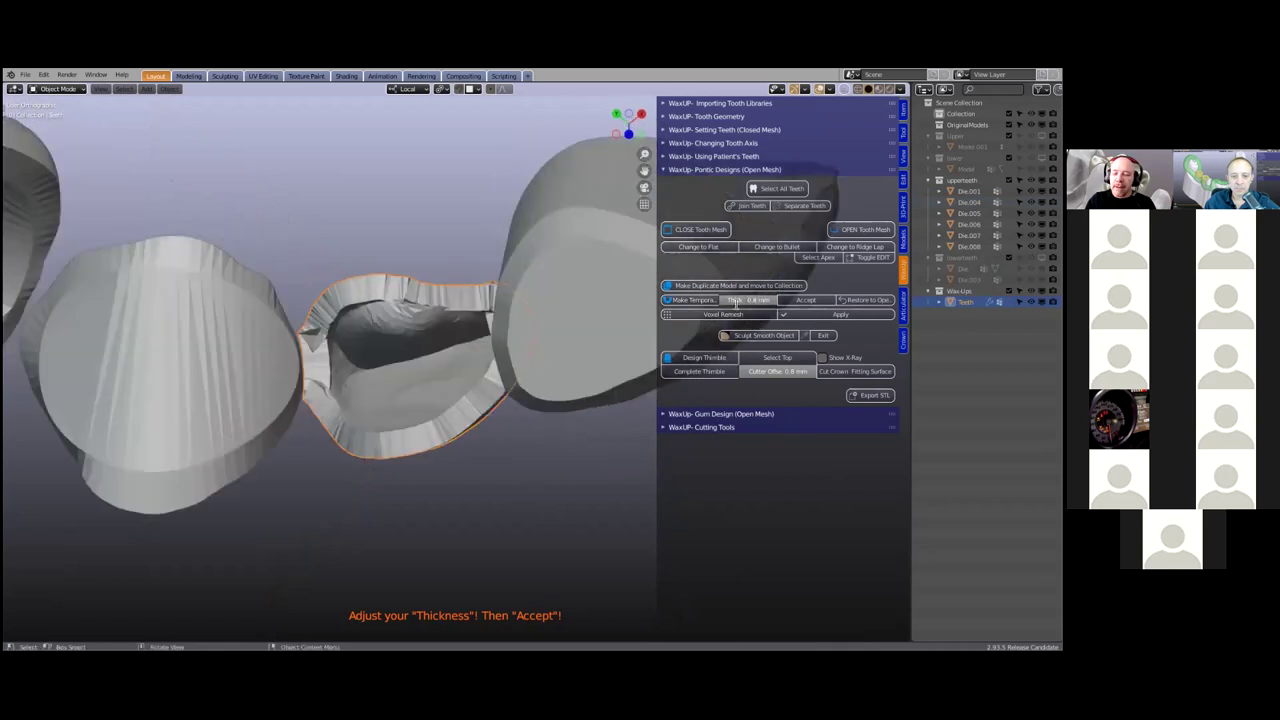
{"action": "left_click_drag", "start_coordinate": [736, 301], "coordinate": [568, 226]}
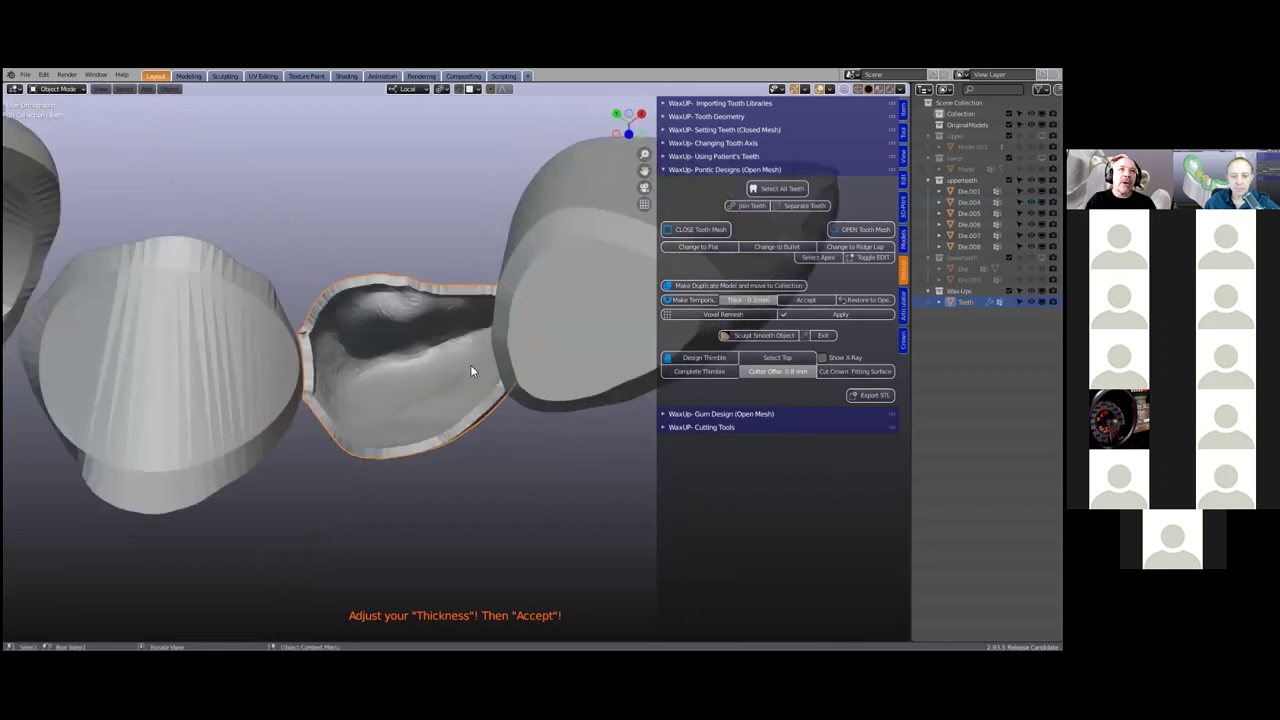
{"action": "scroll", "coordinate": [470, 367], "scroll_direction": "down", "scroll_amount": 1}
{"action": "middle_click_drag", "start_coordinate": [469, 326], "coordinate": [420, 325]}
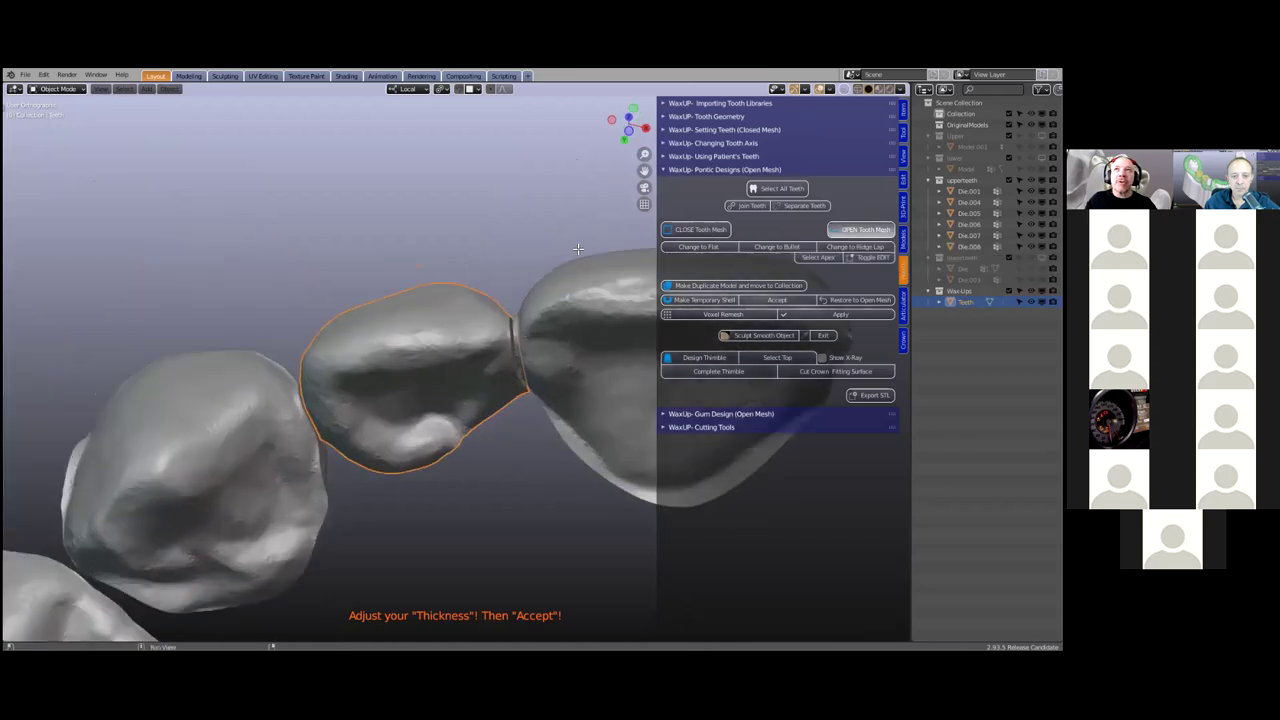
Try to open the lateral incisor's mesh again and return to Object Mode
{"action": "left_click", "coordinate": [852, 234]}
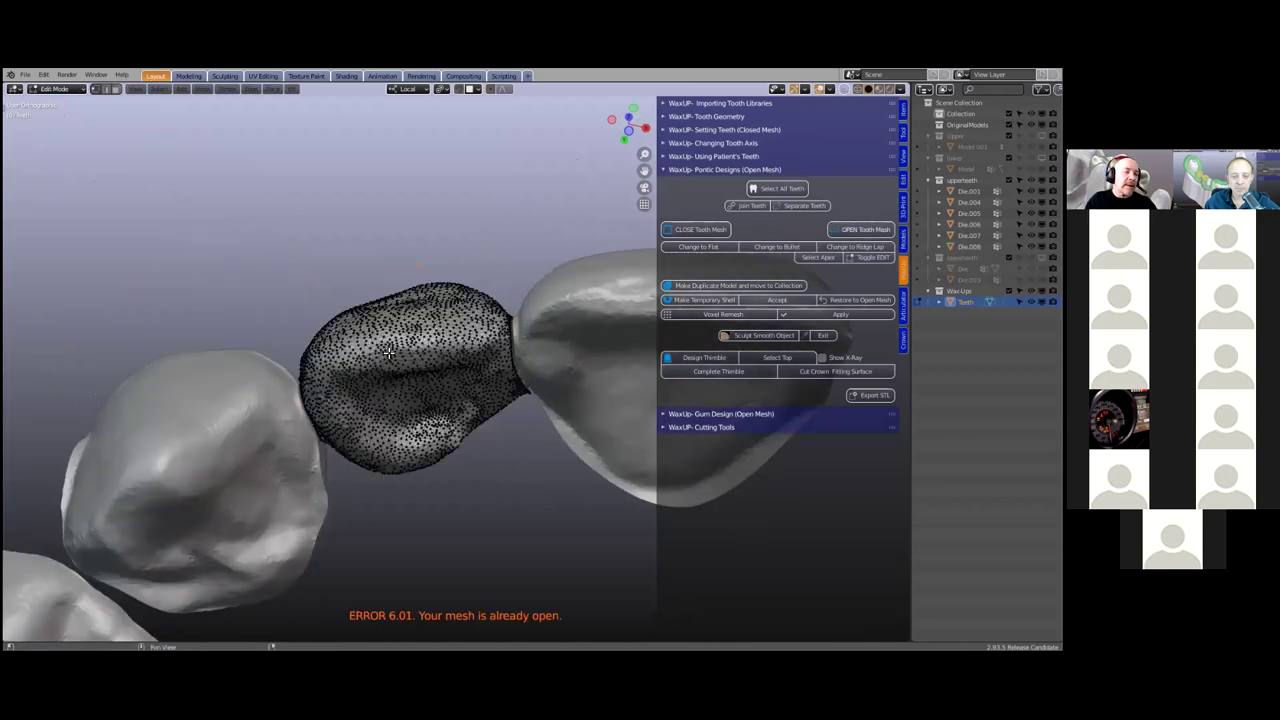
{"action": "middle_click_drag", "start_coordinate": [390, 354], "coordinate": [393, 351]}
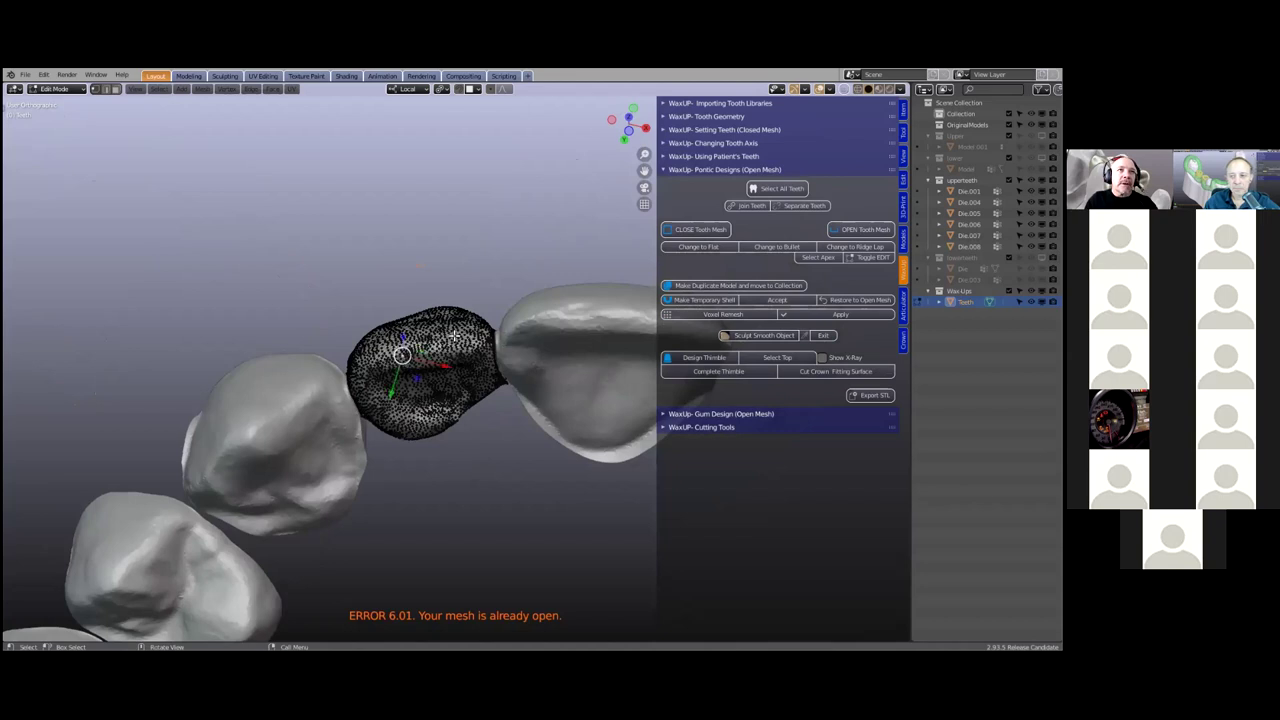
{"action": "key", "text": "Tab"}
{"action": "middle_click_drag", "start_coordinate": [452, 508], "coordinate": [500, 400]}
{"action": "middle_click_drag", "start_coordinate": [711, 232], "coordinate": [547, 271]}
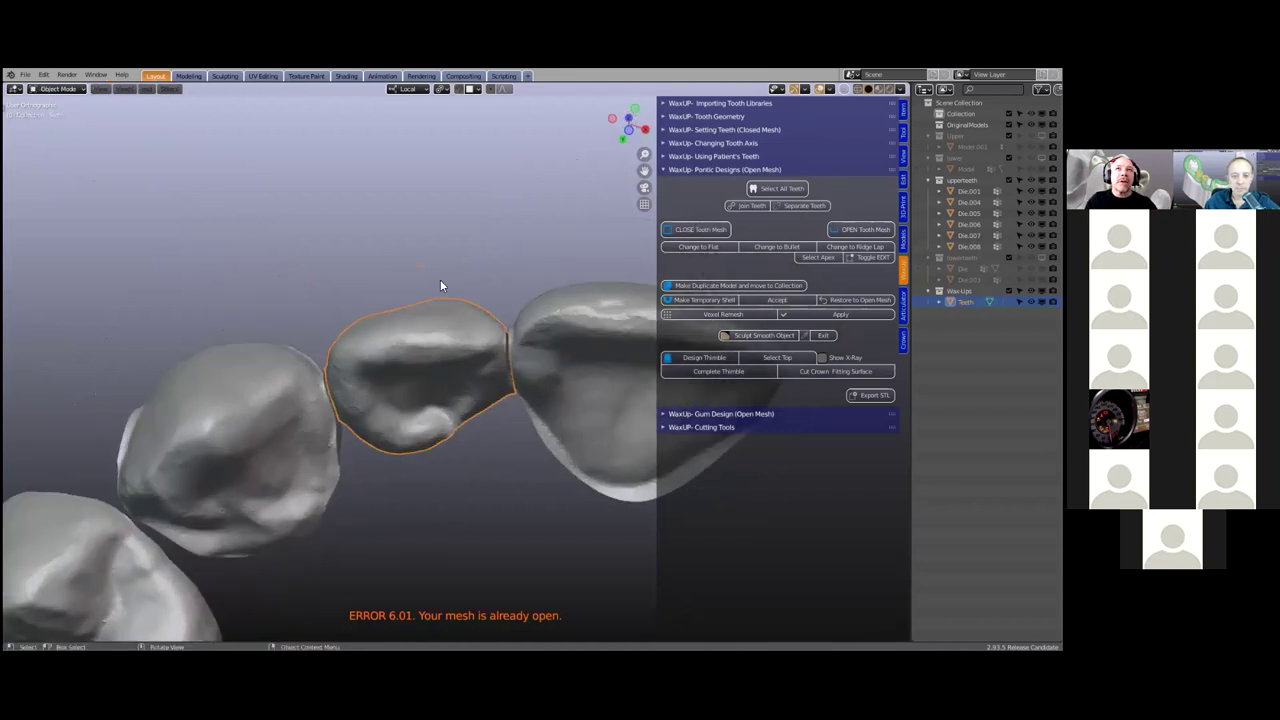
Close the lateral incisor's tooth mesh and change it to bullet shape
{"action": "middle_click_drag", "start_coordinate": [446, 486], "coordinate": [790, 240]}
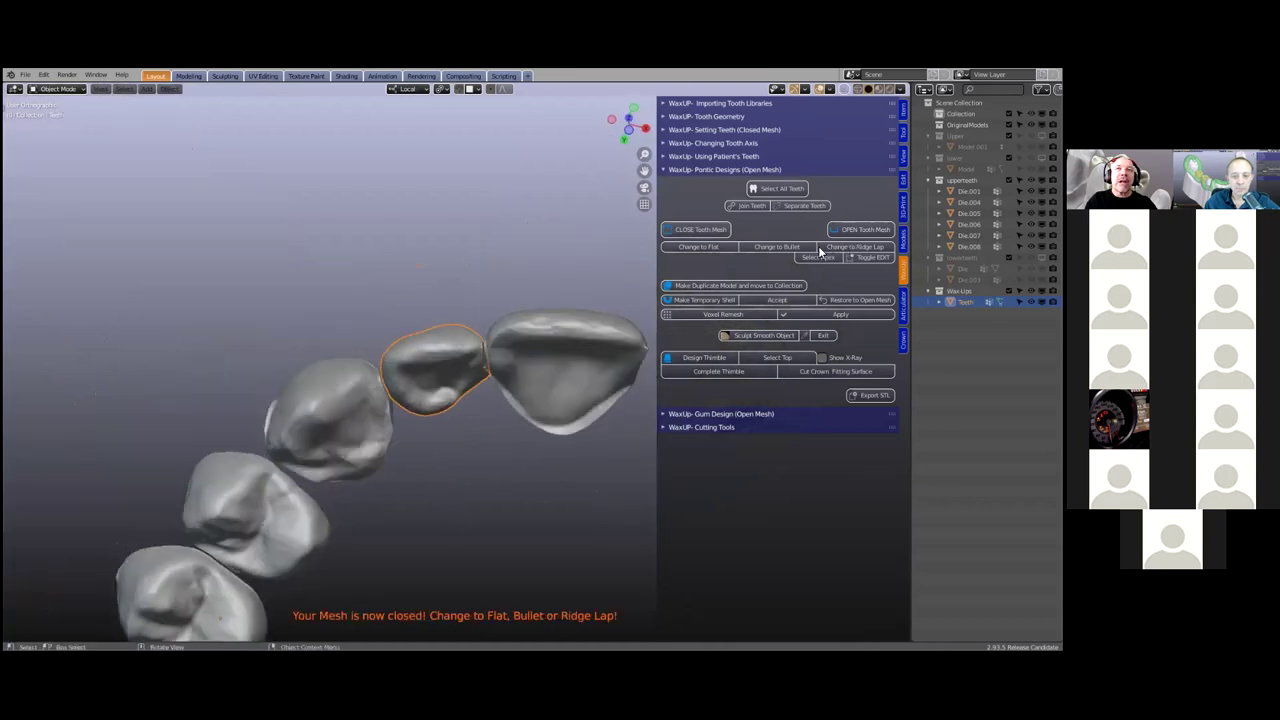
{"action": "left_click", "coordinate": [764, 247]}
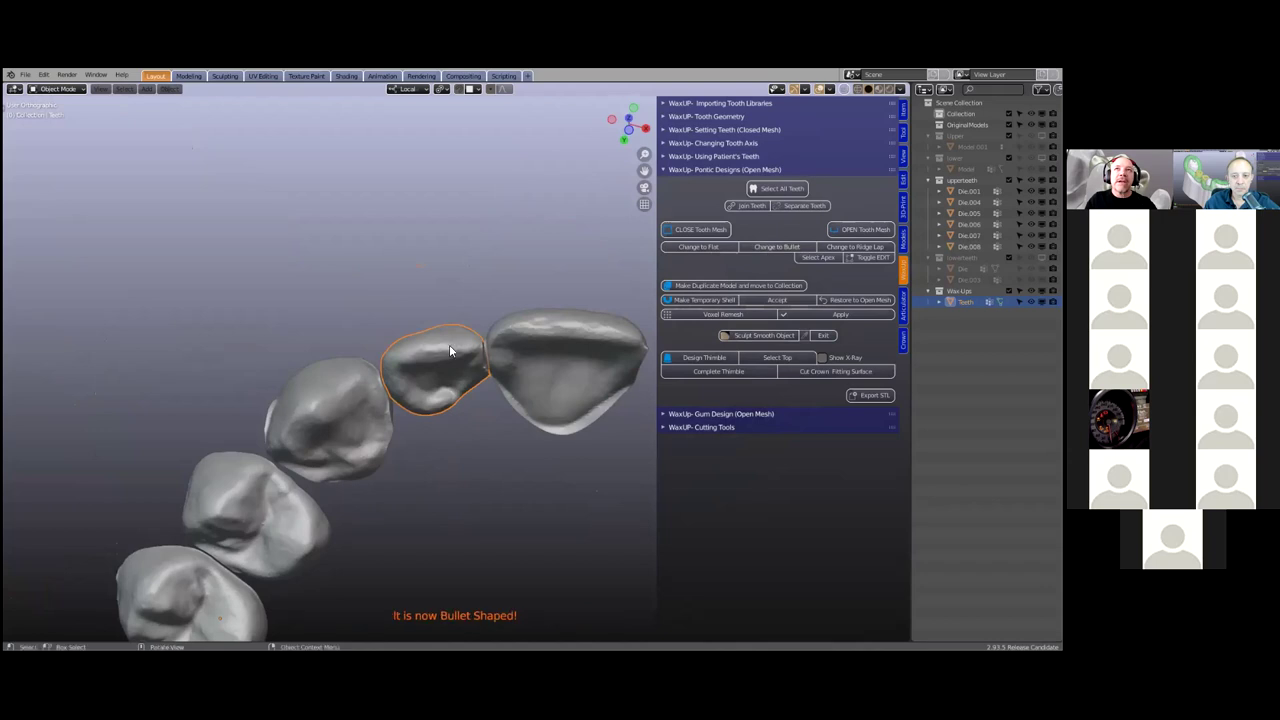
{"action": "middle_click_drag", "start_coordinate": [449, 512], "coordinate": [384, 414]}
Select the first premolar, close its tooth mesh and change it to bullet shape
{"action": "left_click", "coordinate": [384, 414]}
{"action": "middle_click_drag", "start_coordinate": [586, 325], "coordinate": [655, 233], "text": "shift"}
{"action": "middle_click_drag", "start_coordinate": [477, 371], "coordinate": [499, 249]}
{"action": "left_click", "coordinate": [490, 296]}
{"action": "middle_click_drag", "start_coordinate": [515, 322], "coordinate": [466, 331]}
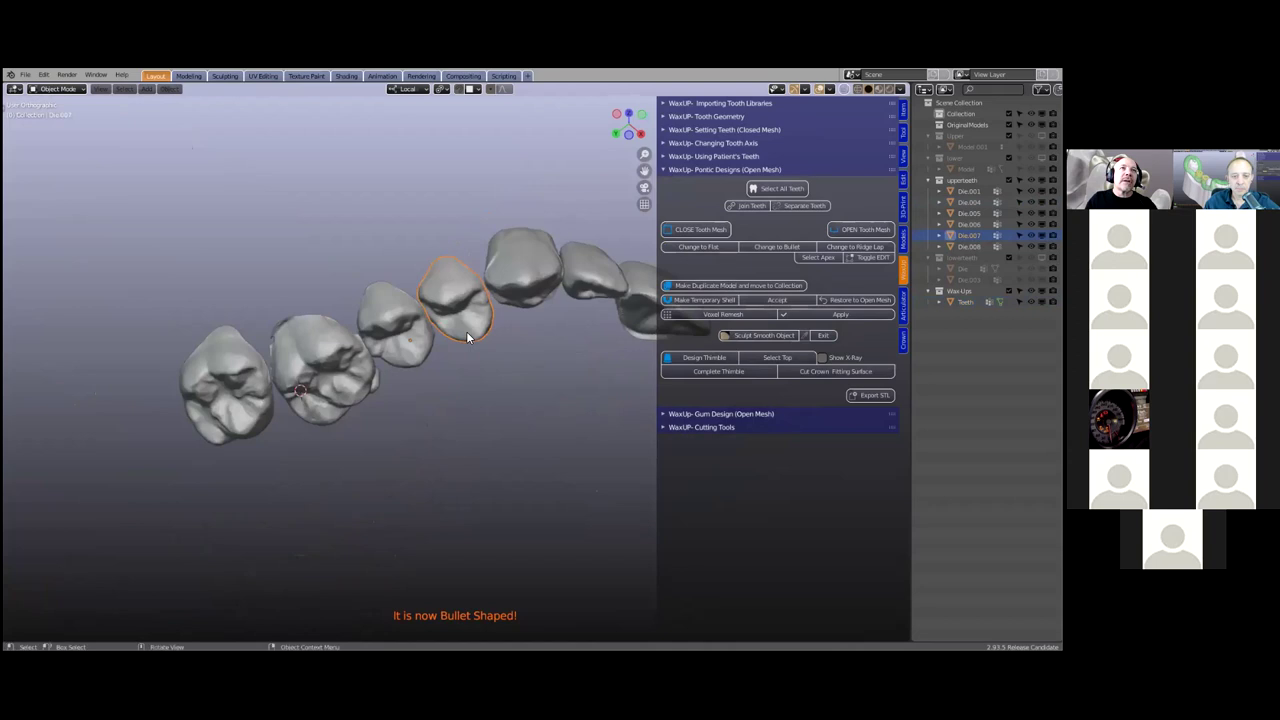
{"action": "scroll", "coordinate": [466, 331], "scroll_direction": "up", "scroll_amount": 3}
{"action": "middle_click_drag", "start_coordinate": [813, 178], "coordinate": [764, 245], "text": "shift"}
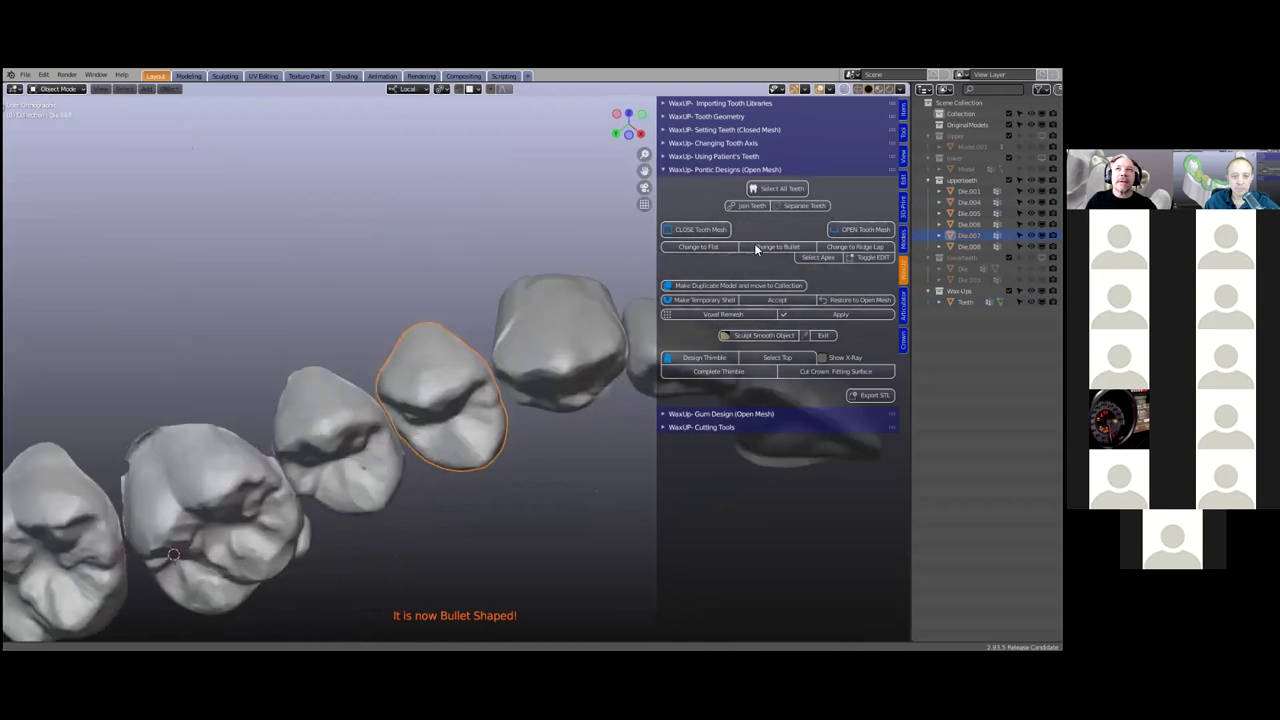
{"action": "middle_click_drag", "start_coordinate": [496, 299], "coordinate": [741, 207]}
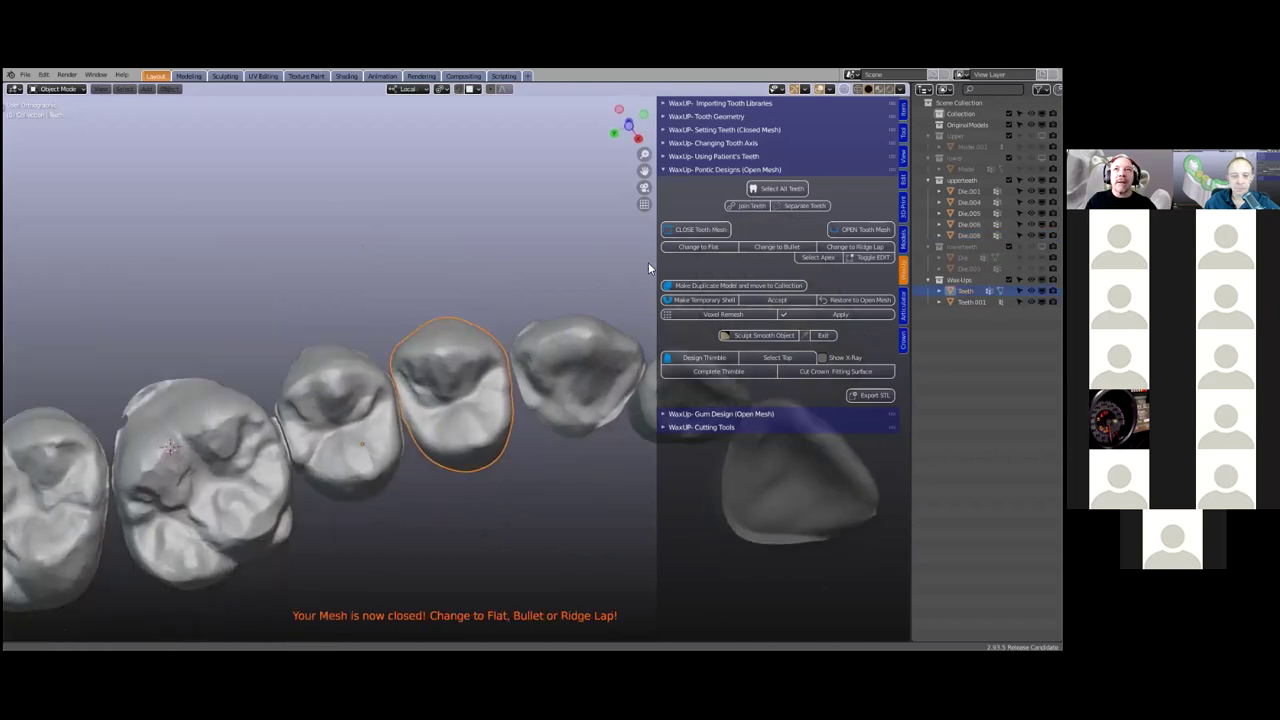
{"action": "left_click", "coordinate": [772, 246]}
{"action": "middle_click_drag", "start_coordinate": [604, 342], "coordinate": [686, 289]}
Select the upper first molar with the ragged margin and open its tooth mesh
{"action": "left_click", "coordinate": [393, 371]}
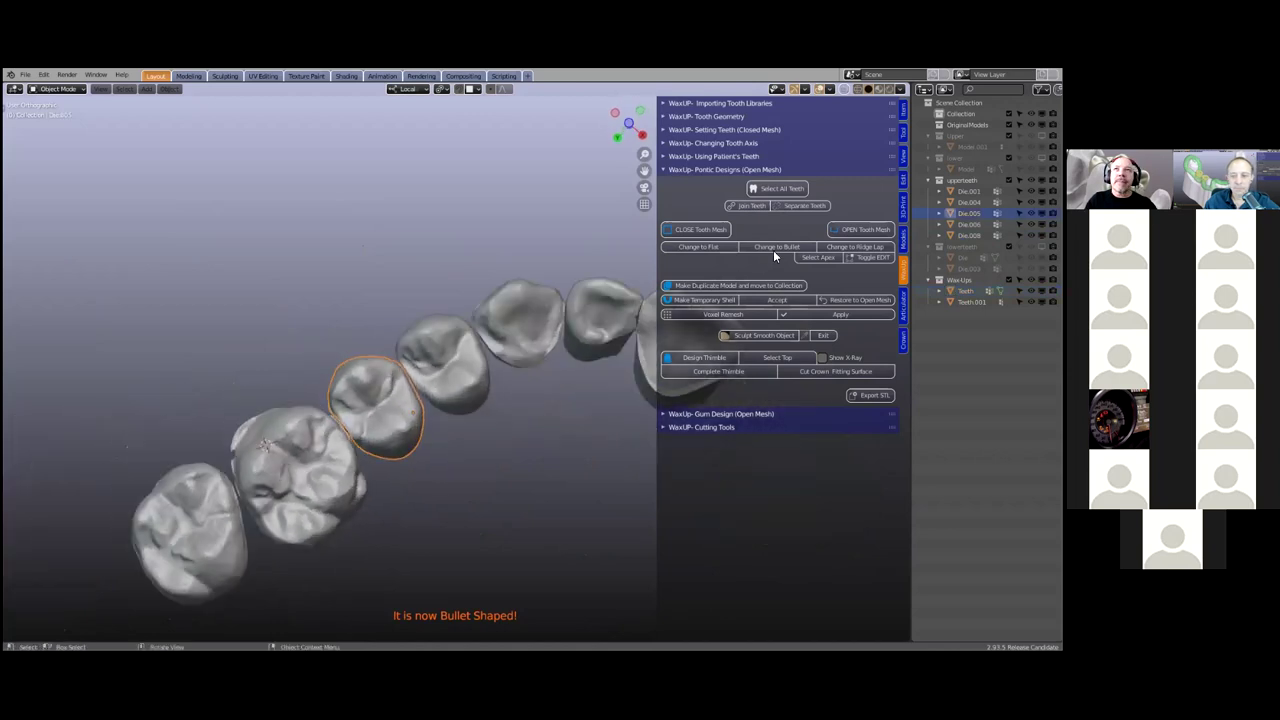
{"action": "scroll", "coordinate": [513, 390], "scroll_direction": "down", "scroll_amount": 4}
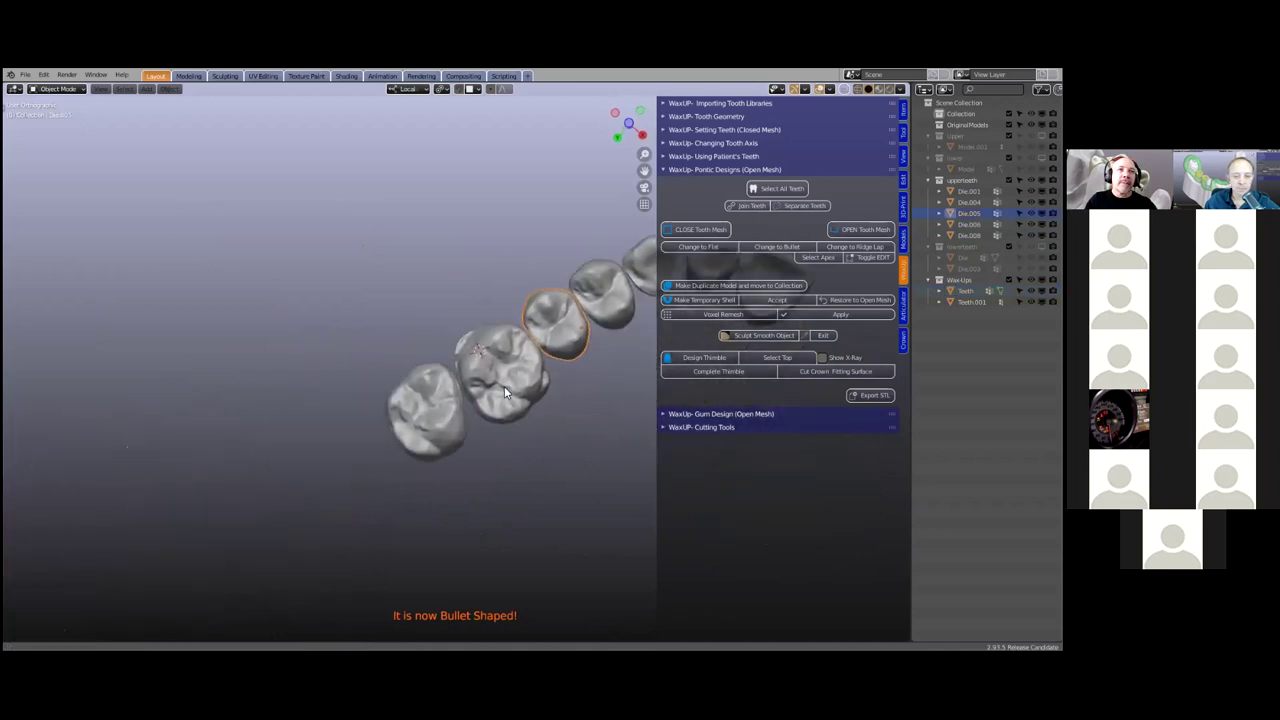
{"action": "left_click", "coordinate": [503, 388]}
{"action": "middle_click_drag", "start_coordinate": [517, 397], "coordinate": [414, 420]}
{"action": "scroll", "coordinate": [418, 421], "scroll_direction": "up", "scroll_amount": 3}
{"action": "scroll", "coordinate": [440, 385], "scroll_direction": "up", "scroll_amount": 4}
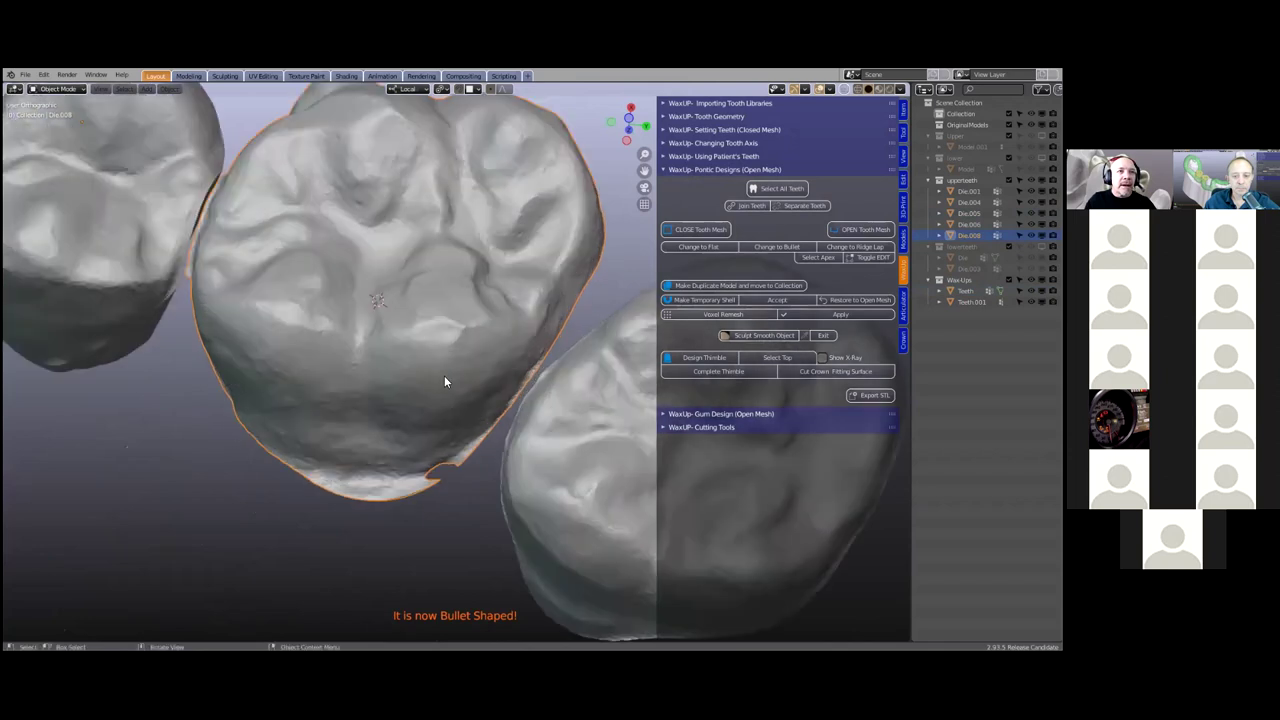
{"action": "middle_click_drag", "start_coordinate": [442, 363], "coordinate": [484, 385]}
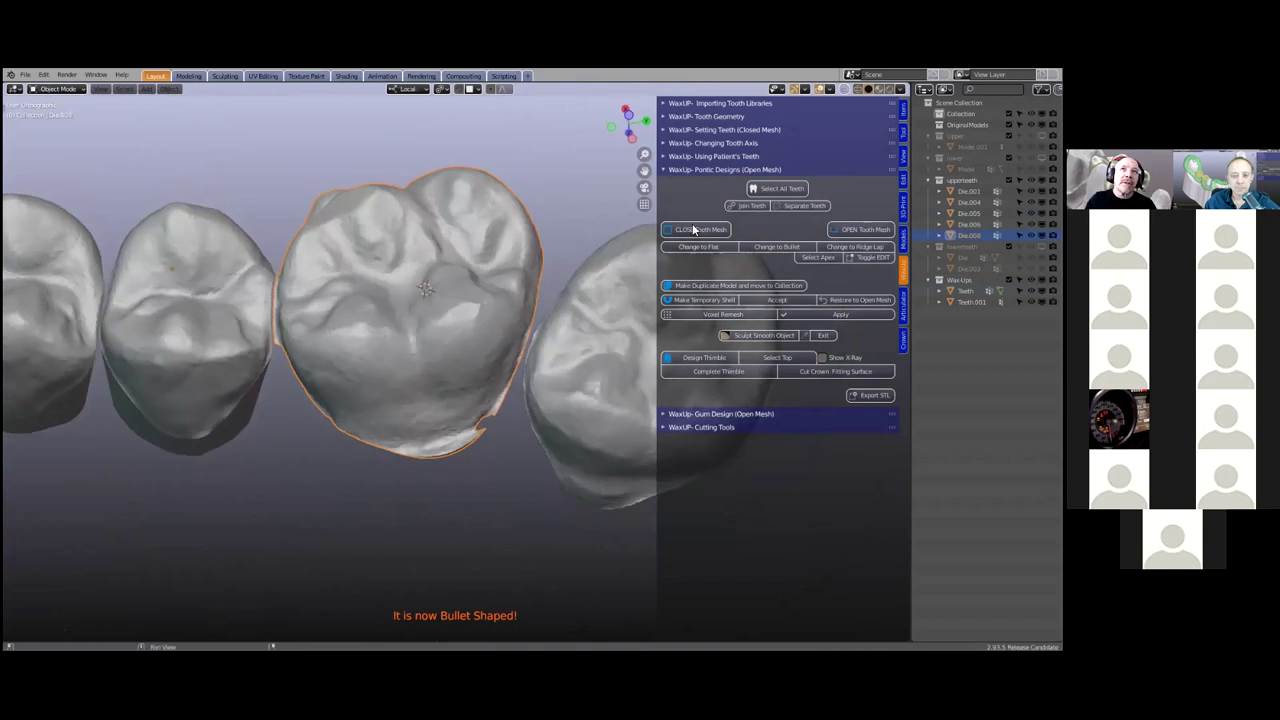
{"action": "left_click", "coordinate": [856, 231]}
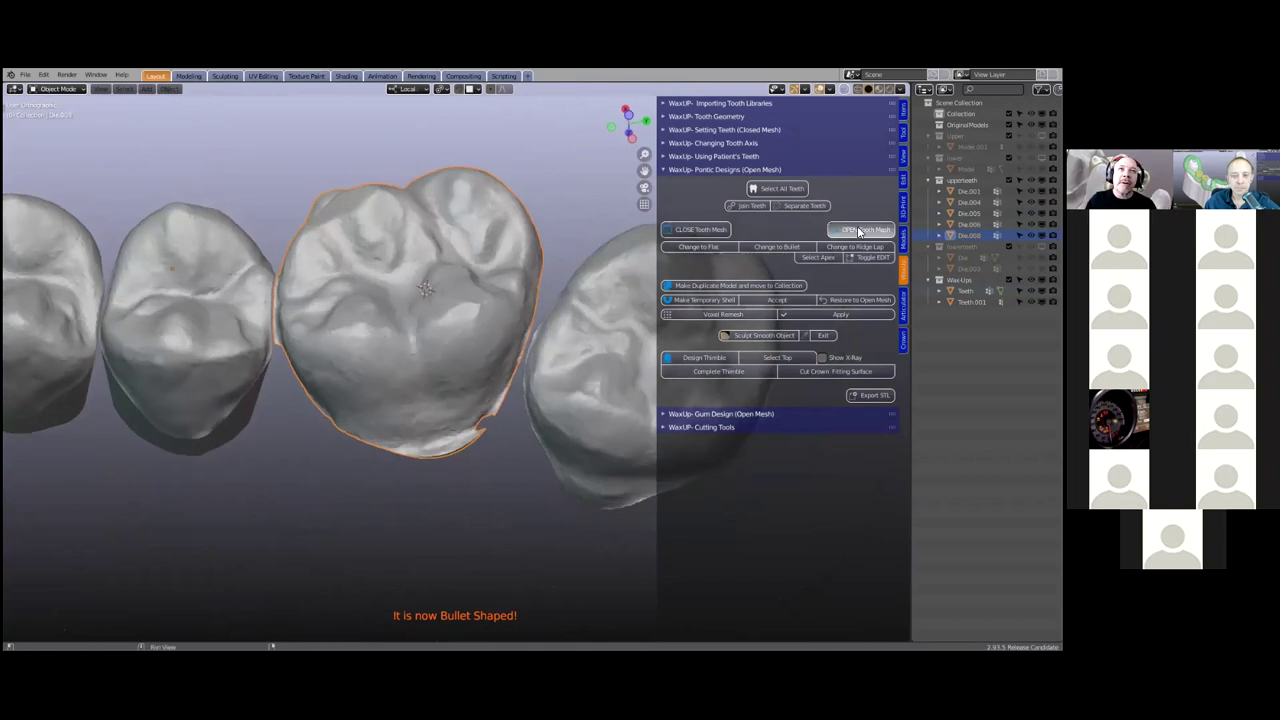
{"action": "middle_click_drag", "start_coordinate": [361, 388], "coordinate": [385, 473]}
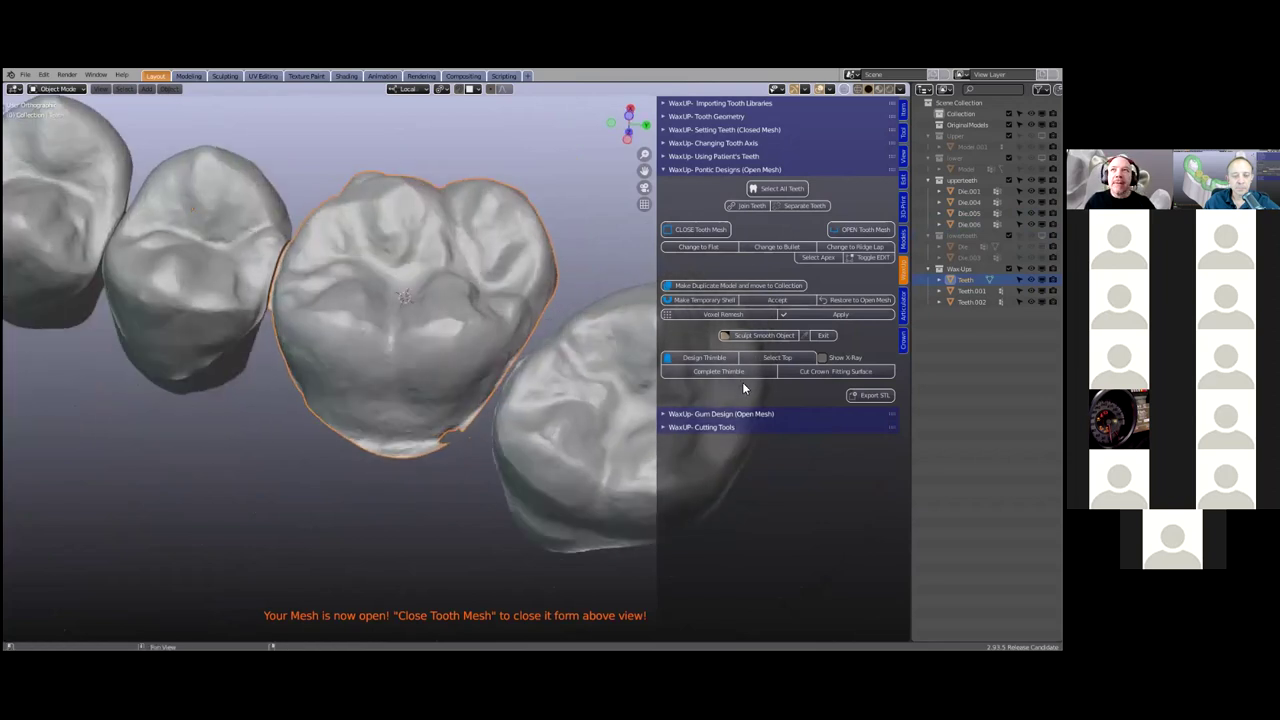
Fast-edit the open first molar, circle-select the ragged mesh flap along its lower margin and delete it
{"action": "left_click", "coordinate": [903, 239]}
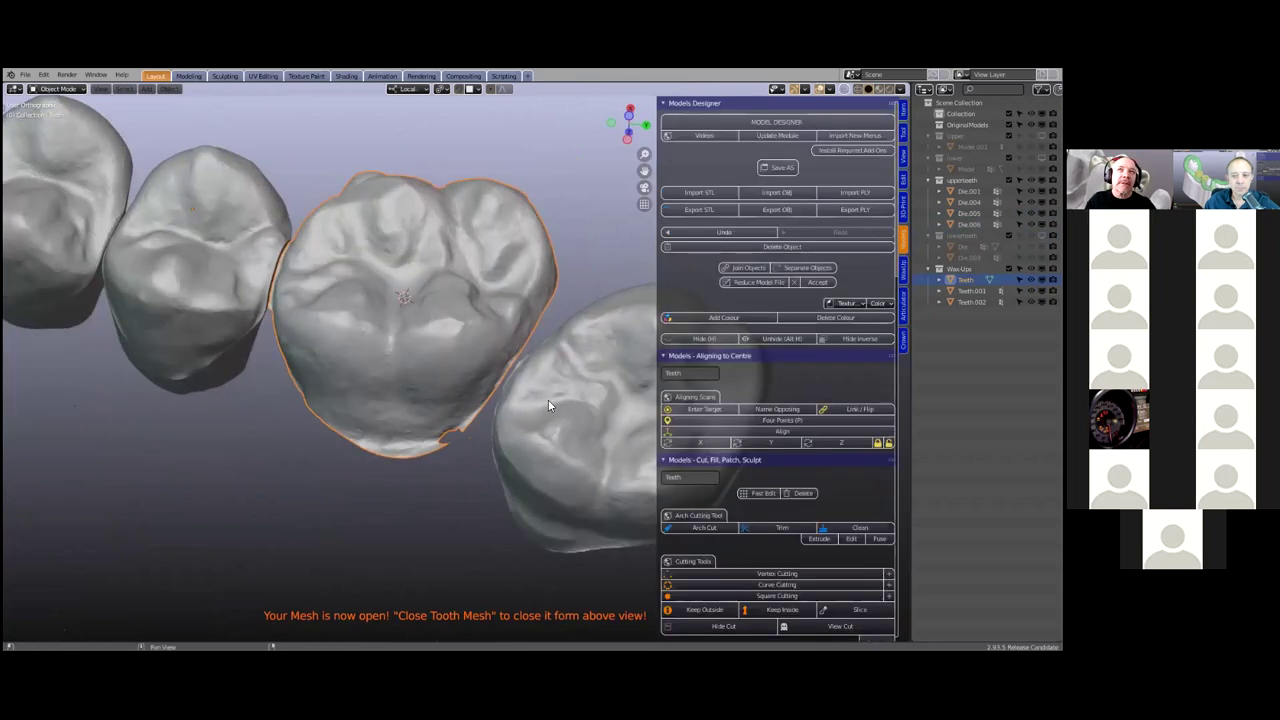
{"action": "scroll", "coordinate": [809, 379], "scroll_direction": "down", "scroll_amount": 1}
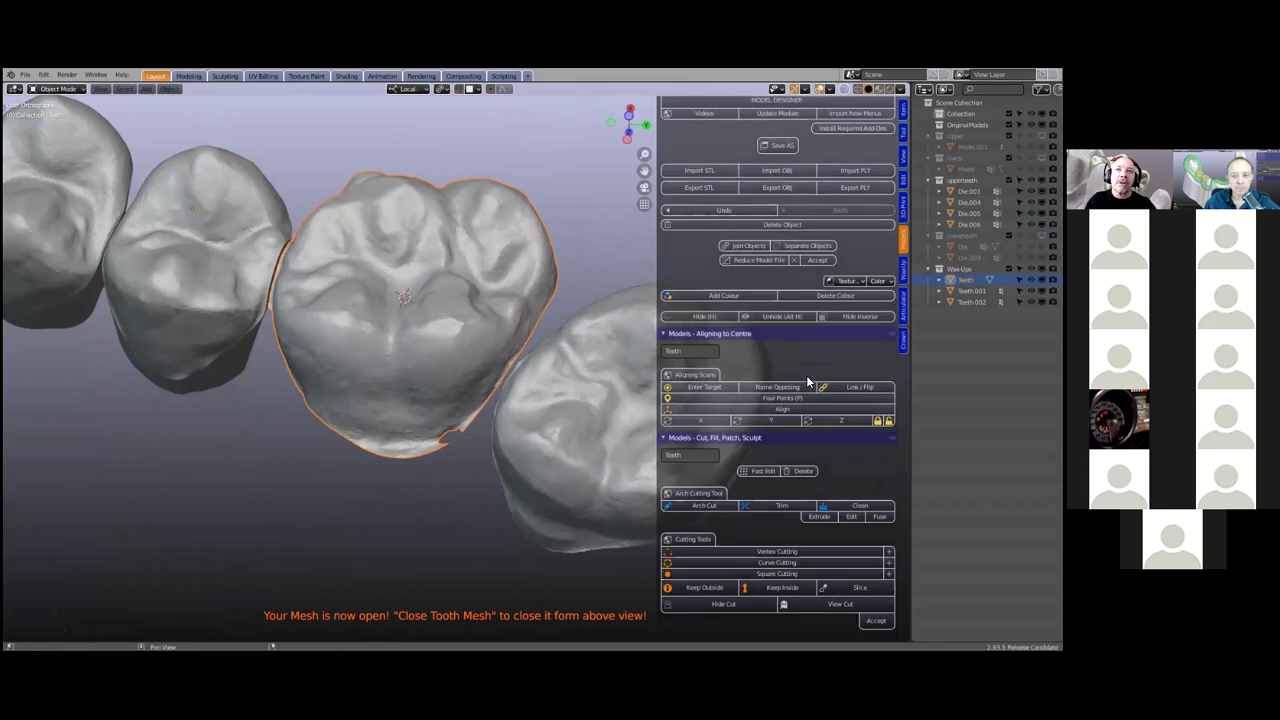
{"action": "left_click", "coordinate": [764, 471]}
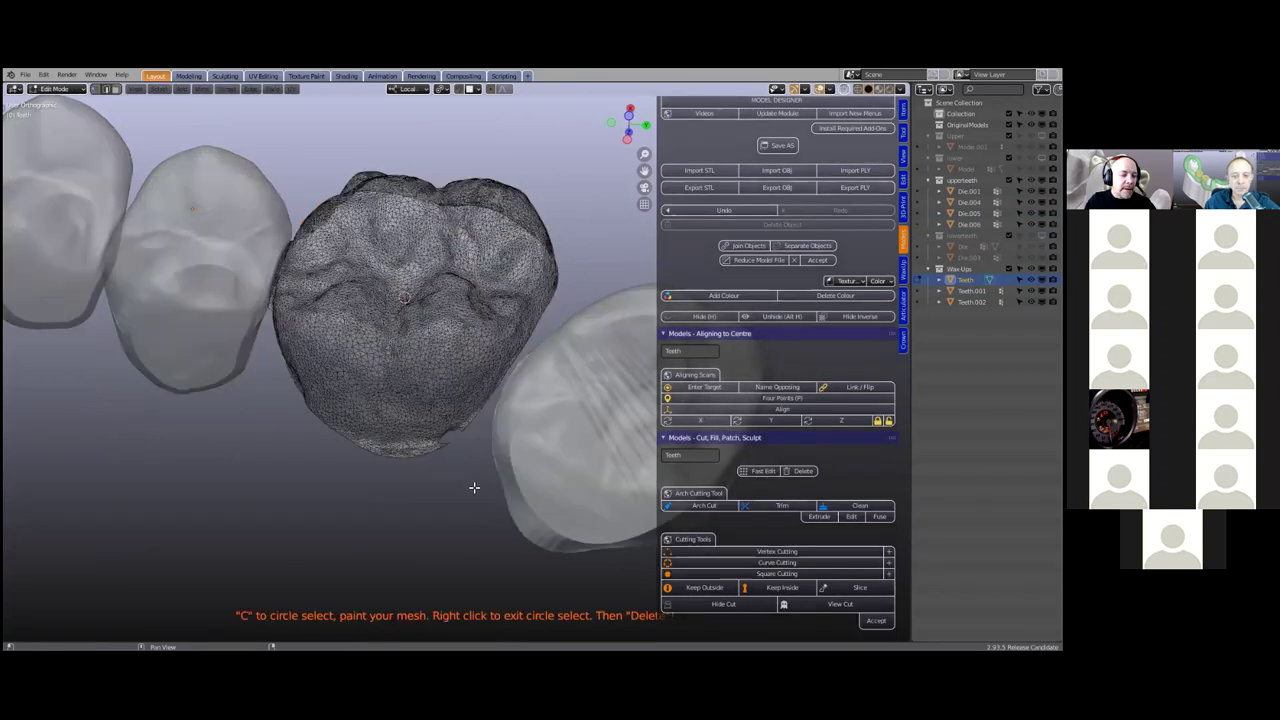
{"action": "scroll", "coordinate": [421, 515], "scroll_direction": "up", "scroll_amount": 3}
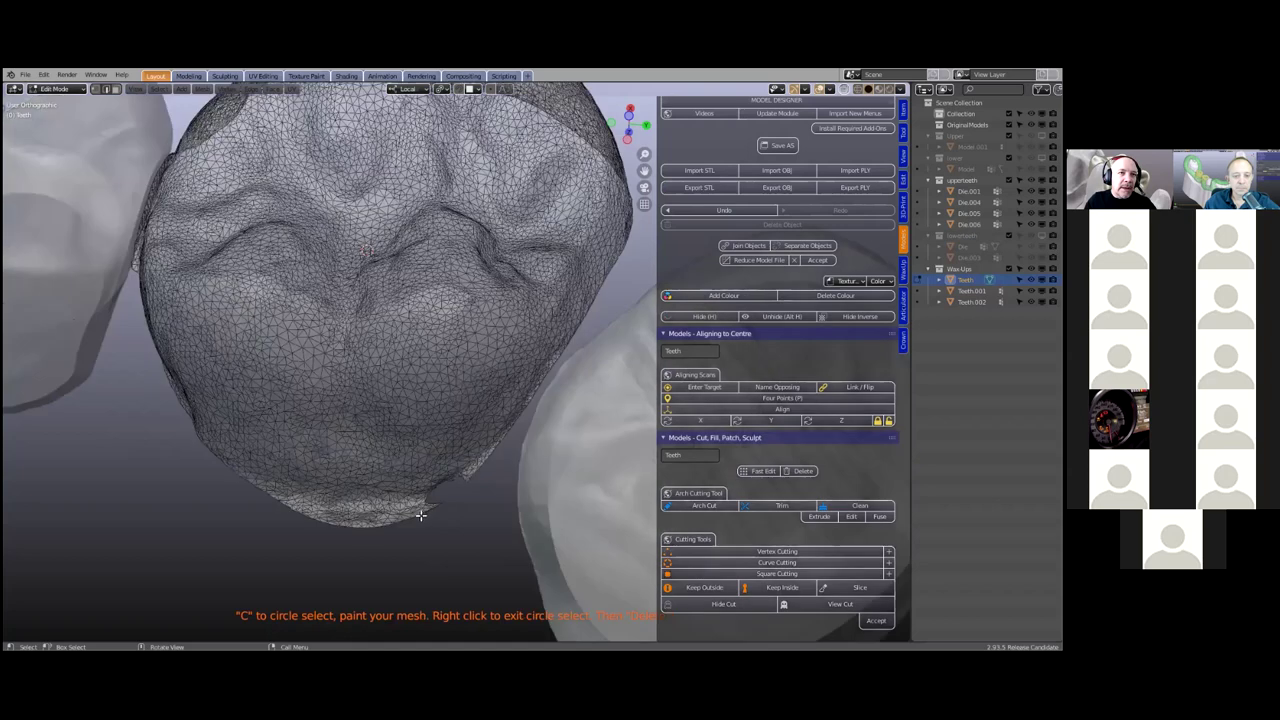
{"action": "key", "text": "c"}
{"action": "left_click_drag", "start_coordinate": [335, 545], "coordinate": [484, 466]}
{"action": "right_click", "coordinate": [543, 455]}
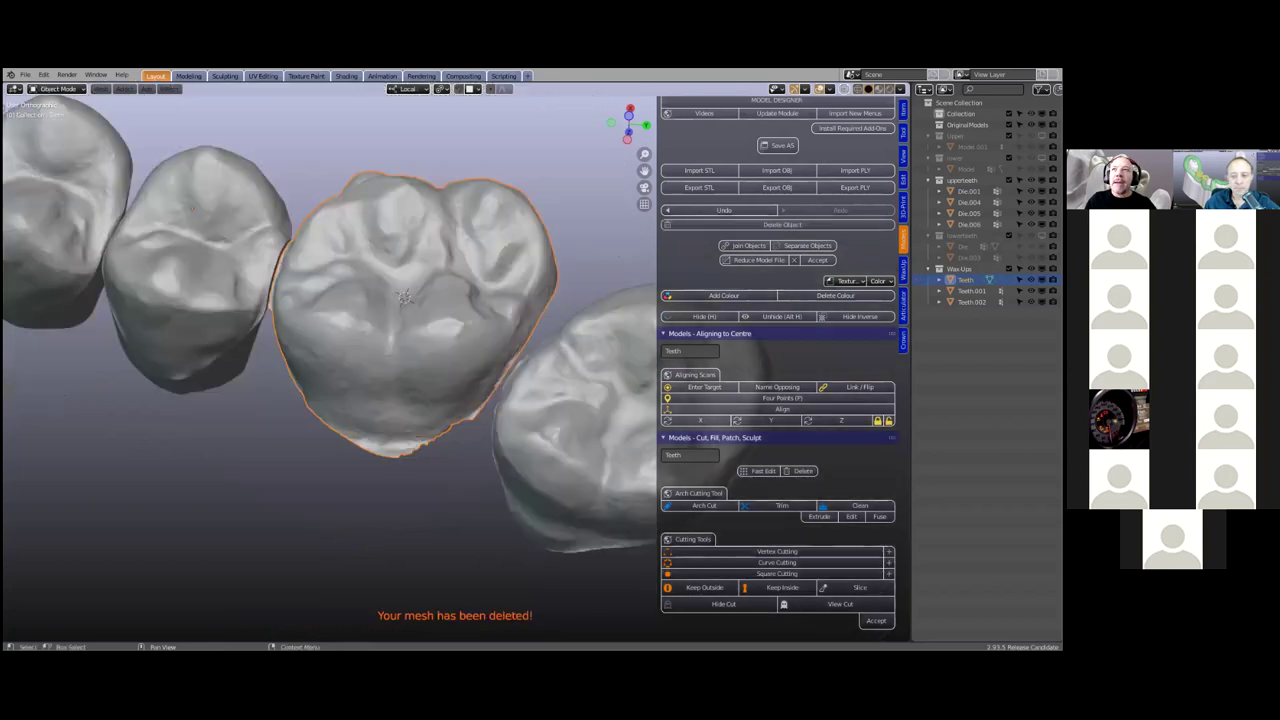
Close the trimmed first molar's tooth mesh and change it to bullet shape
{"action": "middle_click_drag", "start_coordinate": [440, 335], "coordinate": [504, 378]}
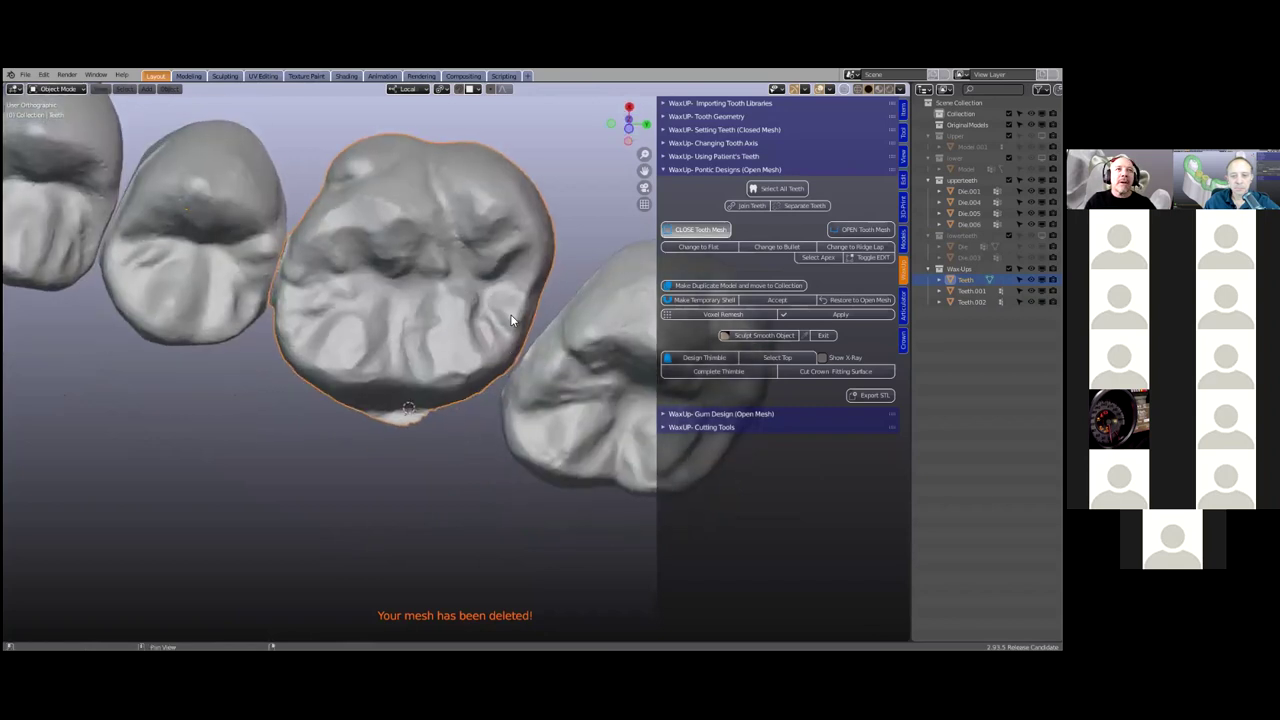
{"action": "scroll", "coordinate": [469, 408], "scroll_direction": "up", "scroll_amount": 2}
{"action": "scroll", "coordinate": [425, 422], "scroll_direction": "down", "scroll_amount": 2}
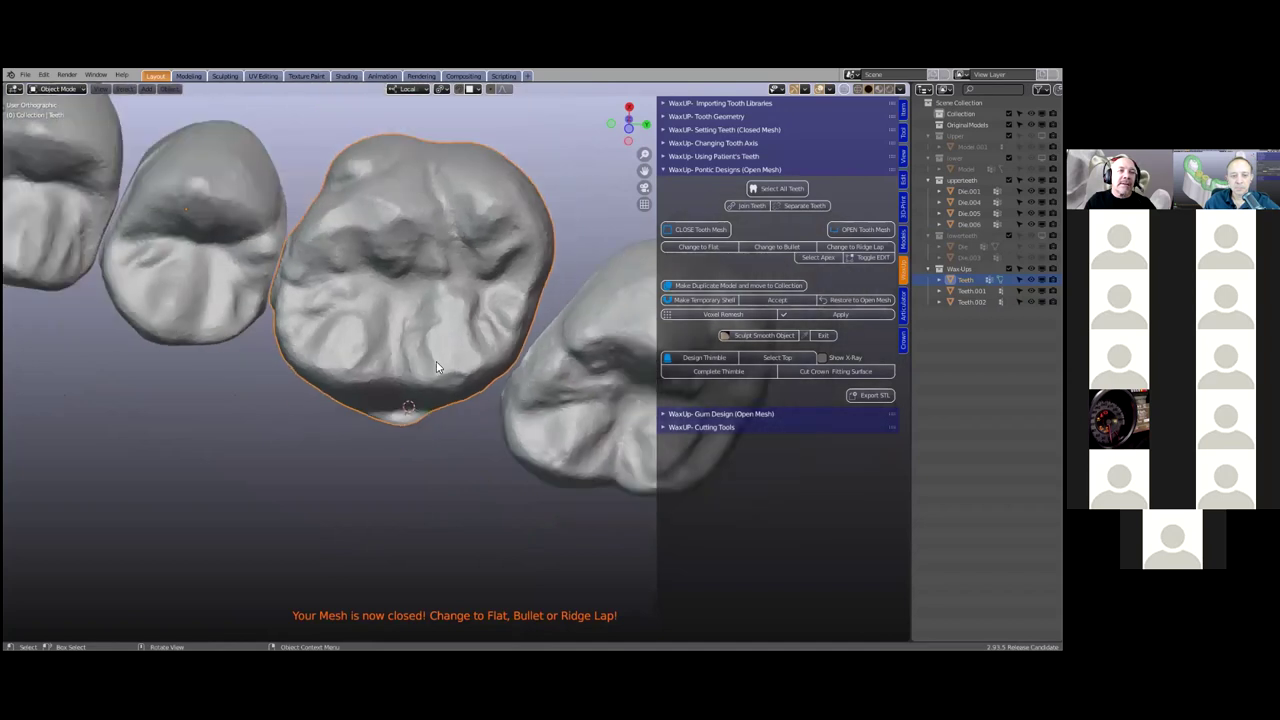
{"action": "middle_click_drag", "start_coordinate": [457, 286], "coordinate": [785, 252]}
{"action": "left_click", "coordinate": [786, 252]}
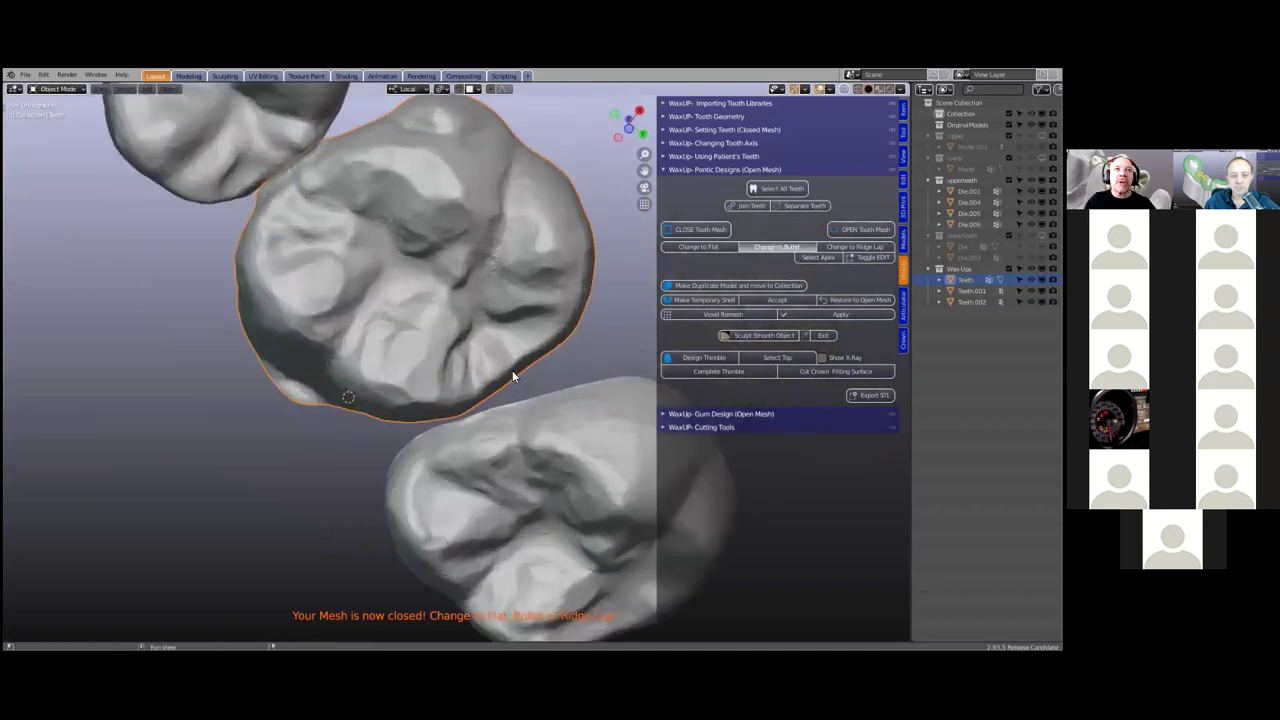
Select the second molar and examine the bases along the whole row of upper teeth
{"action": "scroll", "coordinate": [517, 456], "scroll_direction": "down", "scroll_amount": 2}
{"action": "left_click", "coordinate": [540, 412]}
{"action": "middle_click_drag", "start_coordinate": [540, 412], "coordinate": [590, 385]}
{"action": "left_click", "coordinate": [780, 250]}
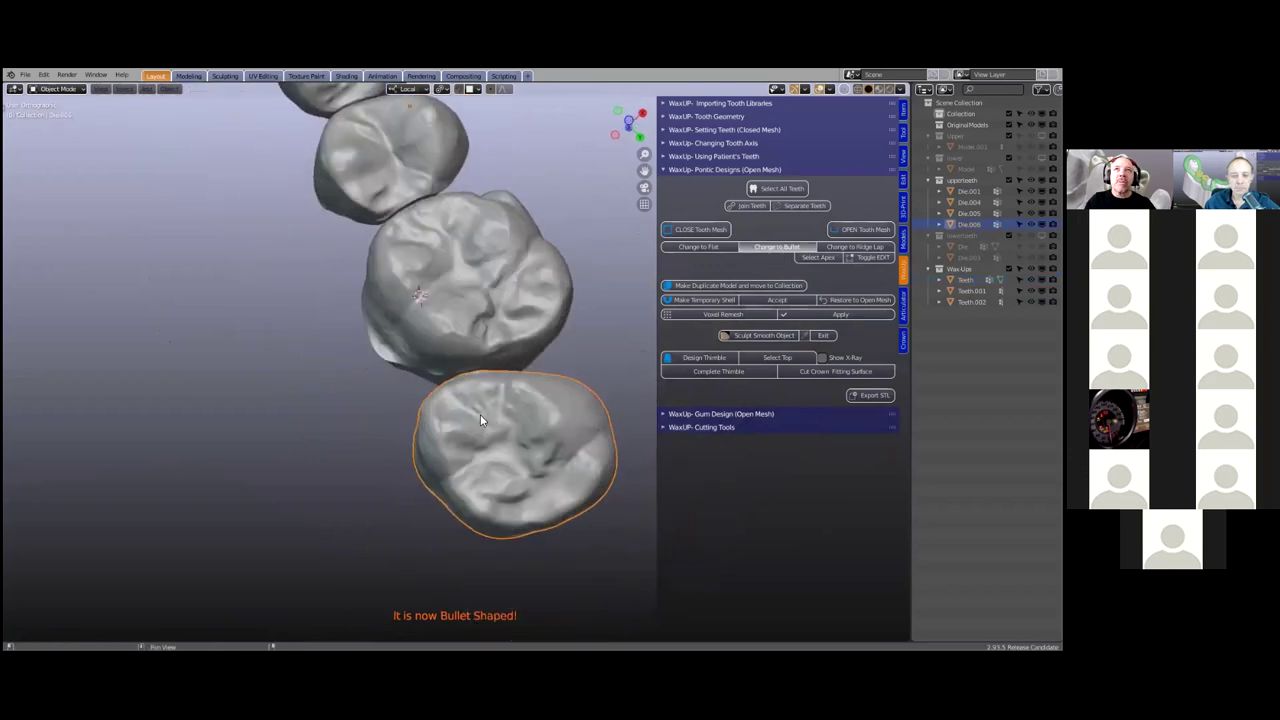
{"action": "scroll", "coordinate": [483, 410], "scroll_direction": "down", "scroll_amount": 3}
{"action": "middle_click_drag", "start_coordinate": [565, 328], "coordinate": [431, 497]}
{"action": "scroll", "coordinate": [474, 452], "scroll_direction": "up", "scroll_amount": 4}
{"action": "scroll", "coordinate": [434, 477], "scroll_direction": "down", "scroll_amount": 2}
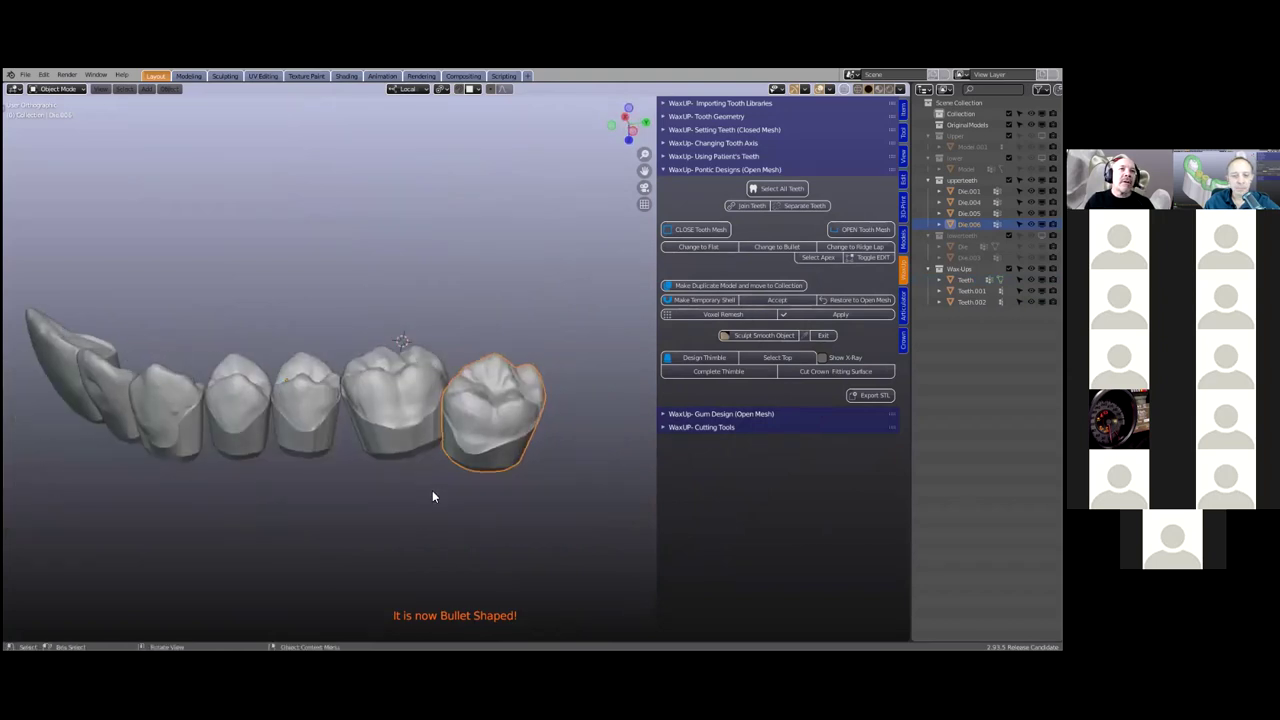
{"action": "scroll", "coordinate": [425, 420], "scroll_direction": "down", "scroll_amount": 2}
{"action": "middle_click_drag", "start_coordinate": [419, 401], "coordinate": [443, 442]}
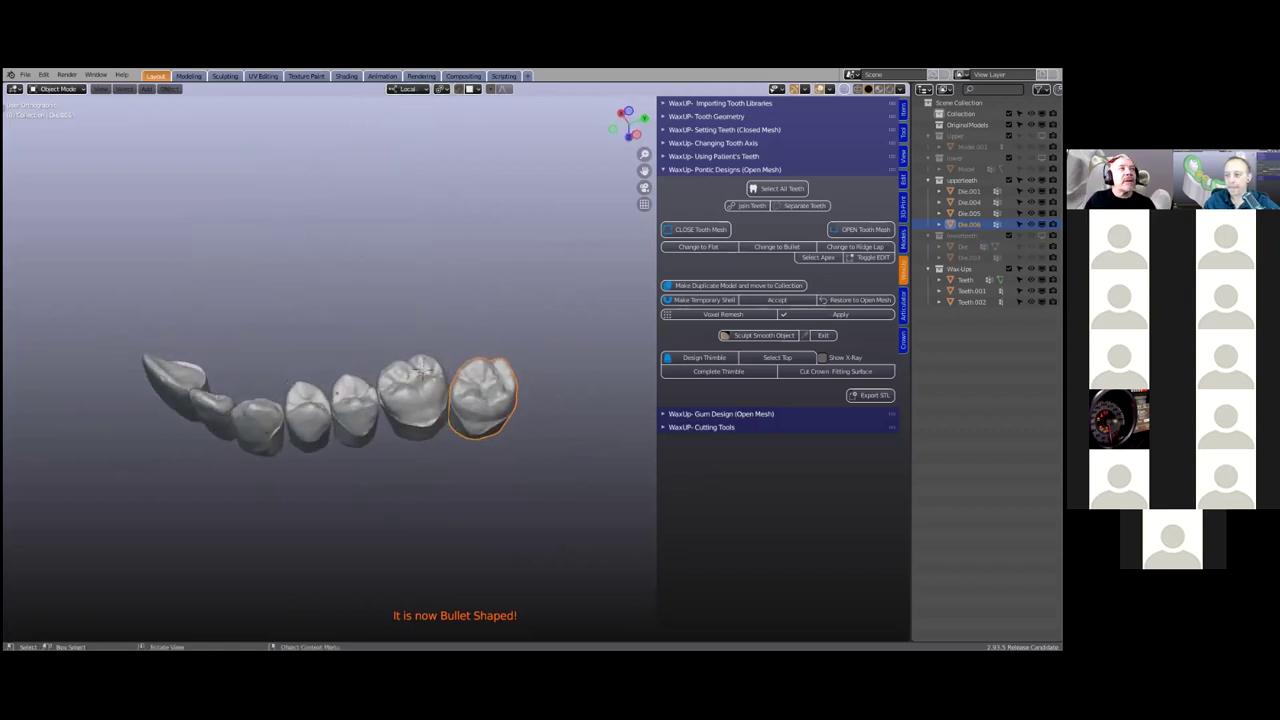
Open the file Models_Extruded.blend without saving the changes to the current file
{"action": "left_click", "coordinate": [25, 75]}
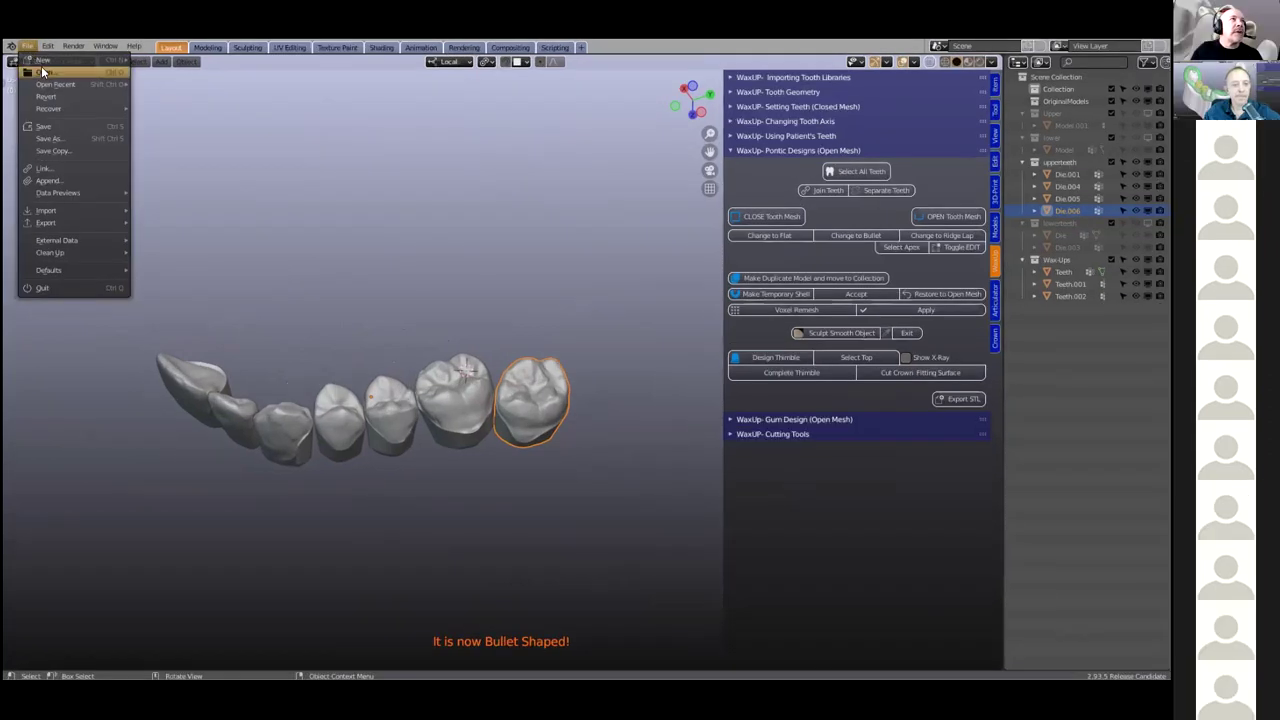
{"action": "left_click", "coordinate": [46, 73]}
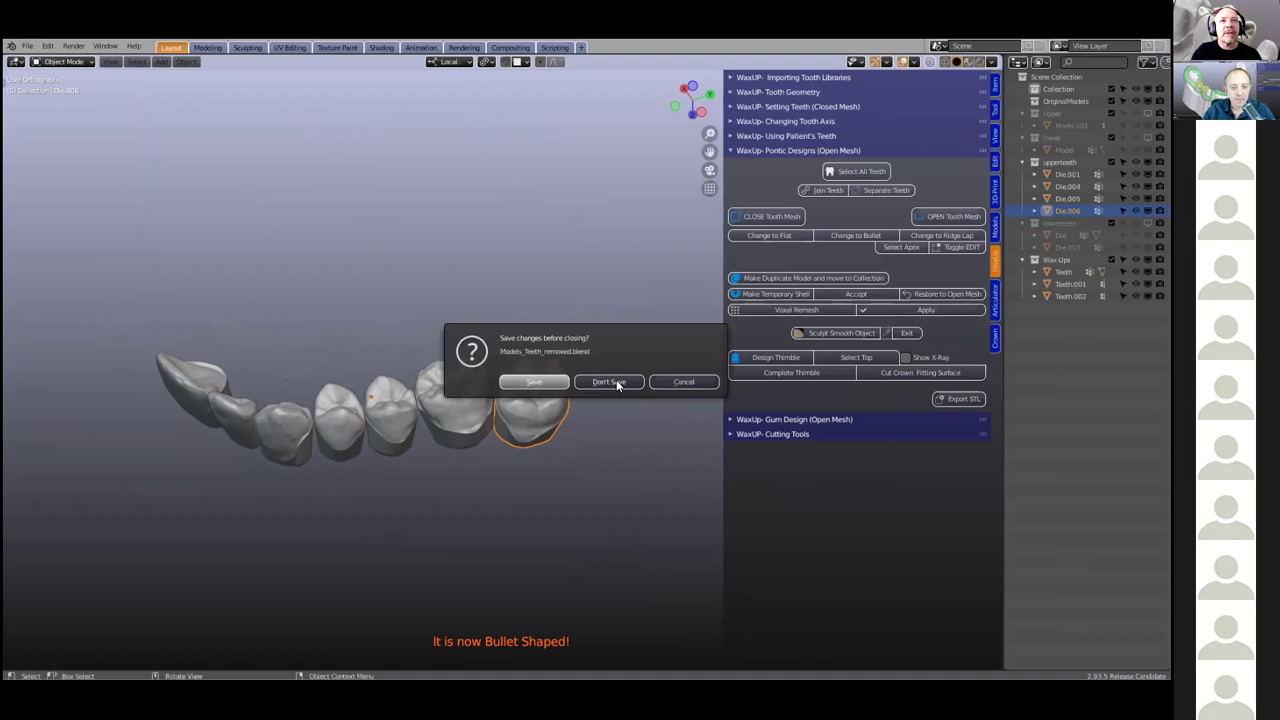
{"action": "left_click", "coordinate": [672, 383]}
{"action": "left_click", "coordinate": [28, 47]}
{"action": "left_click", "coordinate": [48, 74]}
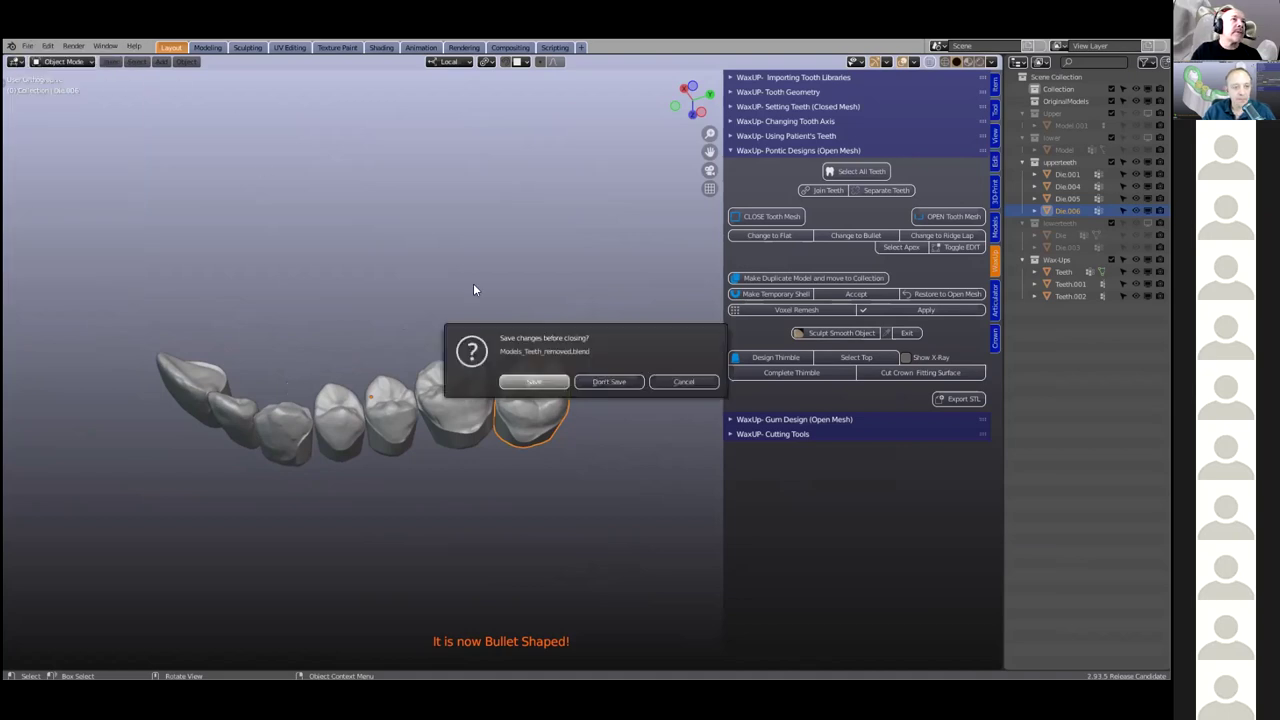
{"action": "left_click", "coordinate": [600, 382]}
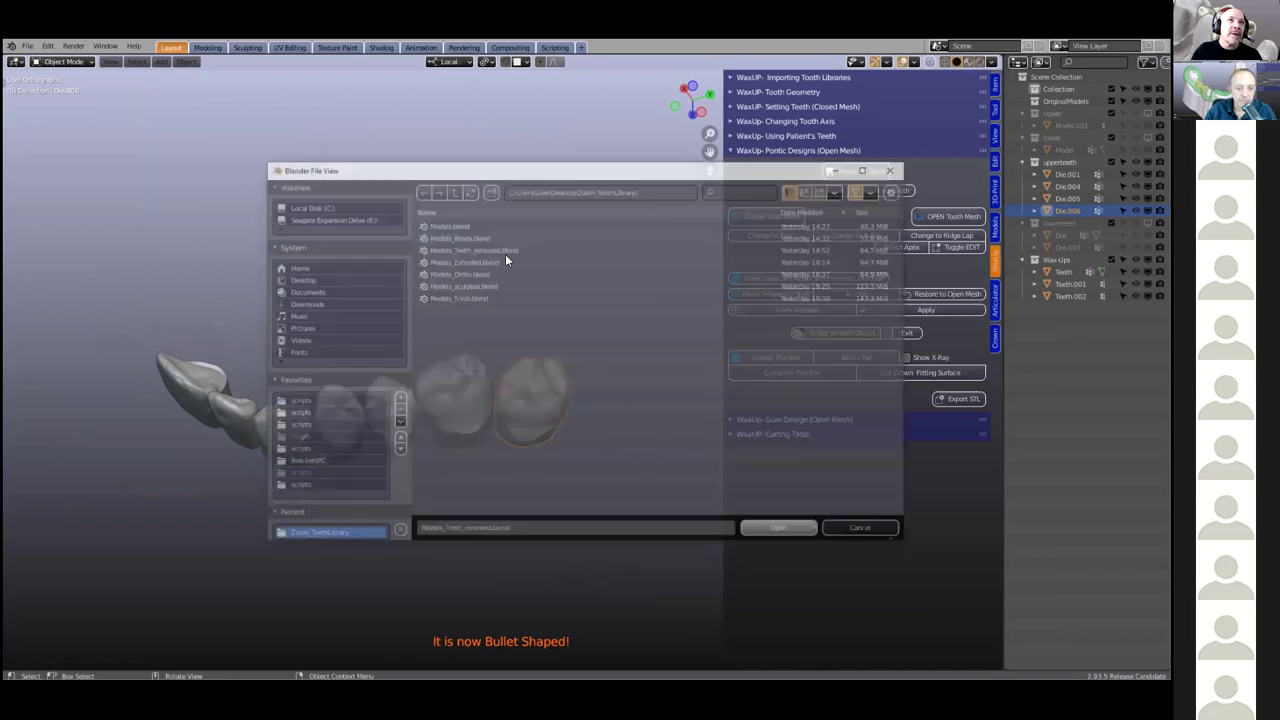
{"action": "double_click", "coordinate": [486, 262]}
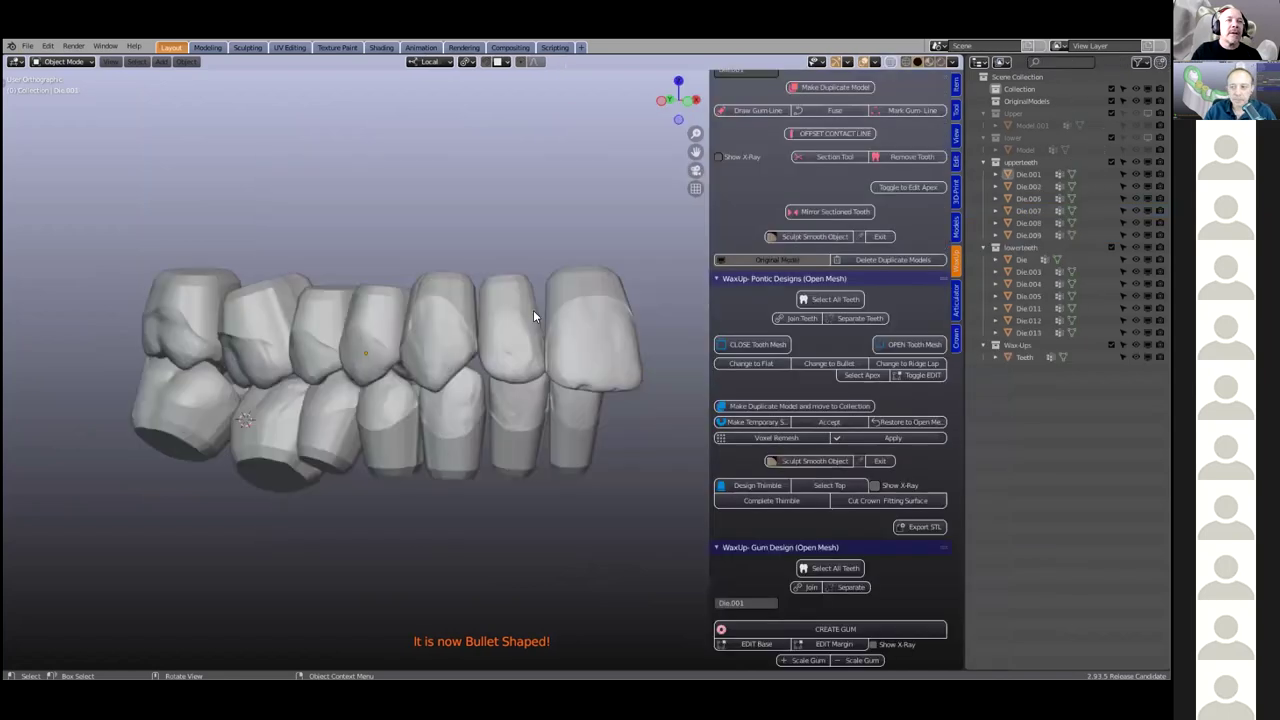
Examine the upper and lower teeth with their extruded bases, and narrow the outliner to widen the viewport
{"action": "scroll", "coordinate": [533, 310], "scroll_direction": "down", "scroll_amount": 2}
{"action": "middle_click_drag", "start_coordinate": [533, 312], "coordinate": [505, 388]}
{"action": "scroll", "coordinate": [406, 436], "scroll_direction": "up", "scroll_amount": 3}
{"action": "scroll", "coordinate": [504, 386], "scroll_direction": "down", "scroll_amount": 3}
{"action": "middle_click_drag", "start_coordinate": [469, 347], "coordinate": [481, 382]}
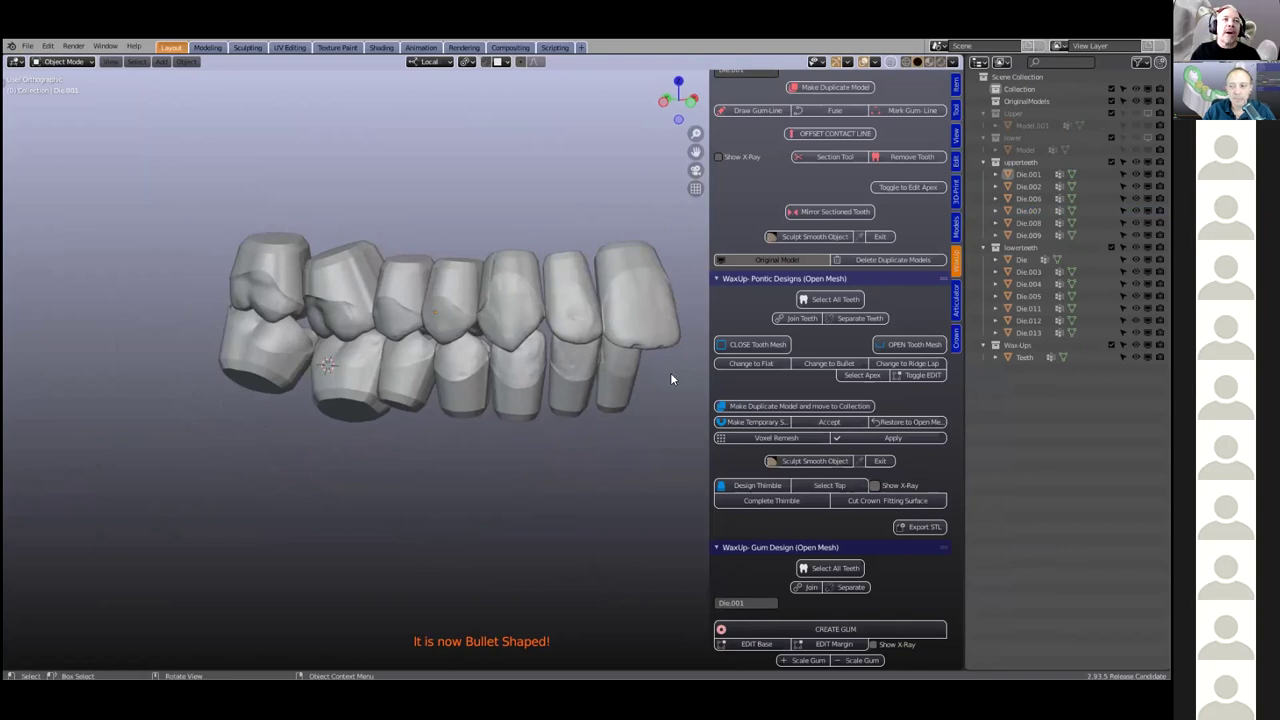
{"action": "middle_click_drag", "start_coordinate": [594, 351], "coordinate": [961, 374]}
{"action": "left_click_drag", "start_coordinate": [964, 373], "coordinate": [1050, 373]}
{"action": "middle_click_drag", "start_coordinate": [530, 336], "coordinate": [473, 376]}
Select individual teeth one after another, from the upper central incisor back to the molars, ending with a lower tooth
{"action": "left_click", "coordinate": [625, 349]}
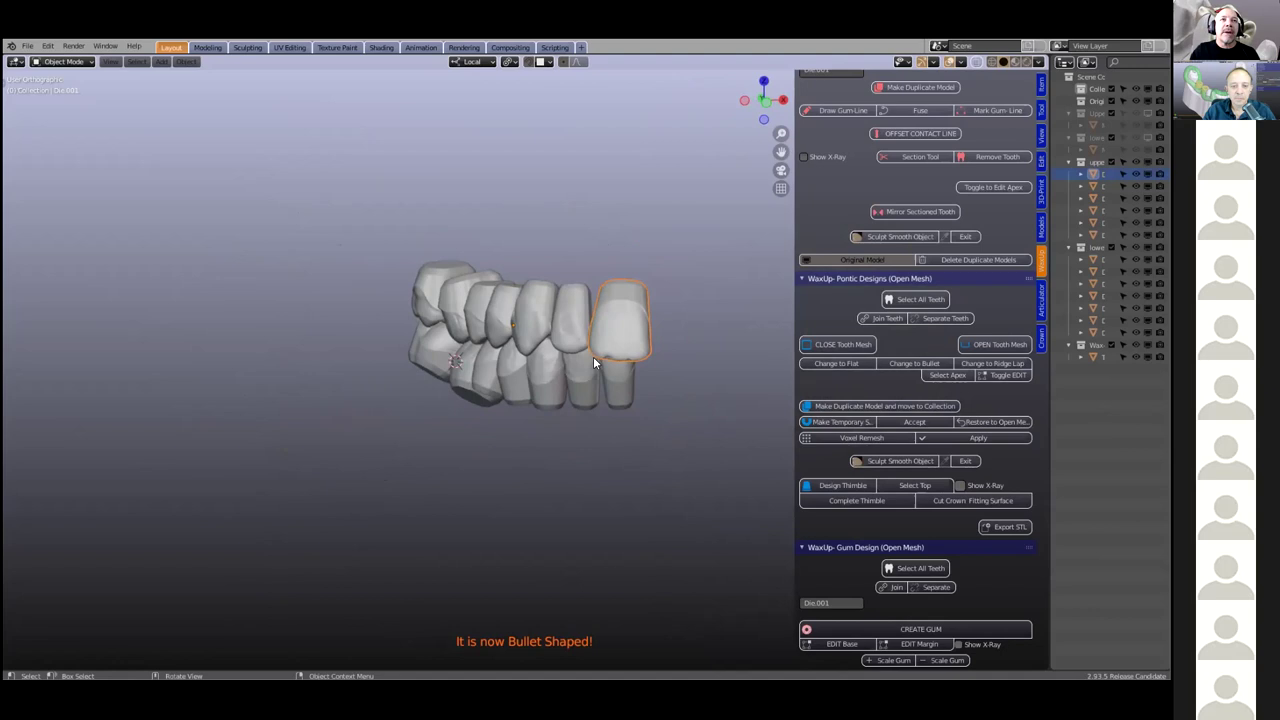
{"action": "middle_click_drag", "start_coordinate": [598, 368], "coordinate": [500, 367], "text": "shift"}
{"action": "scroll", "coordinate": [516, 327], "scroll_direction": "up", "scroll_amount": 3}
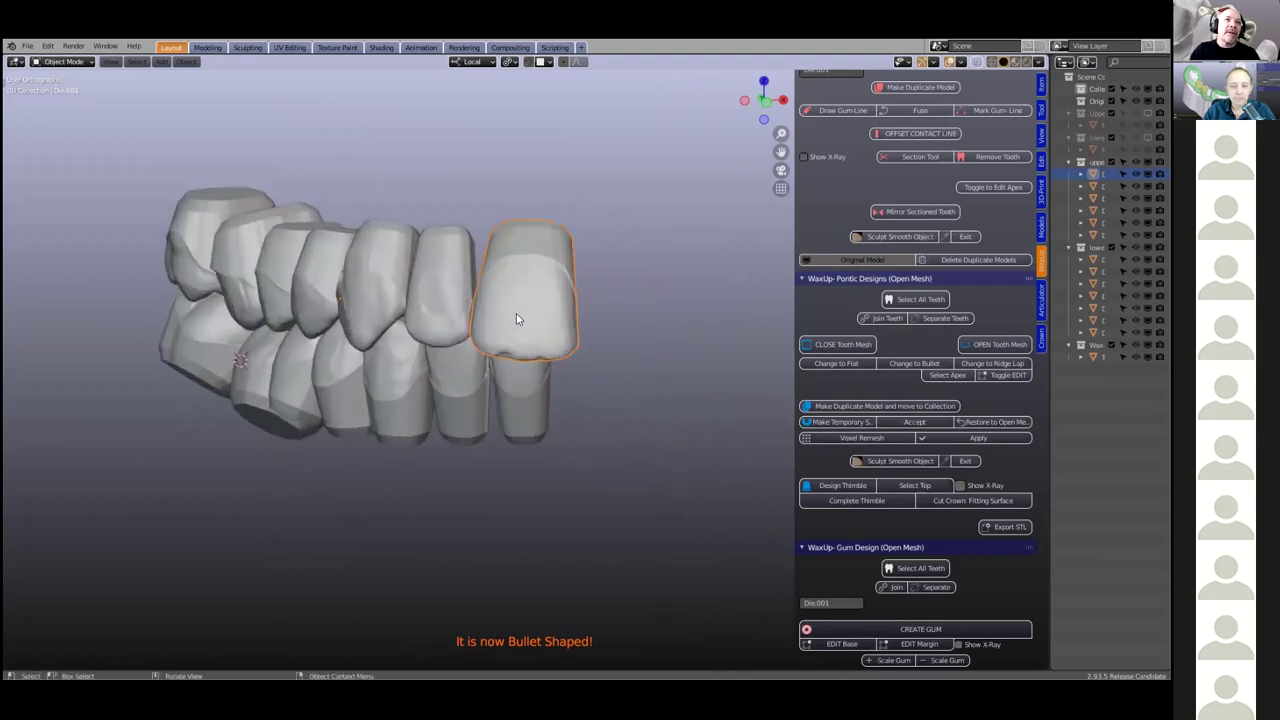
{"action": "middle_click_drag", "start_coordinate": [530, 308], "coordinate": [321, 337]}
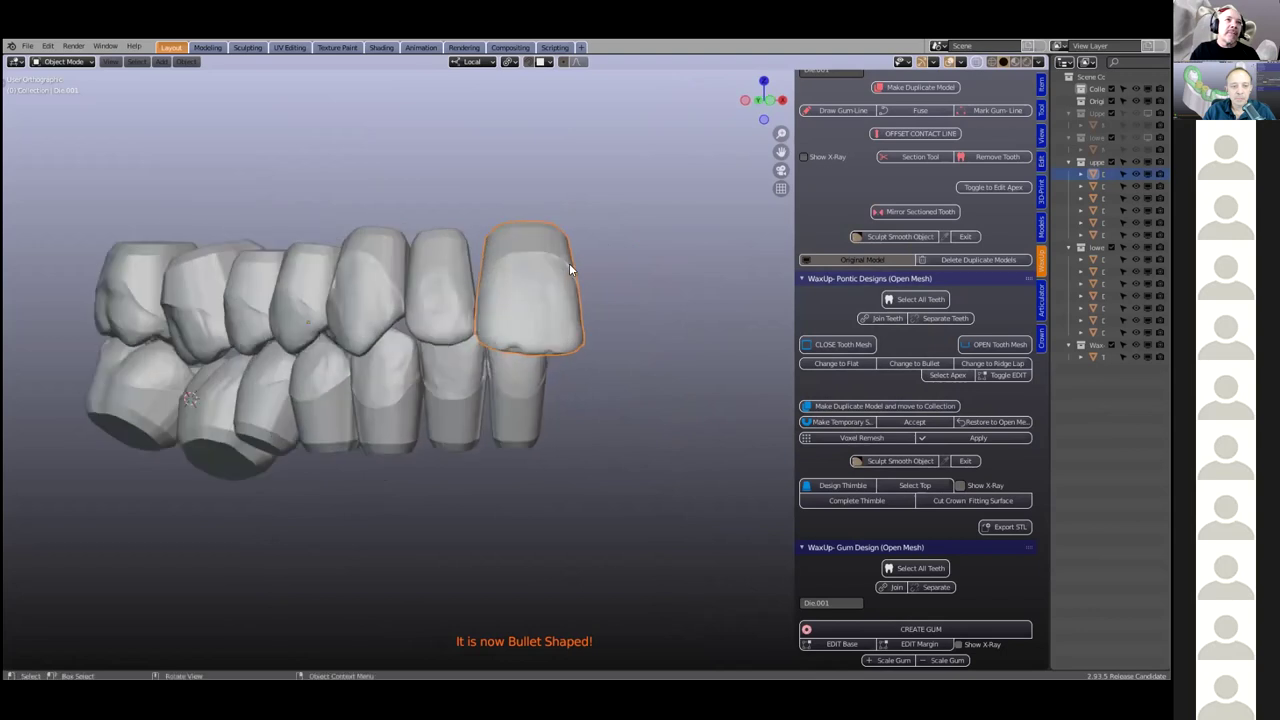
{"action": "left_click", "coordinate": [453, 292]}
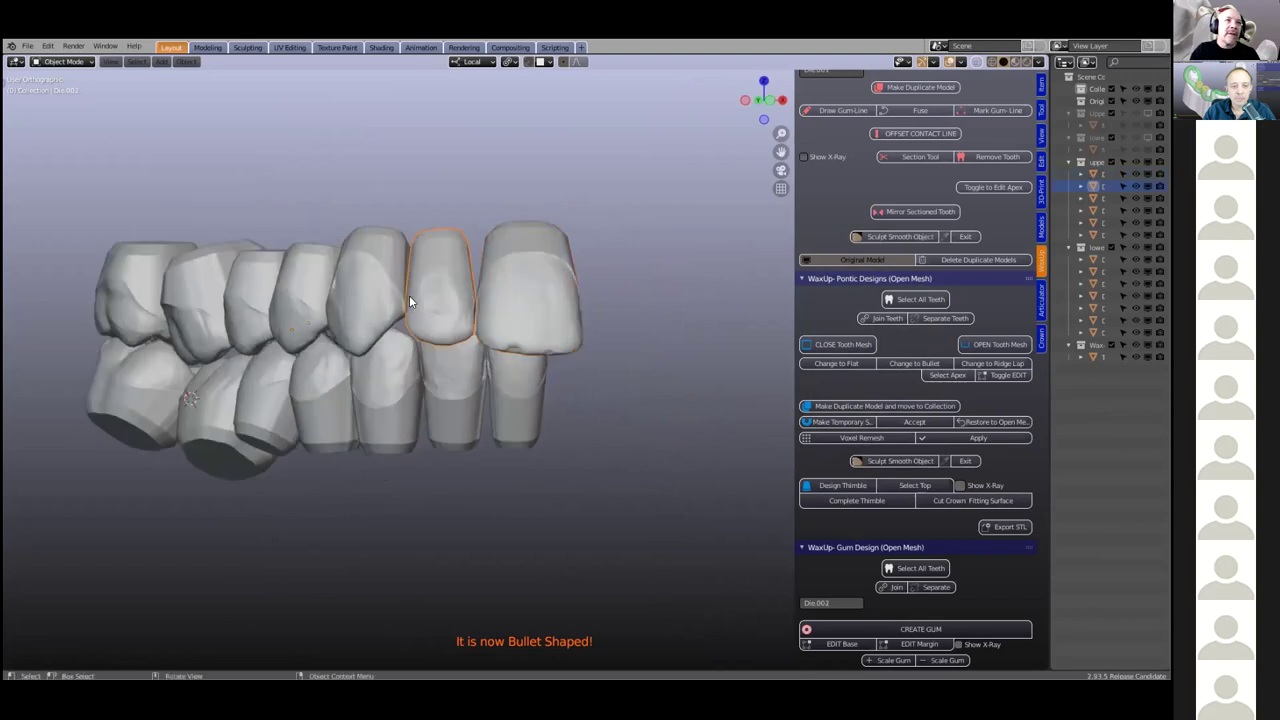
{"action": "left_click", "coordinate": [295, 318], "text": "shift"}
{"action": "left_click", "coordinate": [248, 304], "text": "shift"}
{"action": "left_click", "coordinate": [206, 306], "text": "shift"}
{"action": "left_click", "coordinate": [138, 306], "text": "shift"}
{"action": "left_click", "coordinate": [135, 372]}
{"action": "middle_click_drag", "start_coordinate": [143, 375], "coordinate": [517, 334]}
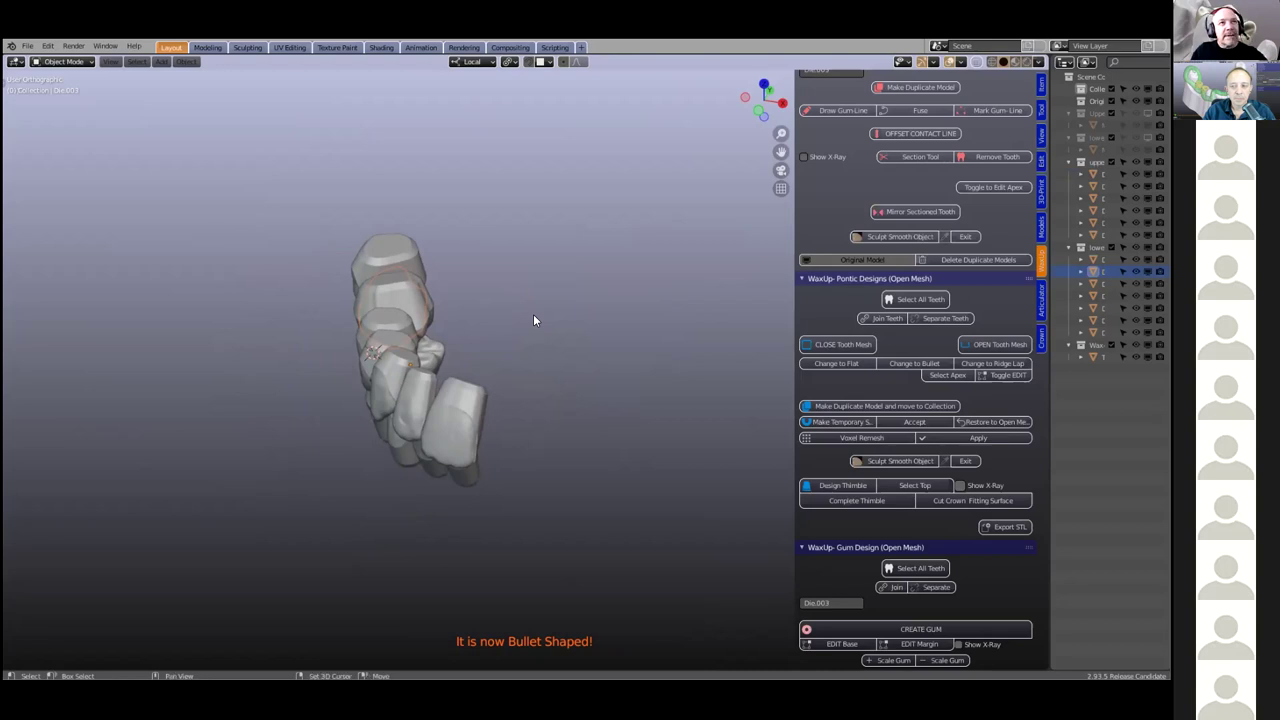
Snap the 3D cursor to the world origin
{"action": "key", "text": "shift+s"}
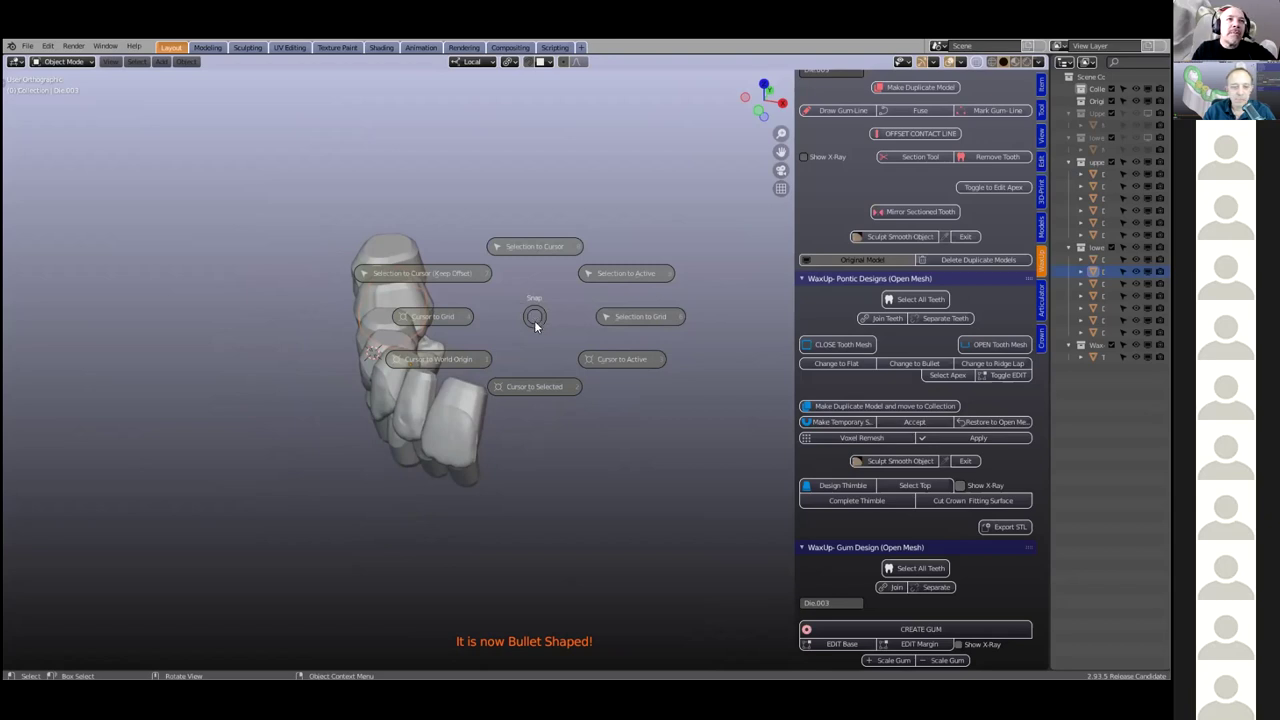
{"action": "left_click", "coordinate": [438, 362]}
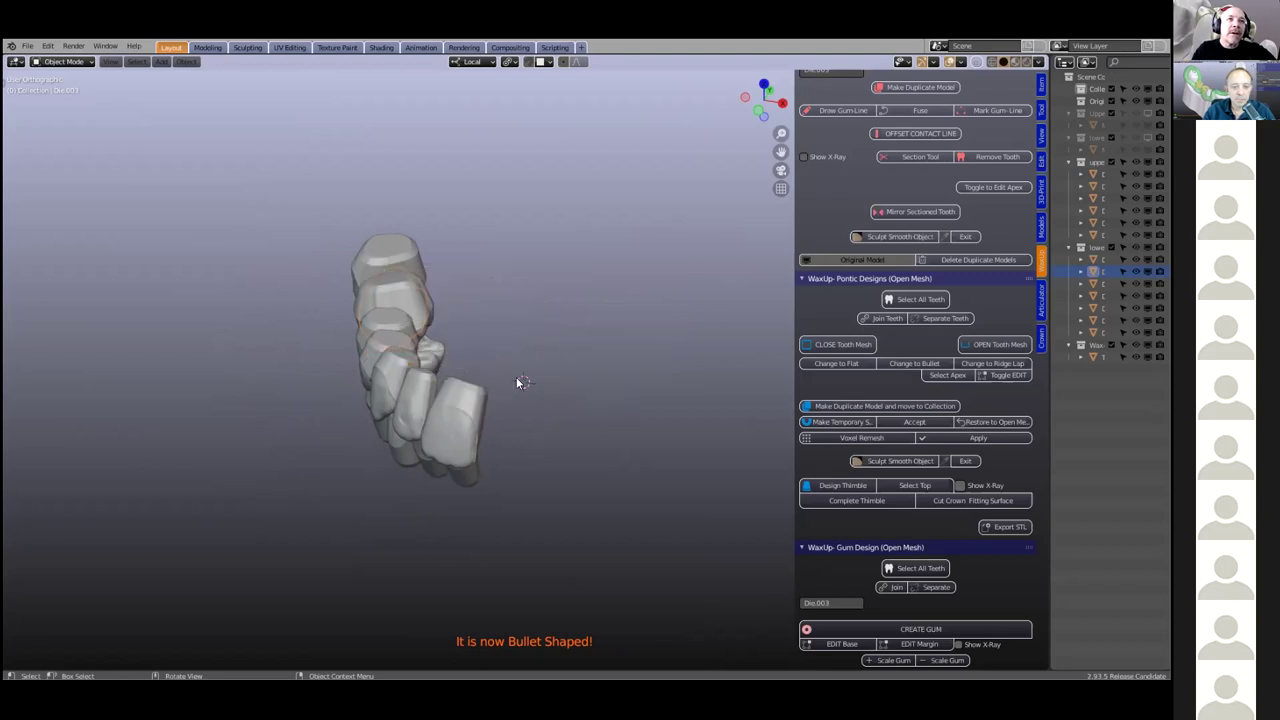
{"action": "scroll", "coordinate": [517, 383], "scroll_direction": "up", "scroll_amount": 8}
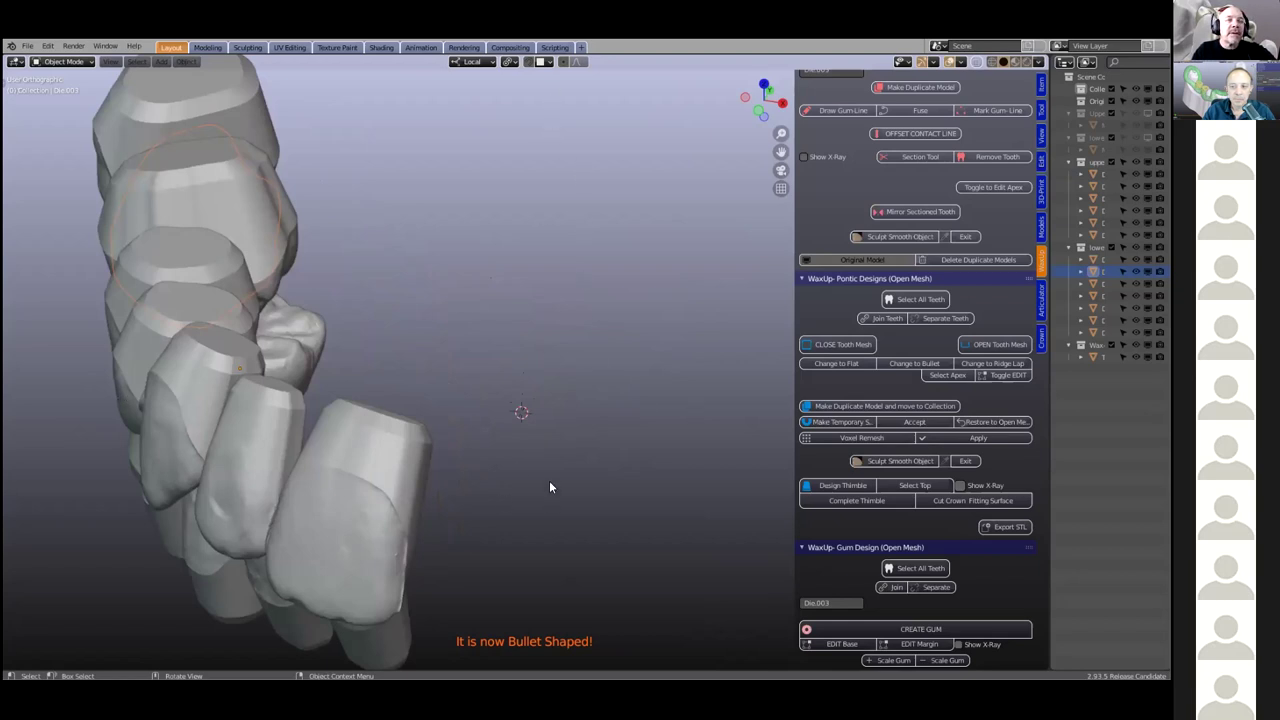
{"action": "scroll", "coordinate": [549, 480], "scroll_direction": "down", "scroll_amount": 2}
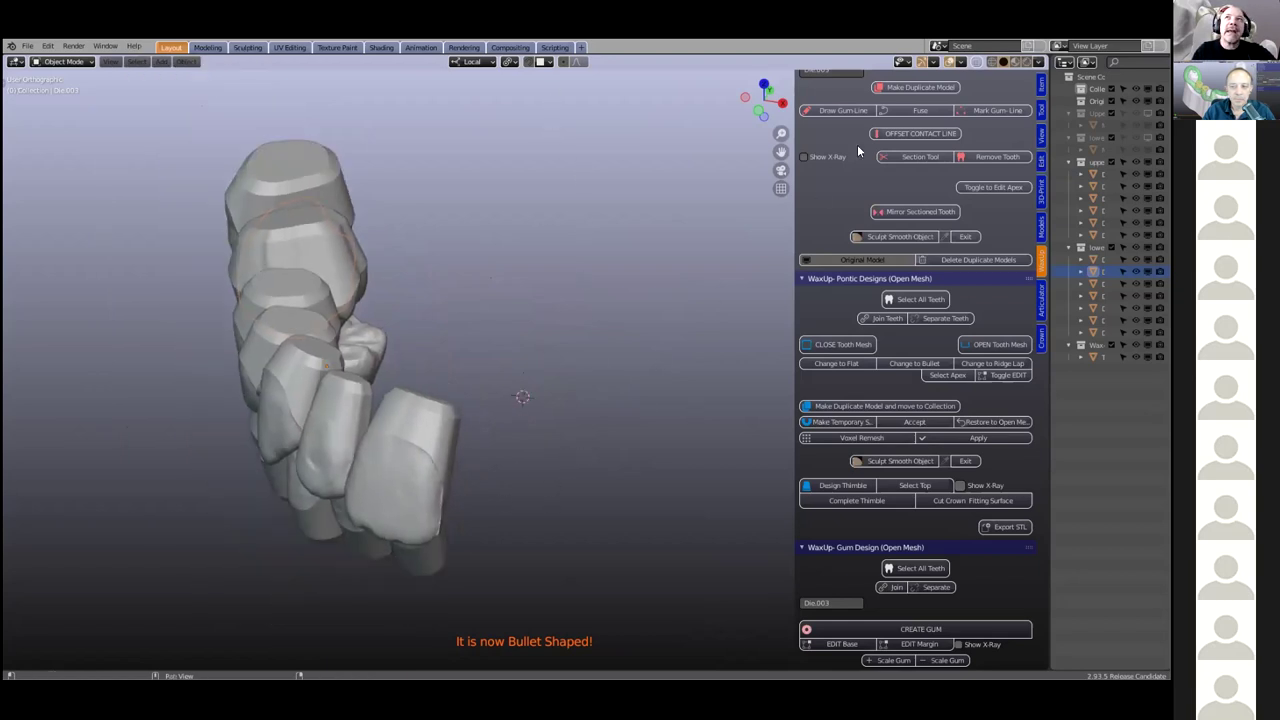
Show the X and Y axis lines in the viewport overlays to make the world origin visible beside the teeth
{"action": "left_click", "coordinate": [963, 62]}
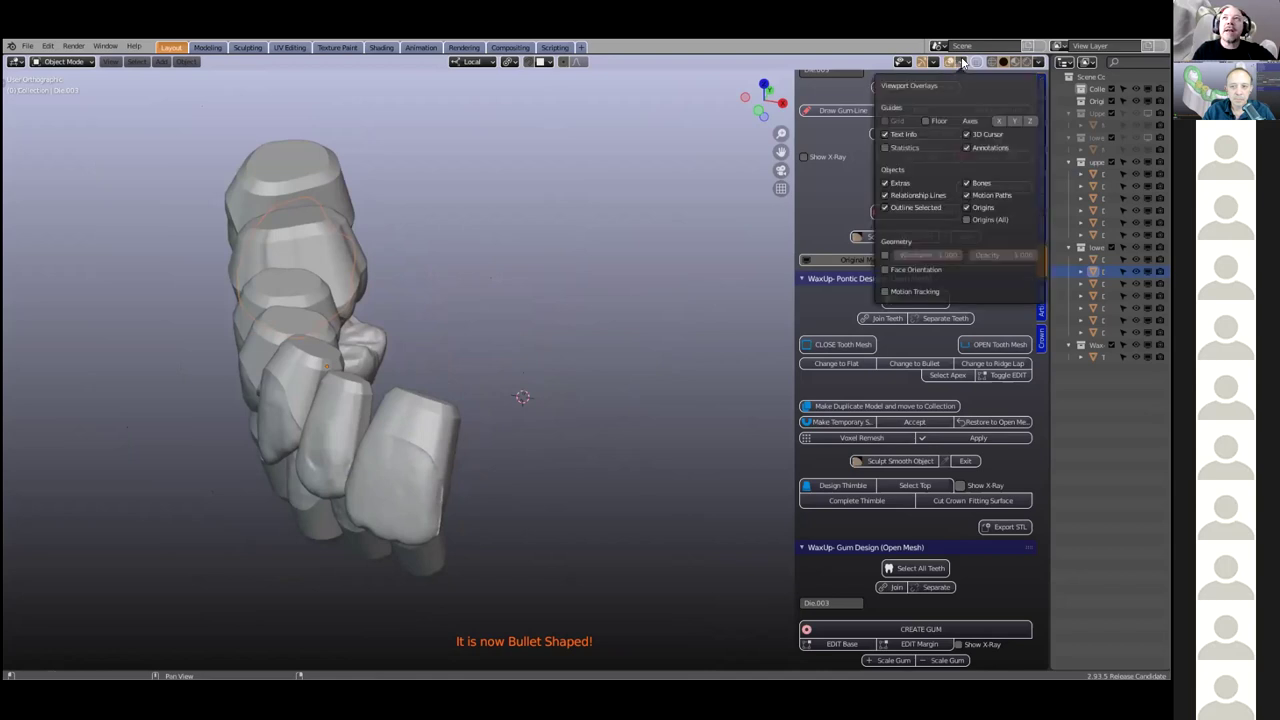
{"action": "left_click", "coordinate": [1014, 121]}
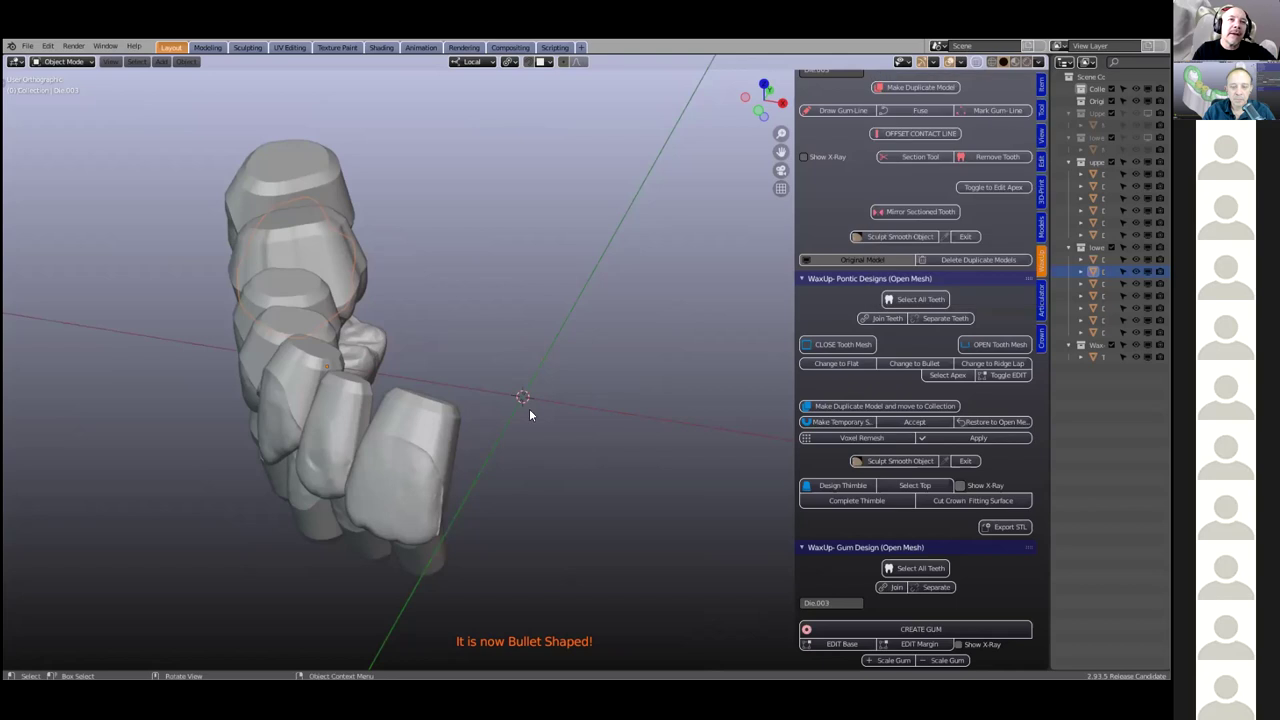
{"action": "scroll", "coordinate": [529, 410], "scroll_direction": "up", "scroll_amount": 5}
{"action": "scroll", "coordinate": [503, 470], "scroll_direction": "down", "scroll_amount": 6}
{"action": "middle_click_drag", "start_coordinate": [501, 472], "coordinate": [518, 456]}
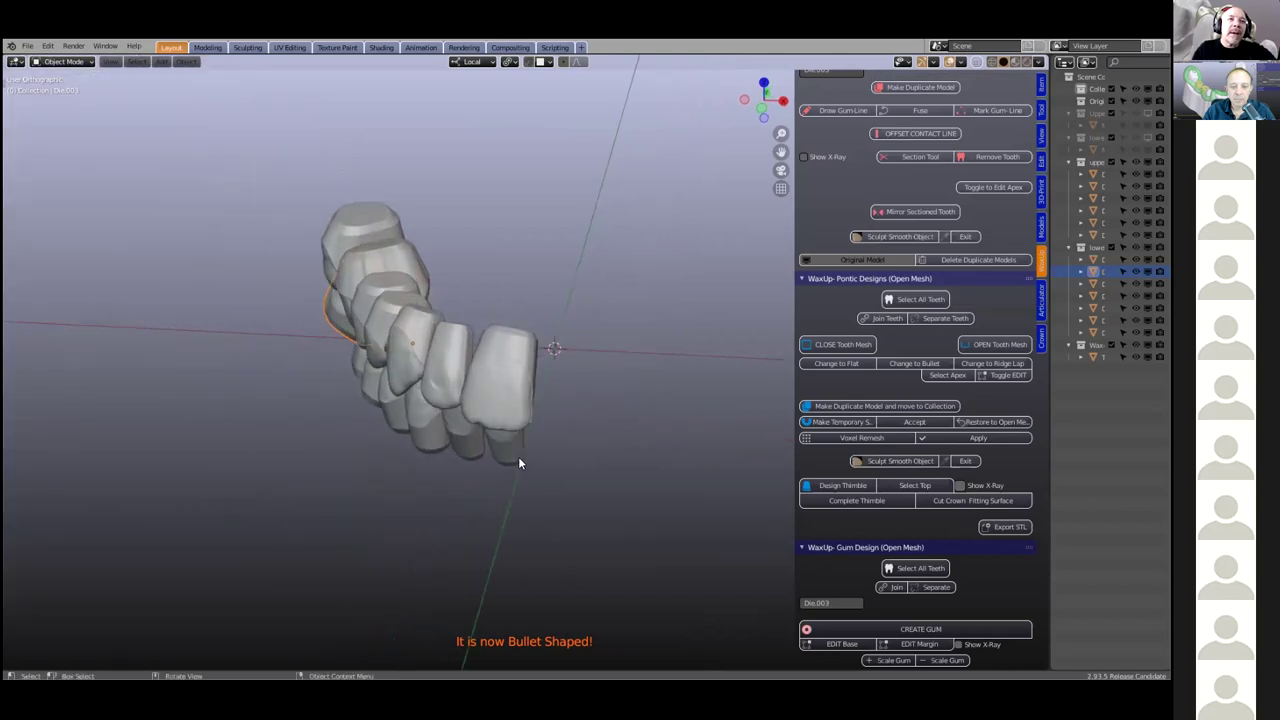
Select the upper central incisor and inspect how it sits relative to the world origin
{"action": "scroll", "coordinate": [519, 460], "scroll_direction": "up", "scroll_amount": 1}
{"action": "left_click", "coordinate": [497, 406]}
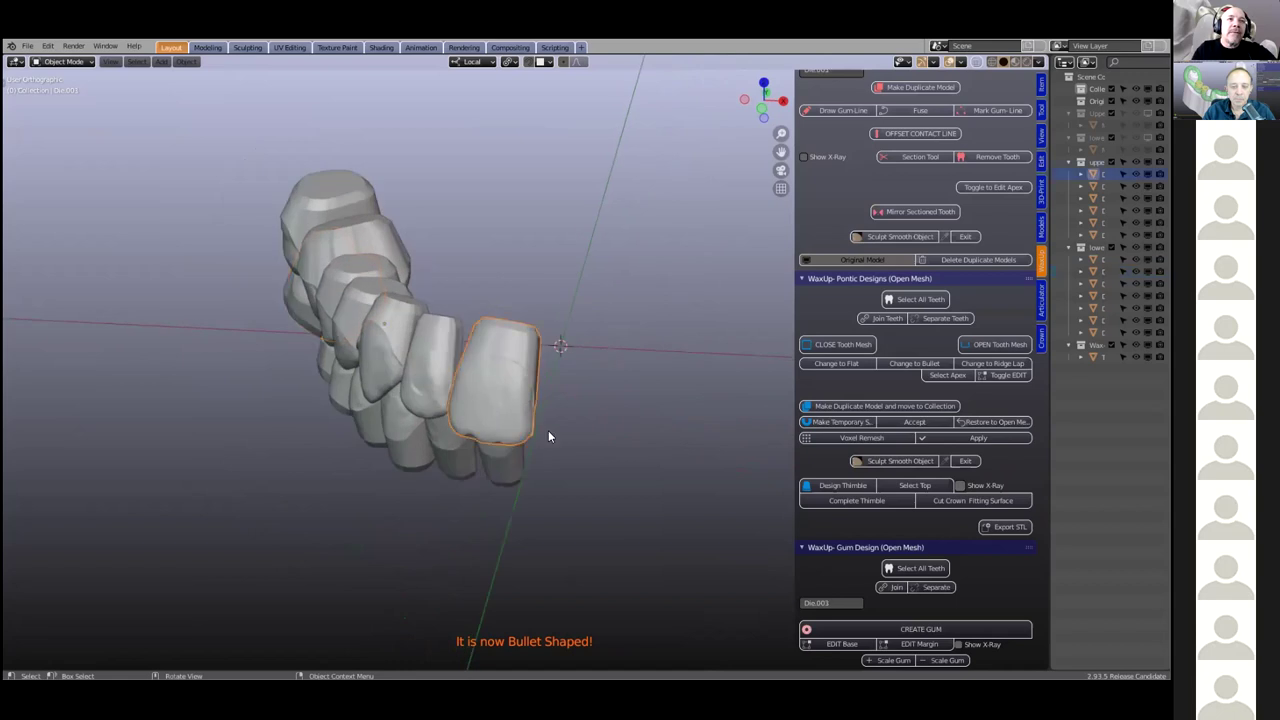
{"action": "middle_click_drag", "start_coordinate": [564, 418], "coordinate": [610, 340]}
{"action": "scroll", "coordinate": [610, 330], "scroll_direction": "up", "scroll_amount": 3}
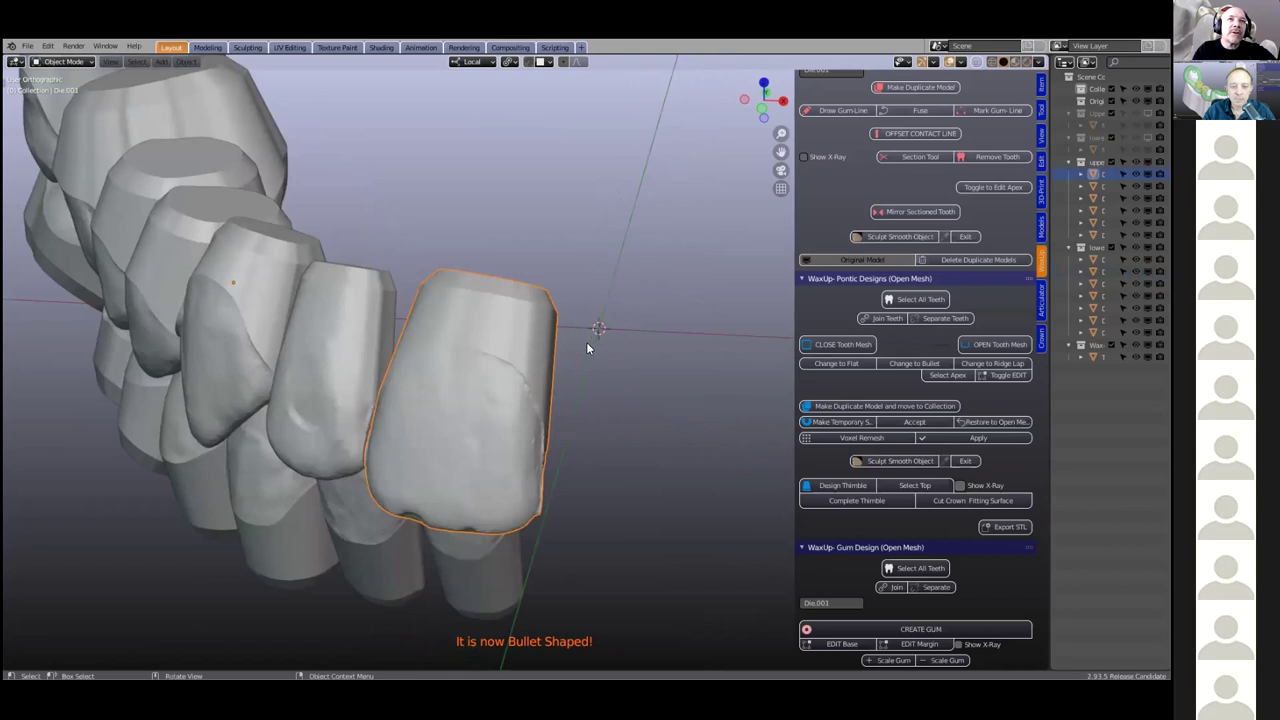
{"action": "scroll", "coordinate": [614, 346], "scroll_direction": "down", "scroll_amount": 2}
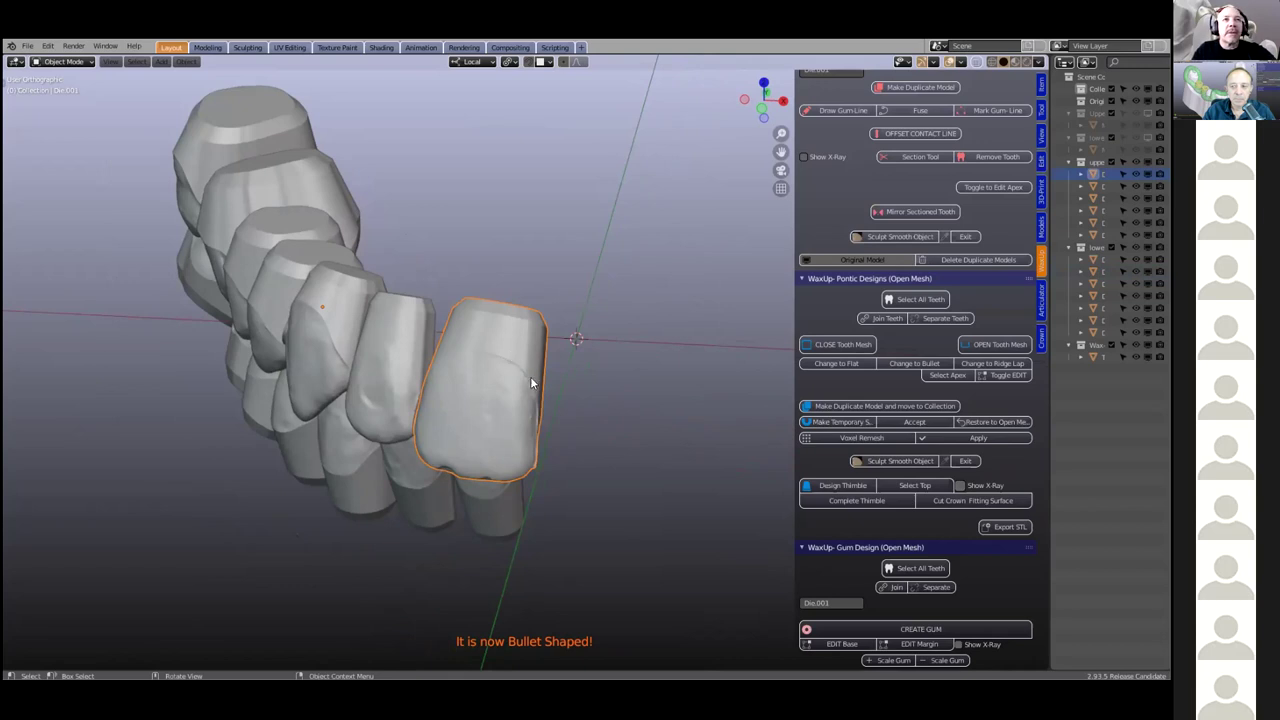
Widen the outliner area and turn it into a Properties editor showing the incisor's modifier settings
{"action": "left_click_drag", "start_coordinate": [1049, 394], "coordinate": [1034, 402]}
{"action": "middle_click_drag", "start_coordinate": [685, 403], "coordinate": [531, 400]}
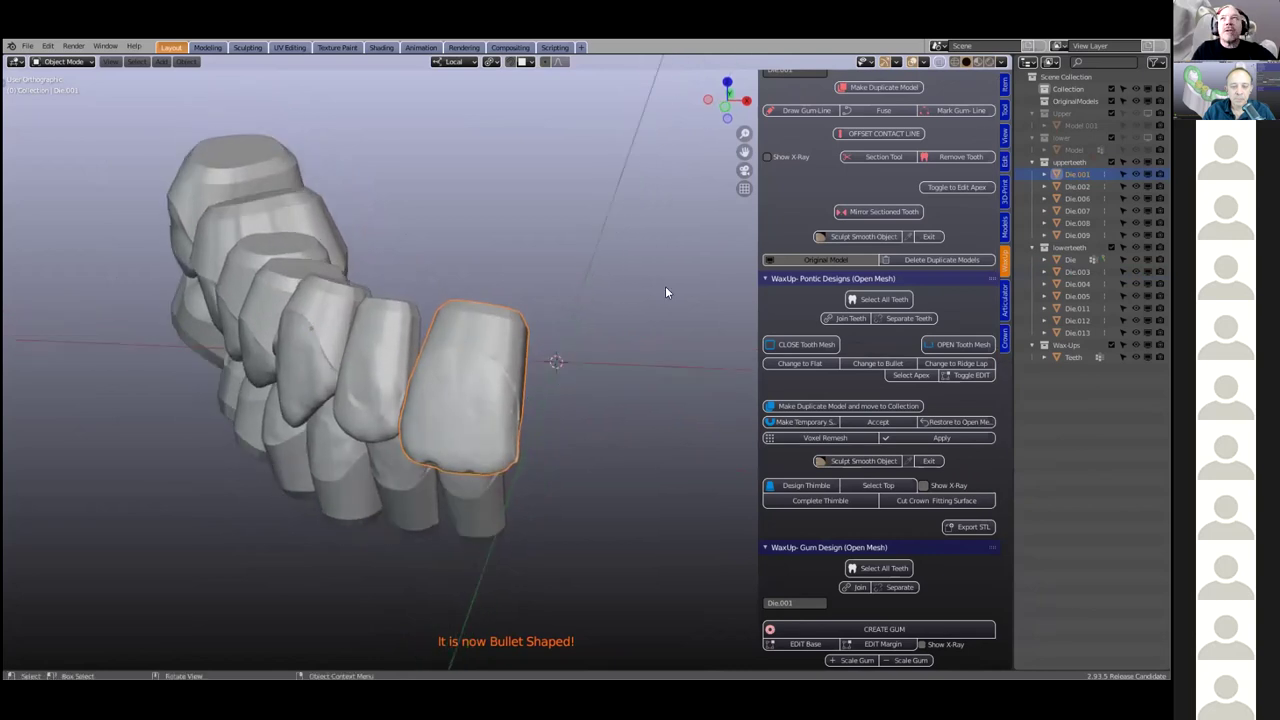
{"action": "left_click_drag", "start_coordinate": [1010, 141], "coordinate": [903, 136]}
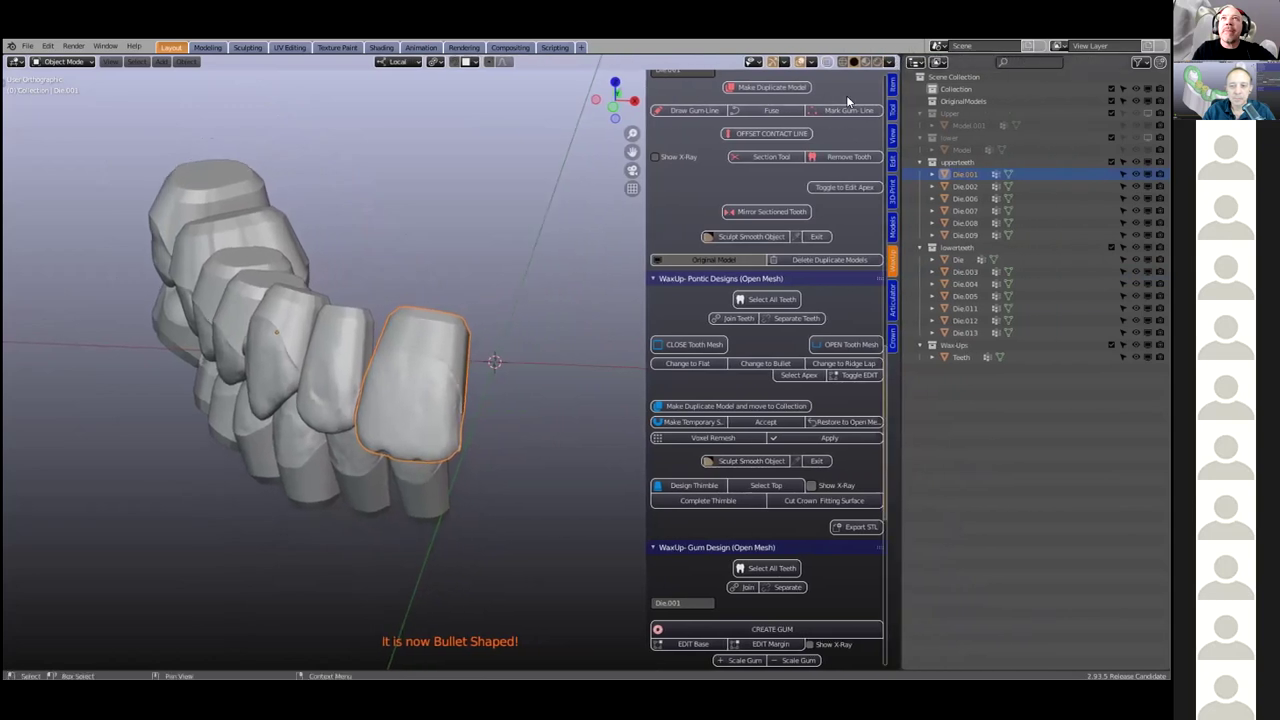
{"action": "left_click", "coordinate": [914, 62]}
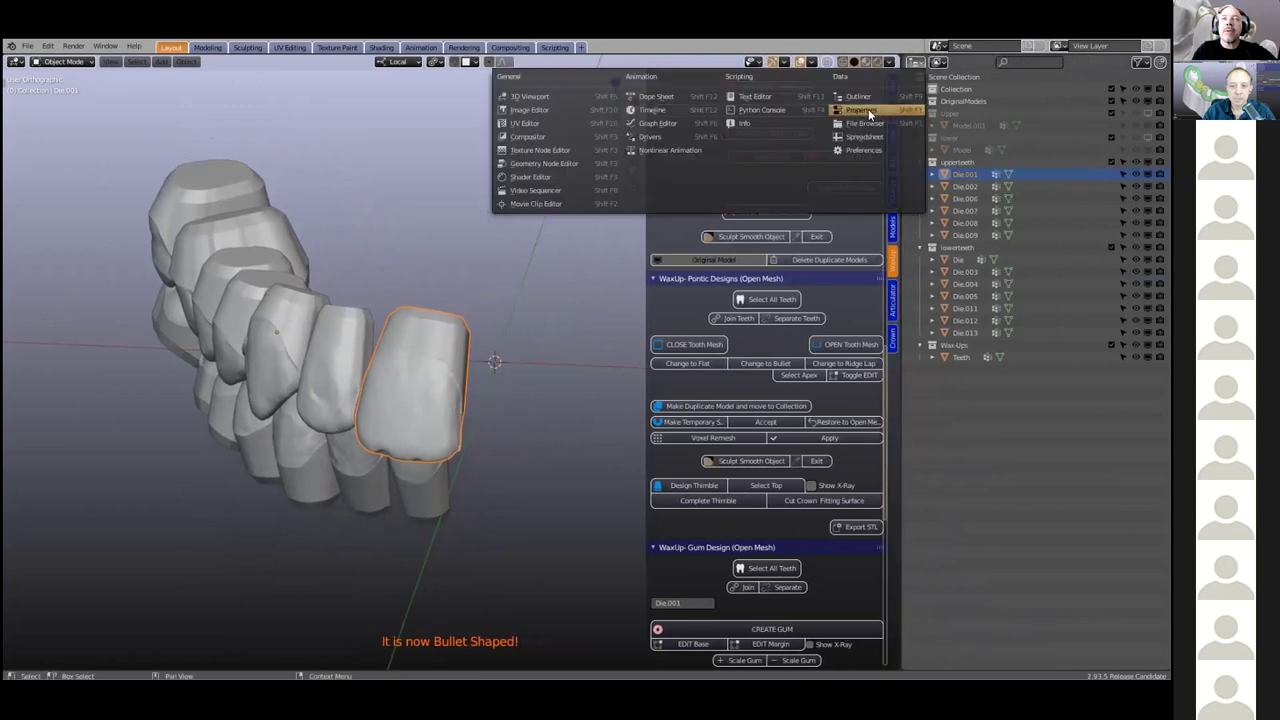
{"action": "left_click", "coordinate": [869, 108]}
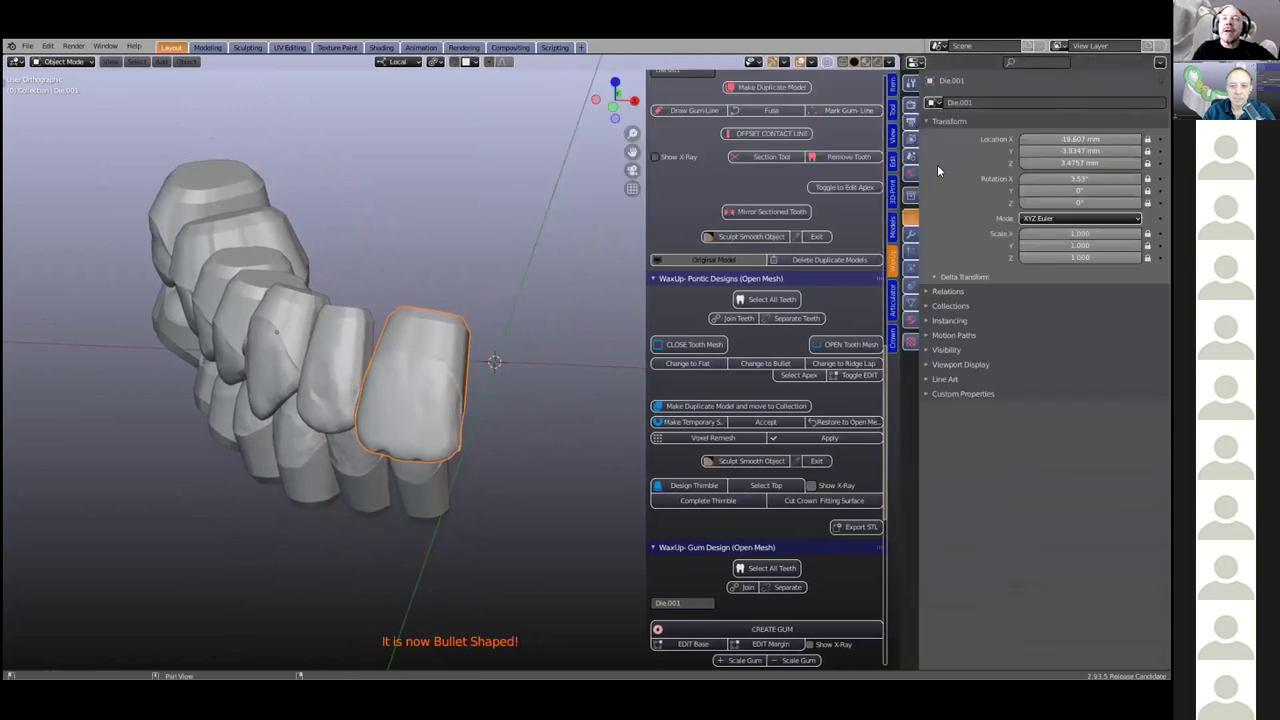
{"action": "left_click", "coordinate": [911, 236]}
Select all teeth and set their origins to the 3D cursor at the world origin
{"action": "middle_click_drag", "start_coordinate": [576, 353], "coordinate": [451, 355]}
{"action": "key", "text": "a"}
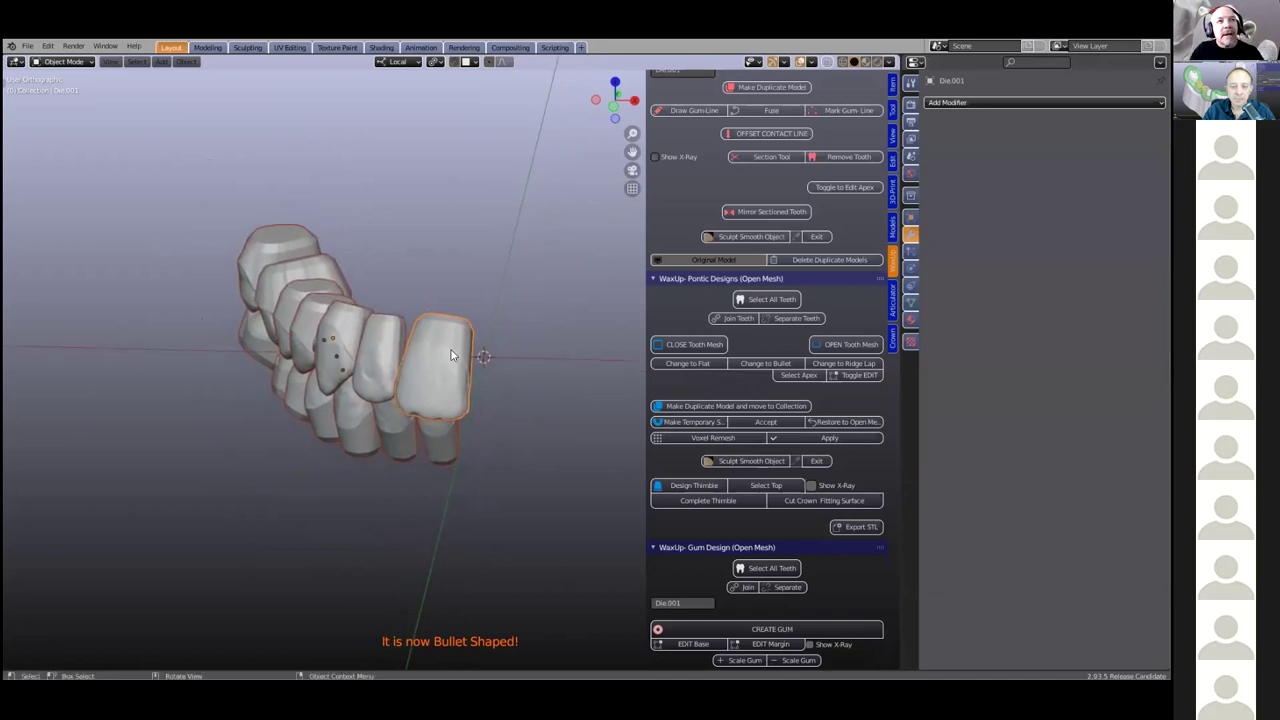
{"action": "right_click", "coordinate": [438, 257]}
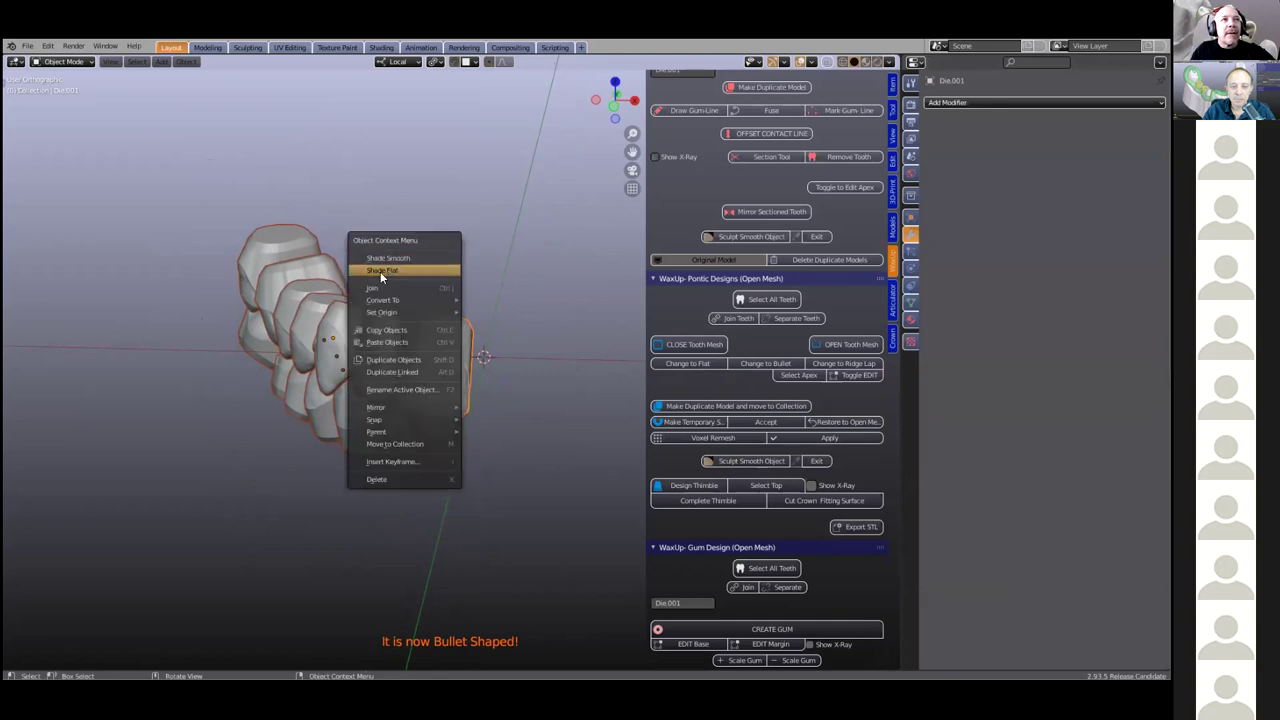
{"action": "mouse_move", "coordinate": [400, 312]}
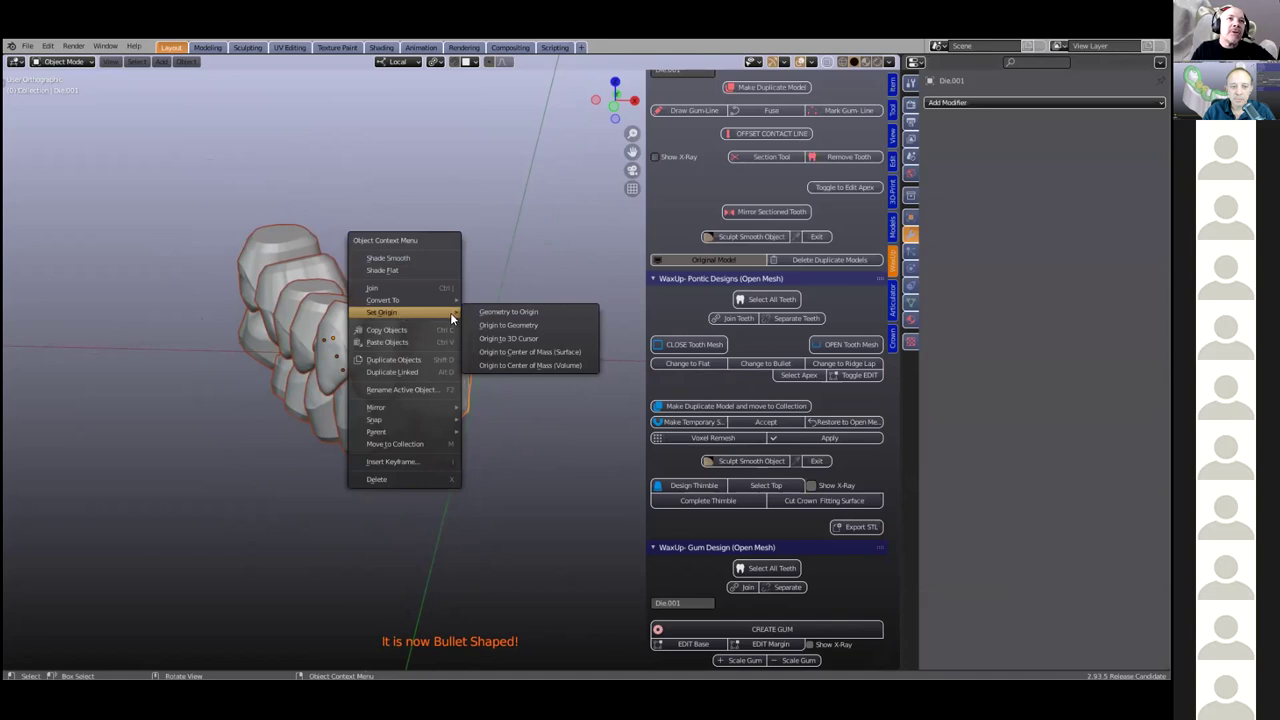
{"action": "left_click", "coordinate": [516, 337]}
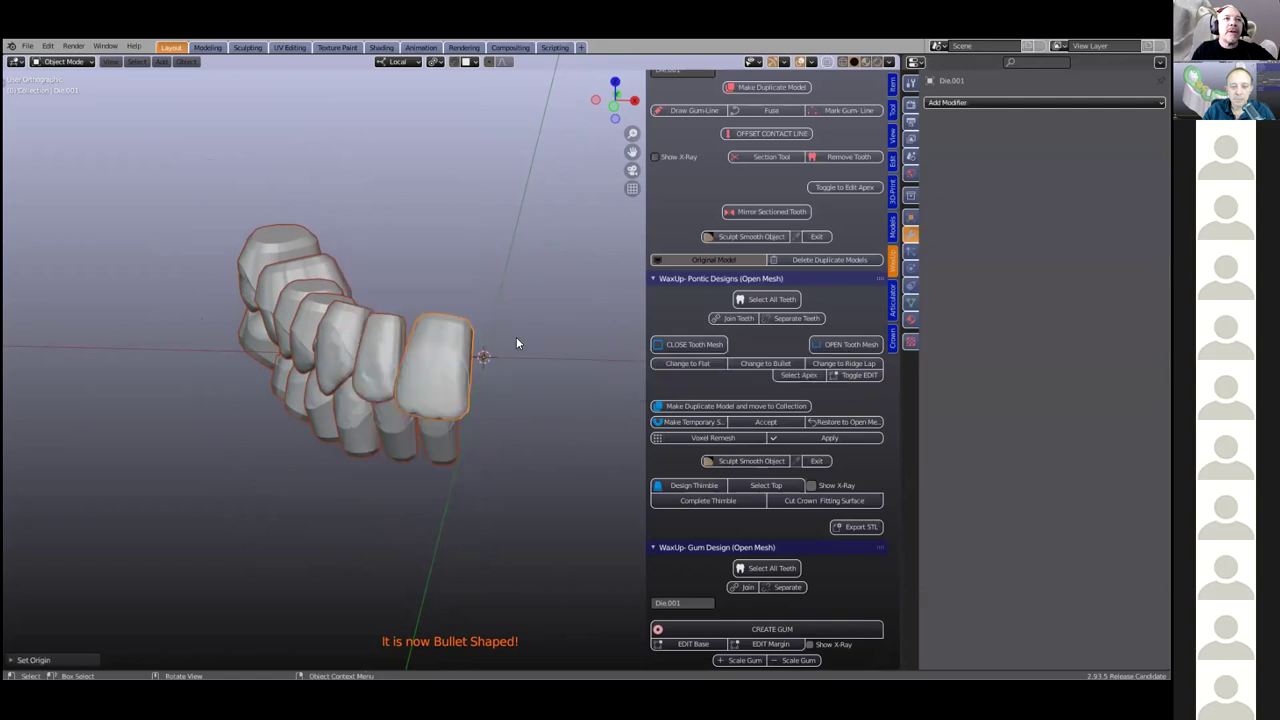
Select several upper teeth one by one to check their origins, ending with the premolar directly behind the canine
{"action": "scroll", "coordinate": [402, 359], "scroll_direction": "up", "scroll_amount": 2}
{"action": "left_click", "coordinate": [354, 346]}
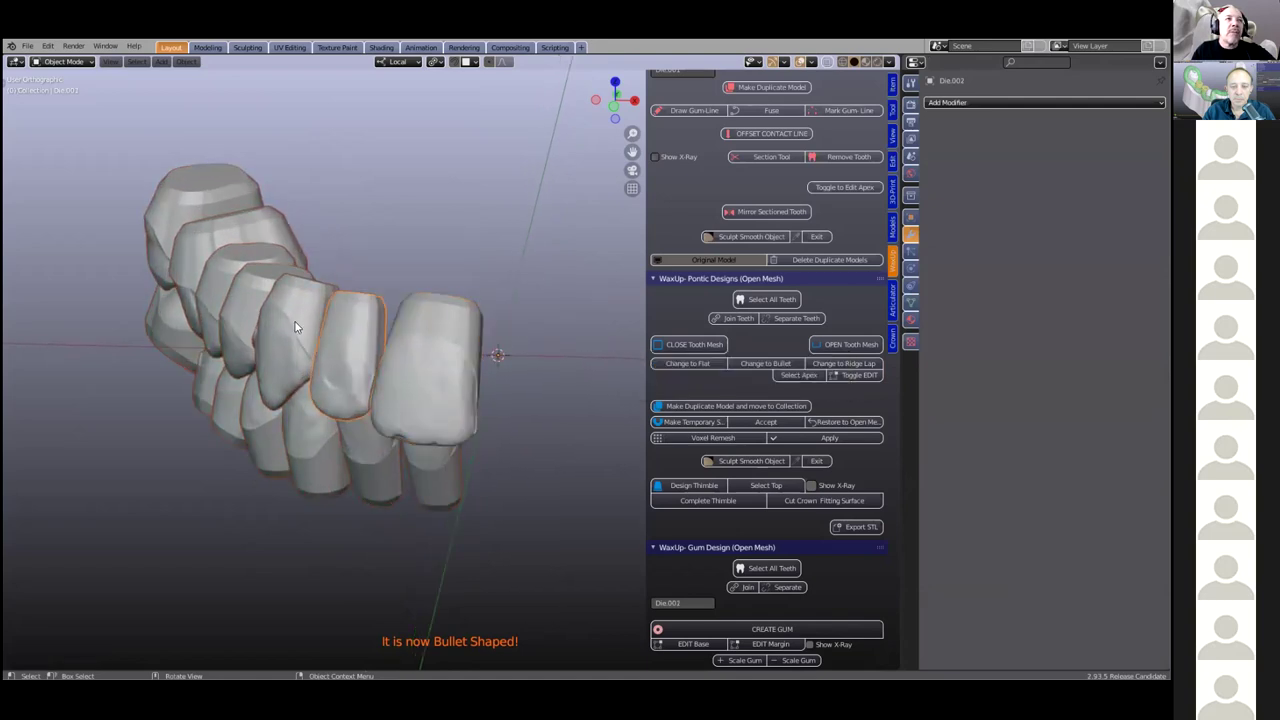
{"action": "left_click", "coordinate": [293, 327]}
{"action": "scroll", "coordinate": [526, 359], "scroll_direction": "up", "scroll_amount": 4}
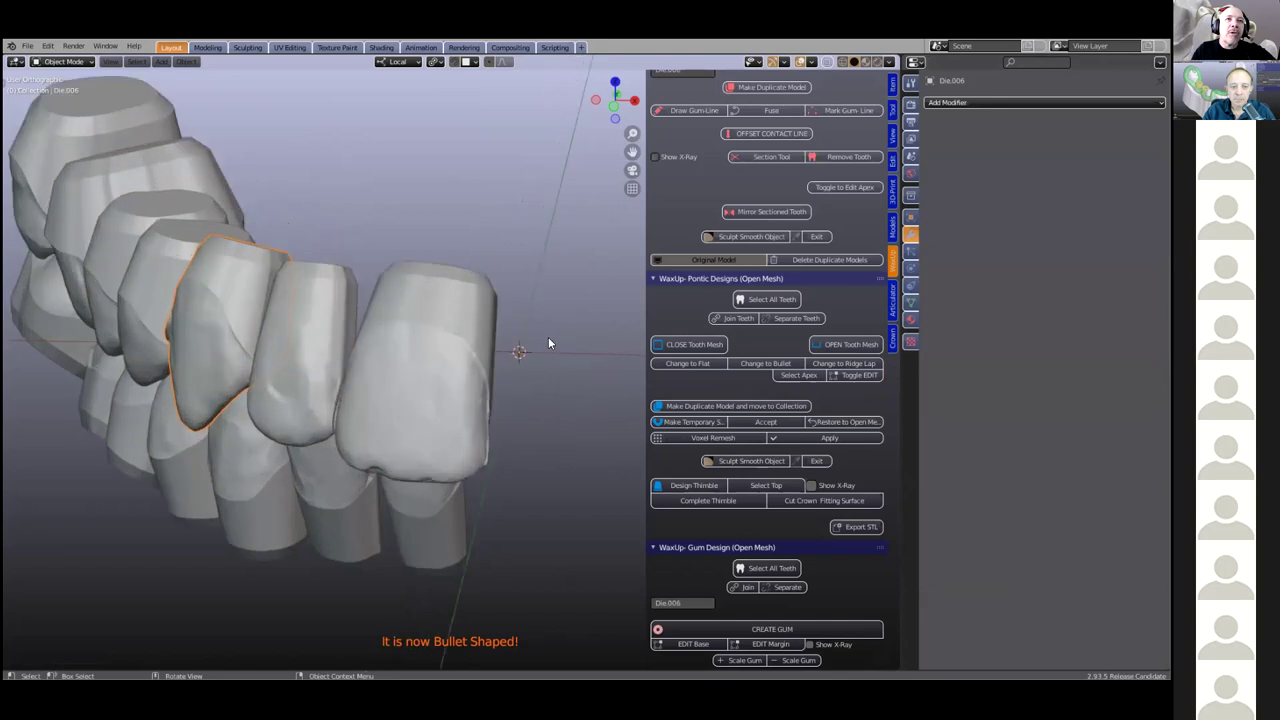
{"action": "scroll", "coordinate": [553, 351], "scroll_direction": "down", "scroll_amount": 4}
{"action": "left_click", "coordinate": [360, 354]}
{"action": "left_click", "coordinate": [323, 348]}
{"action": "left_click", "coordinate": [266, 328]}
{"action": "left_click", "coordinate": [204, 301]}
{"action": "scroll", "coordinate": [330, 358], "scroll_direction": "down", "scroll_amount": 3}
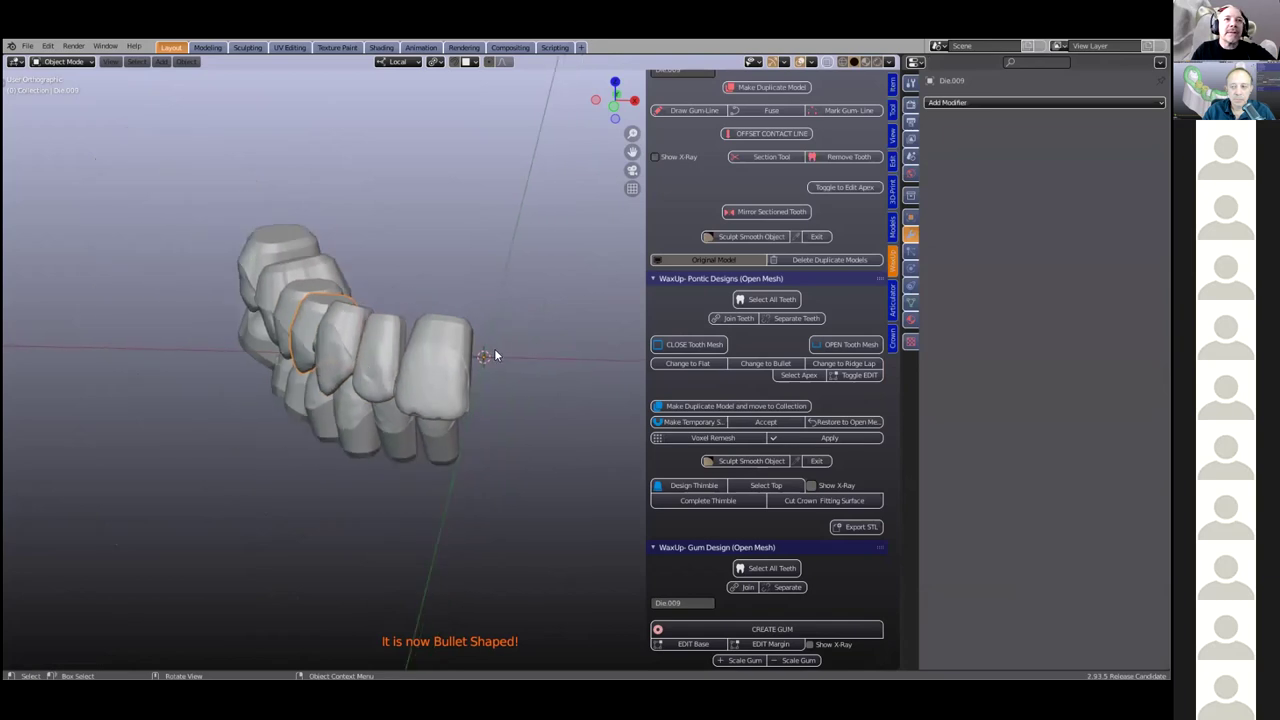
Add a Mirror modifier on the X axis to the selected upper premolar, and widen the viewport to show its mirrored copy
{"action": "left_click", "coordinate": [994, 102]}
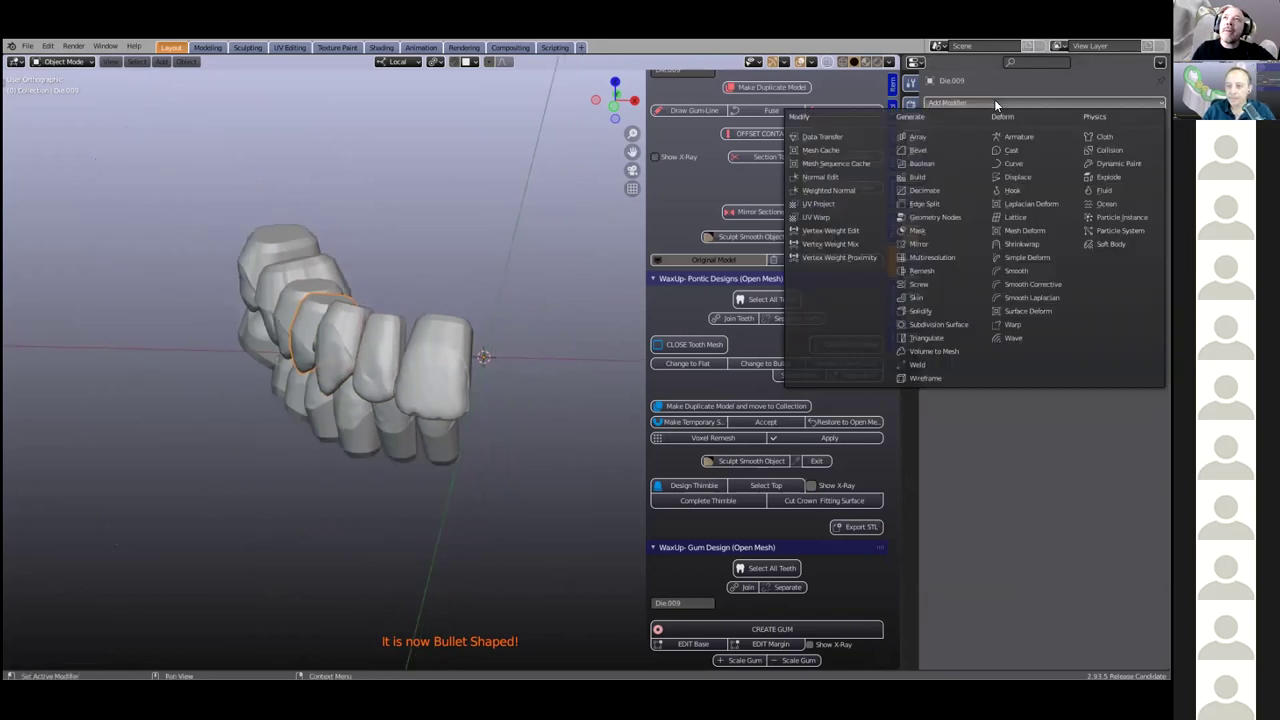
{"action": "left_click", "coordinate": [932, 245]}
{"action": "middle_click_drag", "start_coordinate": [520, 359], "coordinate": [253, 294]}
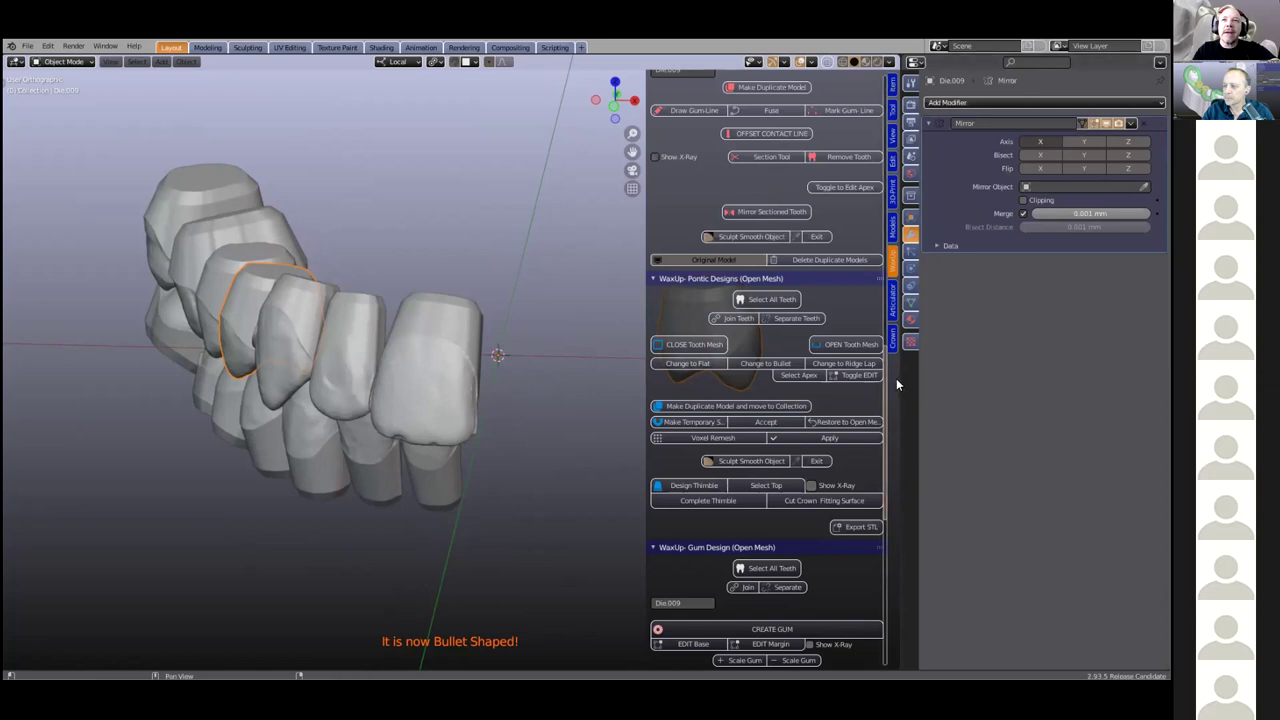
{"action": "left_click_drag", "start_coordinate": [899, 376], "coordinate": [929, 376]}
{"action": "scroll", "coordinate": [876, 397], "scroll_direction": "down", "scroll_amount": 2}
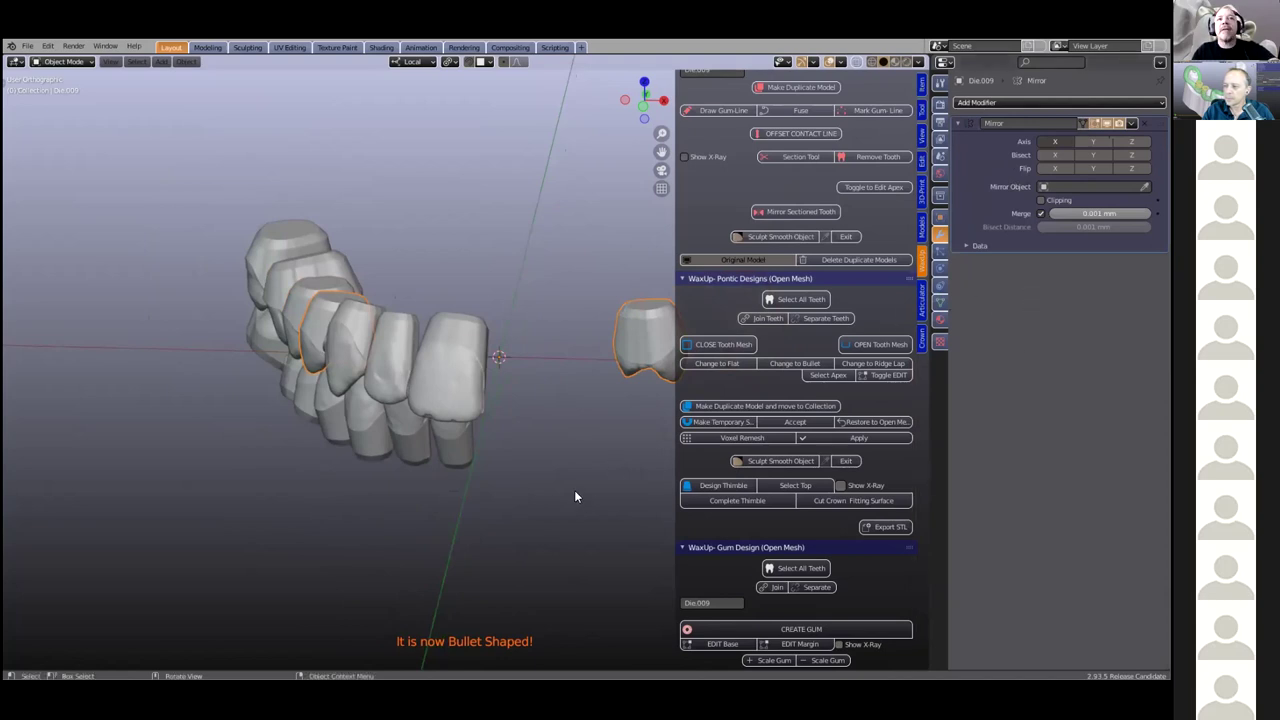
{"action": "mouse_move", "coordinate": [531, 449]}
{"action": "middle_mouse_down"}
{"action": "mouse_move", "coordinate": [534, 426]}
{"action": "mouse_move", "coordinate": [536, 443]}
{"action": "middle_mouse_up"}
Copy the premolar's Mirror modifier to all the other upper and lower teeth
{"action": "key", "text": "a"}
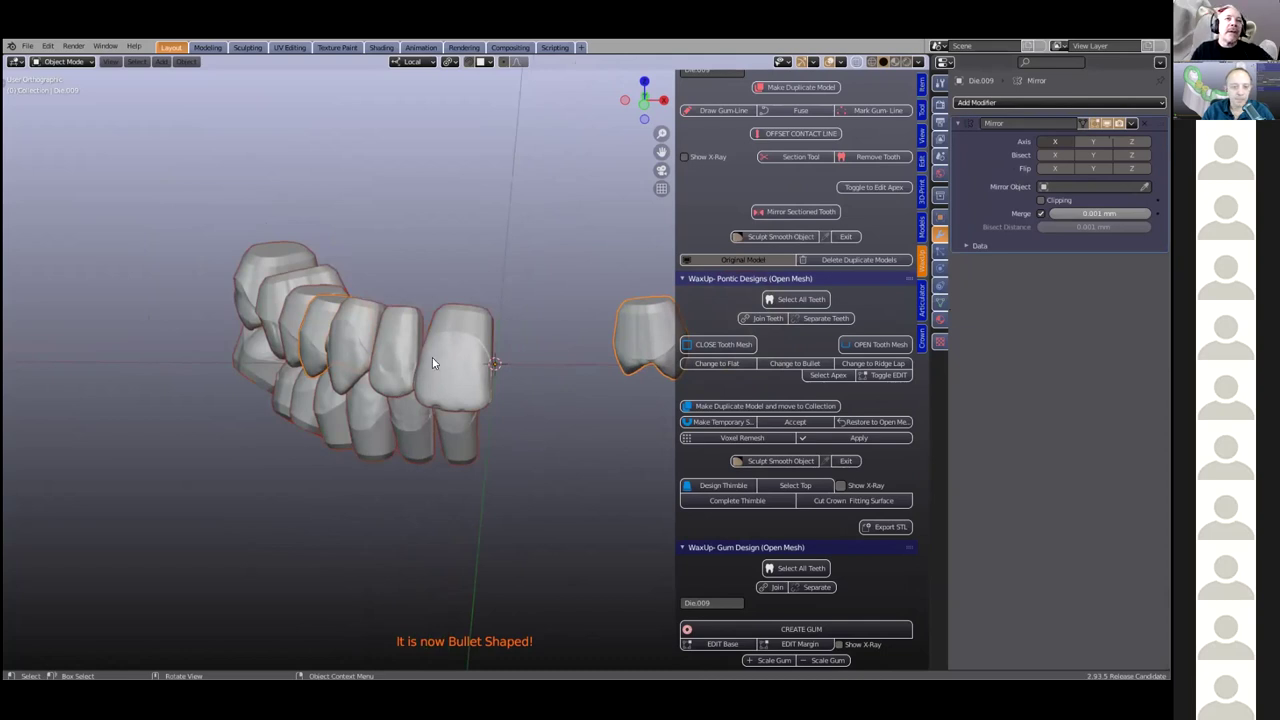
{"action": "scroll", "coordinate": [300, 300], "scroll_direction": "up", "scroll_amount": 4}
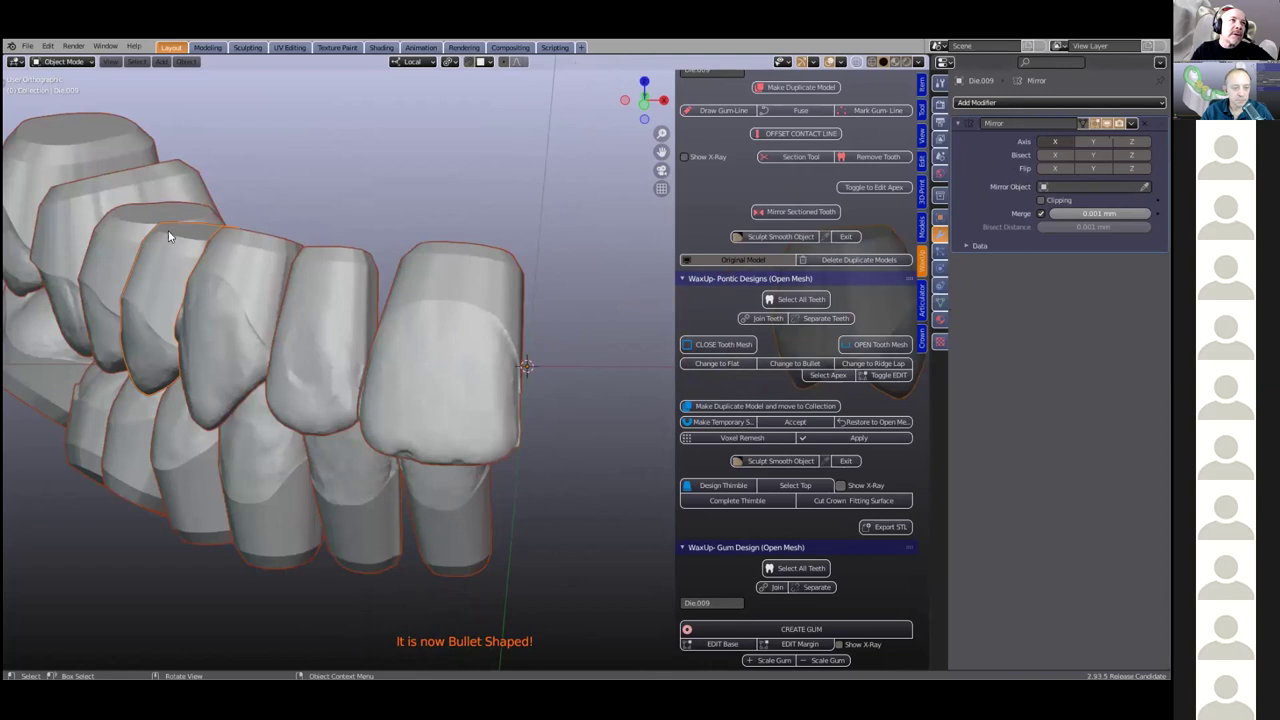
{"action": "scroll", "coordinate": [324, 265], "scroll_direction": "down", "scroll_amount": 3}
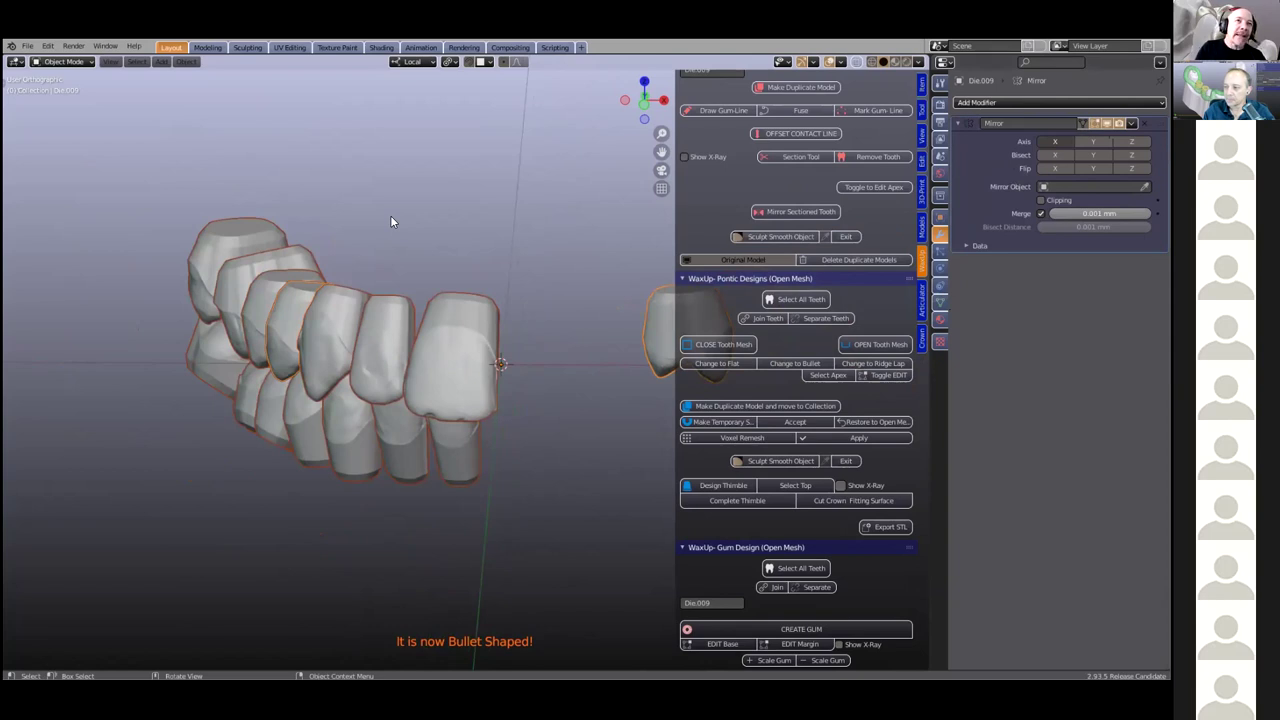
{"action": "key", "text": "ctrl+l"}
{"action": "mouse_move", "coordinate": [391, 219]}
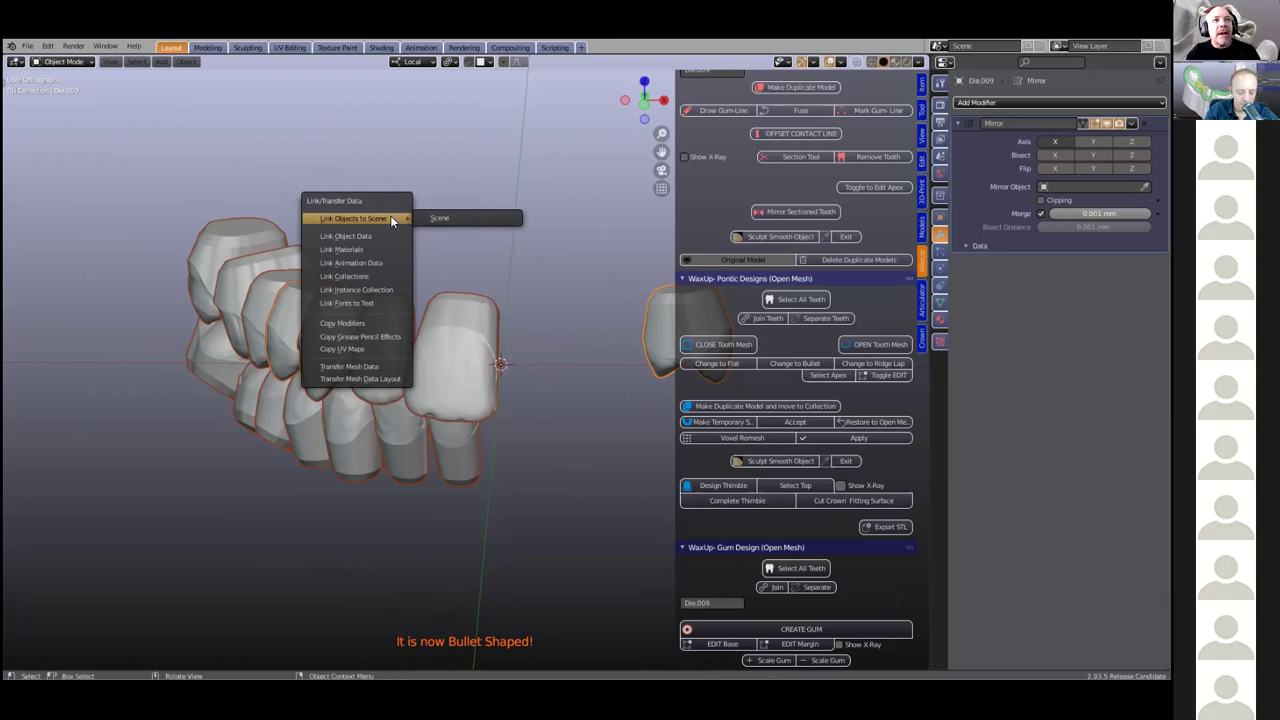
{"action": "left_click", "coordinate": [342, 324]}
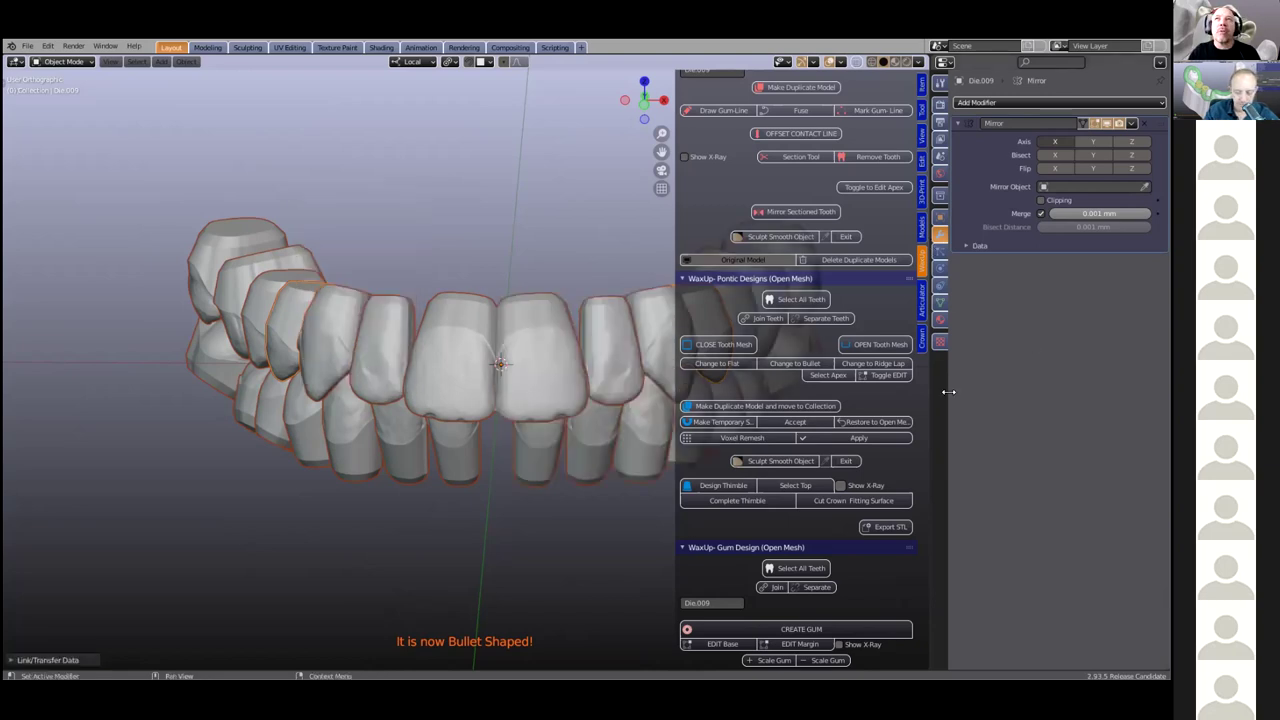
Narrow the Properties editor to enlarge the viewport, and examine the mirrored upper and lower arches from the front
{"action": "middle_click_drag", "start_coordinate": [522, 431], "coordinate": [530, 403]}
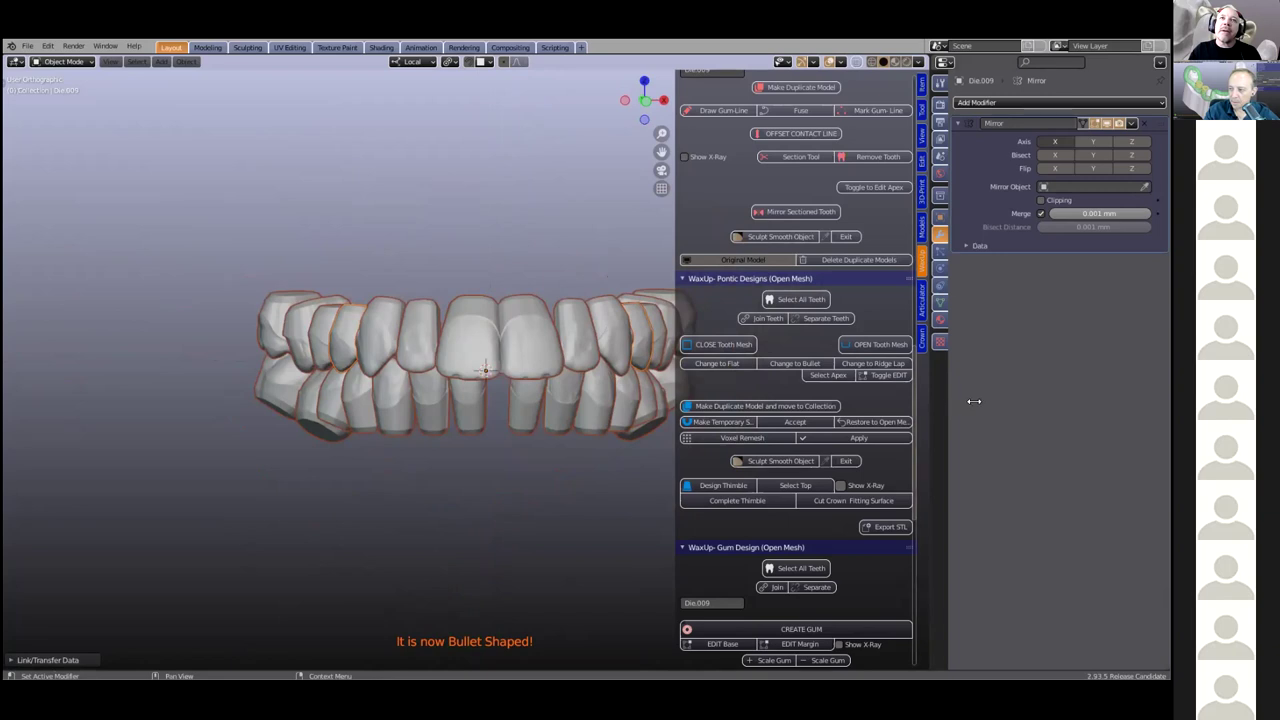
{"action": "left_click_drag", "start_coordinate": [929, 386], "coordinate": [1052, 369]}
{"action": "scroll", "coordinate": [572, 413], "scroll_direction": "down", "scroll_amount": 2}
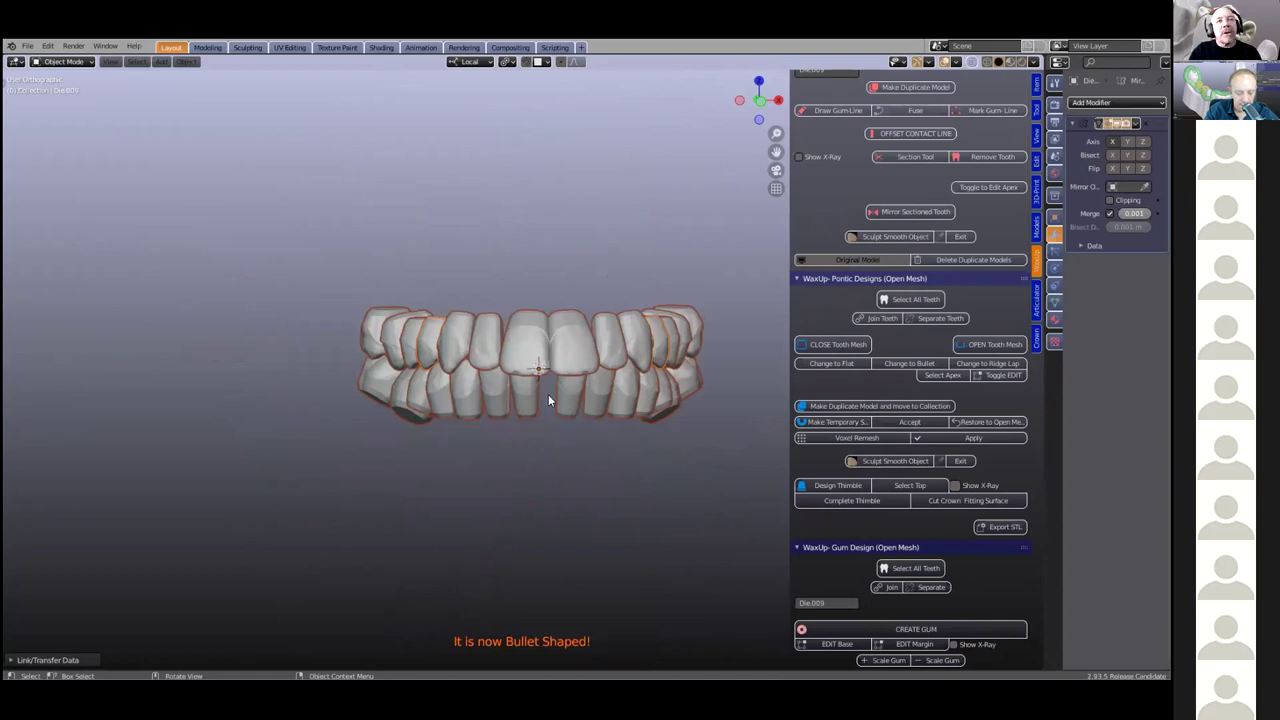
{"action": "middle_click_drag", "start_coordinate": [553, 404], "coordinate": [562, 411]}
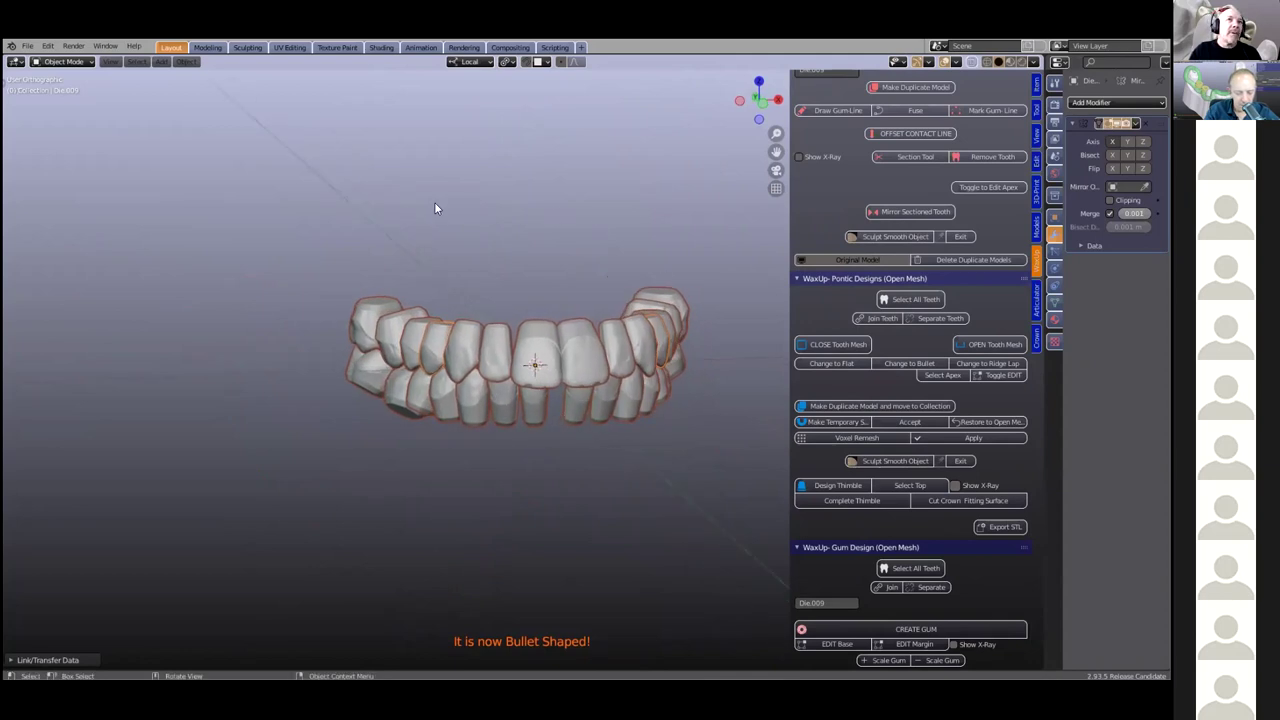
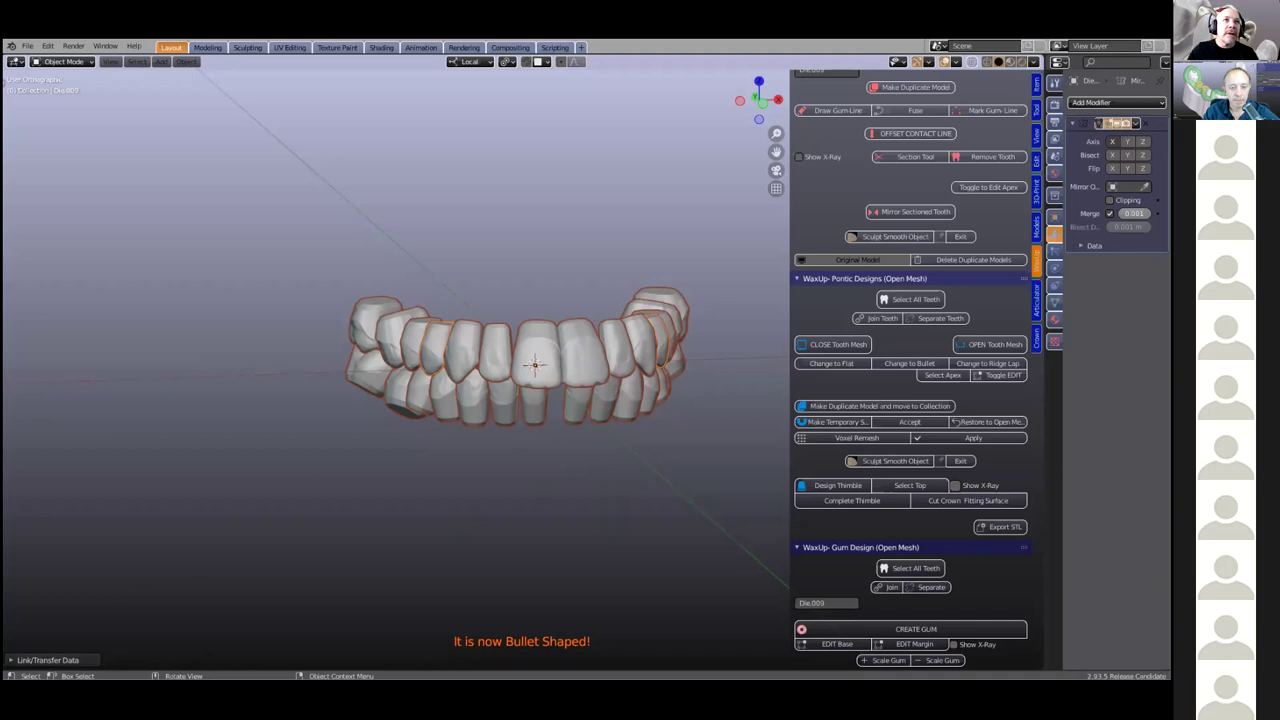
Switch to File Explorer, drop the Ortho_Template image from the WaxUp93PC folder into the viewport below the teeth, and minimise the folder window
{"action": "key", "text": "alt+Tab"}
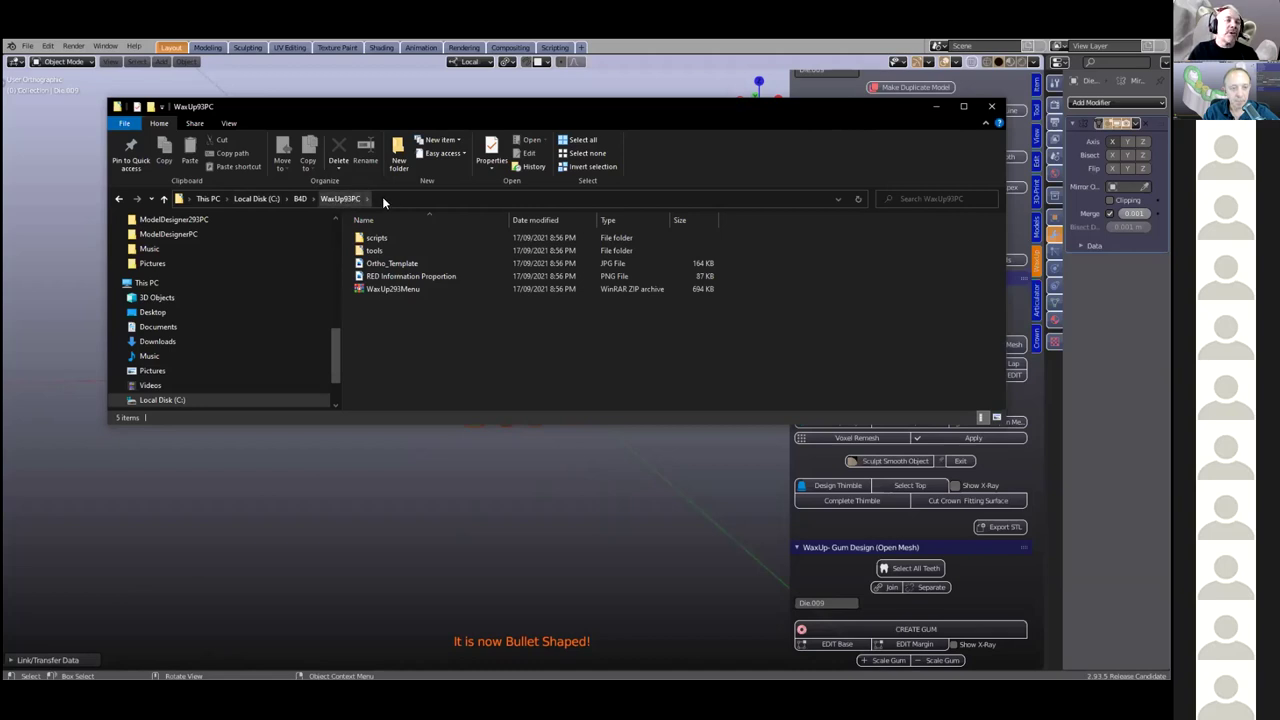
{"action": "left_click", "coordinate": [392, 262]}
{"action": "left_click_drag", "start_coordinate": [392, 262], "coordinate": [383, 468]}
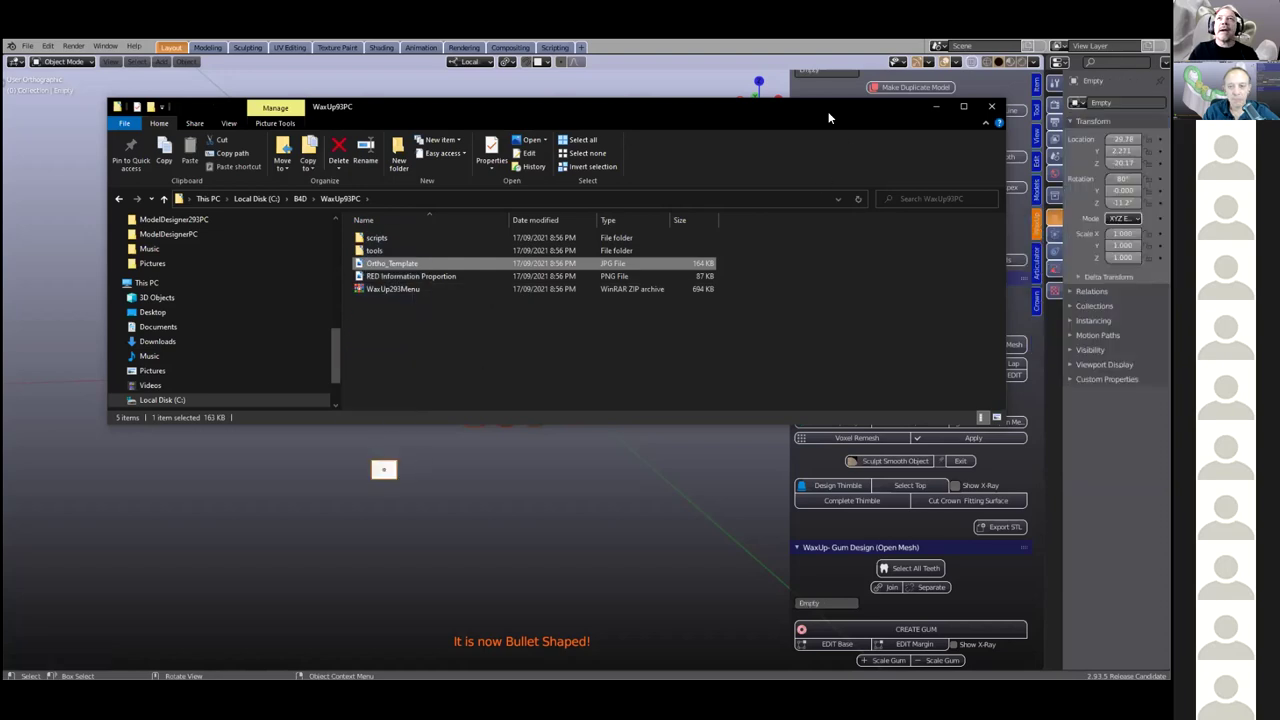
{"action": "left_click", "coordinate": [936, 106]}
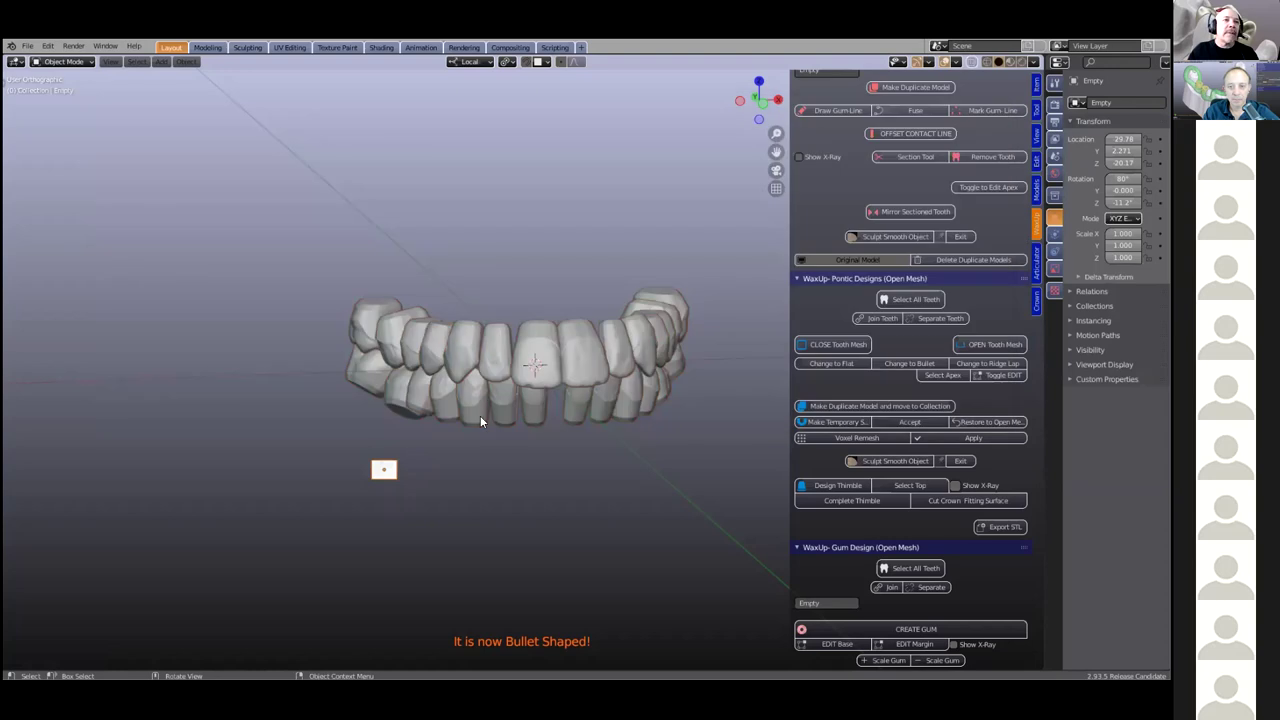
Place the dropped ortho template image with WaxUp's Drag and Drop Ortho Template tool
{"action": "scroll", "coordinate": [371, 498], "scroll_direction": "up", "scroll_amount": 3}
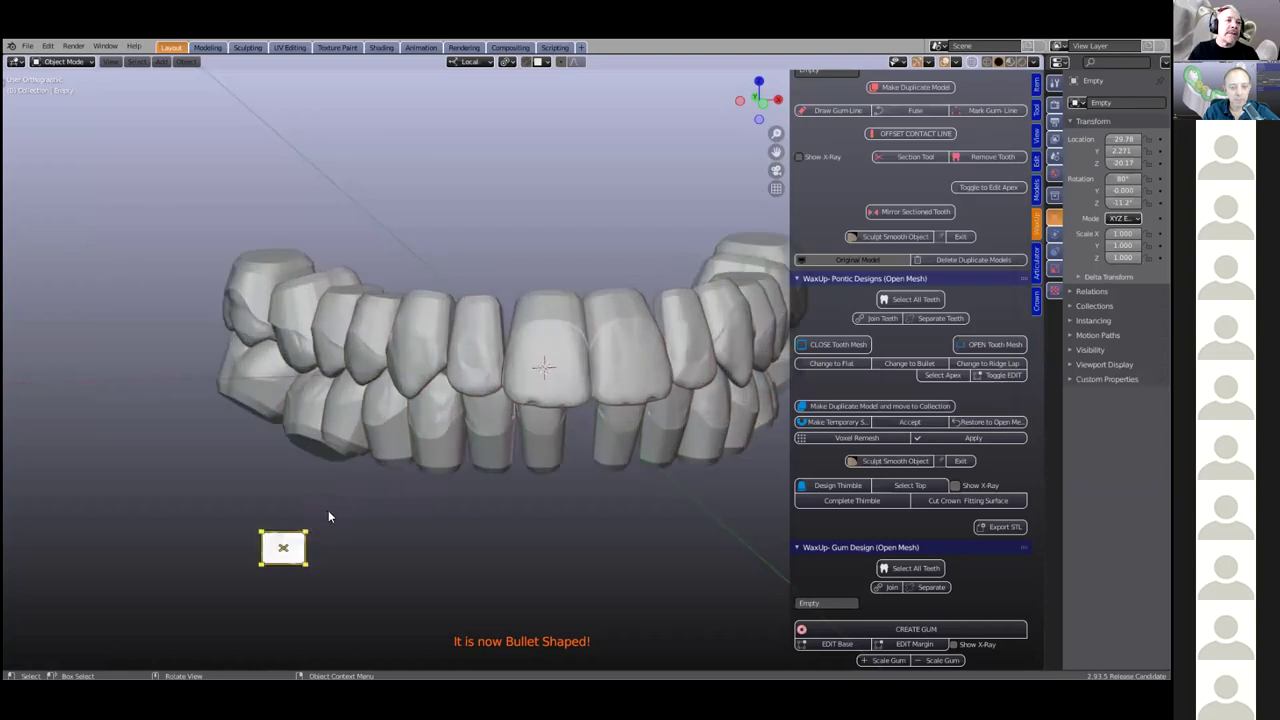
{"action": "scroll", "coordinate": [328, 512], "scroll_direction": "down", "scroll_amount": 2}
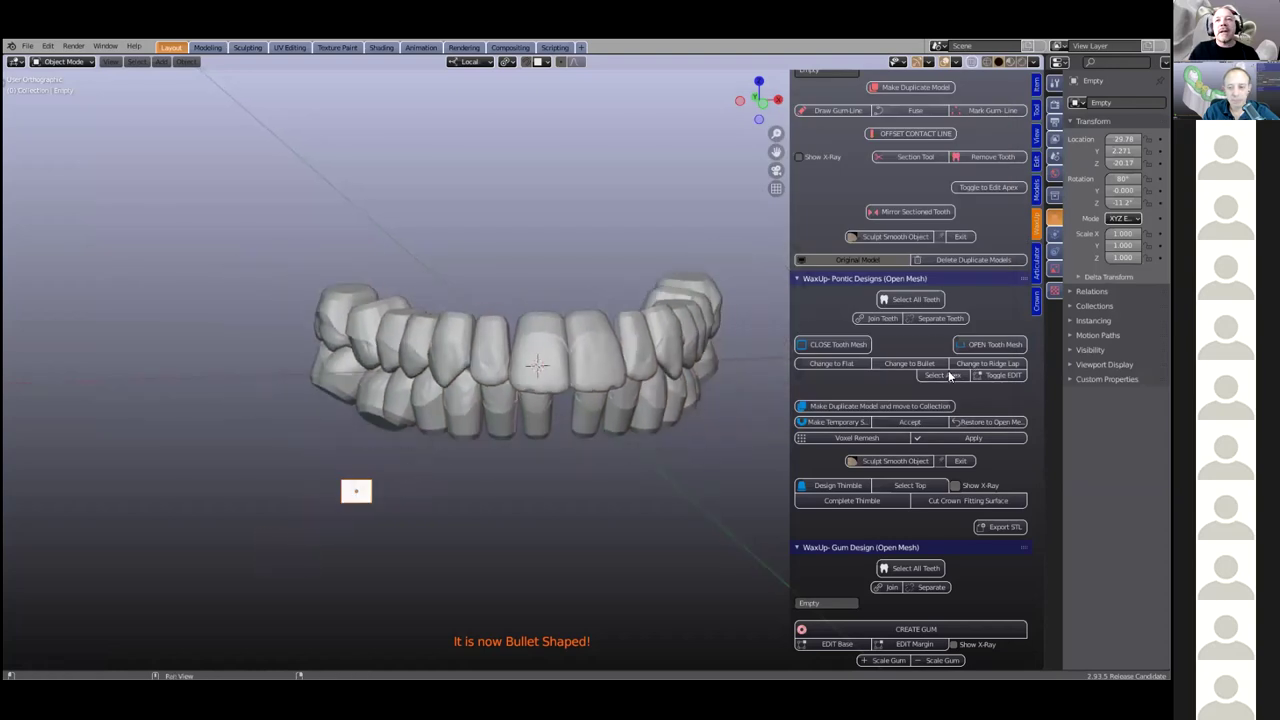
{"action": "scroll", "coordinate": [890, 275], "scroll_direction": "up", "scroll_amount": 8}
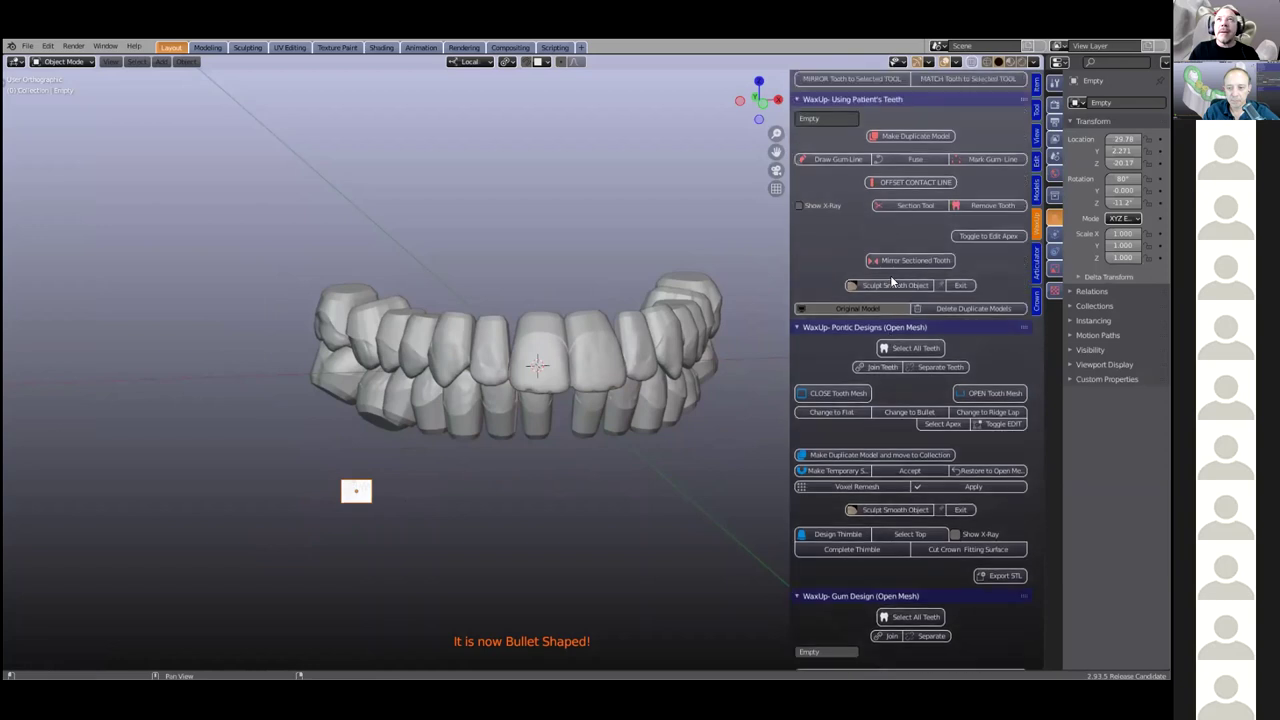
{"action": "scroll", "coordinate": [869, 250], "scroll_direction": "up", "scroll_amount": 4}
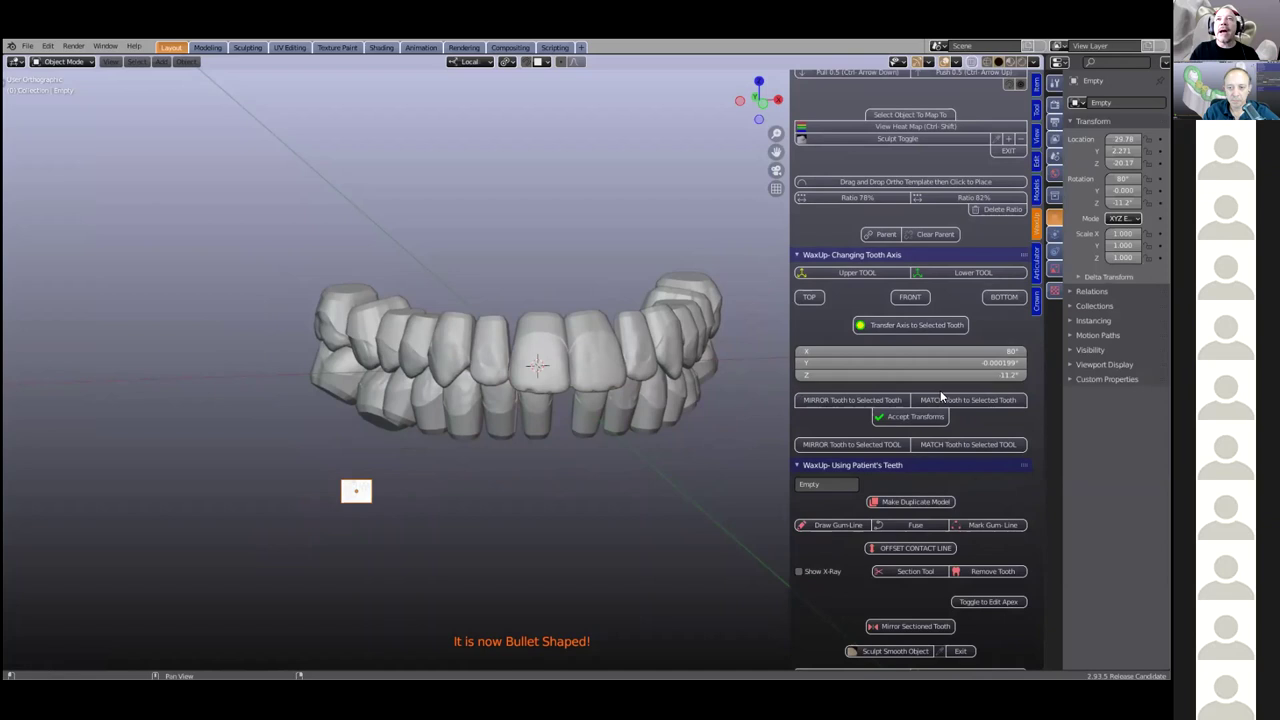
{"action": "scroll", "coordinate": [940, 390], "scroll_direction": "up", "scroll_amount": 7}
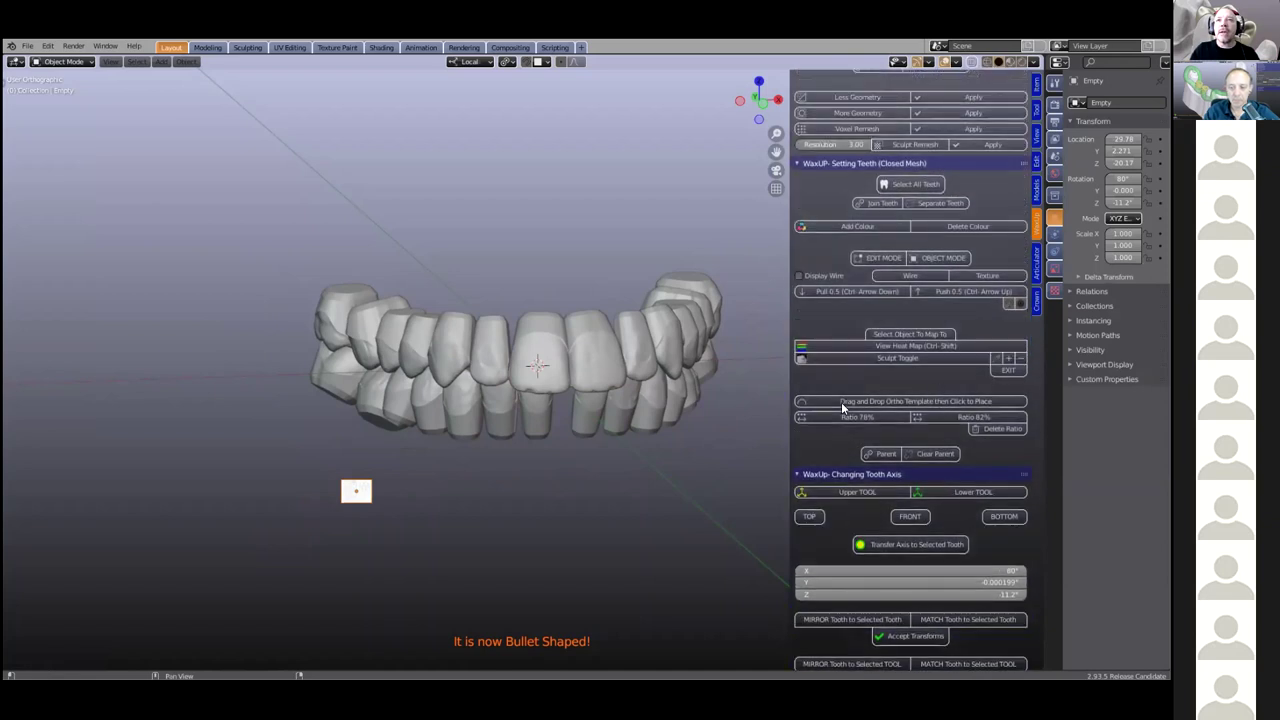
{"action": "left_click", "coordinate": [928, 403]}
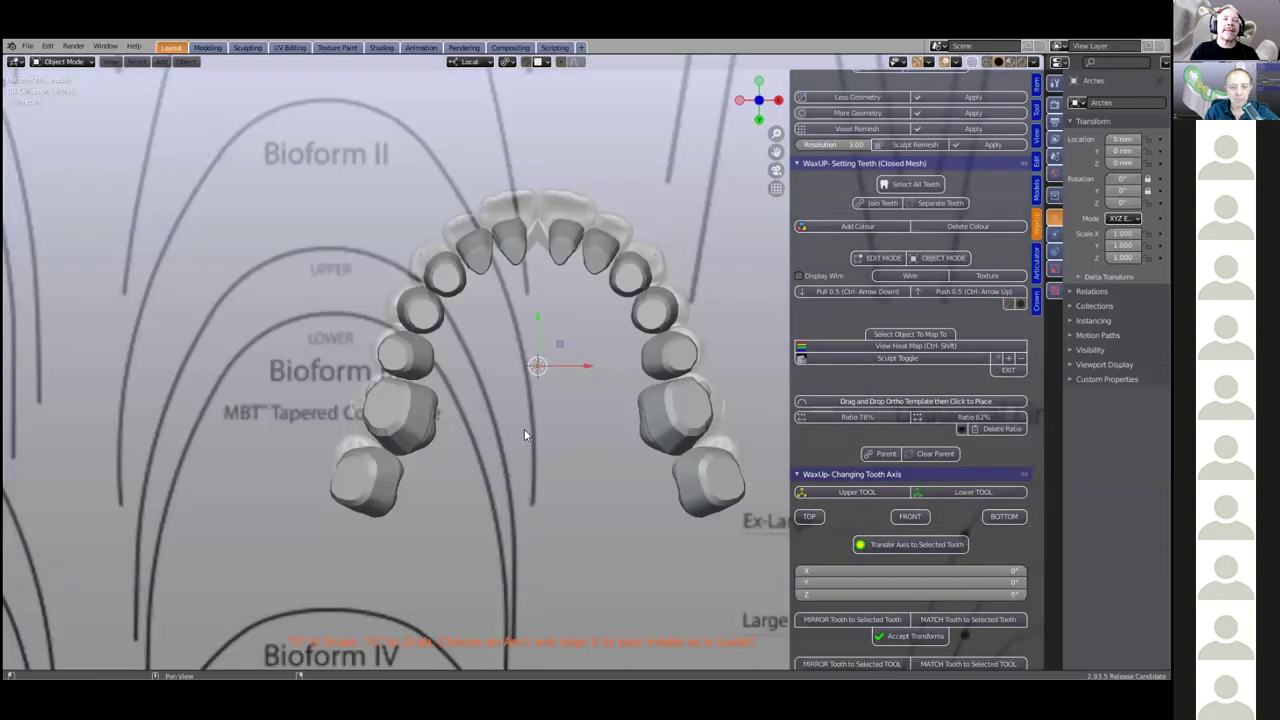
Move the ortho template to about X 113.7 mm, Y -28.05 mm so its Trueform II arch lines up with the teeth
{"action": "scroll", "coordinate": [524, 429], "scroll_direction": "down", "scroll_amount": 4}
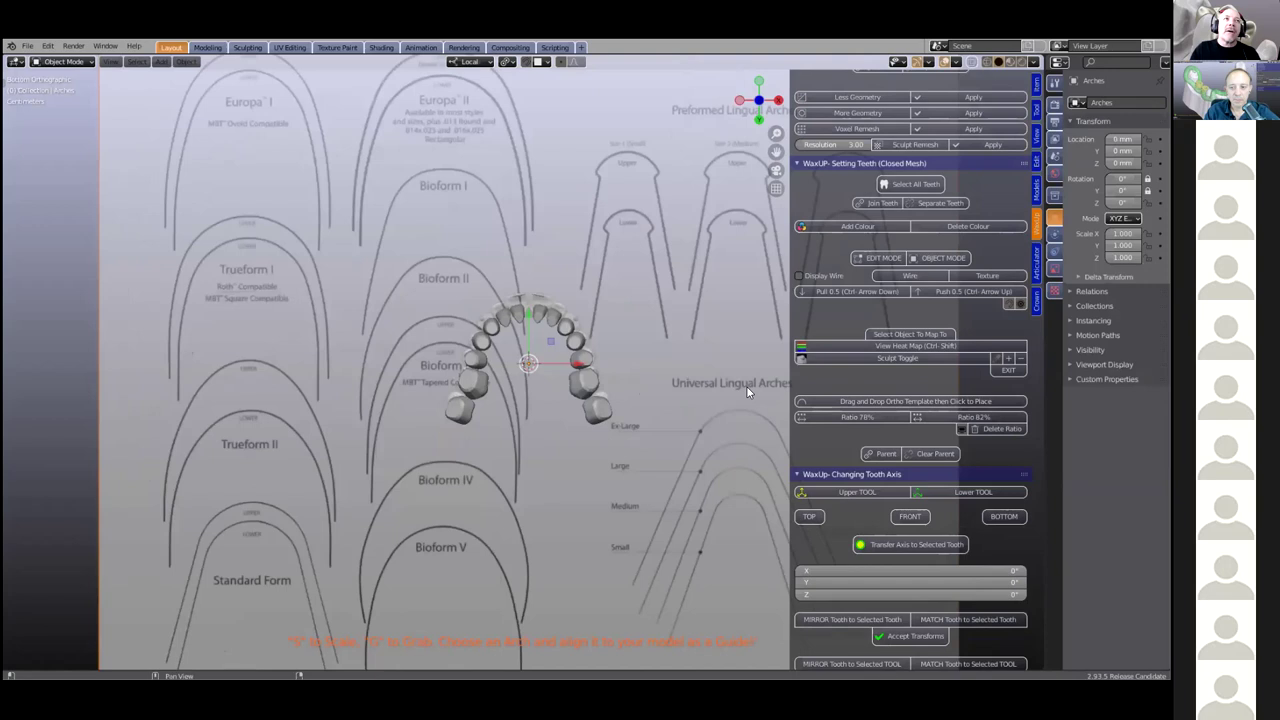
{"action": "scroll", "coordinate": [609, 412], "scroll_direction": "down", "scroll_amount": 2}
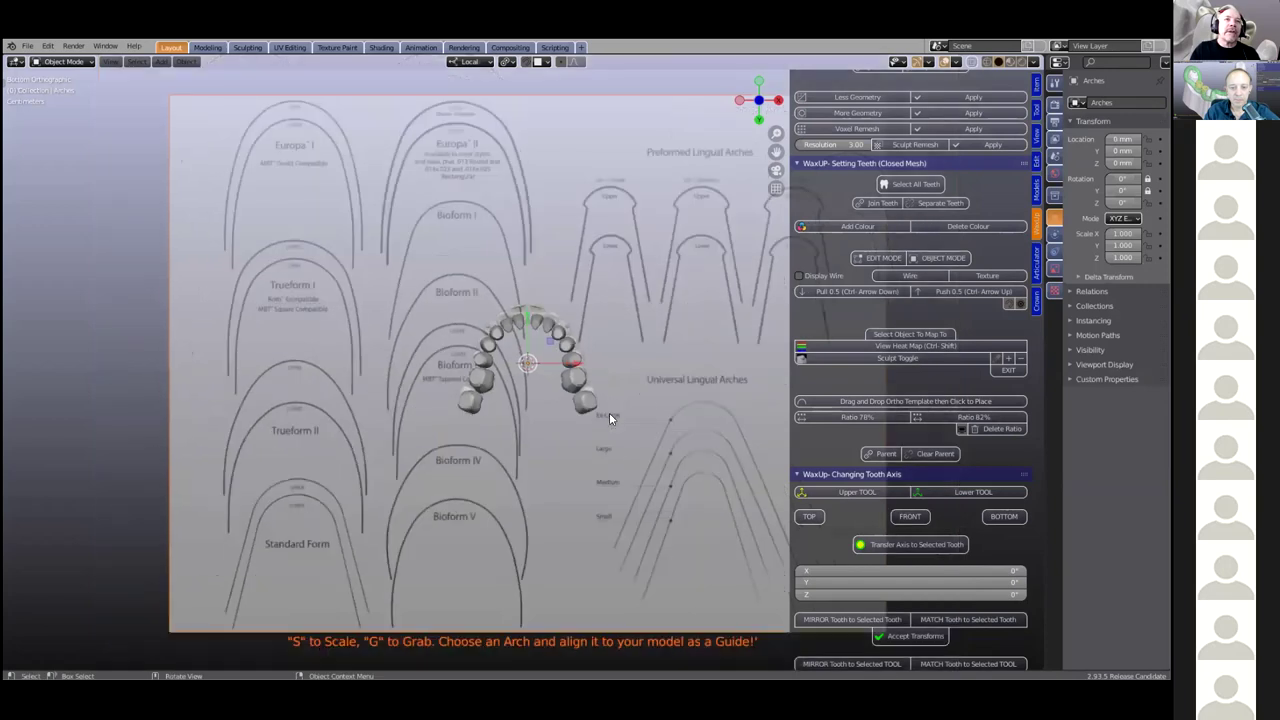
{"action": "scroll", "coordinate": [425, 283], "scroll_direction": "up", "scroll_amount": 3}
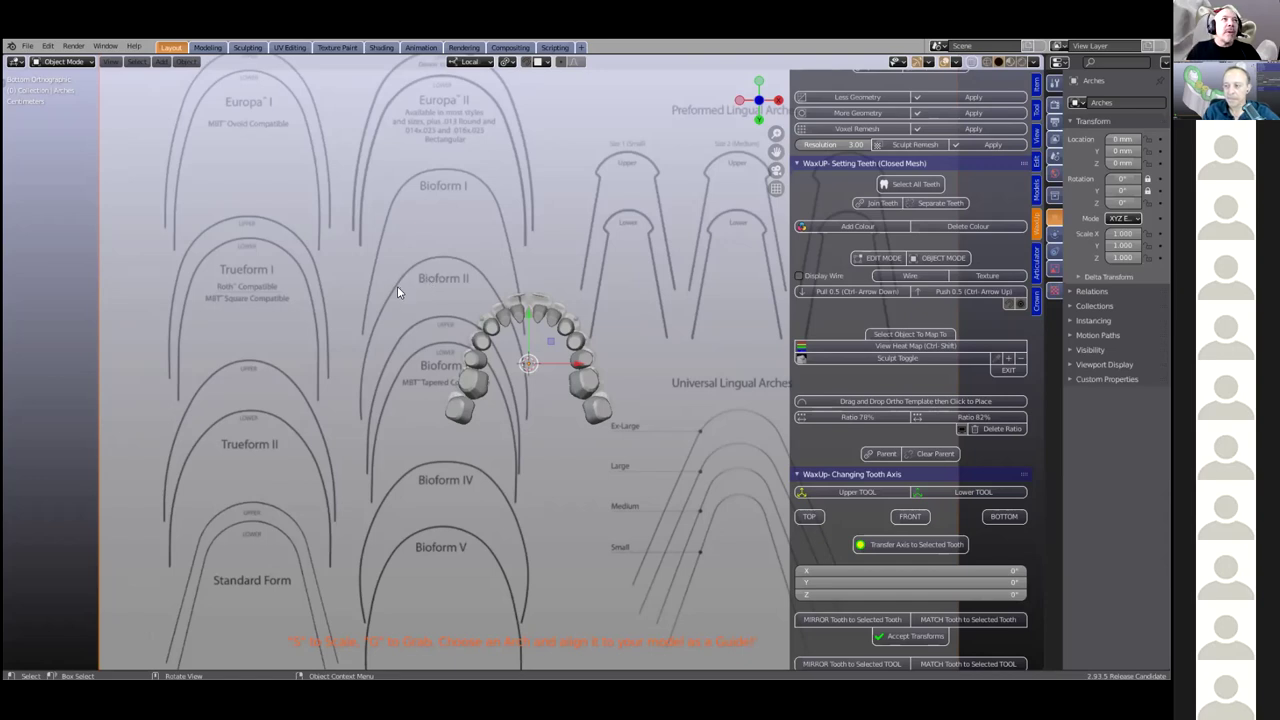
{"action": "scroll", "coordinate": [402, 319], "scroll_direction": "down", "scroll_amount": 1}
{"action": "scroll", "coordinate": [400, 325], "scroll_direction": "up", "scroll_amount": 1}
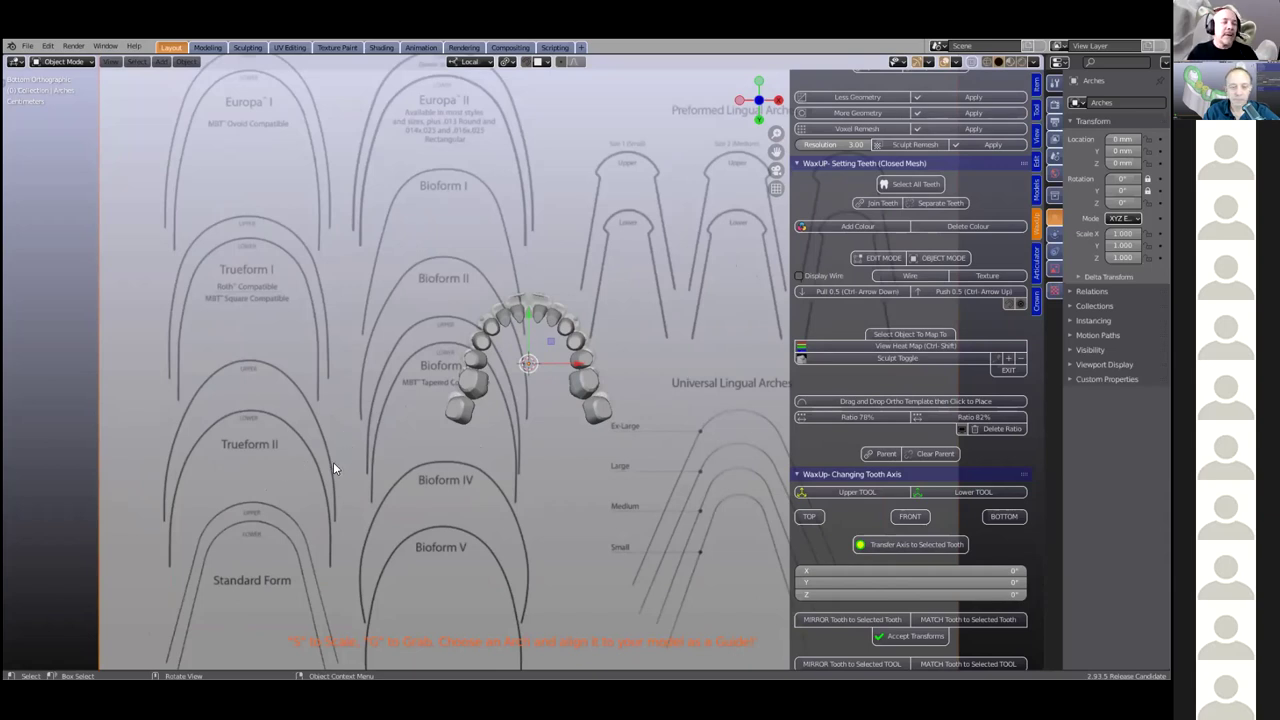
{"action": "key", "text": "g"}
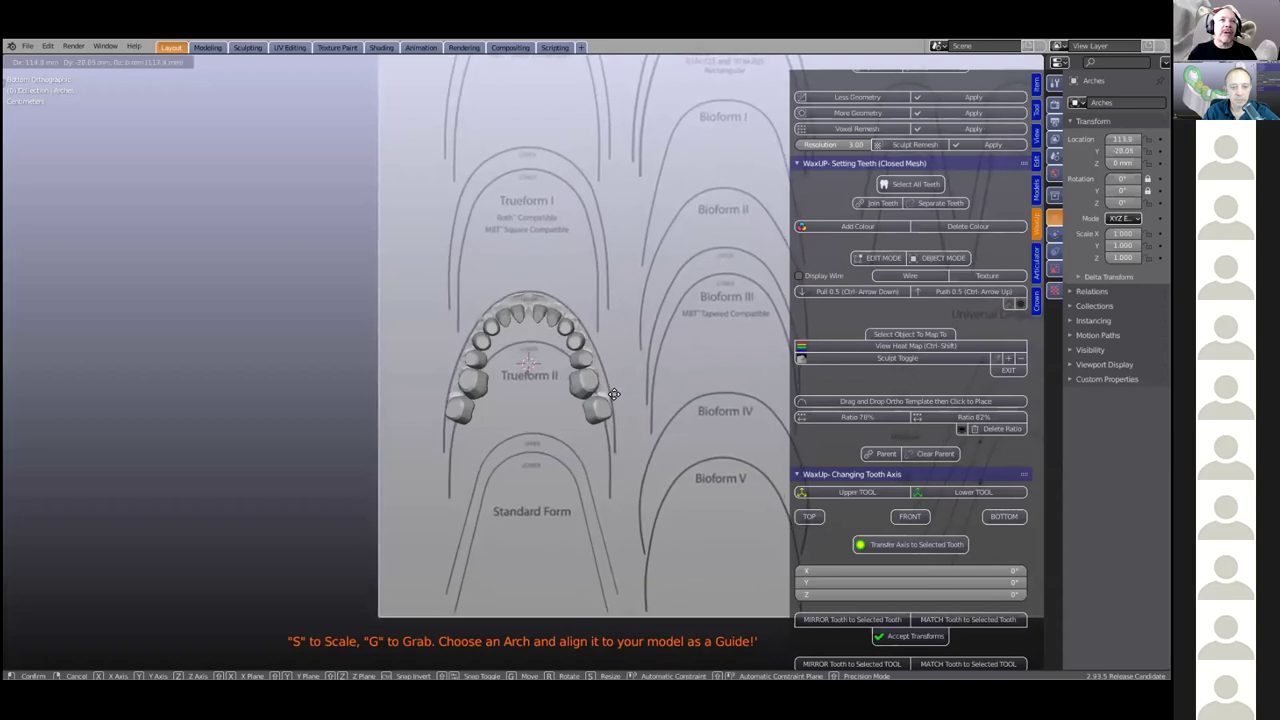
{"action": "left_click", "coordinate": [614, 396]}
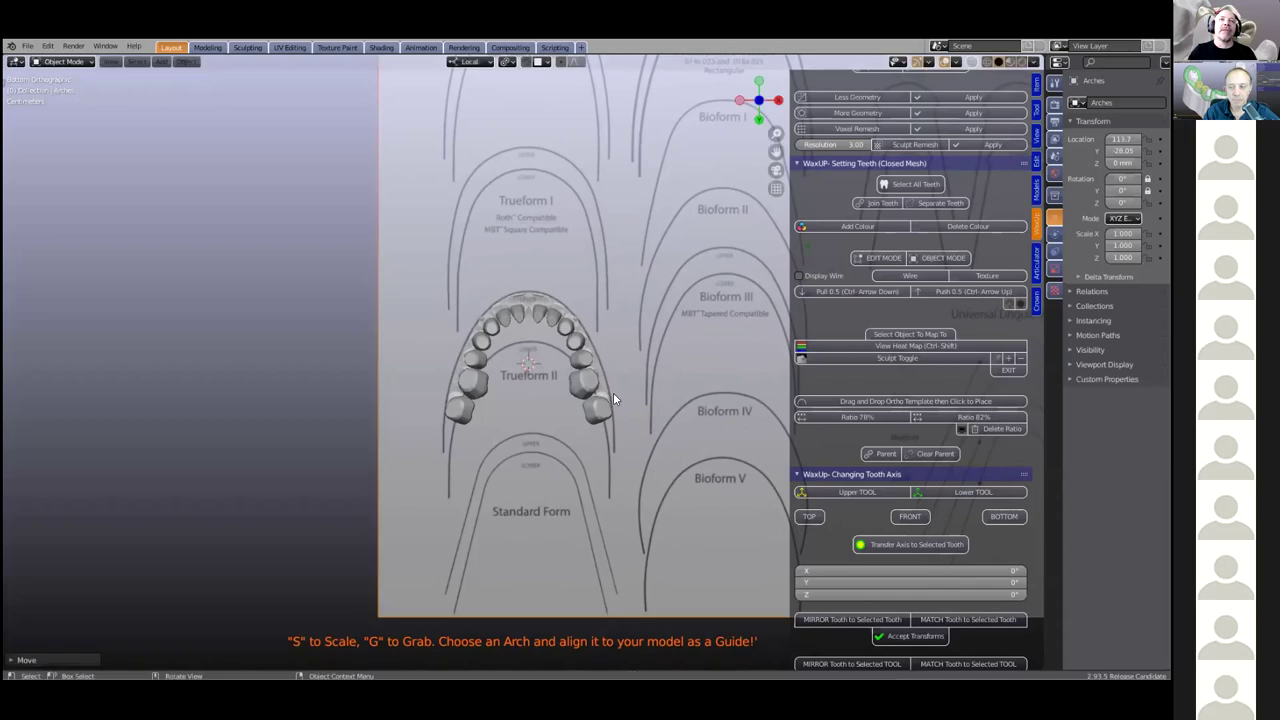
Move the ortho template along the Z axis to about 3.65 mm, at the height of the occlusal plane
{"action": "scroll", "coordinate": [614, 320], "scroll_direction": "down", "scroll_amount": 2}
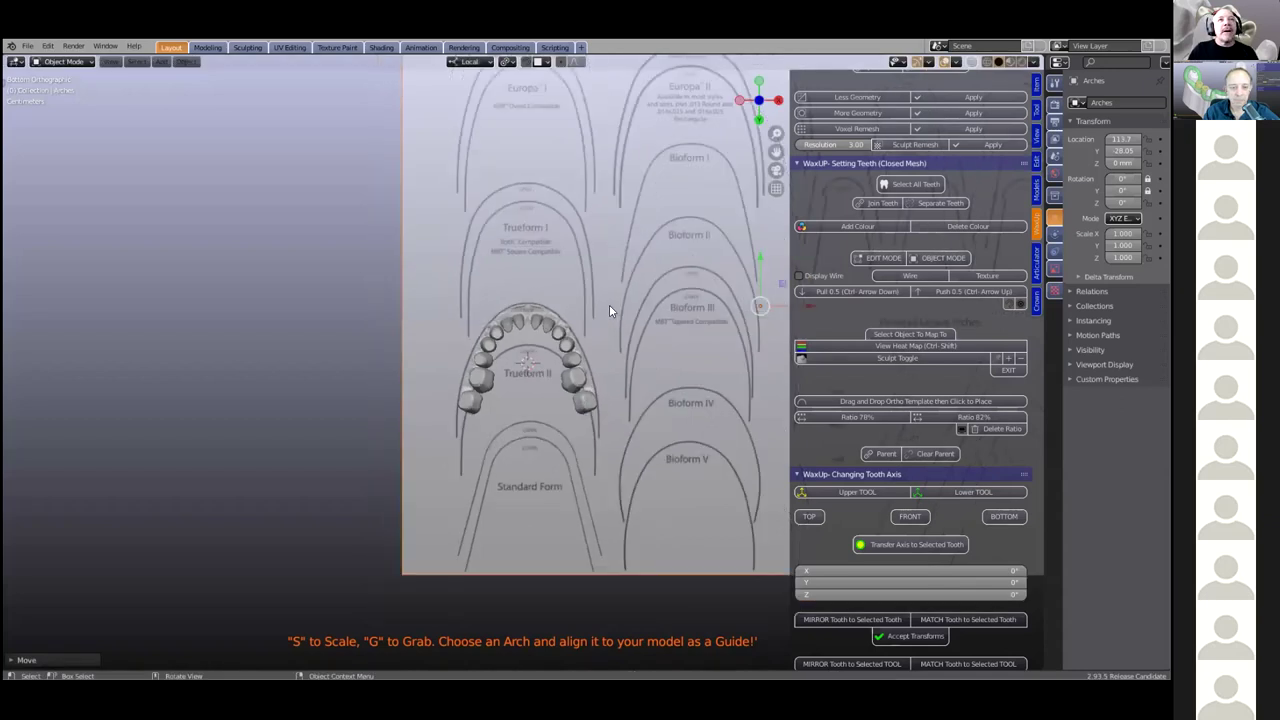
{"action": "middle_click_drag", "start_coordinate": [581, 229], "coordinate": [613, 397]}
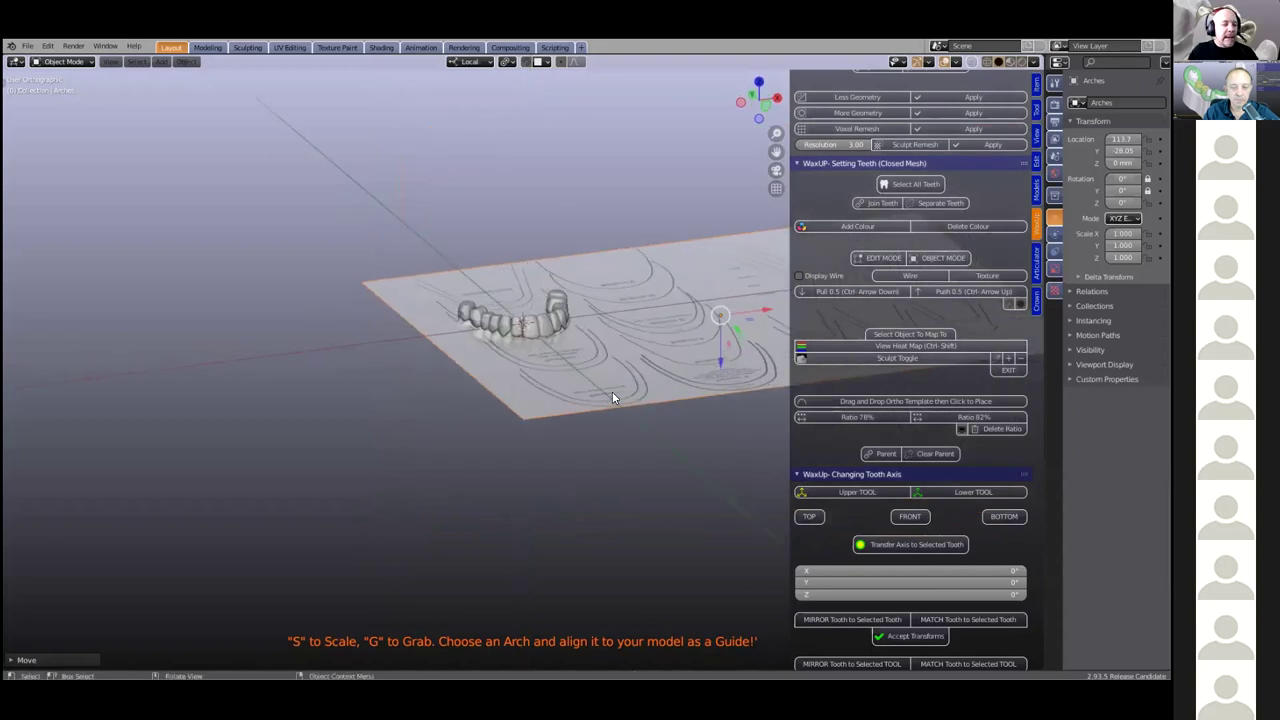
{"action": "scroll", "coordinate": [612, 391], "scroll_direction": "up", "scroll_amount": 5}
{"action": "middle_click_drag", "start_coordinate": [726, 331], "coordinate": [585, 358], "text": "shift"}
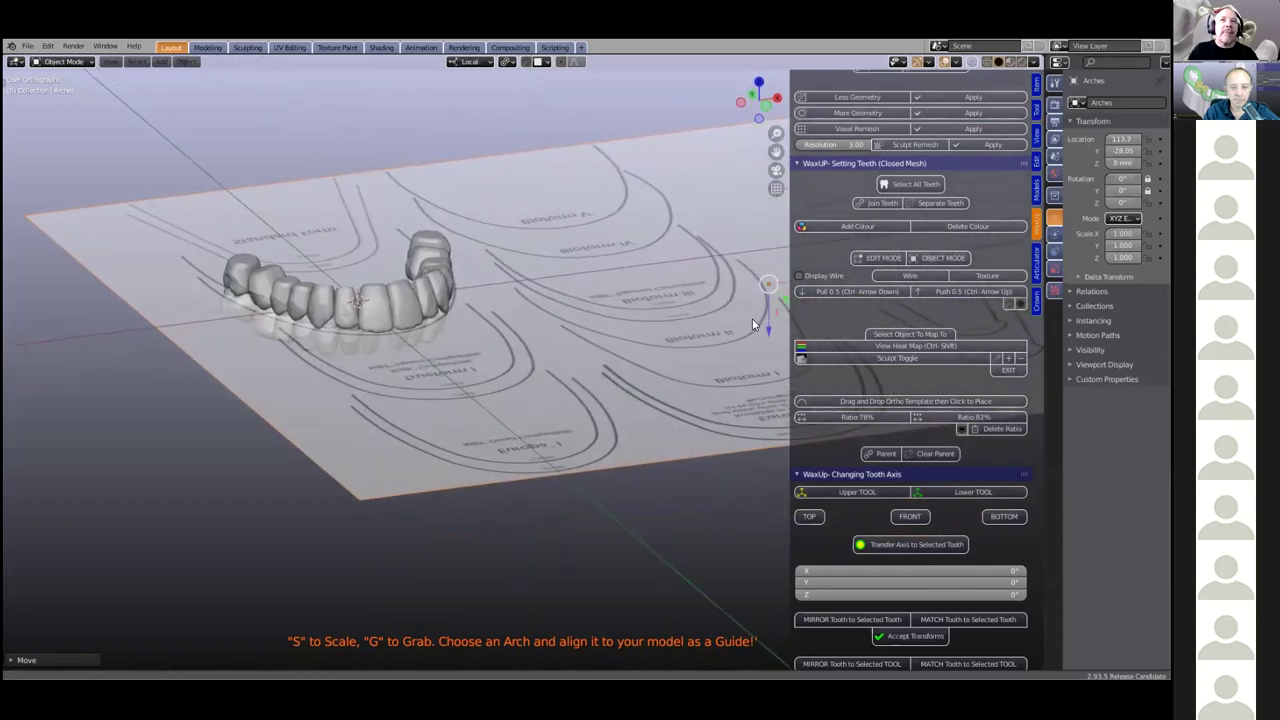
{"action": "scroll", "coordinate": [751, 327], "scroll_direction": "up", "scroll_amount": 1}
{"action": "scroll", "coordinate": [742, 331], "scroll_direction": "down", "scroll_amount": 1}
{"action": "key", "text": "g"}
{"action": "key", "text": "z"}
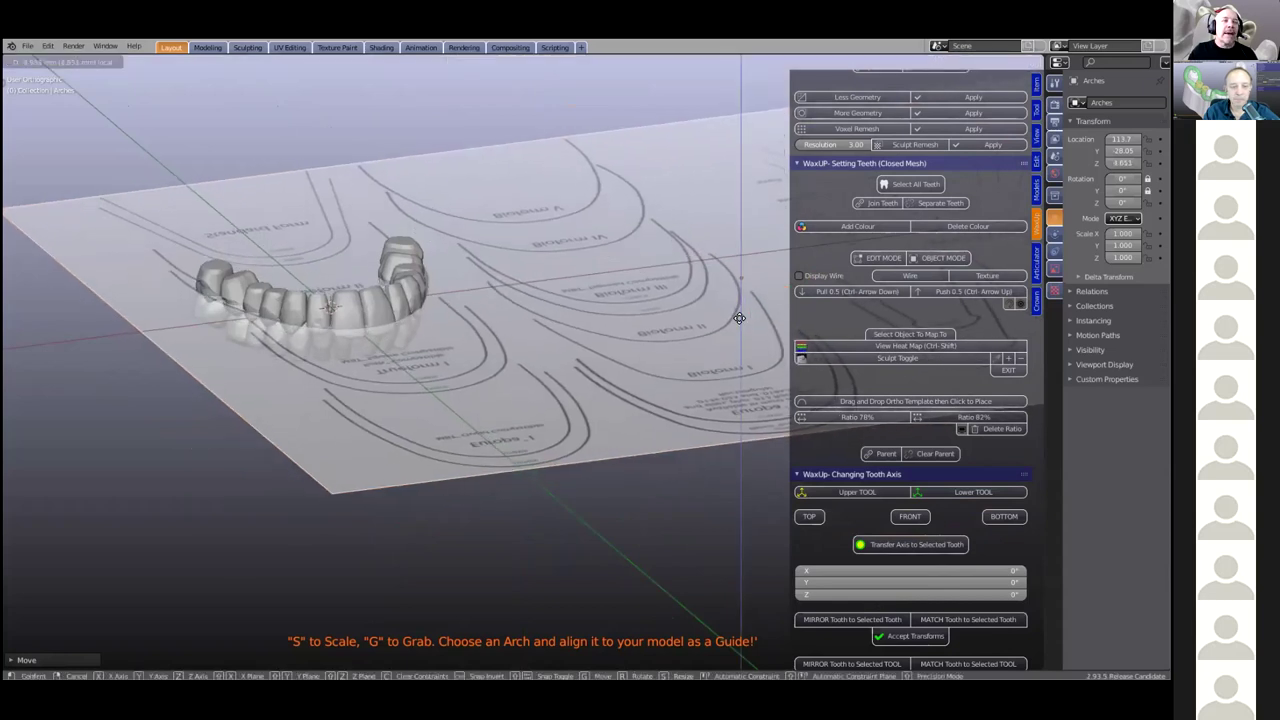
{"action": "left_click", "coordinate": [739, 318]}
Examine how the upper and lower teeth follow the Trueform II arch, from the front and from below
{"action": "scroll", "coordinate": [329, 410], "scroll_direction": "up", "scroll_amount": 5}
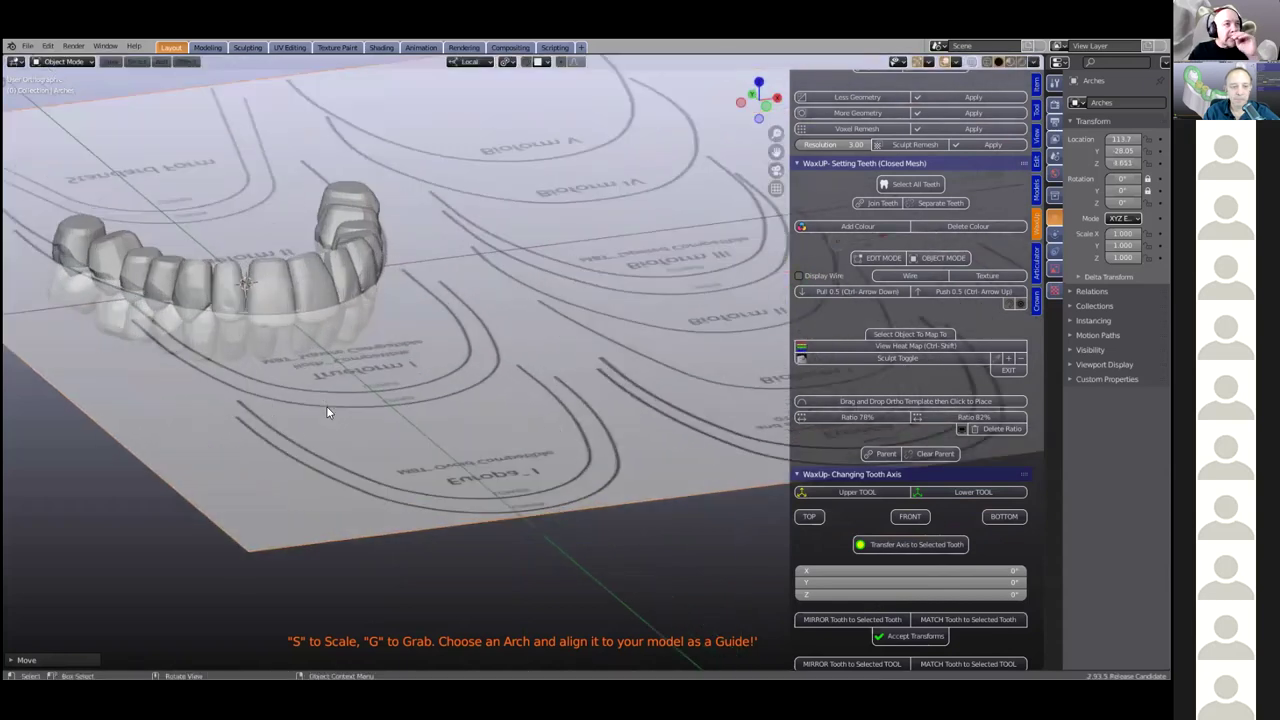
{"action": "middle_click_drag", "start_coordinate": [321, 387], "coordinate": [268, 257]}
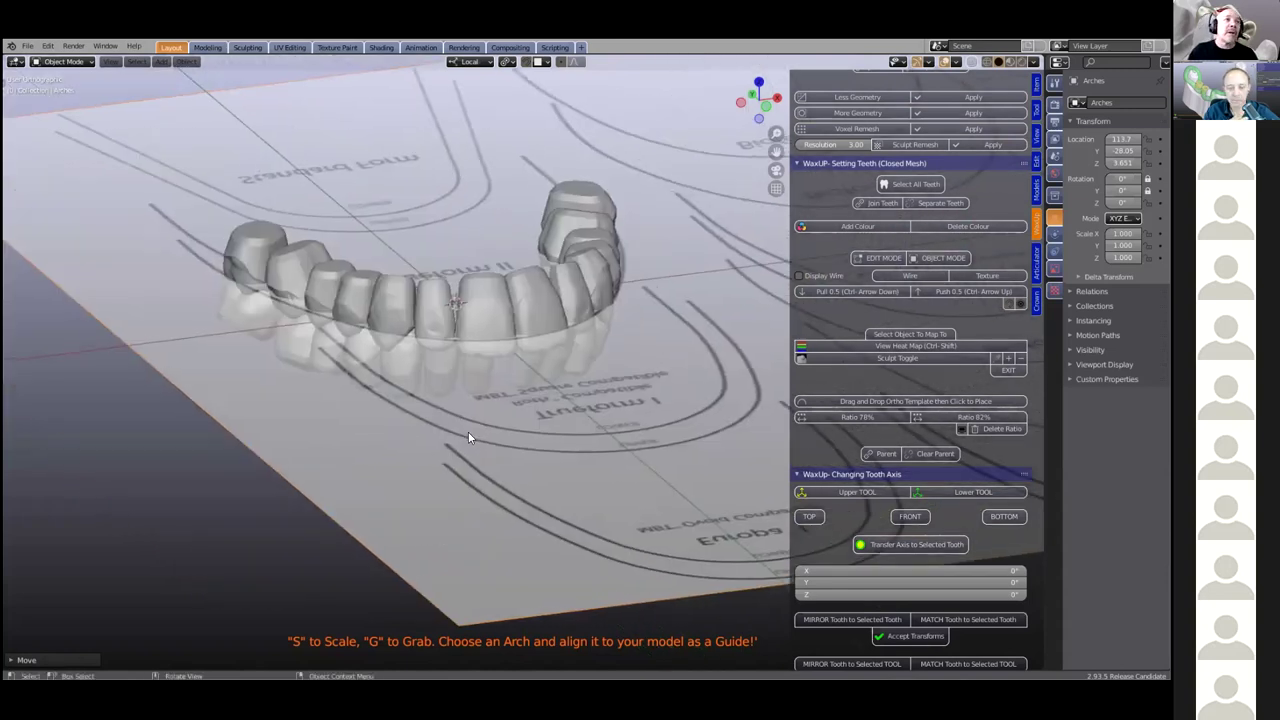
{"action": "middle_click_drag", "start_coordinate": [450, 425], "coordinate": [143, 397]}
{"action": "scroll", "coordinate": [100, 370], "scroll_direction": "up", "scroll_amount": 3}
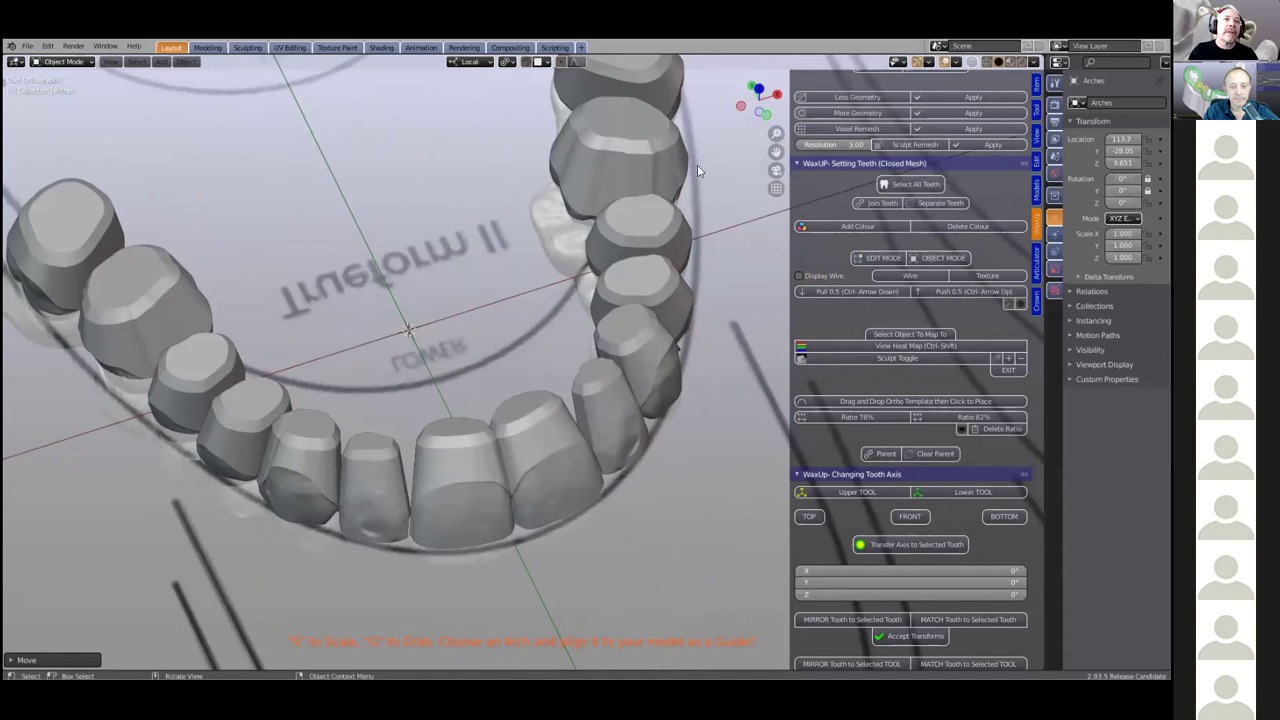
{"action": "scroll", "coordinate": [514, 405], "scroll_direction": "down", "scroll_amount": 2}
{"action": "middle_click_drag", "start_coordinate": [434, 424], "coordinate": [433, 287]}
{"action": "scroll", "coordinate": [468, 322], "scroll_direction": "down", "scroll_amount": 2}
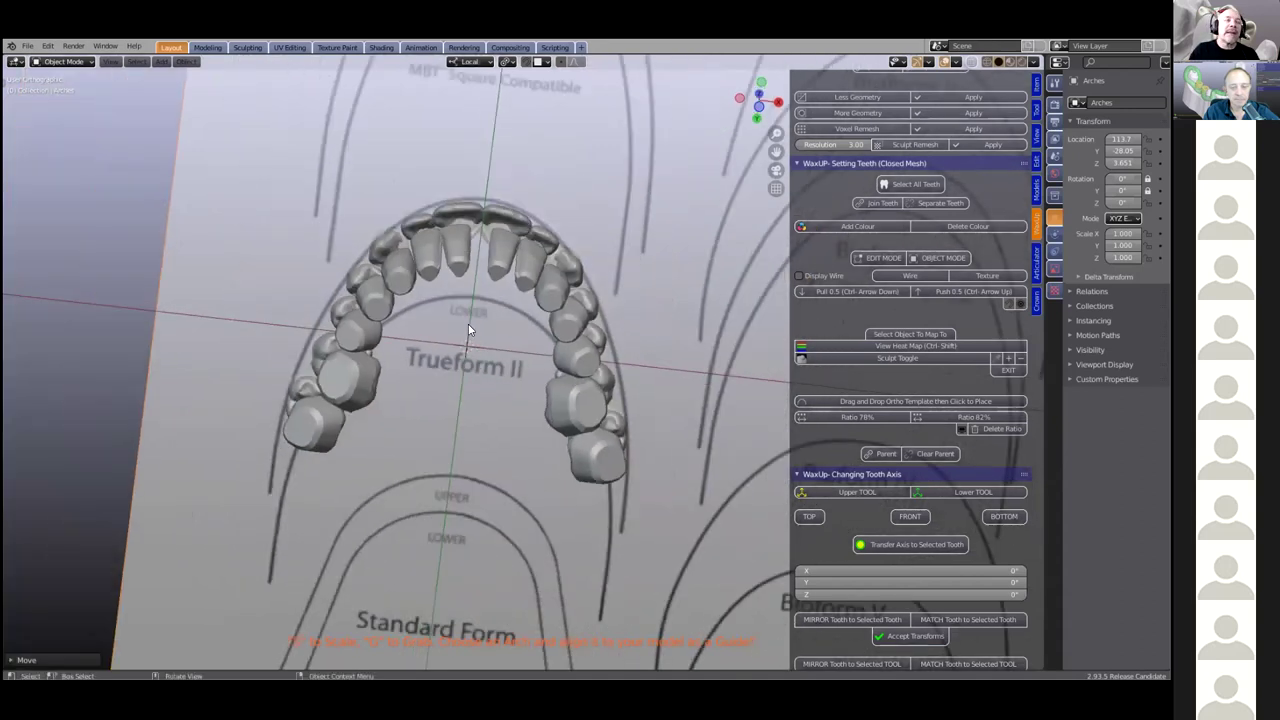
{"action": "scroll", "coordinate": [477, 324], "scroll_direction": "down", "scroll_amount": 1}
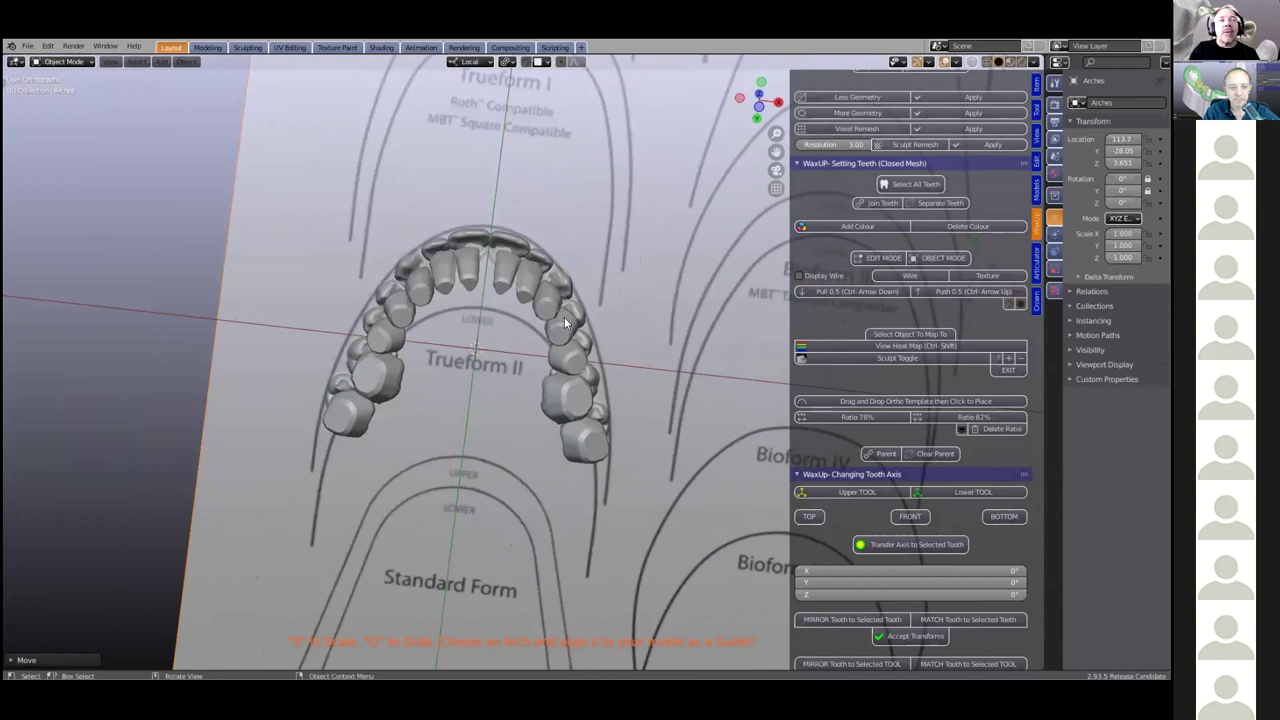
Widen the Properties editor, change it to an Outliner, and hide the lowerteeth collection in the viewport
{"action": "left_click_drag", "start_coordinate": [1041, 314], "coordinate": [908, 260]}
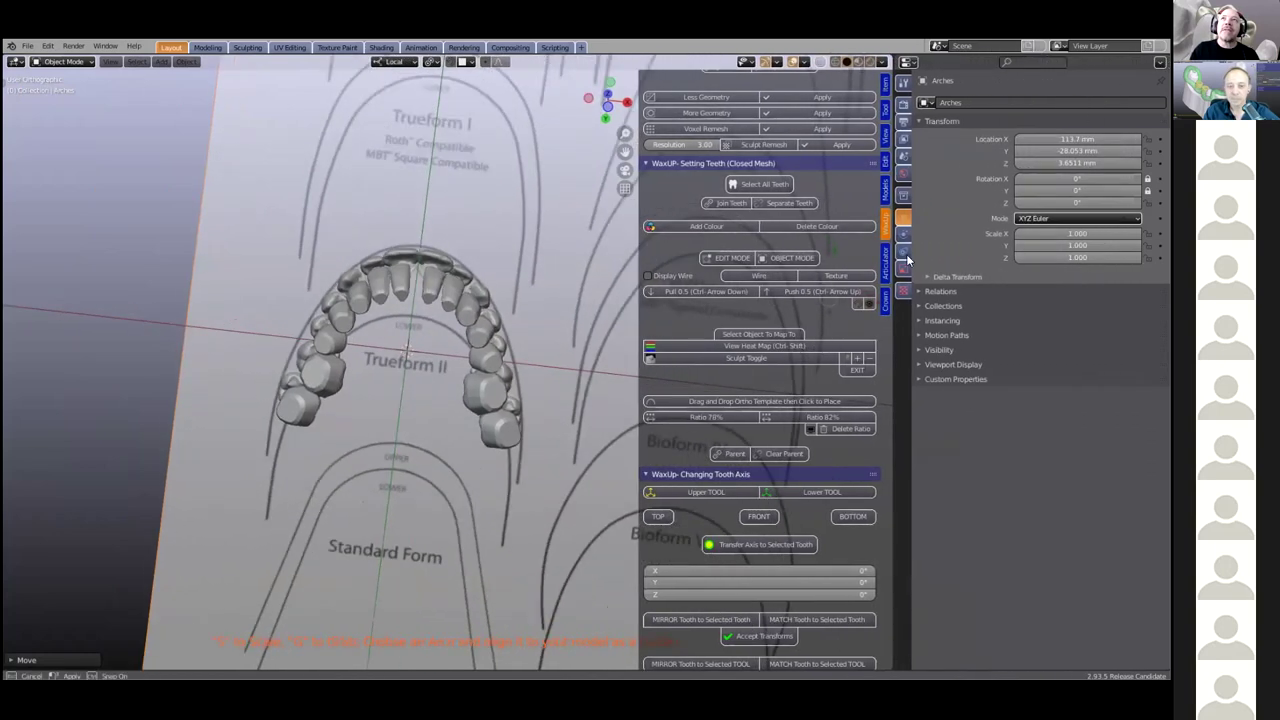
{"action": "left_click", "coordinate": [910, 62]}
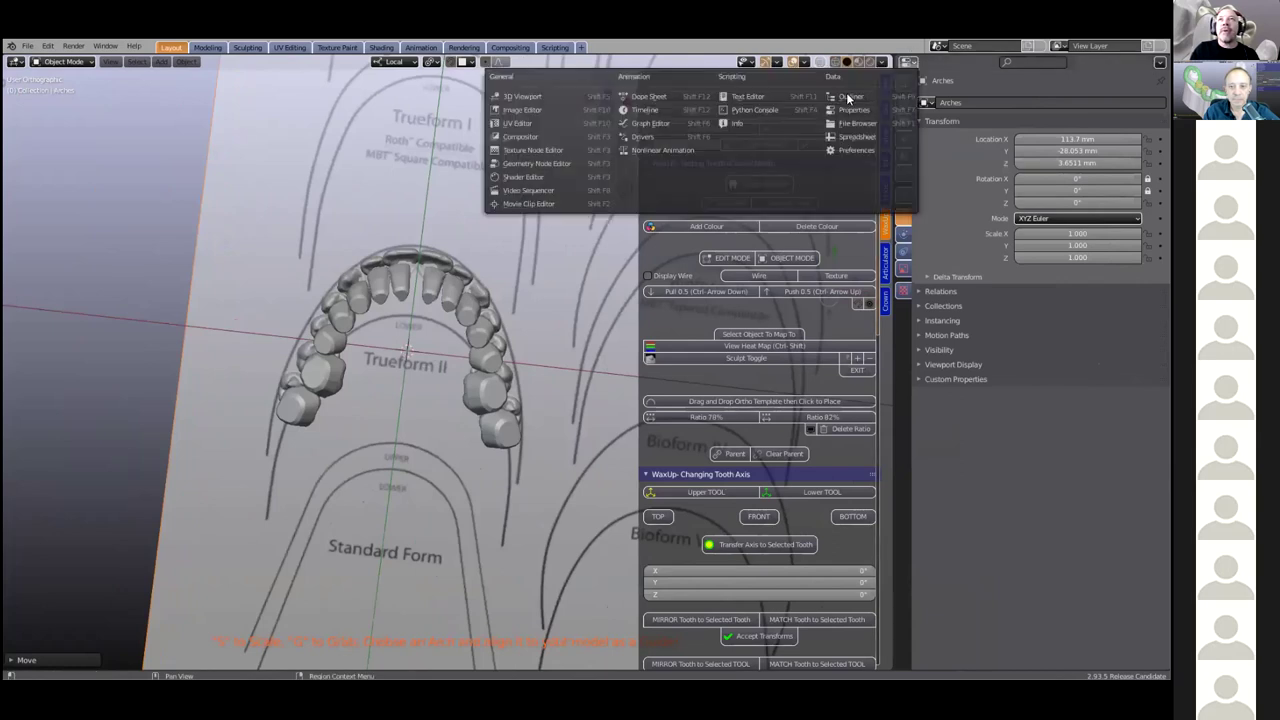
{"action": "left_click", "coordinate": [848, 94]}
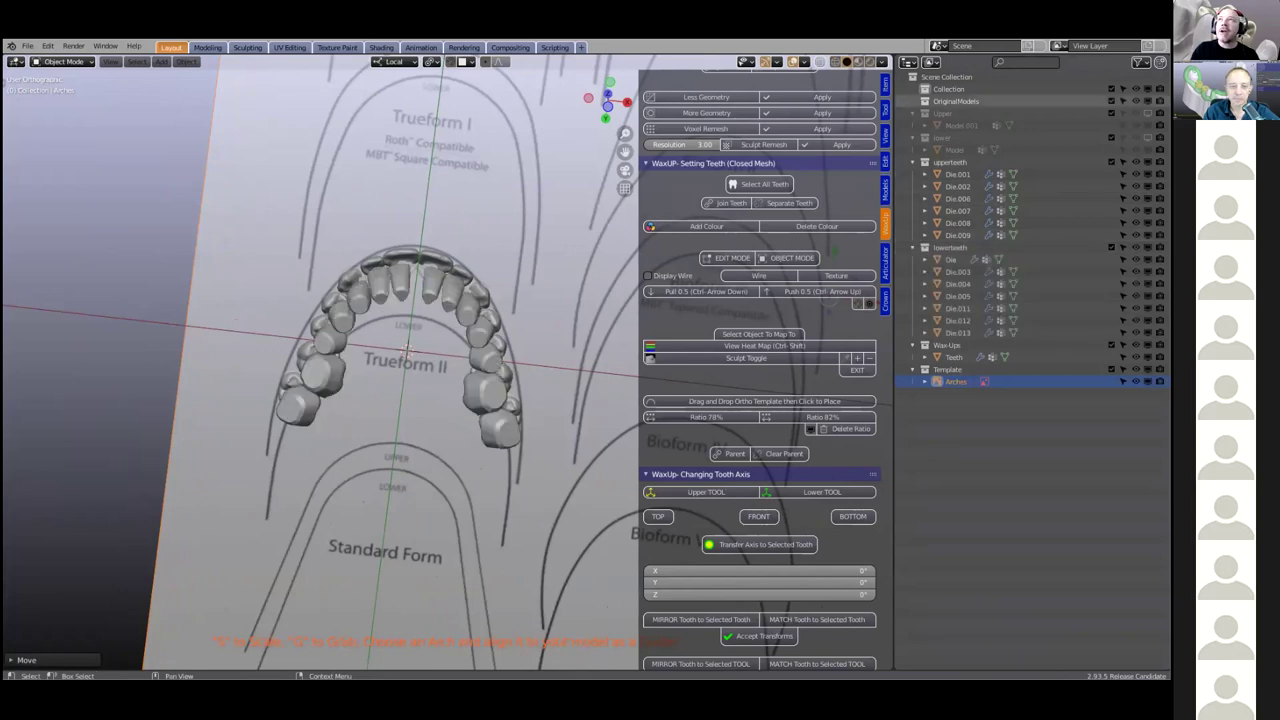
{"action": "left_click", "coordinate": [1141, 62]}
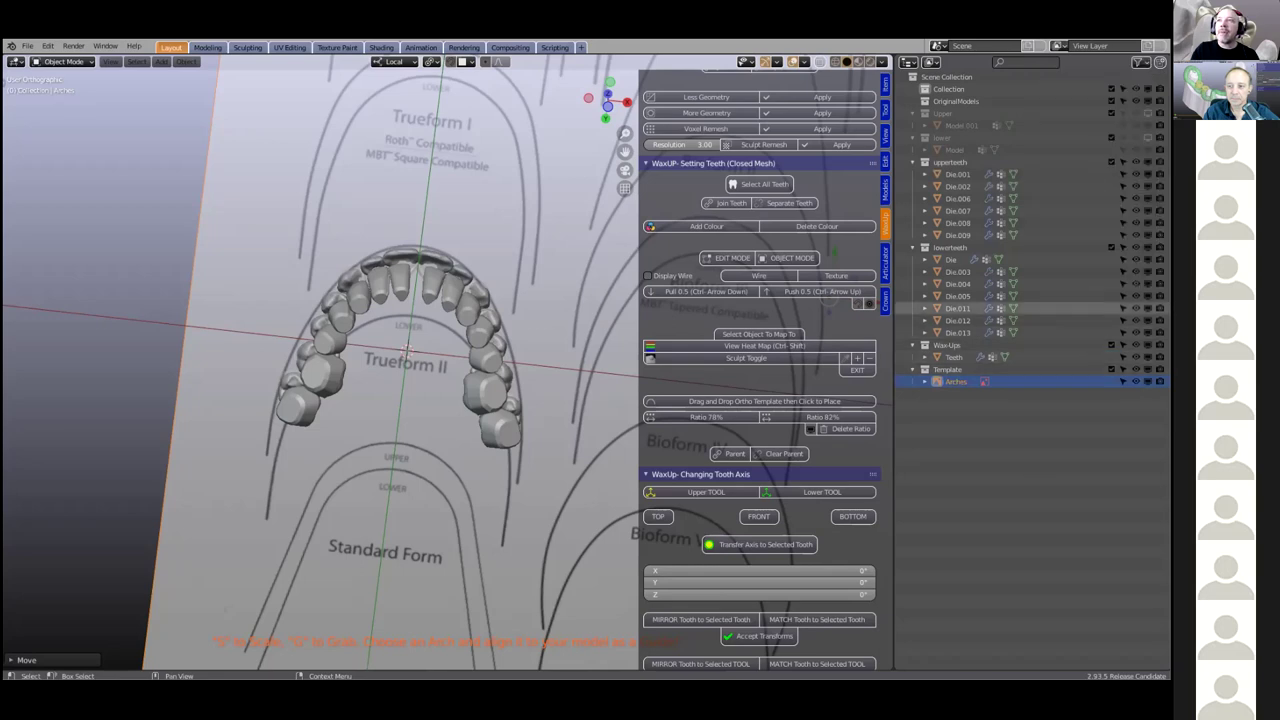
{"action": "left_click", "coordinate": [1147, 247]}
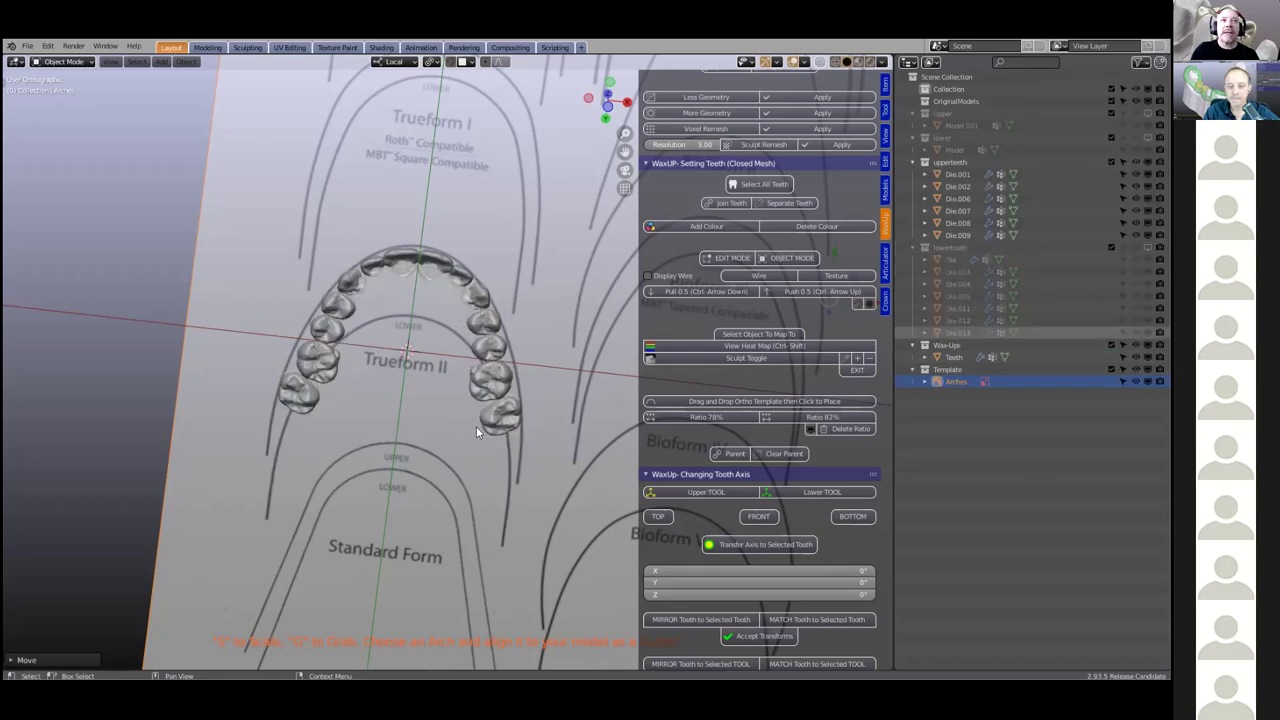
{"action": "middle_click_drag", "start_coordinate": [385, 430], "coordinate": [384, 565]}
{"action": "scroll", "coordinate": [384, 558], "scroll_direction": "up", "scroll_amount": 4}
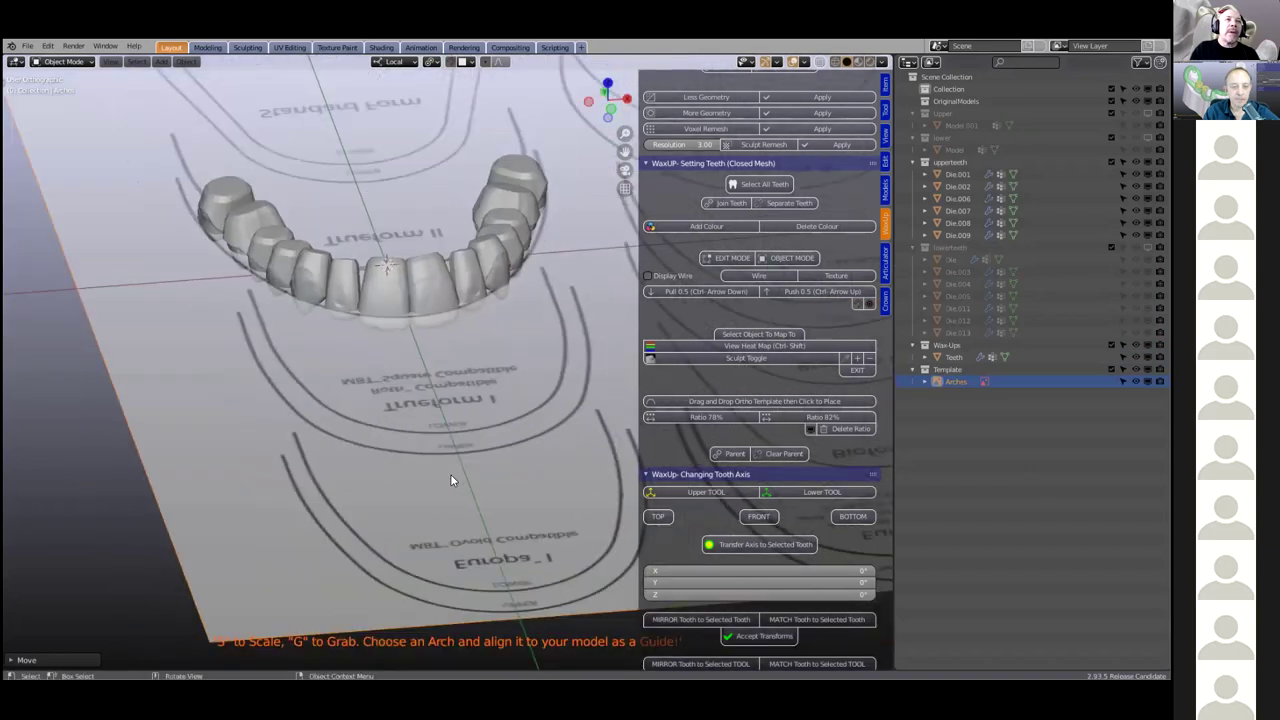
{"action": "middle_click_drag", "start_coordinate": [450, 467], "coordinate": [454, 460]}
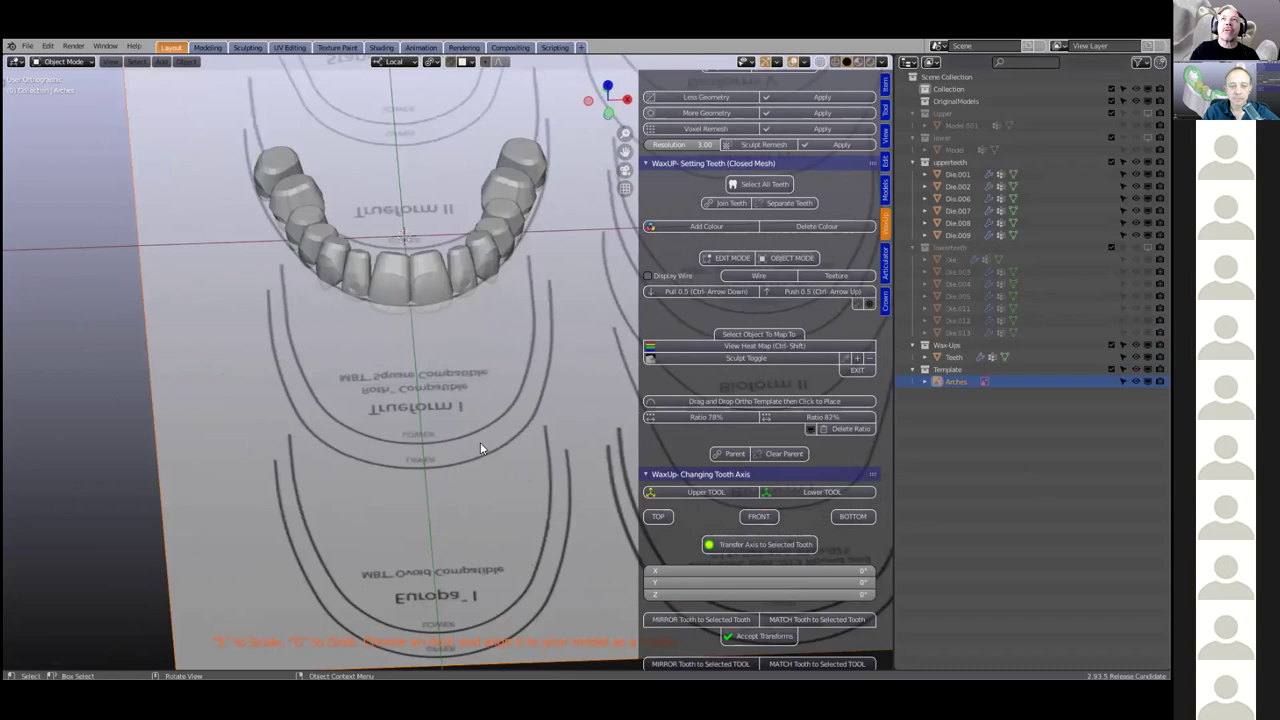
Split the Outliner to add a Properties editor below it, and set the Arches template image's opacity to about 0.25
{"action": "left_click_drag", "start_coordinate": [898, 62], "coordinate": [925, 183]}
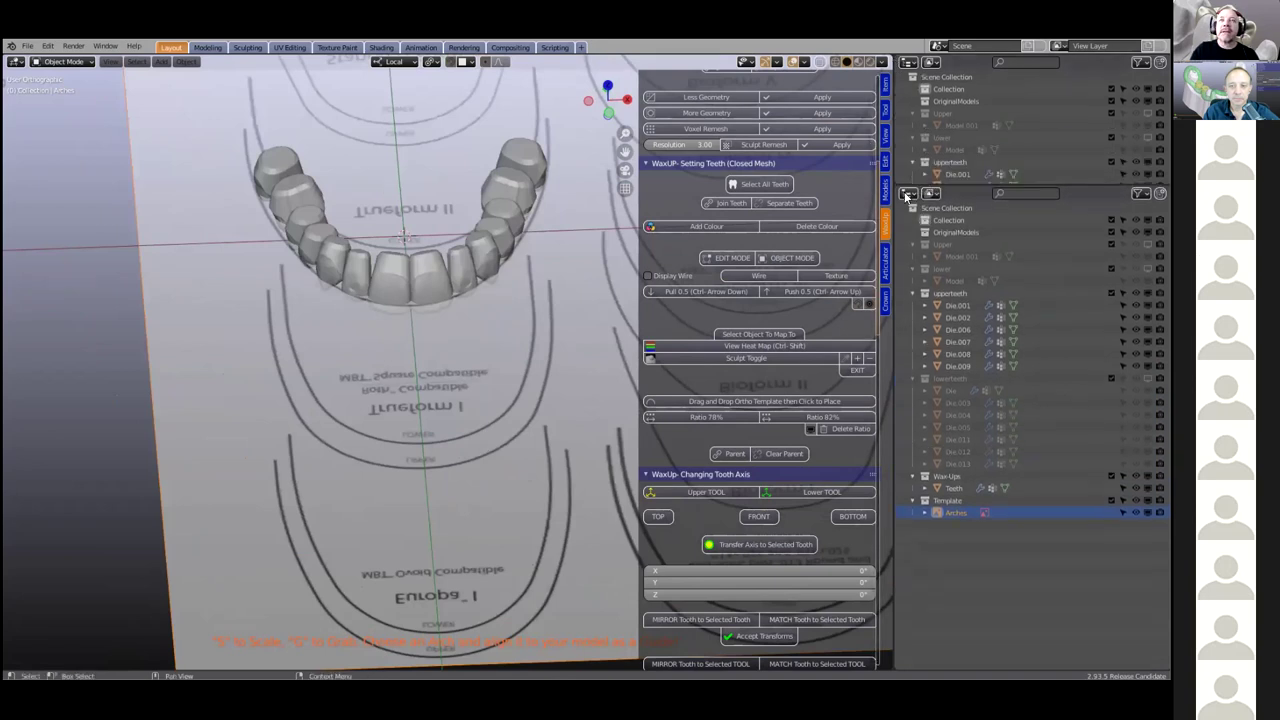
{"action": "left_click", "coordinate": [909, 195]}
{"action": "left_click", "coordinate": [866, 238]}
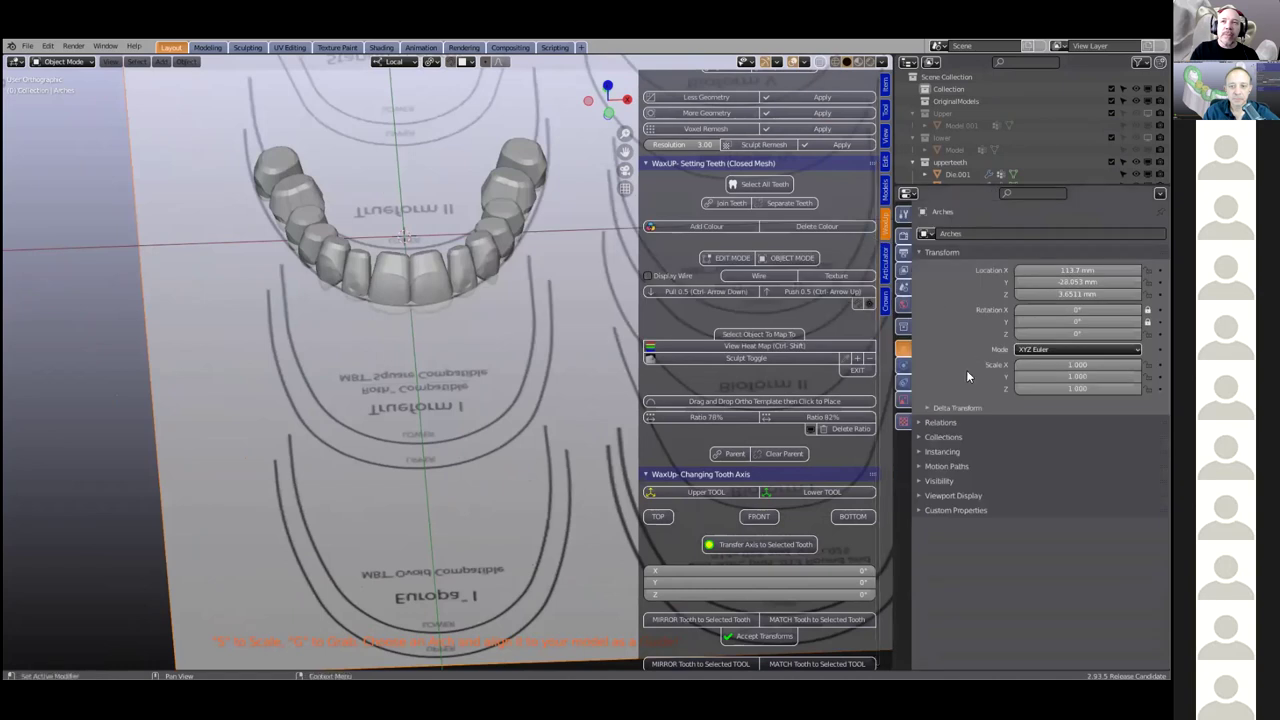
{"action": "left_click", "coordinate": [902, 425]}
{"action": "left_click", "coordinate": [904, 400]}
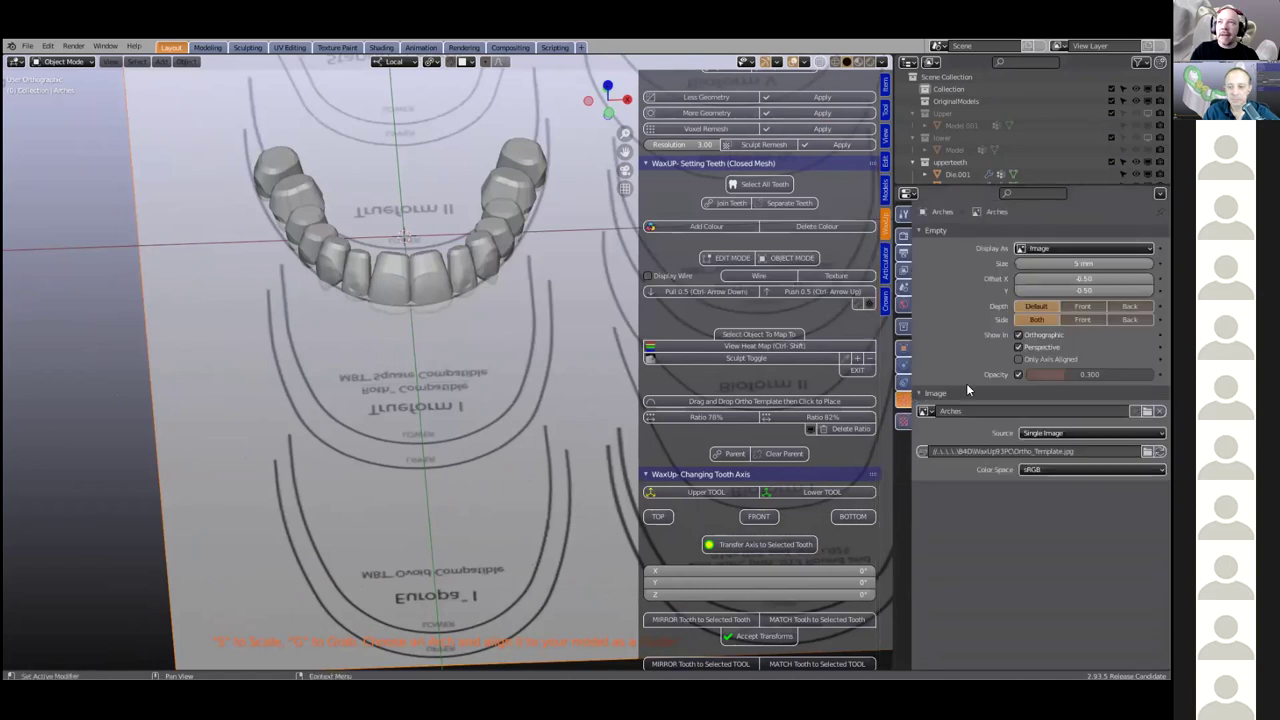
{"action": "mouse_move", "coordinate": [1089, 374]}
{"action": "left_mouse_down"}
{"action": "mouse_move", "coordinate": [1030, 374]}
{"action": "mouse_move", "coordinate": [1152, 374]}
{"action": "mouse_move", "coordinate": [1045, 374]}
{"action": "mouse_move", "coordinate": [1070, 374]}
{"action": "left_mouse_up"}
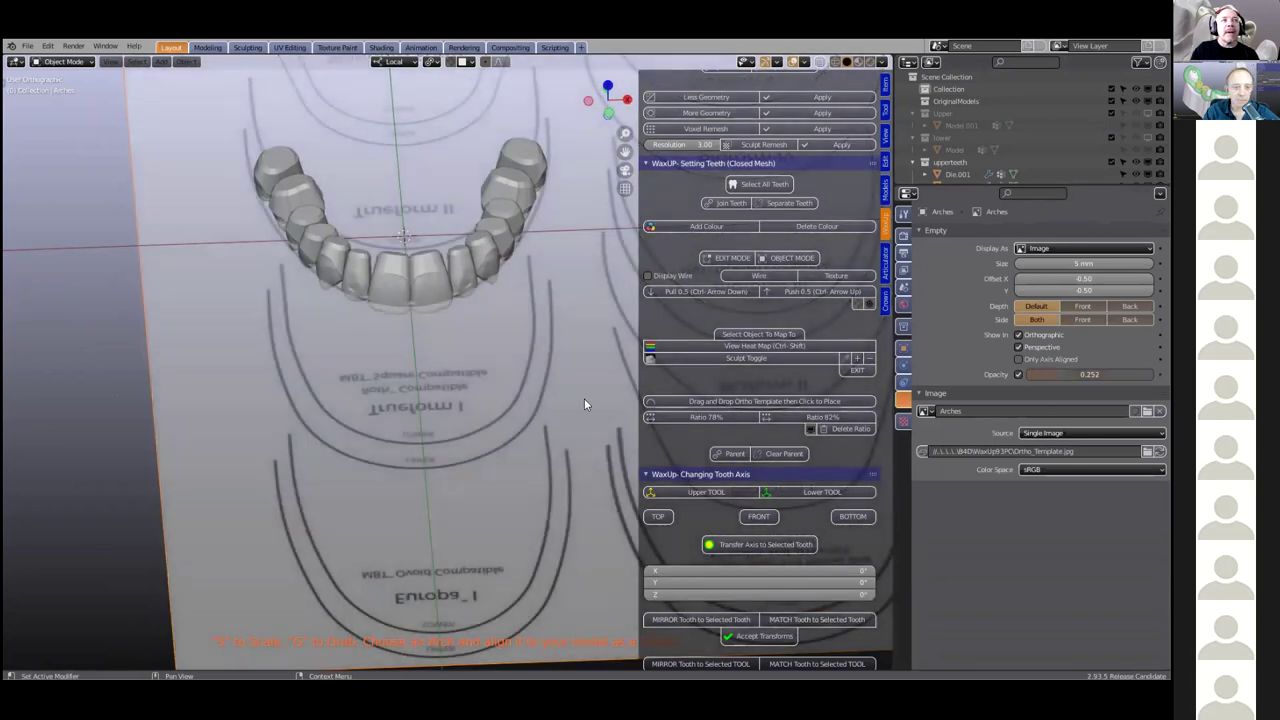
Narrow the Outliner and Properties editors to enlarge the viewport, and select the mirrored upper first molar over the template
{"action": "scroll", "coordinate": [482, 436], "scroll_direction": "down", "scroll_amount": 2}
{"action": "middle_click_drag", "start_coordinate": [488, 334], "coordinate": [891, 381]}
{"action": "left_click_drag", "start_coordinate": [894, 381], "coordinate": [1036, 381]}
{"action": "scroll", "coordinate": [592, 424], "scroll_direction": "up", "scroll_amount": 1}
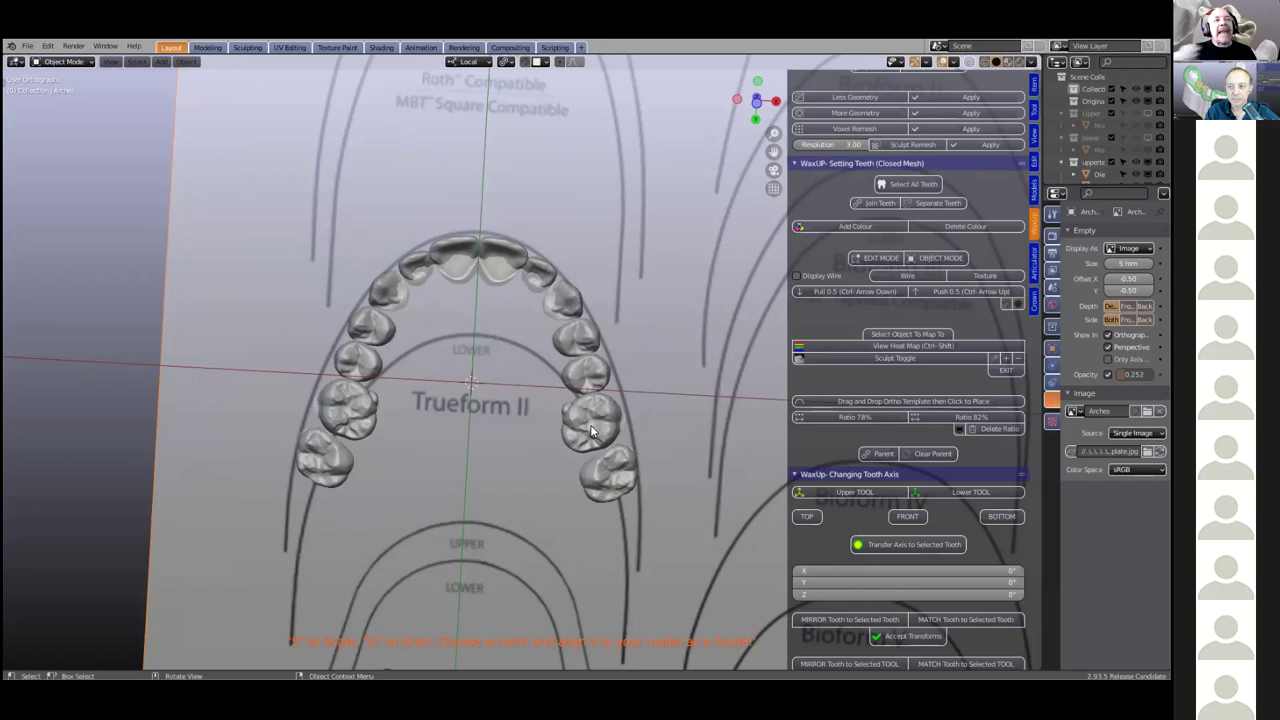
{"action": "left_click", "coordinate": [337, 408]}
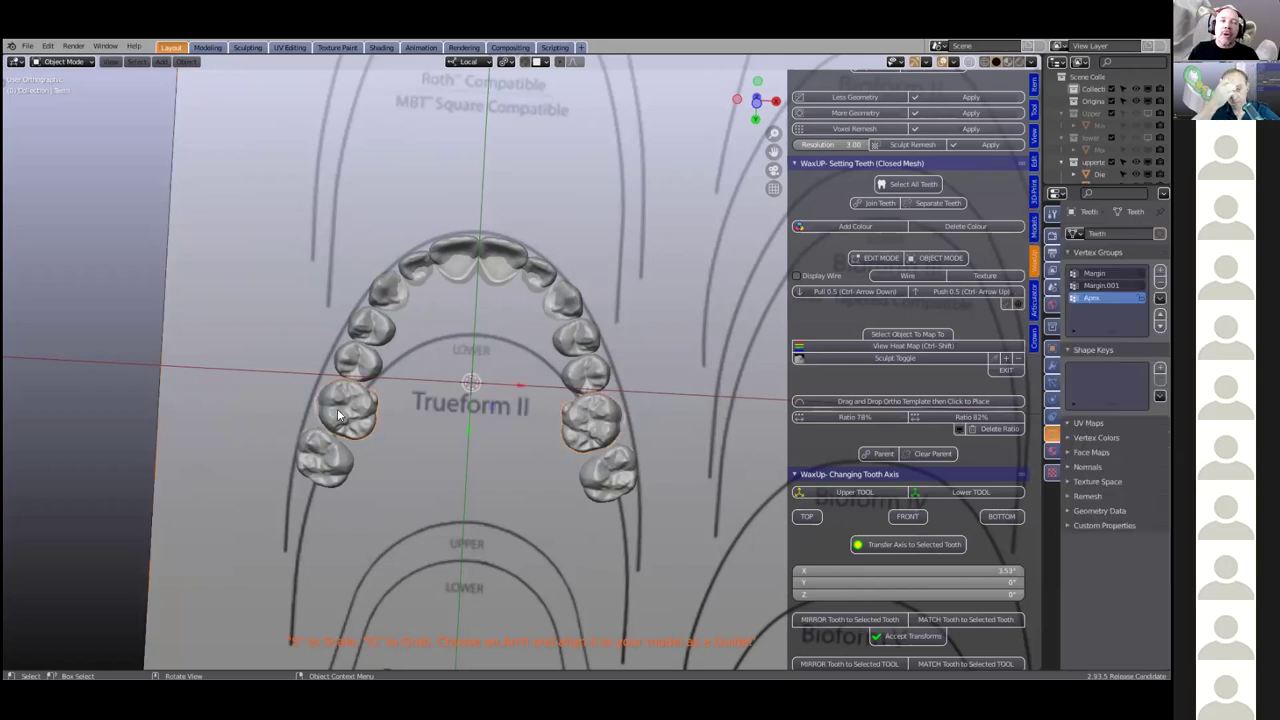
{"action": "scroll", "coordinate": [337, 408], "scroll_direction": "up", "scroll_amount": 3}
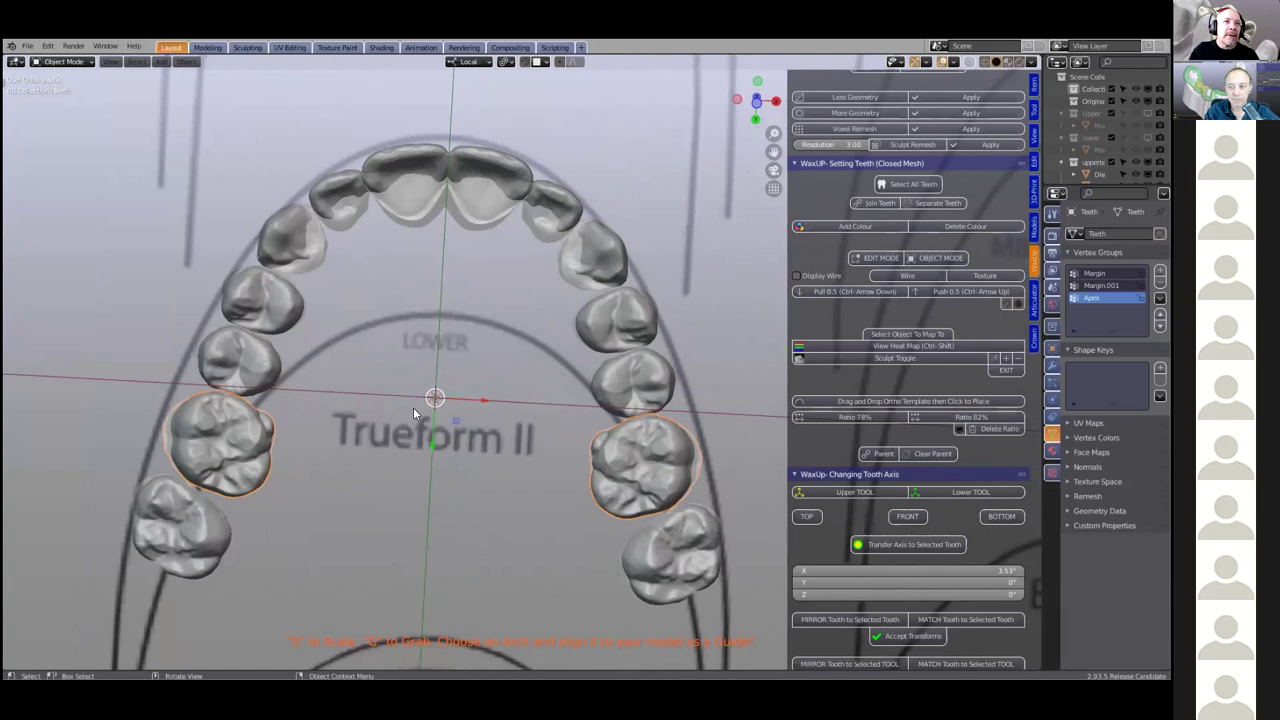
Try to move the mirrored upper first molar in Object Mode and compare both sides with the Trueform II arch outline
{"action": "key", "text": "g"}
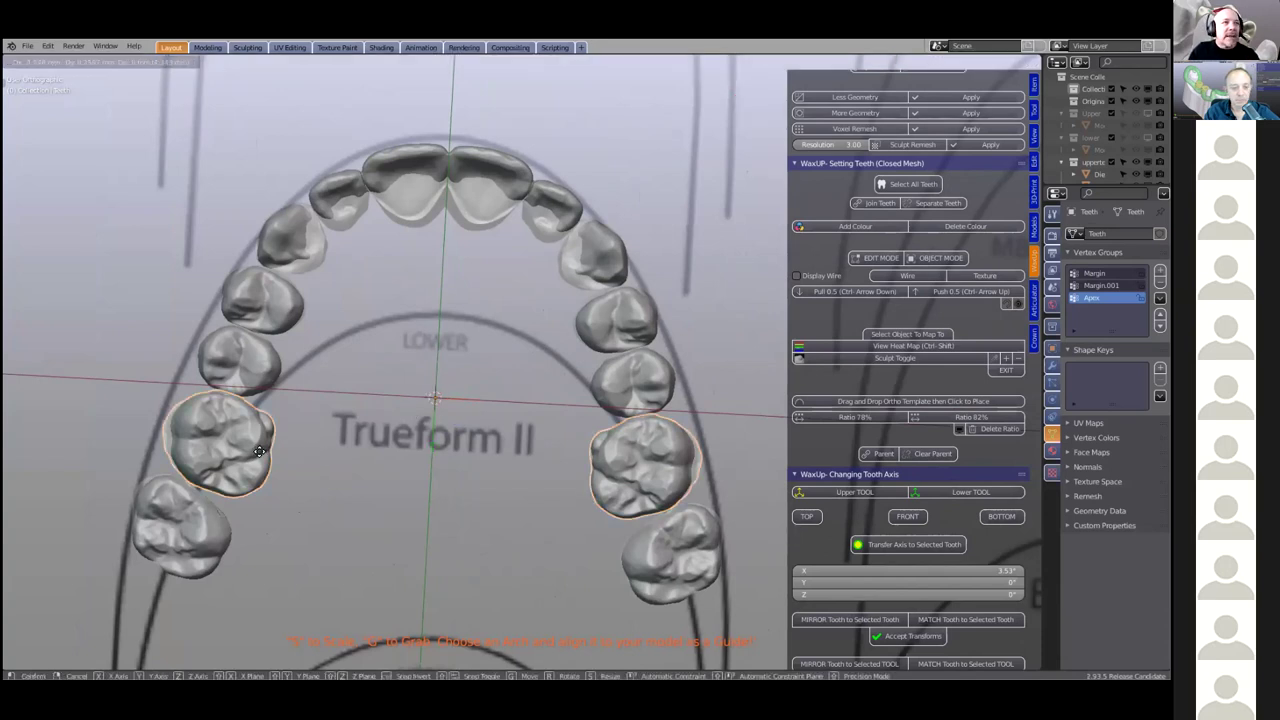
{"action": "left_click", "coordinate": [456, 418]}
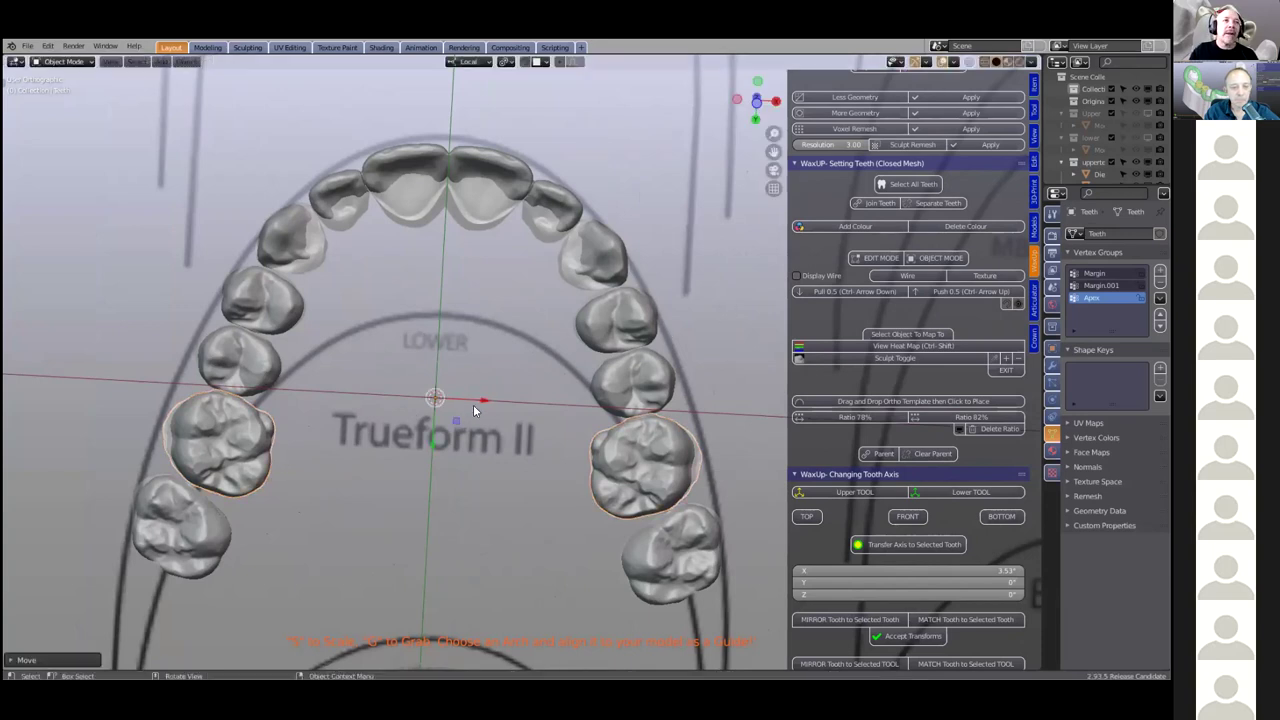
{"action": "scroll", "coordinate": [460, 406], "scroll_direction": "down", "scroll_amount": 2}
{"action": "scroll", "coordinate": [461, 408], "scroll_direction": "up", "scroll_amount": 3}
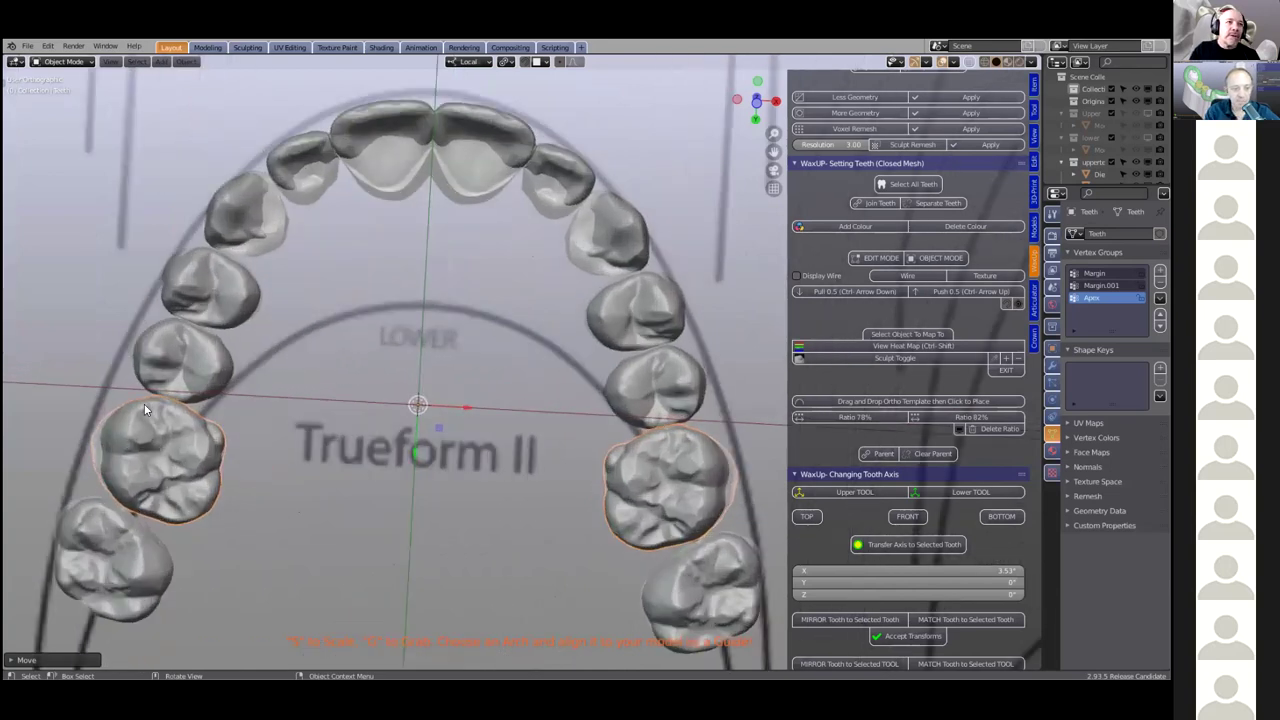
{"action": "scroll", "coordinate": [136, 435], "scroll_direction": "down", "scroll_amount": 2}
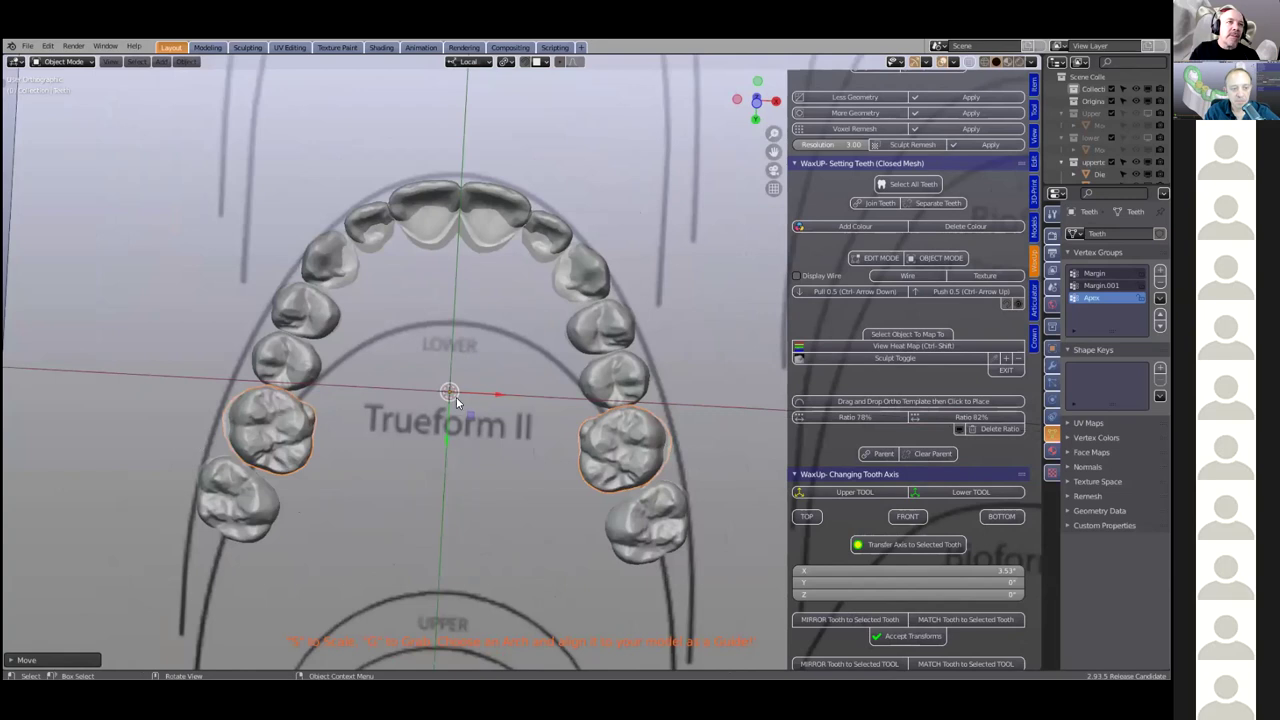
{"action": "scroll", "coordinate": [440, 393], "scroll_direction": "up", "scroll_amount": 1}
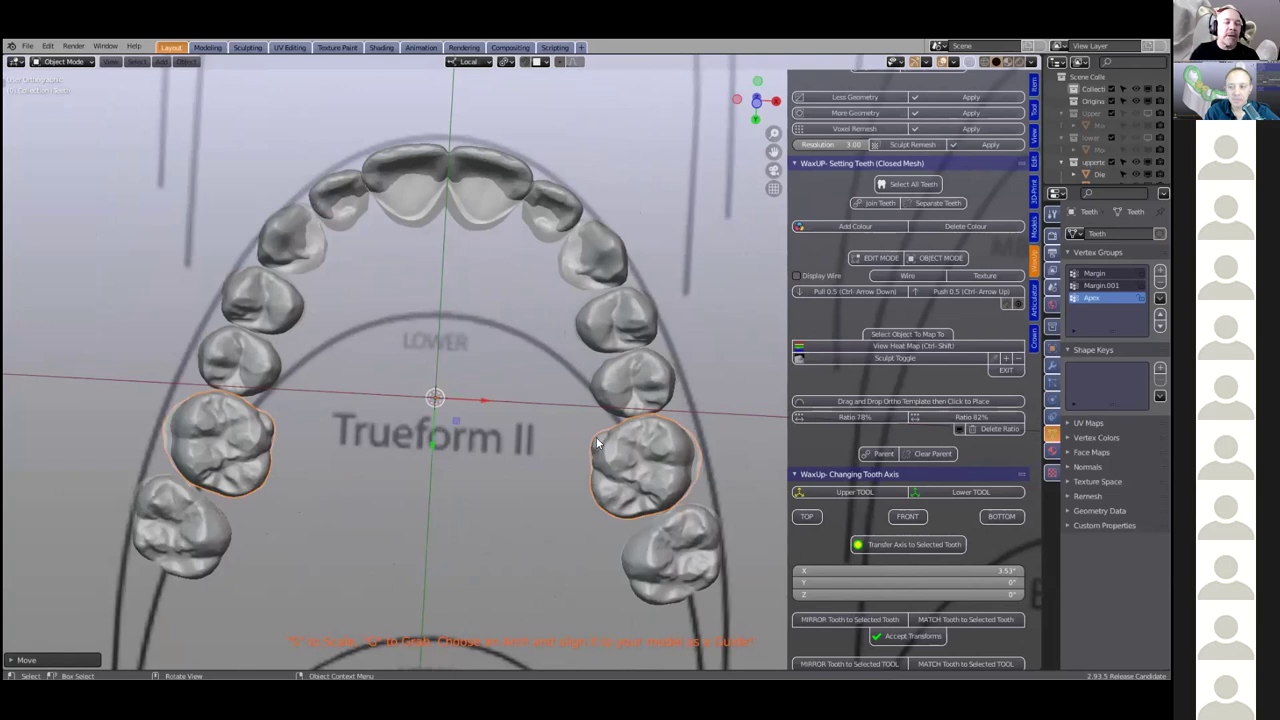
{"action": "scroll", "coordinate": [520, 447], "scroll_direction": "down", "scroll_amount": 1}
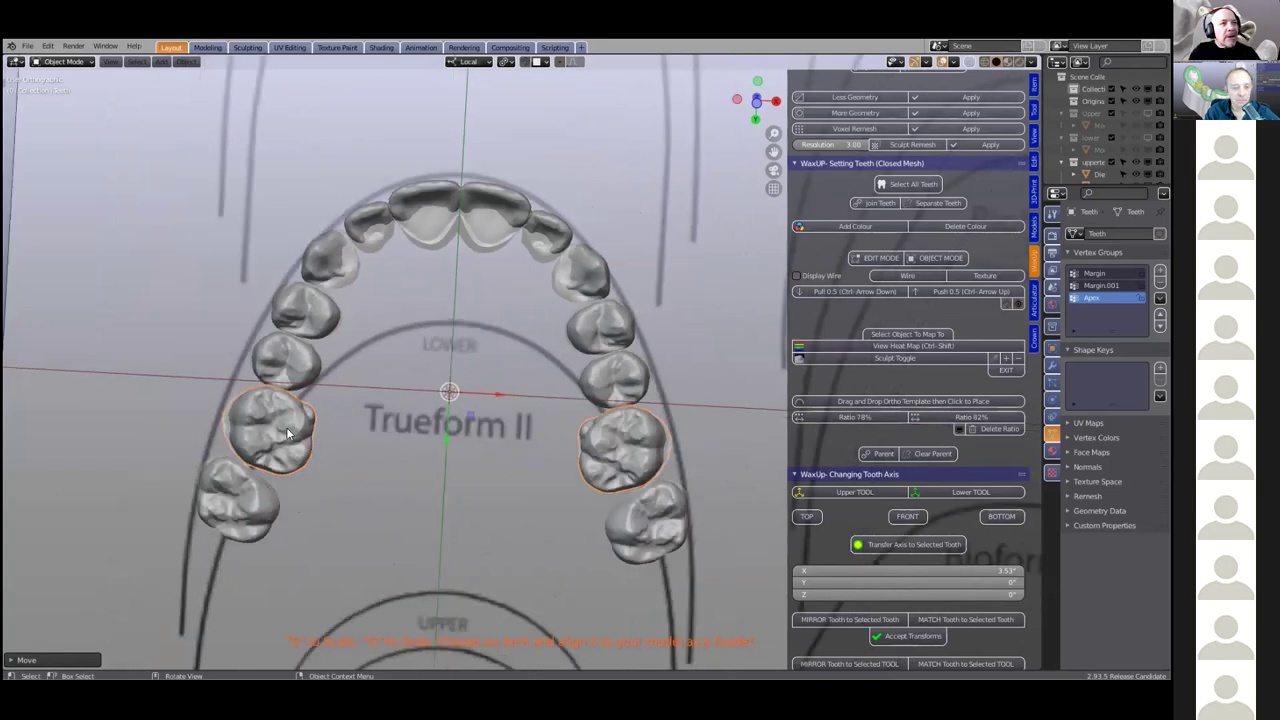
Enter Edit Mode on the mirrored upper first molars and select the entire mesh of the original molar
{"action": "key", "text": "Tab"}
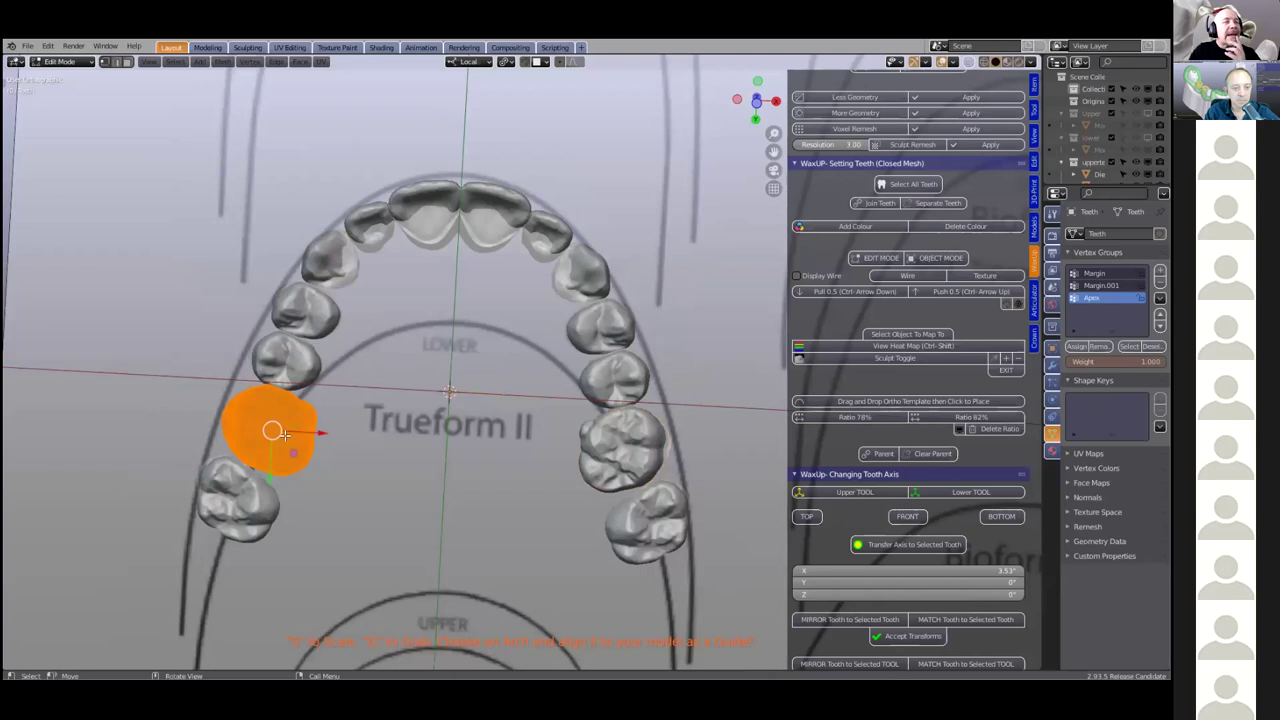
{"action": "middle_click_drag", "start_coordinate": [418, 385], "coordinate": [438, 368], "text": "shift"}
{"action": "middle_click_drag", "start_coordinate": [373, 419], "coordinate": [438, 392], "text": "shift"}
{"action": "middle_click_drag", "start_coordinate": [330, 361], "coordinate": [438, 350], "text": "shift"}
{"action": "scroll", "coordinate": [530, 370], "scroll_direction": "up", "scroll_amount": 3}
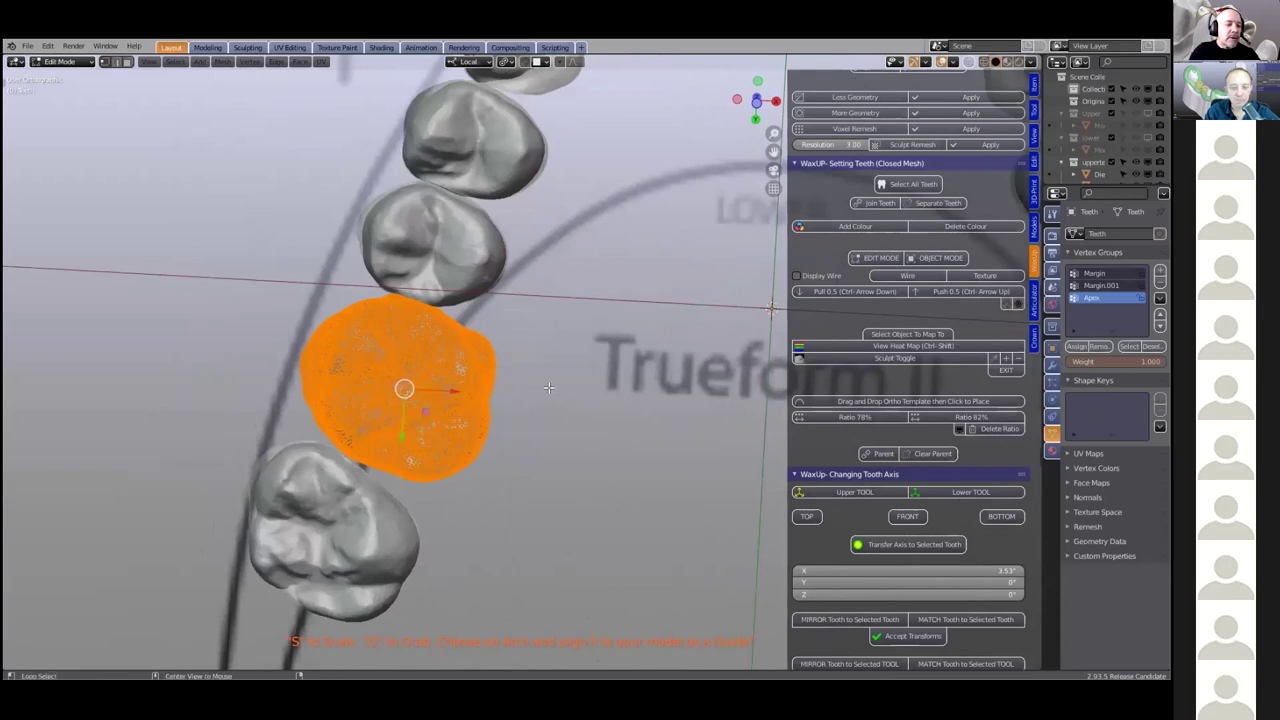
{"action": "key", "text": "alt+a"}
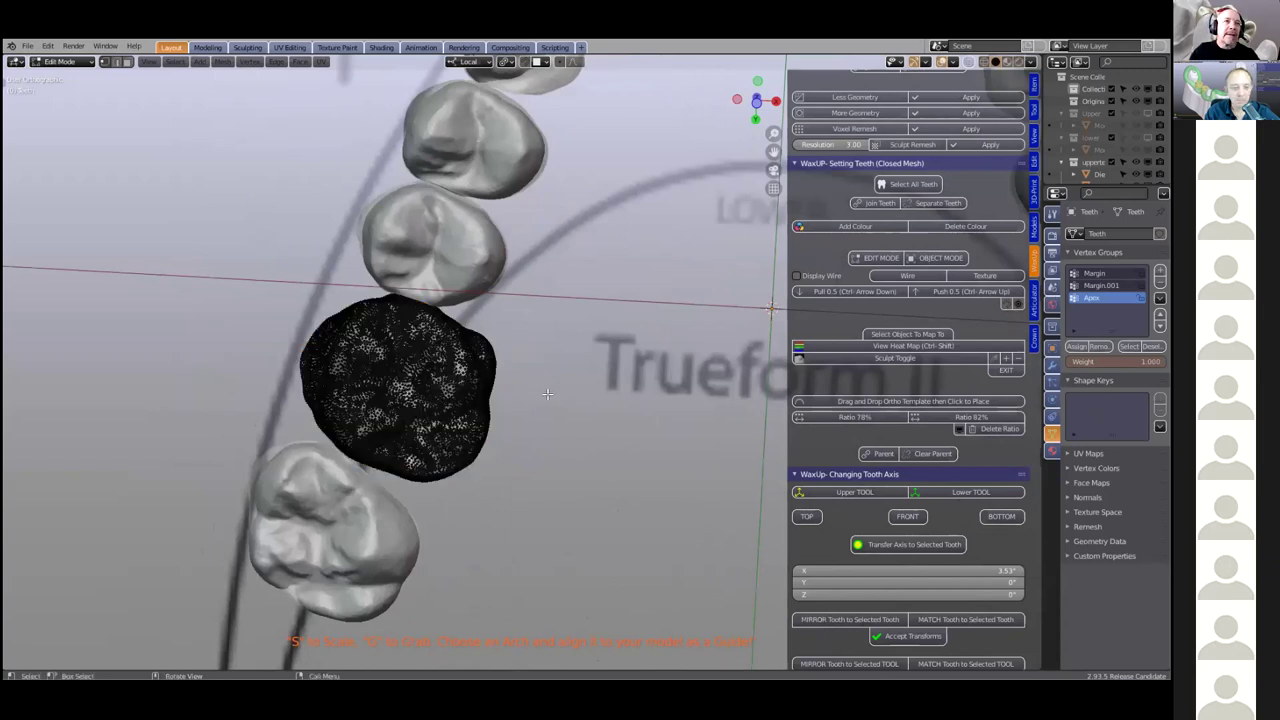
{"action": "key", "text": "a"}
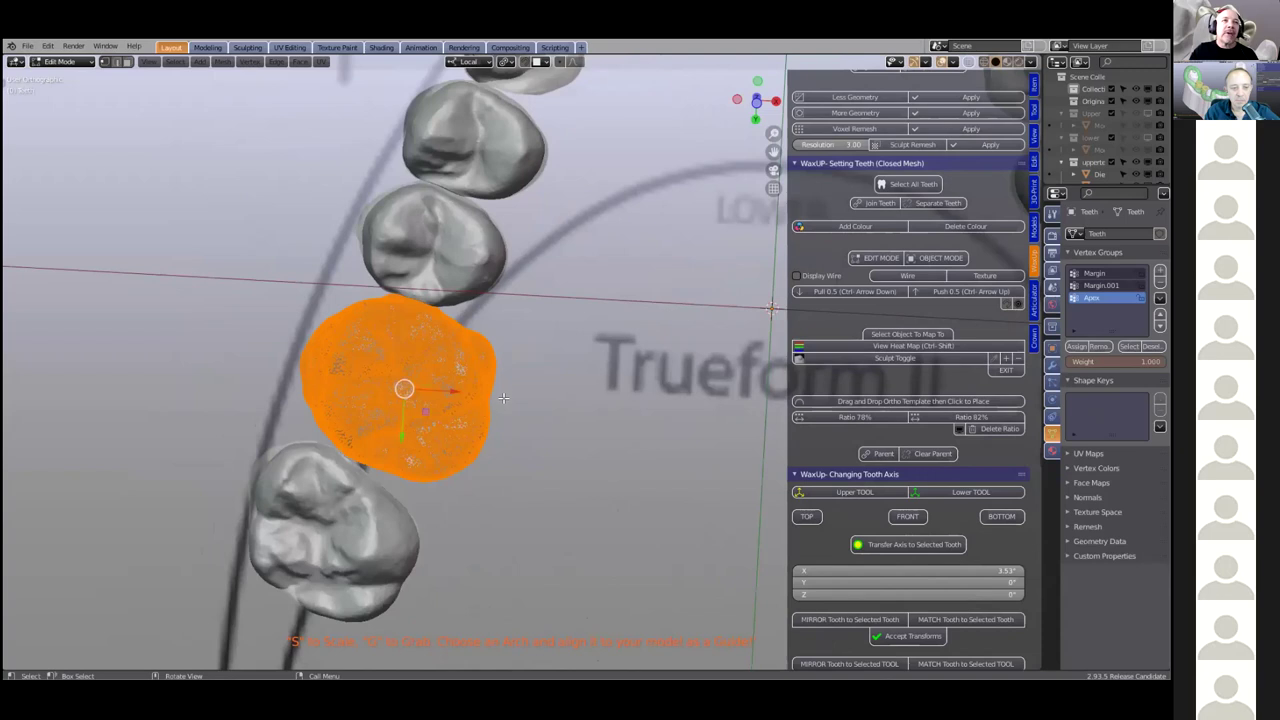
Move the selected molar mesh along its X axis to fit between the neighbouring teeth and the Trueform II arch line
{"action": "scroll", "coordinate": [499, 408], "scroll_direction": "down", "scroll_amount": 3}
{"action": "scroll", "coordinate": [463, 396], "scroll_direction": "up", "scroll_amount": 1}
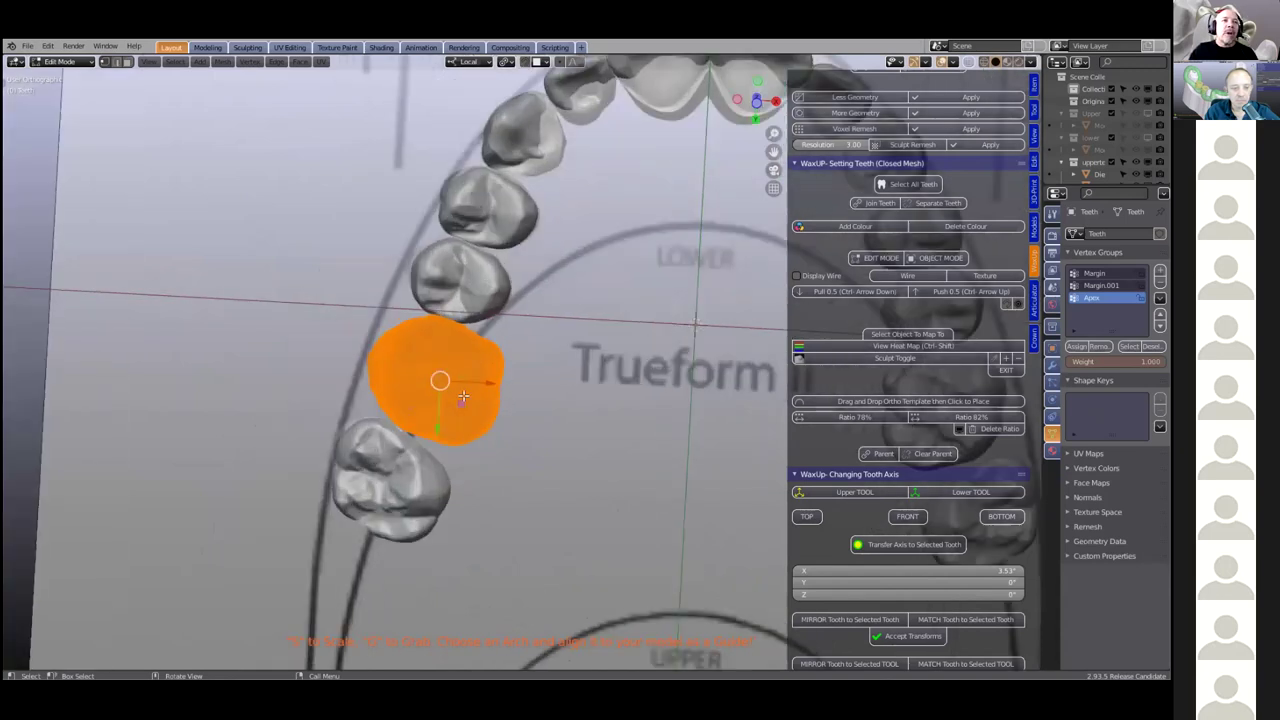
{"action": "scroll", "coordinate": [484, 400], "scroll_direction": "up", "scroll_amount": 1}
{"action": "scroll", "coordinate": [484, 400], "scroll_direction": "down", "scroll_amount": 3}
{"action": "middle_click_drag", "start_coordinate": [572, 375], "coordinate": [420, 394], "text": "shift"}
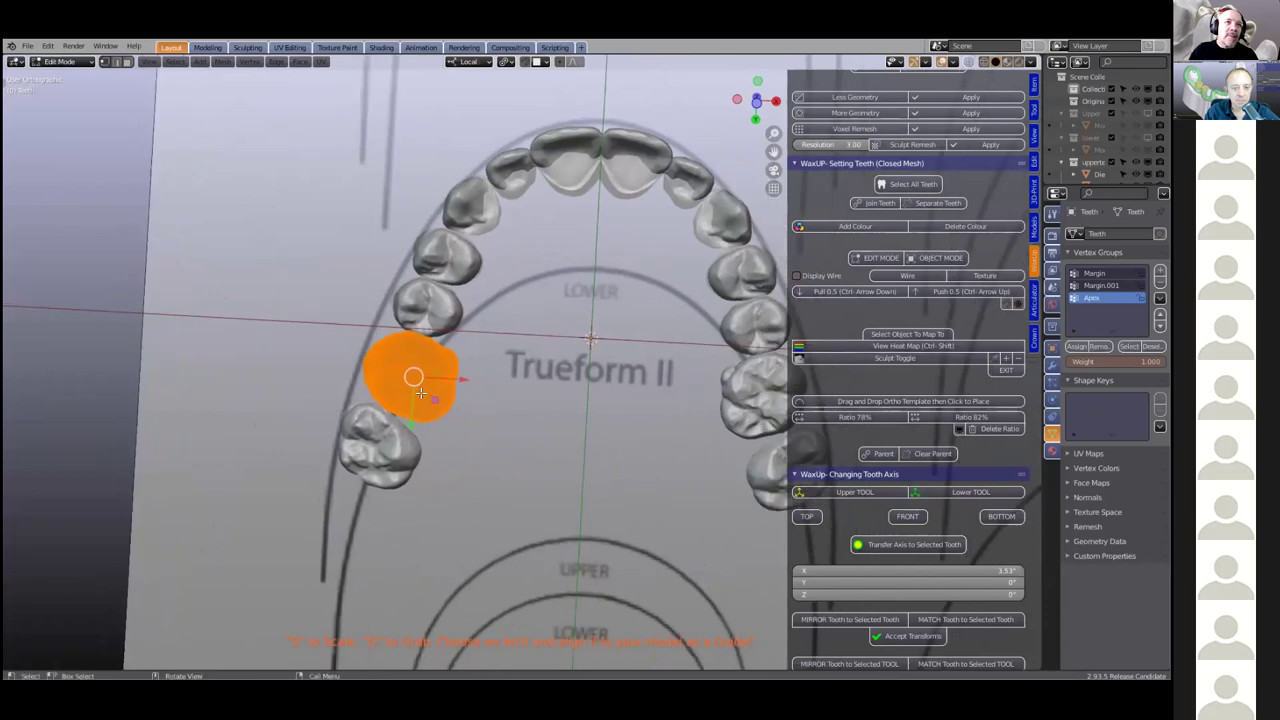
{"action": "scroll", "coordinate": [420, 393], "scroll_direction": "up", "scroll_amount": 3}
{"action": "key", "text": "g"}
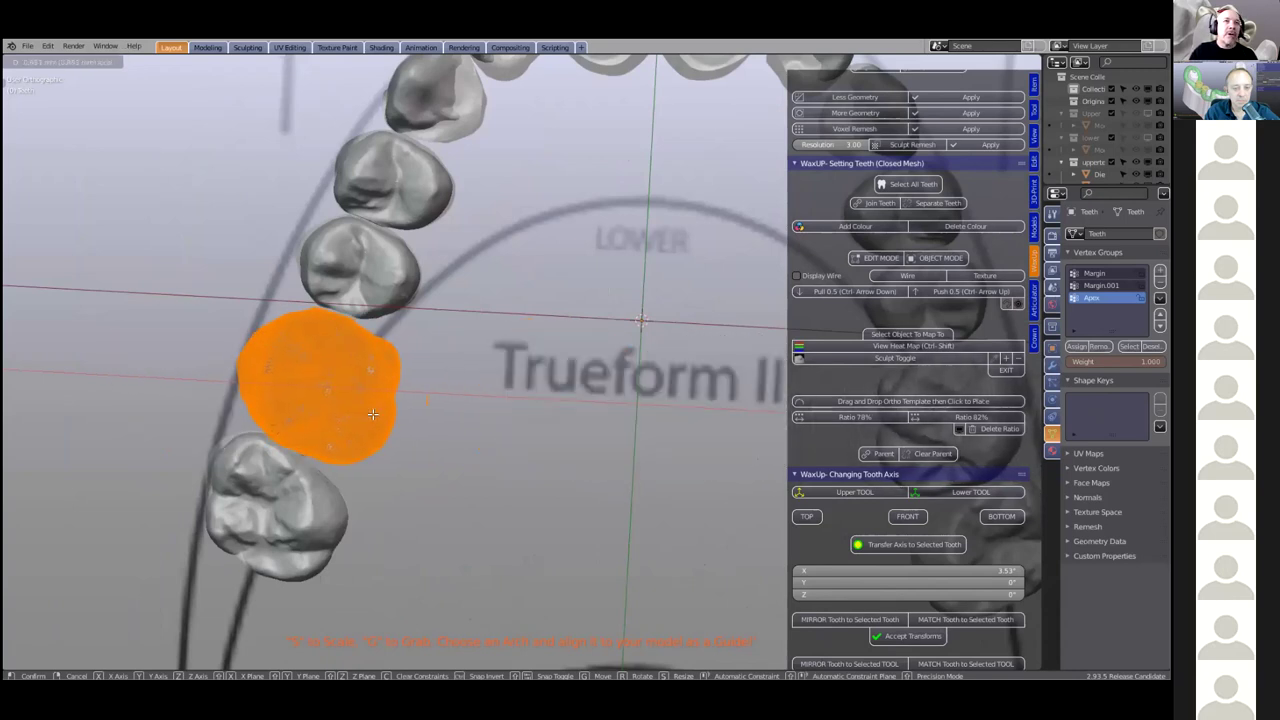
{"action": "left_click", "coordinate": [372, 414]}
Split the 3D viewport into two side-by-side views, enlarge the second one, deselect the mesh, and hide the second view's sidebar
{"action": "middle_click_drag", "start_coordinate": [418, 406], "coordinate": [435, 376]}
{"action": "scroll", "coordinate": [435, 376], "scroll_direction": "down", "scroll_amount": 5}
{"action": "middle_click_drag", "start_coordinate": [448, 482], "coordinate": [437, 450]}
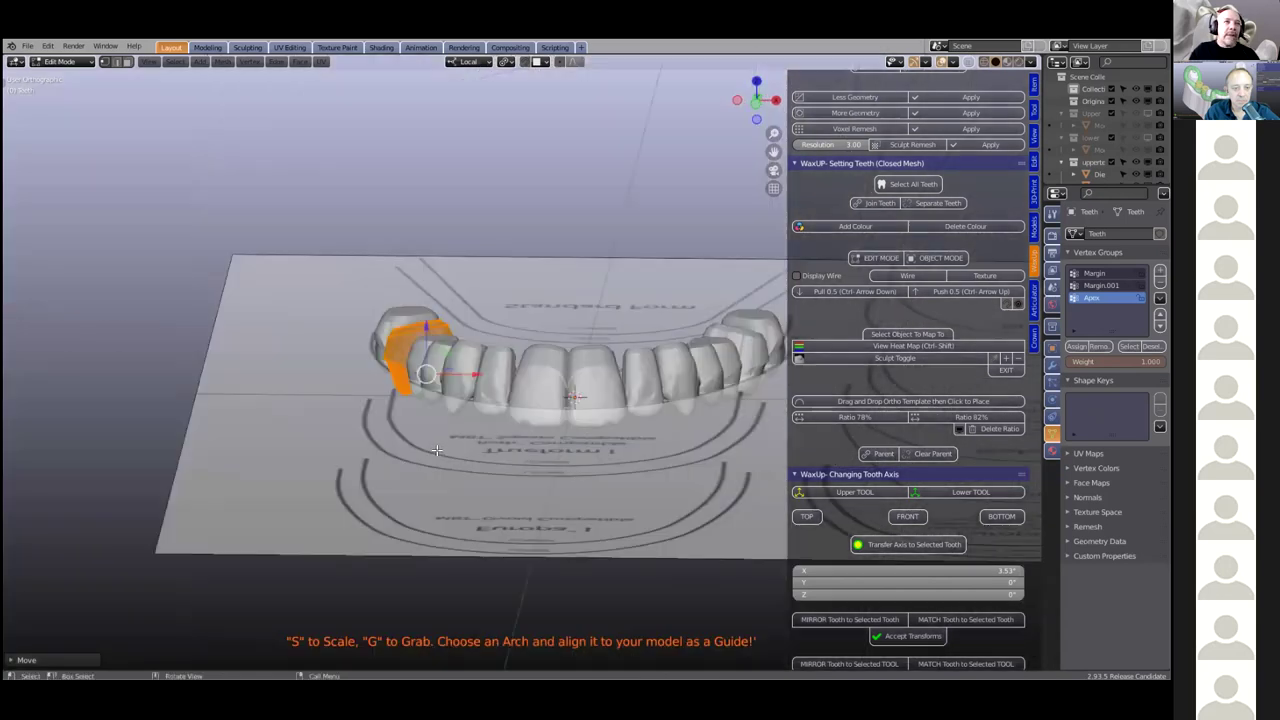
{"action": "scroll", "coordinate": [437, 450], "scroll_direction": "up", "scroll_amount": 3}
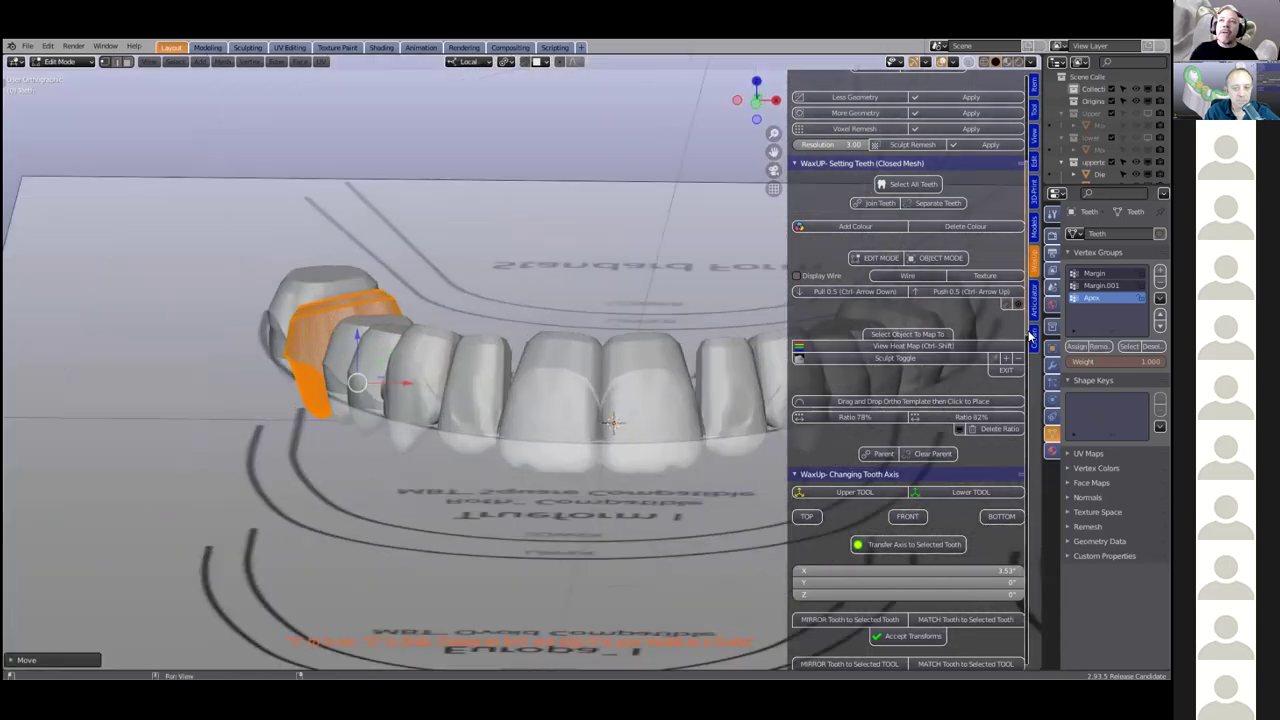
{"action": "left_click_drag", "start_coordinate": [1030, 337], "coordinate": [1056, 333]}
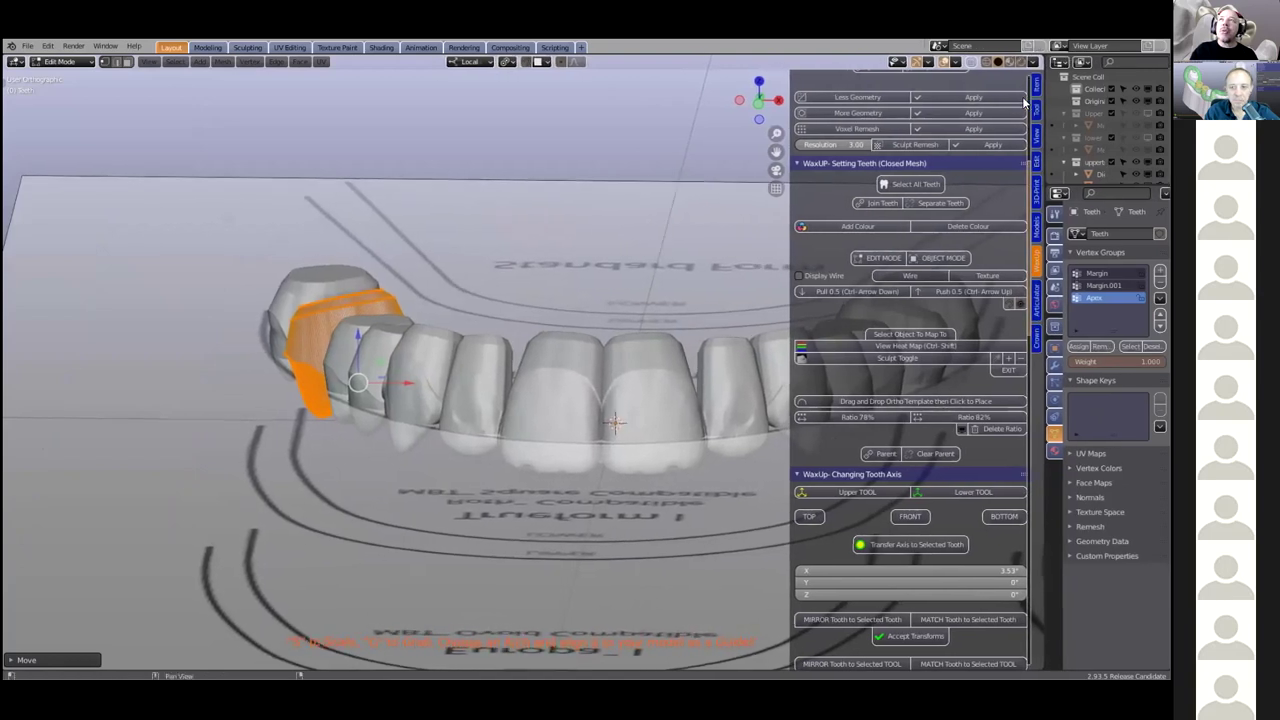
{"action": "left_click_drag", "start_coordinate": [1040, 58], "coordinate": [991, 72]}
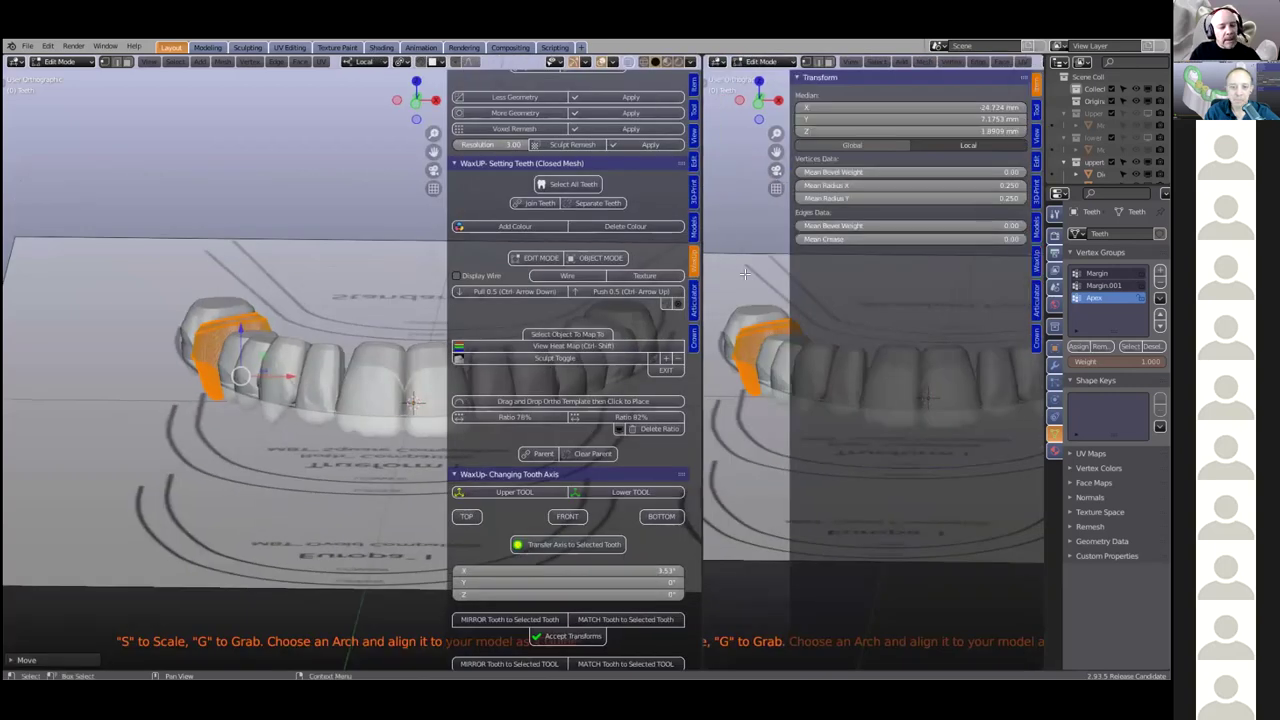
{"action": "left_click_drag", "start_coordinate": [702, 276], "coordinate": [652, 280]}
{"action": "key", "text": "alt+a"}
{"action": "key", "text": "n"}
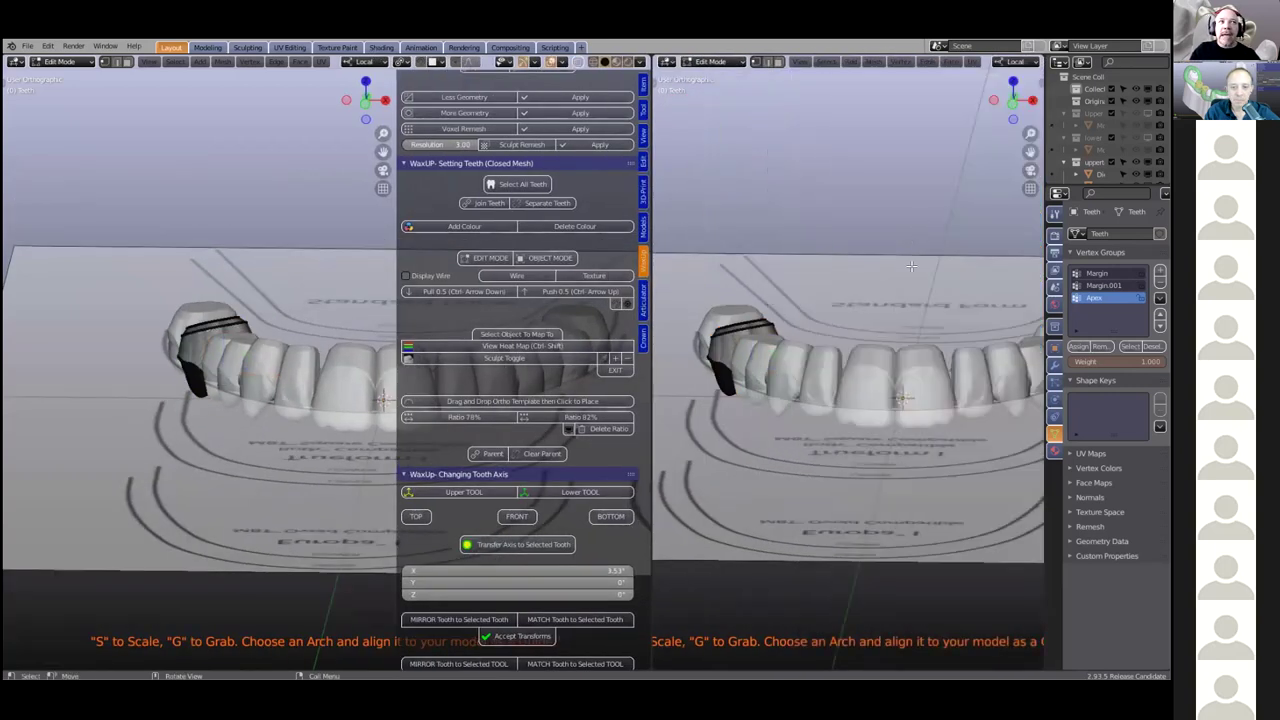
Show the occlusal side of the Trueform II arch in the second viewport and reselect the whole upper first molar mesh
{"action": "middle_click_drag", "start_coordinate": [921, 363], "coordinate": [879, 446]}
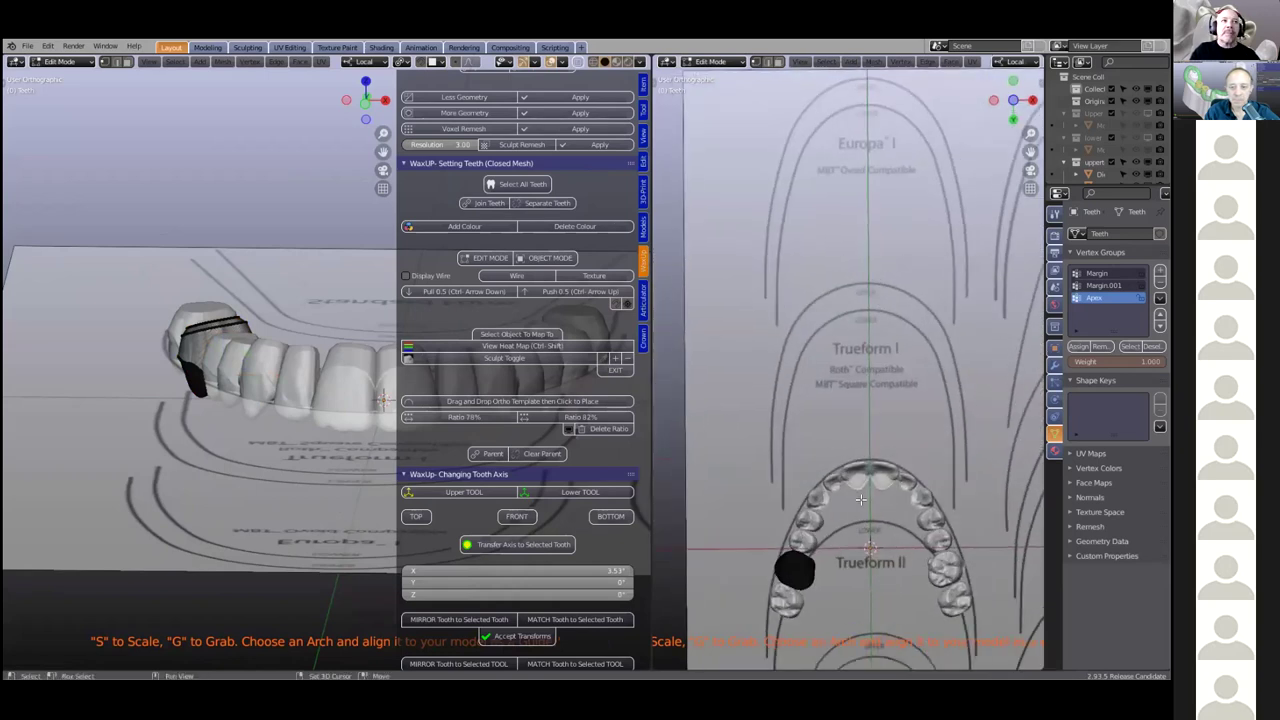
{"action": "middle_click_drag", "start_coordinate": [861, 500], "coordinate": [863, 459], "text": "shift"}
{"action": "middle_click_drag", "start_coordinate": [866, 325], "coordinate": [868, 155], "text": "shift"}
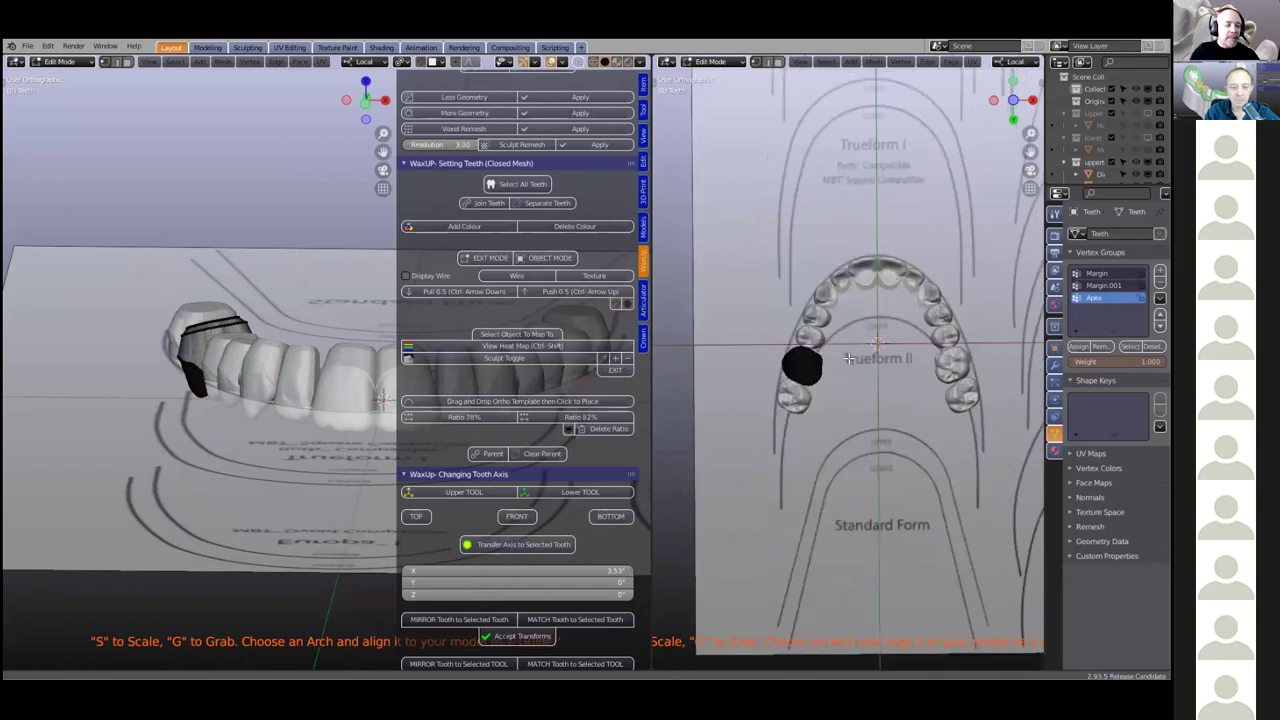
{"action": "scroll", "coordinate": [847, 359], "scroll_direction": "up", "scroll_amount": 3}
{"action": "left_click", "coordinate": [766, 372]}
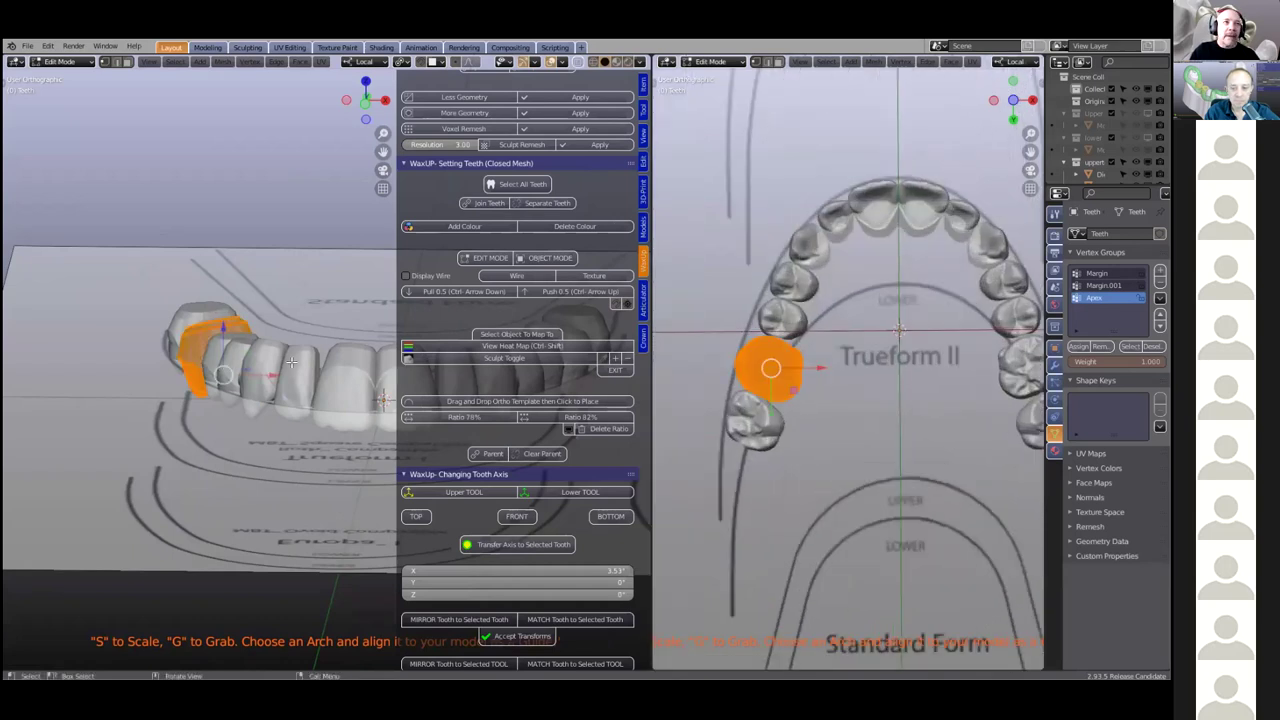
Rotate the selected upper first molar mesh from an angled front view to correct its tilt against the neighbouring teeth
{"action": "middle_click_drag", "start_coordinate": [243, 366], "coordinate": [288, 316]}
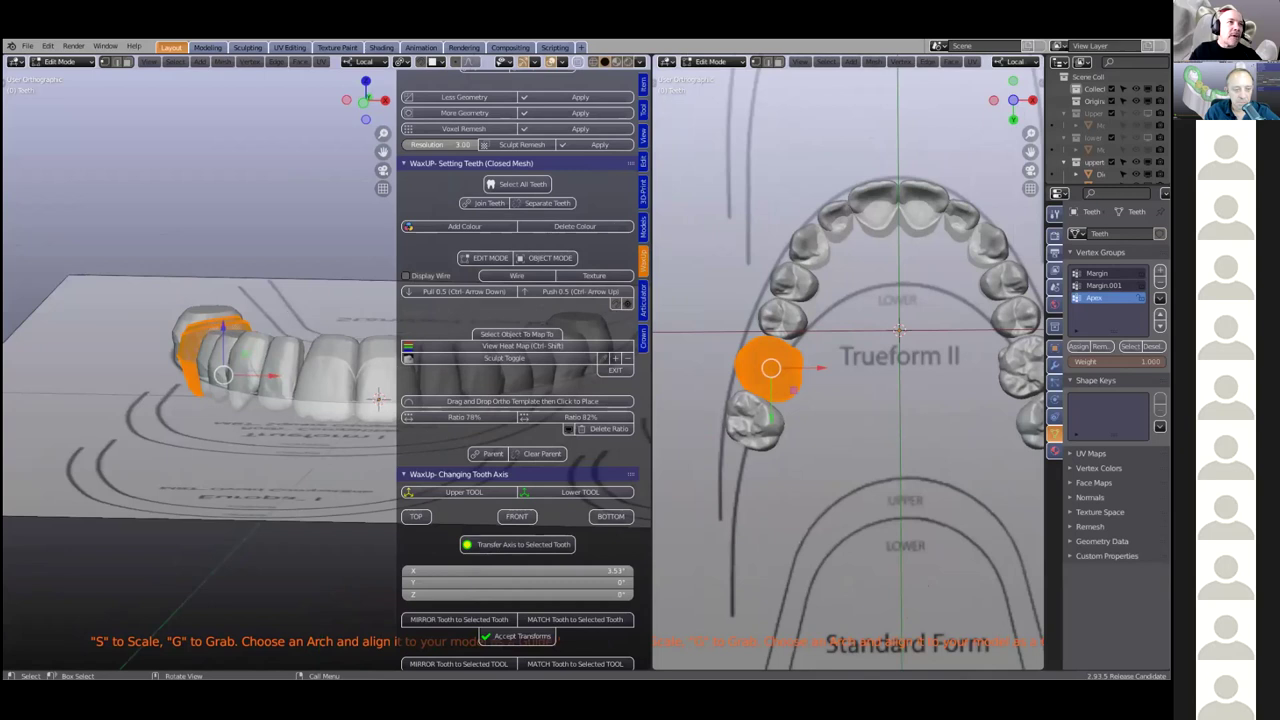
{"action": "key", "text": "r"}
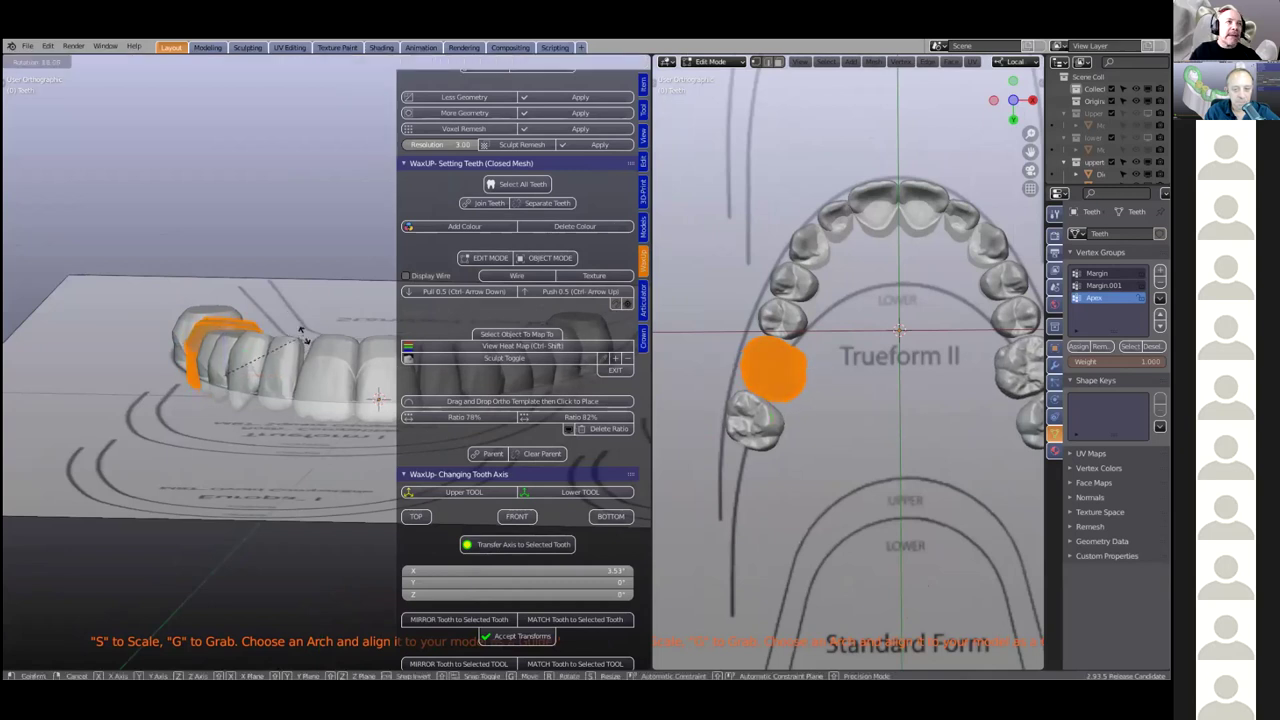
Rotate the upper first molar (Teeth) in the side views until it stands upright beside its neighbouring teeth
{"action": "left_click", "coordinate": [299, 333]}
{"action": "middle_click_drag", "start_coordinate": [299, 333], "coordinate": [341, 393]}
{"action": "scroll", "coordinate": [341, 393], "scroll_direction": "up", "scroll_amount": 5}
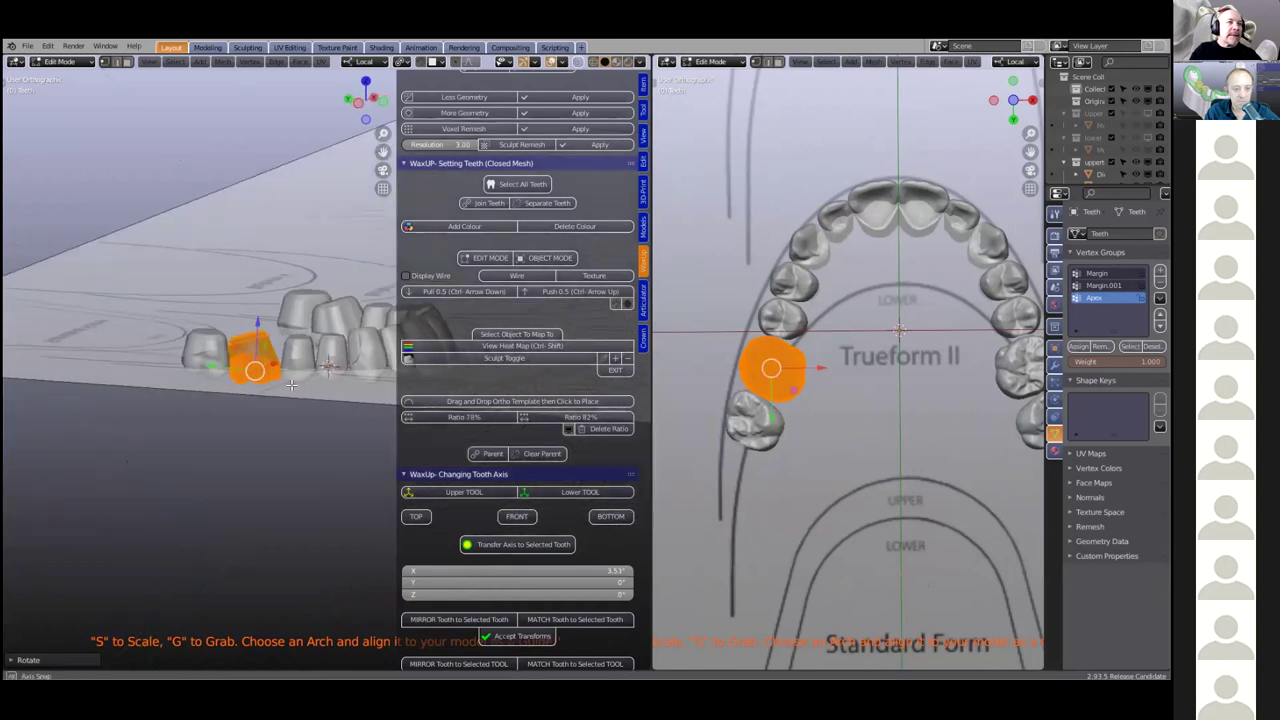
{"action": "key", "text": "r"}
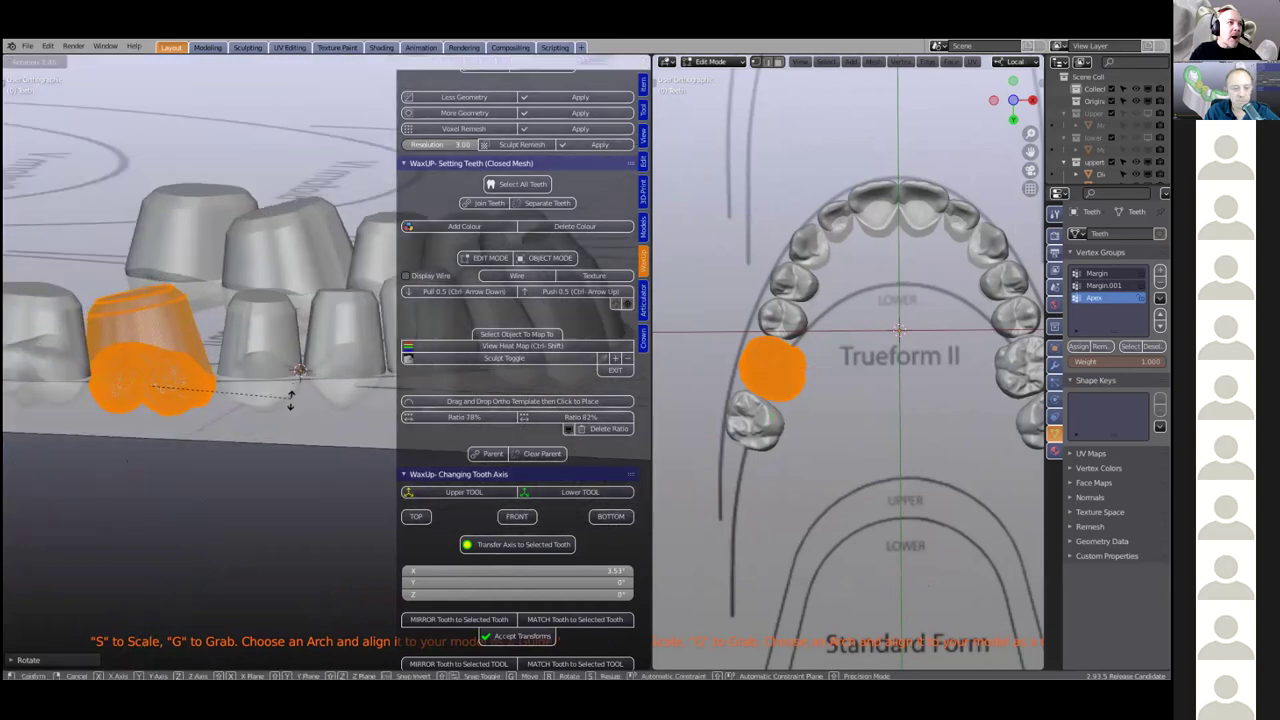
{"action": "left_click", "coordinate": [285, 414]}
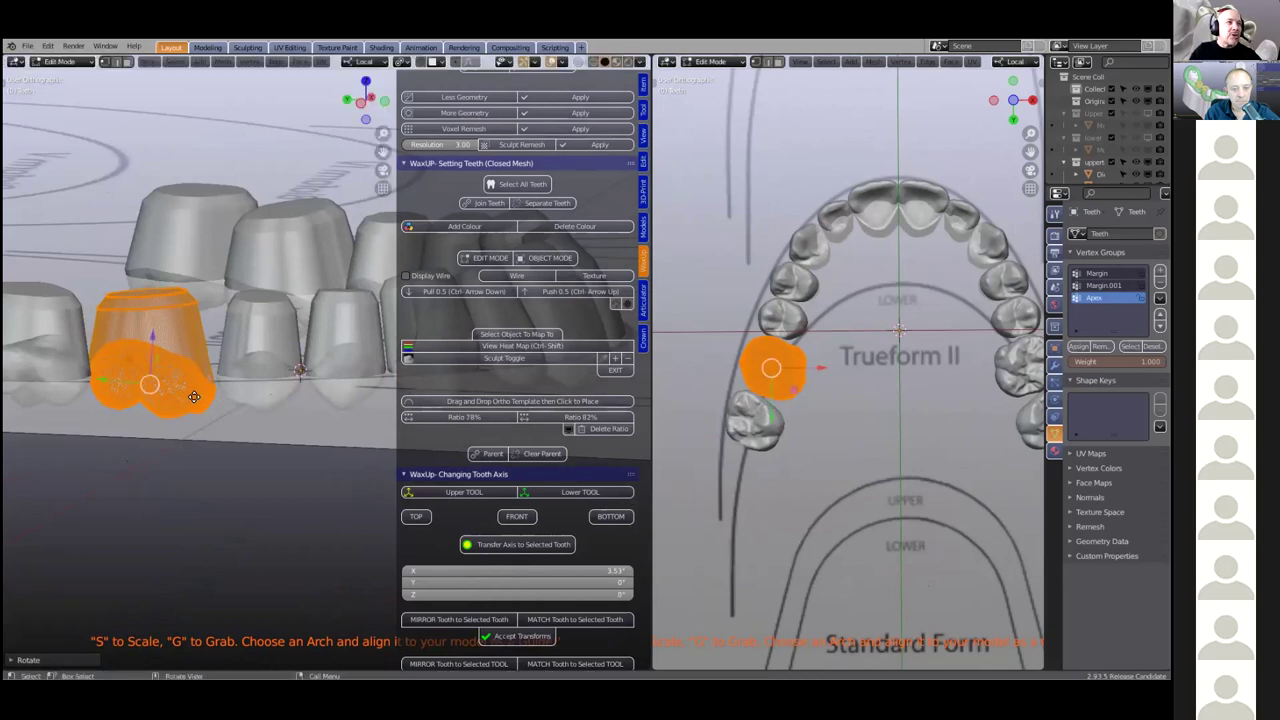
Move the upper first molar to level with the adjacent teeth and rotate it from the root side to follow the arch
{"action": "key", "text": "g"}
{"action": "left_click", "coordinate": [199, 421]}
{"action": "mouse_move", "coordinate": [199, 421]}
{"action": "middle_mouse_down"}
{"action": "mouse_move", "coordinate": [191, 491]}
{"action": "mouse_move", "coordinate": [195, 440]}
{"action": "middle_mouse_up"}
{"action": "key", "text": "g"}
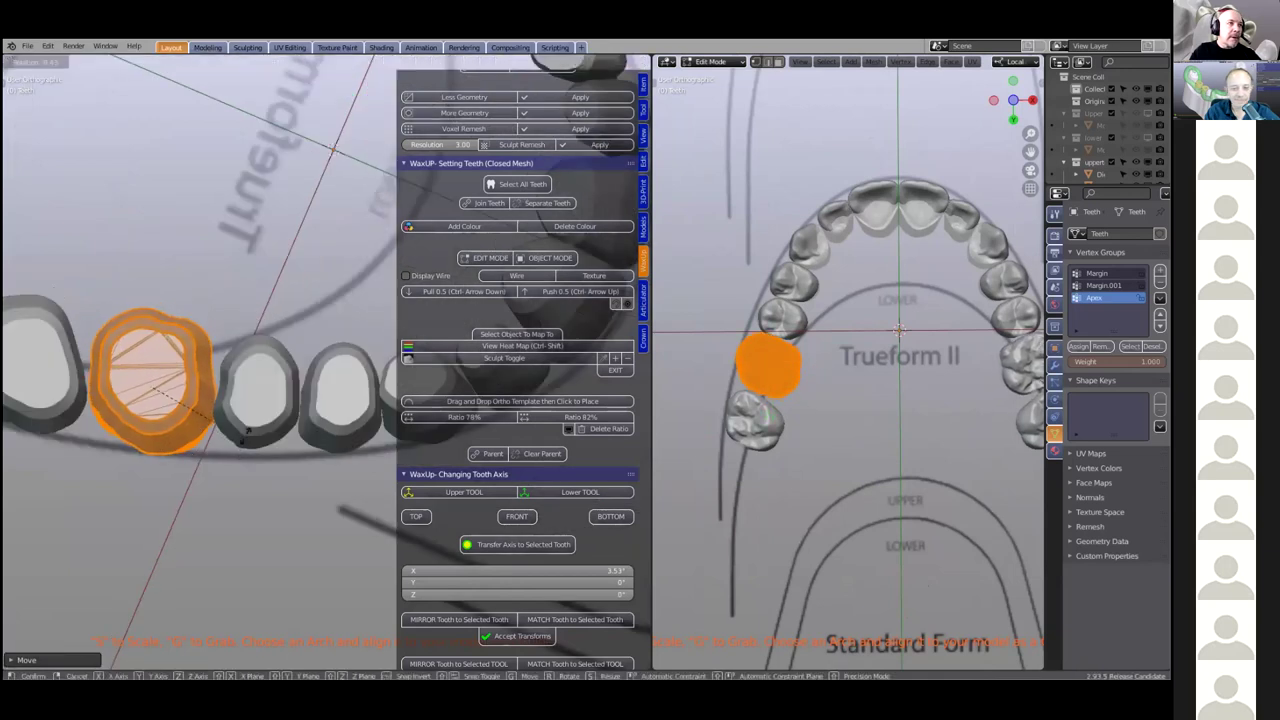
{"action": "left_click", "coordinate": [237, 441]}
Rotate the upper first molar in the occlusal view so it lines up with the Trueform II arch curve
{"action": "scroll", "coordinate": [237, 441], "scroll_direction": "down", "scroll_amount": 4}
{"action": "middle_click_drag", "start_coordinate": [246, 90], "coordinate": [251, 300]}
{"action": "scroll", "coordinate": [250, 342], "scroll_direction": "up", "scroll_amount": 2}
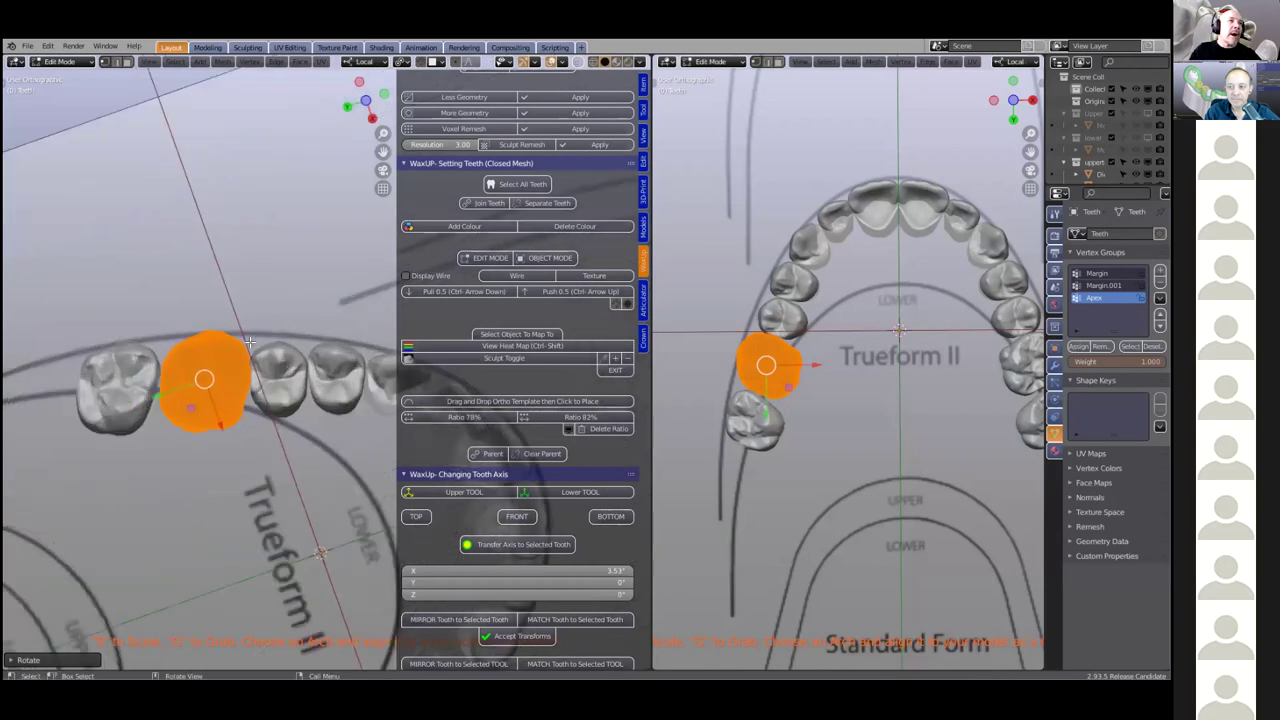
{"action": "key", "text": "r"}
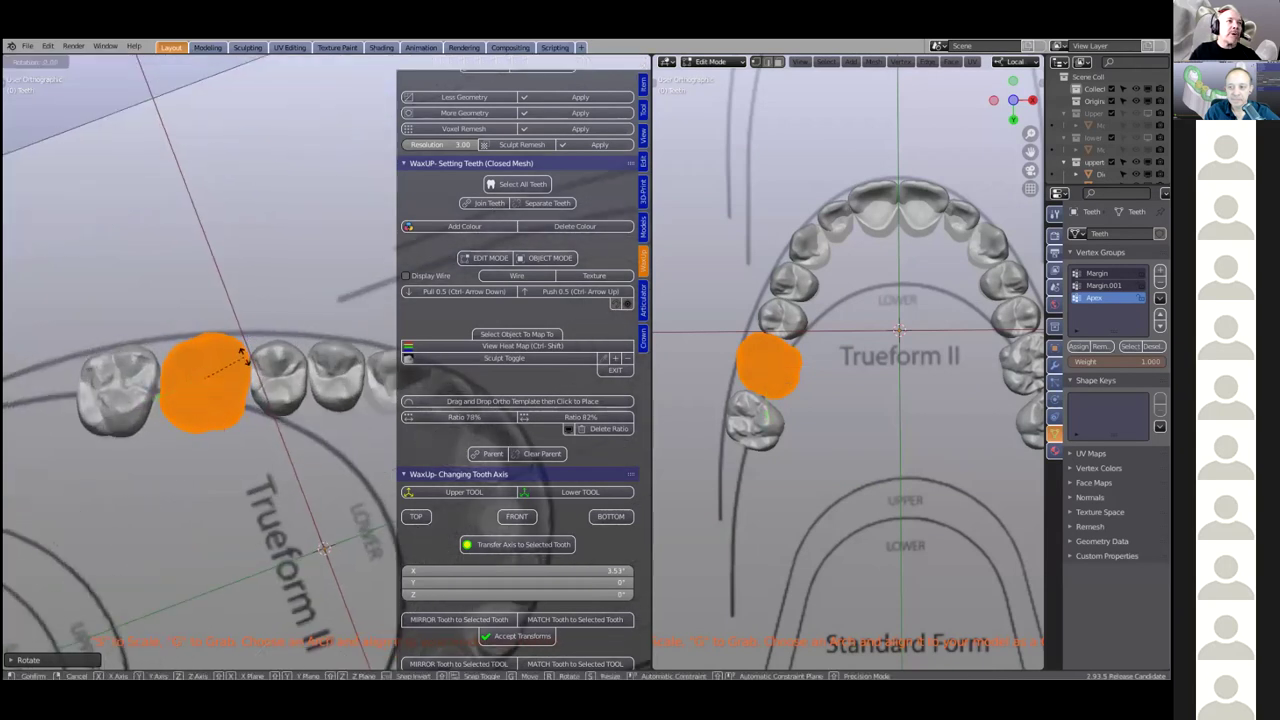
{"action": "left_click", "coordinate": [274, 372]}
{"action": "middle_click_drag", "start_coordinate": [274, 372], "coordinate": [274, 348]}
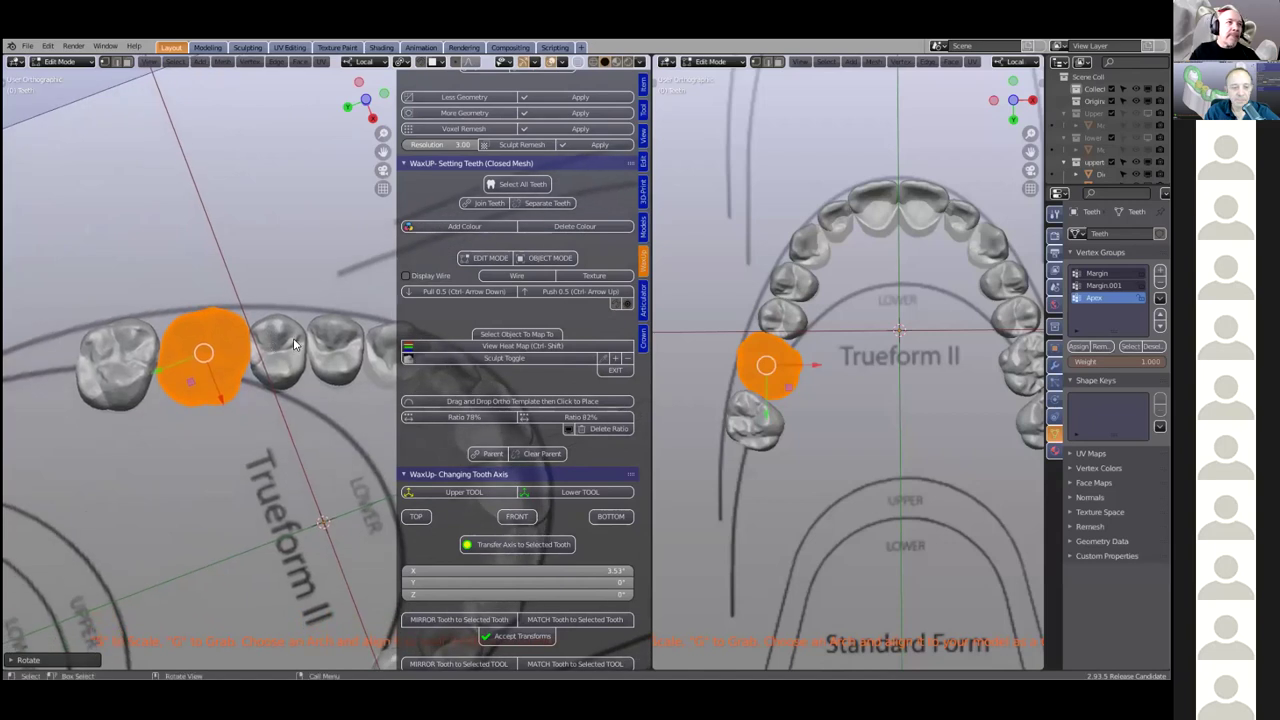
Select the upper second premolar (Die.007) and rotate it in Edit Mode from both the occlusal and side views
{"action": "key", "text": "Tab"}
{"action": "left_click", "coordinate": [294, 344]}
{"action": "key", "text": "Tab"}
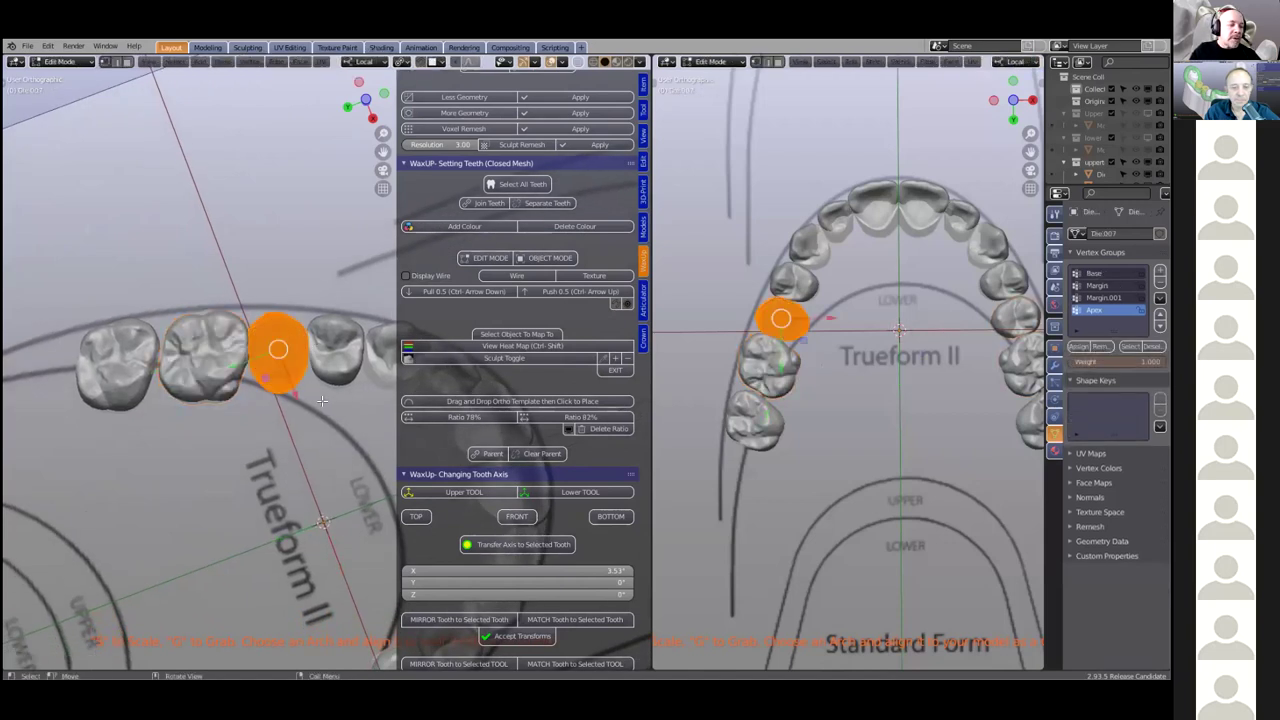
{"action": "key", "text": "r"}
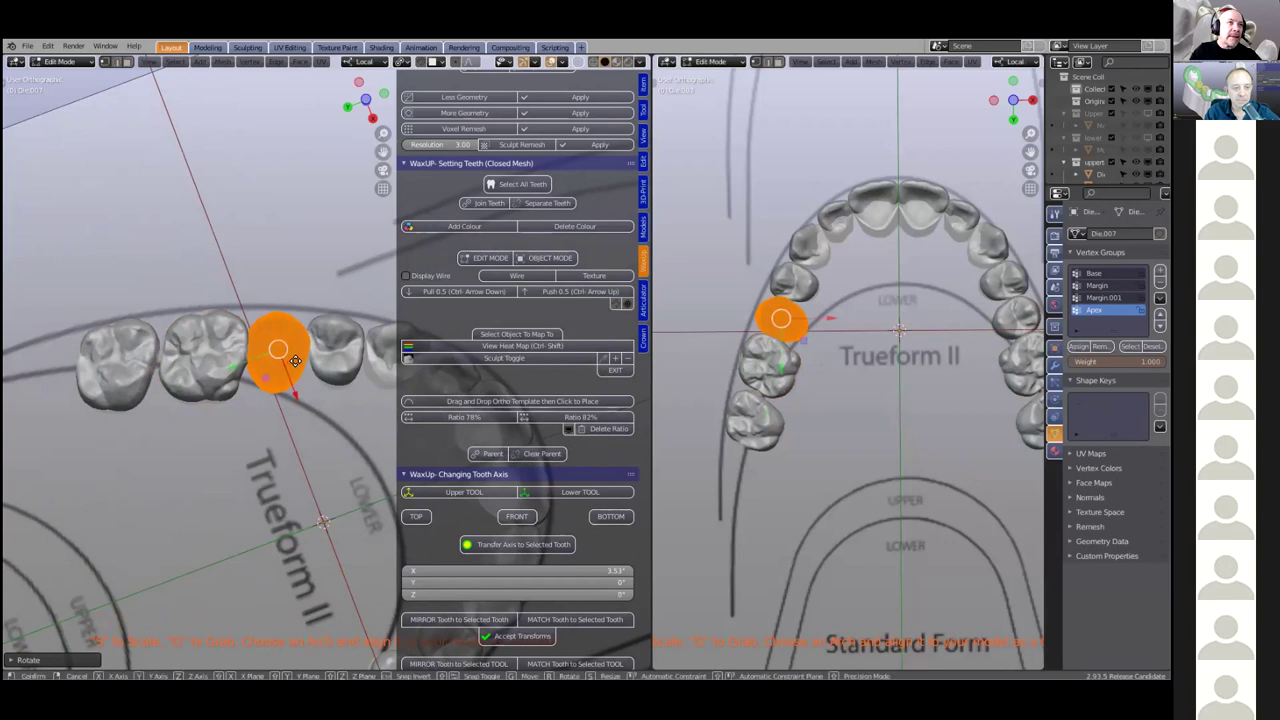
{"action": "left_click", "coordinate": [296, 359]}
{"action": "middle_click_drag", "start_coordinate": [250, 410], "coordinate": [289, 346]}
{"action": "key", "text": "r"}
{"action": "left_click", "coordinate": [314, 303]}
Select the upper first premolar (Die.009) and rotate its mesh in the side view to correct its inclination
{"action": "key", "text": "Tab"}
{"action": "left_click", "coordinate": [303, 319]}
{"action": "key", "text": "Tab"}
{"action": "key", "text": "r"}
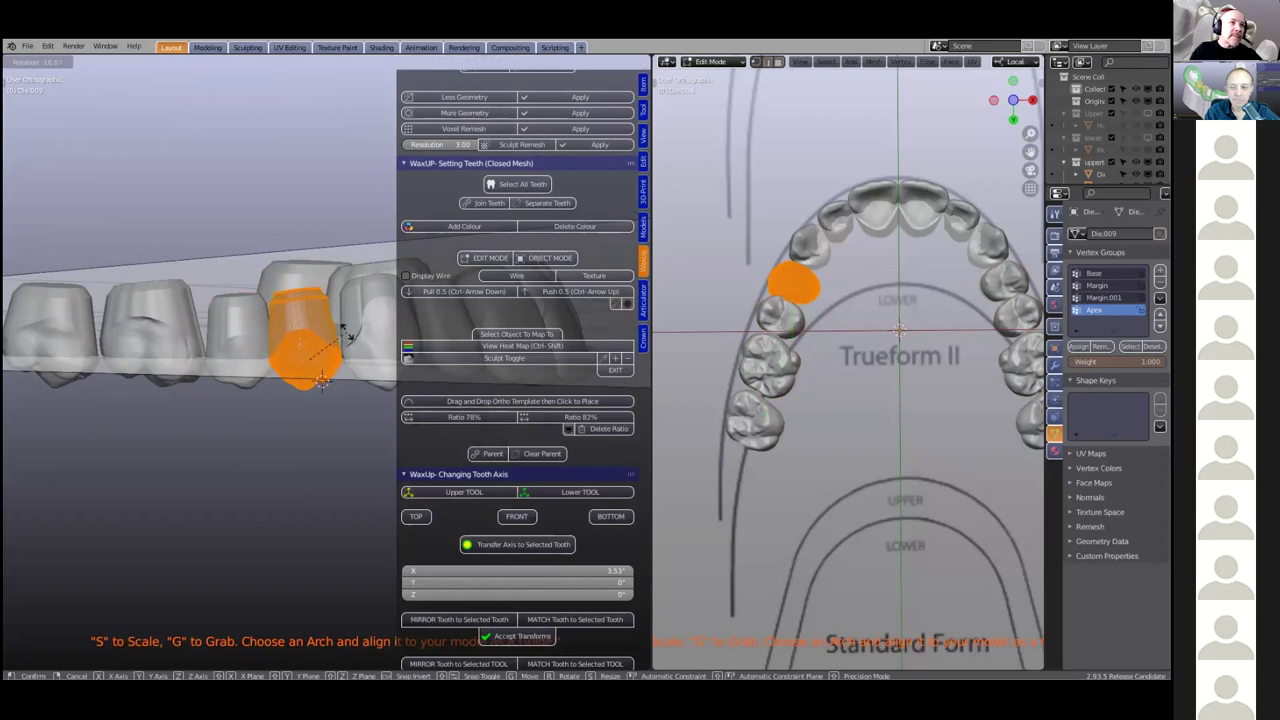
{"action": "left_click", "coordinate": [343, 333]}
{"action": "middle_click_drag", "start_coordinate": [343, 333], "coordinate": [264, 373]}
{"action": "scroll", "coordinate": [264, 373], "scroll_direction": "down", "scroll_amount": 2}
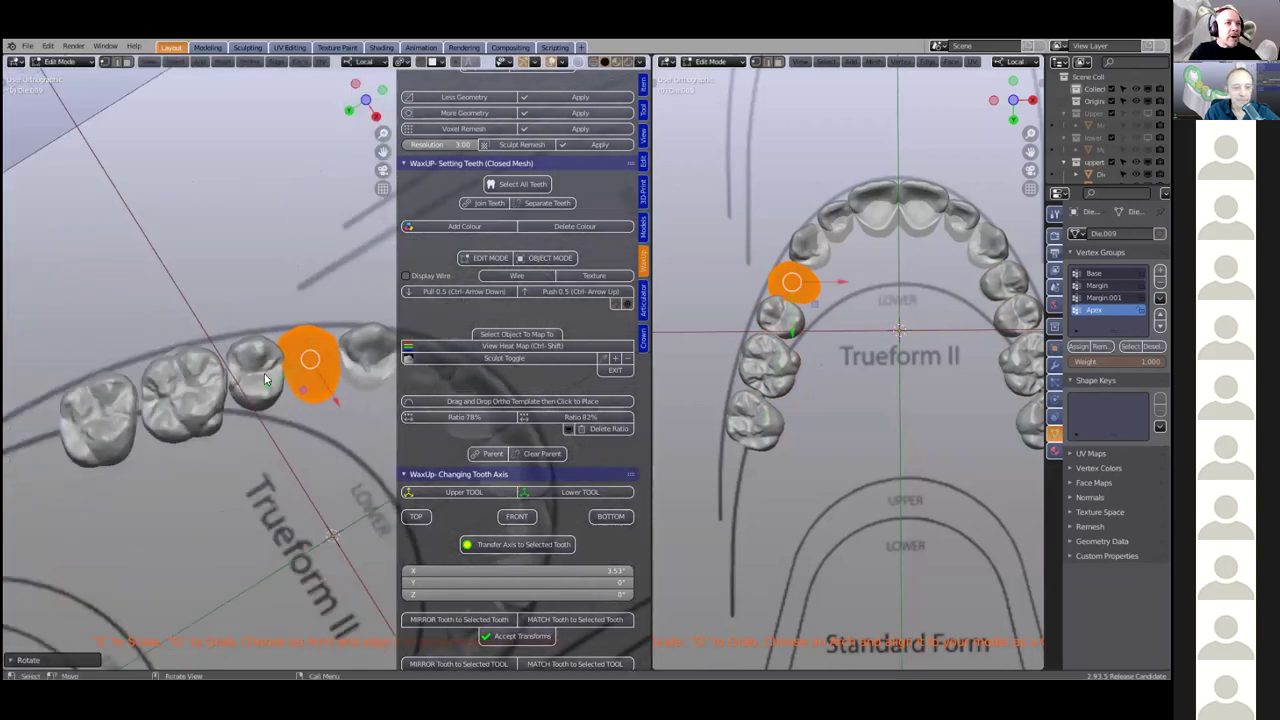
Reselect the upper second premolar (Die.007) and fine-tune its rotation in the occlusal view between its neighbours
{"action": "key", "text": "Tab"}
{"action": "left_click", "coordinate": [264, 373], "text": "shift"}
{"action": "key", "text": "Tab"}
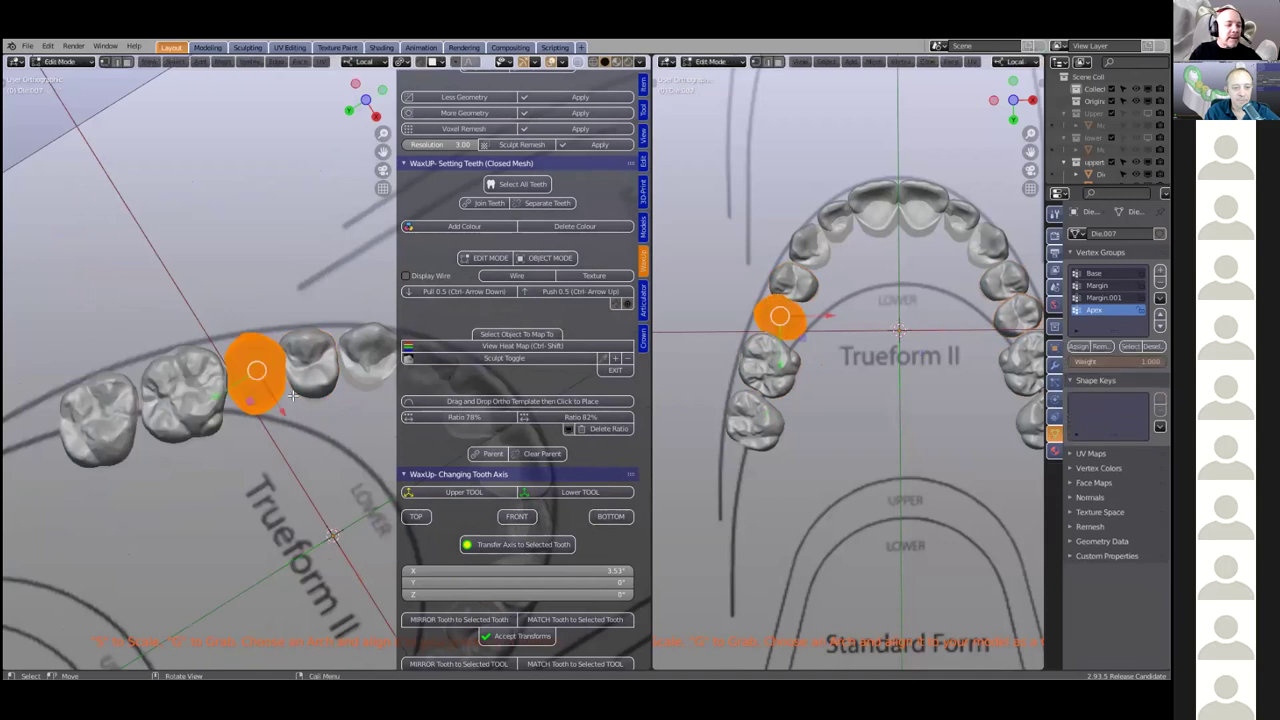
{"action": "key", "text": "r"}
{"action": "left_click", "coordinate": [296, 388]}
{"action": "middle_click_drag", "start_coordinate": [296, 388], "coordinate": [154, 277]}
{"action": "scroll", "coordinate": [229, 335], "scroll_direction": "down", "scroll_amount": 3}
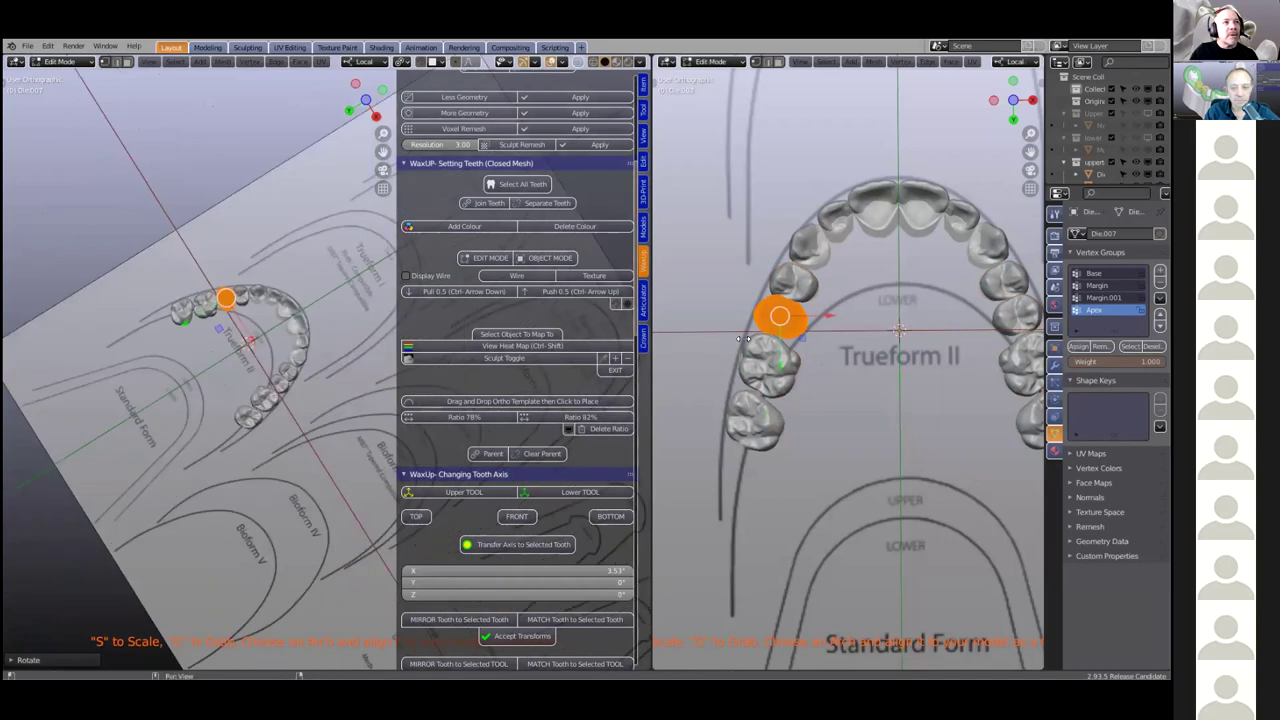
Widen the main 3D viewport and return the upper second premolar to Object Mode
{"action": "left_click_drag", "start_coordinate": [652, 434], "coordinate": [744, 434]}
{"action": "mouse_move", "coordinate": [340, 340]}
{"action": "middle_mouse_down"}
{"action": "mouse_move", "coordinate": [366, 469]}
{"action": "mouse_move", "coordinate": [340, 360]}
{"action": "mouse_move", "coordinate": [280, 325]}
{"action": "mouse_move", "coordinate": [330, 330]}
{"action": "middle_mouse_up"}
{"action": "scroll", "coordinate": [290, 326], "scroll_direction": "up", "scroll_amount": 4}
{"action": "middle_click_drag", "start_coordinate": [428, 416], "coordinate": [335, 372]}
{"action": "key", "text": "Tab"}
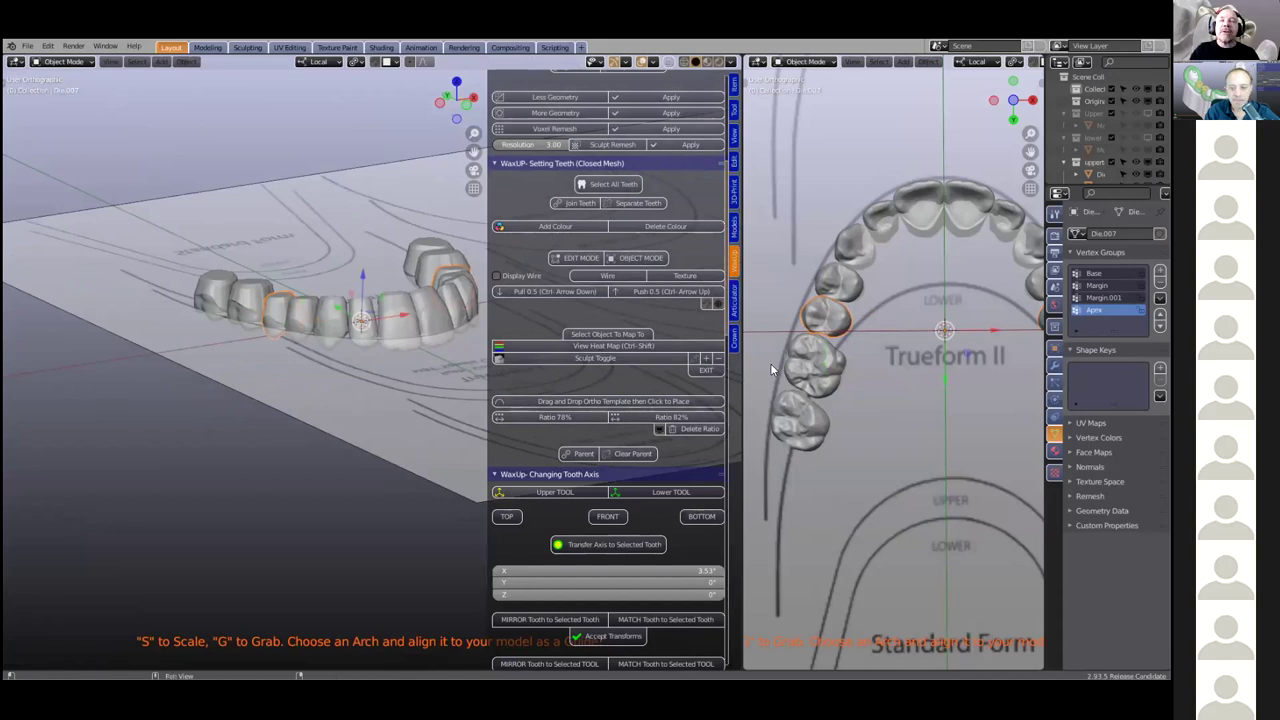
Enlarge the Outliner and switch visibility from the upperteeth collection to the lowerteeth collection
{"action": "left_click_drag", "start_coordinate": [1042, 297], "coordinate": [938, 297]}
{"action": "left_click_drag", "start_coordinate": [1020, 186], "coordinate": [1020, 418]}
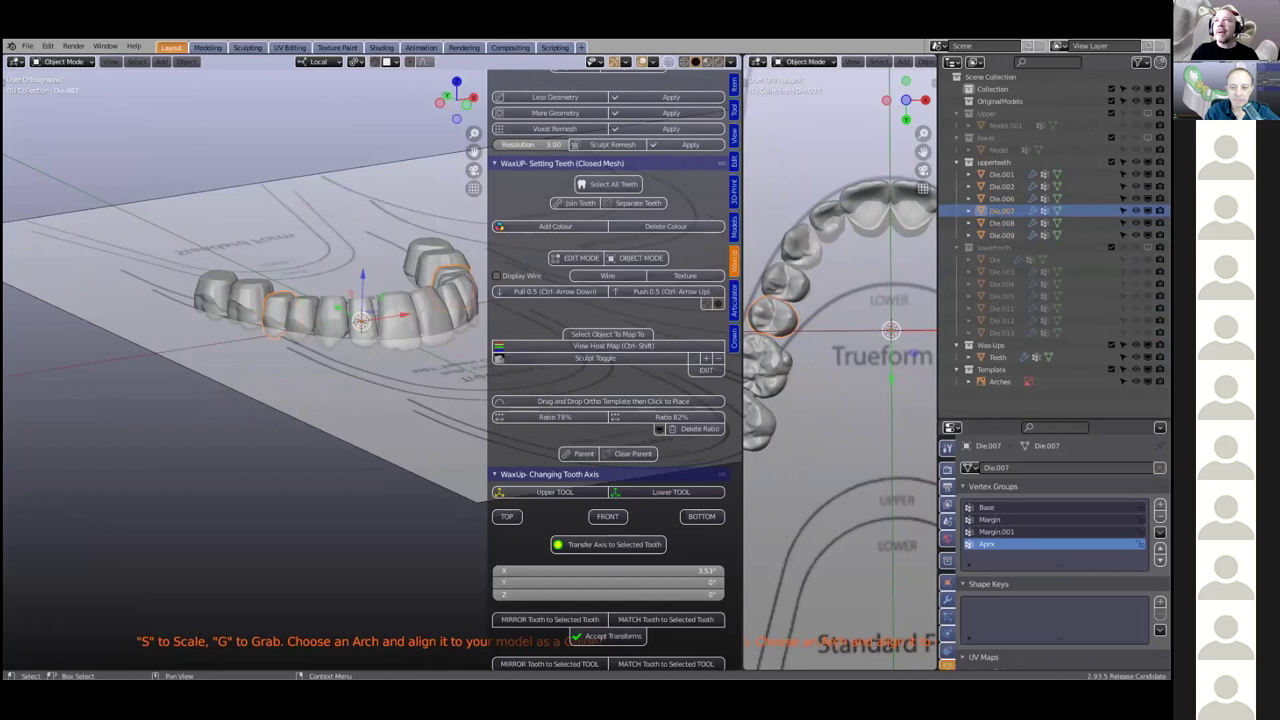
{"action": "left_click", "coordinate": [1147, 162]}
{"action": "left_click", "coordinate": [1111, 247]}
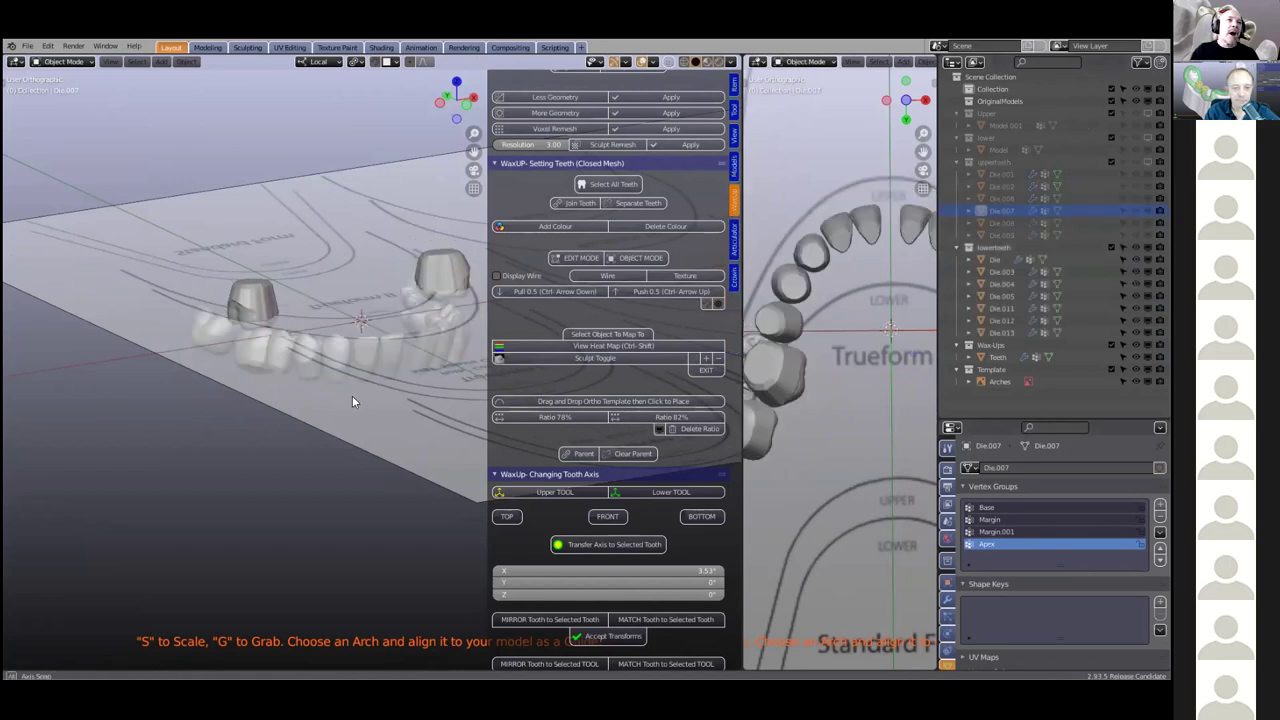
{"action": "scroll", "coordinate": [309, 276], "scroll_direction": "up", "scroll_amount": 1}
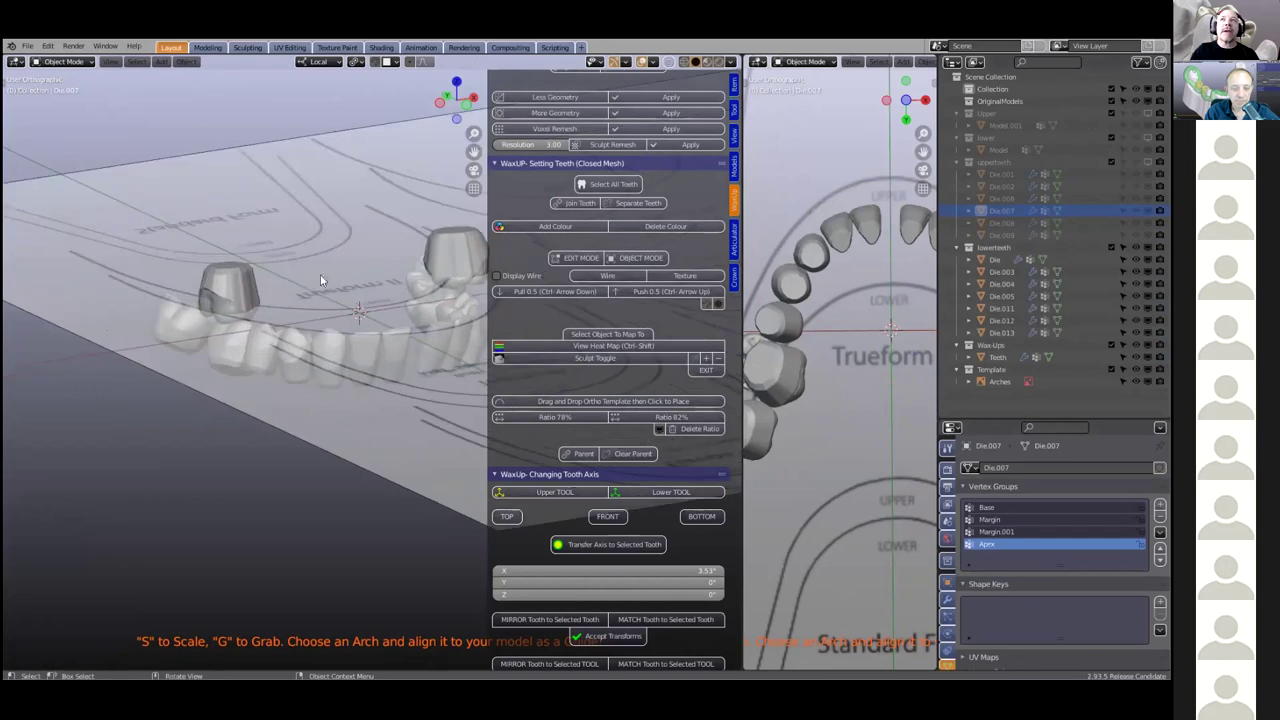
Move the Teeth object (upper first molars) from the Wax-Ups collection to the upperteeth collection
{"action": "left_click", "coordinate": [226, 275]}
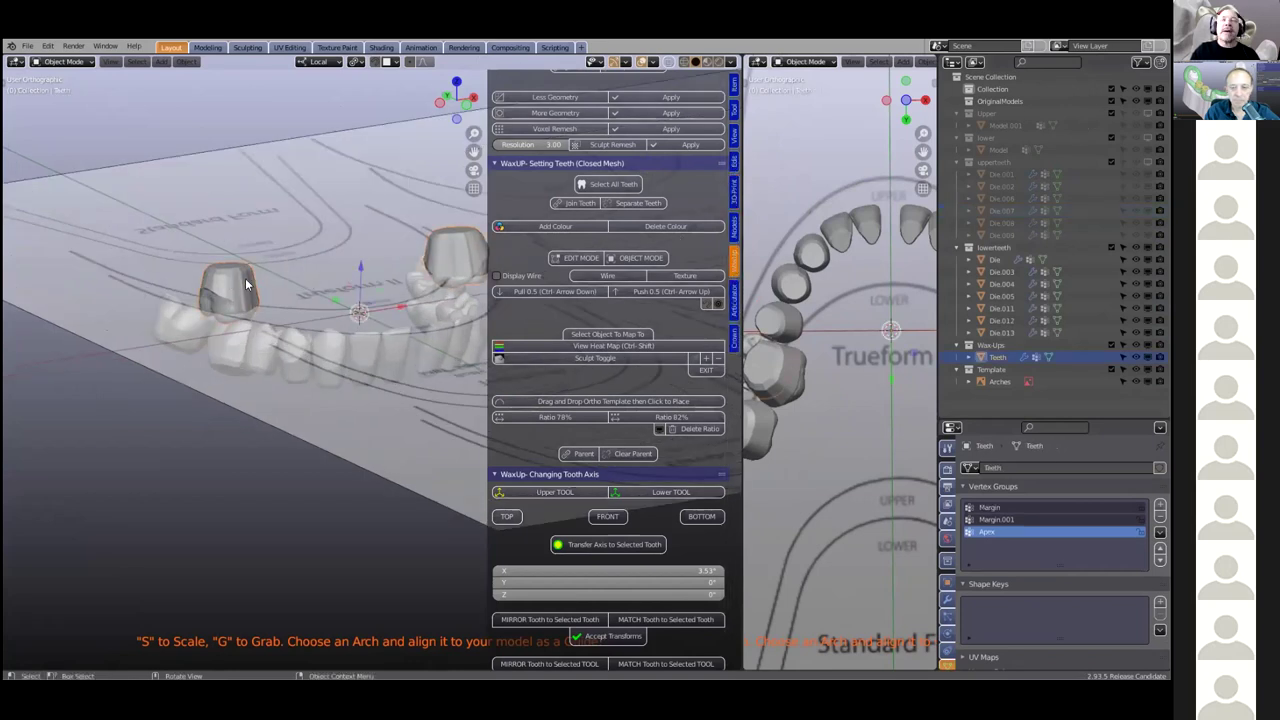
{"action": "left_click", "coordinate": [1003, 357]}
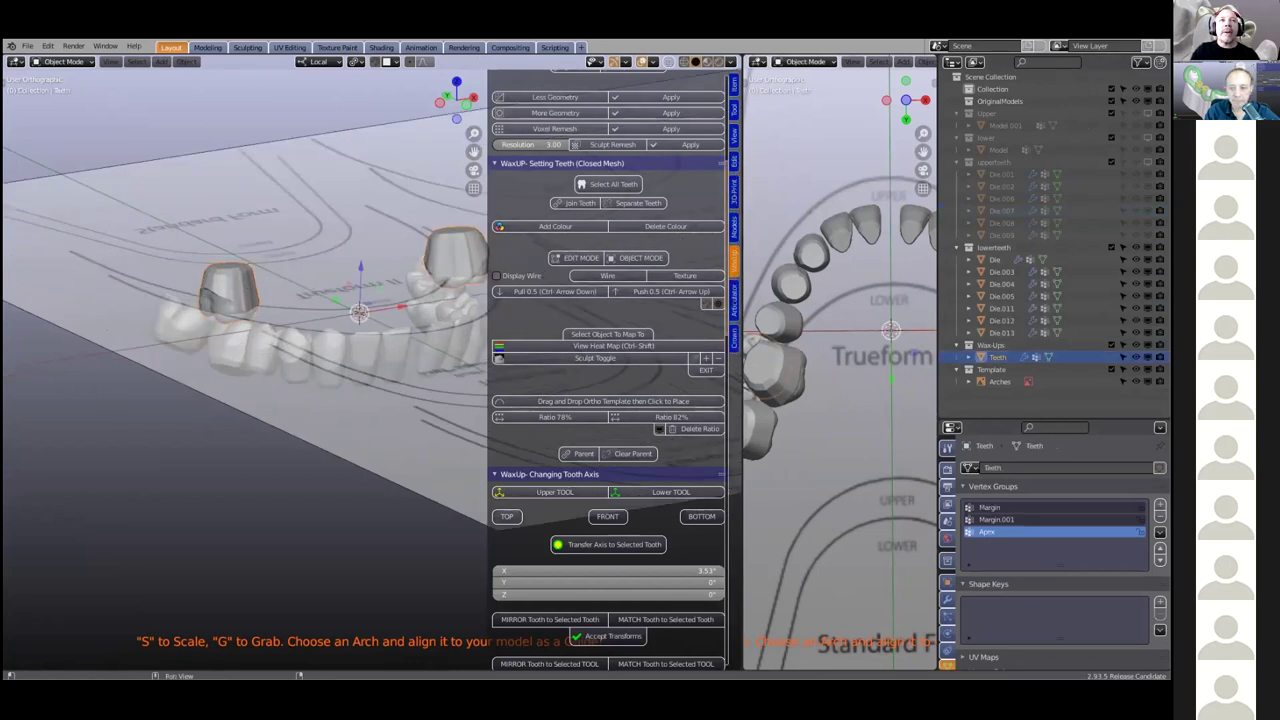
{"action": "middle_click_drag", "start_coordinate": [427, 307], "coordinate": [392, 372], "text": "shift"}
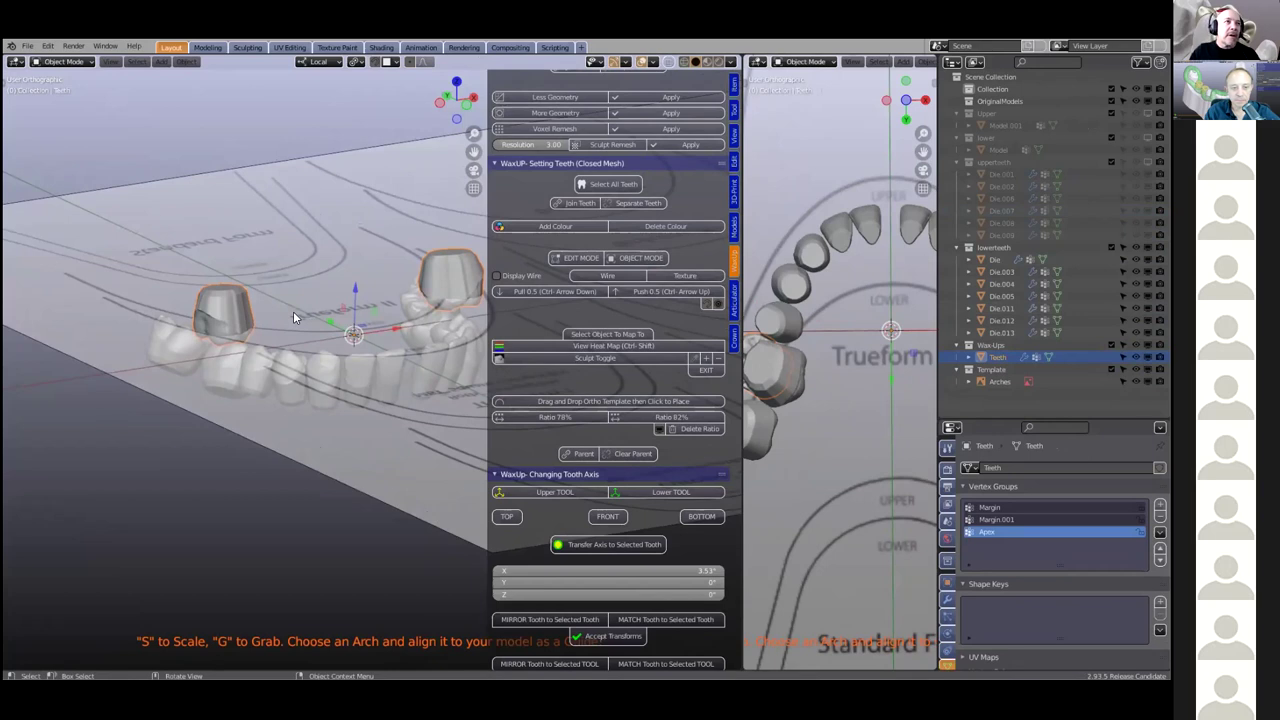
{"action": "key", "text": "m"}
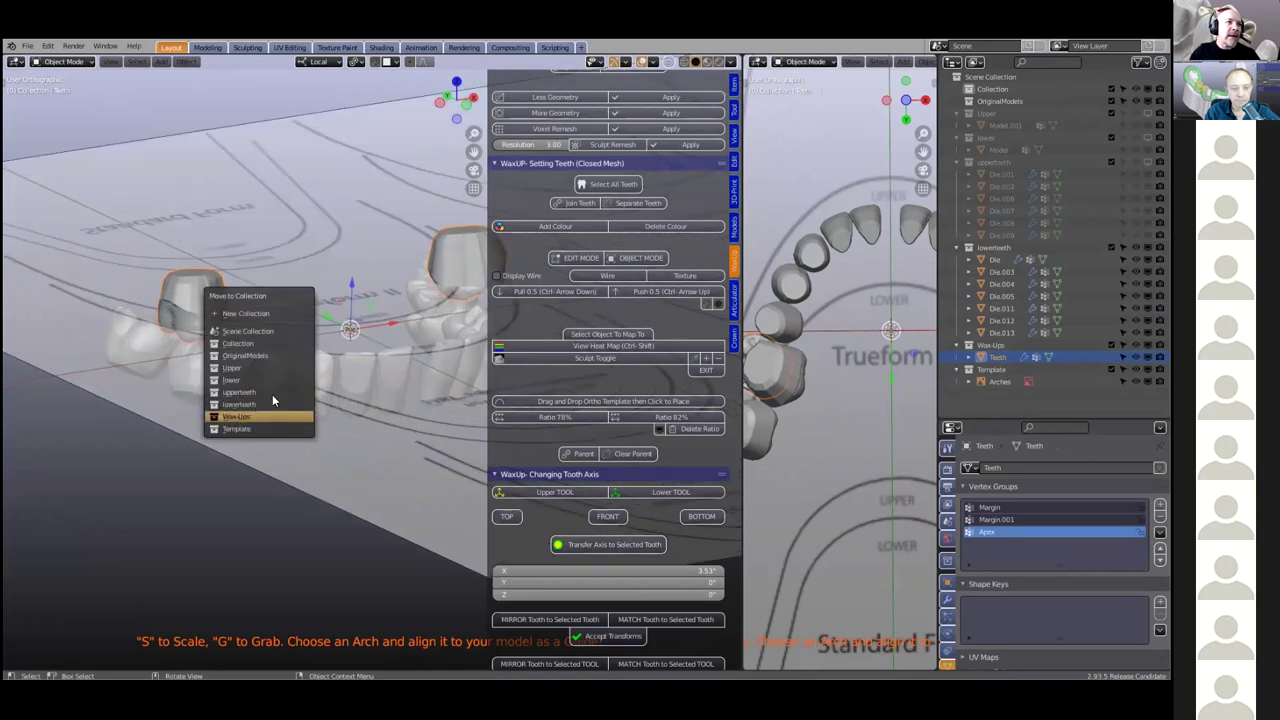
{"action": "left_click", "coordinate": [273, 392]}
{"action": "middle_click_drag", "start_coordinate": [293, 405], "coordinate": [345, 360]}
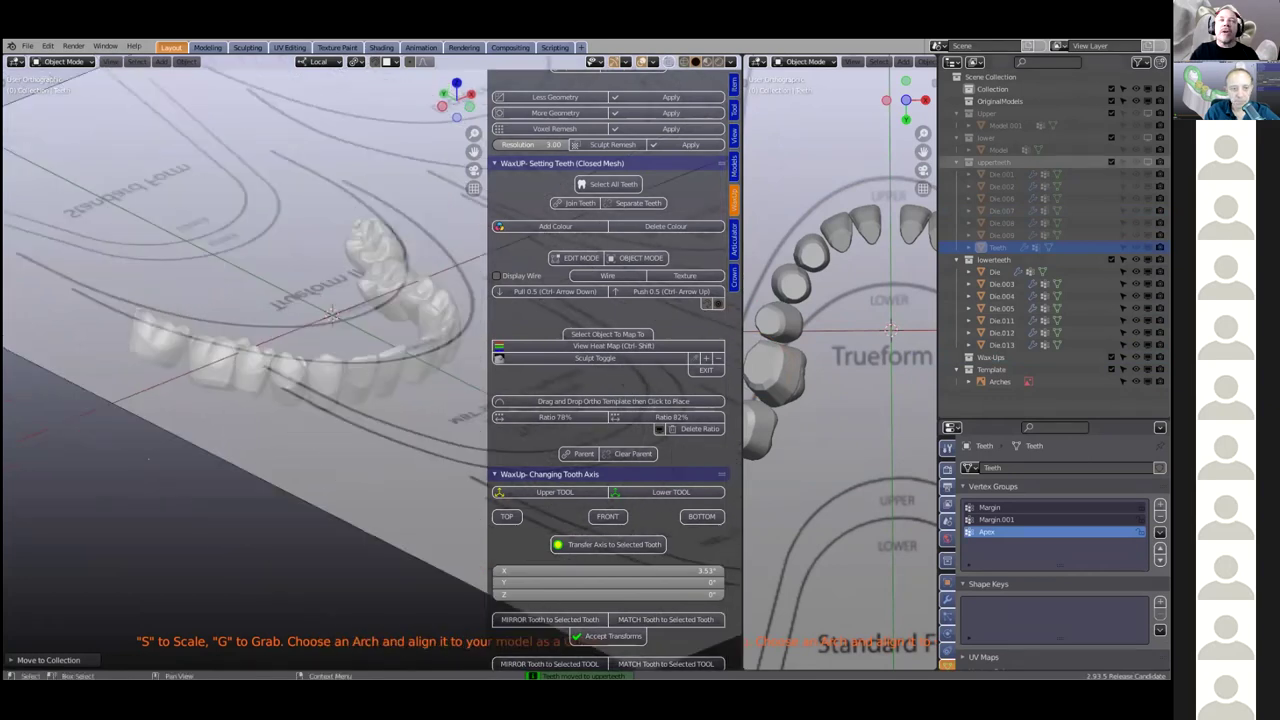
Show the upper and lower teeth together without the Arches template, and enlarge the main 3D viewport
{"action": "middle_click_drag", "start_coordinate": [378, 410], "coordinate": [380, 426]}
{"action": "left_click", "coordinate": [380, 426]}
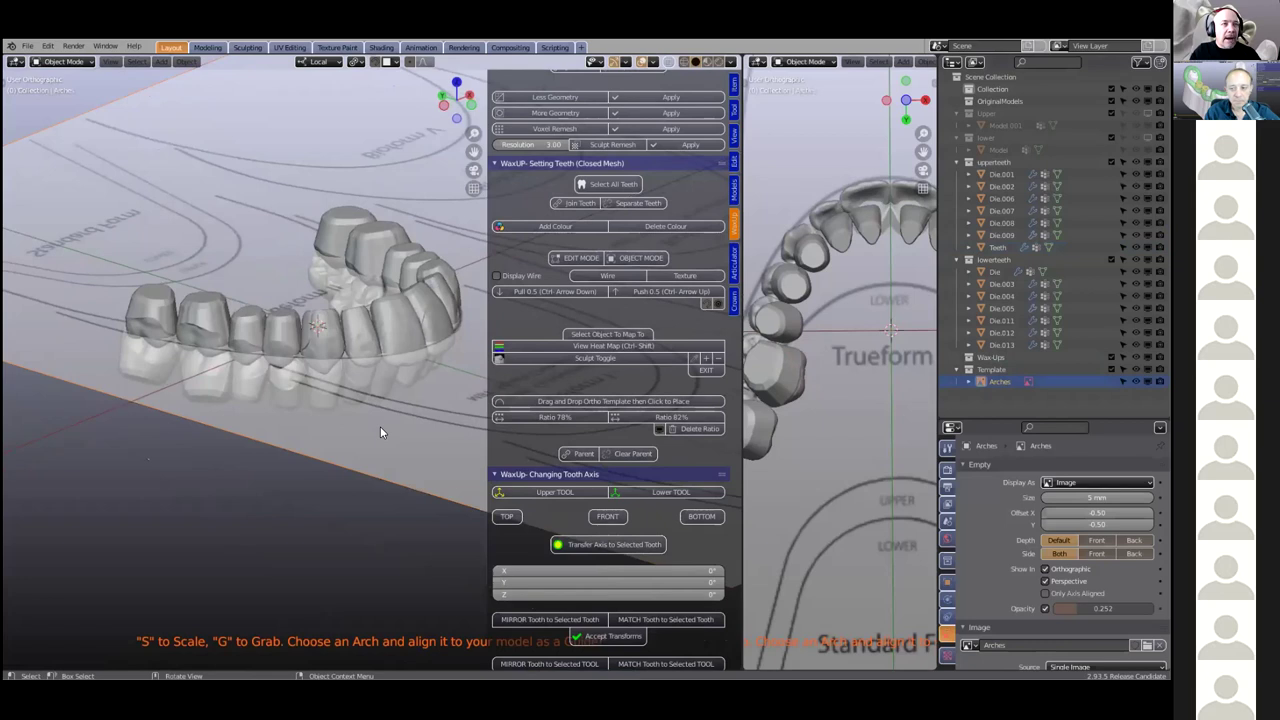
{"action": "key", "text": "h"}
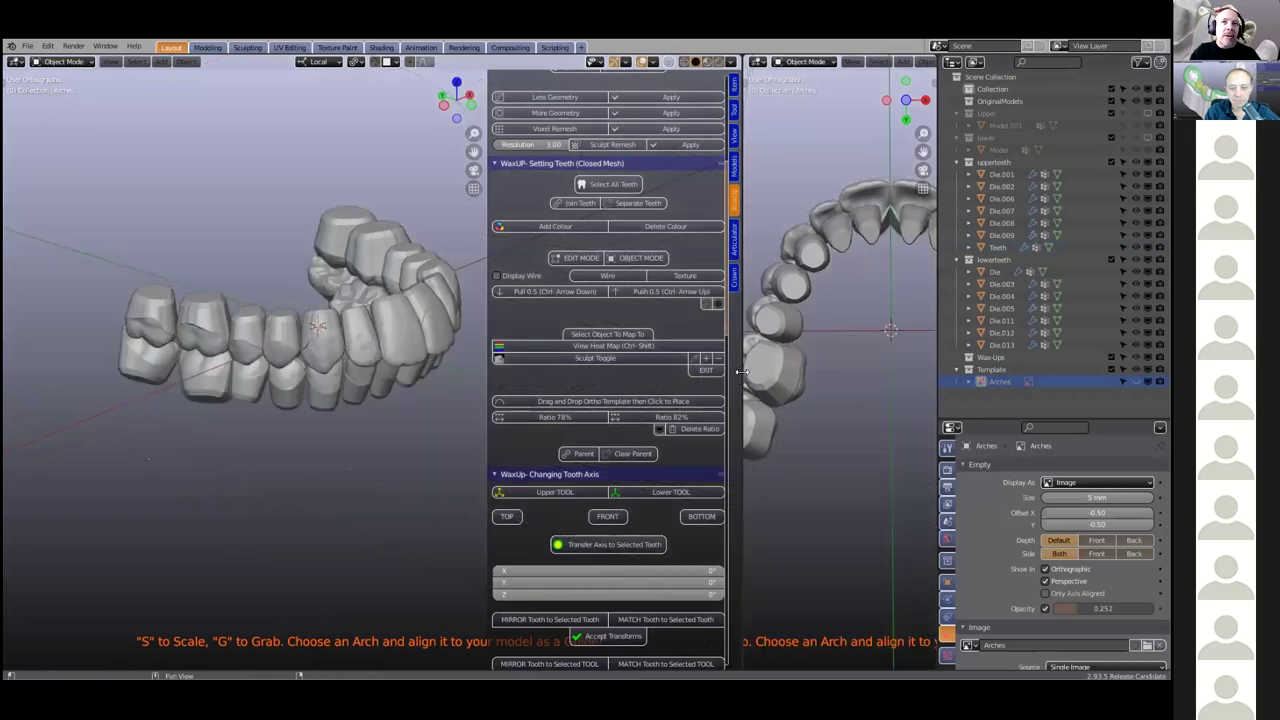
{"action": "left_click_drag", "start_coordinate": [766, 367], "coordinate": [922, 360]}
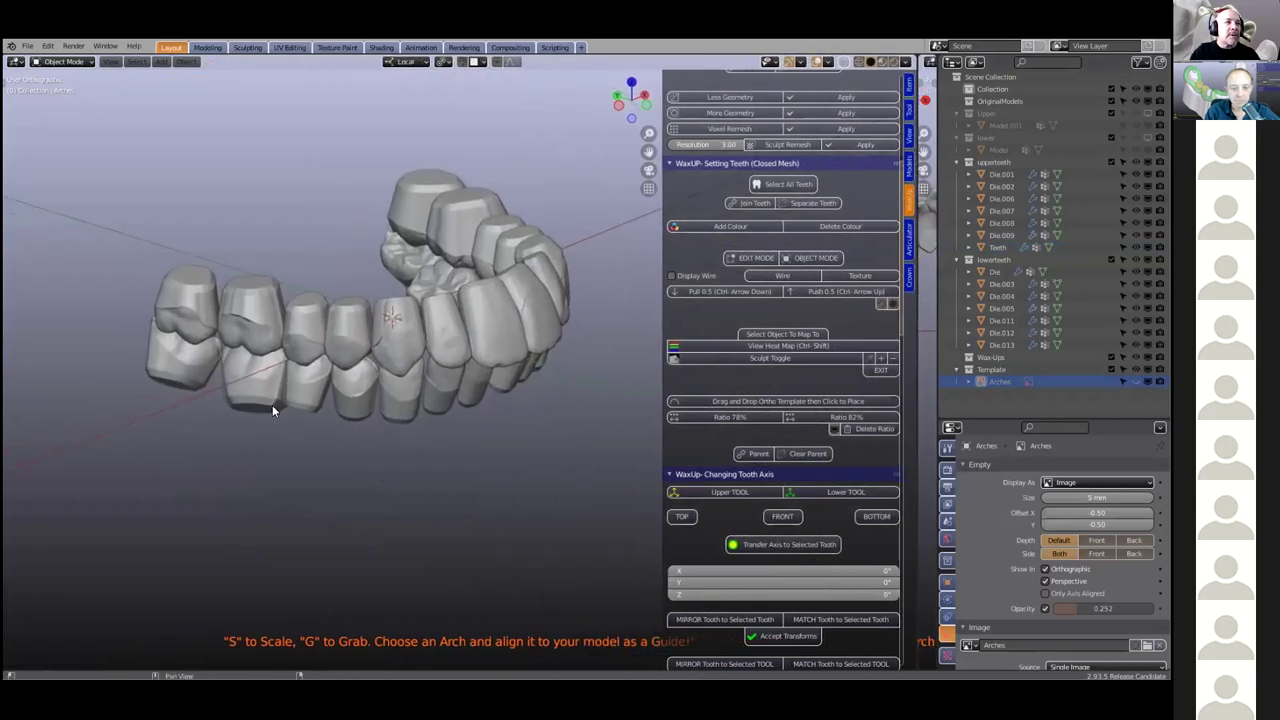
Rotate and move the lower first molar (Die) in Edit Mode so it fits against the upper teeth
{"action": "left_click", "coordinate": [268, 368]}
{"action": "middle_click_drag", "start_coordinate": [268, 368], "coordinate": [123, 412]}
{"action": "key", "text": "Tab"}
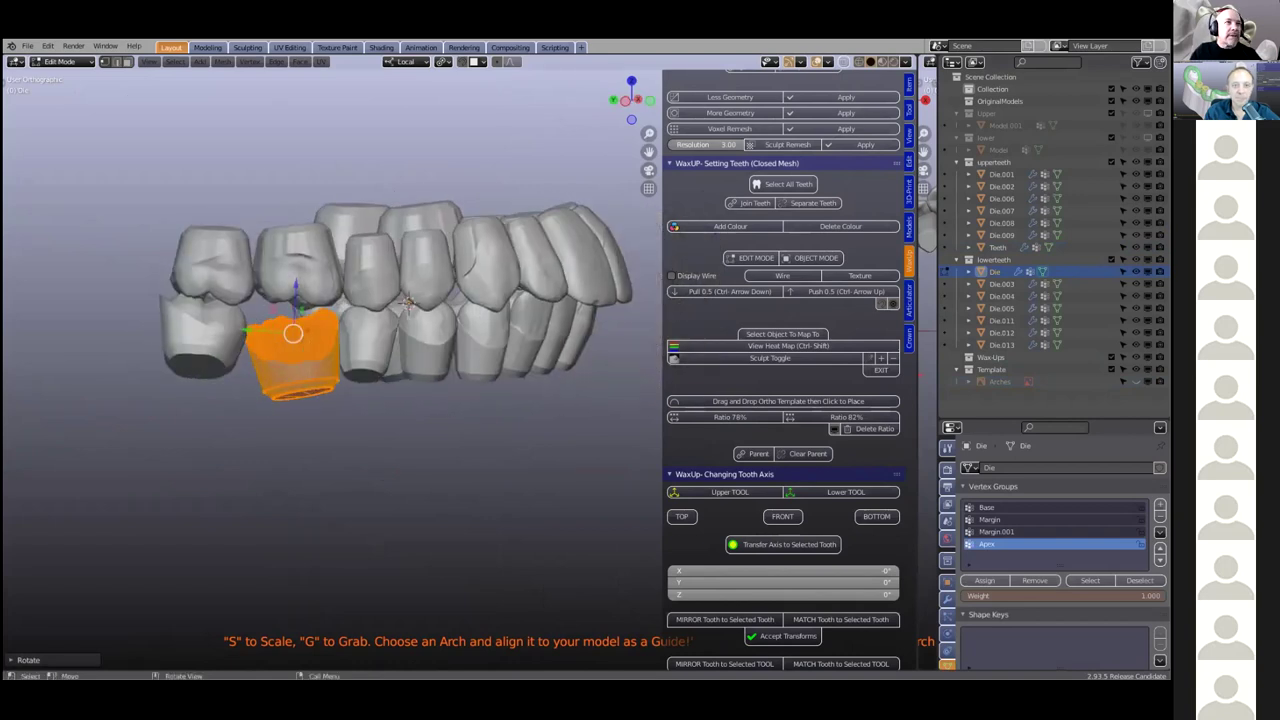
{"action": "middle_click_drag", "start_coordinate": [211, 425], "coordinate": [320, 400]}
{"action": "key", "text": "g"}
{"action": "left_click", "coordinate": [262, 398]}
{"action": "key", "text": "r"}
{"action": "left_click", "coordinate": [219, 398]}
{"action": "key", "text": "g"}
{"action": "left_click", "coordinate": [219, 393]}
{"action": "key", "text": "Tab"}
Select the lower second molar (Die.003) and move it backwards, away from the lower first molar
{"action": "middle_click_drag", "start_coordinate": [449, 394], "coordinate": [182, 356]}
{"action": "left_click", "coordinate": [454, 387]}
{"action": "left_click", "coordinate": [184, 355]}
{"action": "key", "text": "Tab"}
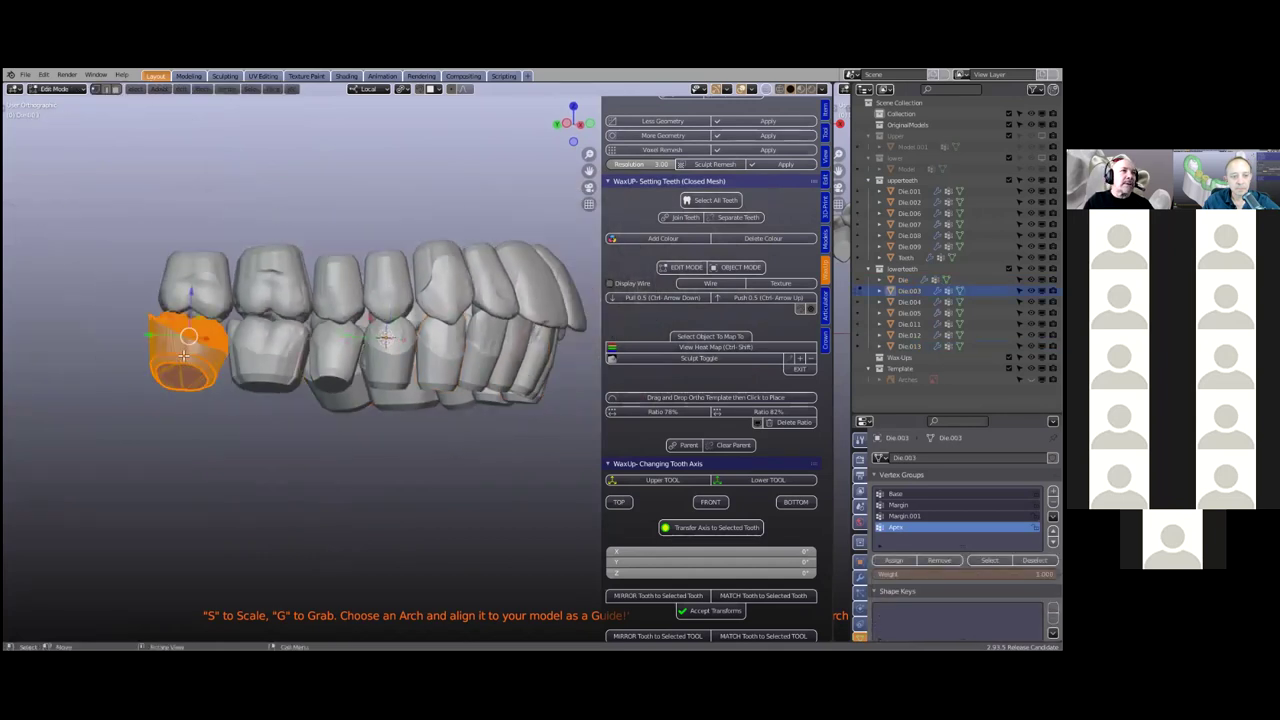
{"action": "key", "text": "g"}
{"action": "left_click", "coordinate": [170, 352]}
Reselect the lower first molar (Die), adjust its position in the lower arch and return to Object Mode
{"action": "left_click", "coordinate": [254, 375]}
{"action": "key", "text": "Tab"}
{"action": "left_click", "coordinate": [271, 371]}
{"action": "key", "text": "Tab"}
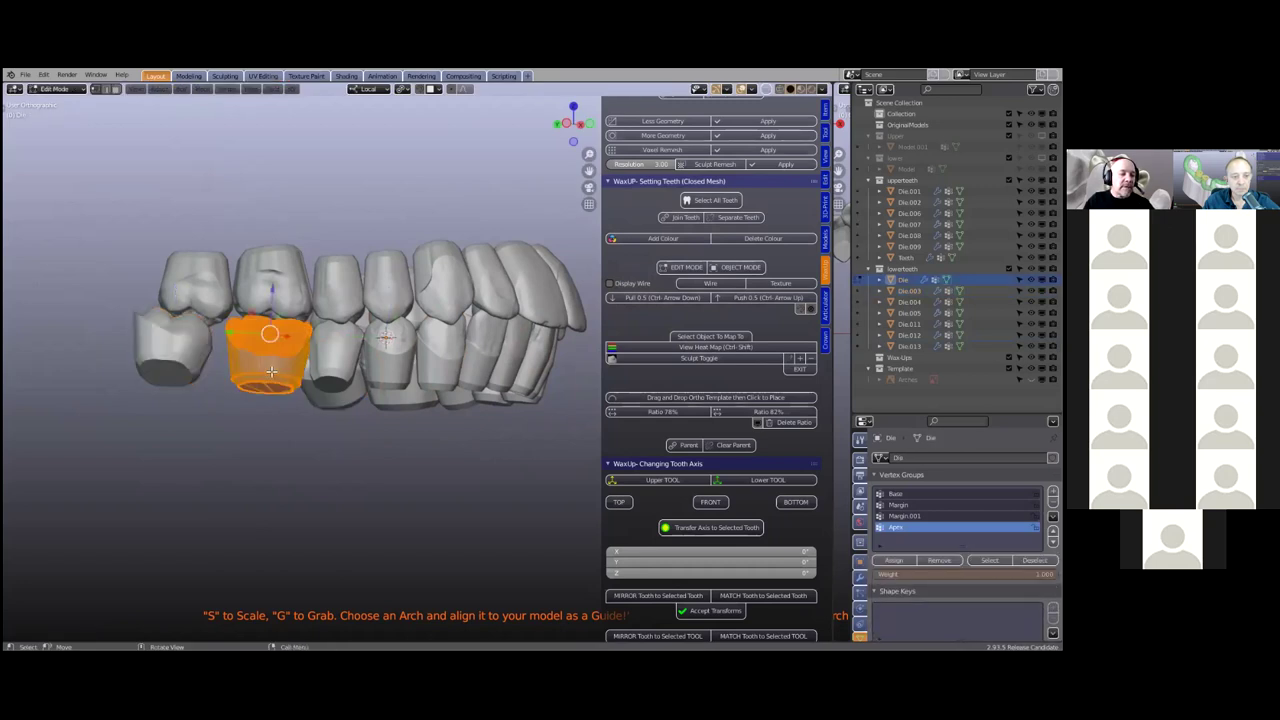
{"action": "key", "text": "g"}
{"action": "left_click", "coordinate": [369, 366]}
{"action": "key", "text": "Tab"}
Open Models_Ortho.blend from the Zoom_ToothLibrary folder without saving the changes to Models_Extruded.blend
{"action": "middle_click_drag", "start_coordinate": [435, 343], "coordinate": [326, 356]}
{"action": "scroll", "coordinate": [313, 358], "scroll_direction": "up", "scroll_amount": 3}
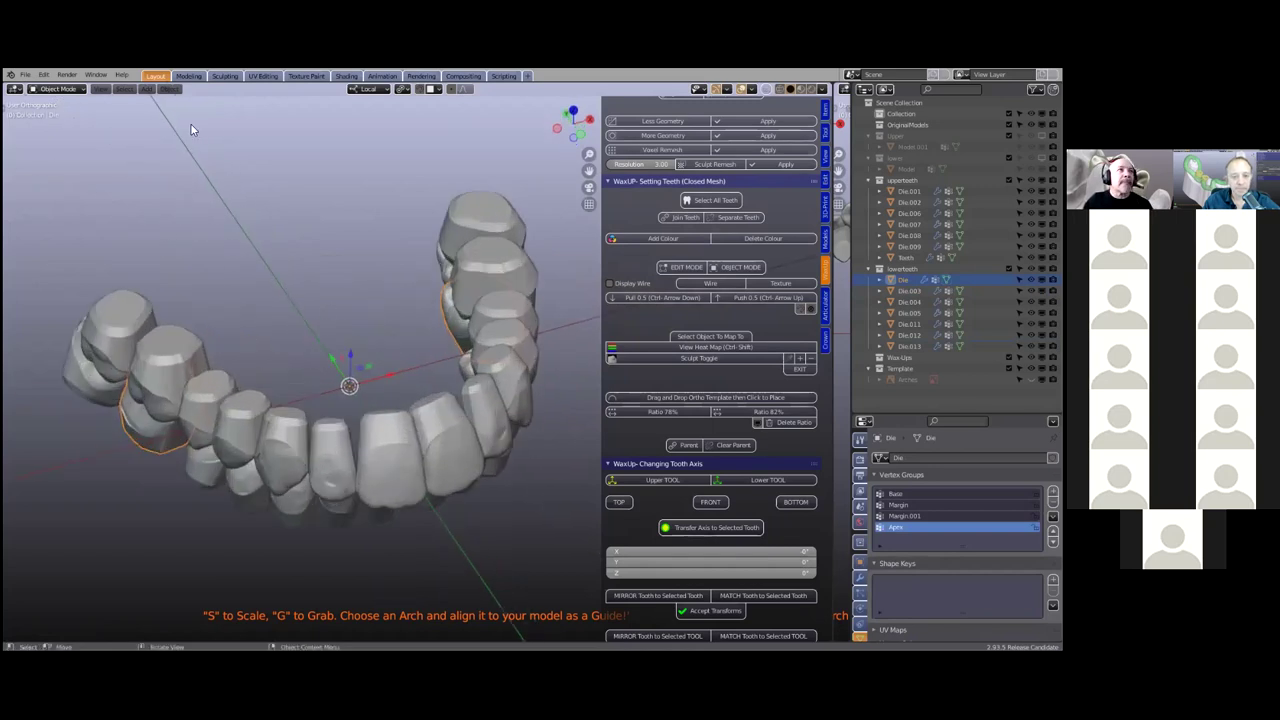
{"action": "left_click", "coordinate": [26, 76]}
{"action": "left_click", "coordinate": [42, 98]}
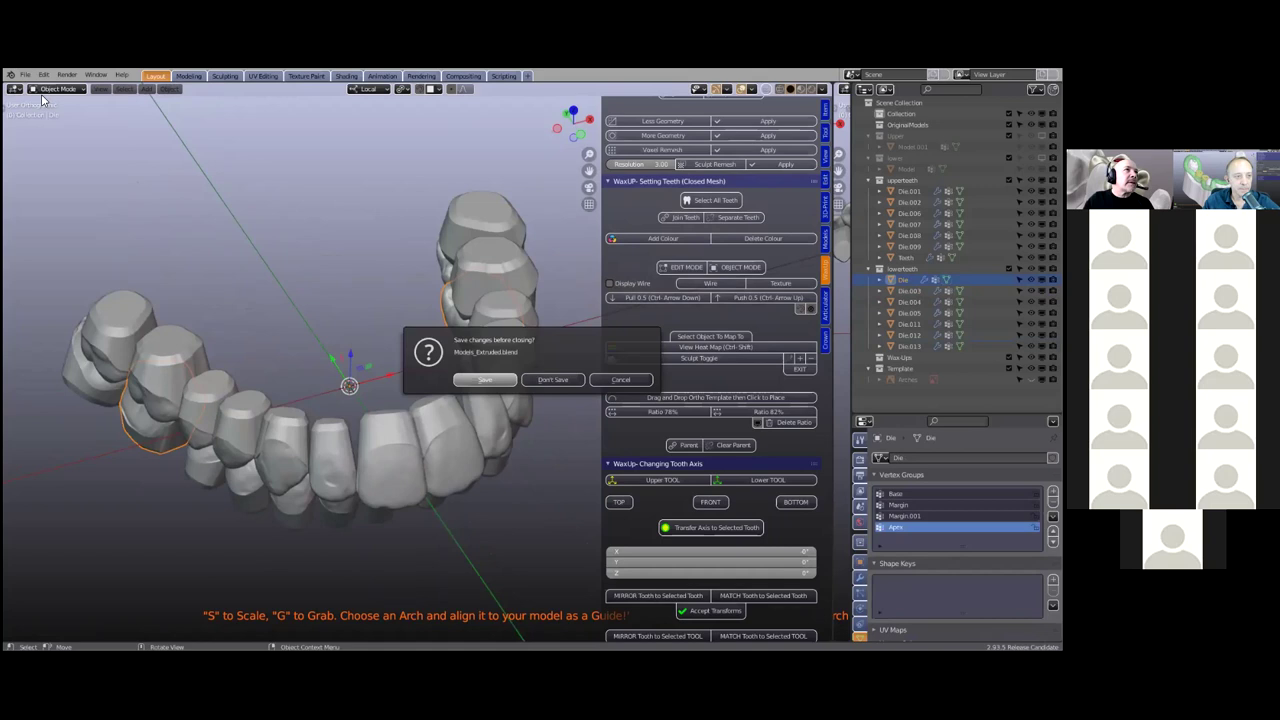
{"action": "left_click", "coordinate": [553, 380]}
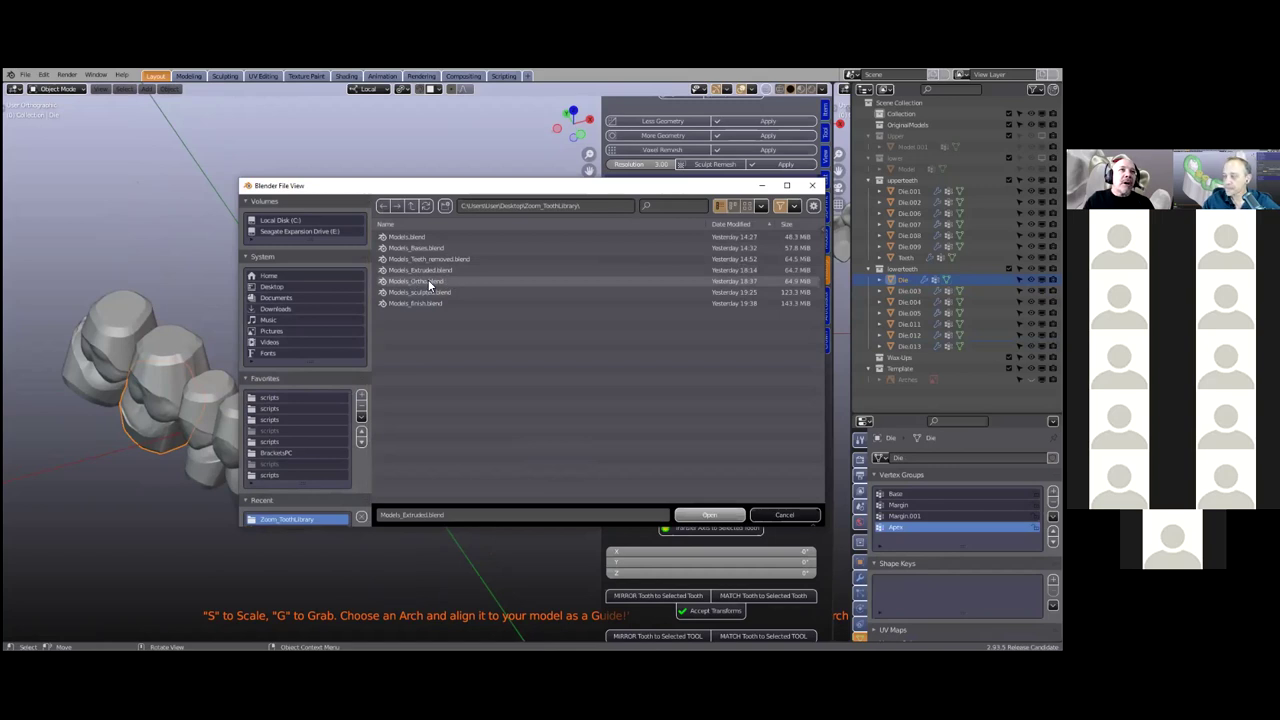
{"action": "double_click", "coordinate": [436, 280]}
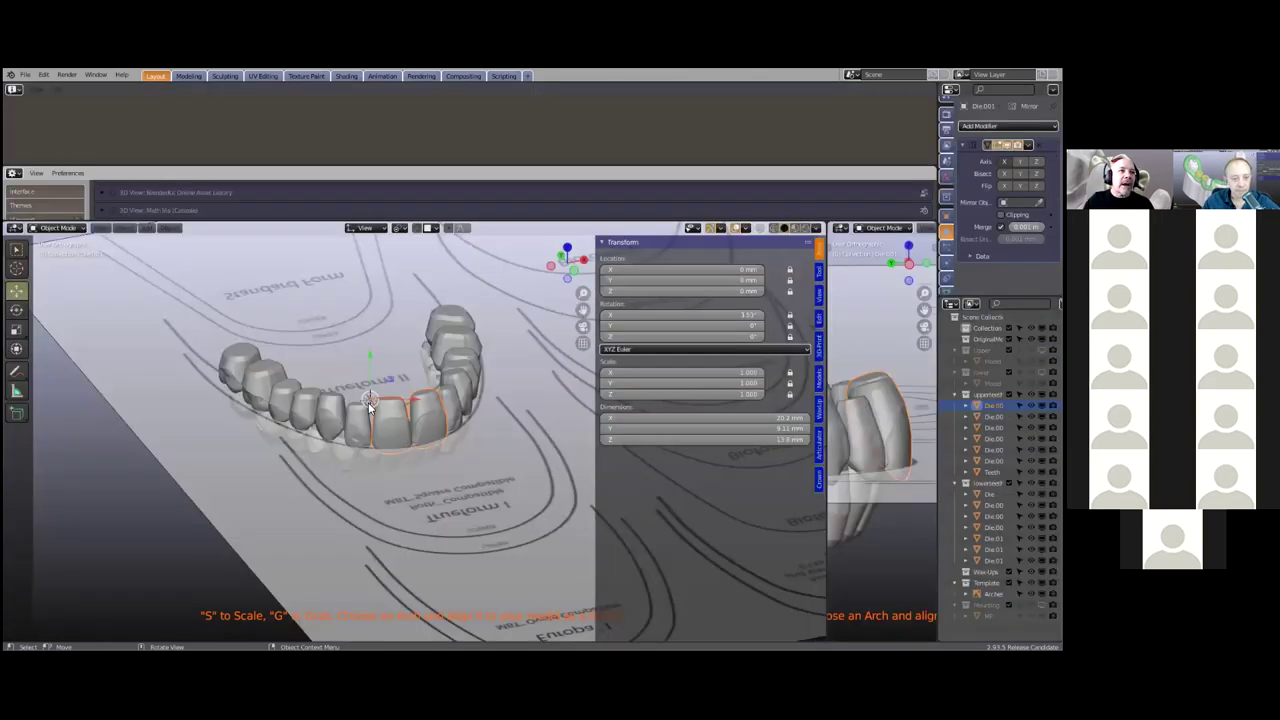
Merge the second 3D viewport into the main one and expand the Preferences area over the empty editor above it
{"action": "middle_click_drag", "start_coordinate": [371, 404], "coordinate": [397, 455]}
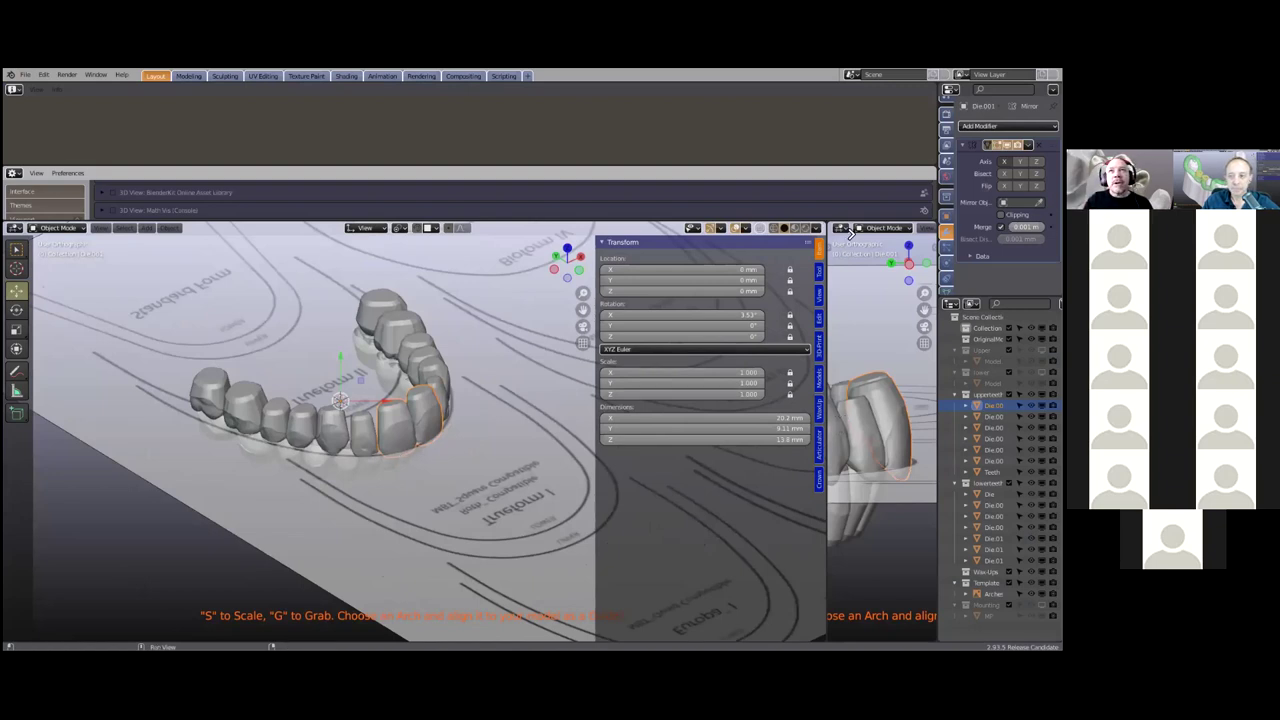
{"action": "left_click_drag", "start_coordinate": [824, 226], "coordinate": [850, 234]}
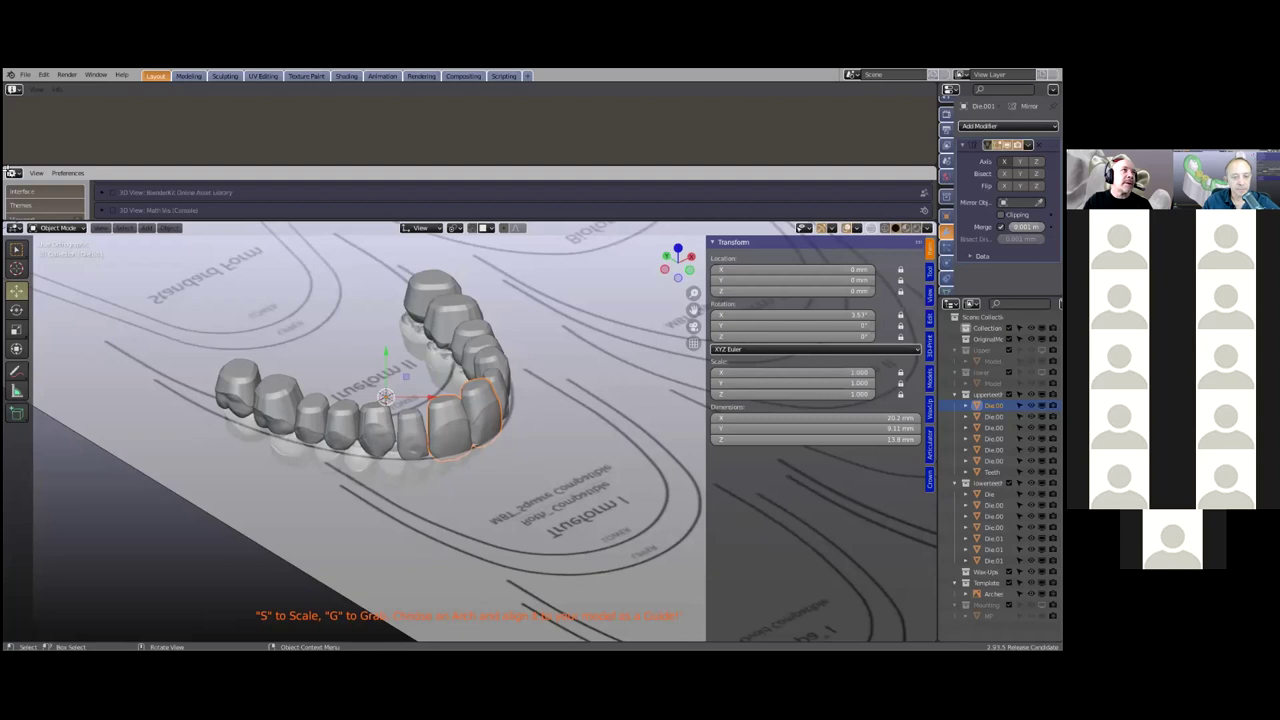
{"action": "left_click_drag", "start_coordinate": [8, 169], "coordinate": [18, 140]}
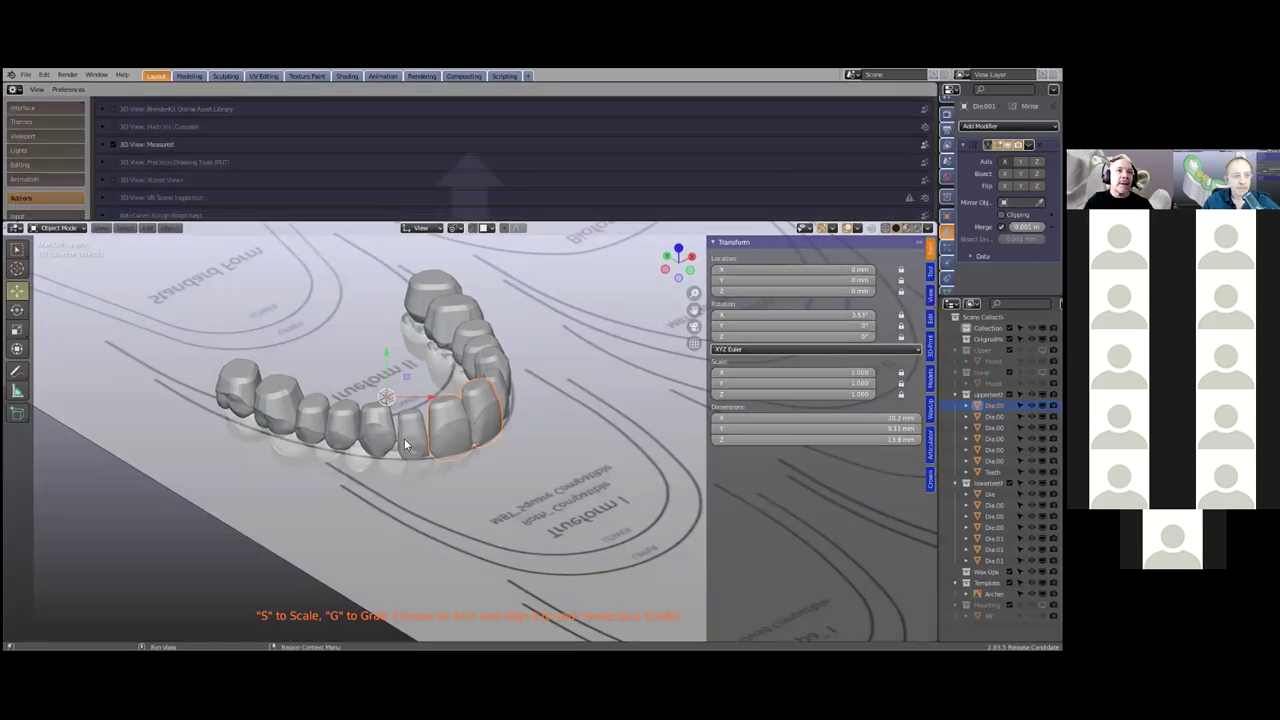
Expand the 3D viewport over the Preferences area and hide the arch template image beneath the teeth
{"action": "left_click_drag", "start_coordinate": [405, 442], "coordinate": [405, 444]}
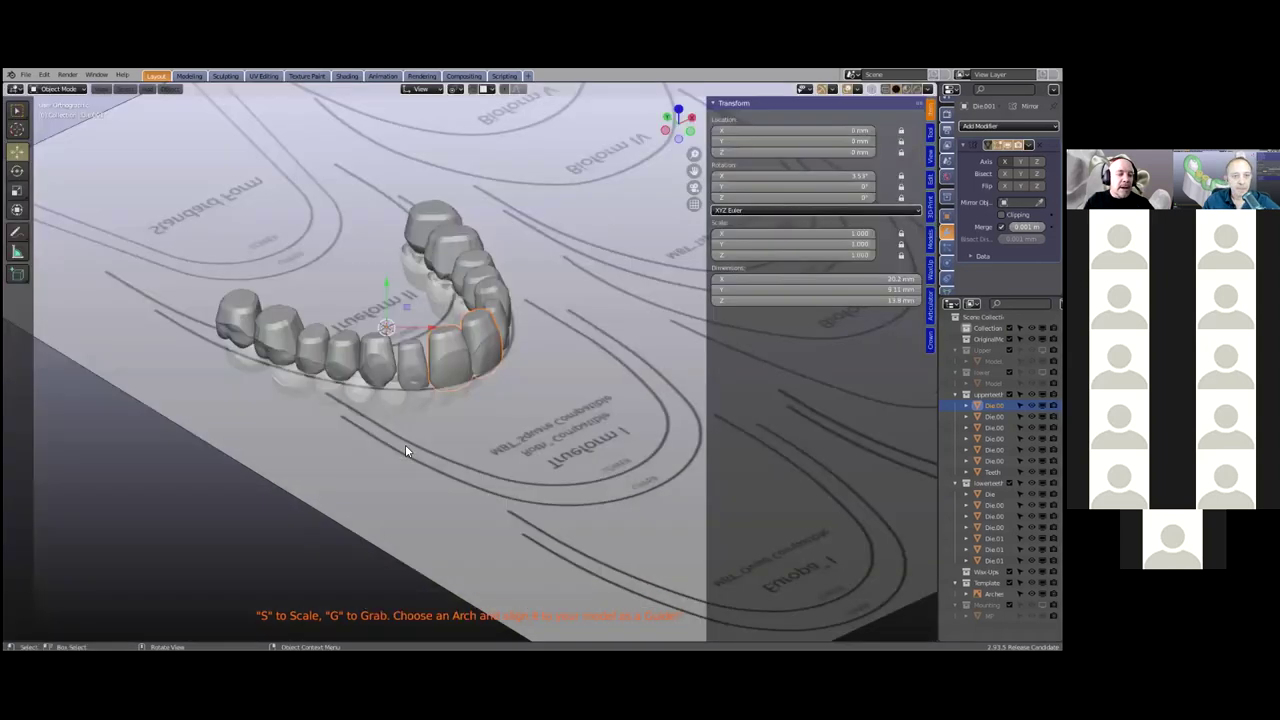
{"action": "left_click", "coordinate": [365, 398]}
{"action": "key", "text": "h"}
{"action": "middle_click_drag", "start_coordinate": [365, 398], "coordinate": [441, 366]}
{"action": "scroll", "coordinate": [380, 411], "scroll_direction": "up", "scroll_amount": 3}
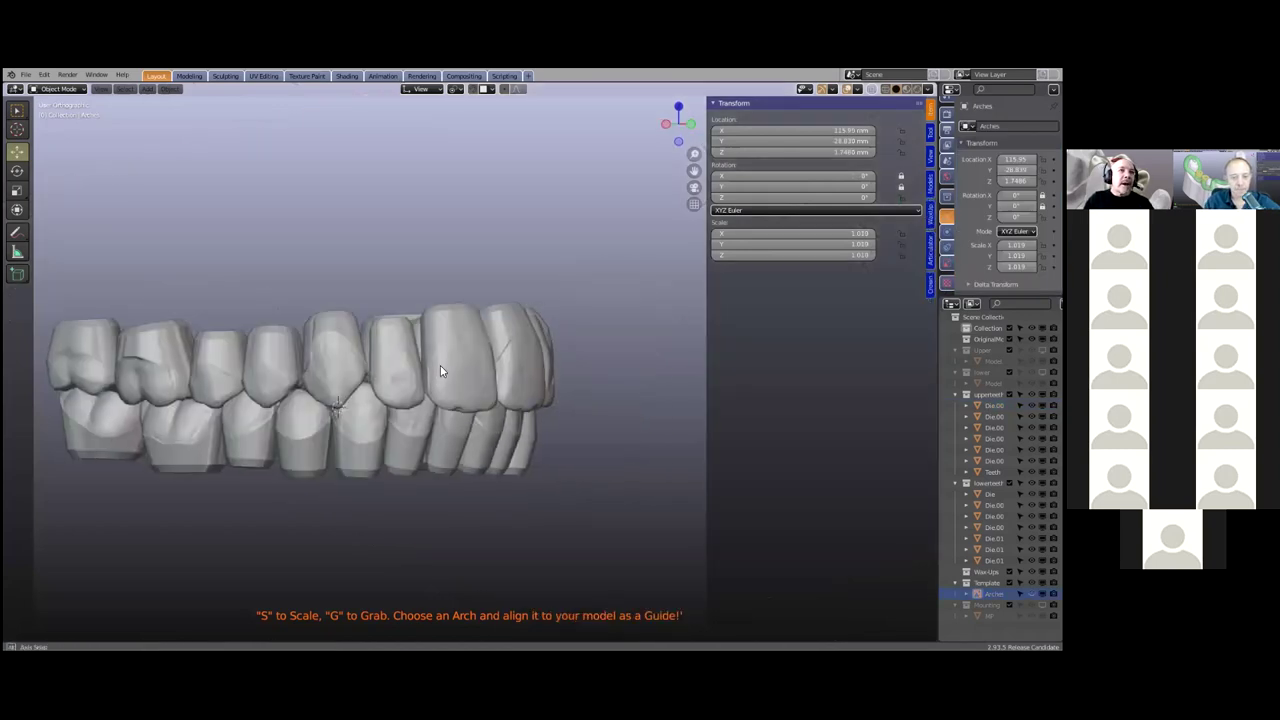
Select the upper central incisors (Die.001) from the front and enlarge the modifier properties area to show their Mirror settings in full
{"action": "left_click", "coordinate": [494, 385]}
{"action": "scroll", "coordinate": [804, 368], "scroll_direction": "down", "scroll_amount": 2}
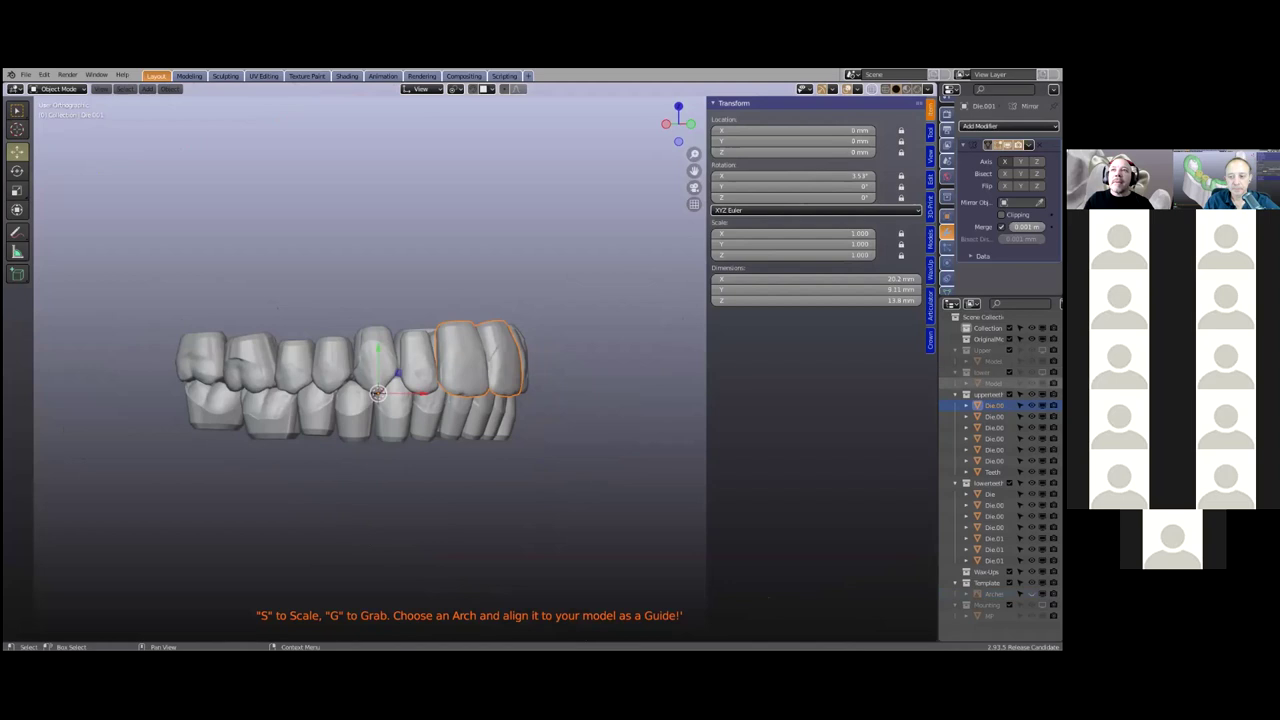
{"action": "left_click_drag", "start_coordinate": [938, 124], "coordinate": [853, 121]}
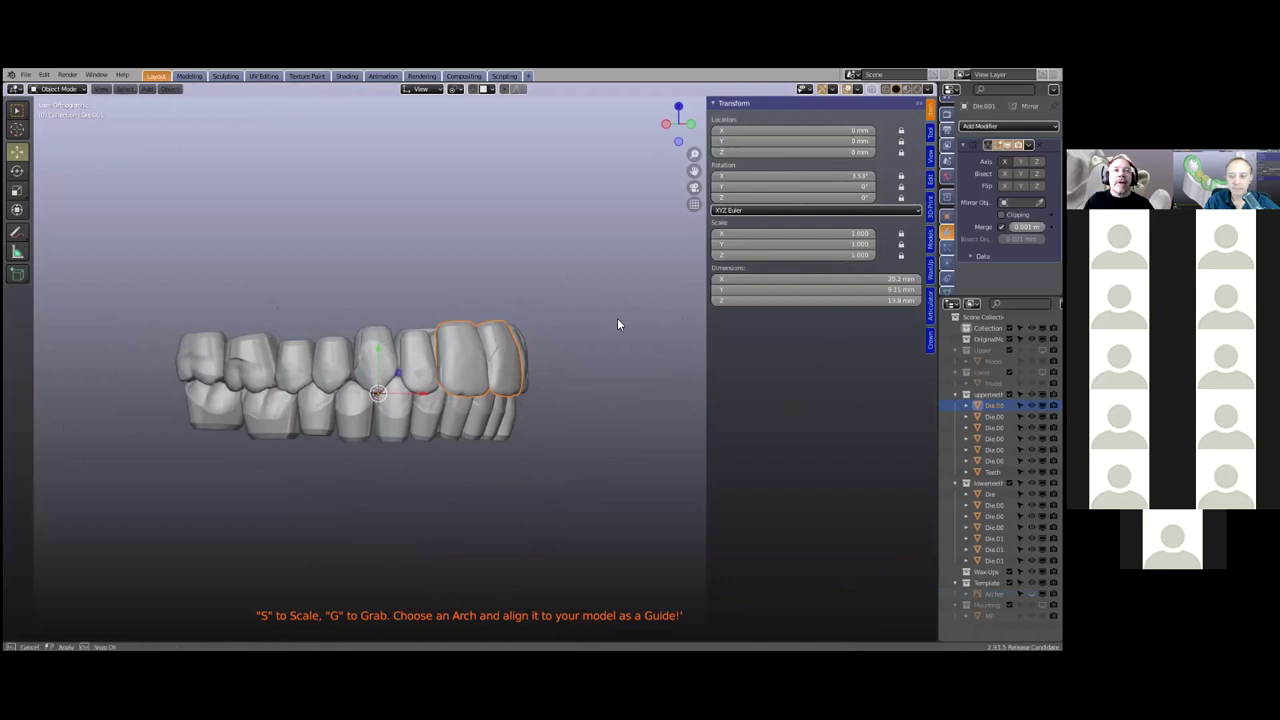
{"action": "middle_click_drag", "start_coordinate": [476, 411], "coordinate": [790, 402]}
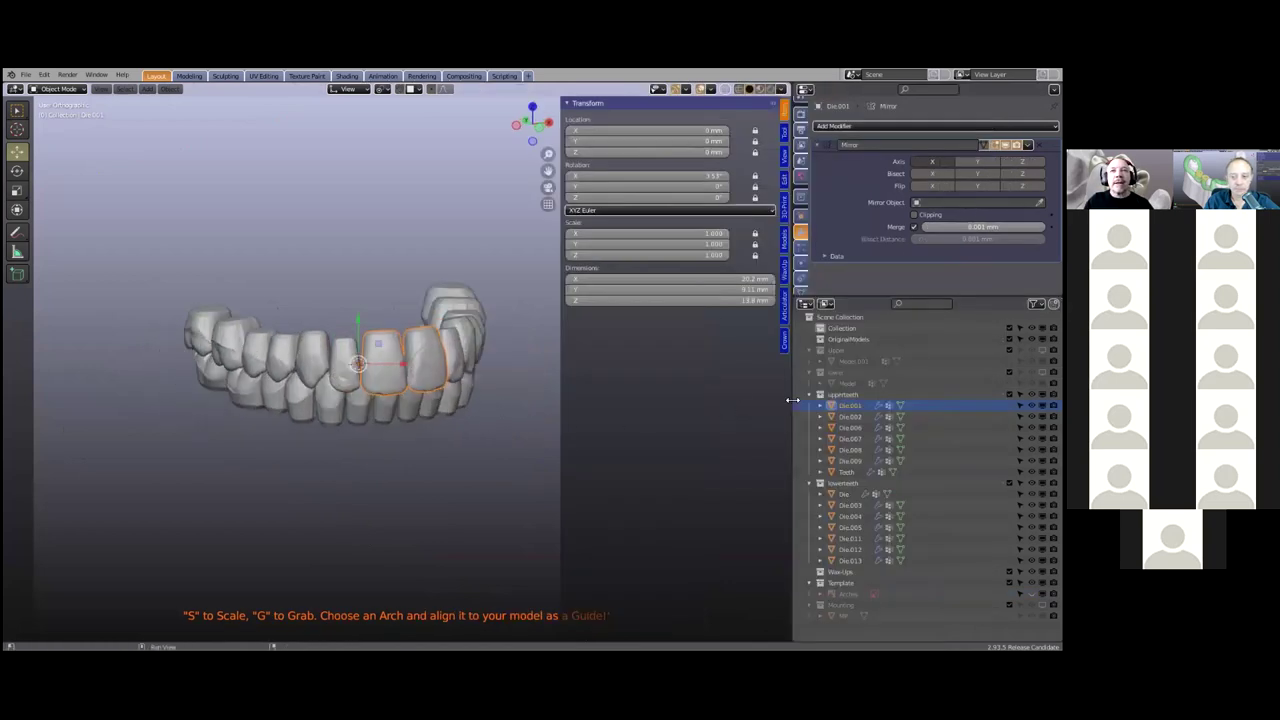
{"action": "left_click_drag", "start_coordinate": [792, 400], "coordinate": [875, 400]}
{"action": "middle_click_drag", "start_coordinate": [385, 434], "coordinate": [385, 434]}
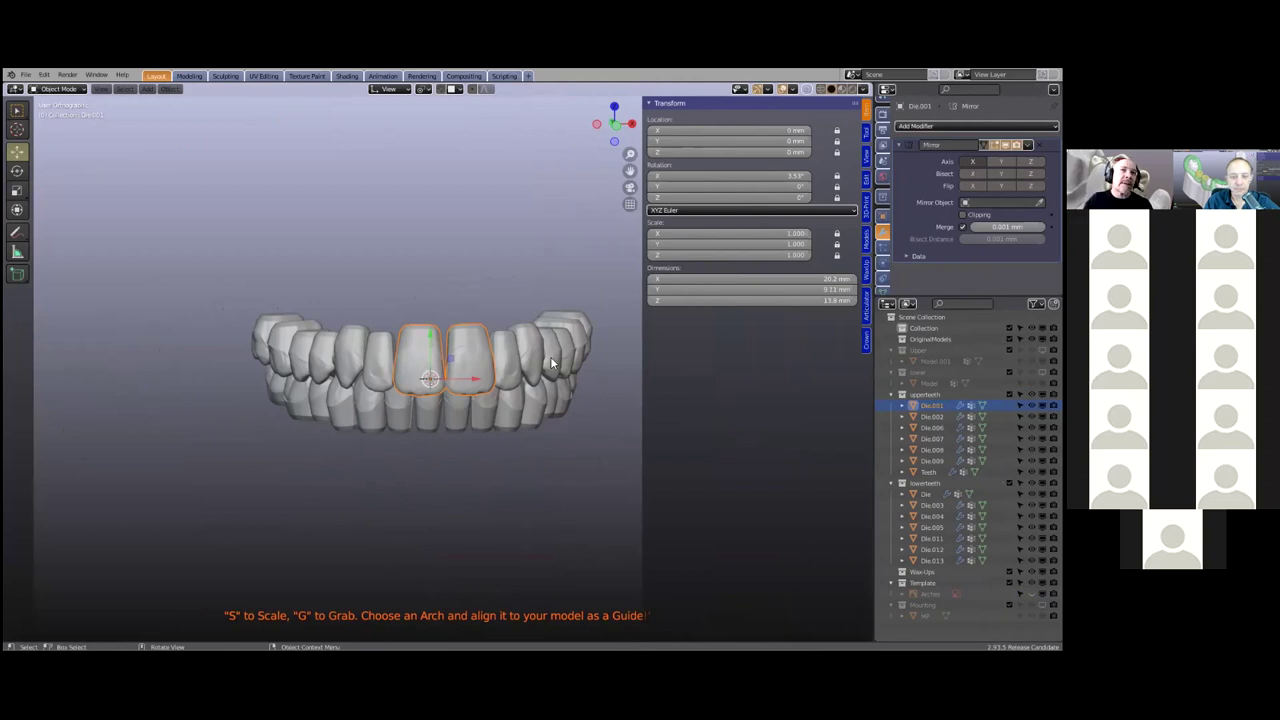
{"action": "middle_click_drag", "start_coordinate": [533, 340], "coordinate": [560, 345]}
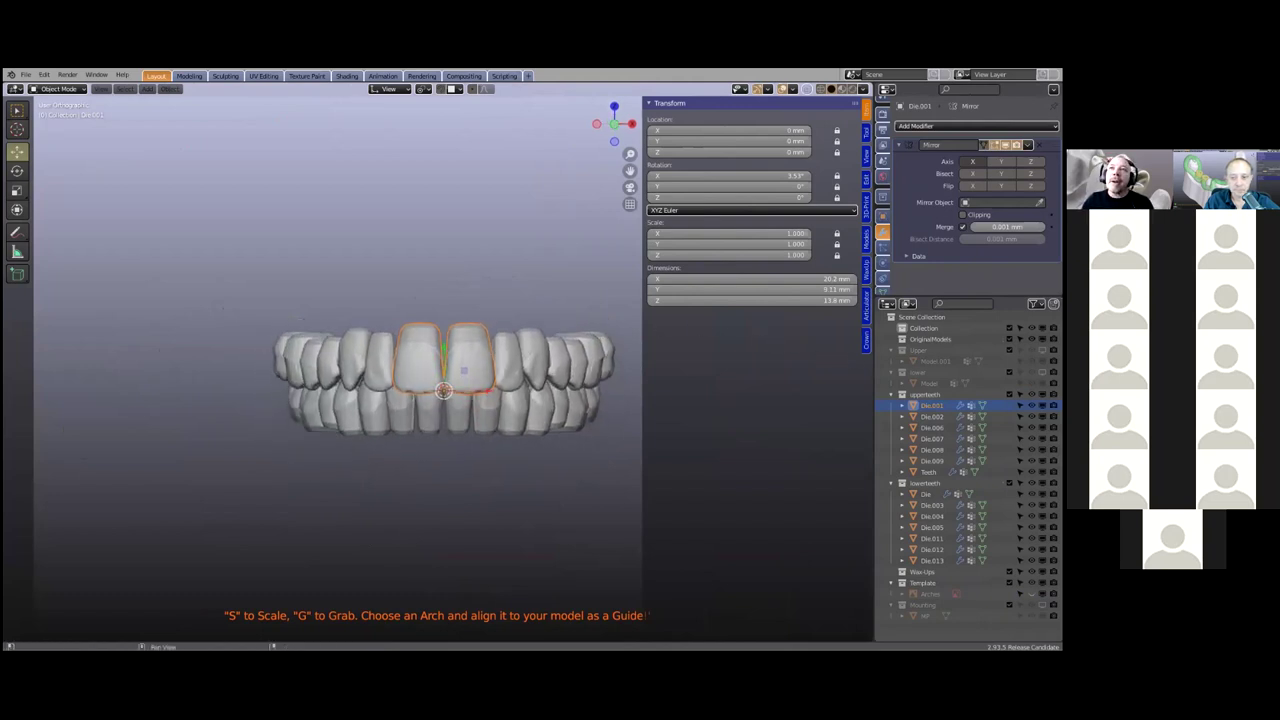
{"action": "left_click_drag", "start_coordinate": [874, 356], "coordinate": [727, 367]}
{"action": "left_click_drag", "start_coordinate": [900, 297], "coordinate": [900, 441]}
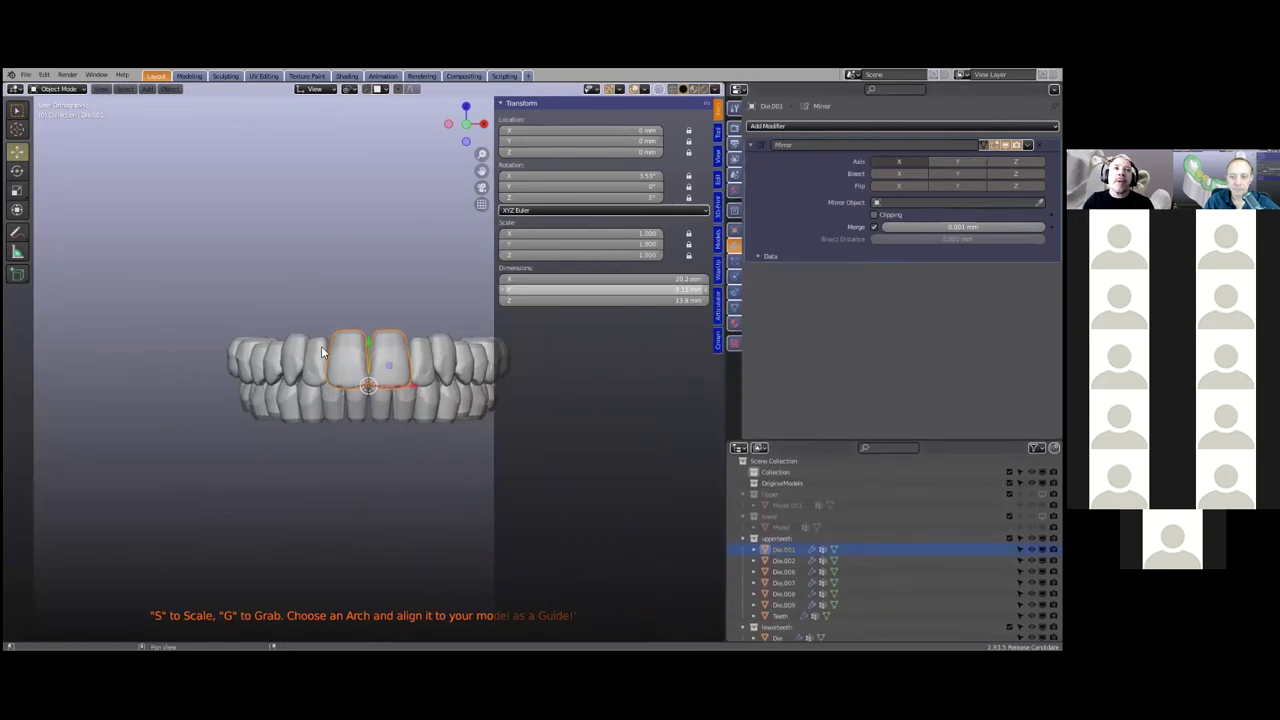
Inspect the midline contact of the upper central incisors and disable Merge in their Mirror modifier
{"action": "scroll", "coordinate": [290, 410], "scroll_direction": "up", "scroll_amount": 3}
{"action": "scroll", "coordinate": [302, 407], "scroll_direction": "up", "scroll_amount": 2}
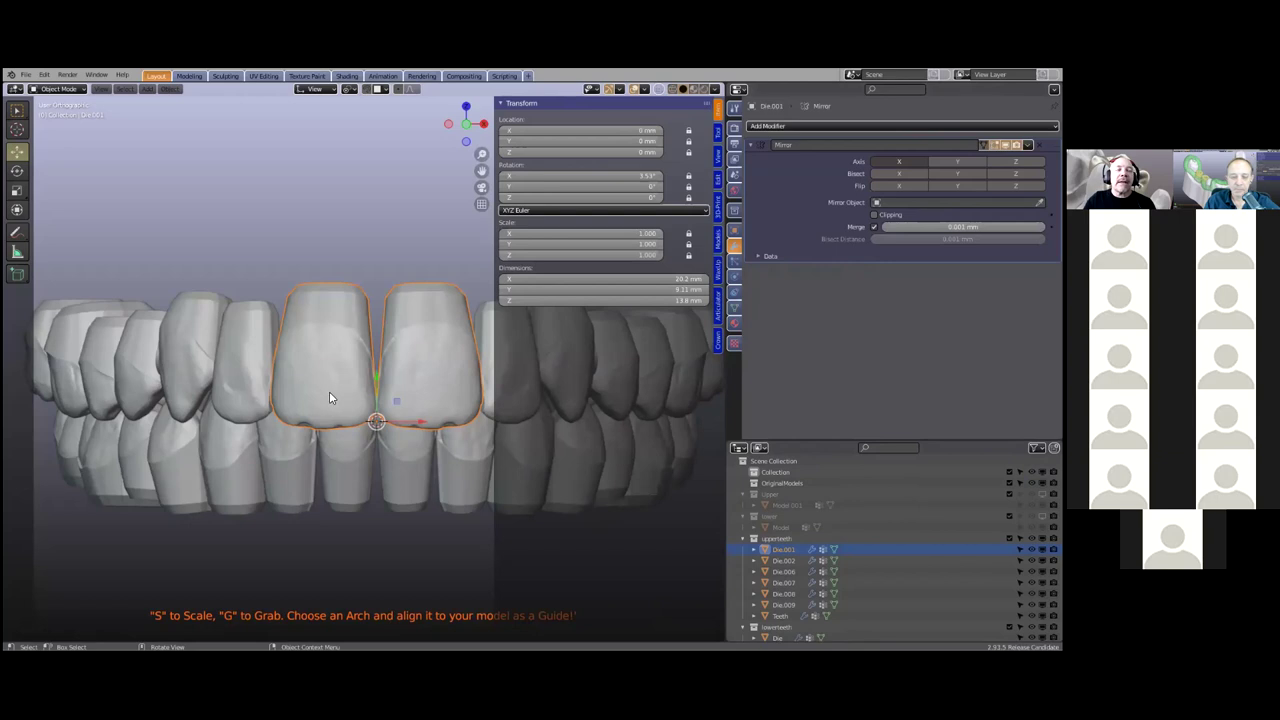
{"action": "scroll", "coordinate": [409, 462], "scroll_direction": "up", "scroll_amount": 3}
{"action": "scroll", "coordinate": [405, 476], "scroll_direction": "up", "scroll_amount": 8}
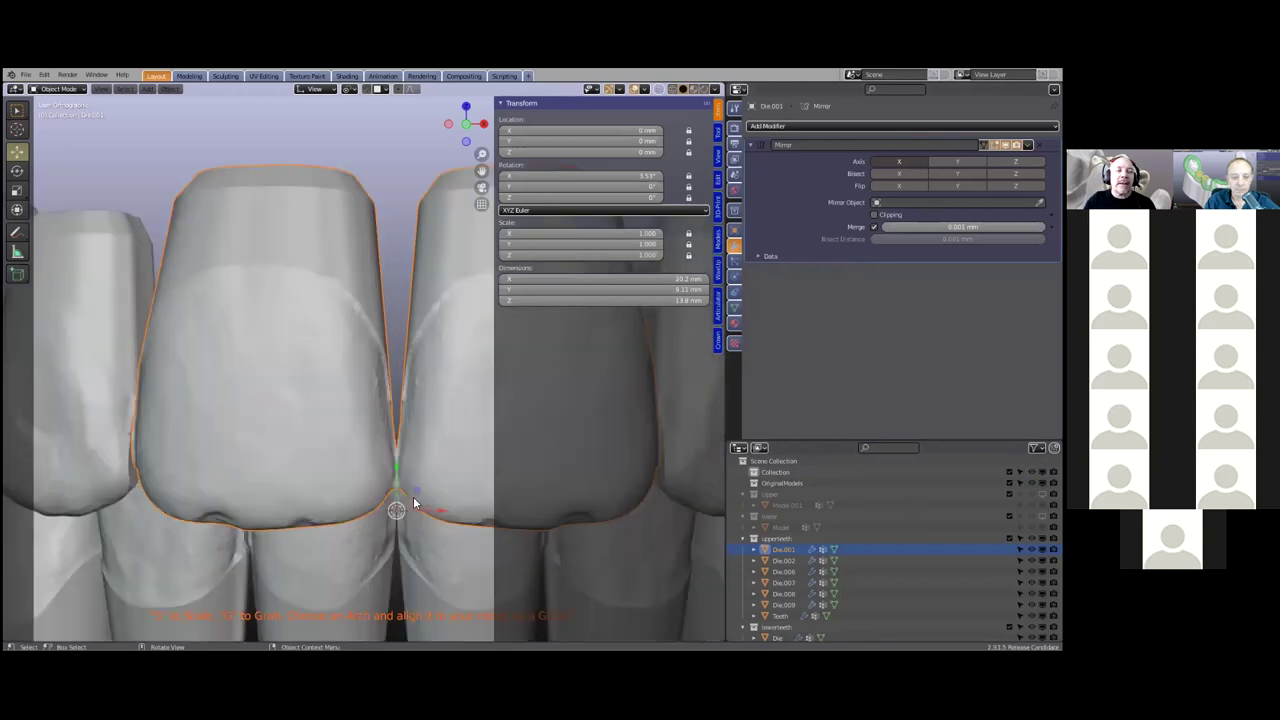
{"action": "scroll", "coordinate": [405, 498], "scroll_direction": "down", "scroll_amount": 10}
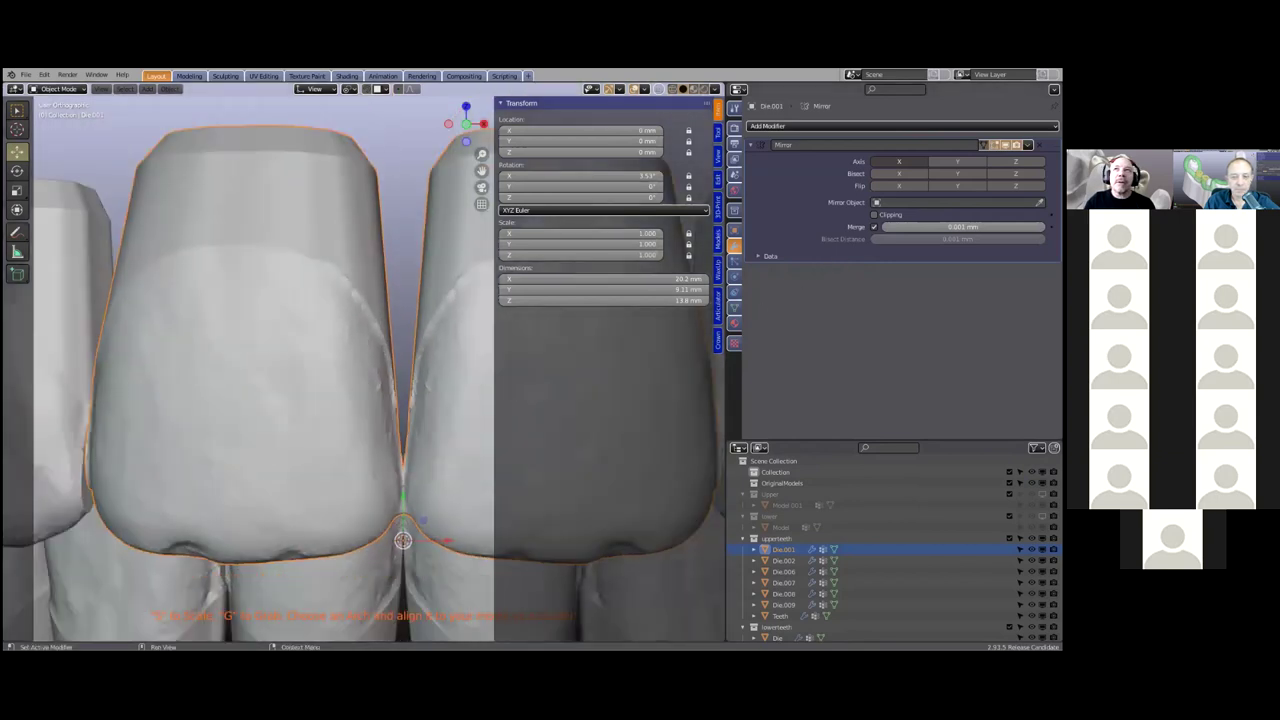
{"action": "left_click", "coordinate": [874, 227]}
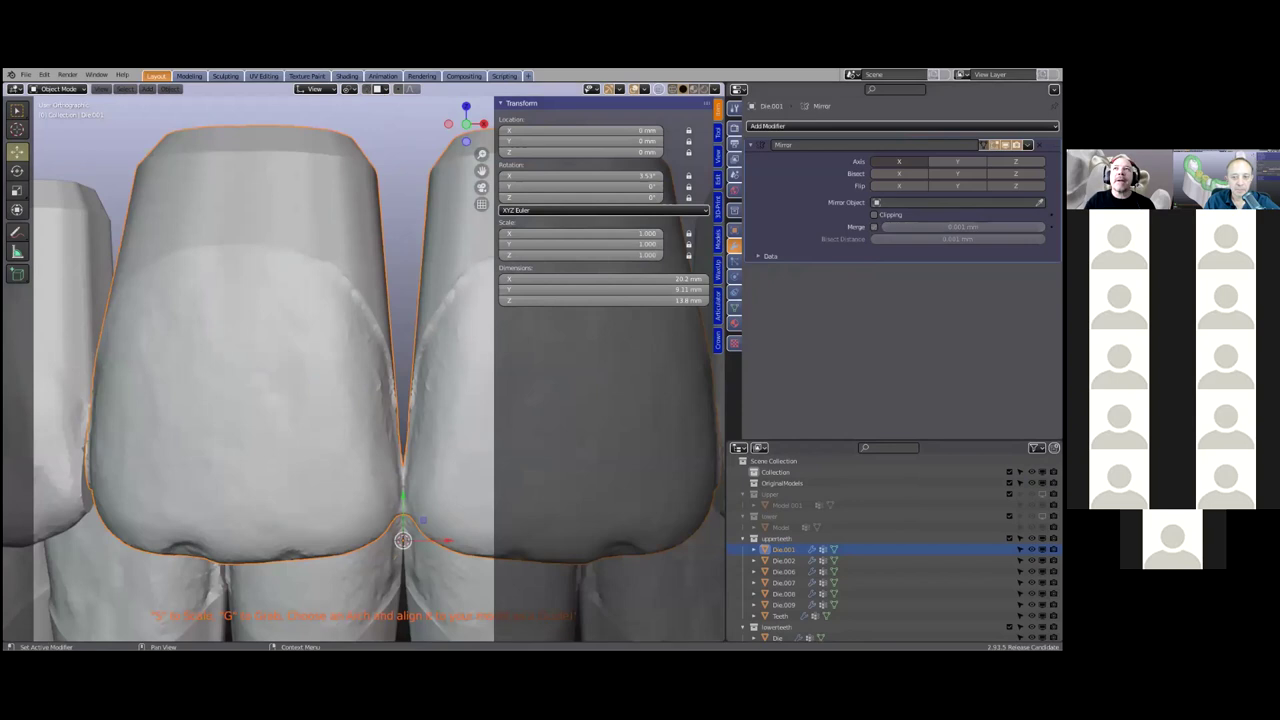
{"action": "scroll", "coordinate": [400, 385], "scroll_direction": "down", "scroll_amount": 3}
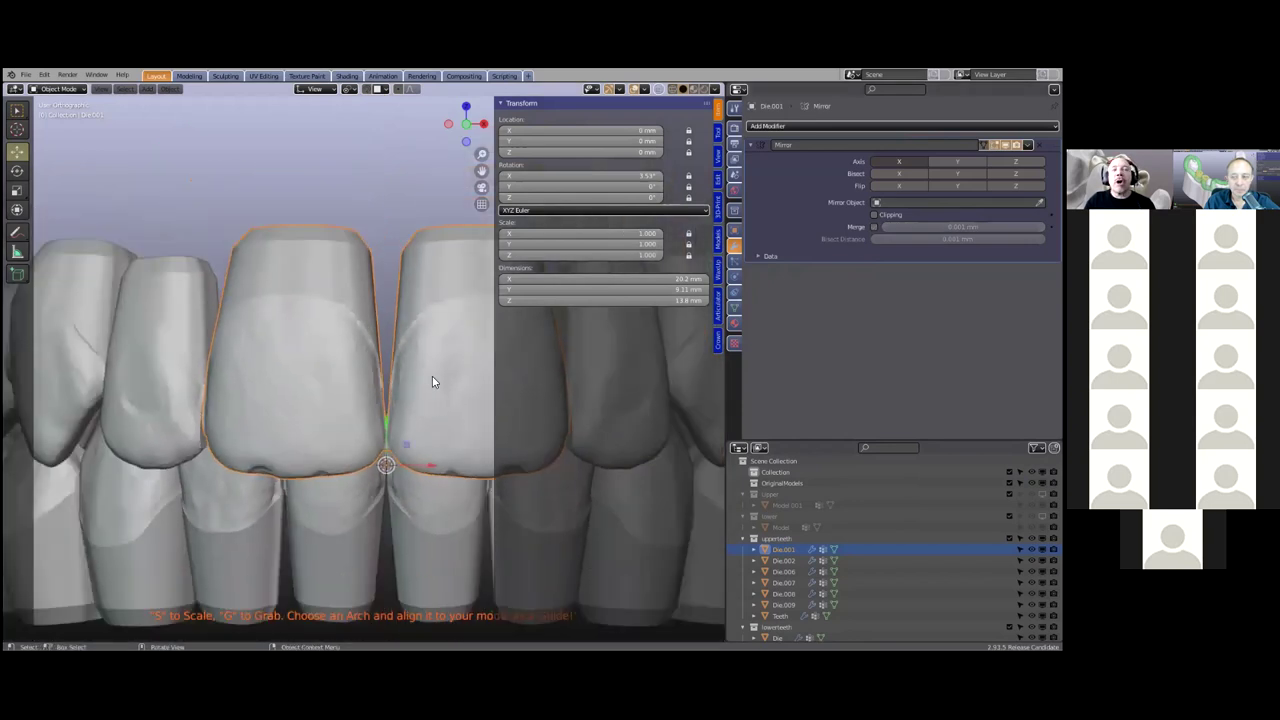
{"action": "scroll", "coordinate": [432, 381], "scroll_direction": "down", "scroll_amount": 3}
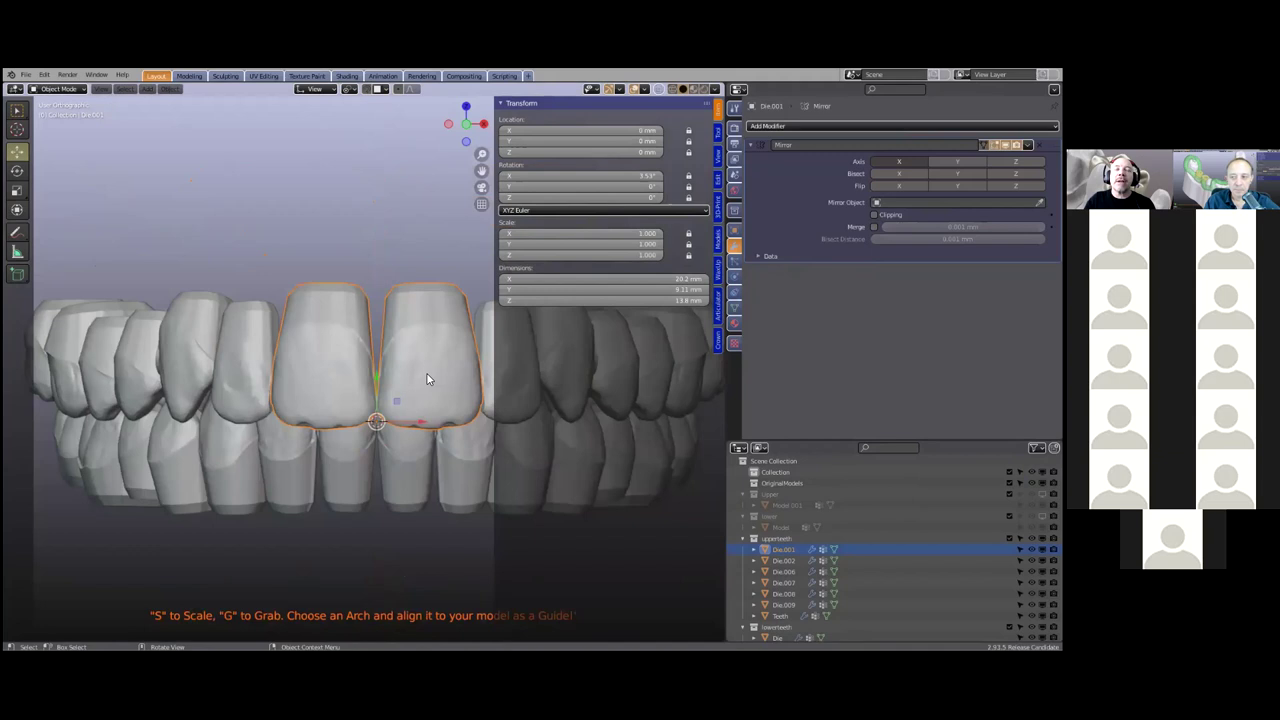
{"action": "scroll", "coordinate": [428, 371], "scroll_direction": "down", "scroll_amount": 3}
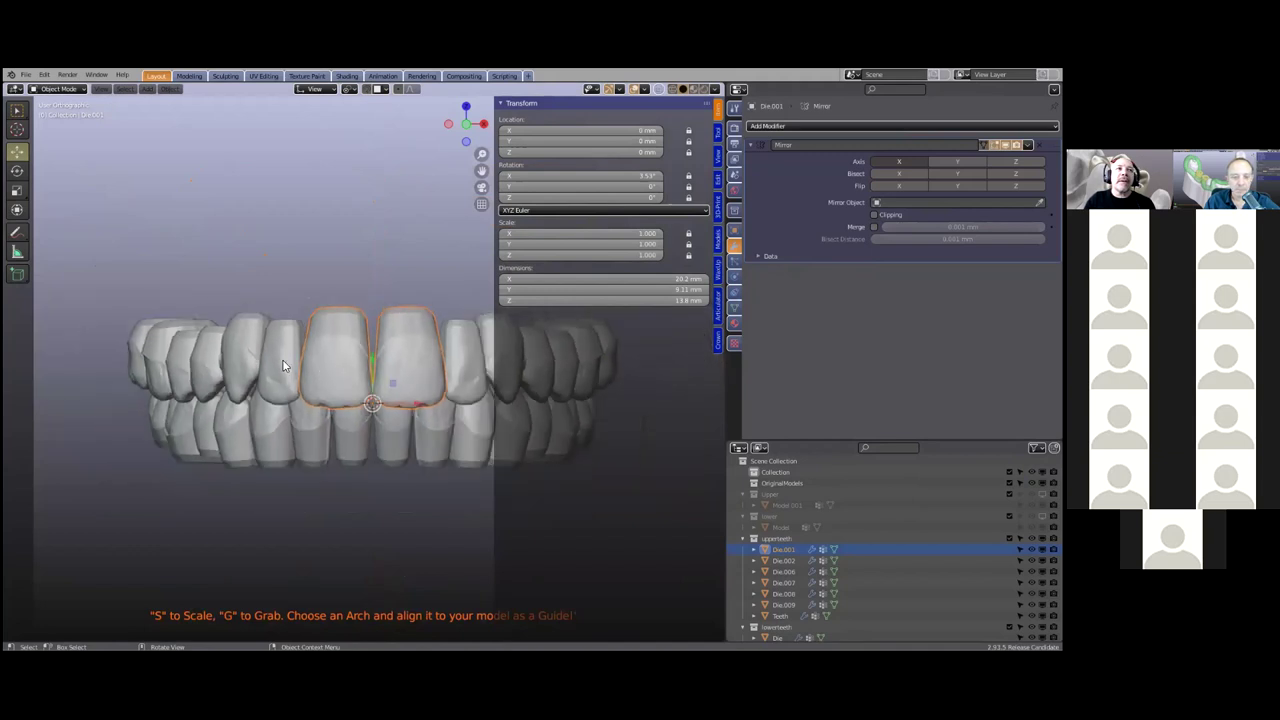
Select the upper lateral incisors (Die.002) and disable Merge in their Mirror modifier
{"action": "left_click", "coordinate": [290, 358]}
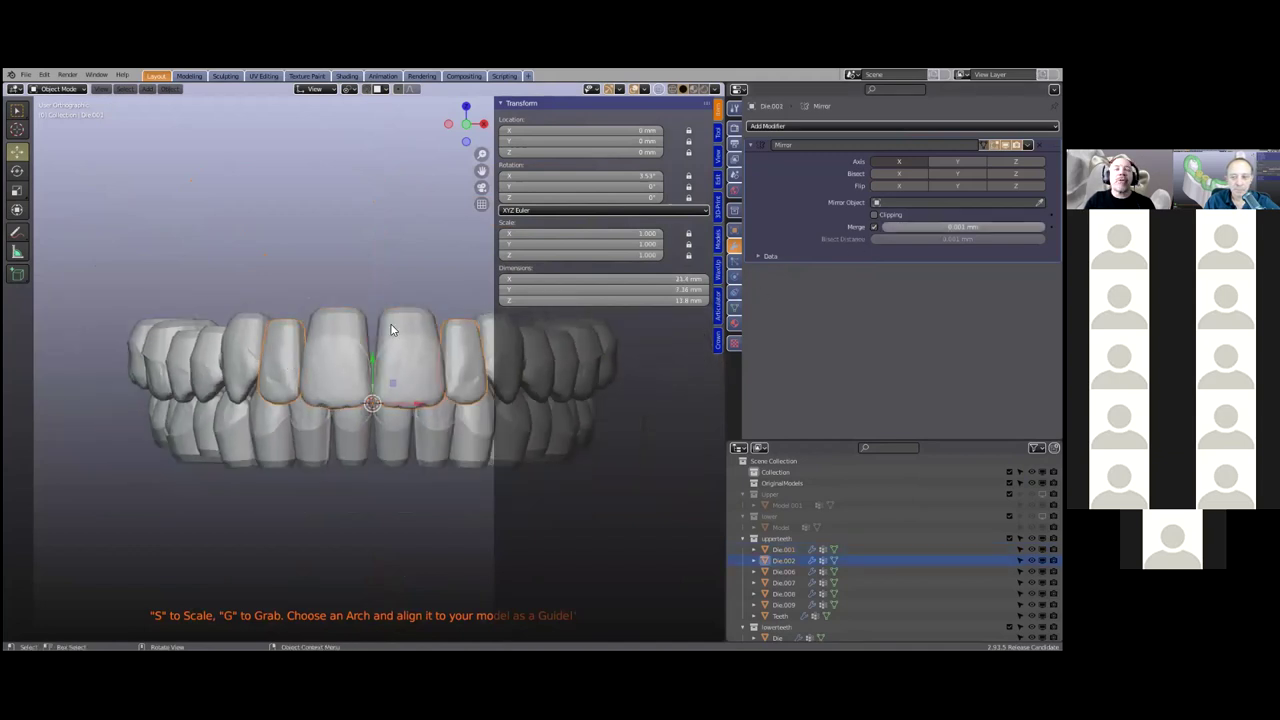
{"action": "scroll", "coordinate": [332, 408], "scroll_direction": "up", "scroll_amount": 2}
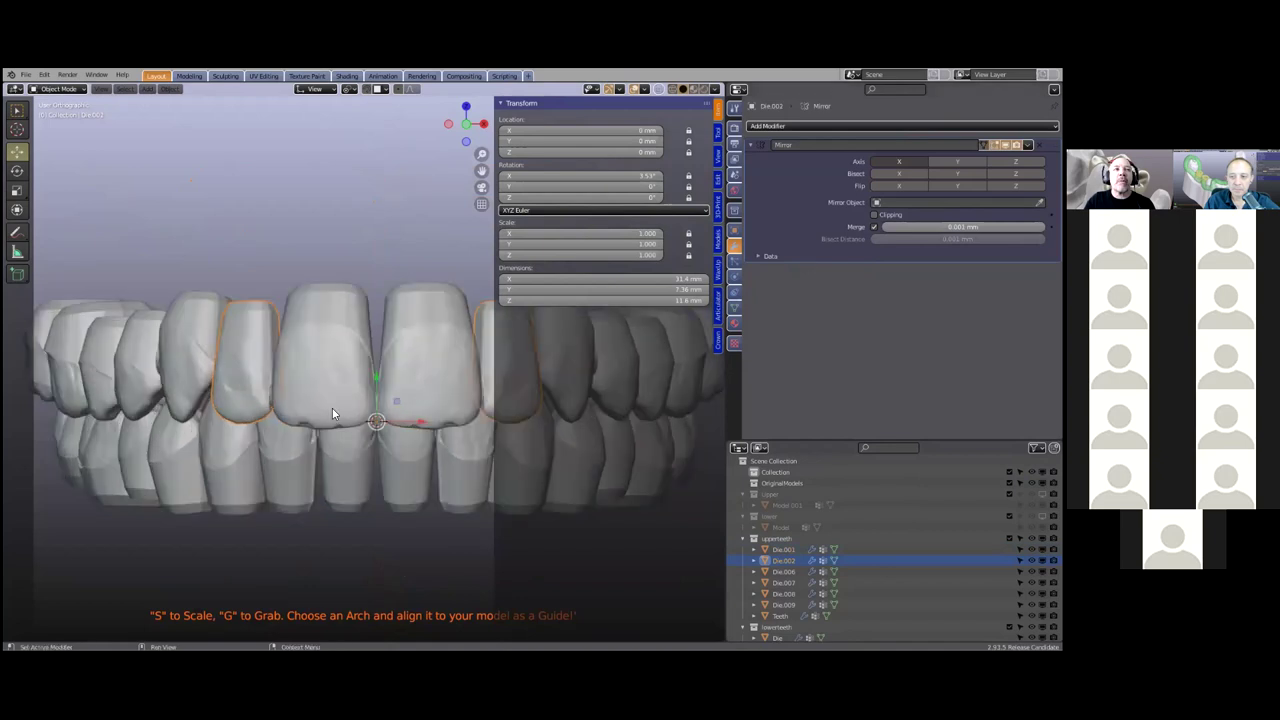
{"action": "scroll", "coordinate": [508, 355], "scroll_direction": "down", "scroll_amount": 2}
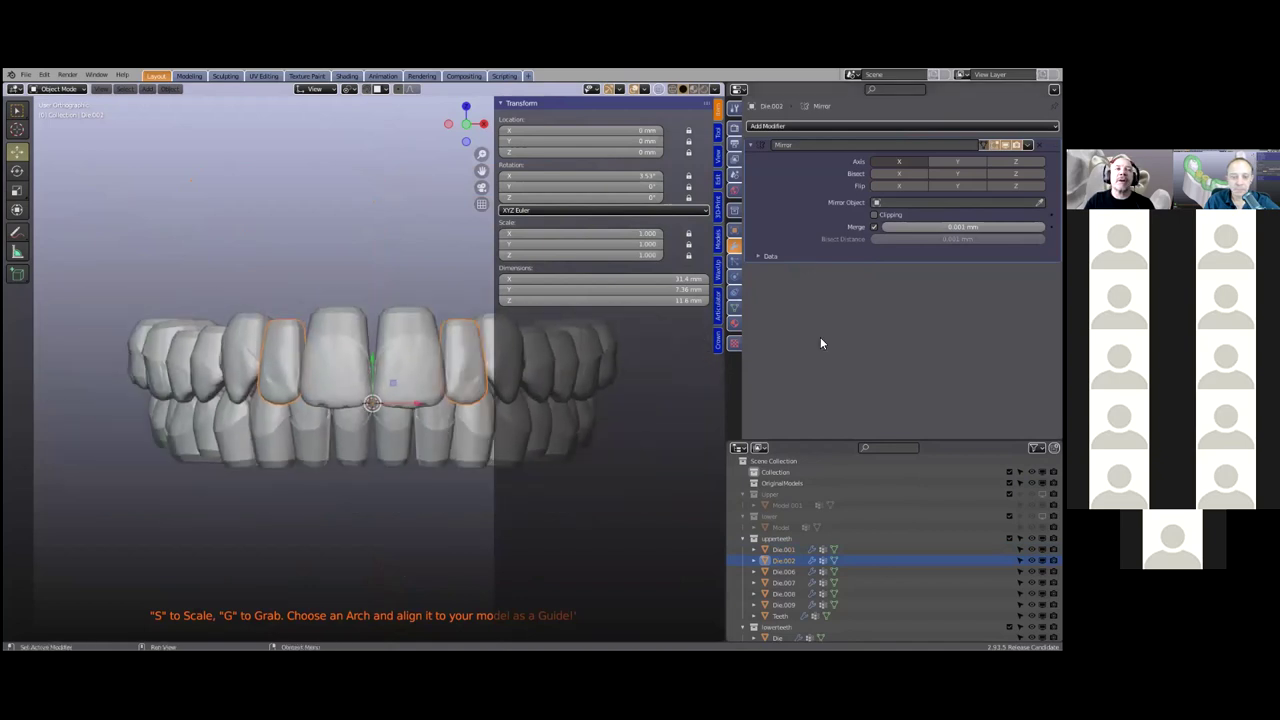
{"action": "scroll", "coordinate": [419, 402], "scroll_direction": "down", "scroll_amount": 1}
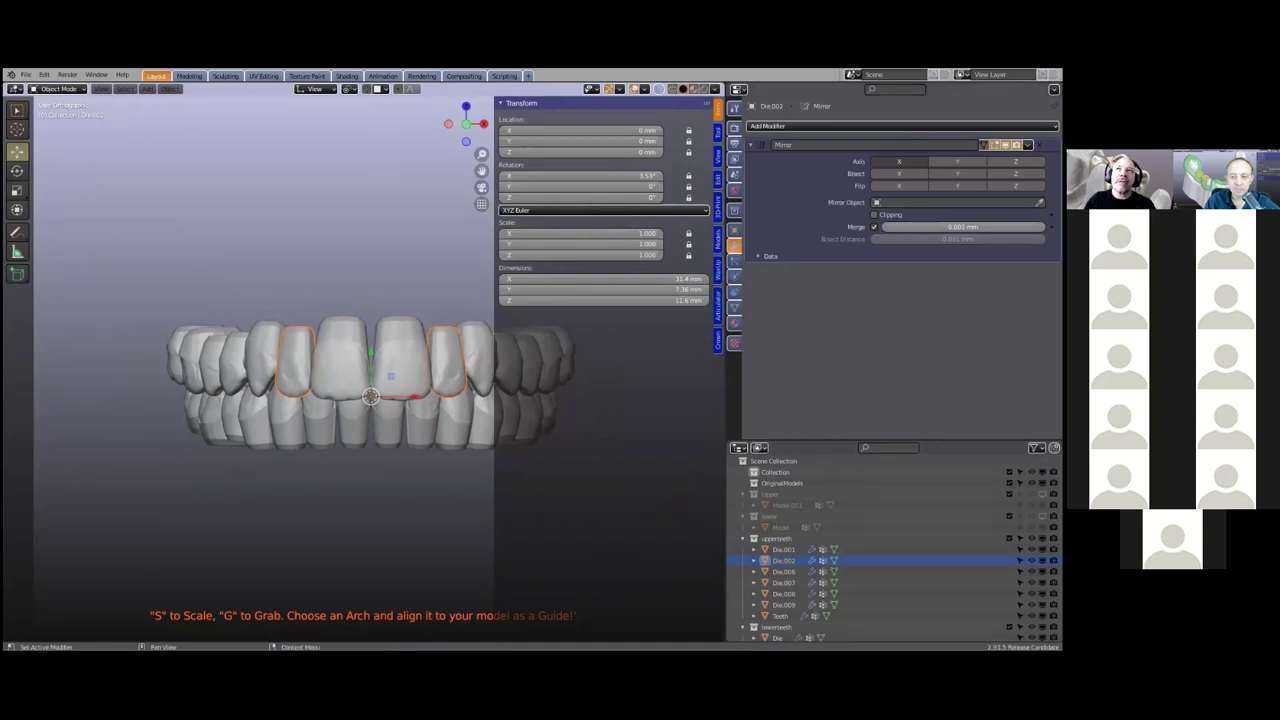
{"action": "left_click", "coordinate": [873, 227]}
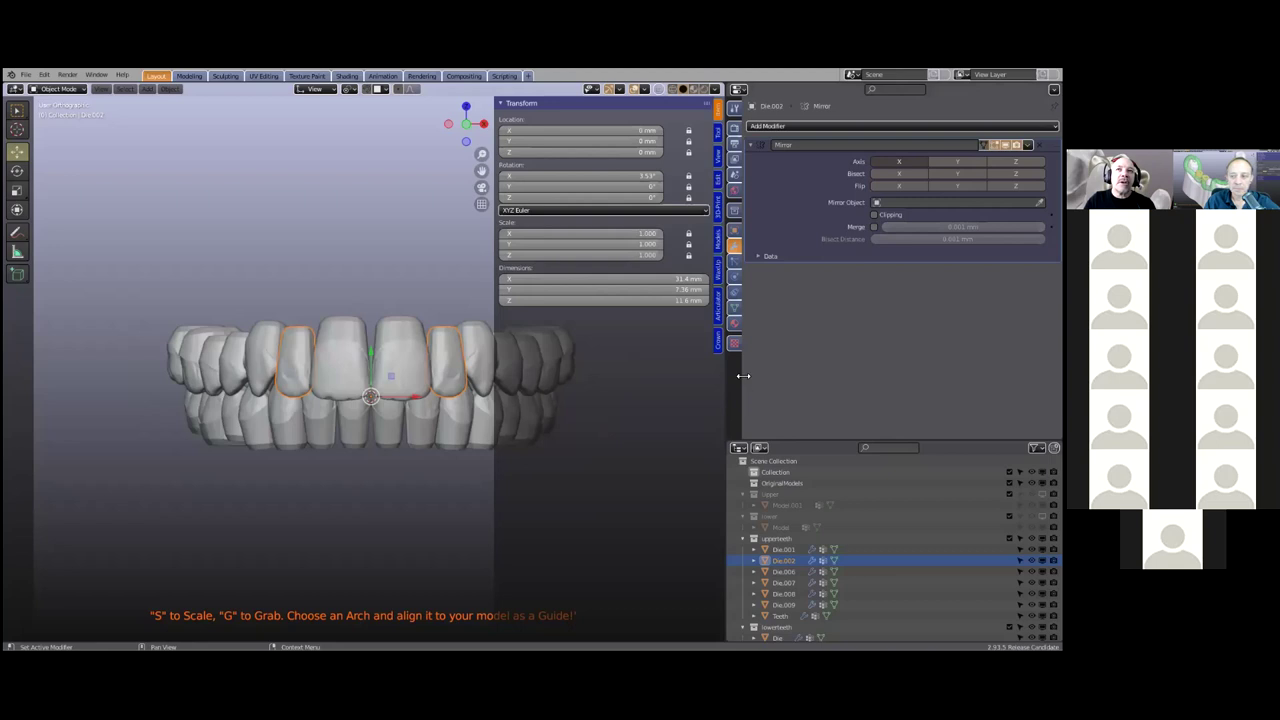
Check the Mirror modifiers of several upper teeth and convert all upper and lower teeth to meshes
{"action": "left_click", "coordinate": [348, 341]}
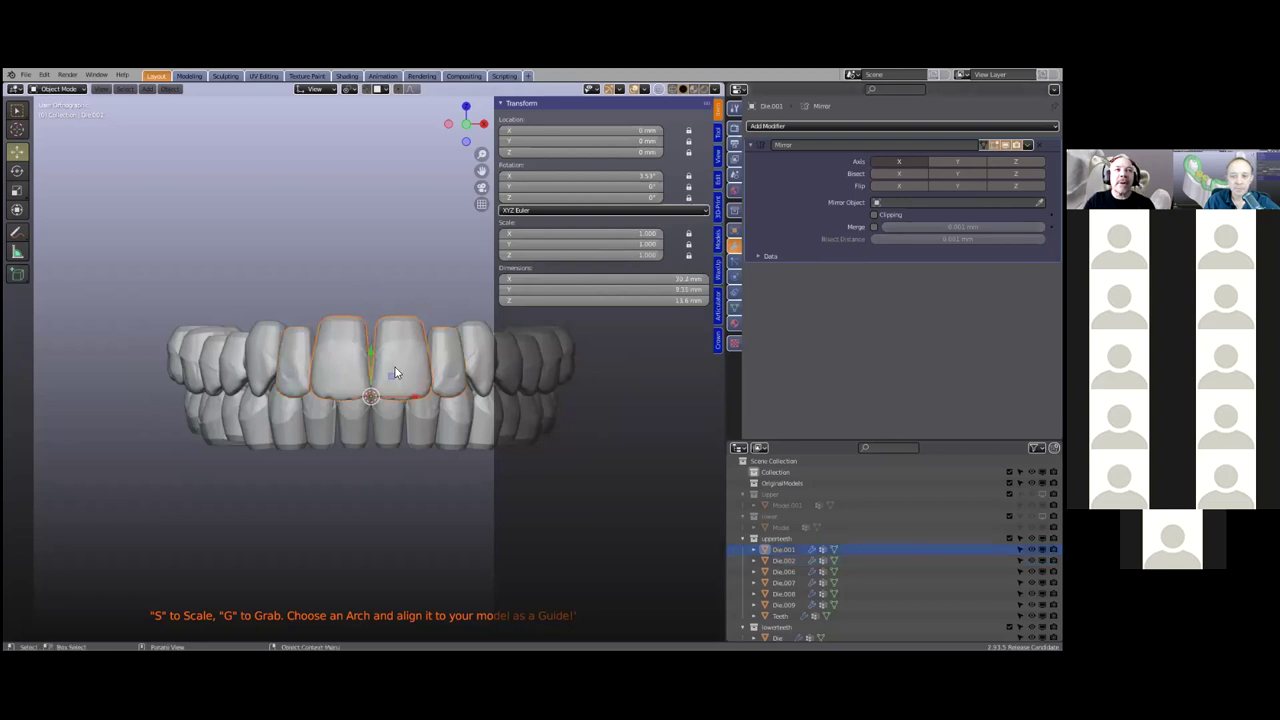
{"action": "left_click", "coordinate": [366, 390]}
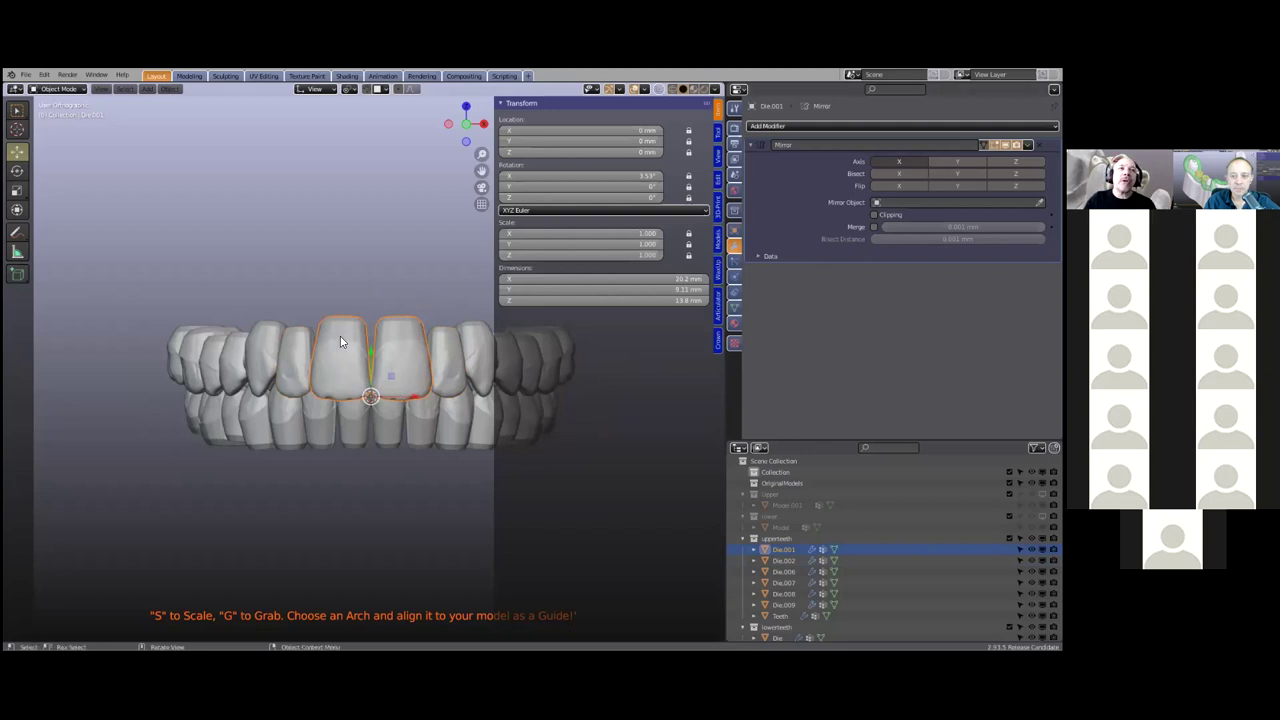
{"action": "left_click", "coordinate": [276, 335]}
{"action": "left_click", "coordinate": [228, 352]}
{"action": "scroll", "coordinate": [256, 346], "scroll_direction": "down", "scroll_amount": 1}
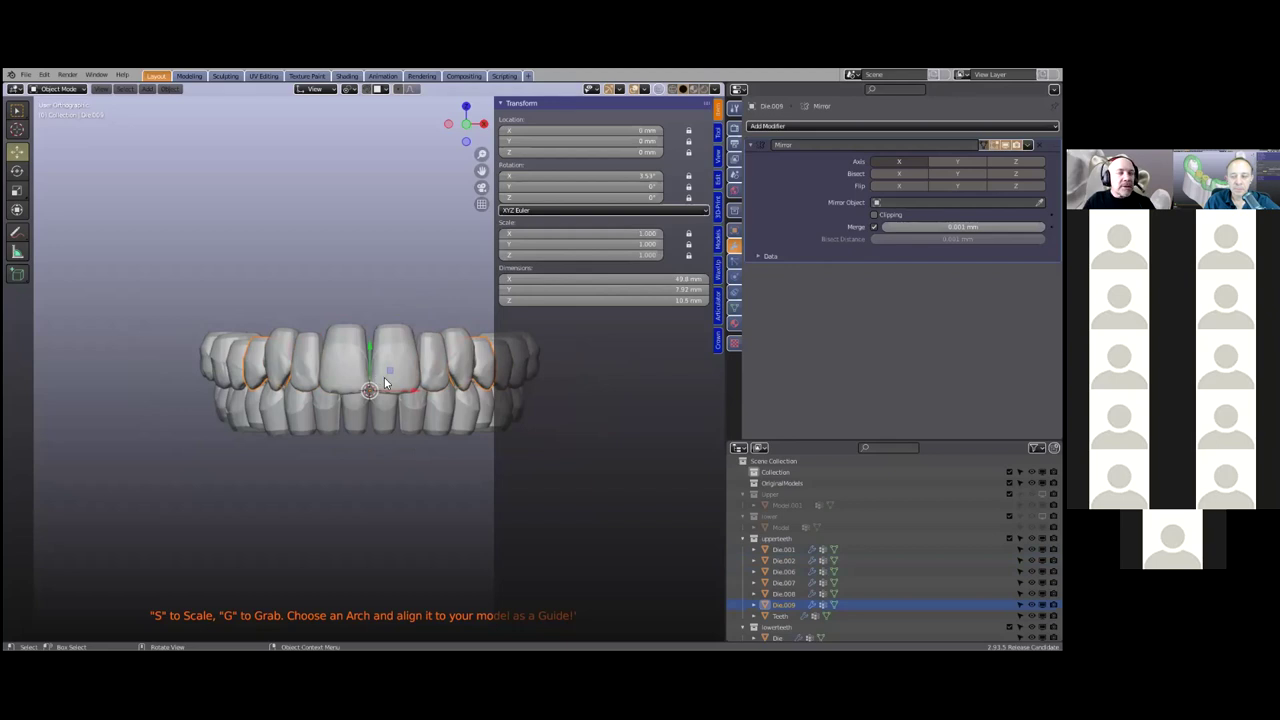
{"action": "middle_click_drag", "start_coordinate": [391, 351], "coordinate": [329, 359], "text": "shift"}
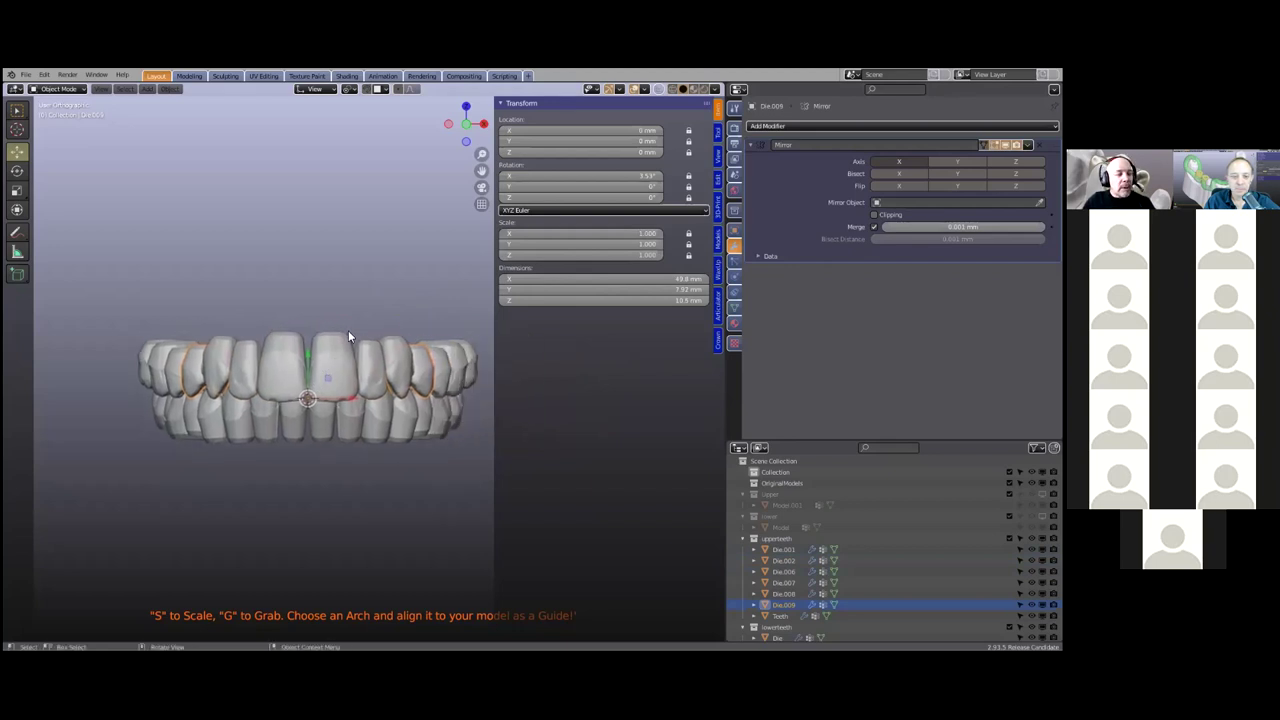
{"action": "key", "text": "a"}
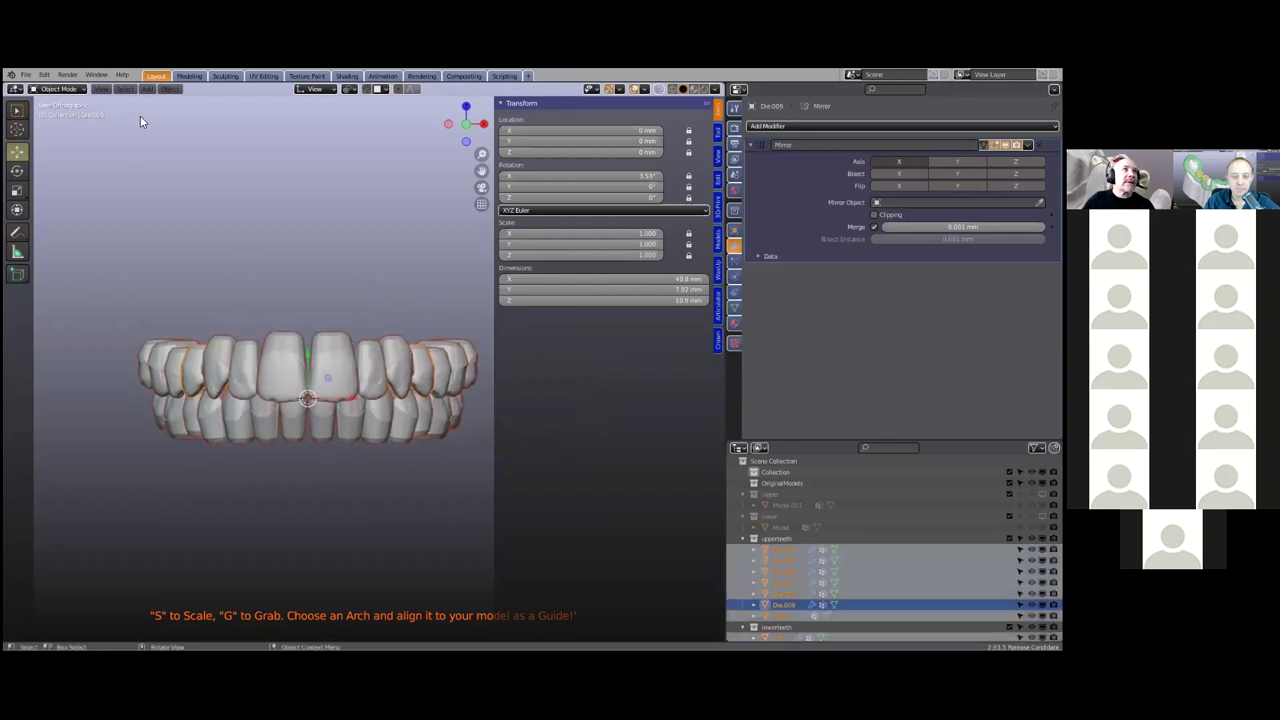
{"action": "left_click", "coordinate": [169, 90]}
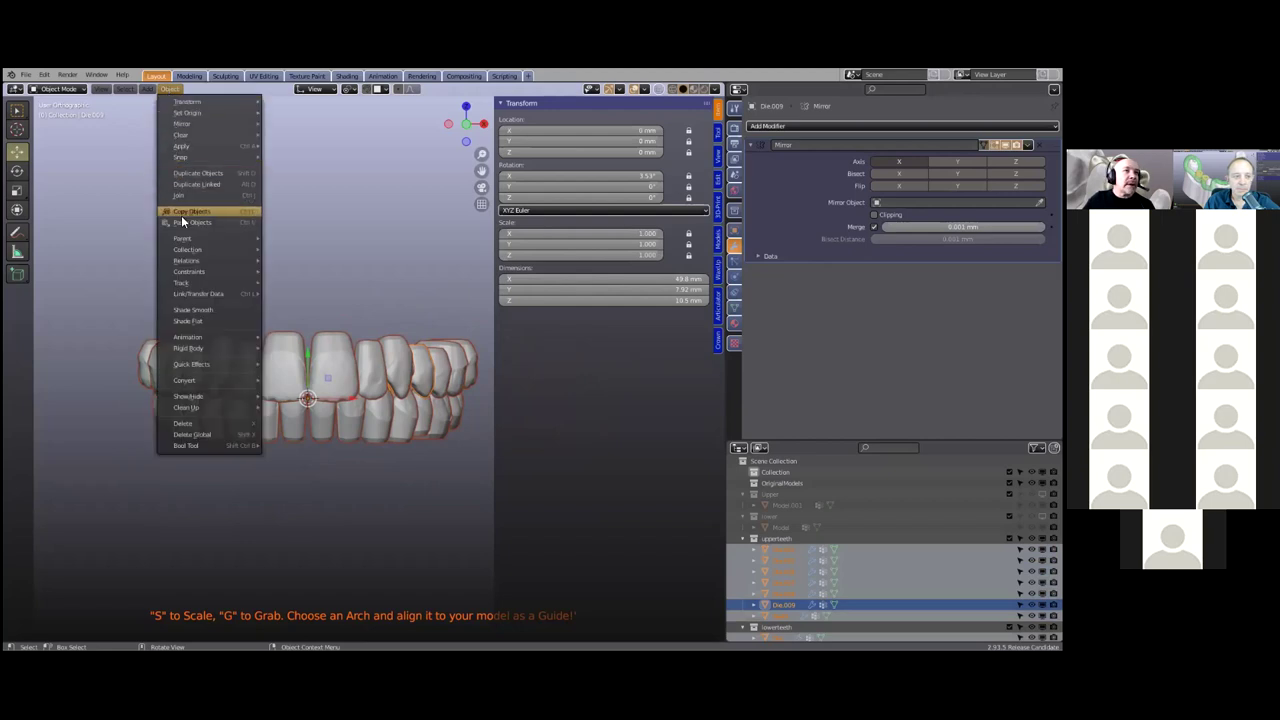
{"action": "mouse_move", "coordinate": [196, 382]}
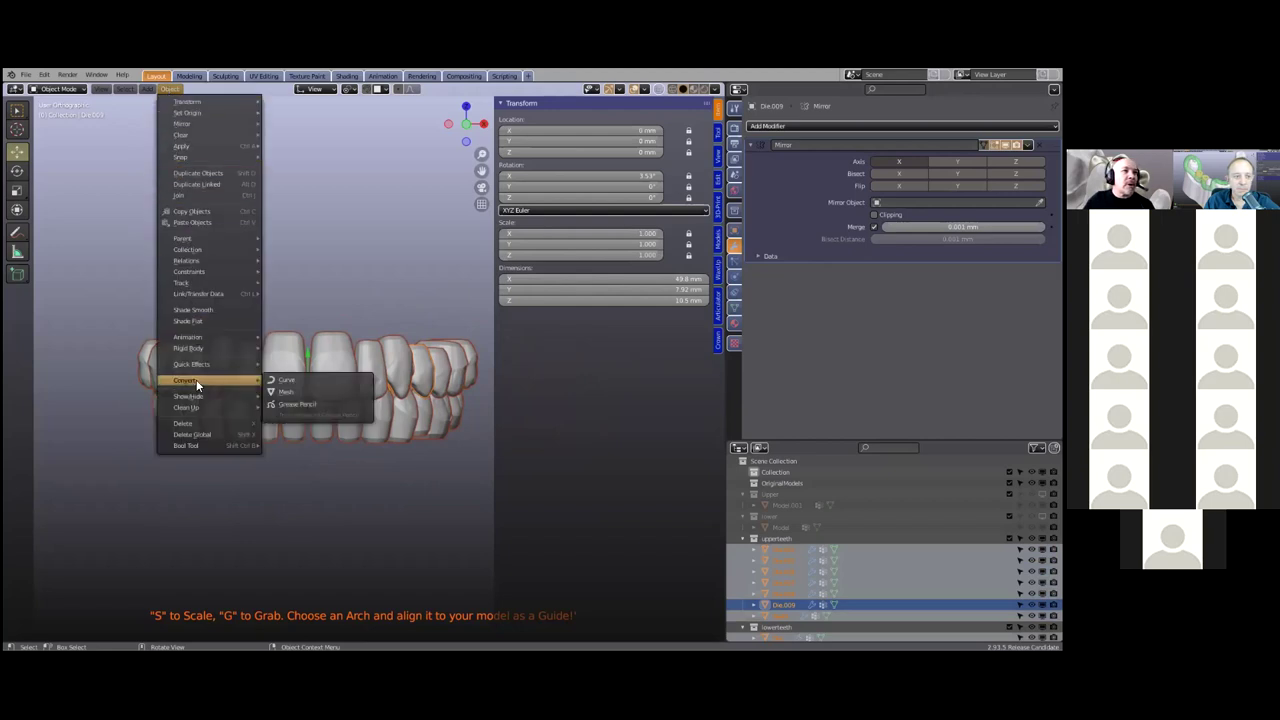
{"action": "left_click", "coordinate": [289, 397]}
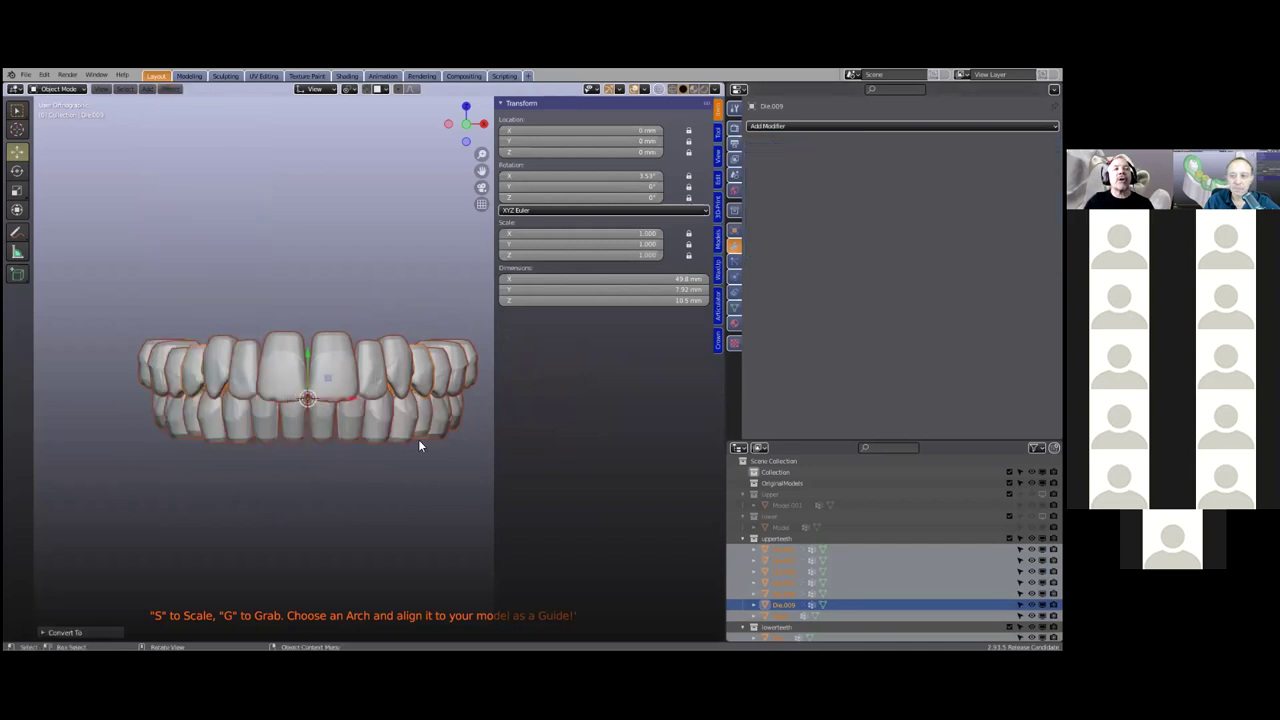
Widen the 3D viewport and examine the converted upper teeth pair by pair, from the central incisors back to the premolars
{"action": "scroll", "coordinate": [373, 407], "scroll_direction": "up", "scroll_amount": 1}
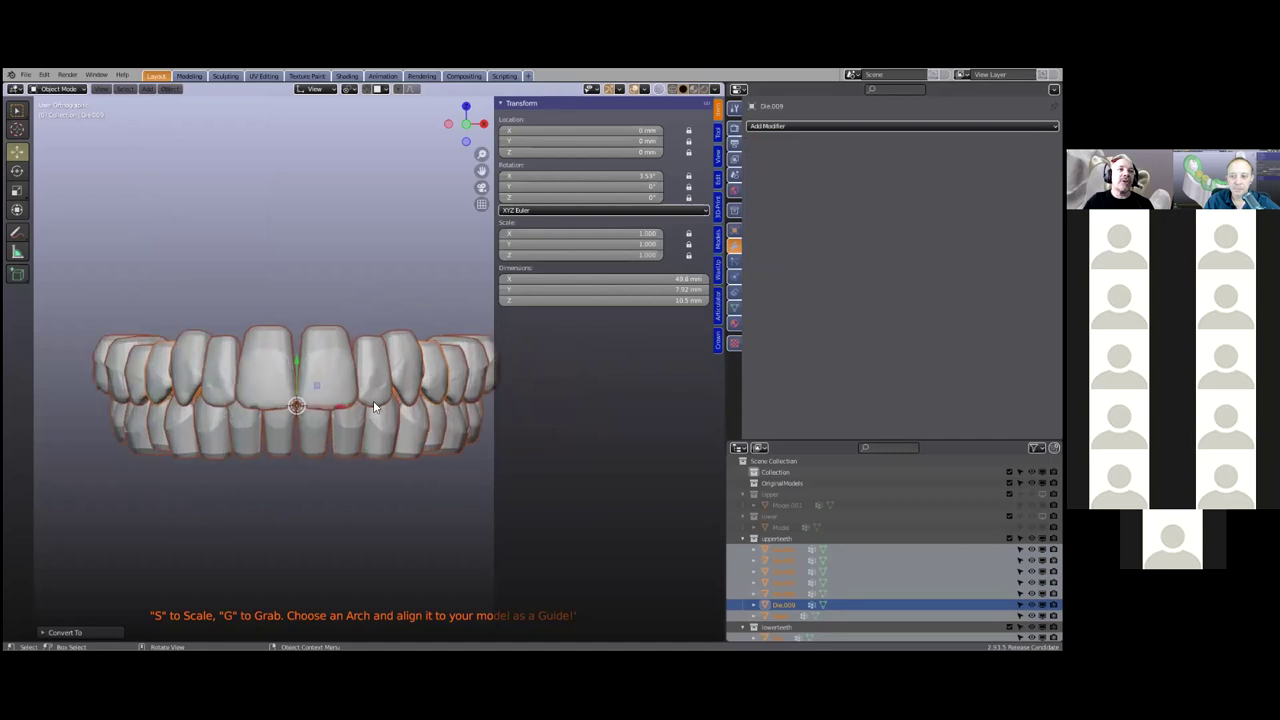
{"action": "scroll", "coordinate": [373, 407], "scroll_direction": "up", "scroll_amount": 1}
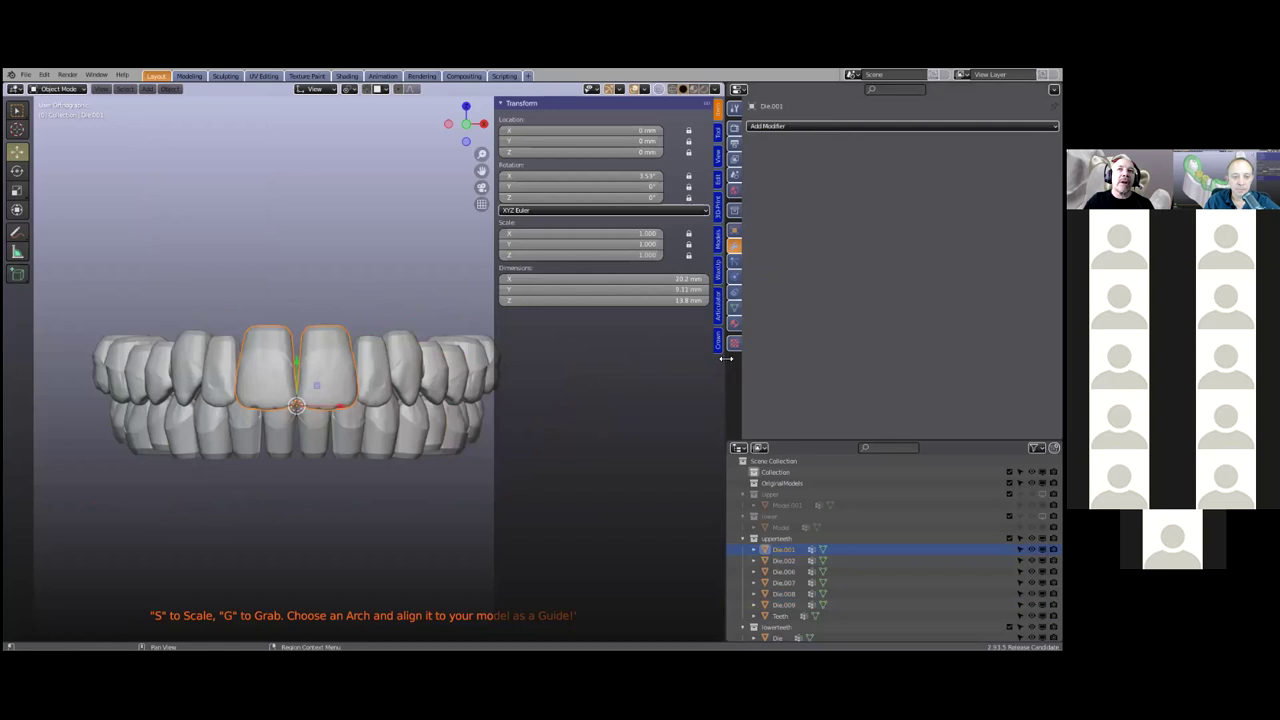
{"action": "left_click_drag", "start_coordinate": [726, 358], "coordinate": [838, 358]}
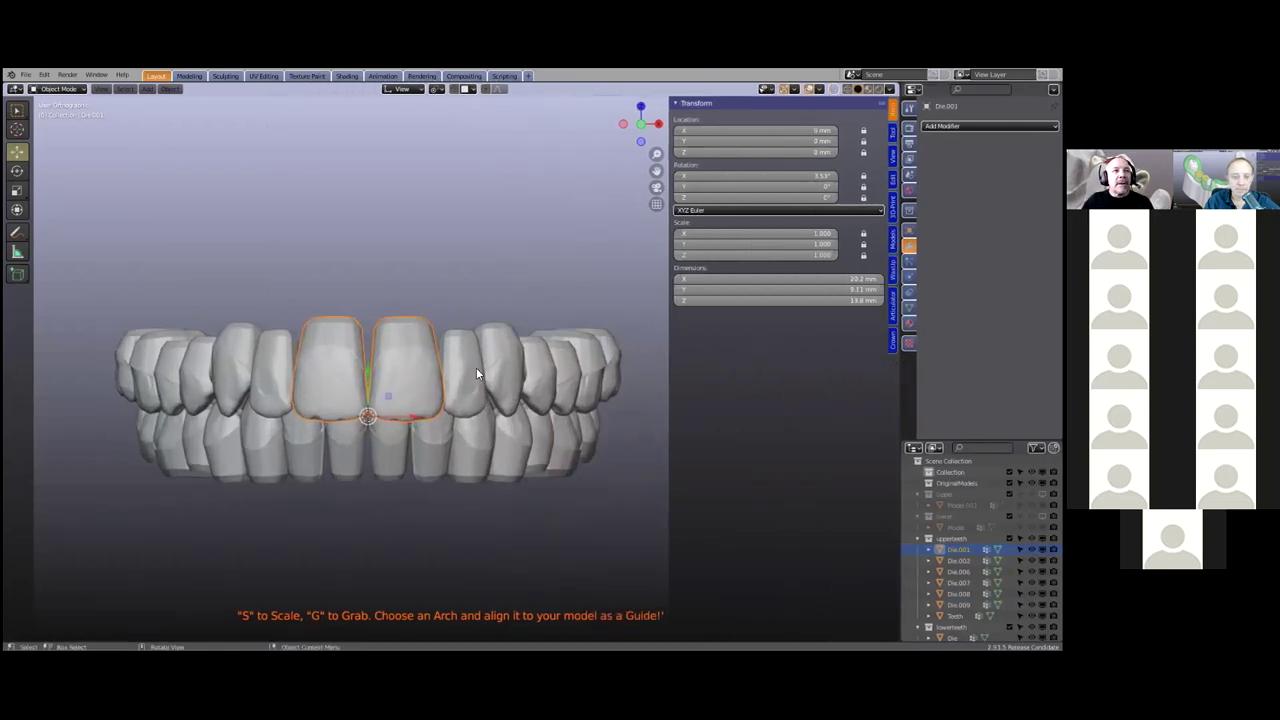
{"action": "left_click", "coordinate": [476, 367]}
{"action": "scroll", "coordinate": [148, 333], "scroll_direction": "up", "scroll_amount": 3}
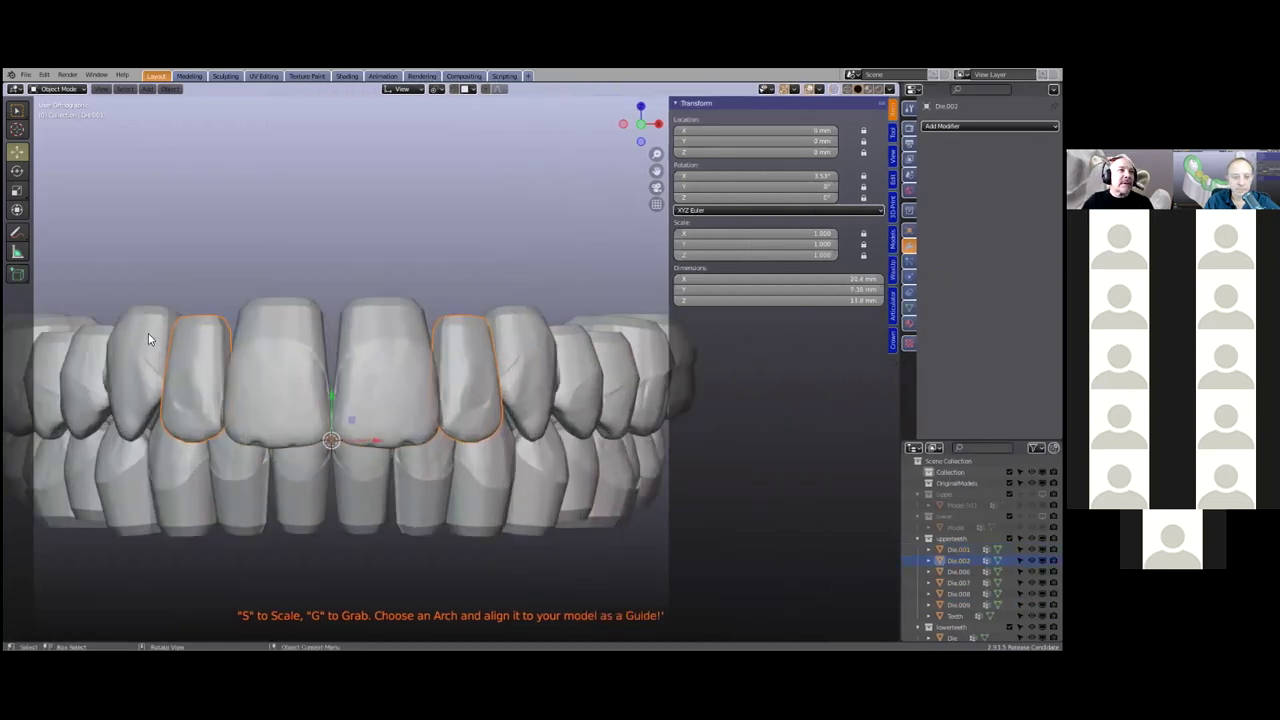
{"action": "scroll", "coordinate": [189, 367], "scroll_direction": "down", "scroll_amount": 3}
{"action": "left_click", "coordinate": [189, 367]}
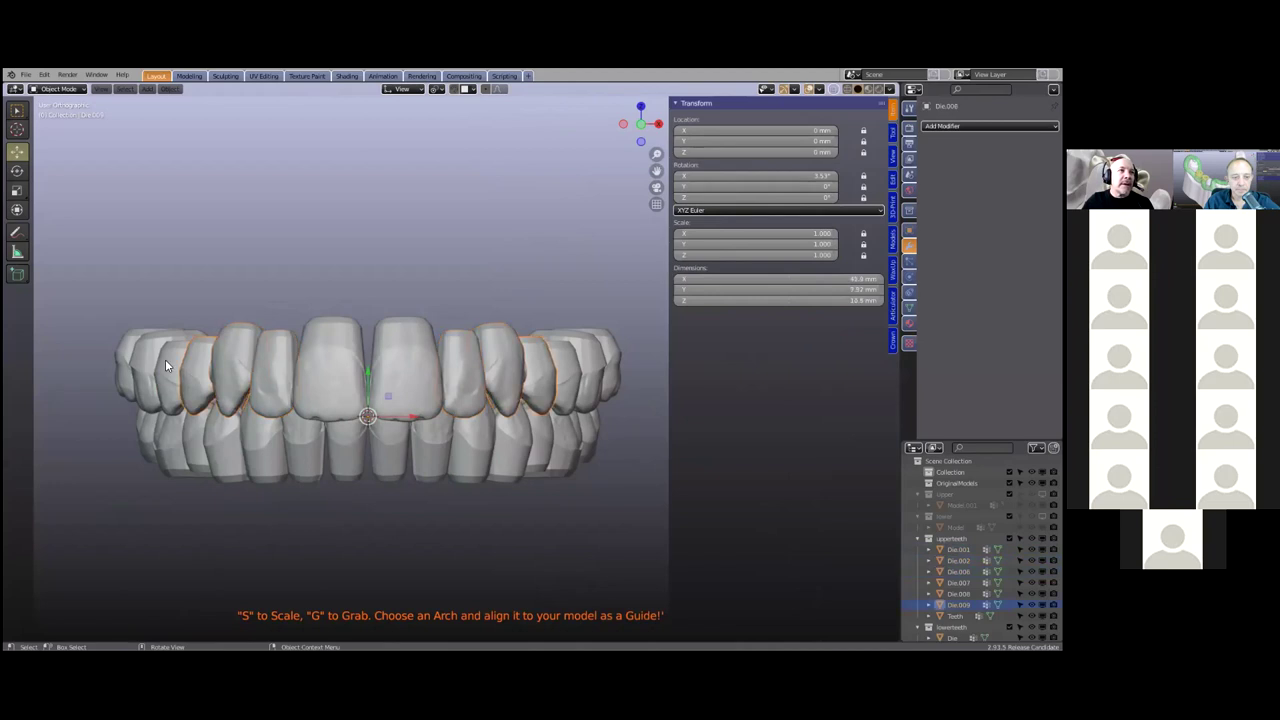
{"action": "scroll", "coordinate": [258, 344], "scroll_direction": "down", "scroll_amount": 3}
{"action": "left_click", "coordinate": [414, 318]}
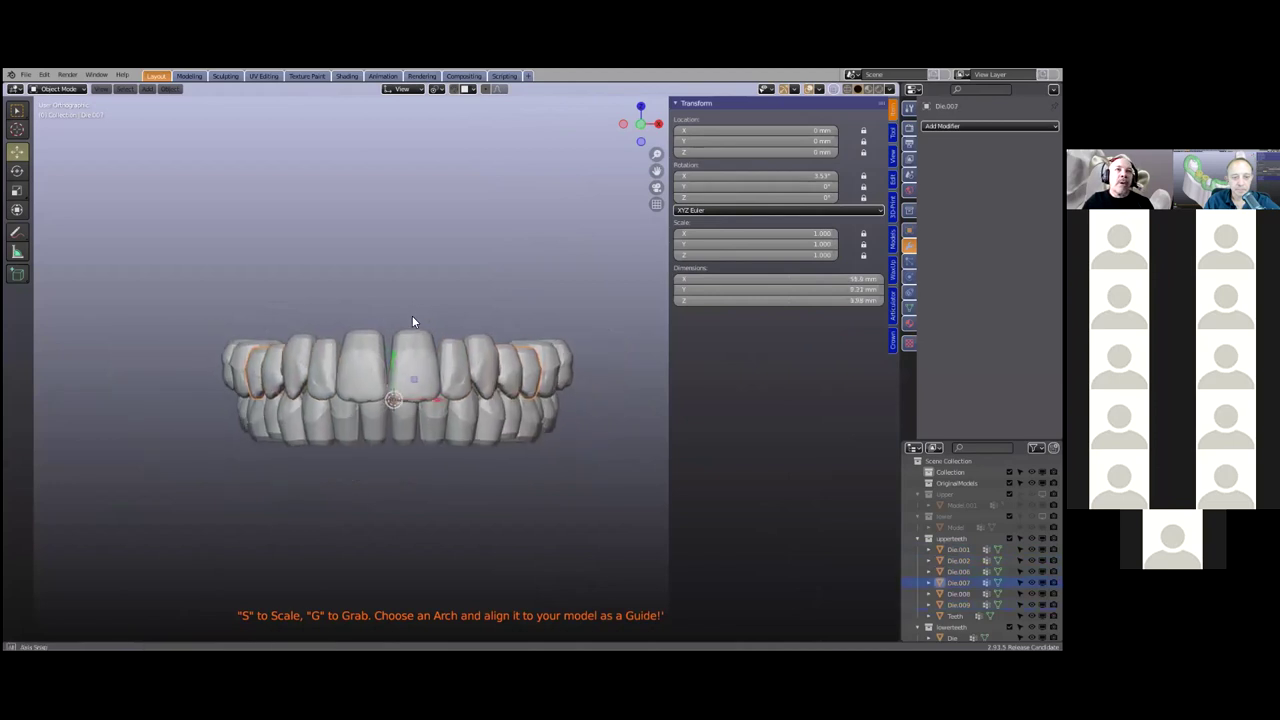
Join all upper and lower teeth into one object and separate them again into individual tooth objects
{"action": "key", "text": "a"}
{"action": "scroll", "coordinate": [424, 316], "scroll_direction": "down", "scroll_amount": 2}
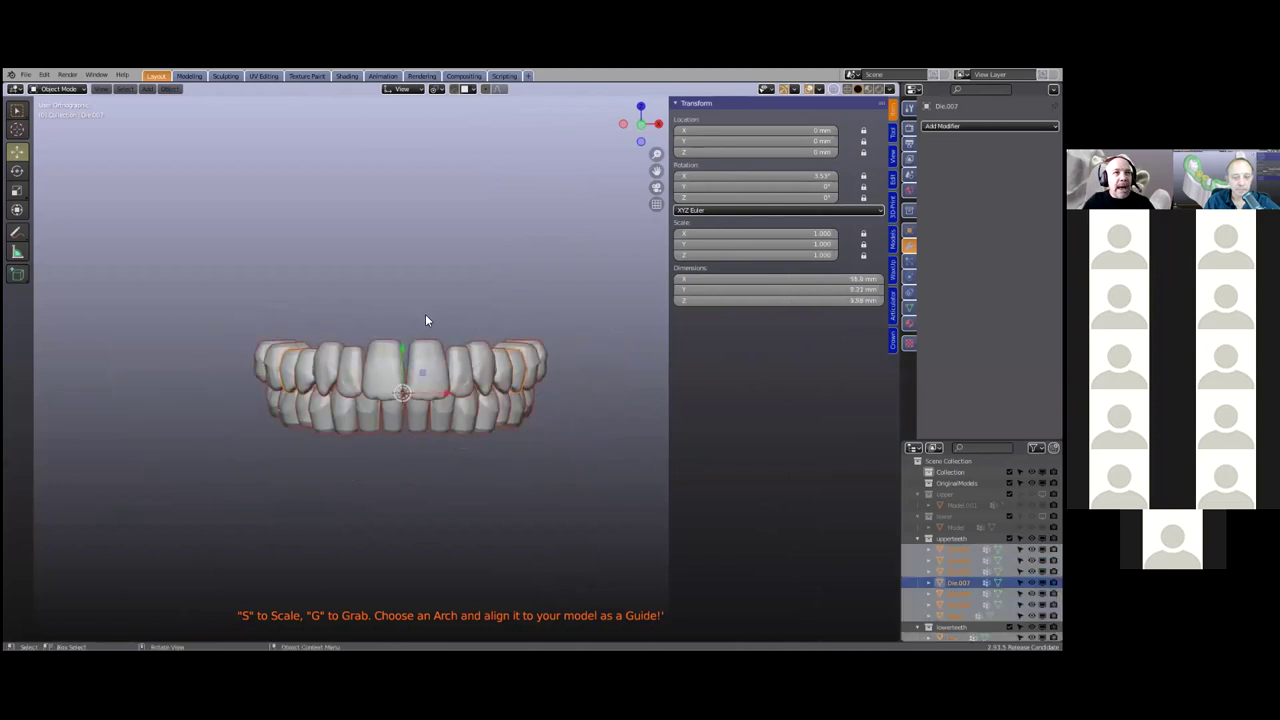
{"action": "middle_click_drag", "start_coordinate": [497, 335], "coordinate": [486, 316], "text": "shift"}
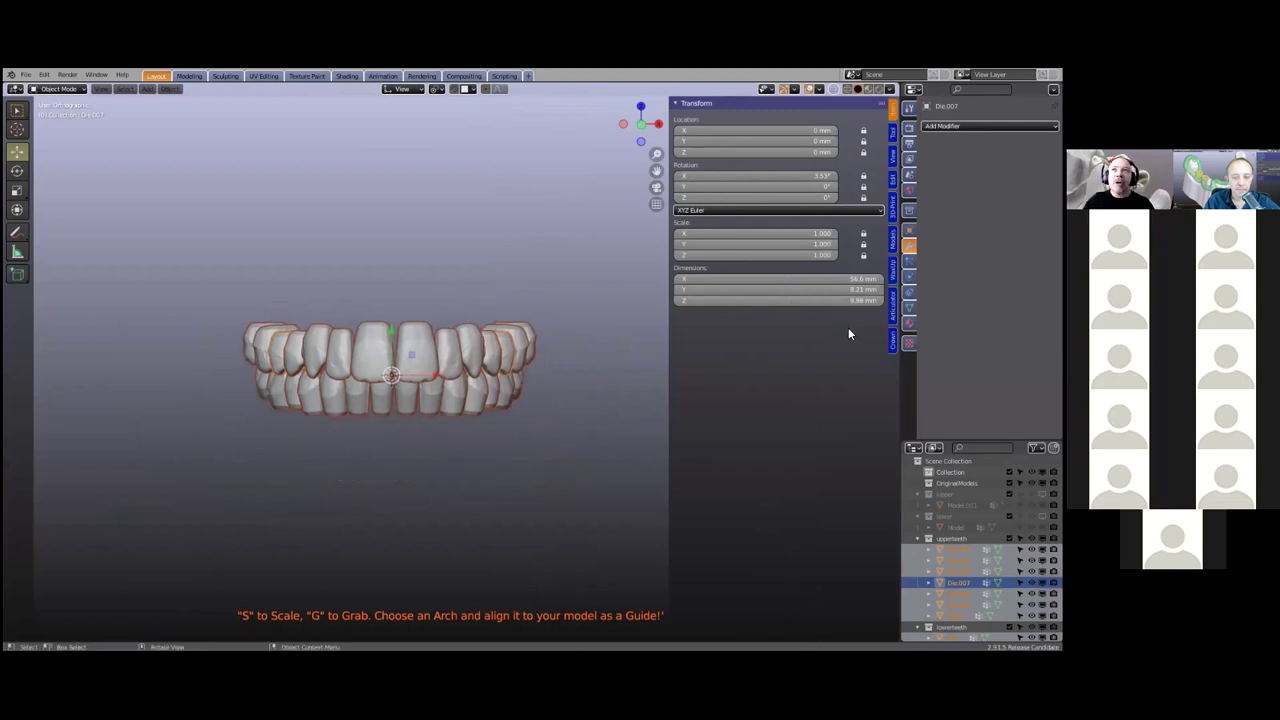
{"action": "left_click", "coordinate": [893, 240]}
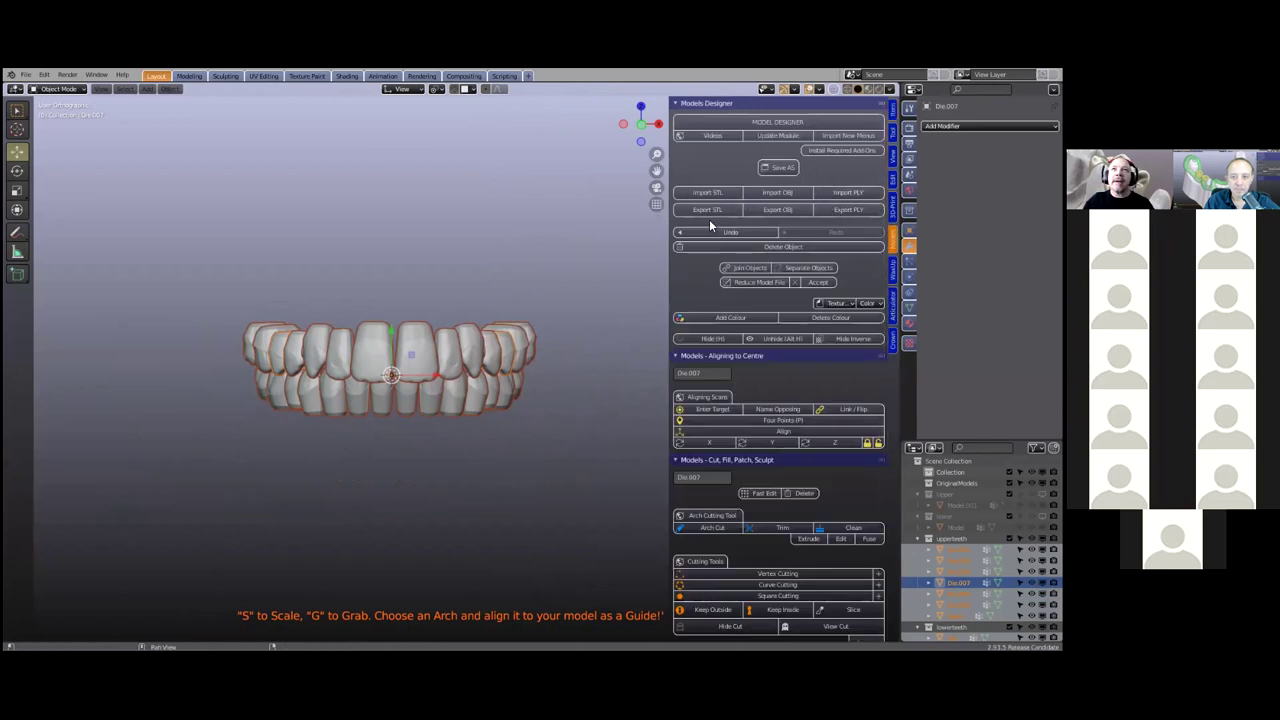
{"action": "left_click", "coordinate": [745, 267]}
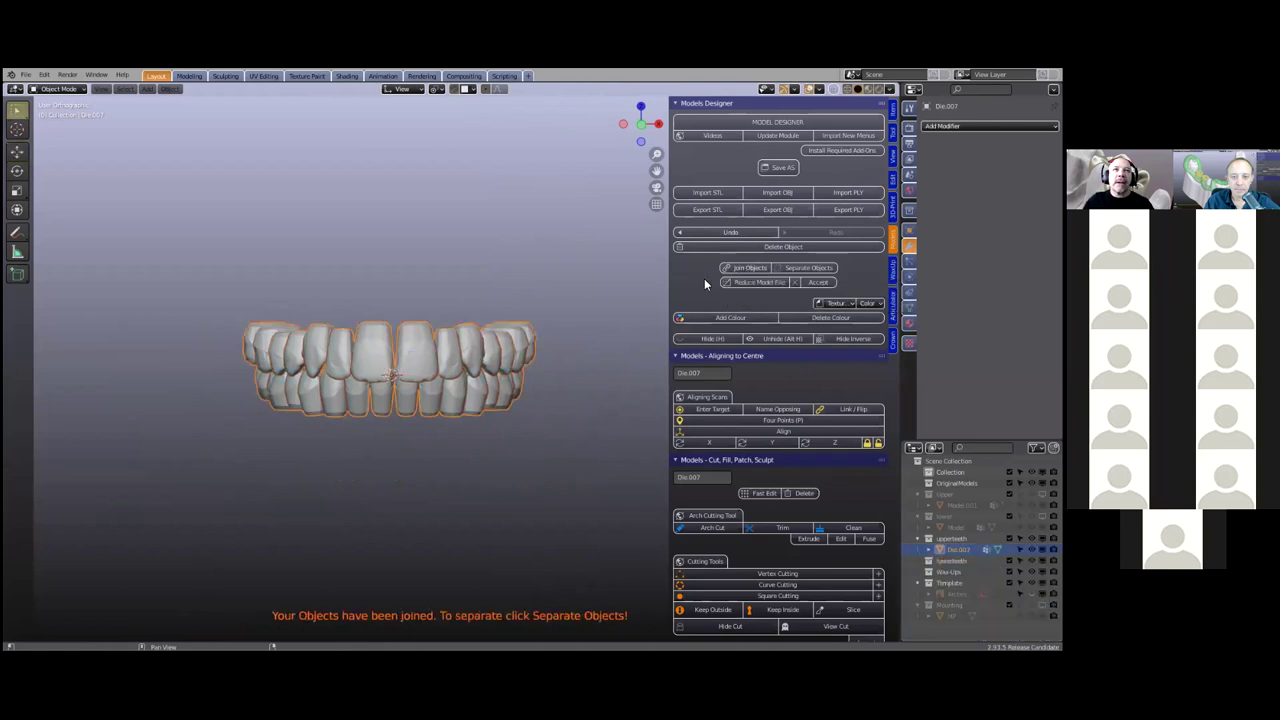
{"action": "left_click", "coordinate": [800, 268]}
Select all upper and lower teeth on one side of the midline and delete them, keeping only the other half
{"action": "left_click", "coordinate": [440, 360]}
{"action": "left_click", "coordinate": [472, 356]}
{"action": "key", "text": "b"}
{"action": "left_click_drag", "start_coordinate": [400, 287], "coordinate": [558, 466]}
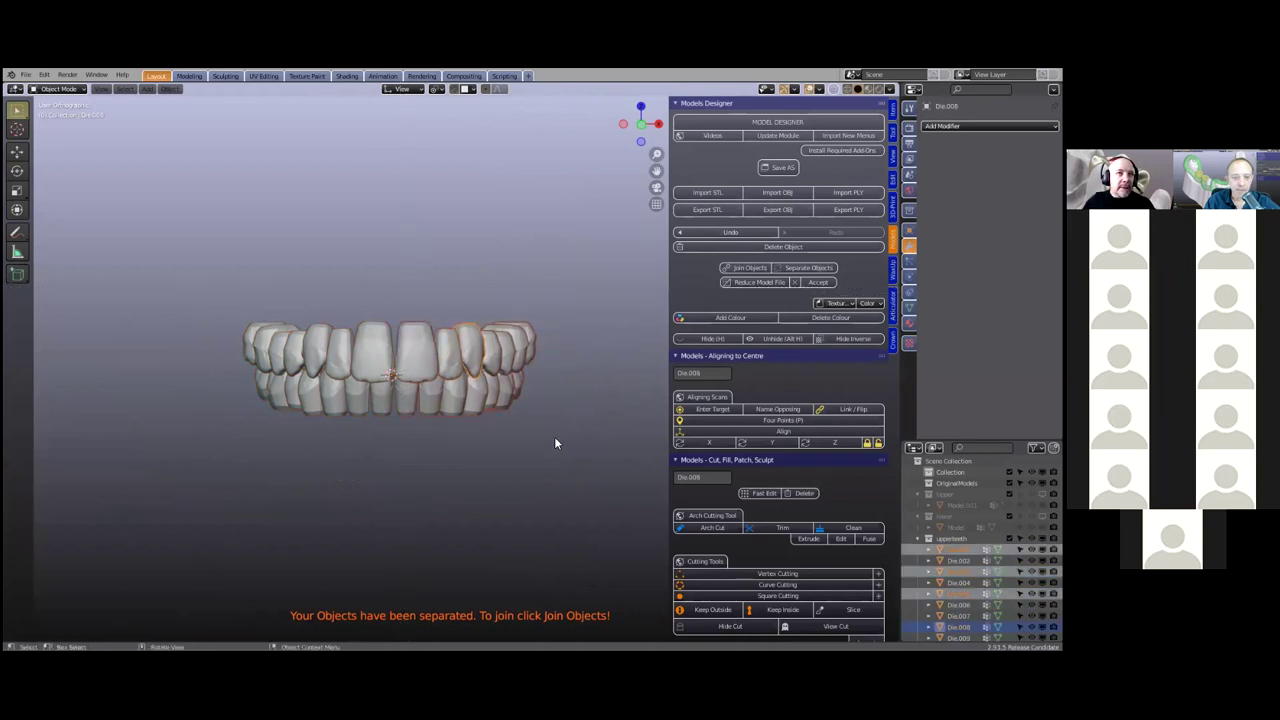
{"action": "key", "text": "x"}
{"action": "left_click", "coordinate": [534, 440]}
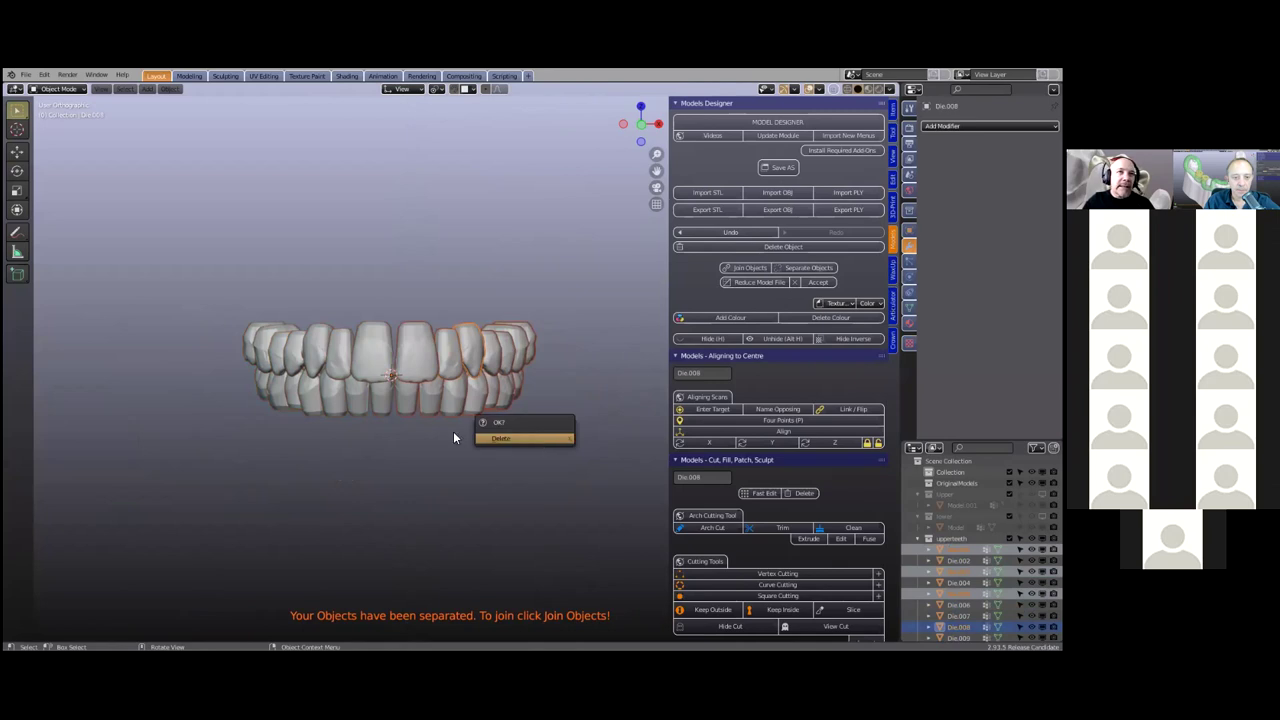
{"action": "middle_click_drag", "start_coordinate": [420, 408], "coordinate": [524, 379]}
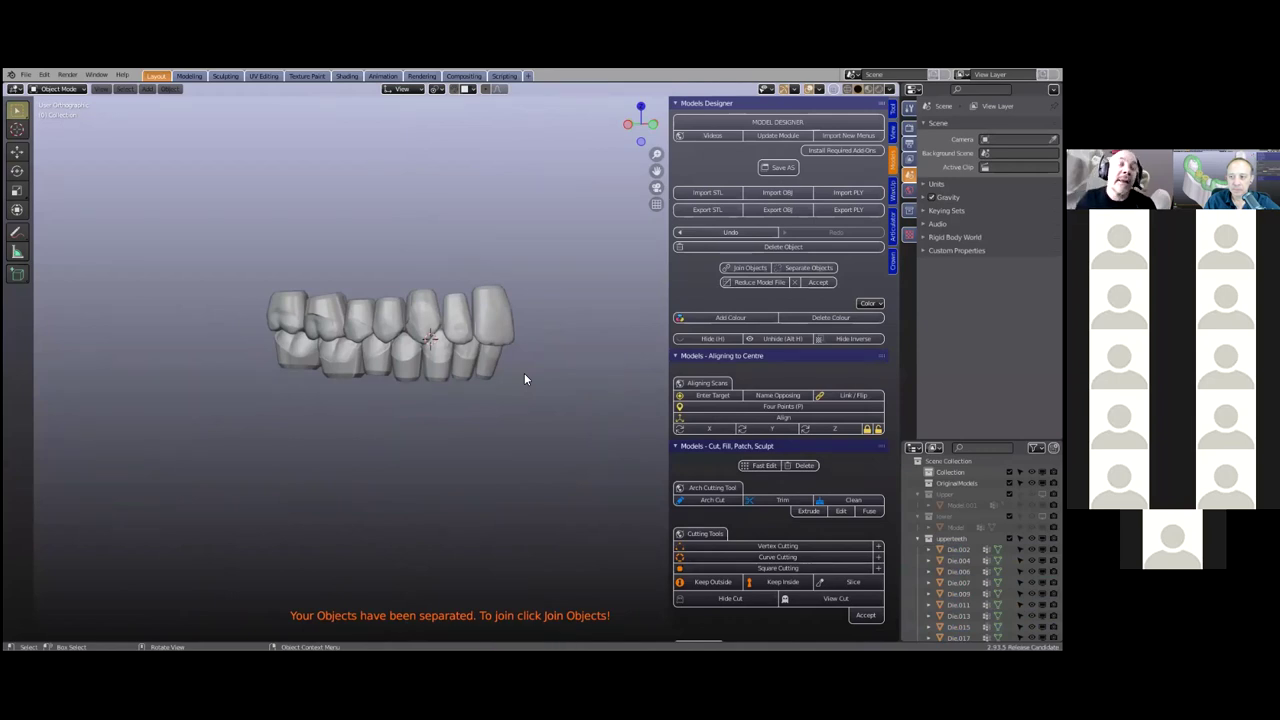
Select the upper central incisor (Die.002) to check that it is an independent object
{"action": "left_click", "coordinate": [493, 331]}
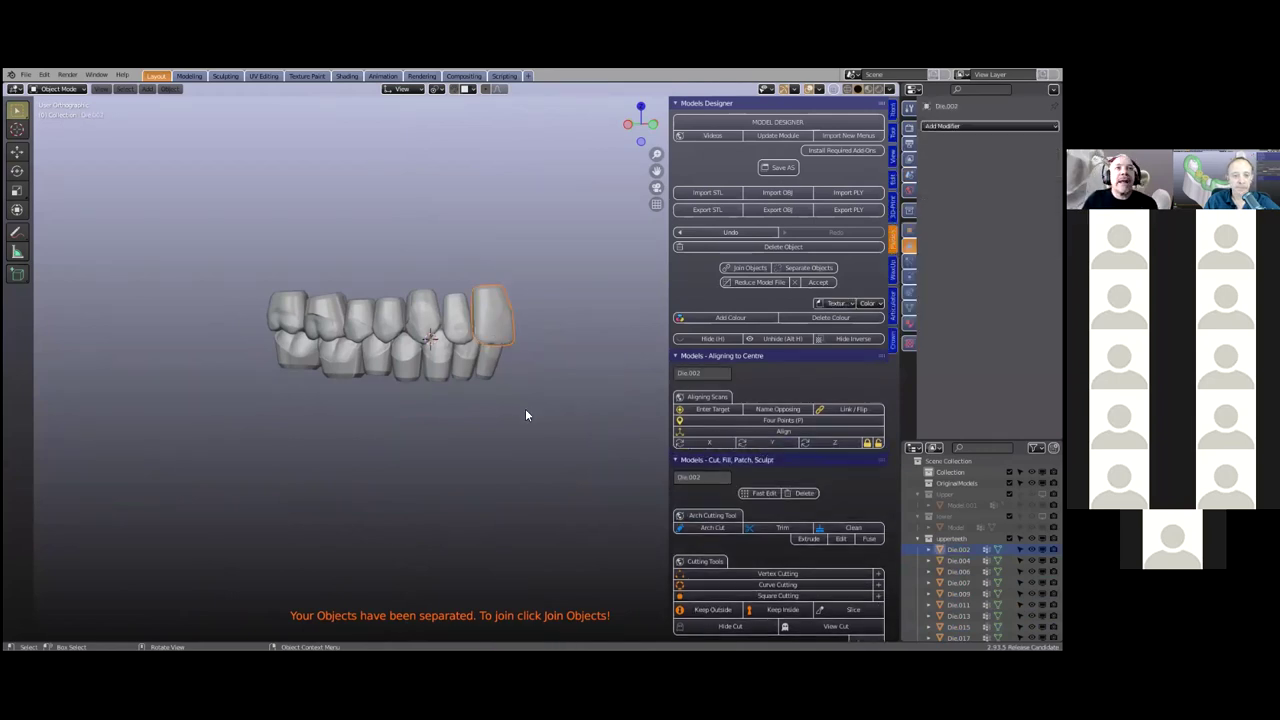
{"action": "scroll", "coordinate": [525, 408], "scroll_direction": "up", "scroll_amount": 2}
{"action": "scroll", "coordinate": [517, 395], "scroll_direction": "up", "scroll_amount": 2}
{"action": "mouse_move", "coordinate": [526, 389]}
{"action": "middle_mouse_down"}
{"action": "mouse_move", "coordinate": [554, 406]}
{"action": "mouse_move", "coordinate": [538, 407]}
{"action": "middle_mouse_up"}
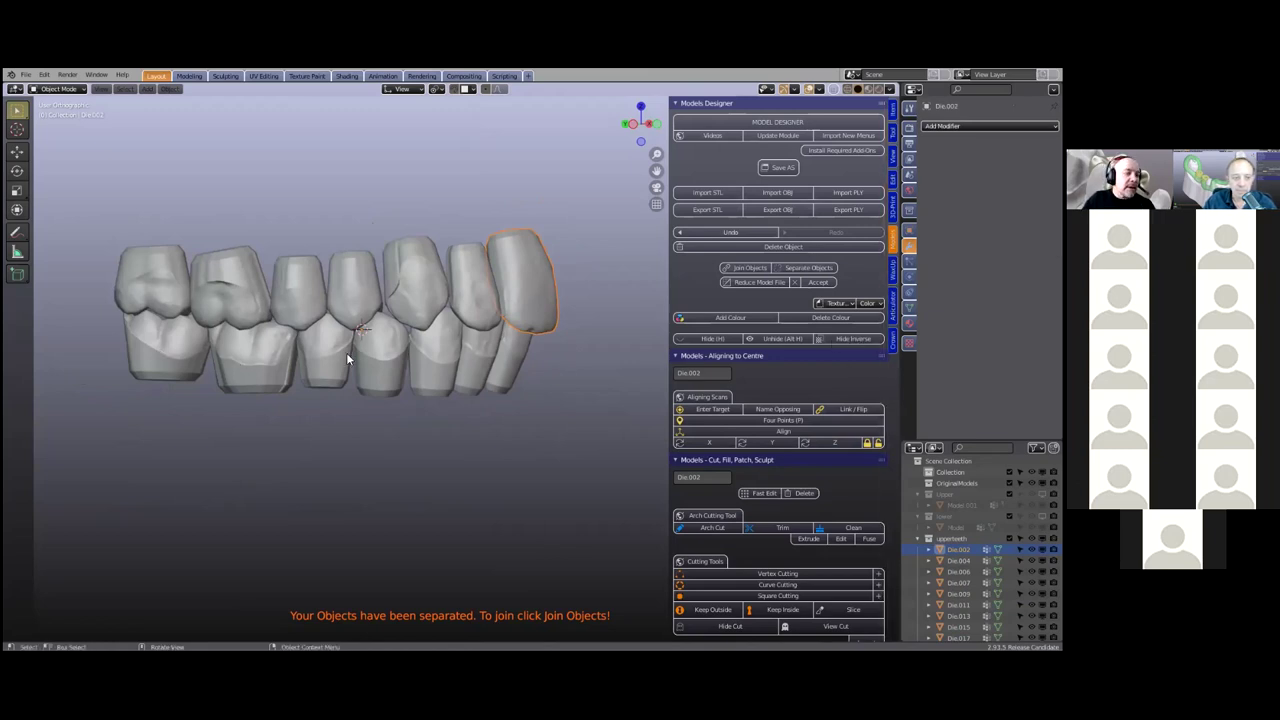
Select the lower second molar (Die.015) and hide all other teeth to view it alone from the chewing surface
{"action": "left_click", "coordinate": [152, 331]}
{"action": "middle_click_drag", "start_coordinate": [152, 331], "coordinate": [332, 337], "text": "shift"}
{"action": "scroll", "coordinate": [332, 337], "scroll_direction": "up", "scroll_amount": 2}
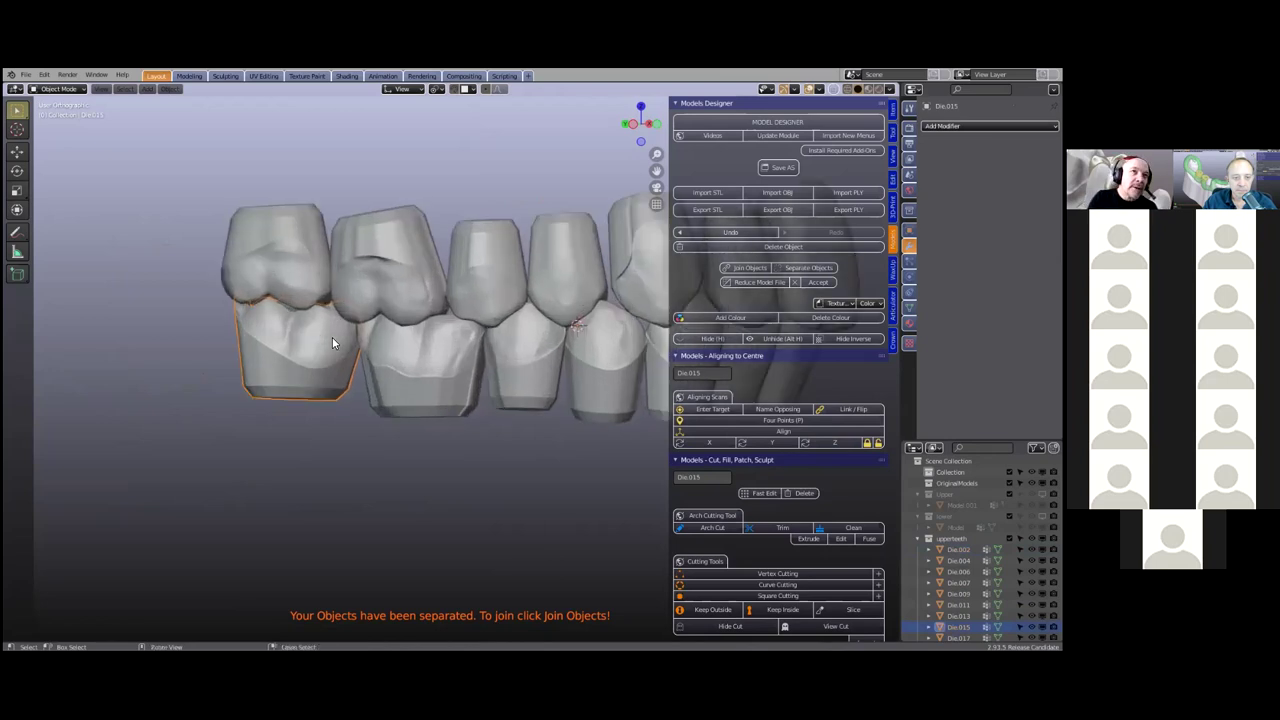
{"action": "key", "text": "a"}
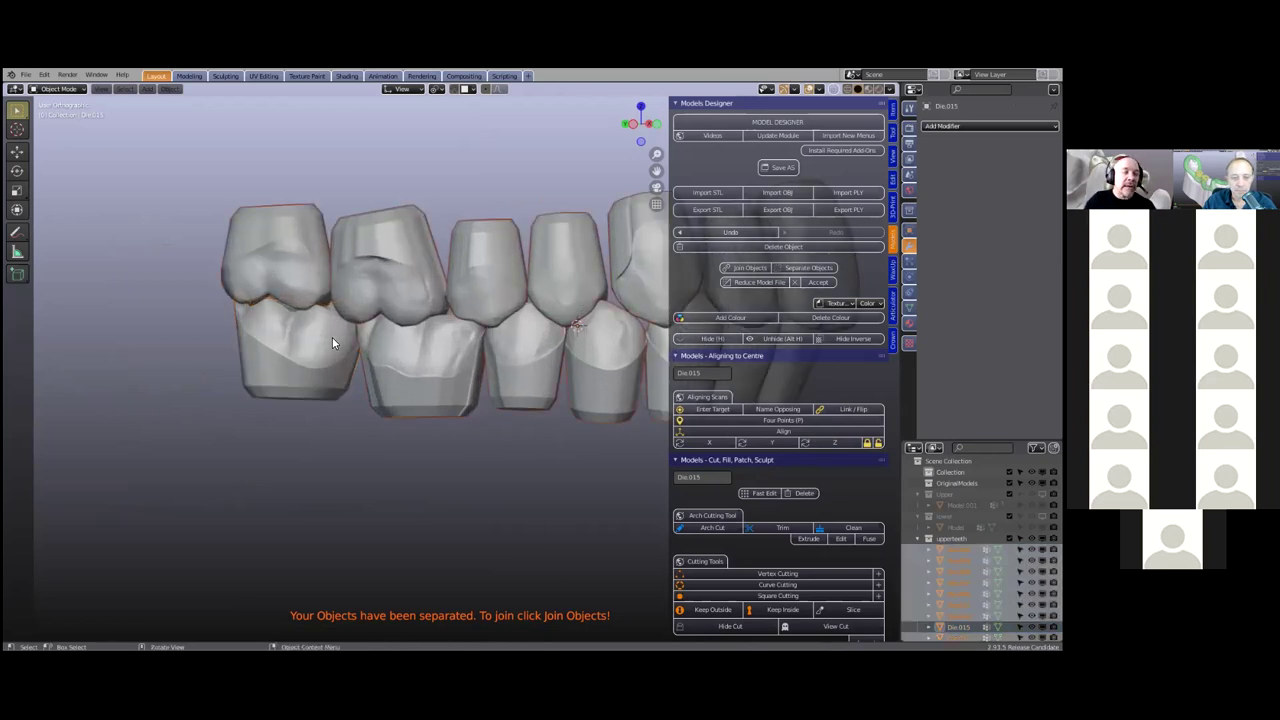
{"action": "key", "text": "shift+h"}
{"action": "middle_click_drag", "start_coordinate": [332, 337], "coordinate": [437, 421]}
{"action": "scroll", "coordinate": [437, 421], "scroll_direction": "up", "scroll_amount": 1}
{"action": "middle_click_drag", "start_coordinate": [289, 291], "coordinate": [437, 421], "text": "shift"}
{"action": "scroll", "coordinate": [361, 398], "scroll_direction": "up", "scroll_amount": 2}
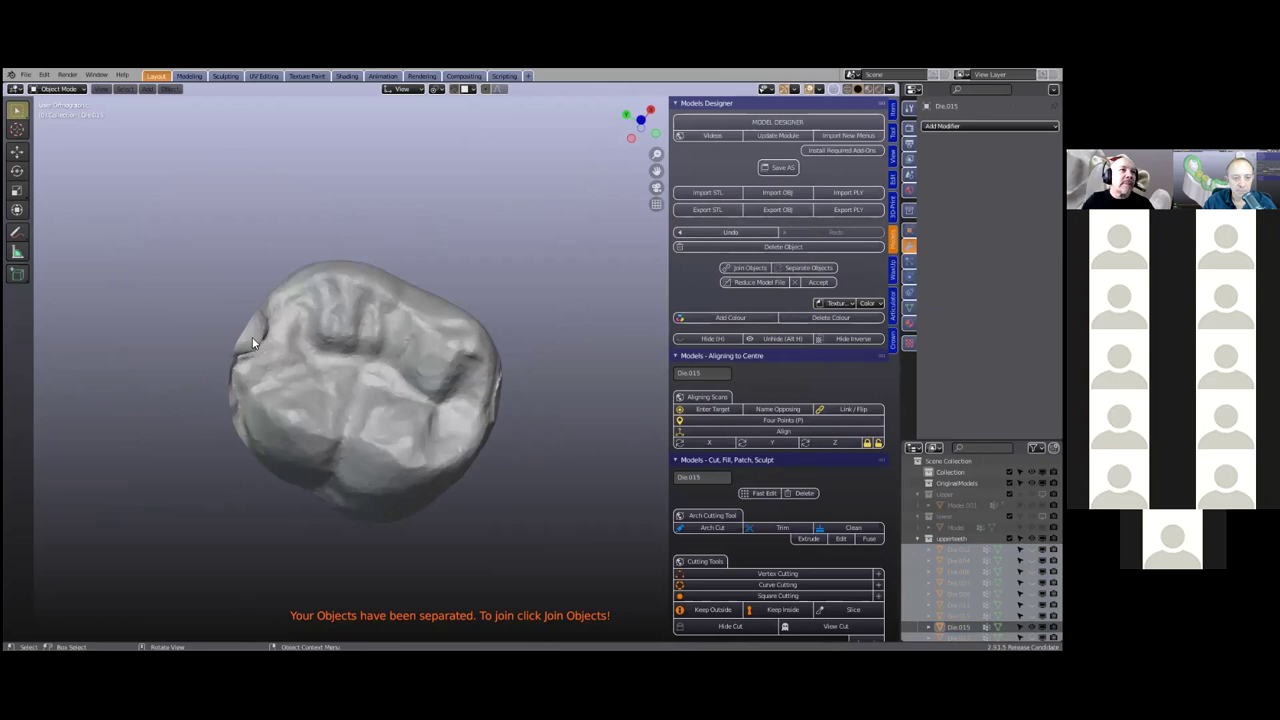
Examine the isolated lower second molar's chewing surface, contact sides and the transition between its crown and base
{"action": "left_click", "coordinate": [253, 343]}
{"action": "middle_click_drag", "start_coordinate": [266, 302], "coordinate": [437, 396]}
{"action": "middle_click_drag", "start_coordinate": [366, 355], "coordinate": [465, 359]}
{"action": "scroll", "coordinate": [434, 394], "scroll_direction": "up", "scroll_amount": 2}
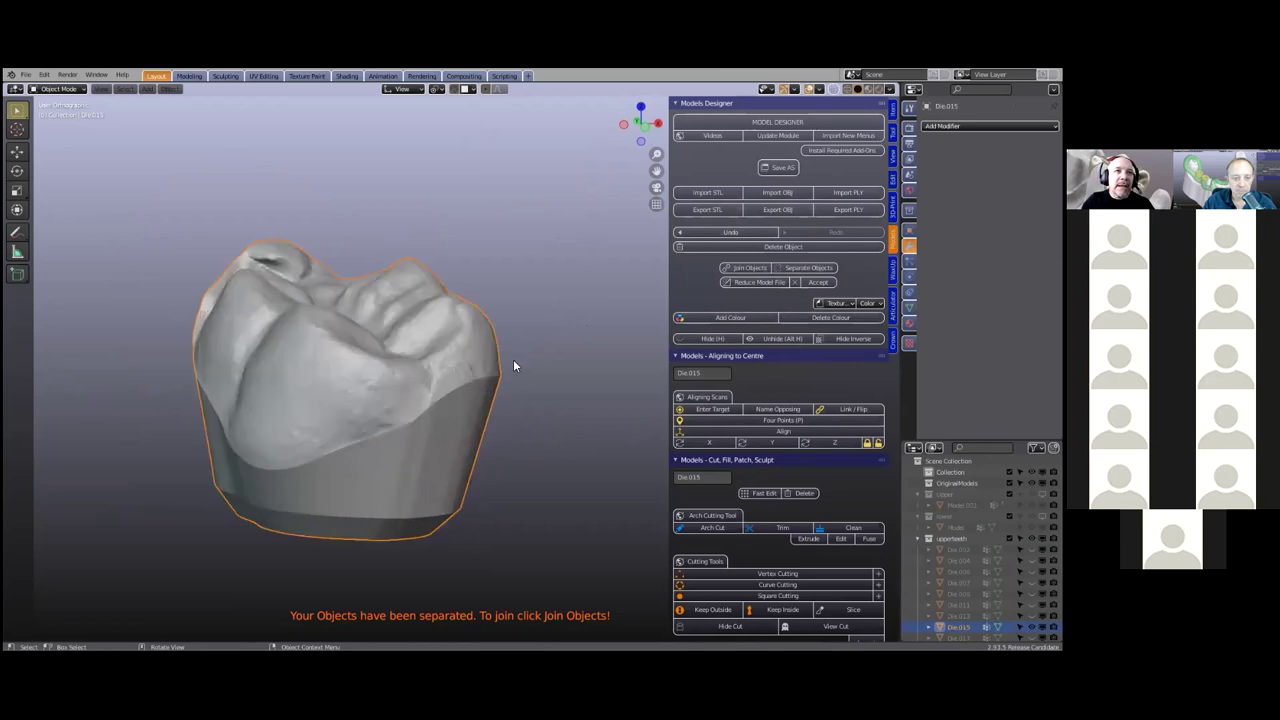
{"action": "scroll", "coordinate": [385, 446], "scroll_direction": "up", "scroll_amount": 5}
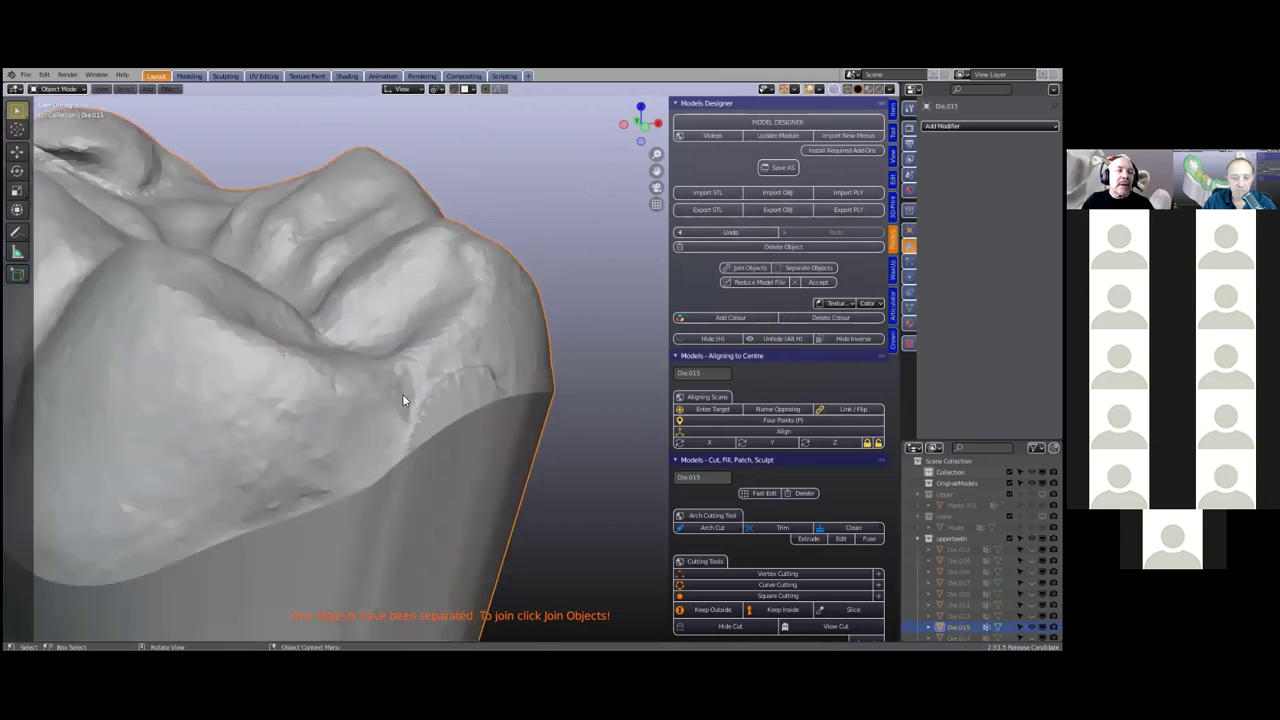
{"action": "scroll", "coordinate": [403, 443], "scroll_direction": "down", "scroll_amount": 4}
{"action": "middle_click_drag", "start_coordinate": [303, 289], "coordinate": [363, 377]}
{"action": "scroll", "coordinate": [266, 400], "scroll_direction": "up", "scroll_amount": 2}
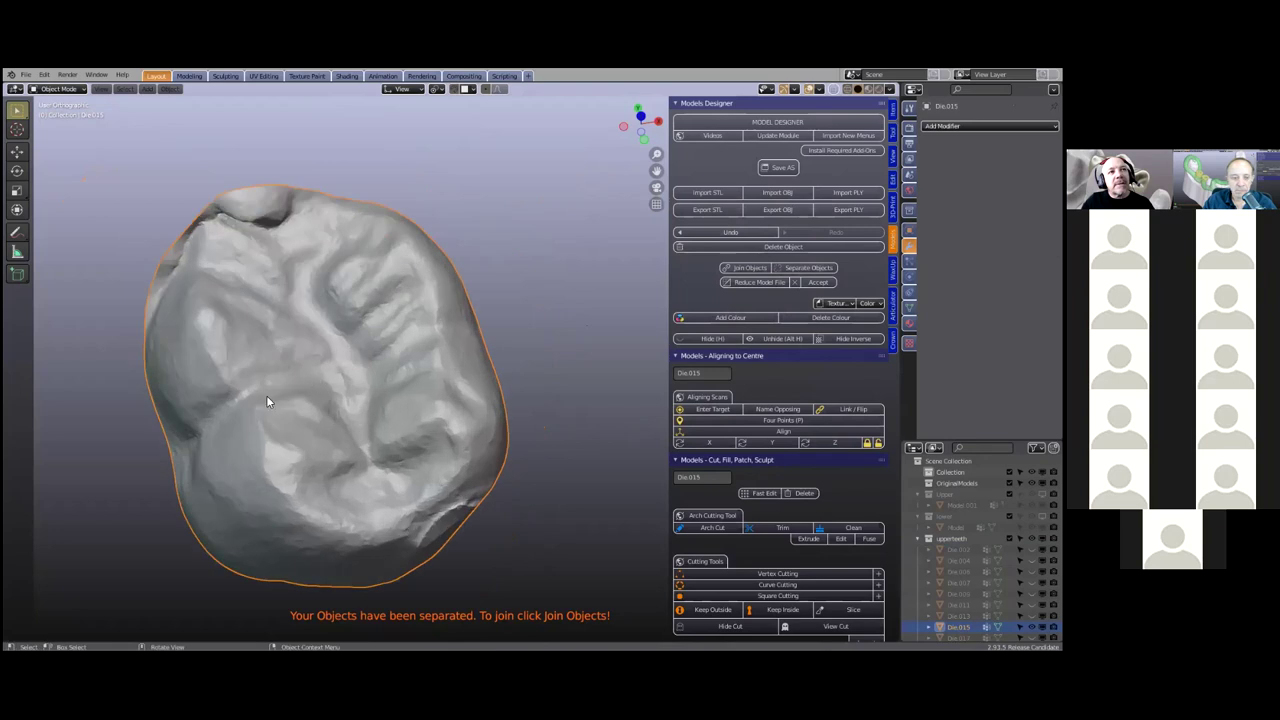
{"action": "scroll", "coordinate": [396, 449], "scroll_direction": "down", "scroll_amount": 2}
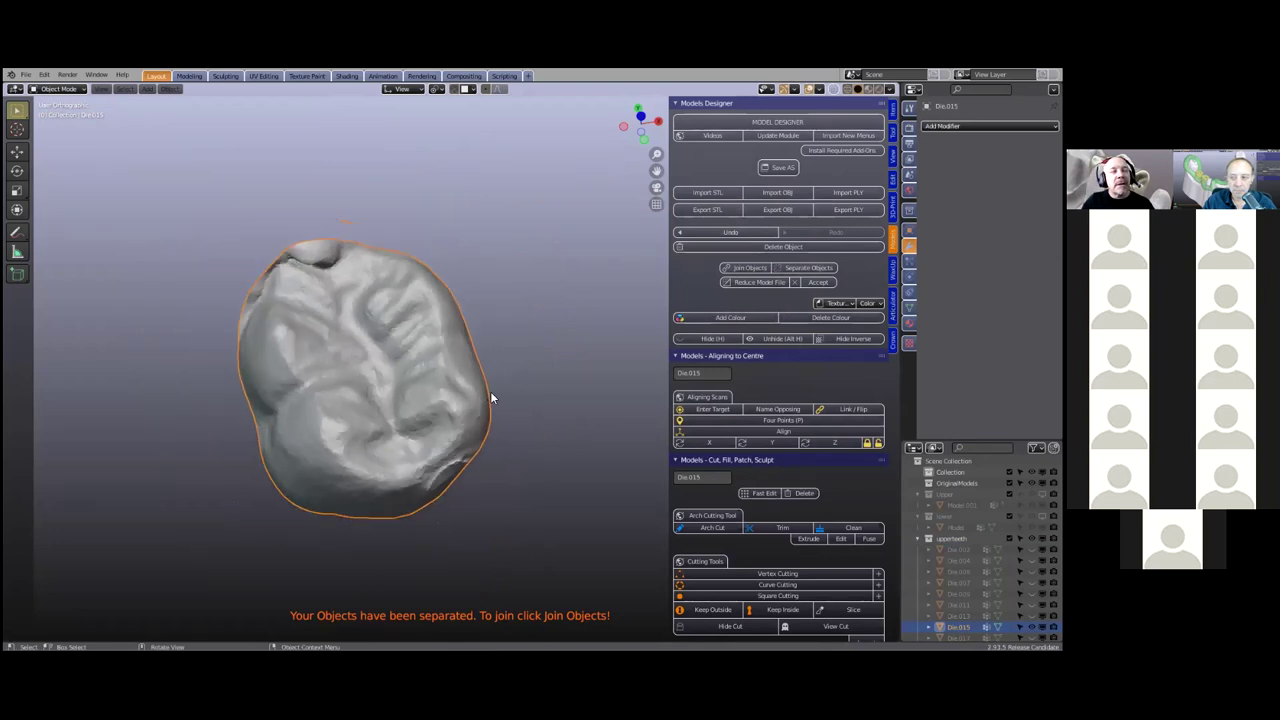
{"action": "middle_click_drag", "start_coordinate": [490, 397], "coordinate": [497, 393]}
{"action": "scroll", "coordinate": [497, 393], "scroll_direction": "down", "scroll_amount": 2}
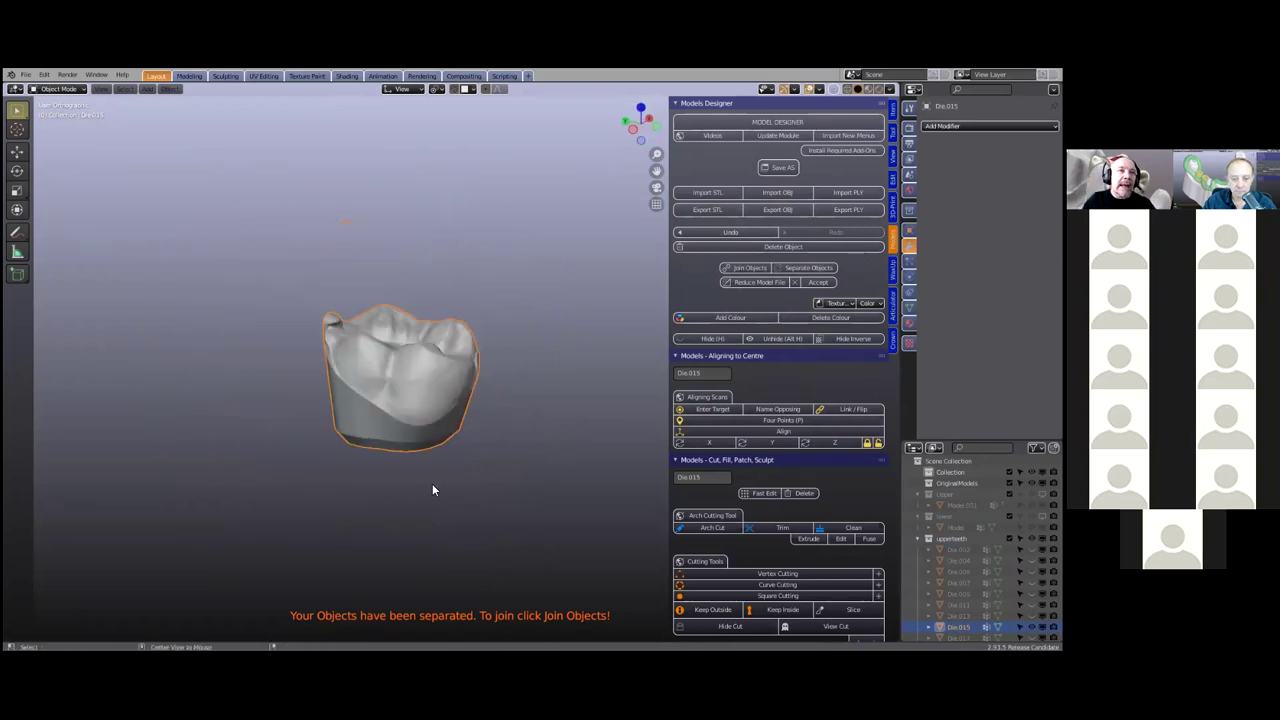
Reveal all hidden objects and delete the Arches template, leaving only the half set of teeth
{"action": "key", "text": "alt+h"}
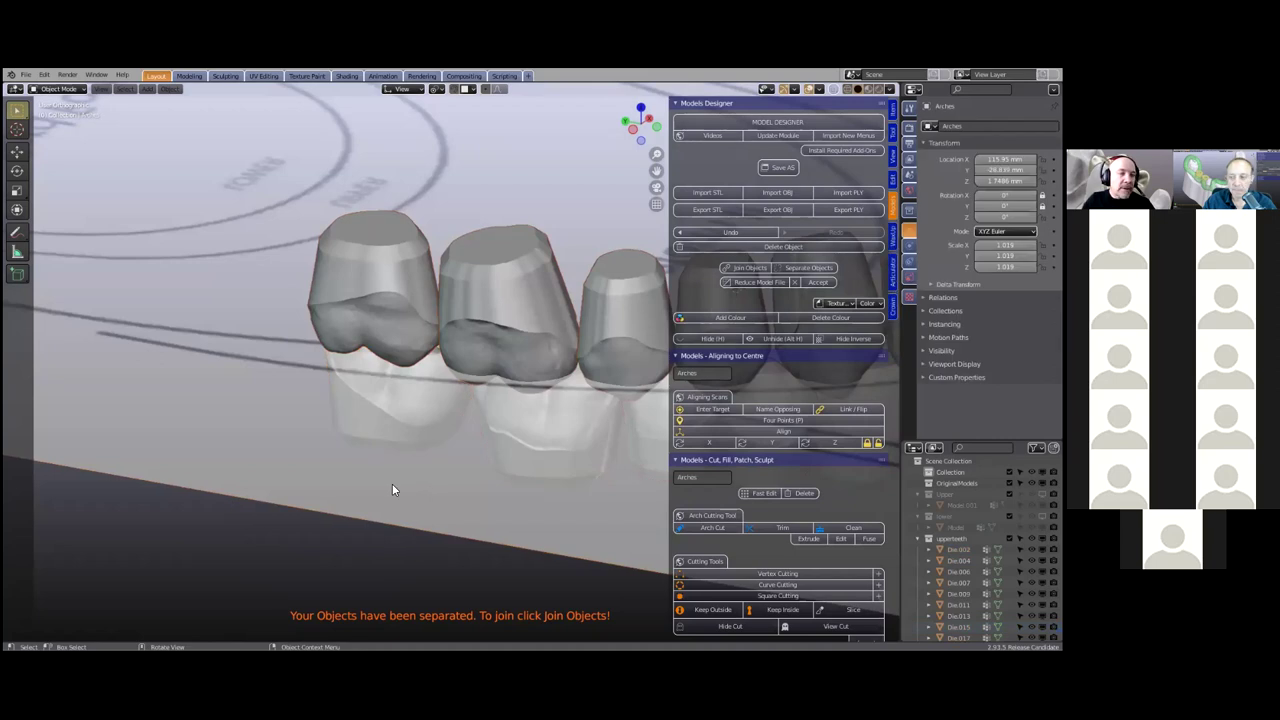
{"action": "key", "text": "x"}
{"action": "left_click", "coordinate": [370, 484]}
{"action": "scroll", "coordinate": [286, 447], "scroll_direction": "down", "scroll_amount": 3}
{"action": "middle_click_drag", "start_coordinate": [285, 447], "coordinate": [418, 372]}
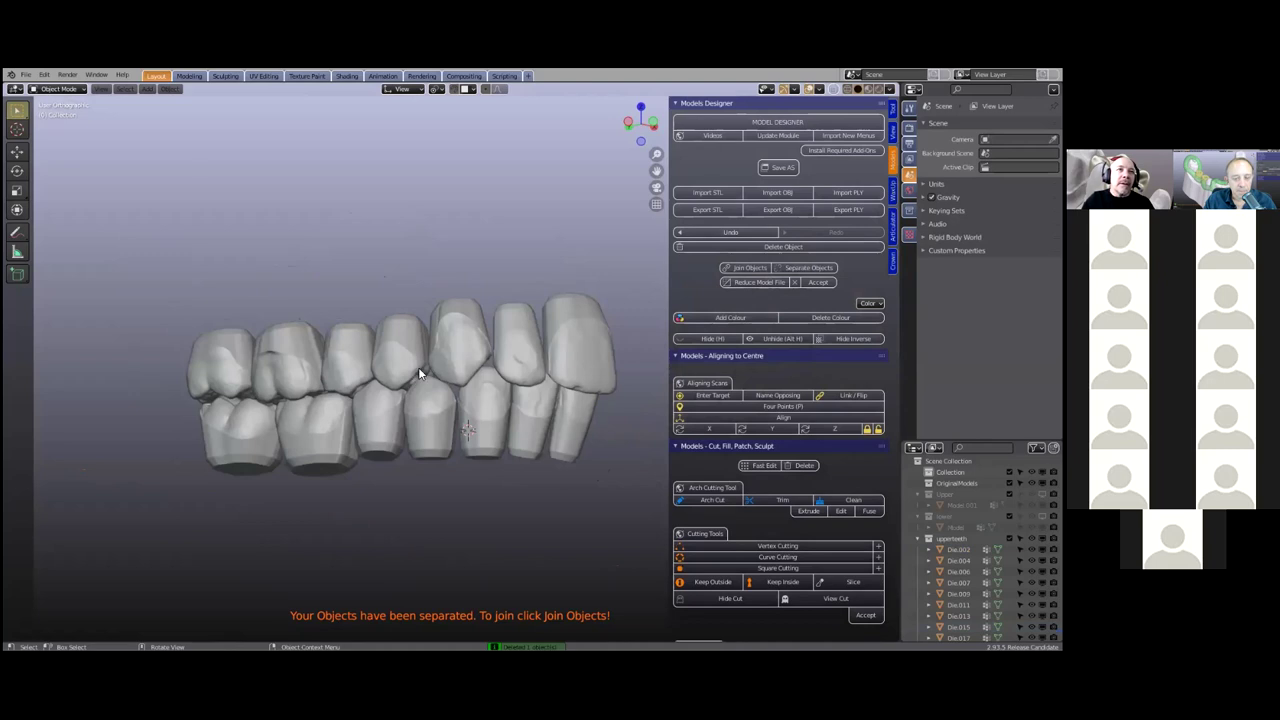
Inspect the upper canine's contact side and scan edge up close, and widen the 3D viewport to view the whole half arch
{"action": "scroll", "coordinate": [468, 400], "scroll_direction": "up", "scroll_amount": 4}
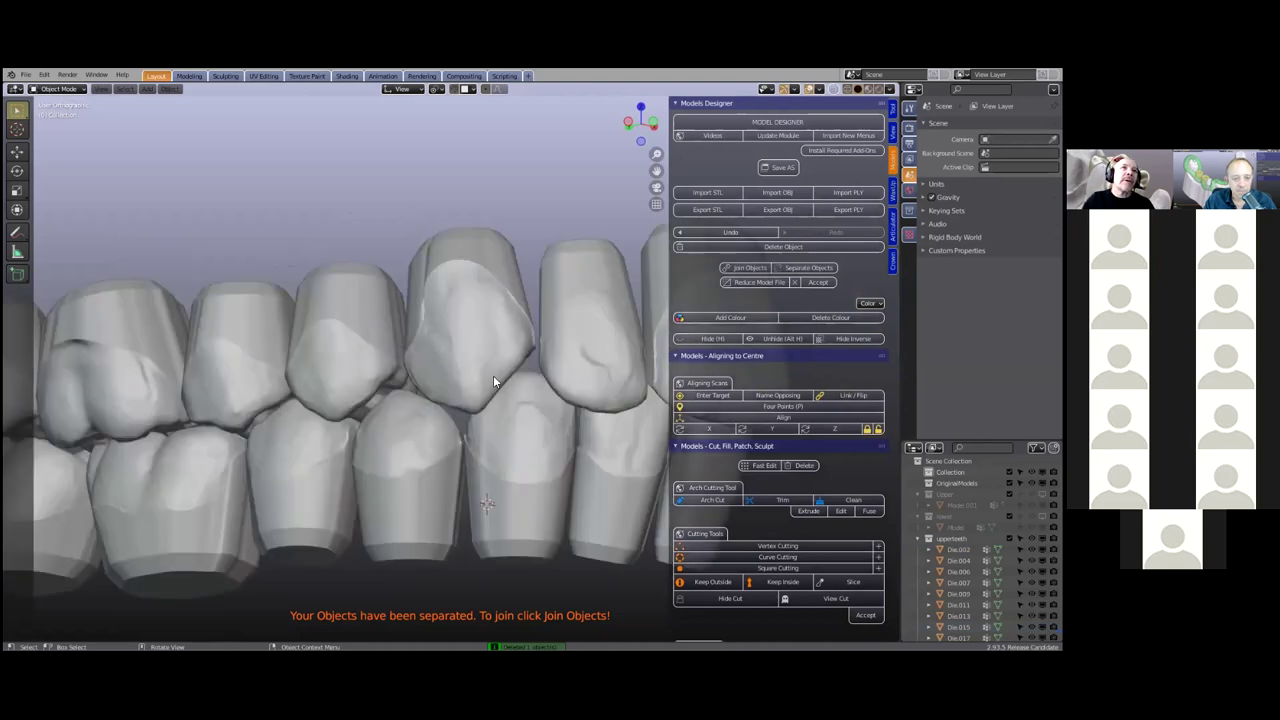
{"action": "scroll", "coordinate": [493, 375], "scroll_direction": "up", "scroll_amount": 2}
{"action": "scroll", "coordinate": [417, 349], "scroll_direction": "up", "scroll_amount": 3}
{"action": "scroll", "coordinate": [449, 240], "scroll_direction": "up", "scroll_amount": 2}
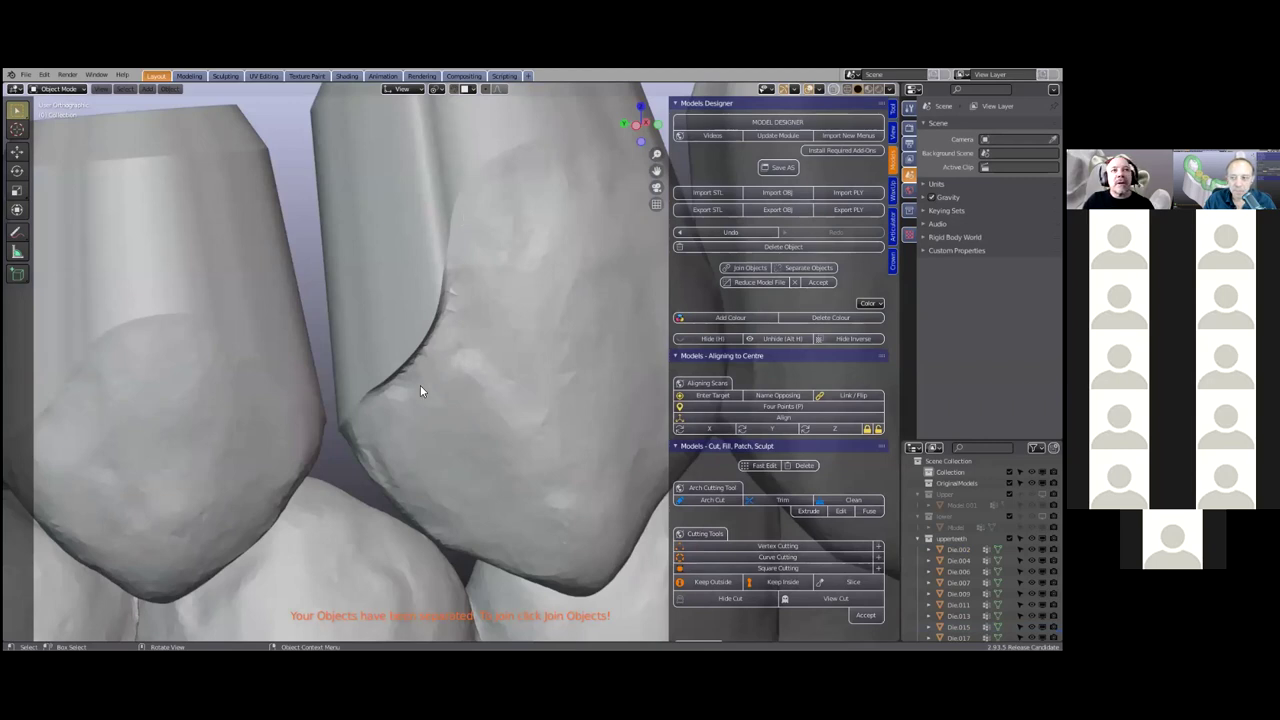
{"action": "scroll", "coordinate": [445, 390], "scroll_direction": "down", "scroll_amount": 1}
{"action": "scroll", "coordinate": [506, 362], "scroll_direction": "down", "scroll_amount": 2}
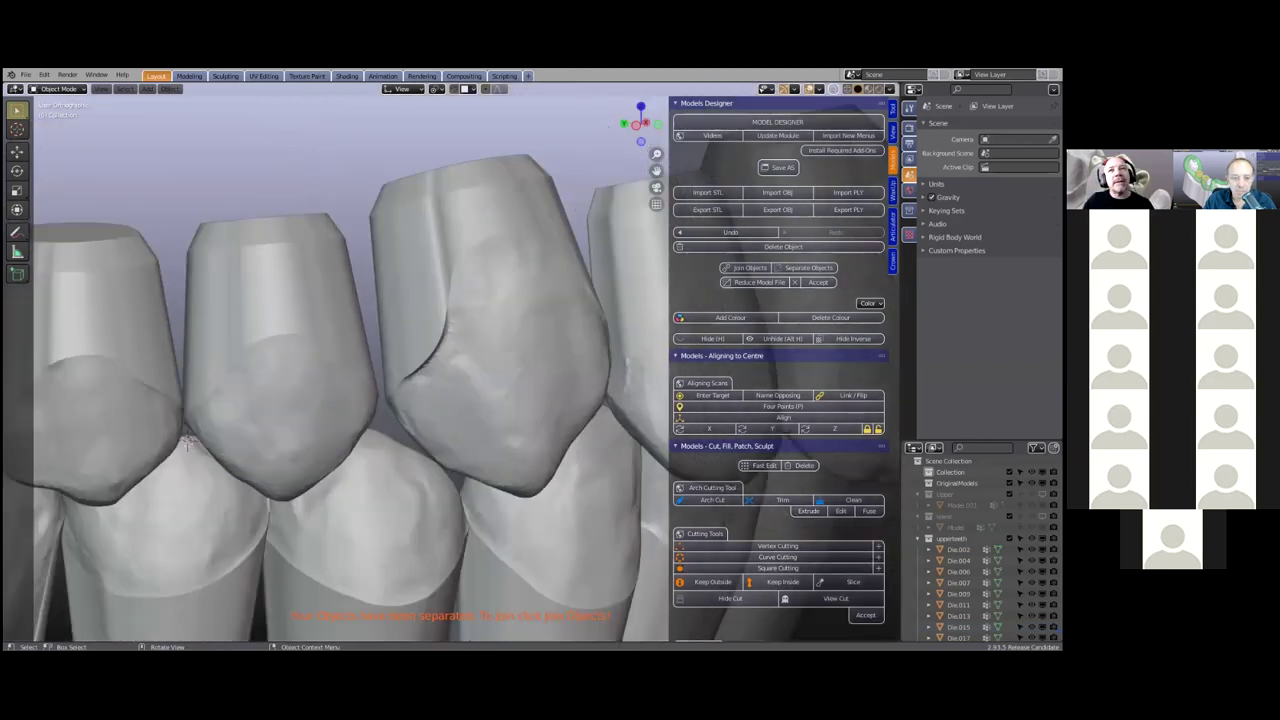
{"action": "scroll", "coordinate": [377, 363], "scroll_direction": "down", "scroll_amount": 6}
{"action": "middle_click_drag", "start_coordinate": [377, 363], "coordinate": [443, 362], "text": "shift"}
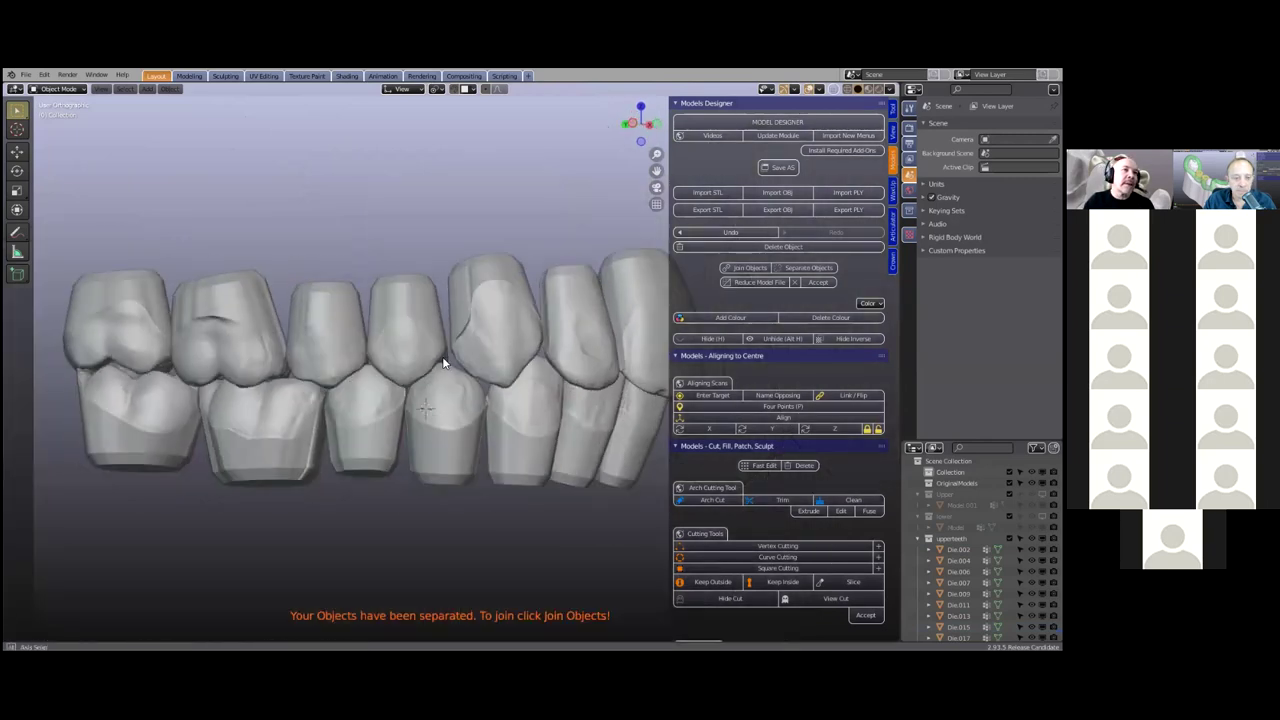
{"action": "left_click_drag", "start_coordinate": [754, 325], "coordinate": [757, 325]}
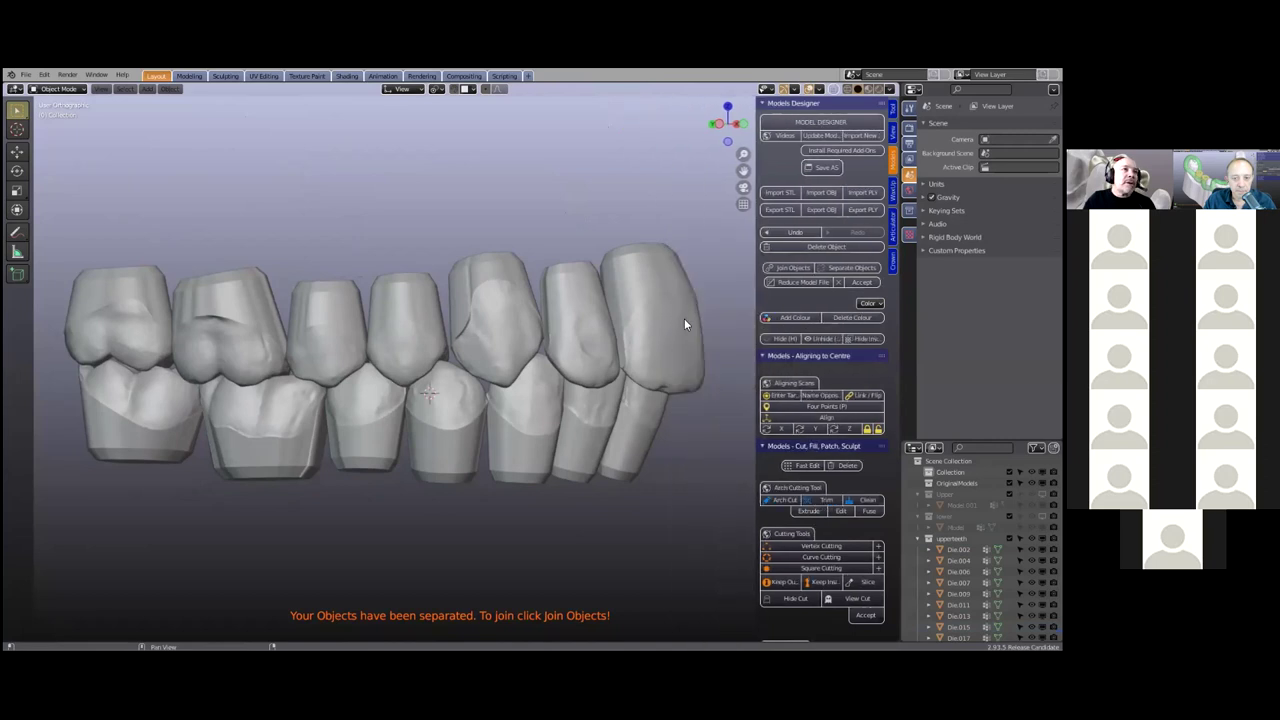
{"action": "middle_click_drag", "start_coordinate": [397, 359], "coordinate": [401, 360]}
{"action": "middle_click_drag", "start_coordinate": [609, 363], "coordinate": [694, 330]}
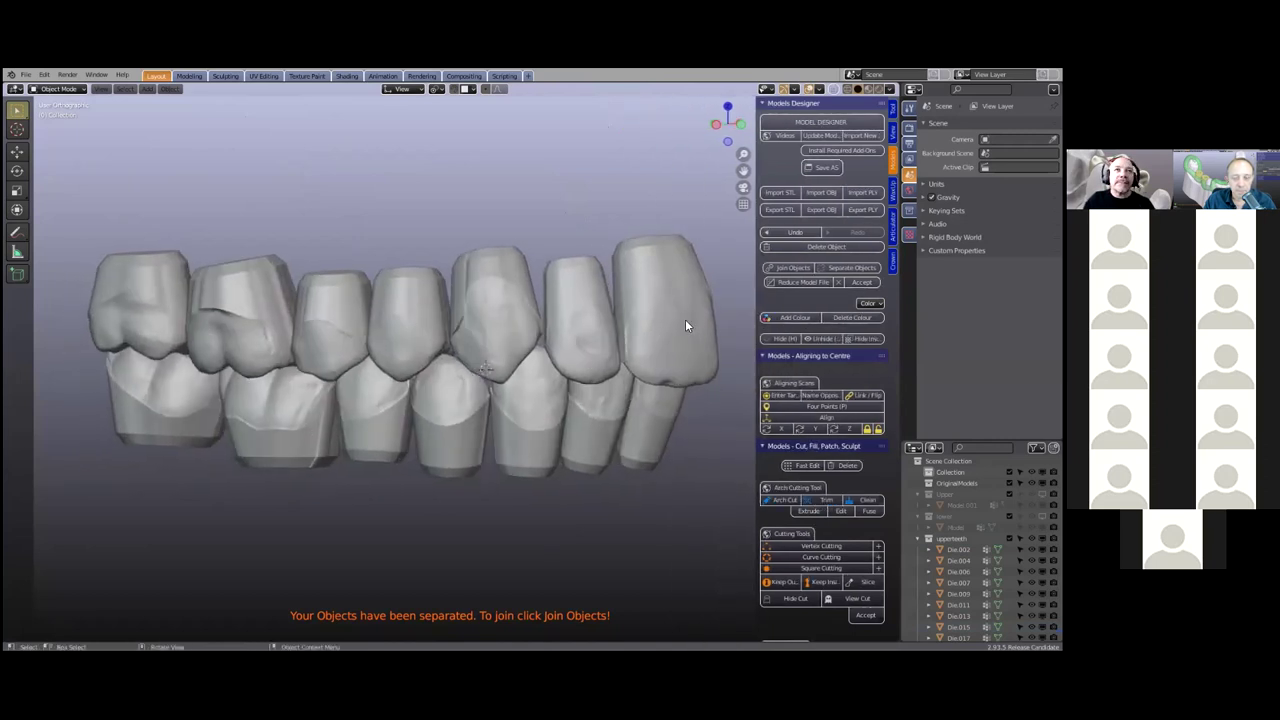
Check the upper central incisor and lower second molar by selecting them, and then select the lower first molar (Die.017)
{"action": "left_click", "coordinate": [685, 319]}
{"action": "left_click", "coordinate": [200, 399]}
{"action": "mouse_move", "coordinate": [438, 350]}
{"action": "middle_mouse_down"}
{"action": "mouse_move", "coordinate": [452, 342]}
{"action": "mouse_move", "coordinate": [429, 339]}
{"action": "mouse_move", "coordinate": [425, 372]}
{"action": "middle_mouse_up"}
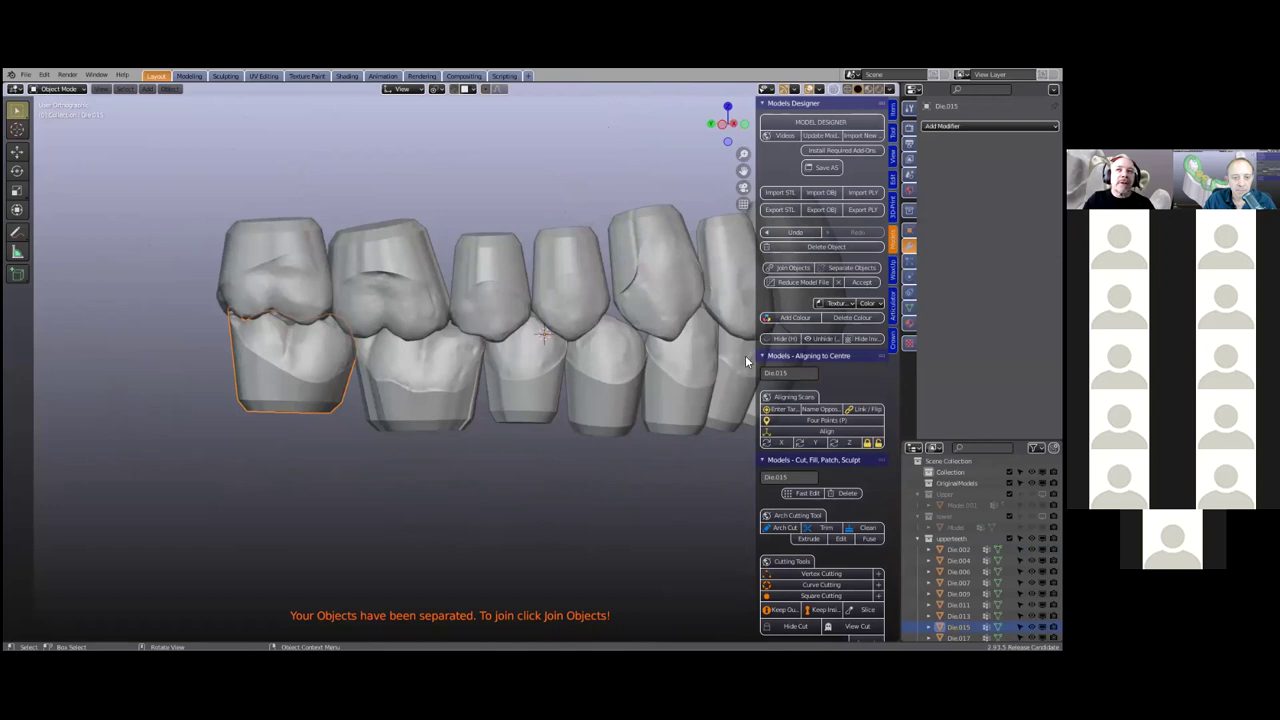
{"action": "left_click", "coordinate": [423, 376]}
{"action": "scroll", "coordinate": [440, 370], "scroll_direction": "up", "scroll_amount": 3}
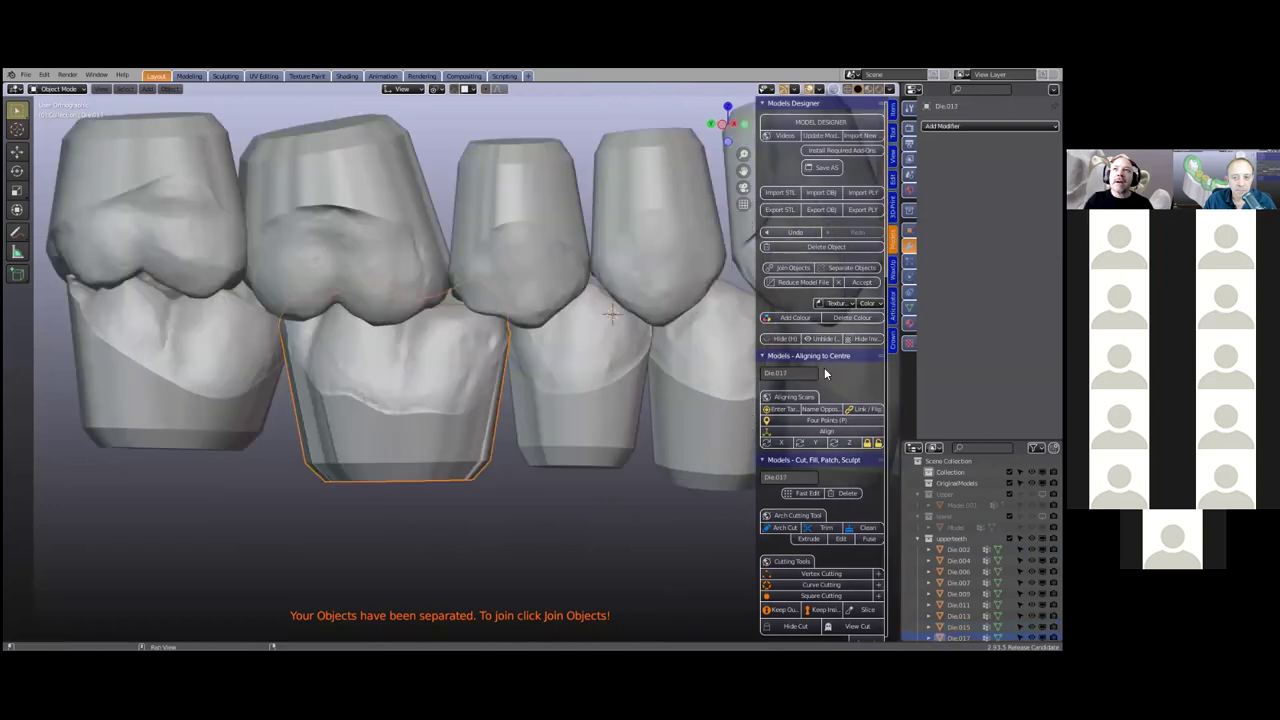
Collapse all Models tool sections except Cut, Fill, Patch, Sculpt, and widen the sidebar to show its tool names
{"action": "scroll", "coordinate": [824, 367], "scroll_direction": "down", "scroll_amount": 2}
{"action": "scroll", "coordinate": [824, 370], "scroll_direction": "down", "scroll_amount": 2}
{"action": "scroll", "coordinate": [810, 378], "scroll_direction": "down", "scroll_amount": 4}
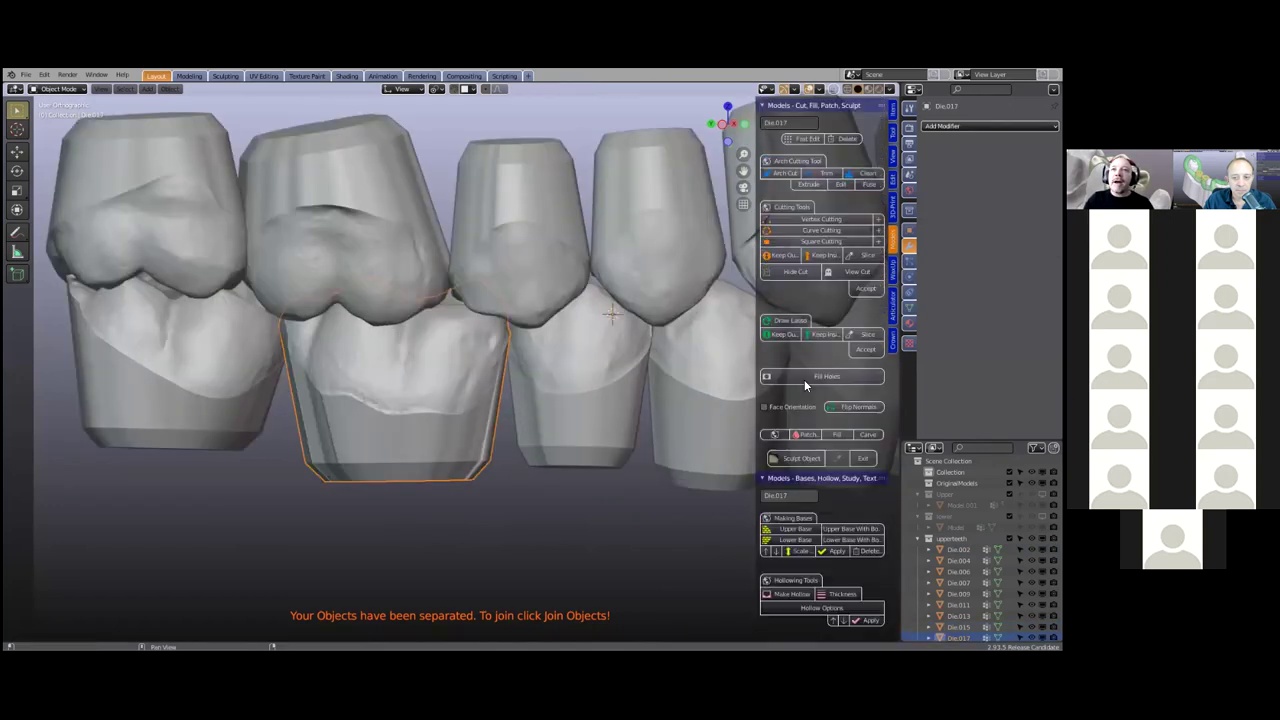
{"action": "scroll", "coordinate": [802, 280], "scroll_direction": "down", "scroll_amount": 3}
{"action": "scroll", "coordinate": [810, 260], "scroll_direction": "up", "scroll_amount": 2}
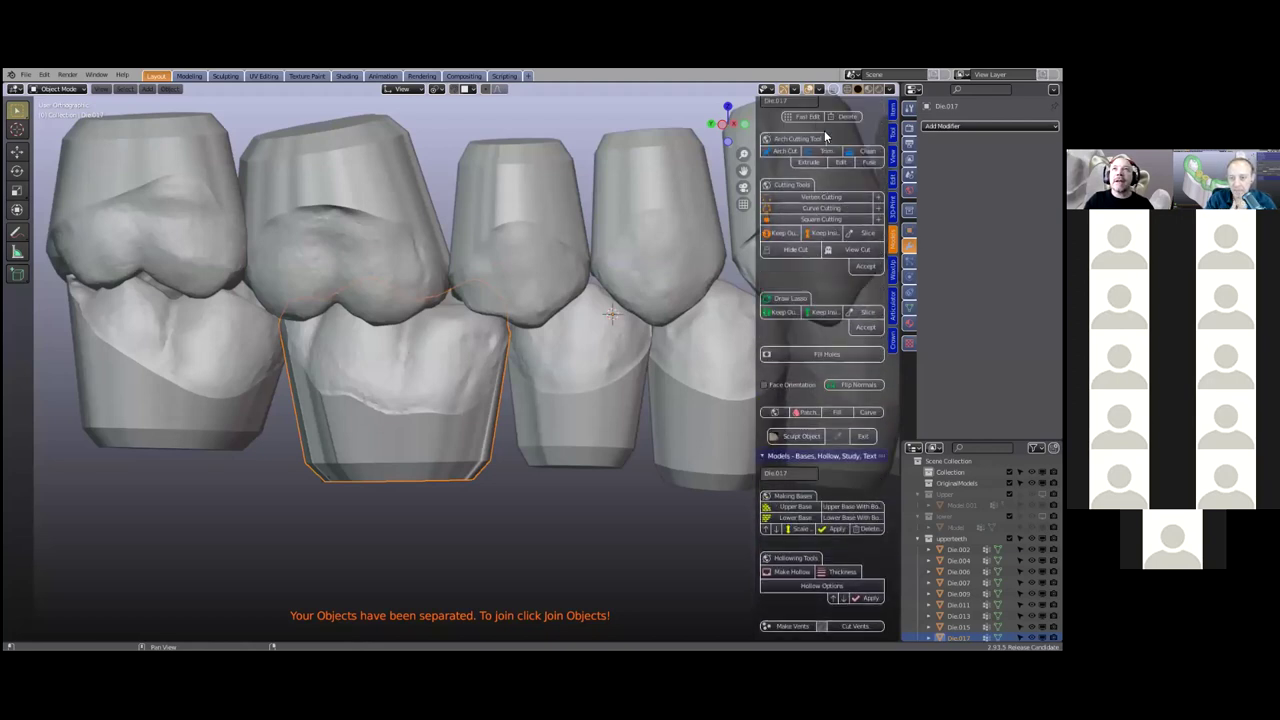
{"action": "scroll", "coordinate": [775, 220], "scroll_direction": "up", "scroll_amount": 3}
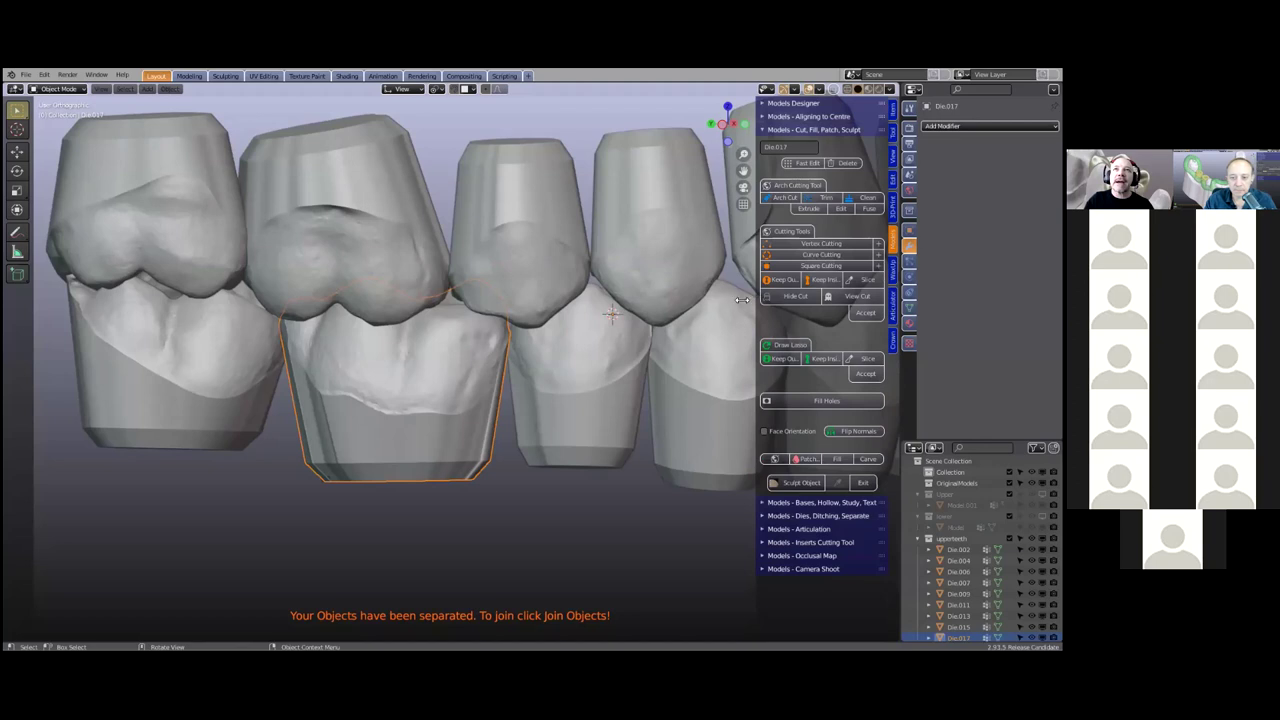
{"action": "left_click_drag", "start_coordinate": [743, 300], "coordinate": [721, 301]}
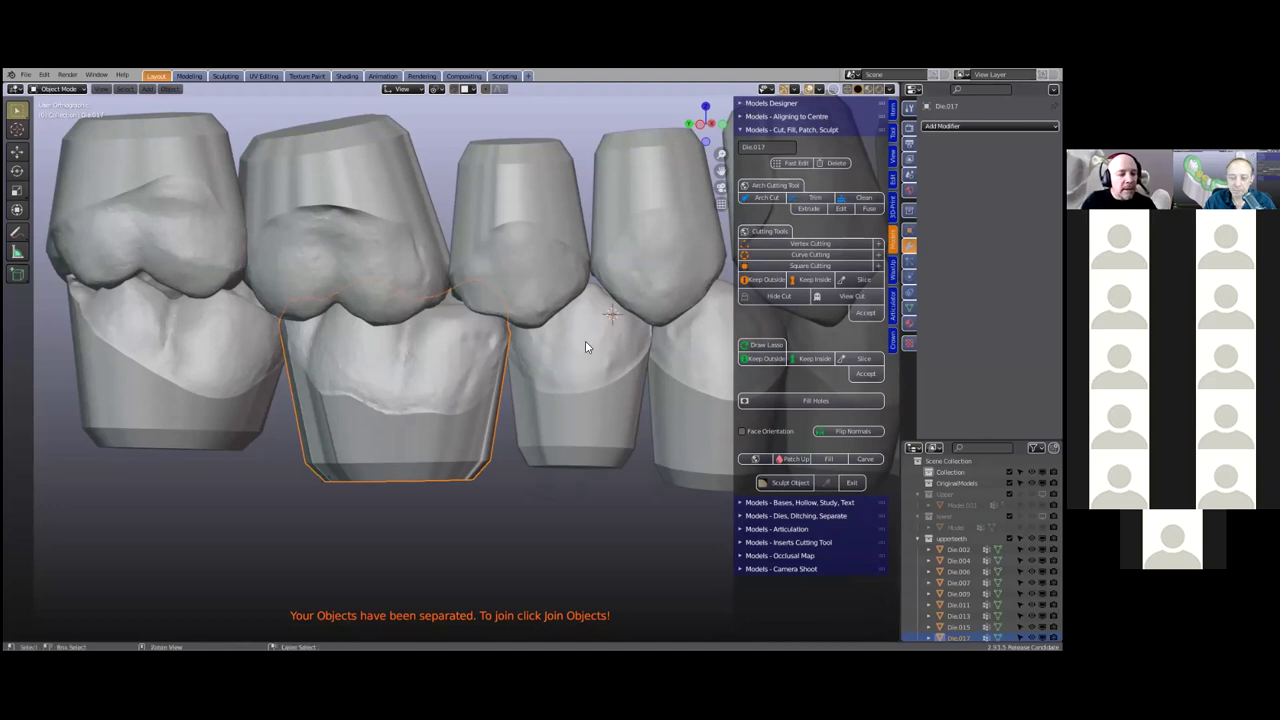
Hide all other teeth so that only the lower first molar (Die.017) remains visible
{"action": "key", "text": "a"}
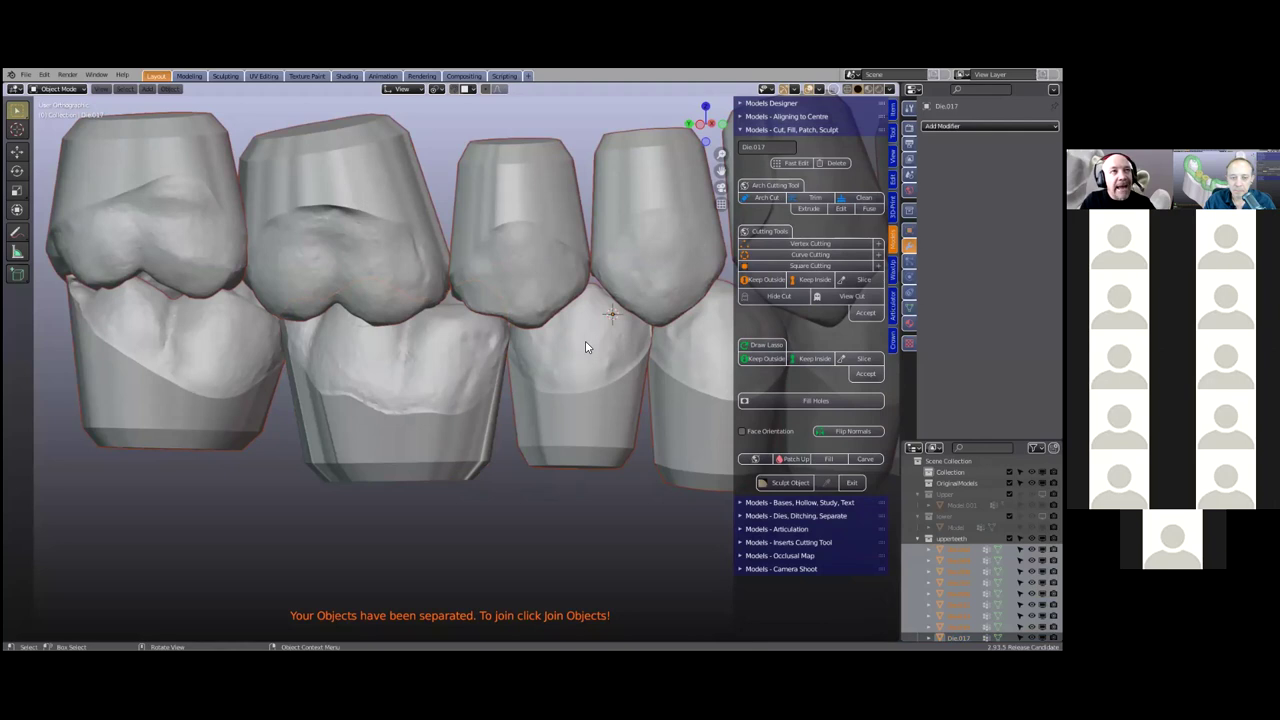
{"action": "key", "text": "h"}
{"action": "left_click", "coordinate": [485, 376]}
{"action": "scroll", "coordinate": [485, 376], "scroll_direction": "up", "scroll_amount": 5}
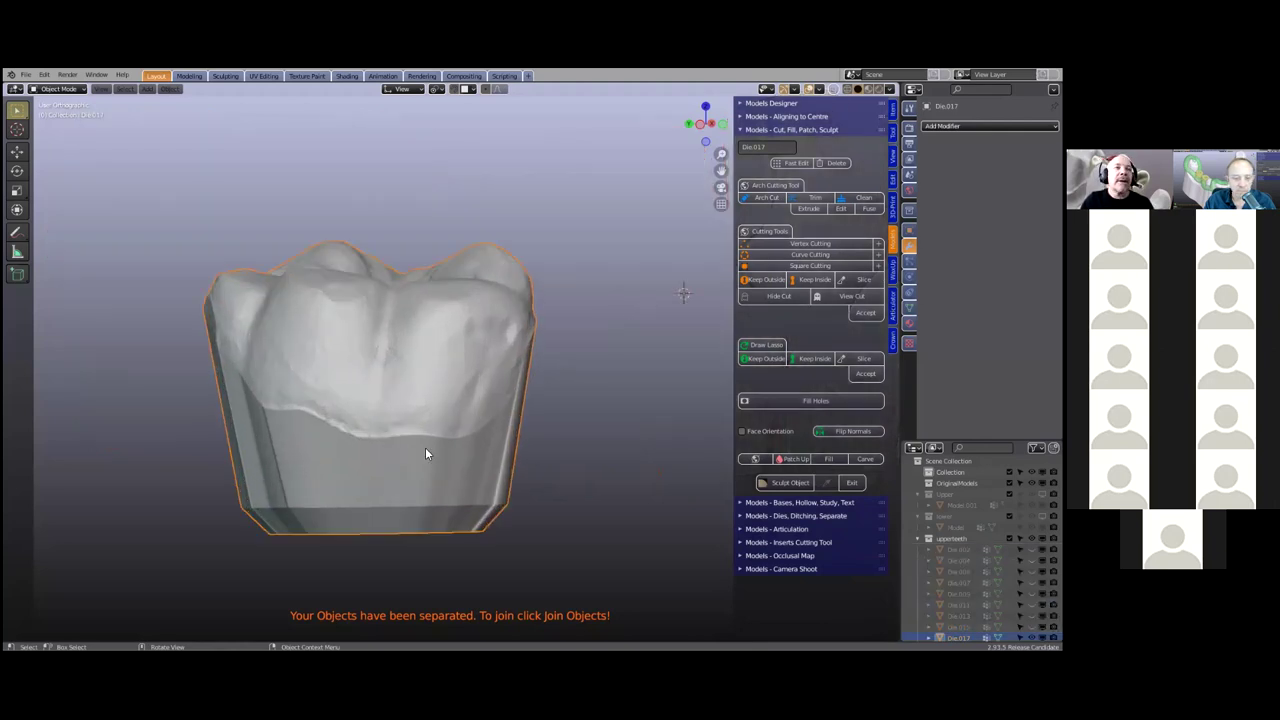
Turn the lower first molar to its contact side and start sculpting it with Sculpt Object
{"action": "middle_click_drag", "start_coordinate": [508, 398], "coordinate": [424, 417]}
{"action": "scroll", "coordinate": [424, 417], "scroll_direction": "down", "scroll_amount": 1}
{"action": "left_click", "coordinate": [790, 484]}
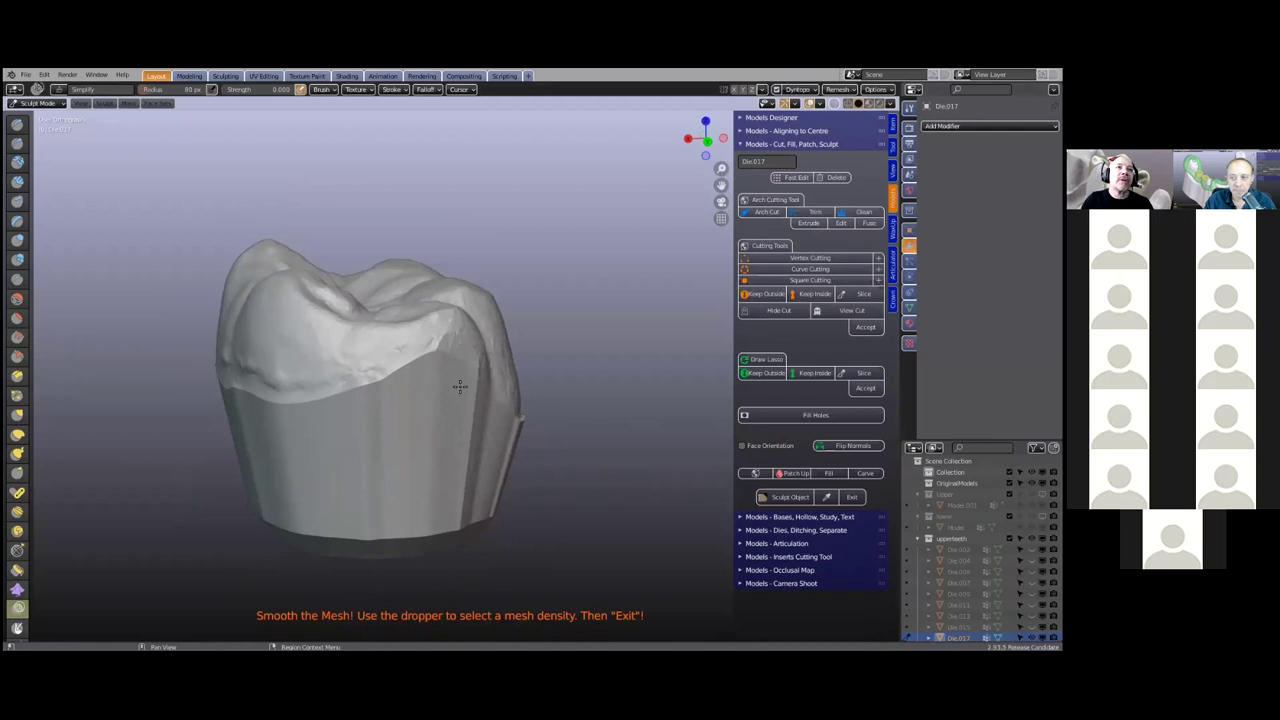
{"action": "scroll", "coordinate": [455, 380], "scroll_direction": "down", "scroll_amount": 2}
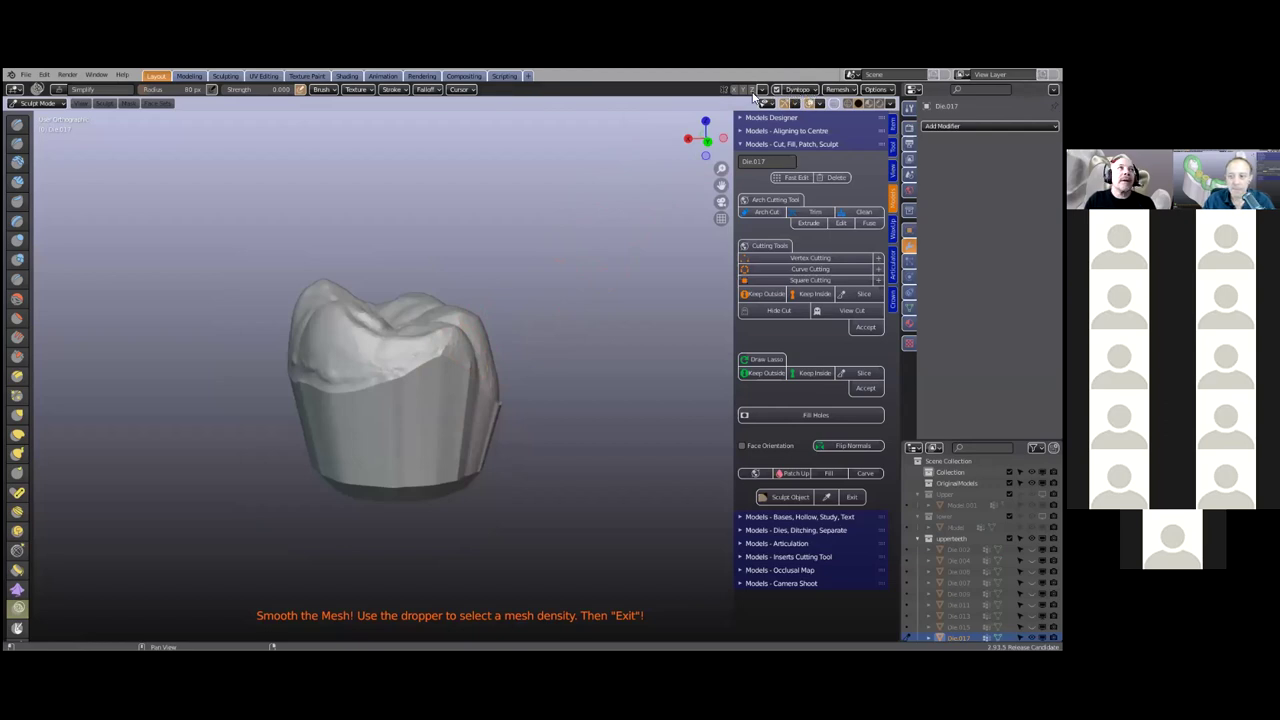
Hide the viewport's tool settings bar and show it again
{"action": "left_click", "coordinate": [83, 104]}
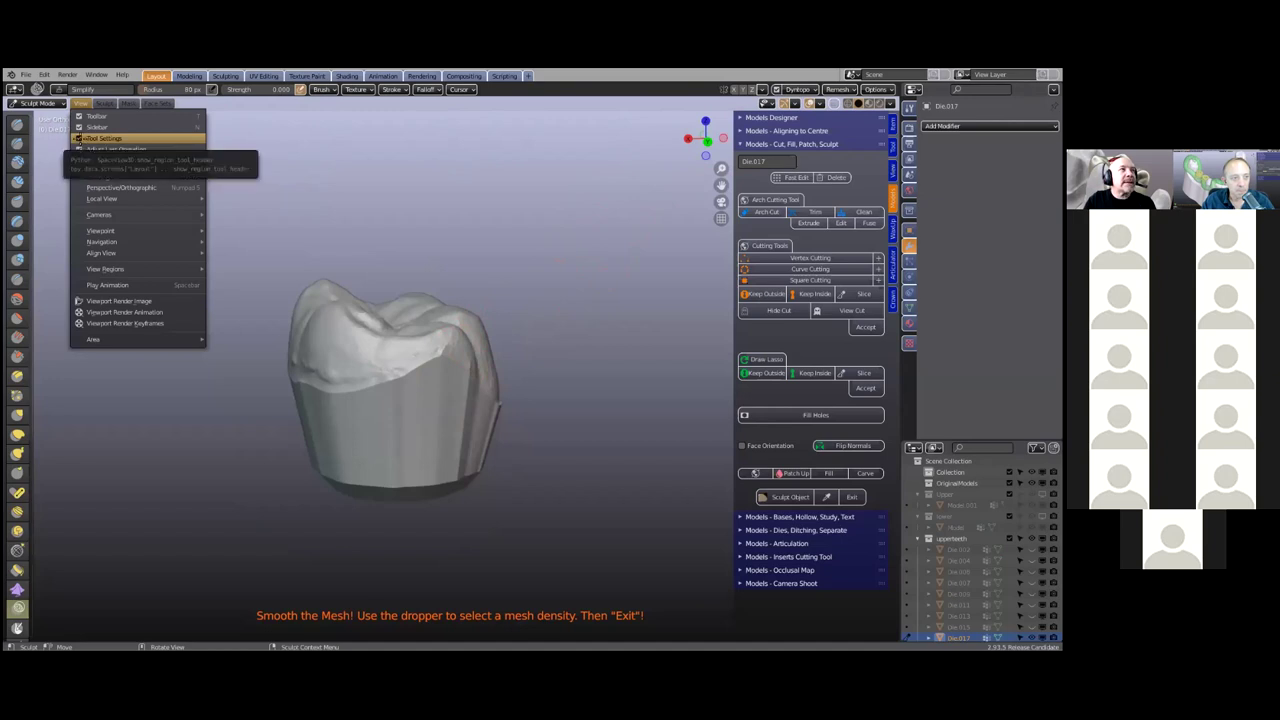
{"action": "left_click", "coordinate": [104, 138]}
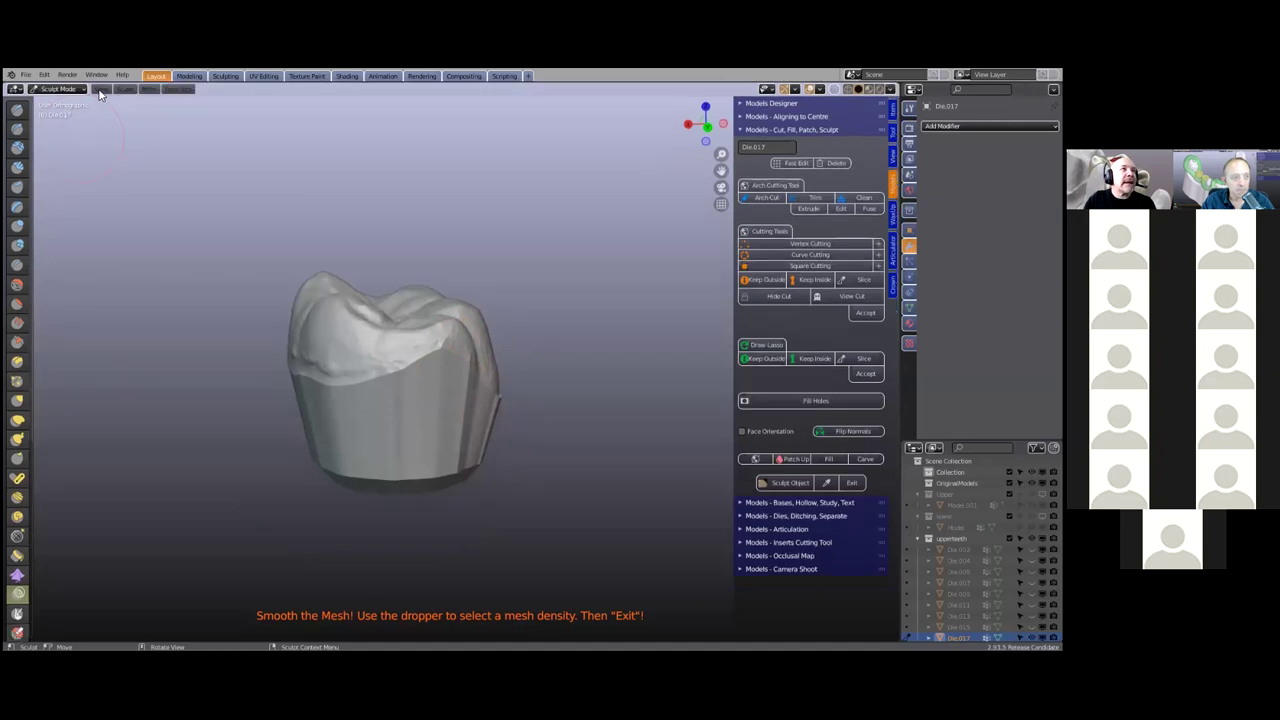
{"action": "left_click", "coordinate": [100, 92]}
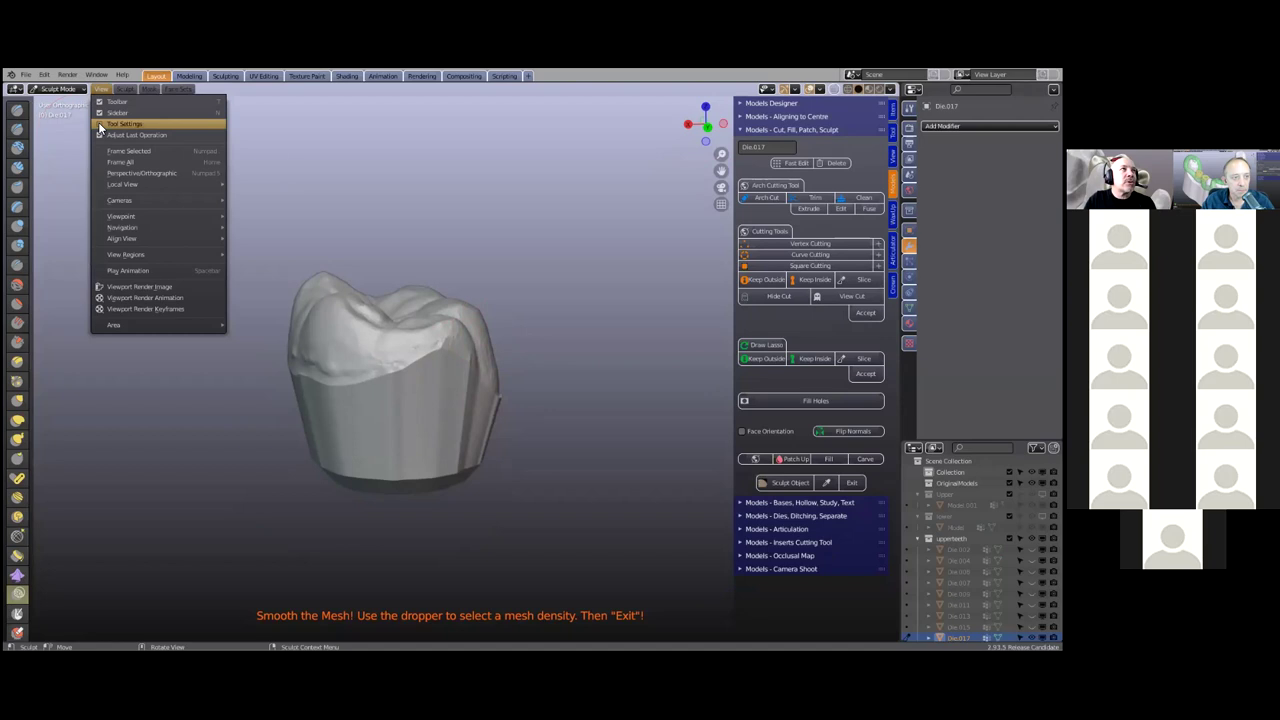
{"action": "left_click", "coordinate": [100, 124]}
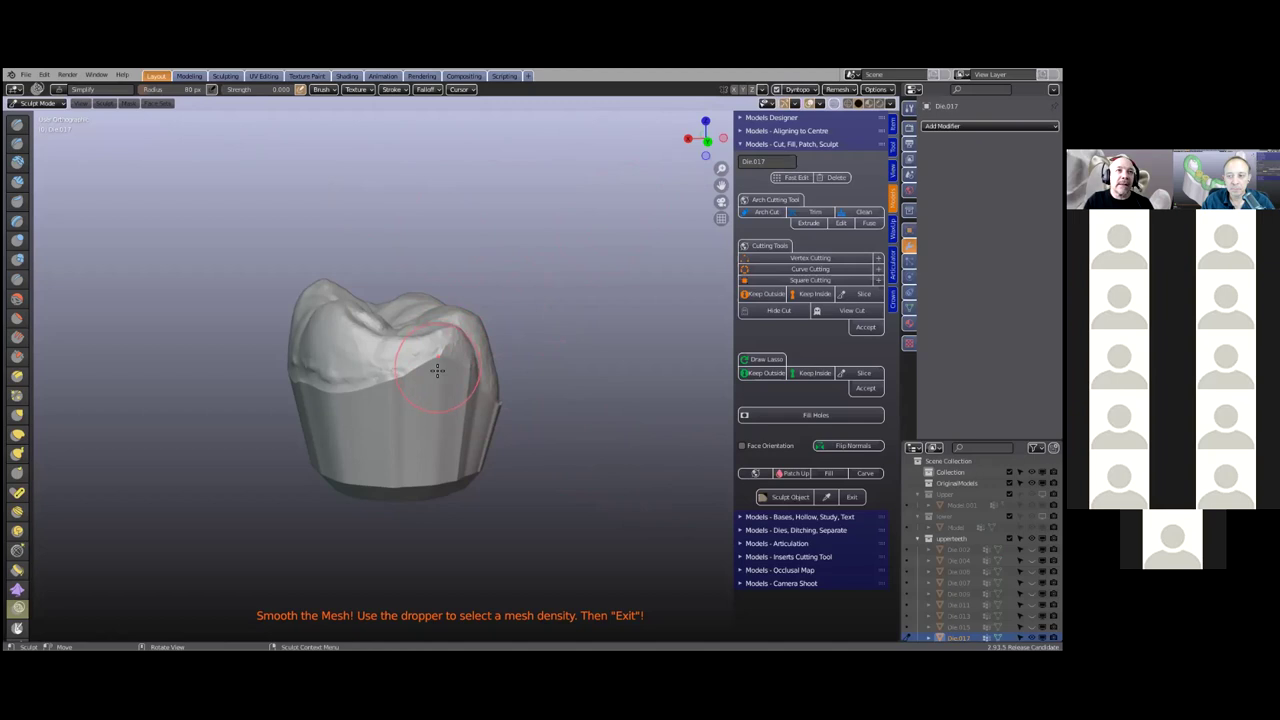
Smooth the ridges and sharp edge on the lower first molar's contact side
{"action": "scroll", "coordinate": [437, 370], "scroll_direction": "up", "scroll_amount": 2}
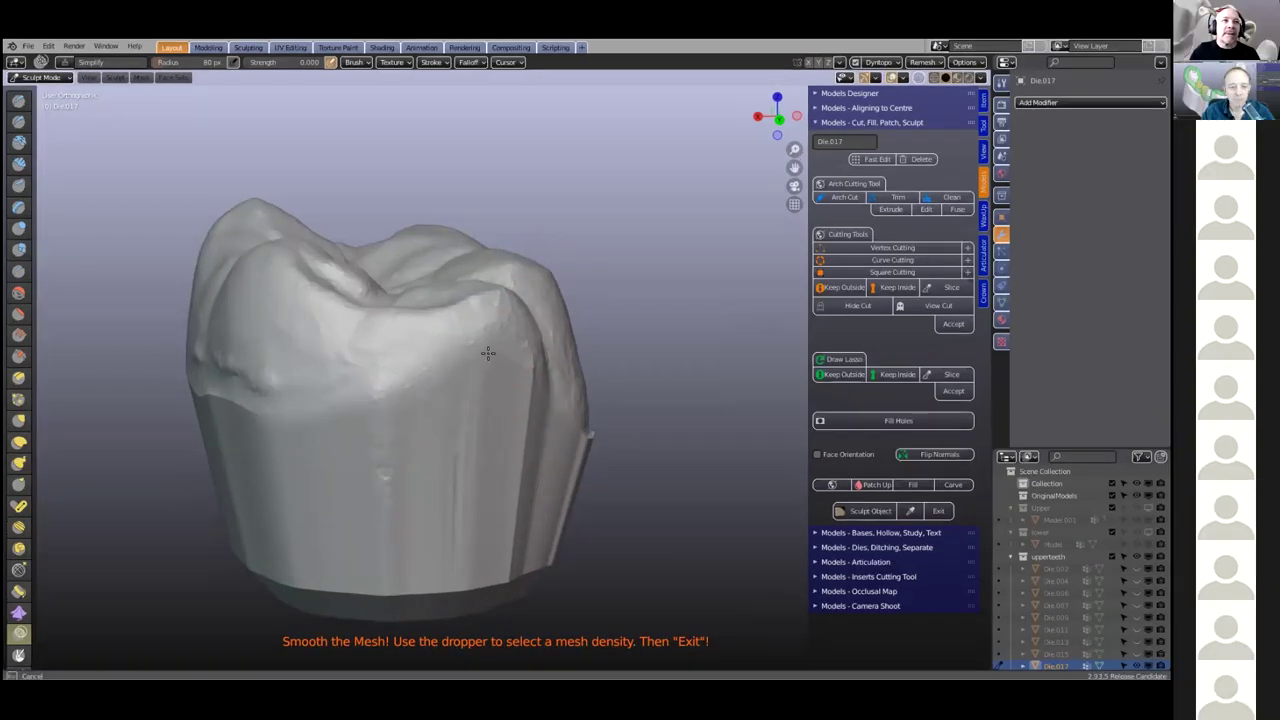
{"action": "mouse_move", "coordinate": [529, 400]}
{"action": "middle_mouse_down"}
{"action": "mouse_move", "coordinate": [492, 407]}
{"action": "mouse_move", "coordinate": [583, 463]}
{"action": "mouse_move", "coordinate": [383, 434]}
{"action": "mouse_move", "coordinate": [400, 457]}
{"action": "mouse_move", "coordinate": [506, 429]}
{"action": "mouse_move", "coordinate": [640, 368]}
{"action": "mouse_move", "coordinate": [349, 391]}
{"action": "mouse_move", "coordinate": [392, 380]}
{"action": "middle_mouse_up"}
{"action": "scroll", "coordinate": [392, 380], "scroll_direction": "up", "scroll_amount": 2}
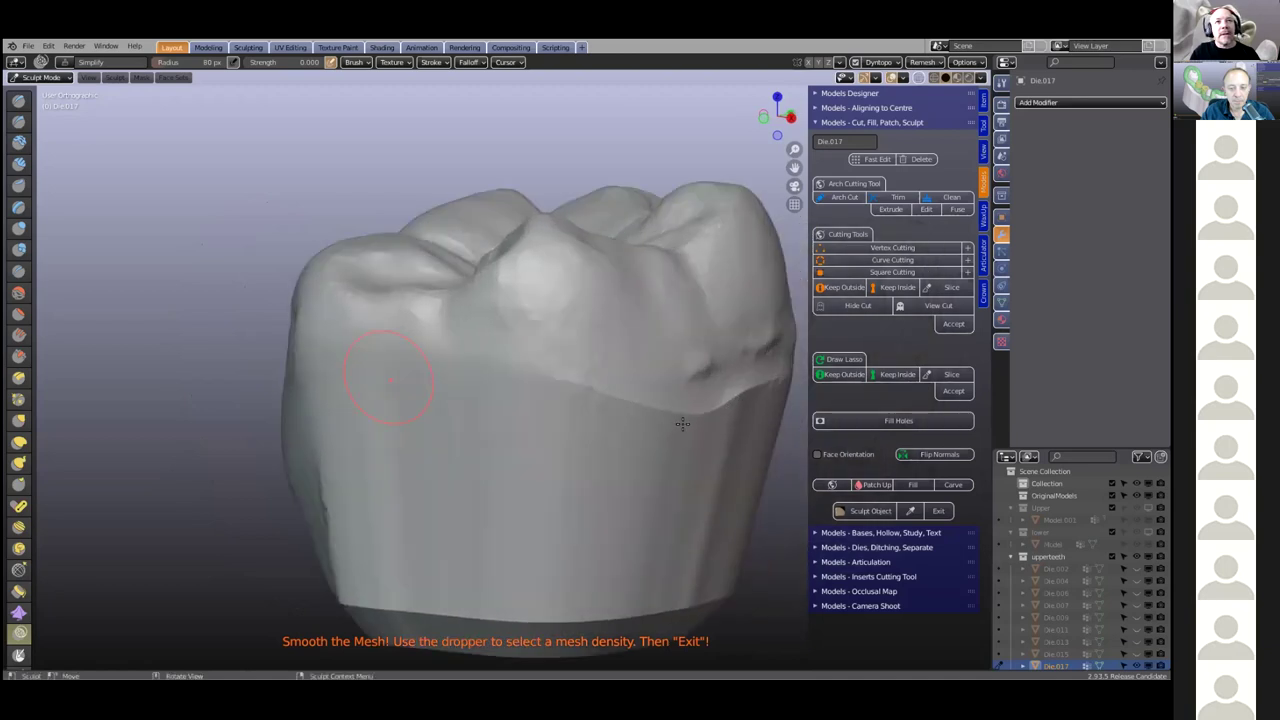
{"action": "scroll", "coordinate": [686, 429], "scroll_direction": "up", "scroll_amount": 1}
{"action": "scroll", "coordinate": [560, 417], "scroll_direction": "down", "scroll_amount": 4}
{"action": "middle_click_drag", "start_coordinate": [800, 403], "coordinate": [457, 343]}
{"action": "left_click", "coordinate": [711, 407]}
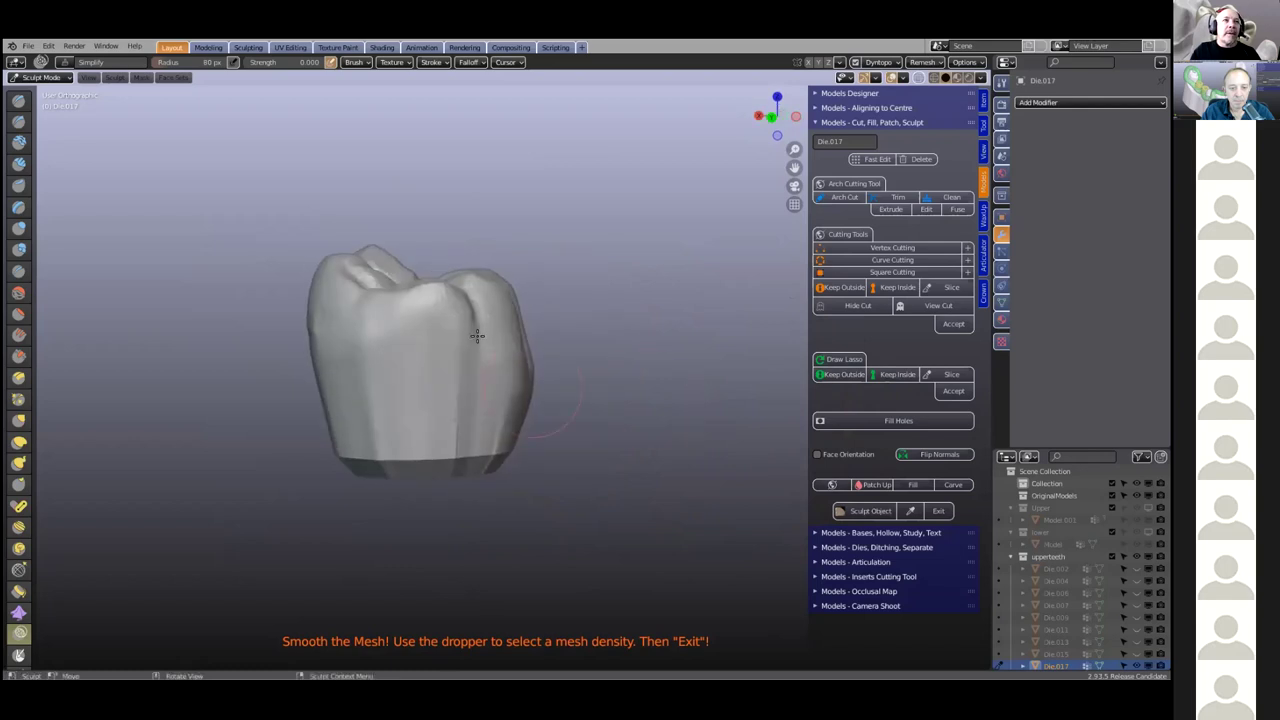
Face the molar's occlusal surface, show the sculpting brush names in a widened toolbar, and choose the Crease brush
{"action": "mouse_move", "coordinate": [440, 387]}
{"action": "middle_mouse_down"}
{"action": "mouse_move", "coordinate": [334, 406]}
{"action": "mouse_move", "coordinate": [287, 349]}
{"action": "mouse_move", "coordinate": [312, 392]}
{"action": "middle_mouse_up"}
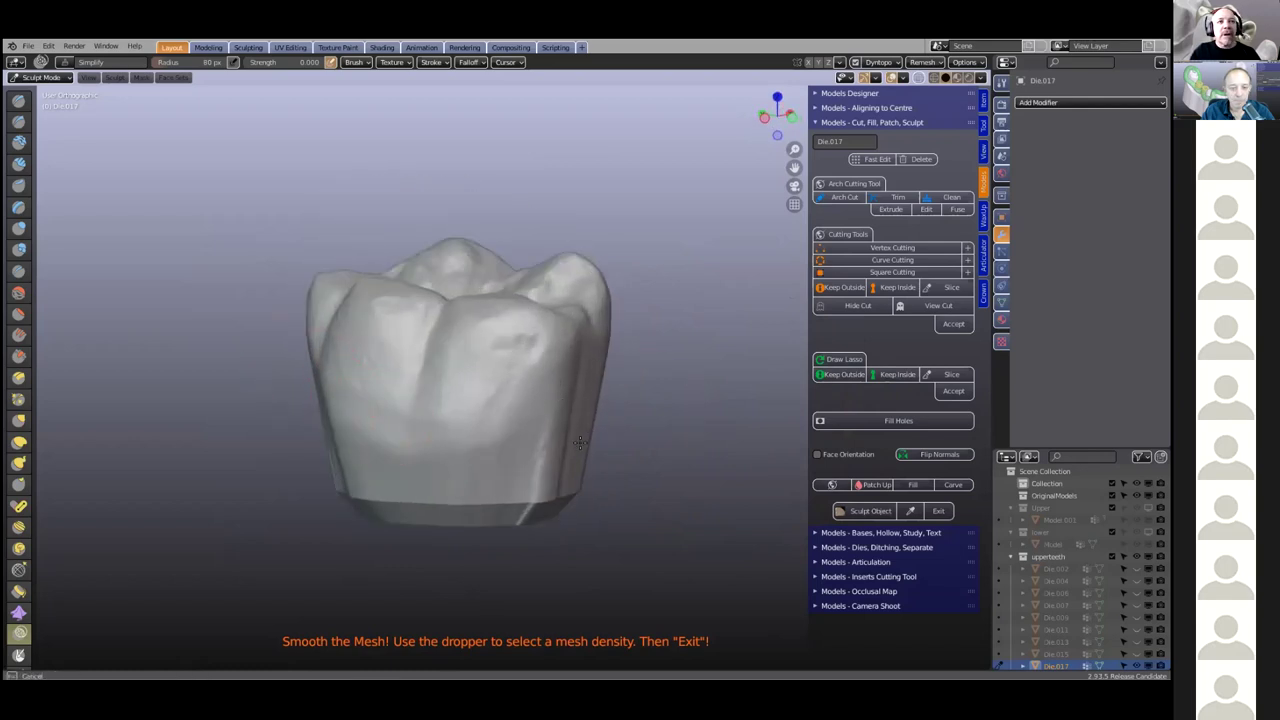
{"action": "mouse_move", "coordinate": [535, 470]}
{"action": "middle_mouse_down"}
{"action": "mouse_move", "coordinate": [497, 463]}
{"action": "mouse_move", "coordinate": [363, 346]}
{"action": "middle_mouse_up"}
{"action": "middle_click_drag", "start_coordinate": [234, 363], "coordinate": [51, 189]}
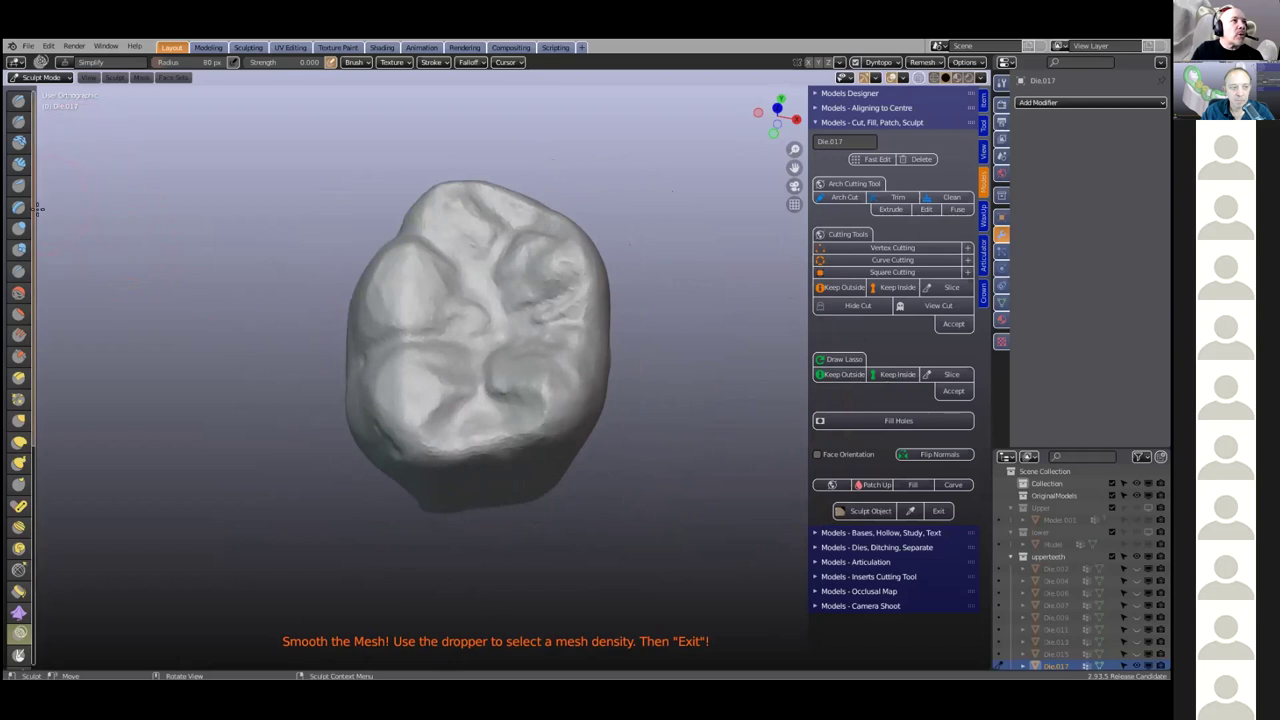
{"action": "left_click_drag", "start_coordinate": [40, 210], "coordinate": [130, 215]}
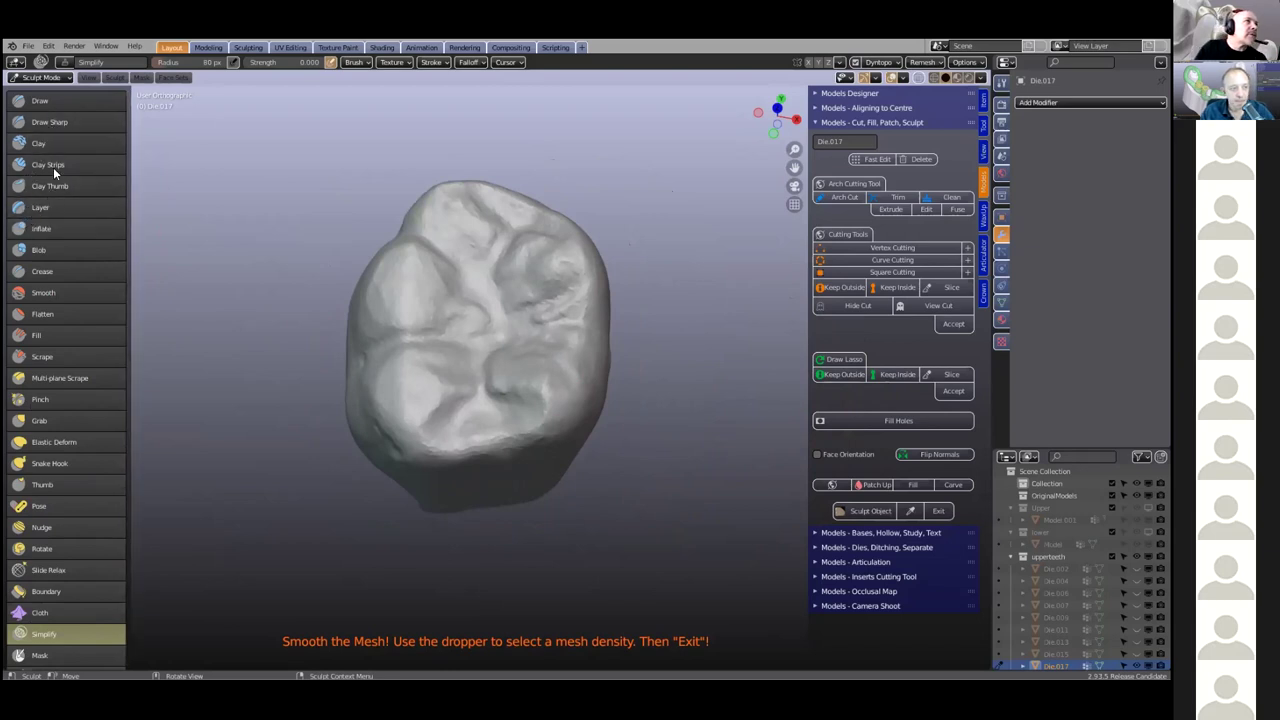
{"action": "left_click", "coordinate": [40, 271]}
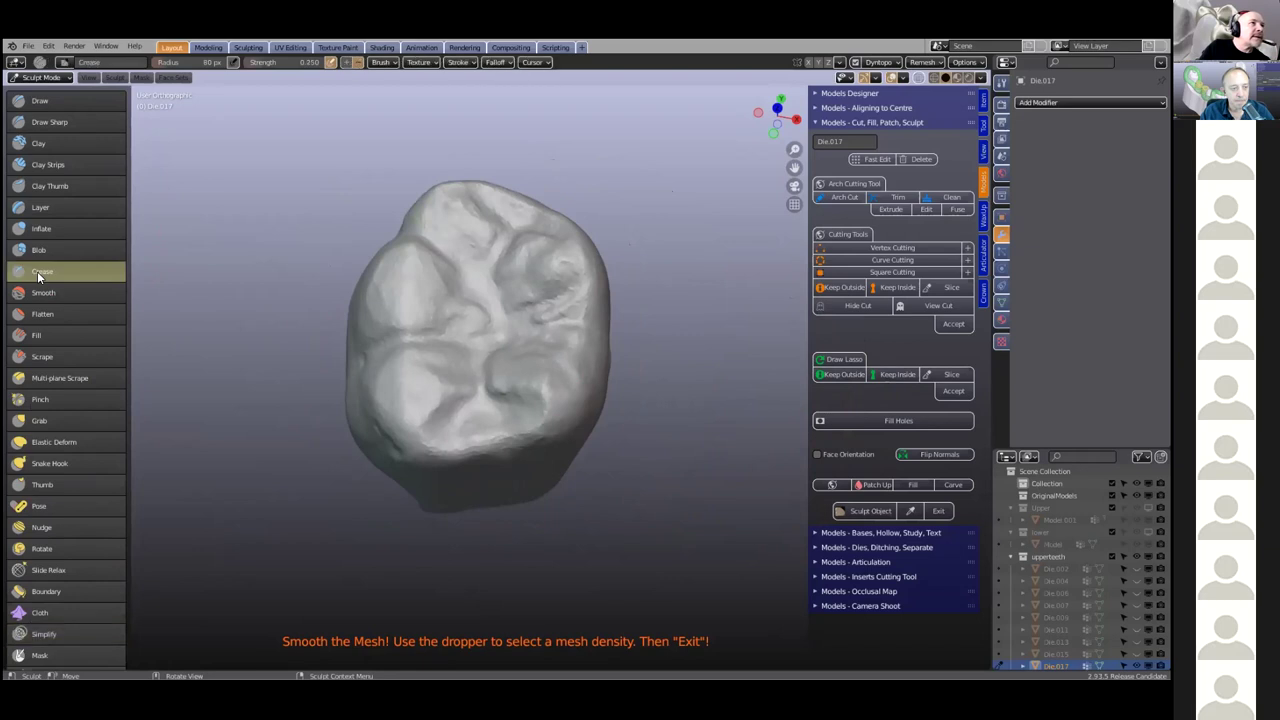
Set the Crease brush's strength to 1.000, auto-smooth to 0.605 and radius to 46 px
{"action": "scroll", "coordinate": [472, 358], "scroll_direction": "up", "scroll_amount": 3}
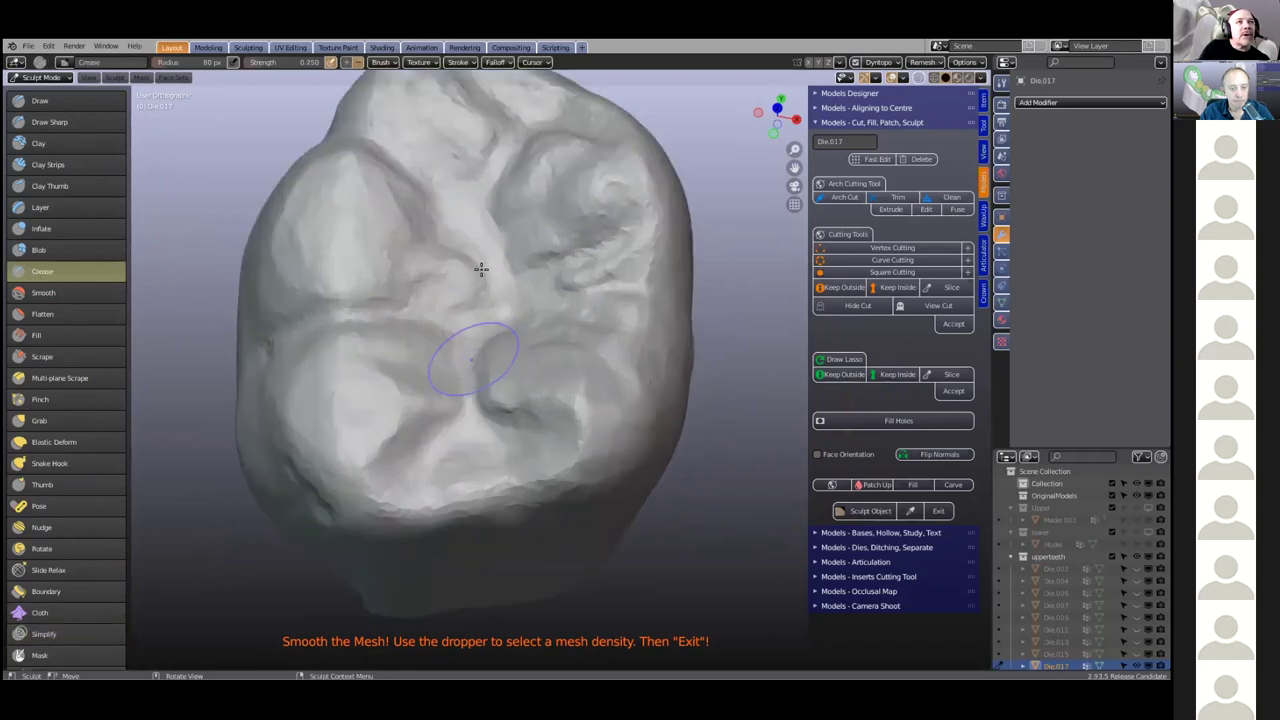
{"action": "scroll", "coordinate": [480, 269], "scroll_direction": "up", "scroll_amount": 2}
{"action": "right_click", "coordinate": [480, 270]}
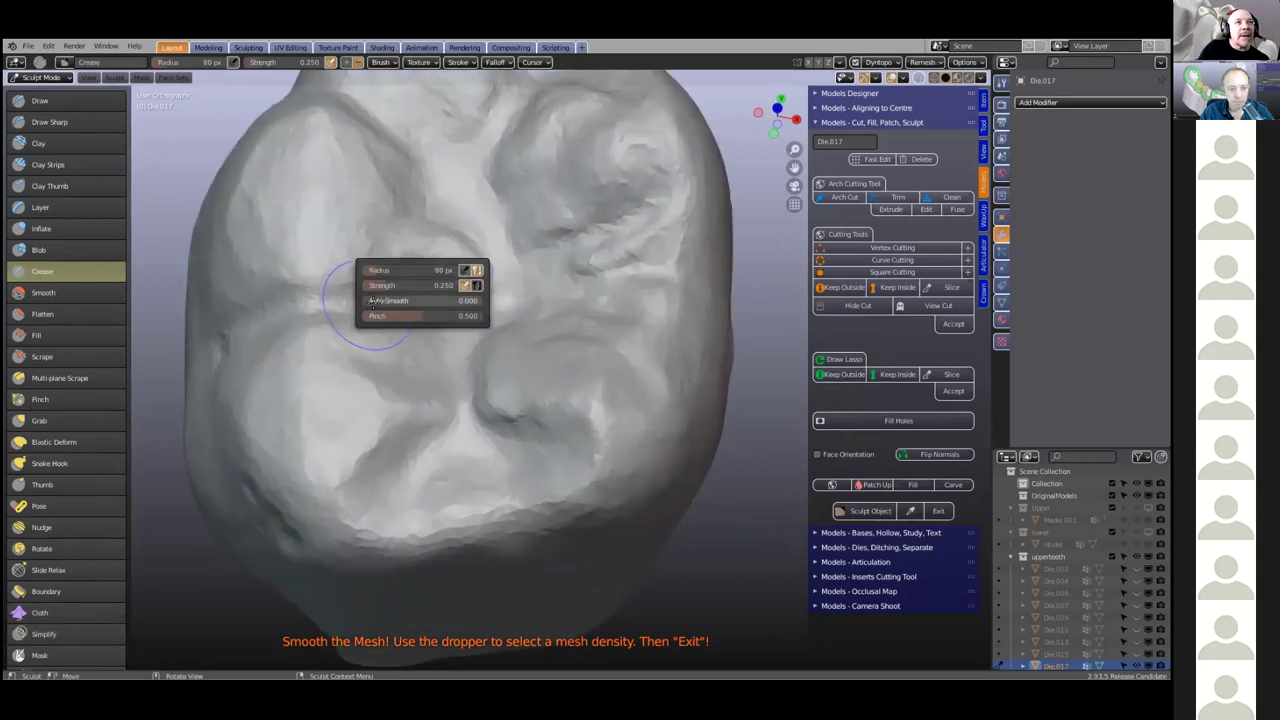
{"action": "mouse_move", "coordinate": [372, 301]}
{"action": "left_mouse_down"}
{"action": "mouse_move", "coordinate": [475, 301]}
{"action": "mouse_move", "coordinate": [436, 301]}
{"action": "mouse_move", "coordinate": [460, 286]}
{"action": "left_mouse_up"}
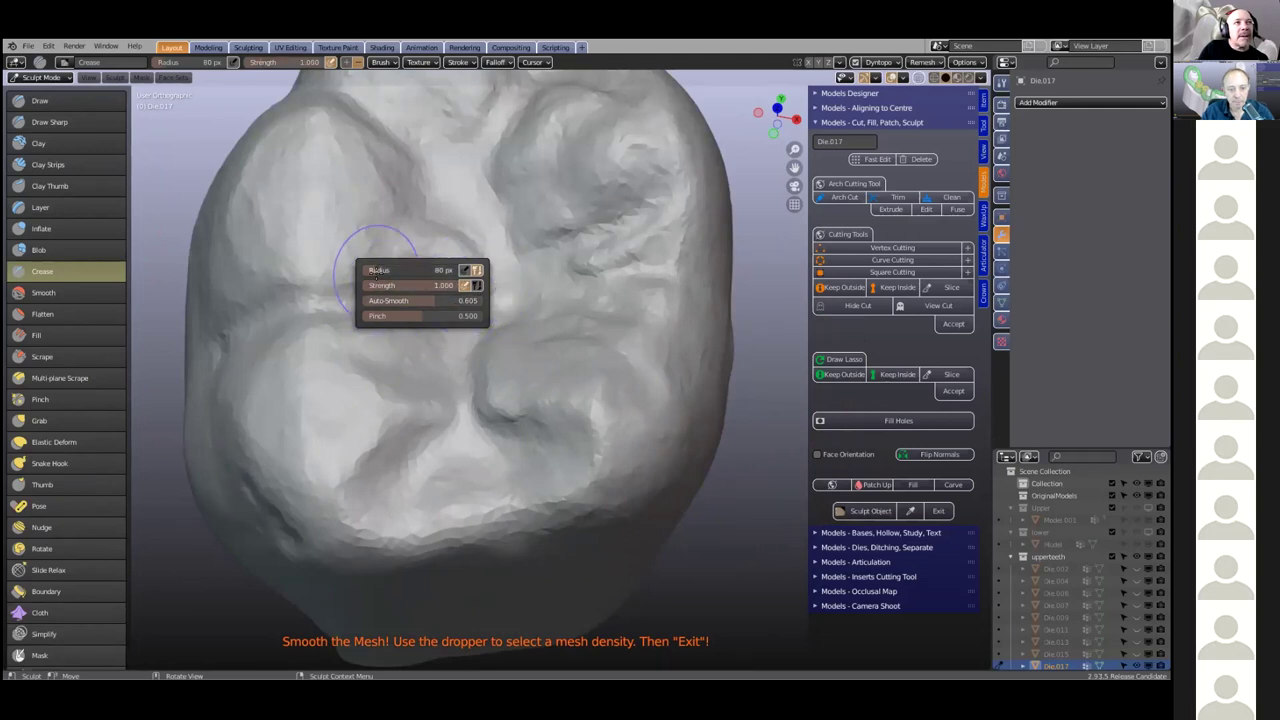
{"action": "left_click_drag", "start_coordinate": [371, 274], "coordinate": [366, 273]}
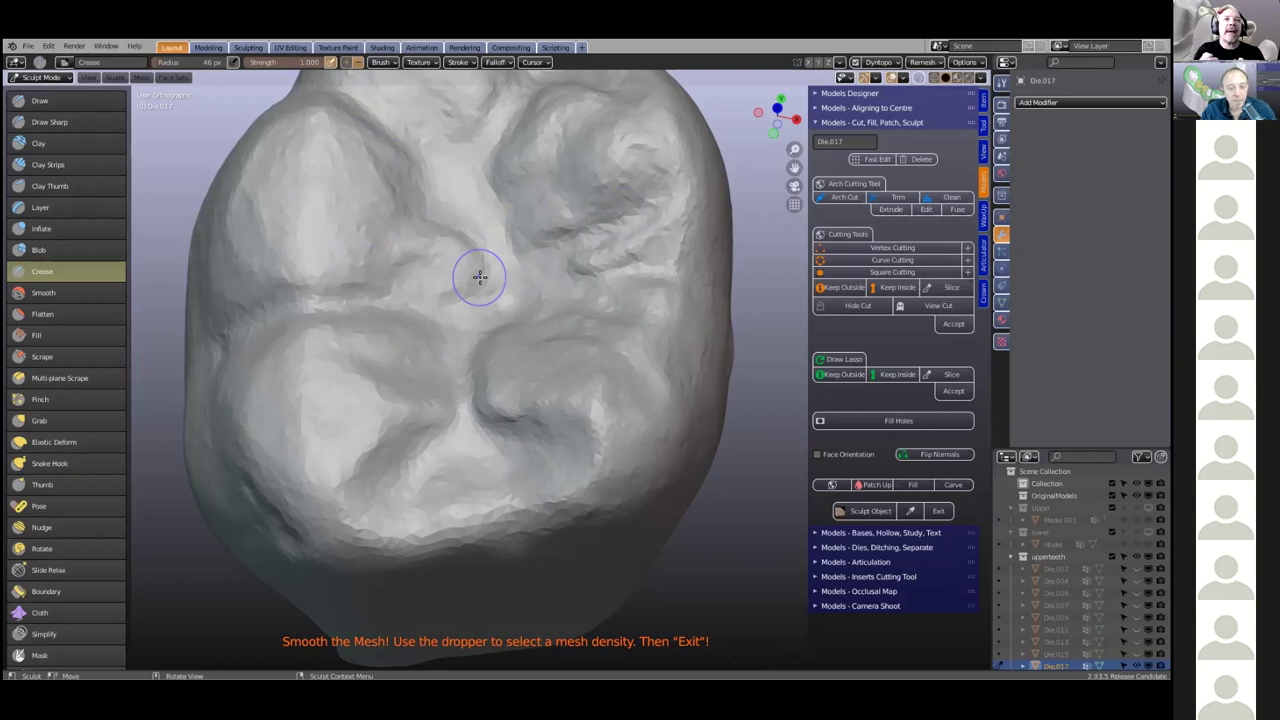
Try creasing the molar's central fissure with the brush's auto-smooth raised to 0.895
{"action": "left_click_drag", "start_coordinate": [470, 186], "coordinate": [496, 232]}
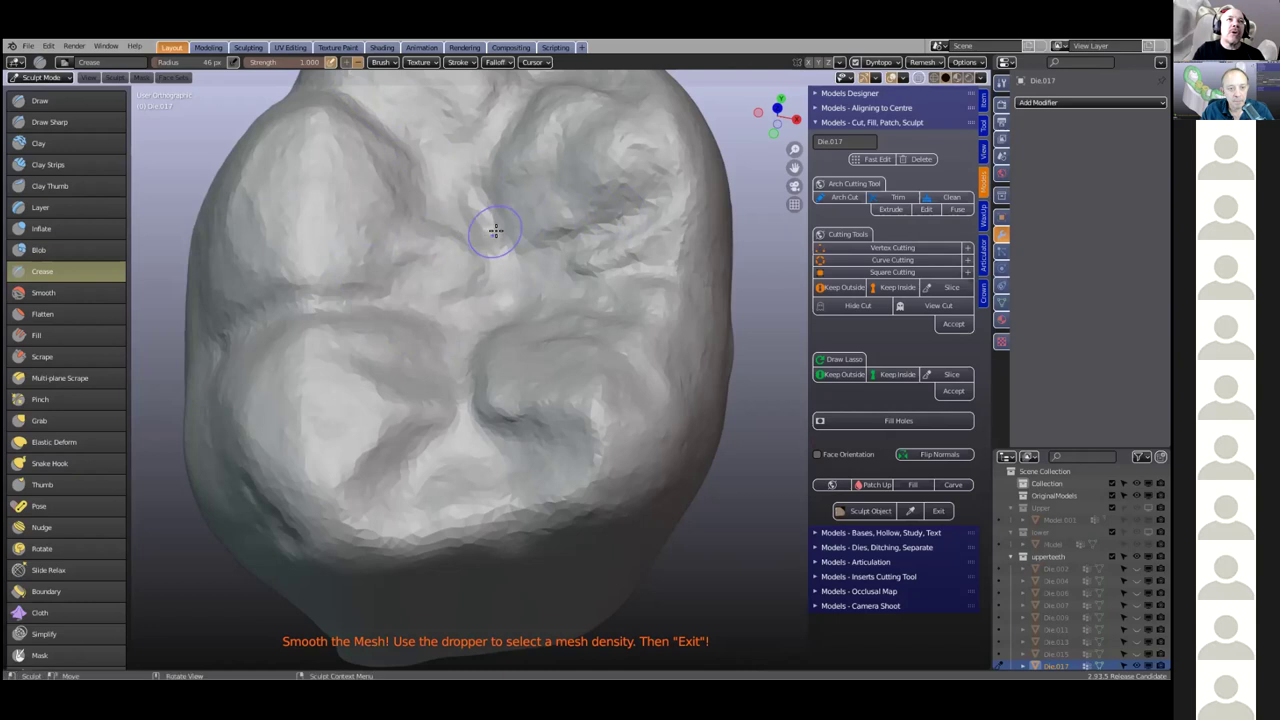
{"action": "right_click", "coordinate": [495, 230]}
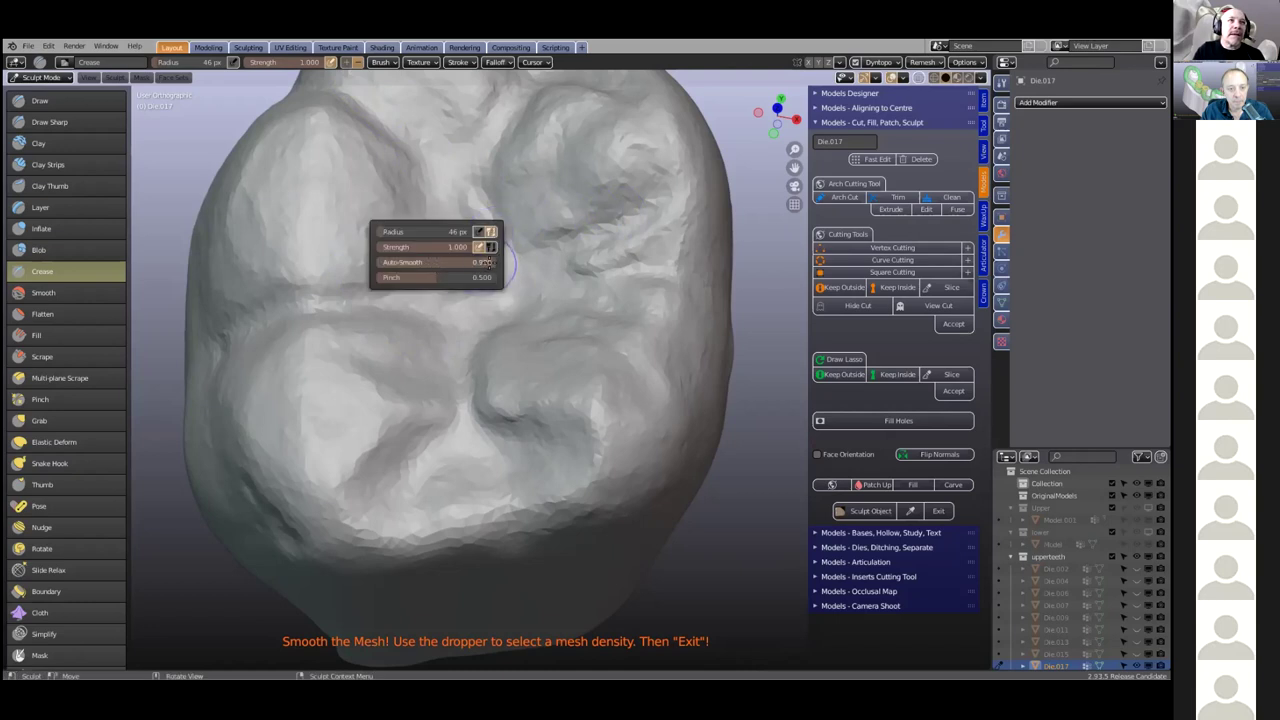
{"action": "mouse_move", "coordinate": [485, 220]}
{"action": "left_mouse_down"}
{"action": "mouse_move", "coordinate": [476, 214]}
{"action": "mouse_move", "coordinate": [491, 266]}
{"action": "mouse_move", "coordinate": [496, 246]}
{"action": "left_mouse_up"}
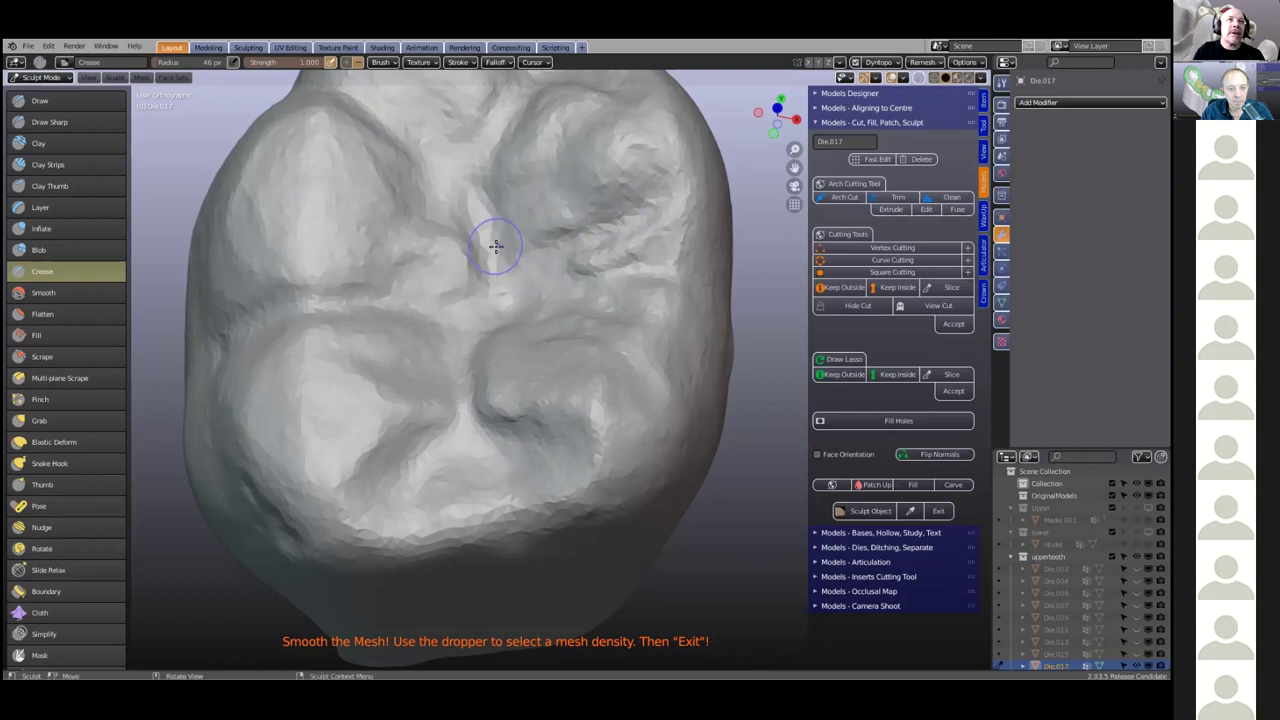
{"action": "mouse_move", "coordinate": [443, 286]}
{"action": "middle_mouse_down"}
{"action": "mouse_move", "coordinate": [465, 312]}
{"action": "mouse_move", "coordinate": [523, 327]}
{"action": "middle_mouse_up"}
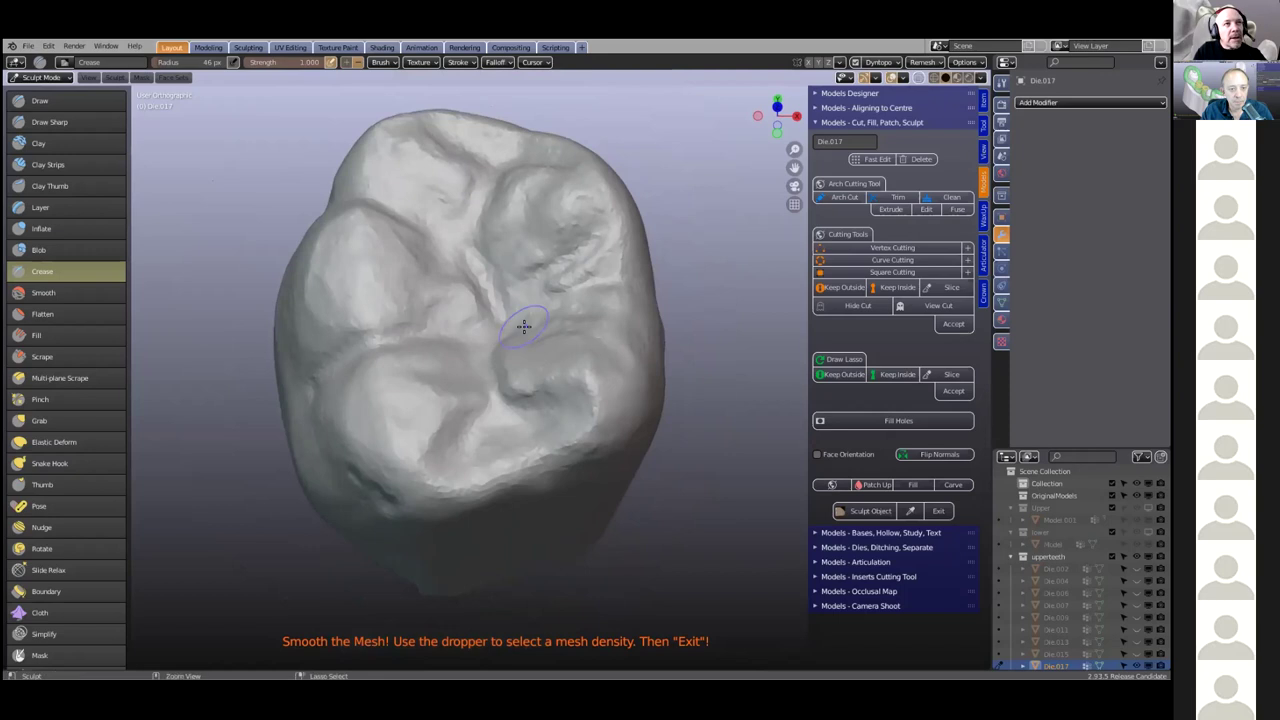
Set the Crease brush's radius to 30 px and pinch to 0.975, and try it along the central fissure
{"action": "right_click", "coordinate": [486, 302]}
{"action": "left_click_drag", "start_coordinate": [376, 304], "coordinate": [372, 305]}
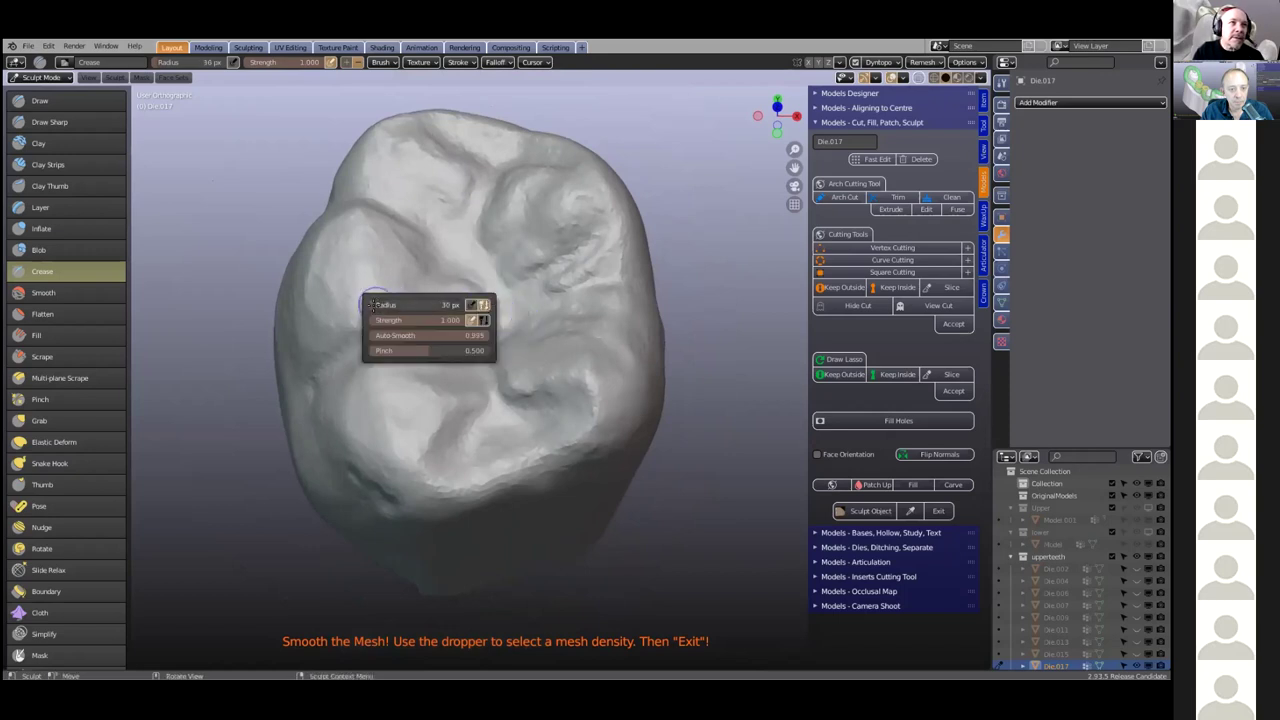
{"action": "left_click_drag", "start_coordinate": [429, 351], "coordinate": [491, 351]}
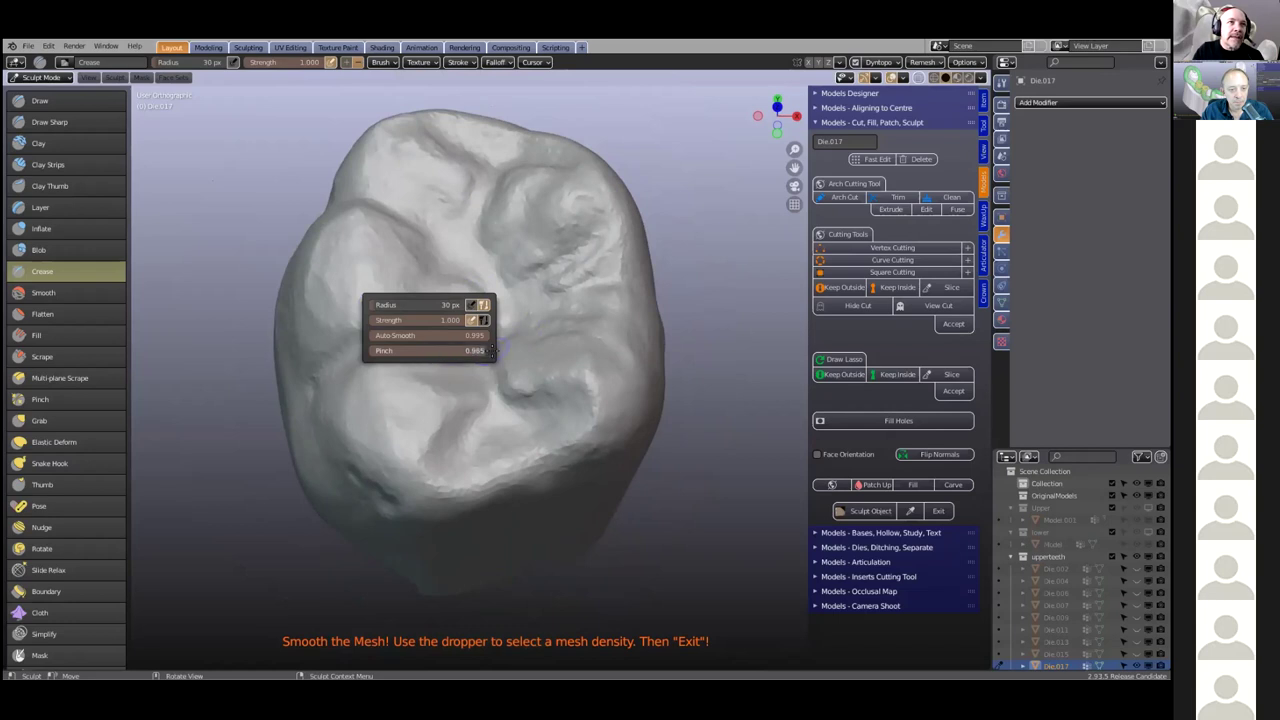
{"action": "scroll", "coordinate": [490, 267], "scroll_direction": "up", "scroll_amount": 2}
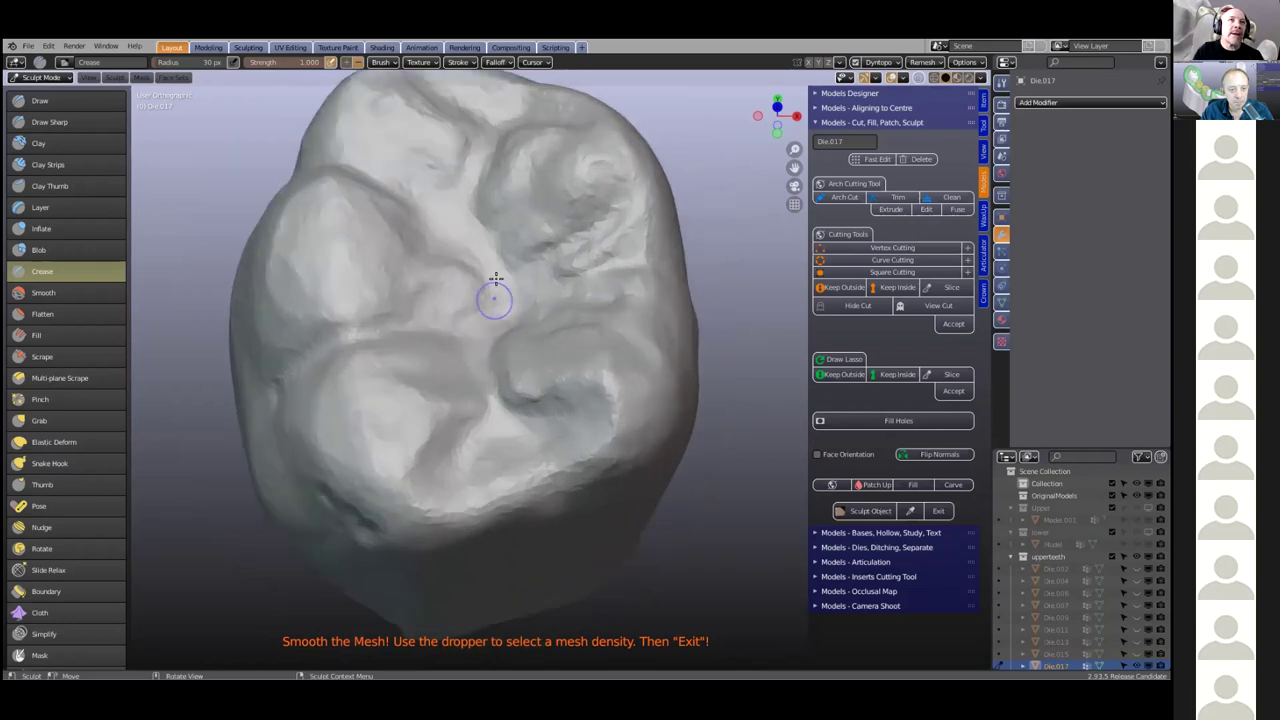
{"action": "scroll", "coordinate": [495, 300], "scroll_direction": "up", "scroll_amount": 2}
{"action": "scroll", "coordinate": [489, 320], "scroll_direction": "down", "scroll_amount": 2}
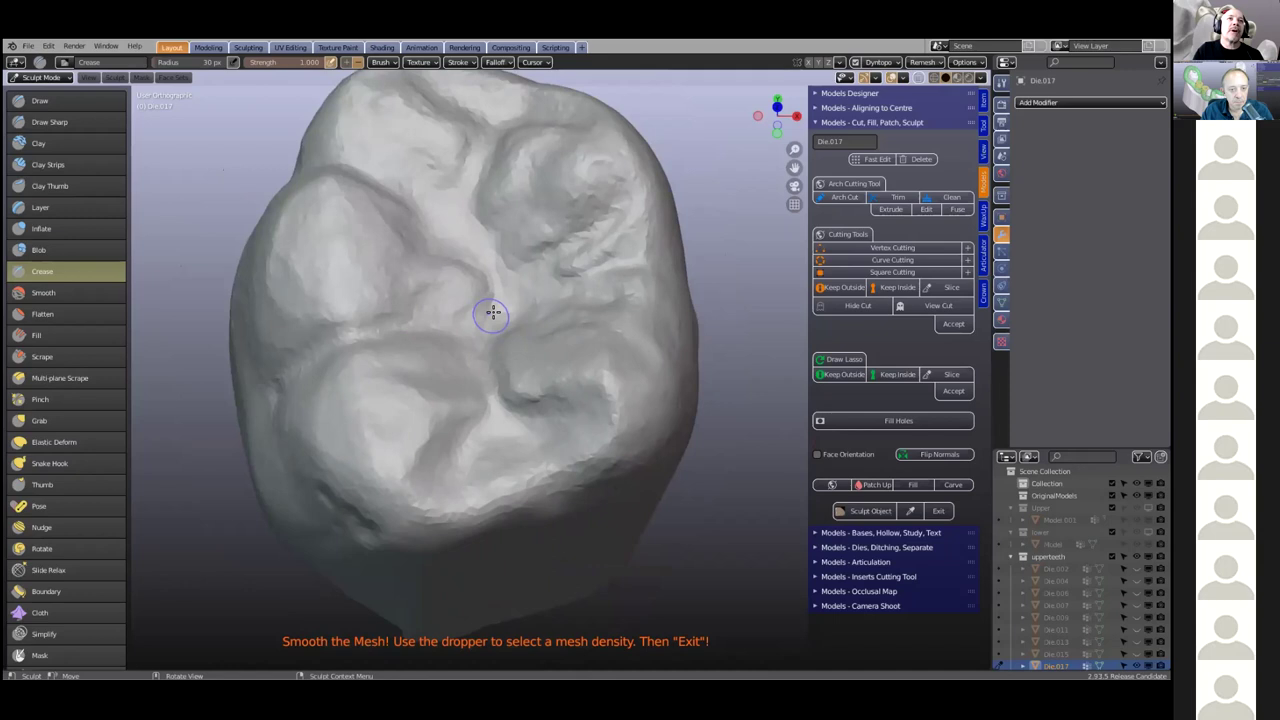
{"action": "scroll", "coordinate": [493, 313], "scroll_direction": "down", "scroll_amount": 3}
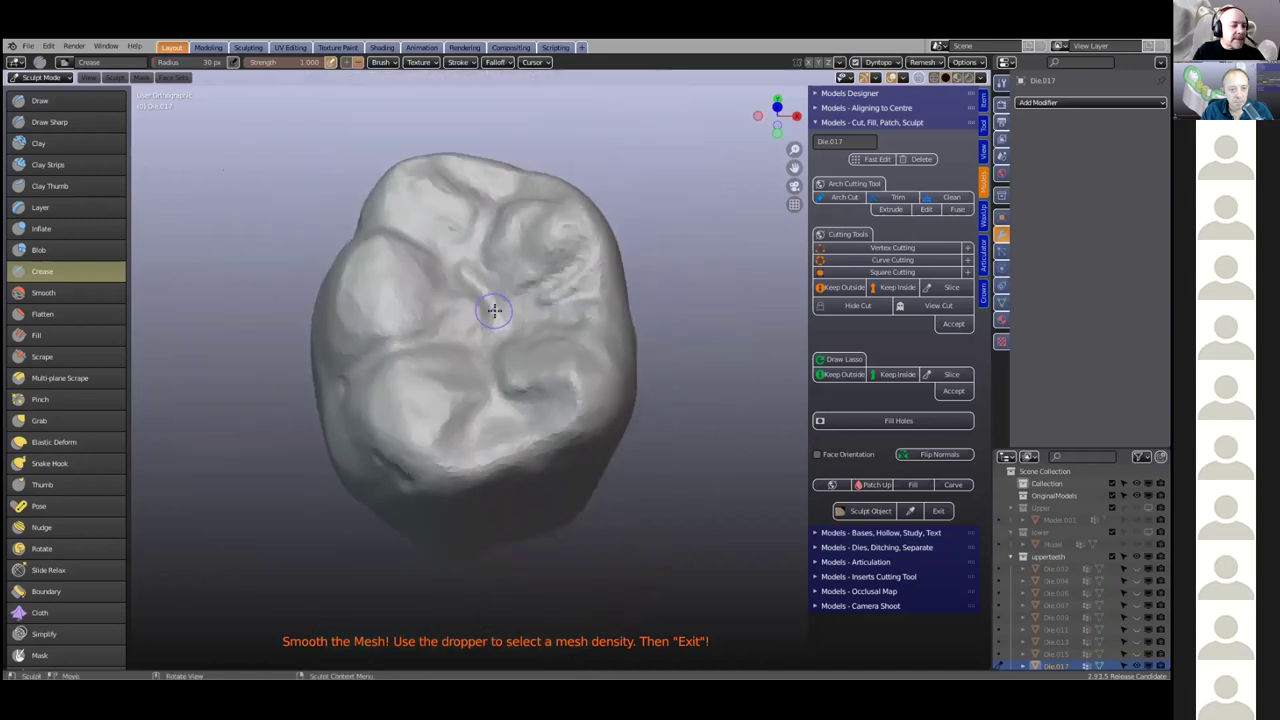
Set the Crease brush's auto-smooth to 1.000 and check the molar's mesh density in Edit Mode
{"action": "right_click", "coordinate": [491, 309]}
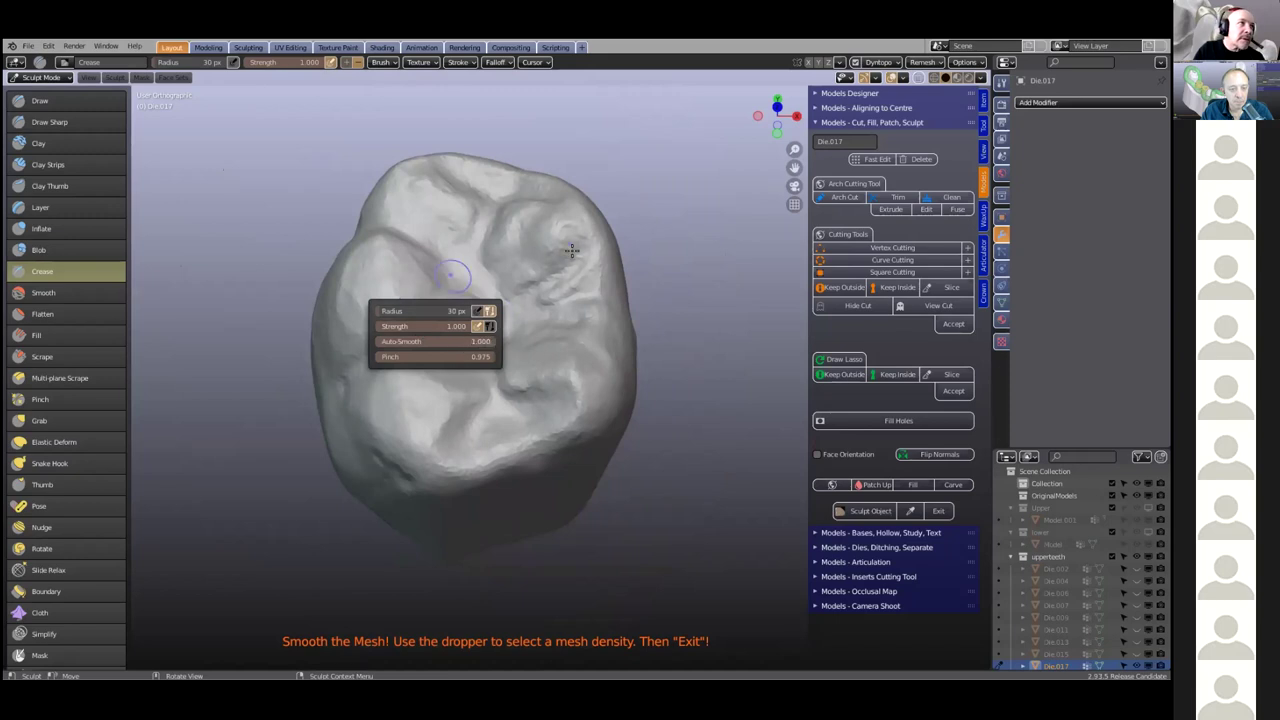
{"action": "scroll", "coordinate": [522, 294], "scroll_direction": "up", "scroll_amount": 3}
{"action": "scroll", "coordinate": [522, 294], "scroll_direction": "down", "scroll_amount": 2}
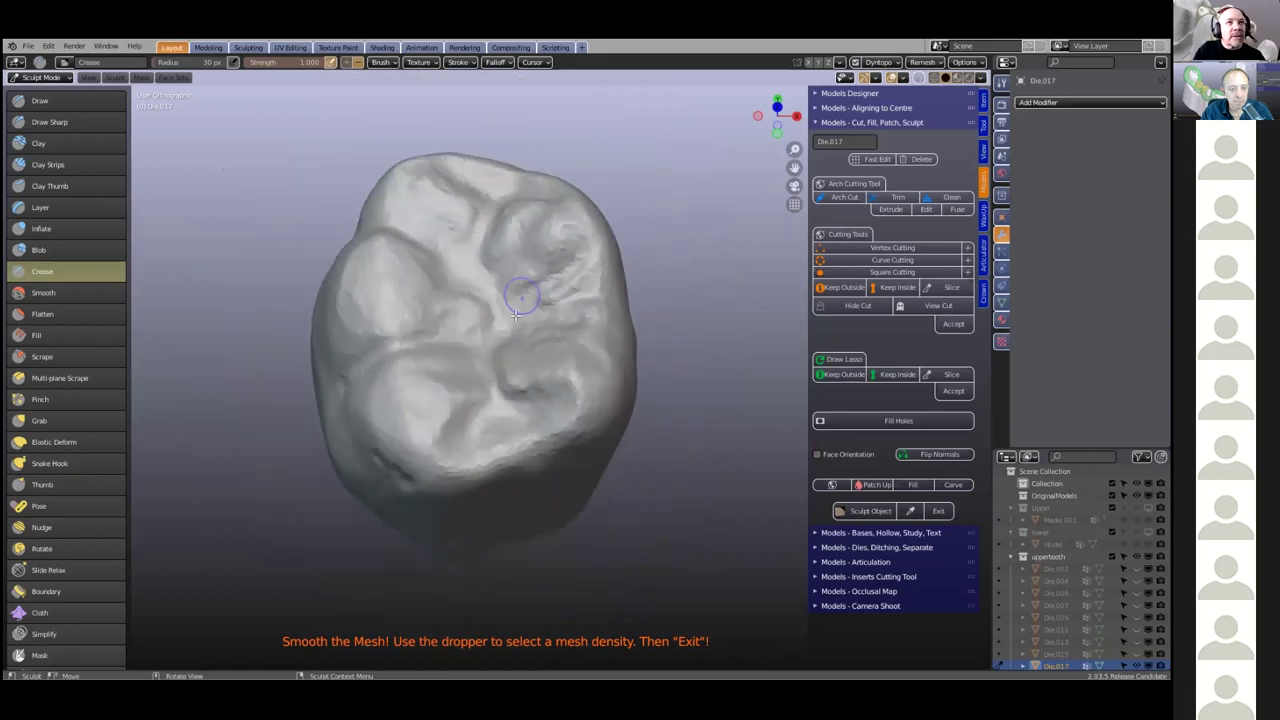
{"action": "mouse_move", "coordinate": [486, 334]}
{"action": "middle_mouse_down"}
{"action": "mouse_move", "coordinate": [566, 326]}
{"action": "mouse_move", "coordinate": [573, 290]}
{"action": "mouse_move", "coordinate": [562, 327]}
{"action": "mouse_move", "coordinate": [554, 271]}
{"action": "mouse_move", "coordinate": [556, 286]}
{"action": "middle_mouse_up"}
{"action": "key", "text": "Tab"}
{"action": "key", "text": "Tab"}
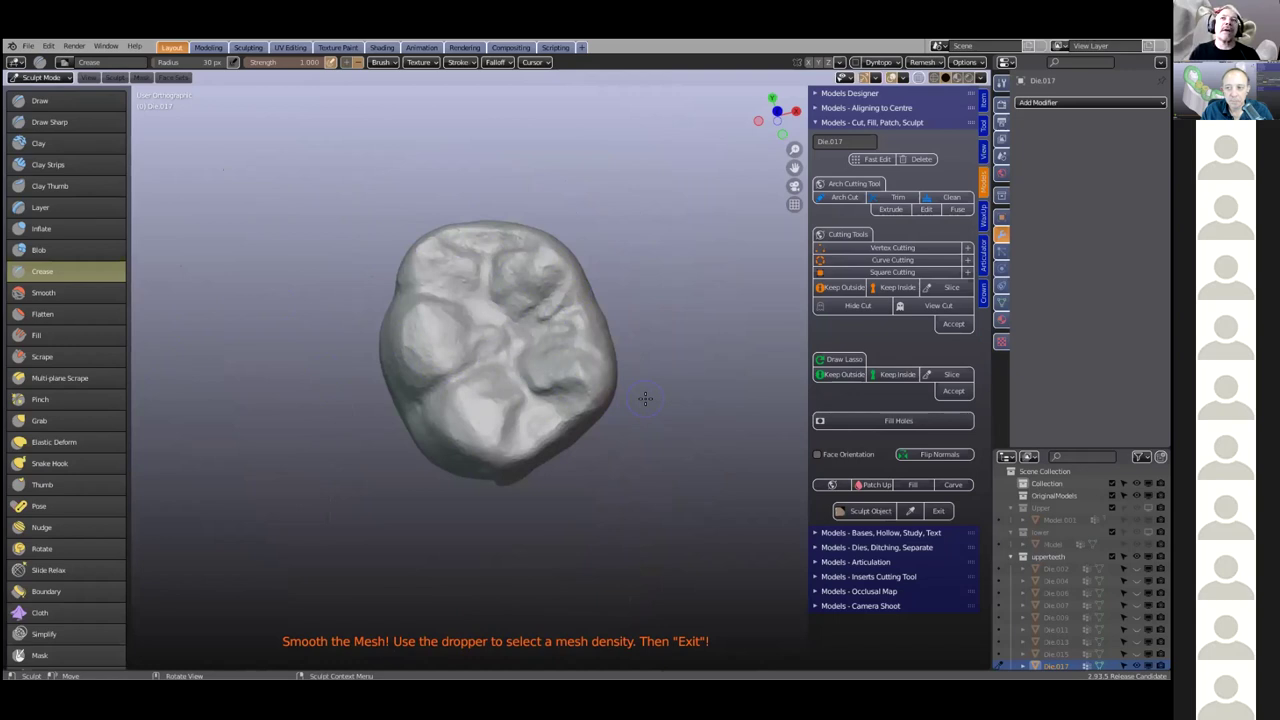
Exit sculpting and bring up the WaxUp Tooth Geometry tools, widening the sidebar to show their full names
{"action": "left_click", "coordinate": [938, 511]}
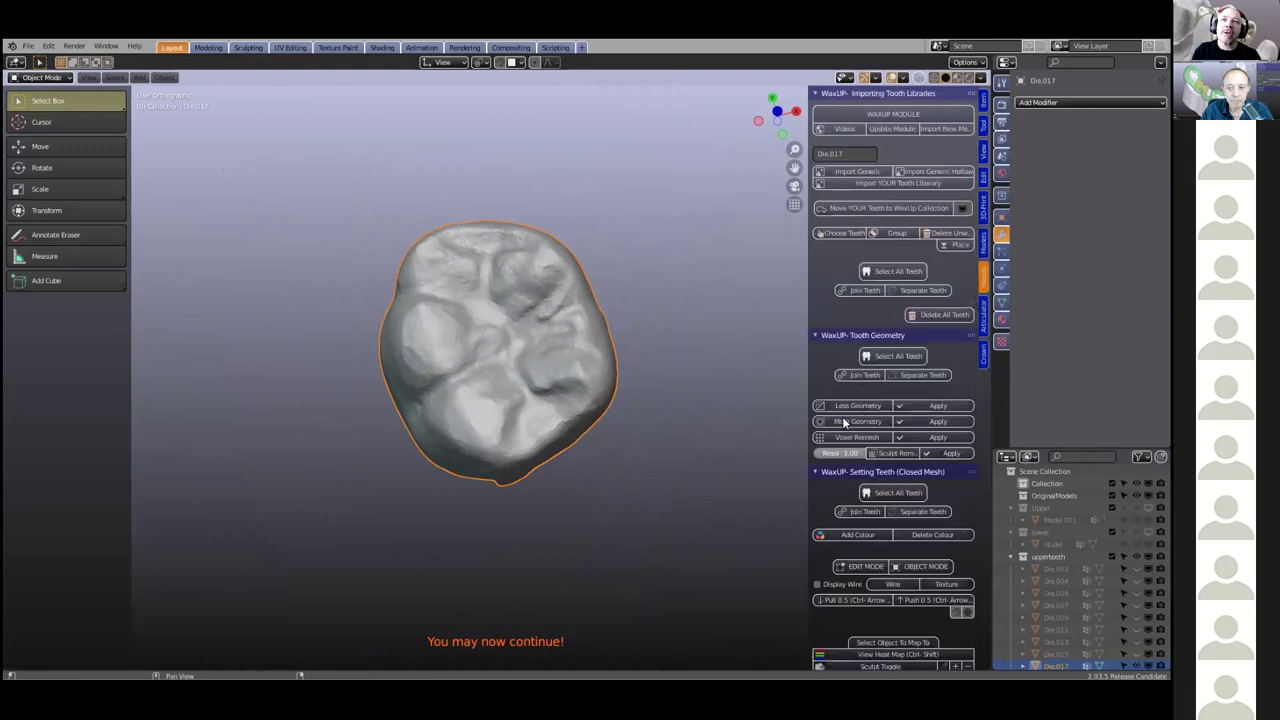
{"action": "scroll", "coordinate": [845, 418], "scroll_direction": "down", "scroll_amount": 2}
{"action": "left_click_drag", "start_coordinate": [806, 384], "coordinate": [657, 398]}
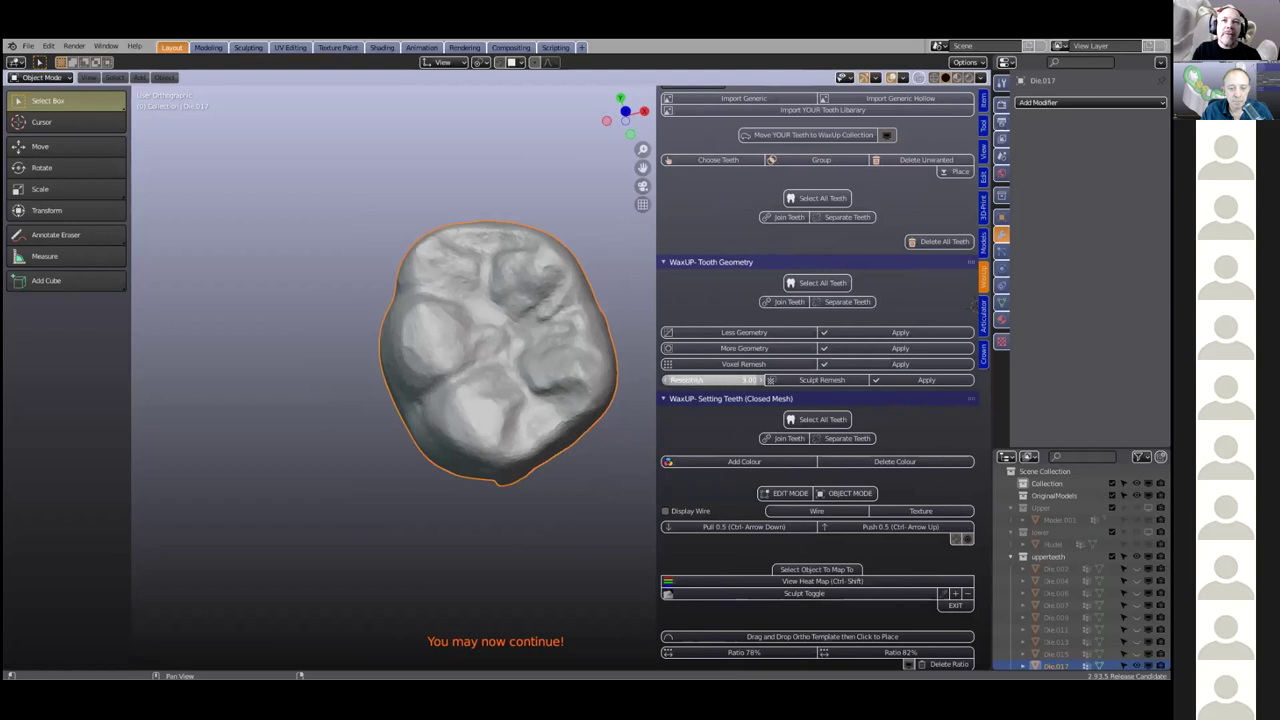
Remesh the lower first molar with Sculpt Remesh at a resolution of 4.00 and apply the result
{"action": "left_click", "coordinate": [713, 380]}
{"action": "key", "text": "Return"}
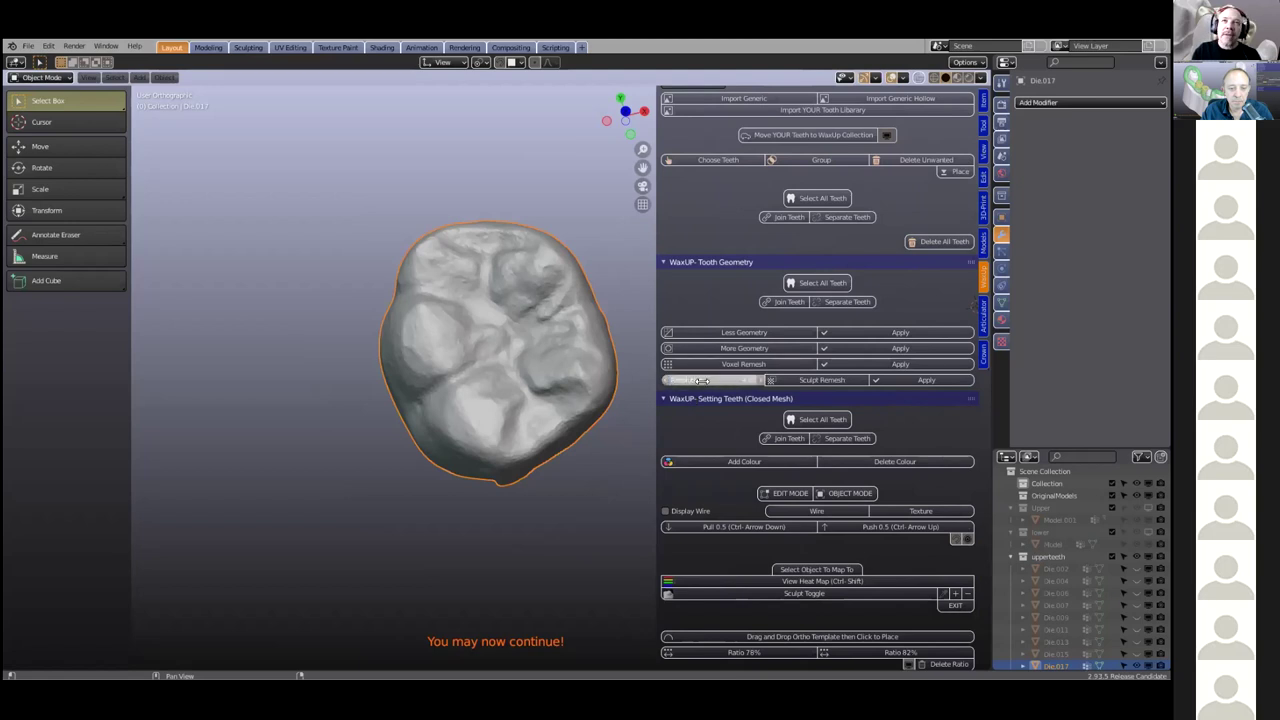
{"action": "left_click", "coordinate": [805, 379]}
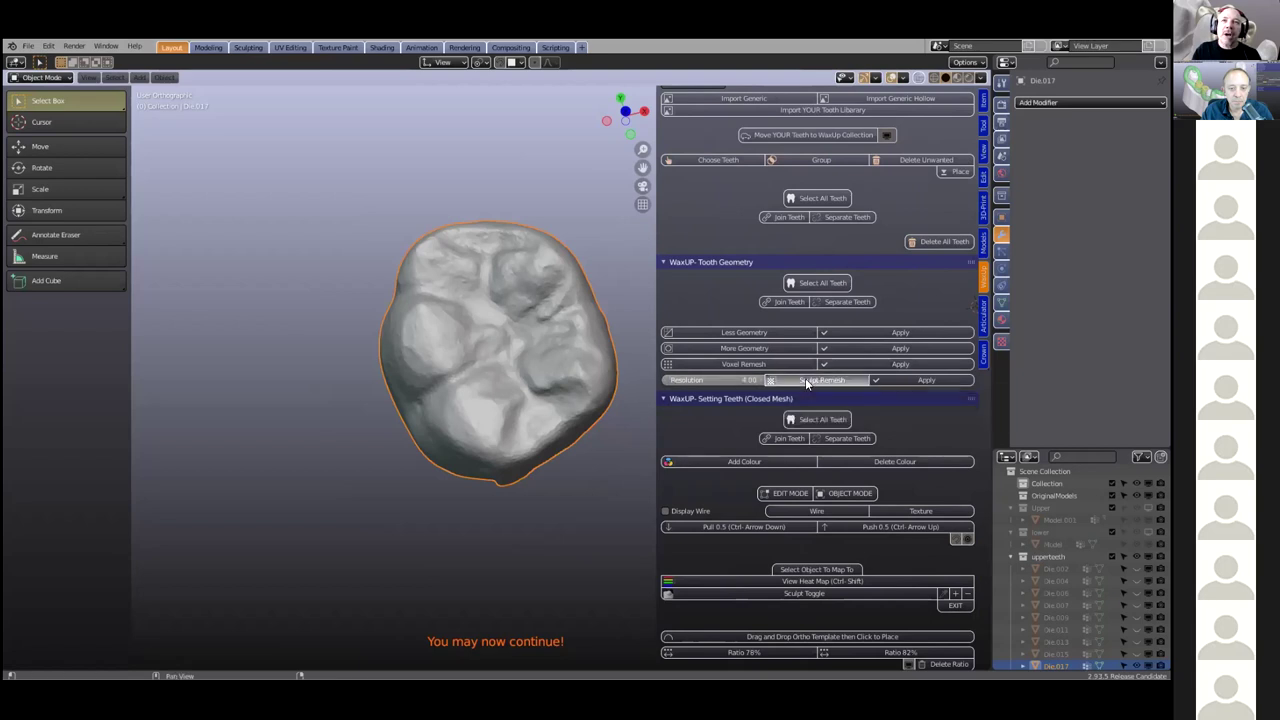
{"action": "left_click", "coordinate": [531, 414]}
{"action": "left_click", "coordinate": [909, 378]}
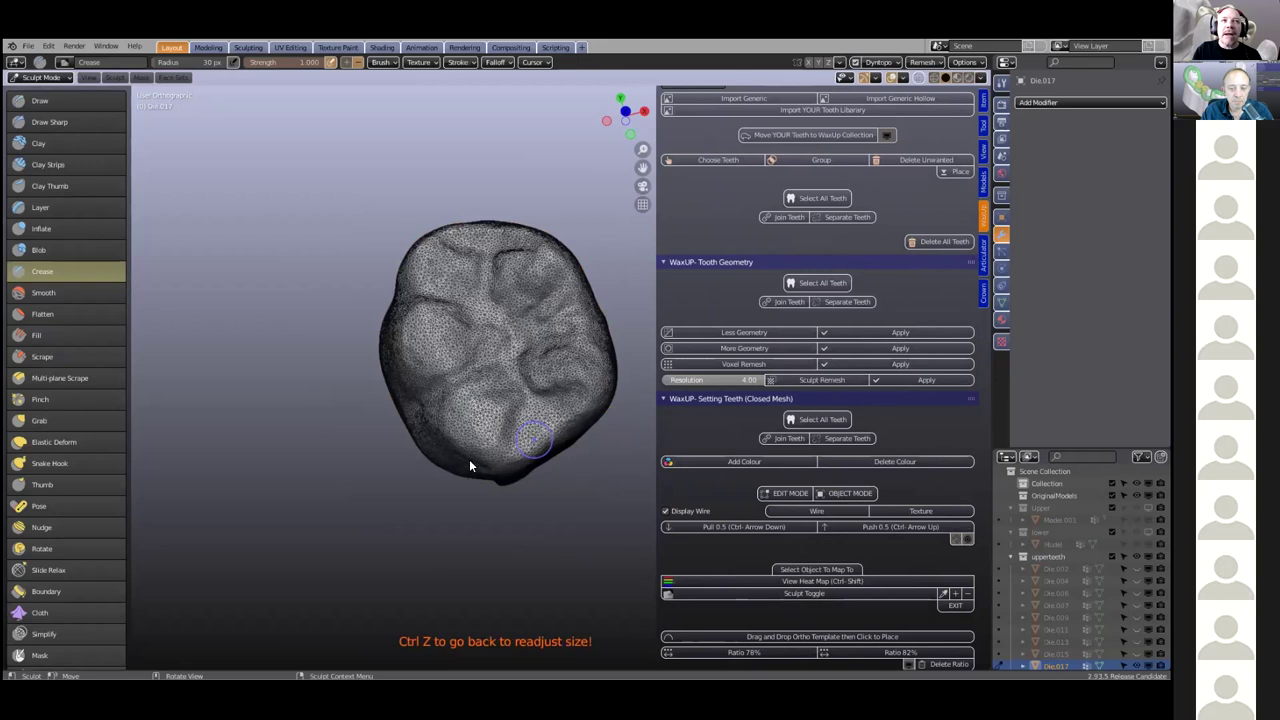
Inspect the remeshed molar's geometry in Edit Mode from the side and above, and return to Object Mode
{"action": "middle_click_drag", "start_coordinate": [484, 365], "coordinate": [489, 377], "text": "alt"}
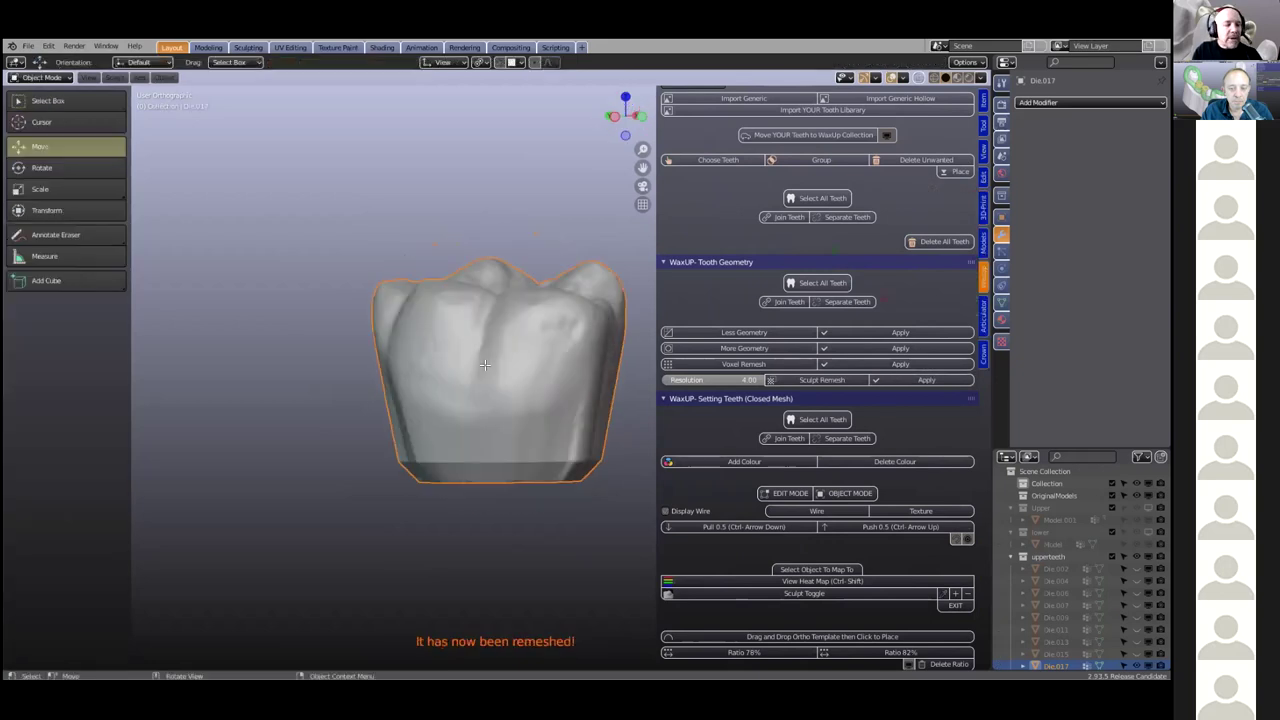
{"action": "key", "text": "Tab"}
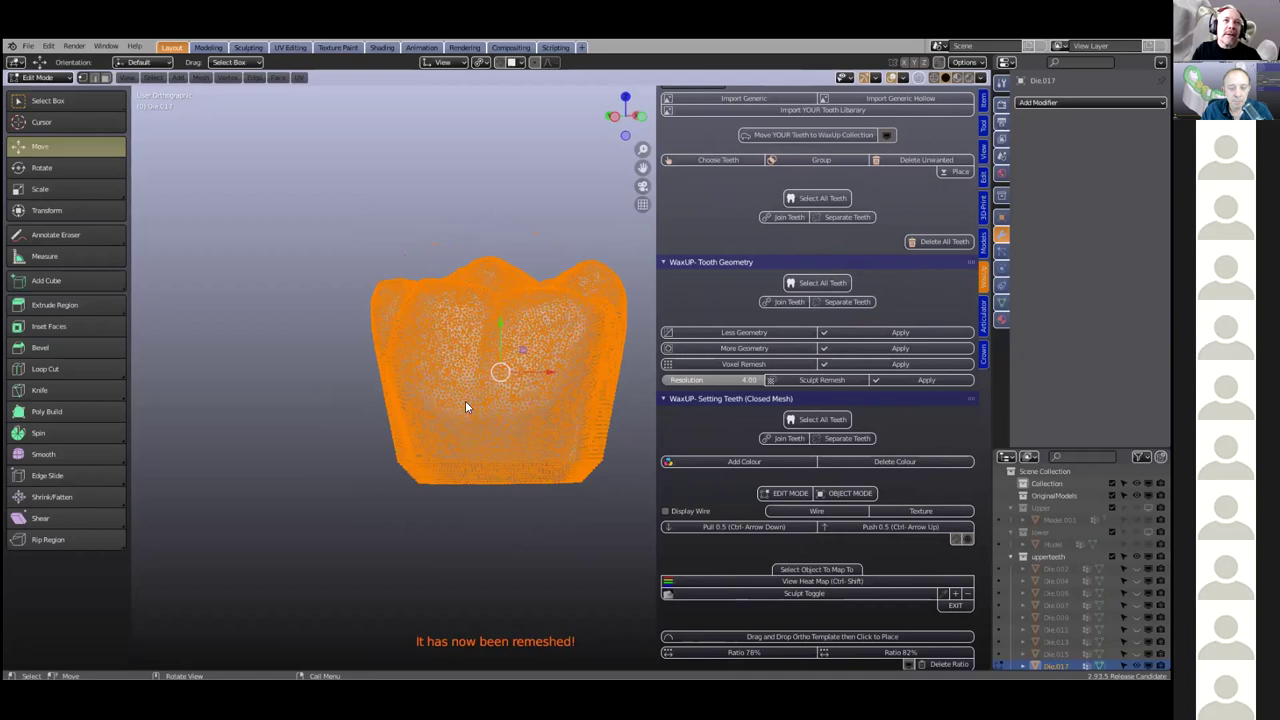
{"action": "middle_click_drag", "start_coordinate": [637, 450], "coordinate": [652, 423]}
{"action": "scroll", "coordinate": [577, 456], "scroll_direction": "up", "scroll_amount": 4}
{"action": "key", "text": "Tab"}
{"action": "scroll", "coordinate": [652, 423], "scroll_direction": "down", "scroll_amount": 3}
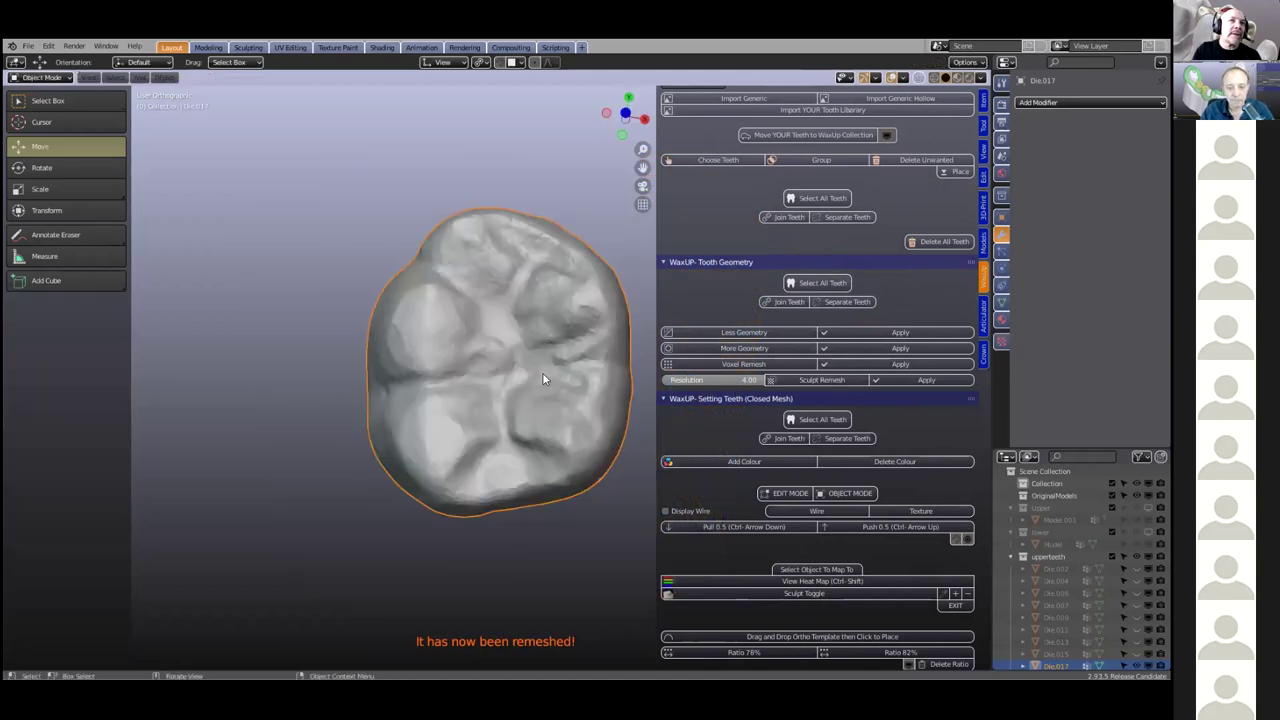
Start sculpting the lower first molar with the Crease brush, set its radius to 36 px, and carve a stroke in the central fissure
{"action": "left_click", "coordinate": [983, 242]}
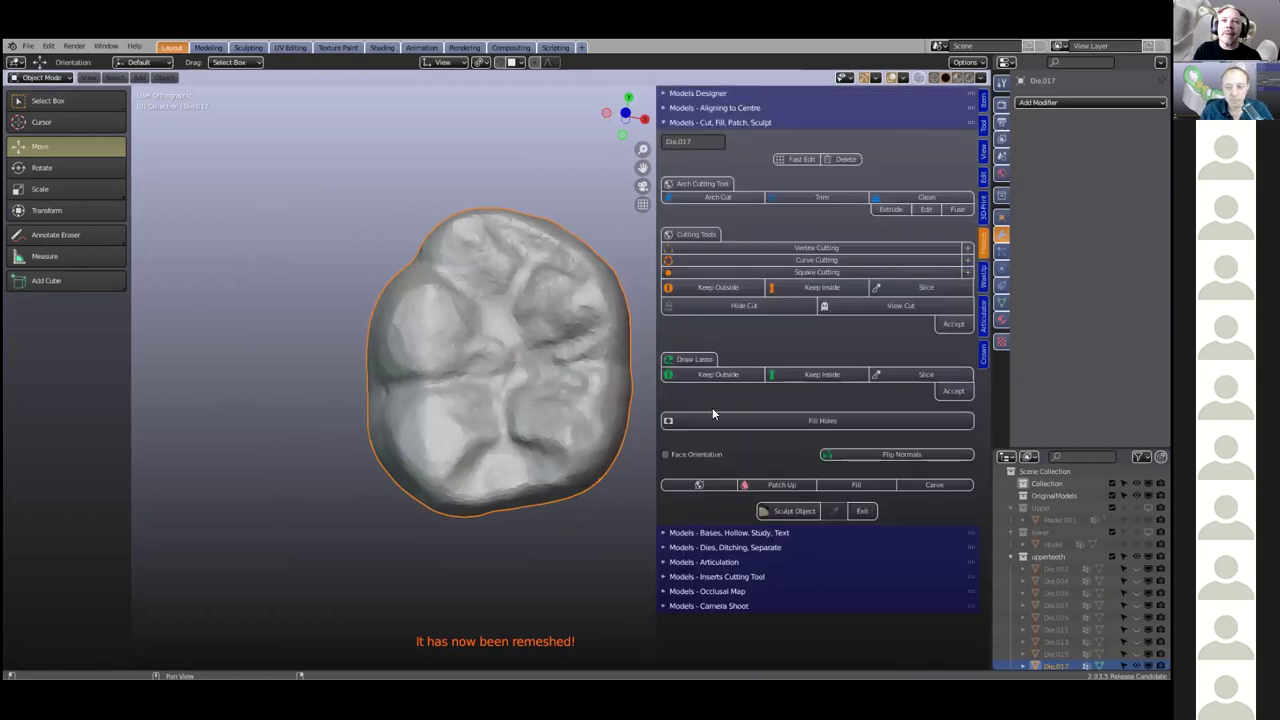
{"action": "left_click", "coordinate": [765, 511]}
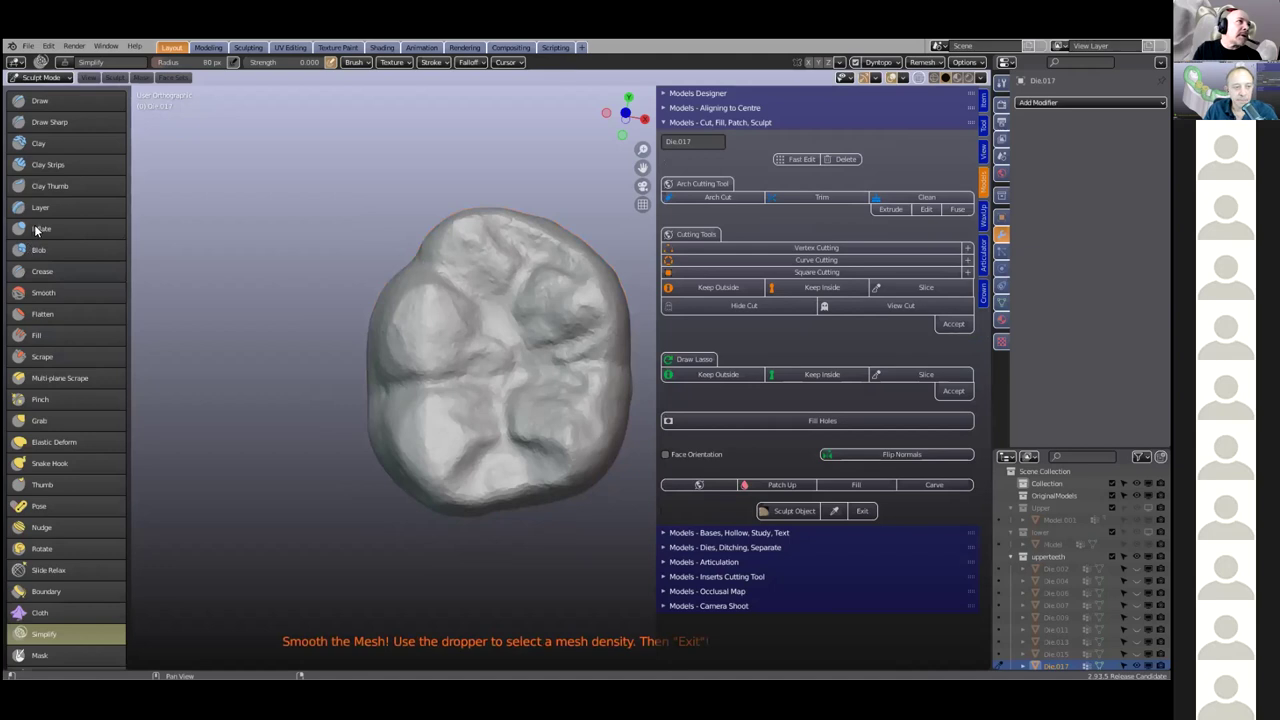
{"action": "left_click", "coordinate": [40, 271]}
{"action": "scroll", "coordinate": [350, 285], "scroll_direction": "up", "scroll_amount": 1}
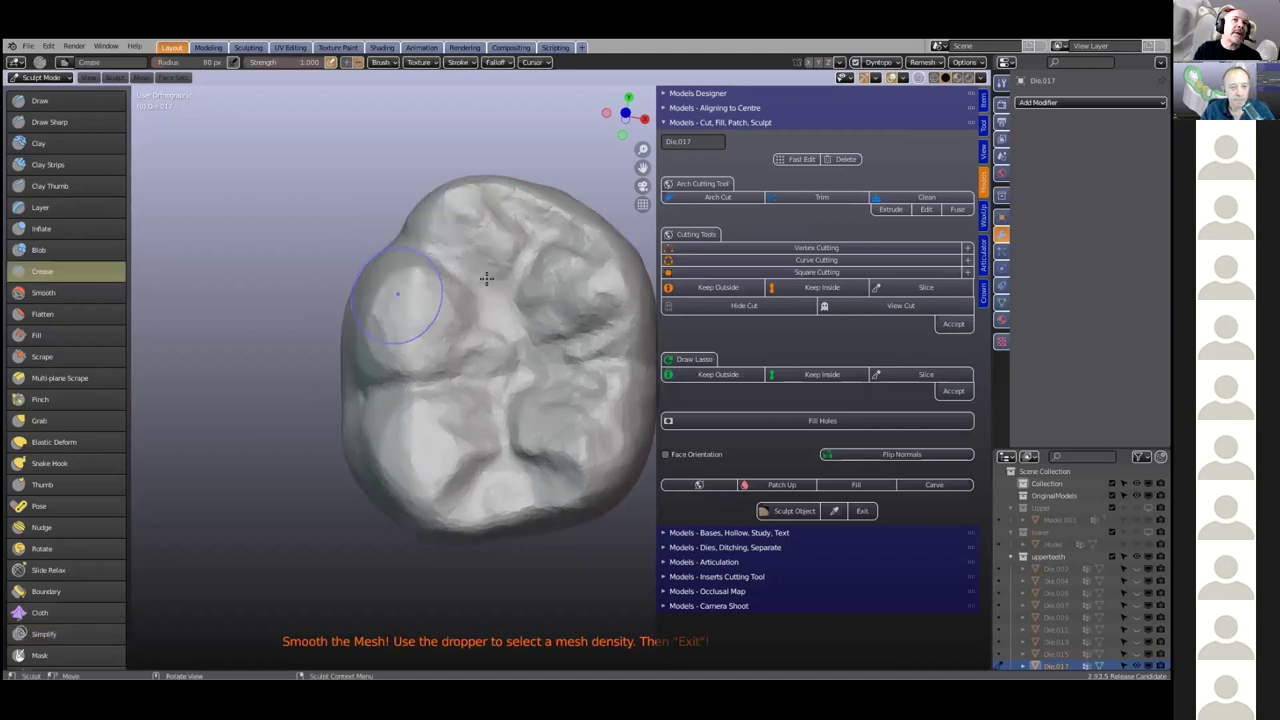
{"action": "scroll", "coordinate": [486, 278], "scroll_direction": "up", "scroll_amount": 1}
{"action": "scroll", "coordinate": [381, 284], "scroll_direction": "up", "scroll_amount": 2}
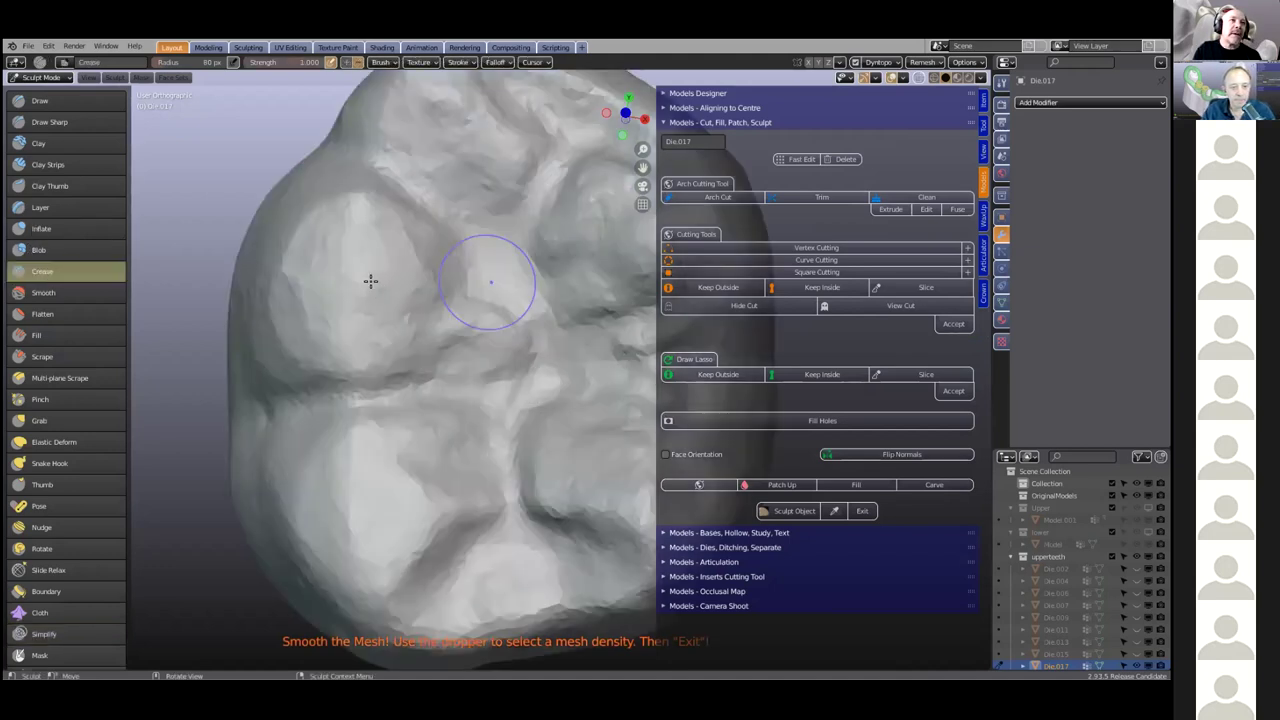
{"action": "scroll", "coordinate": [487, 282], "scroll_direction": "up", "scroll_amount": 1}
{"action": "right_click", "coordinate": [466, 283]}
{"action": "left_click_drag", "start_coordinate": [457, 283], "coordinate": [440, 283]}
{"action": "mouse_move", "coordinate": [507, 250]}
{"action": "left_mouse_down"}
{"action": "mouse_move", "coordinate": [523, 309]}
{"action": "mouse_move", "coordinate": [498, 224]}
{"action": "mouse_move", "coordinate": [516, 283]}
{"action": "left_mouse_up"}
Try the Crease brush on the central fissure with auto-smooth at 0.200 and pinch at 0.275
{"action": "scroll", "coordinate": [516, 283], "scroll_direction": "down", "scroll_amount": 2}
{"action": "right_click", "coordinate": [505, 288]}
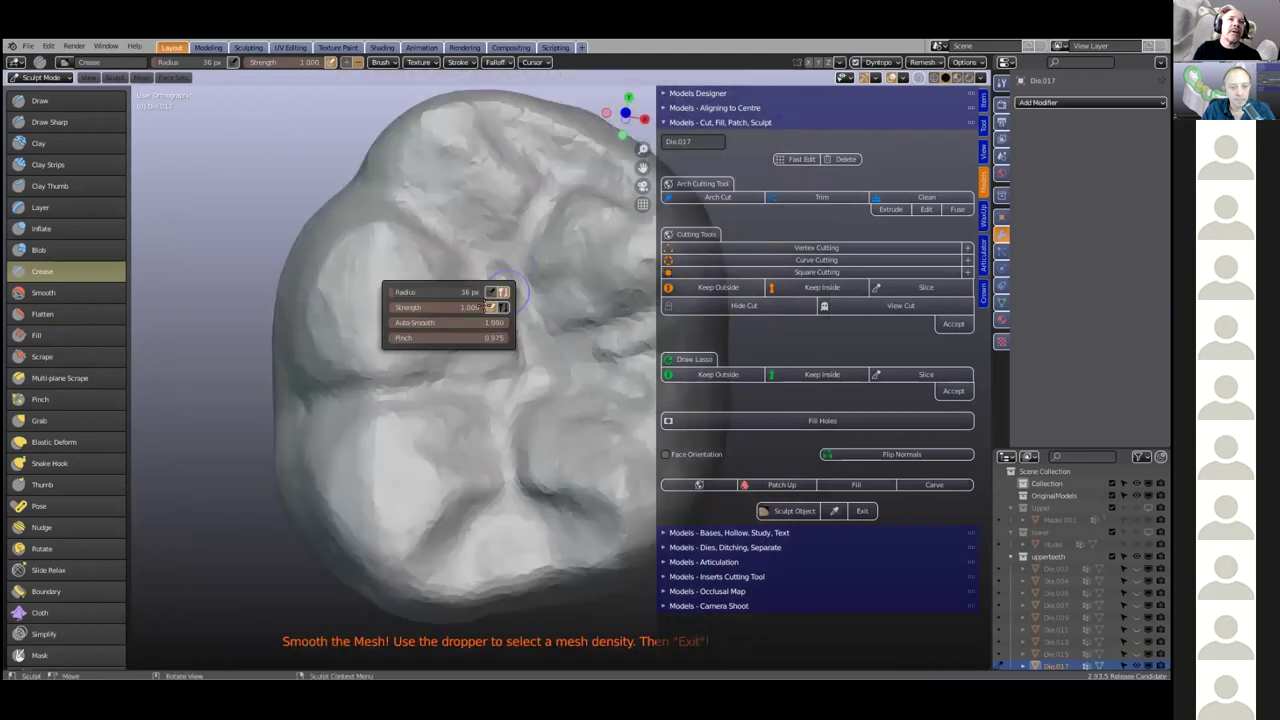
{"action": "mouse_move", "coordinate": [487, 337]}
{"action": "left_mouse_down"}
{"action": "mouse_move", "coordinate": [401, 338]}
{"action": "mouse_move", "coordinate": [456, 322]}
{"action": "mouse_move", "coordinate": [413, 322]}
{"action": "left_mouse_up"}
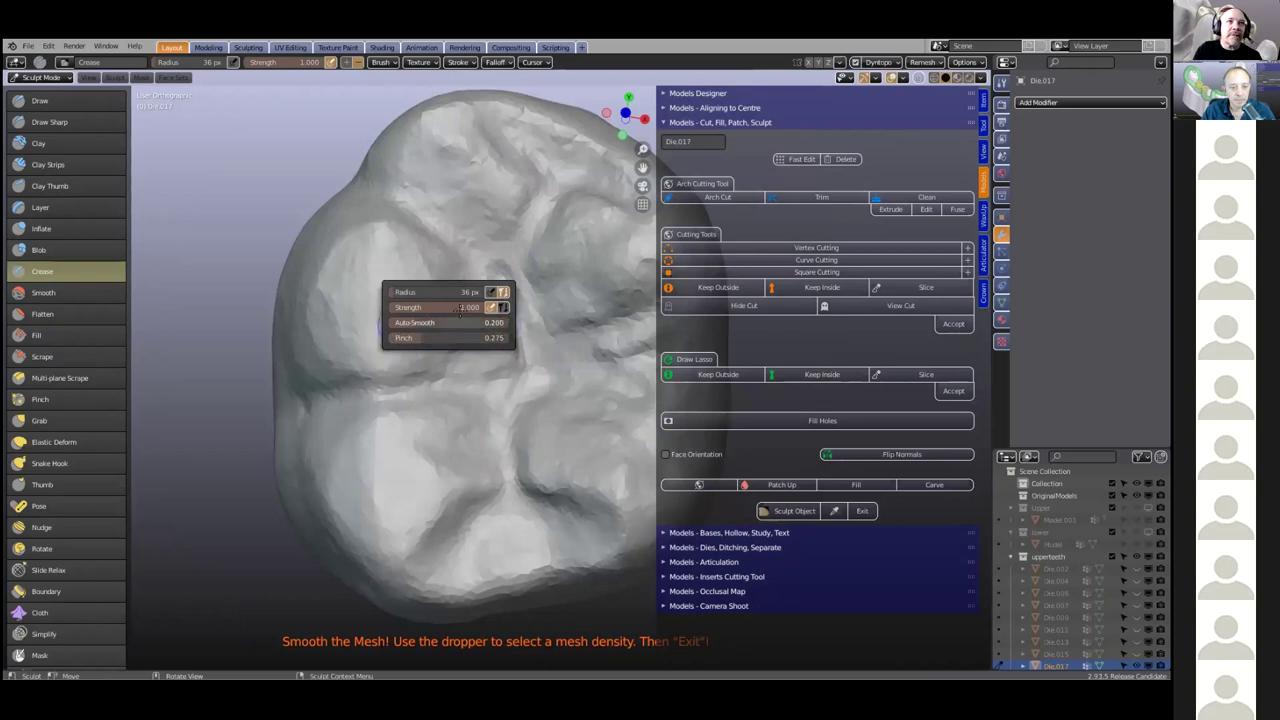
{"action": "mouse_move", "coordinate": [505, 298]}
{"action": "left_mouse_down"}
{"action": "mouse_move", "coordinate": [518, 380]}
{"action": "mouse_move", "coordinate": [516, 301]}
{"action": "left_mouse_up"}
Lower the Crease brush strength to 0.275 and try a stroke on the molar's central fissure
{"action": "scroll", "coordinate": [516, 398], "scroll_direction": "down", "scroll_amount": 3}
{"action": "middle_click_drag", "start_coordinate": [532, 400], "coordinate": [595, 349]}
{"action": "mouse_move", "coordinate": [508, 368]}
{"action": "middle_mouse_down"}
{"action": "mouse_move", "coordinate": [565, 391]}
{"action": "mouse_move", "coordinate": [423, 409]}
{"action": "mouse_move", "coordinate": [335, 395]}
{"action": "middle_mouse_up"}
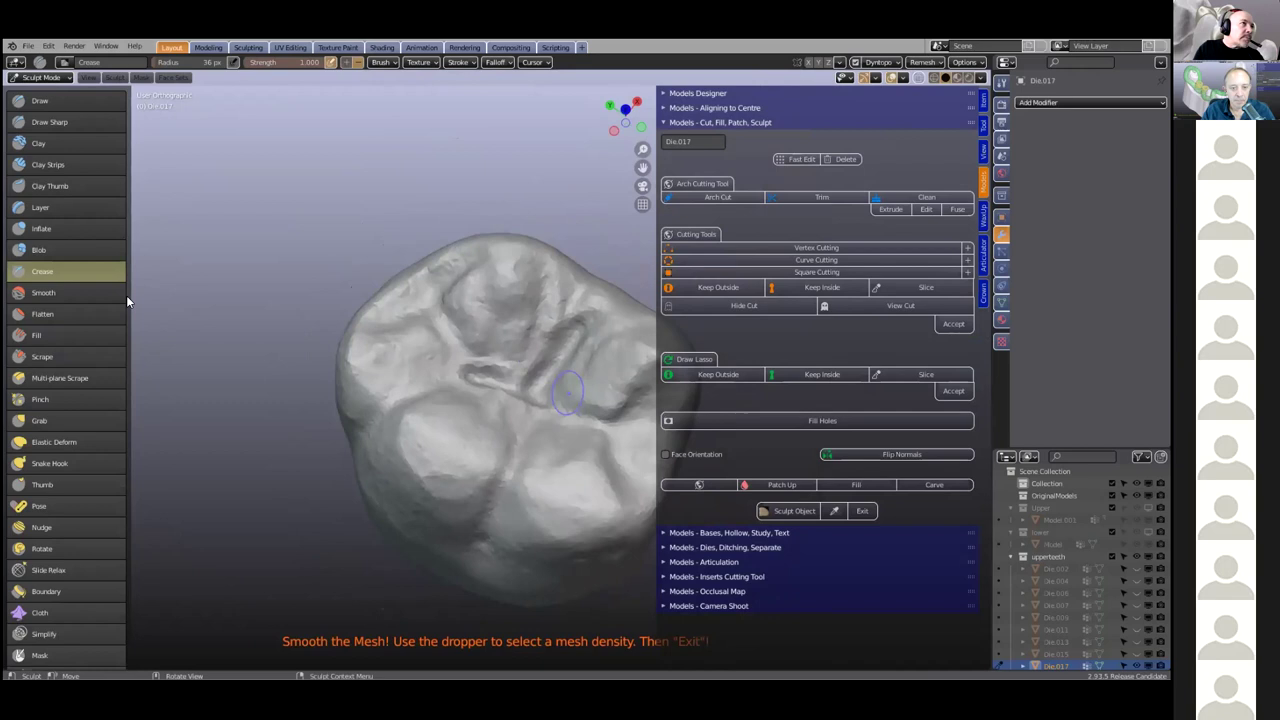
{"action": "scroll", "coordinate": [357, 354], "scroll_direction": "up", "scroll_amount": 2}
{"action": "middle_click_drag", "start_coordinate": [455, 357], "coordinate": [430, 364], "text": "shift"}
{"action": "scroll", "coordinate": [371, 321], "scroll_direction": "down", "scroll_amount": 2}
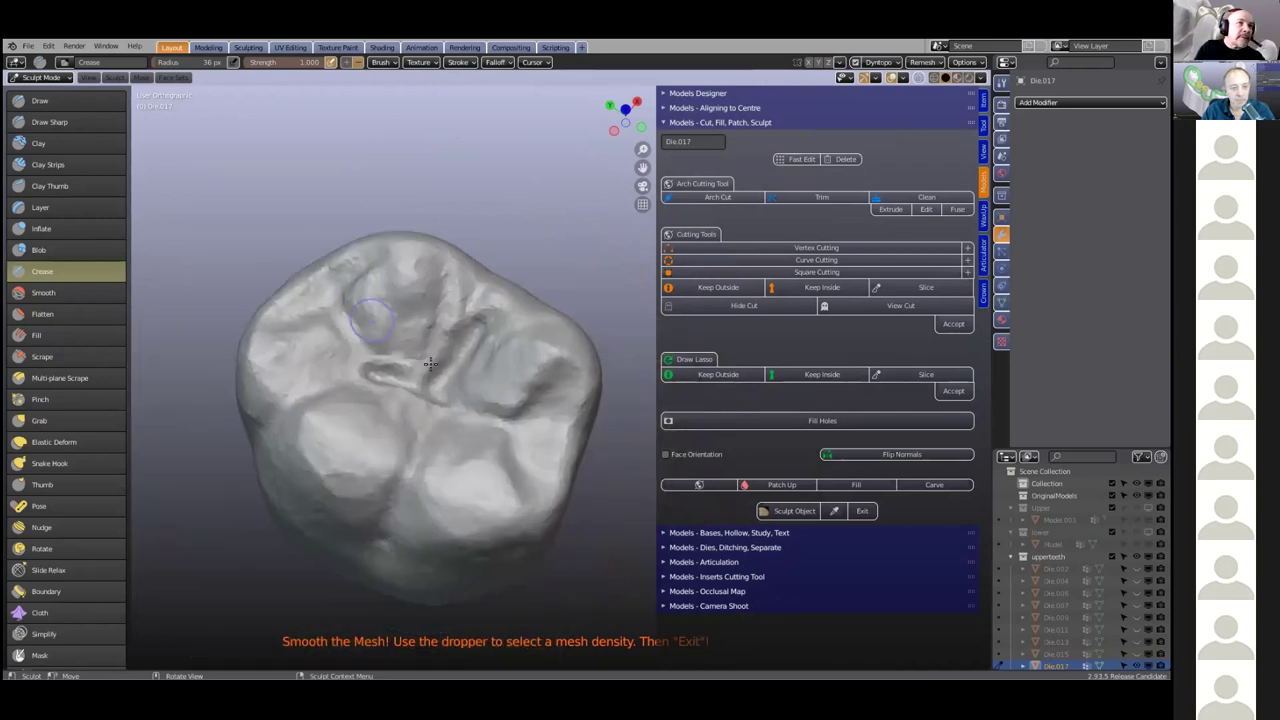
{"action": "right_click", "coordinate": [330, 388]}
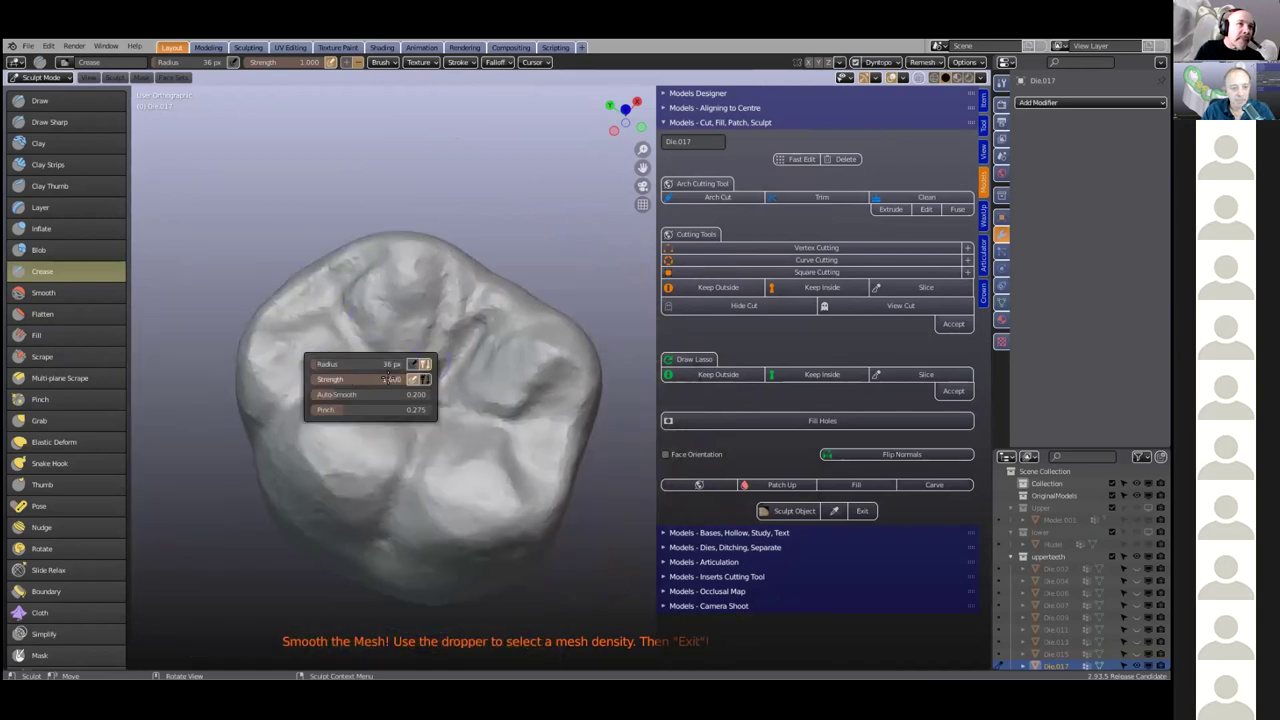
{"action": "left_click_drag", "start_coordinate": [331, 379], "coordinate": [314, 377]}
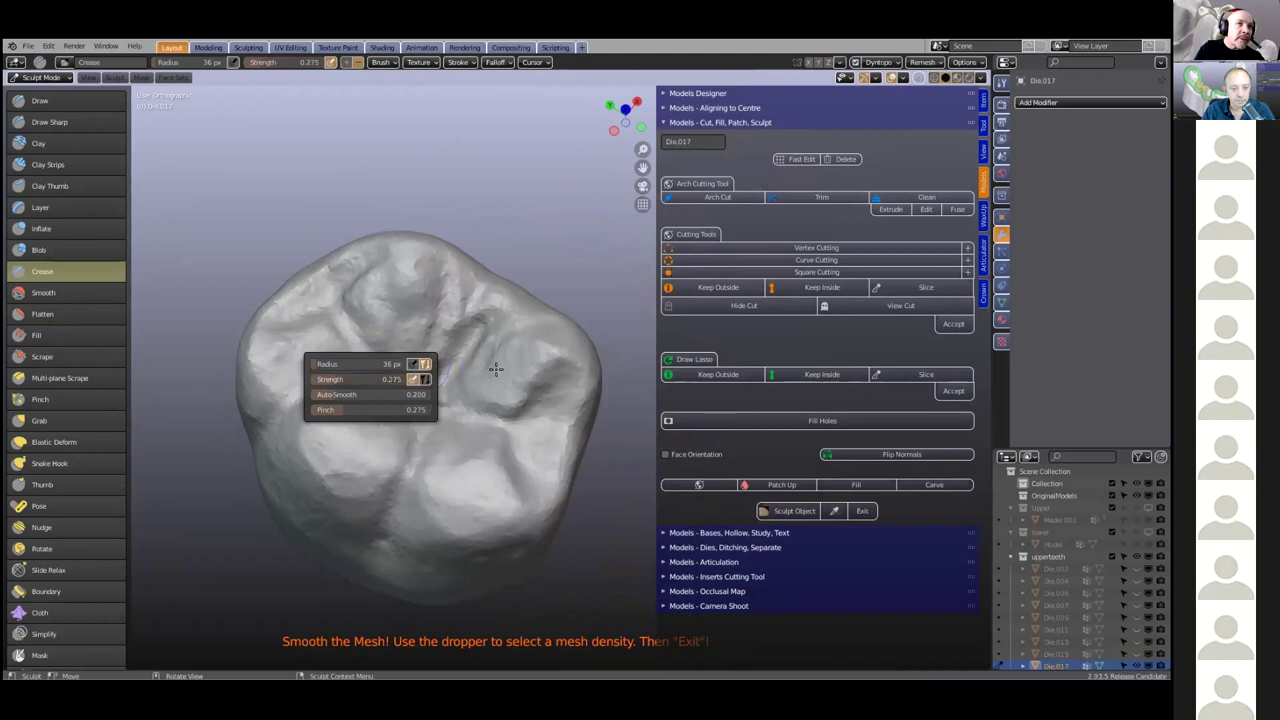
{"action": "mouse_move", "coordinate": [457, 368]}
{"action": "left_mouse_down"}
{"action": "mouse_move", "coordinate": [486, 309]}
{"action": "mouse_move", "coordinate": [429, 413]}
{"action": "mouse_move", "coordinate": [480, 410]}
{"action": "left_mouse_up"}
Set the Crease strength to 0.831 and auto-smooth to 0.175, raise the pinch, and carve a test stroke along the fissure
{"action": "right_click", "coordinate": [434, 410]}
{"action": "left_click_drag", "start_coordinate": [362, 428], "coordinate": [357, 428]}
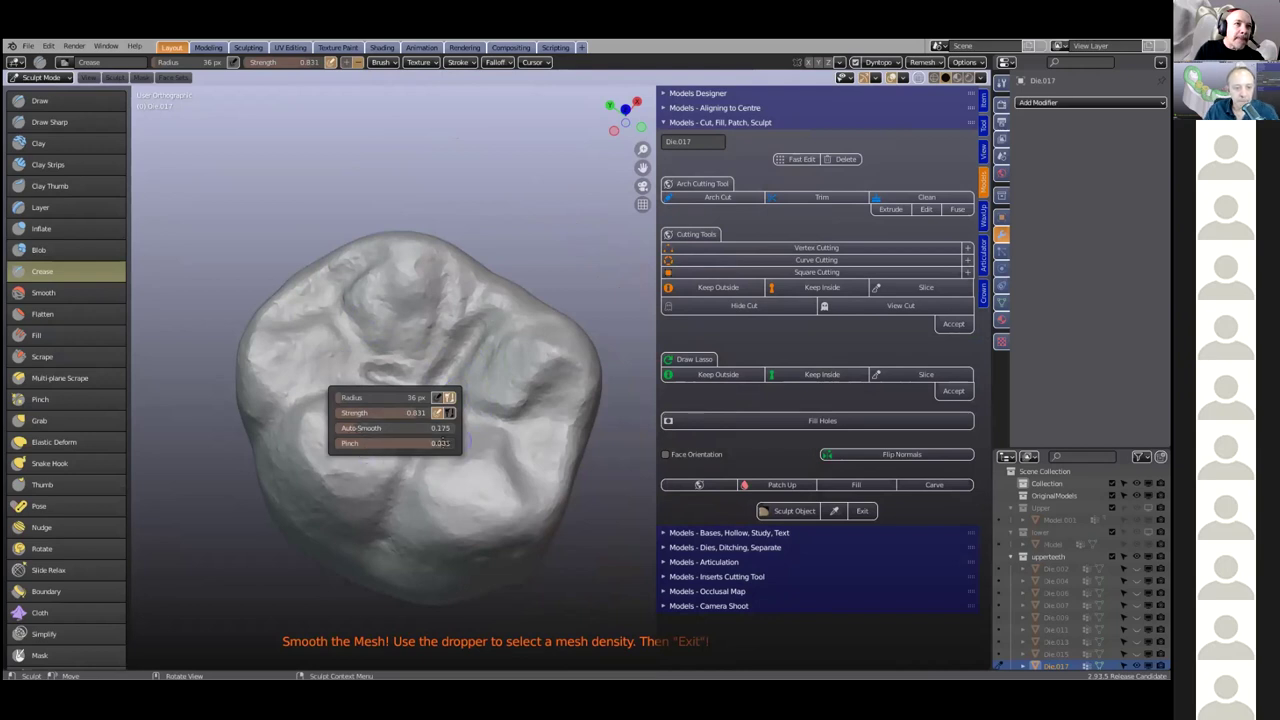
{"action": "mouse_move", "coordinate": [467, 412]}
{"action": "left_mouse_down"}
{"action": "mouse_move", "coordinate": [437, 393]}
{"action": "mouse_move", "coordinate": [530, 440]}
{"action": "mouse_move", "coordinate": [545, 410]}
{"action": "mouse_move", "coordinate": [511, 433]}
{"action": "left_mouse_up"}
Try thinner crease strokes in the central and side fissures with a 14 px radius, and undo the test strokes
{"action": "mouse_move", "coordinate": [506, 423]}
{"action": "middle_mouse_down"}
{"action": "mouse_move", "coordinate": [466, 446]}
{"action": "mouse_move", "coordinate": [417, 397]}
{"action": "mouse_move", "coordinate": [334, 403]}
{"action": "middle_mouse_up"}
{"action": "right_click", "coordinate": [300, 401]}
{"action": "left_click_drag", "start_coordinate": [300, 401], "coordinate": [296, 401]}
{"action": "left_click_drag", "start_coordinate": [406, 331], "coordinate": [412, 352]}
{"action": "mouse_move", "coordinate": [428, 416]}
{"action": "left_mouse_down"}
{"action": "mouse_move", "coordinate": [445, 385]}
{"action": "mouse_move", "coordinate": [494, 389]}
{"action": "mouse_move", "coordinate": [487, 397]}
{"action": "left_mouse_up"}
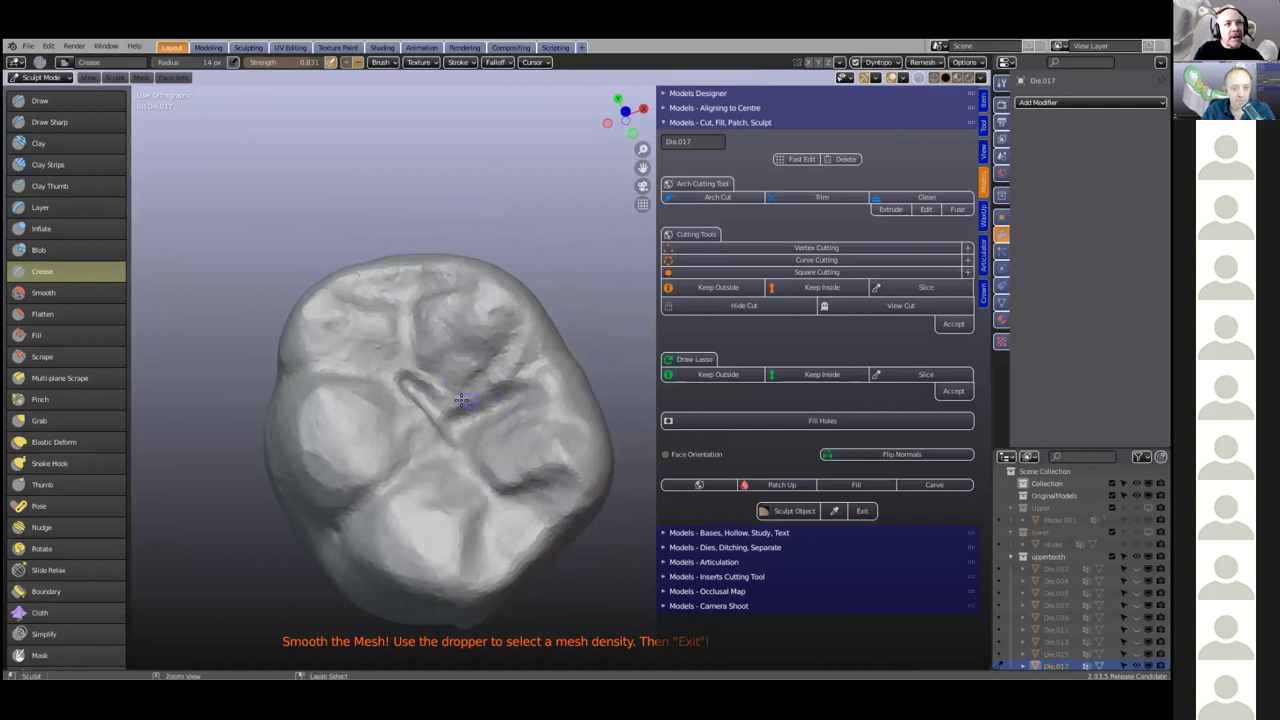
{"action": "key", "text": "ctrl+z"}
Set the Crease brush to 0.725 auto-smooth and a 45 px radius, and carve one end of the molar's central fissure
{"action": "right_click", "coordinate": [340, 383]}
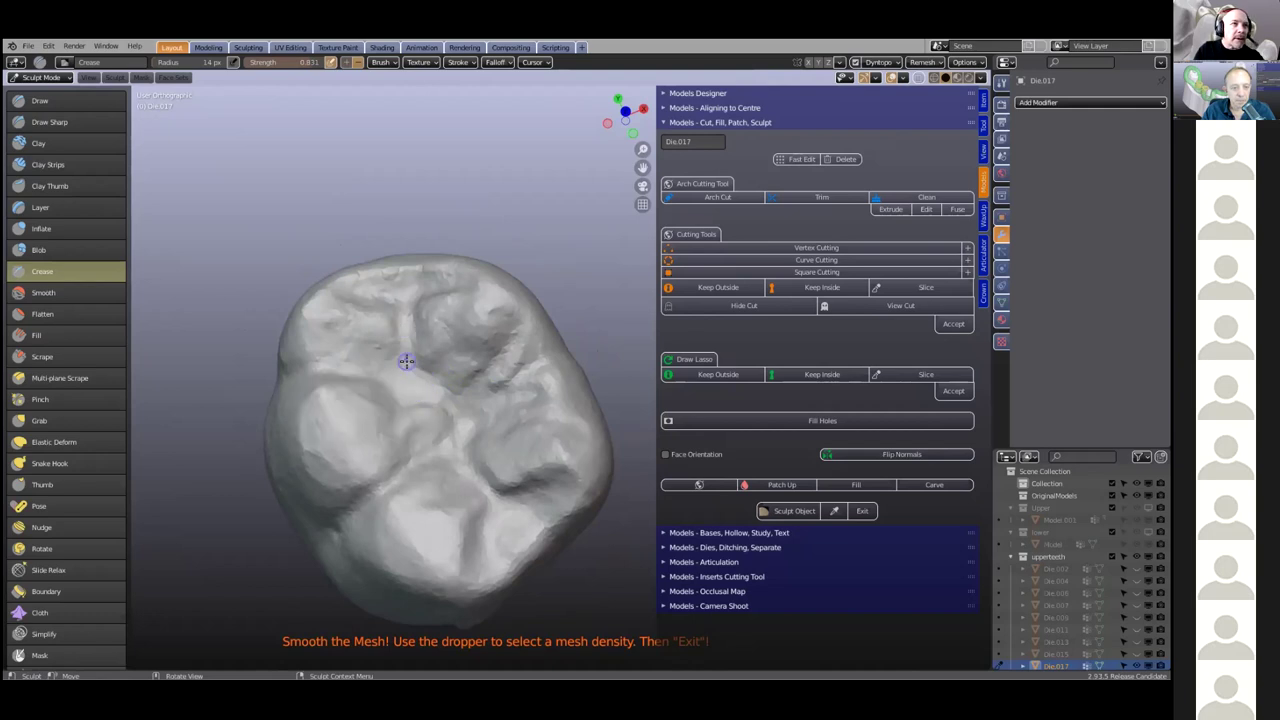
{"action": "right_click", "coordinate": [406, 362]}
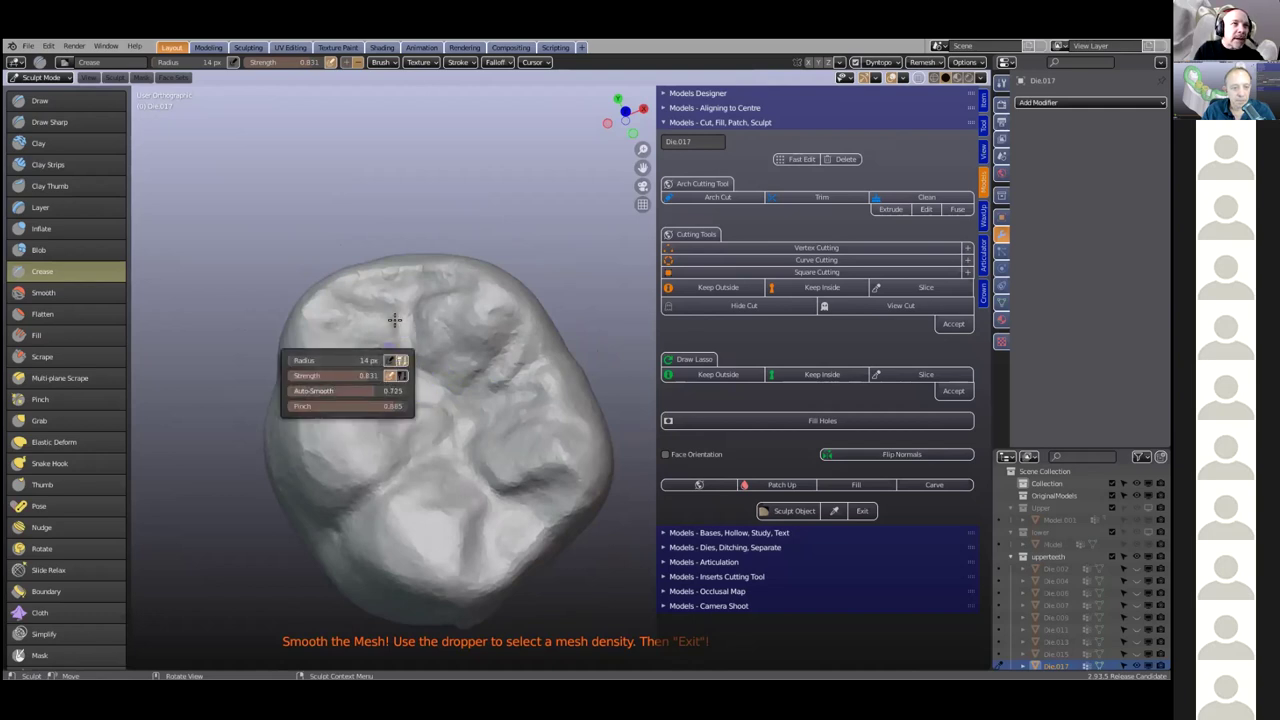
{"action": "right_click", "coordinate": [408, 366]}
{"action": "left_click_drag", "start_coordinate": [304, 366], "coordinate": [311, 366]}
{"action": "left_click_drag", "start_coordinate": [384, 318], "coordinate": [397, 340]}
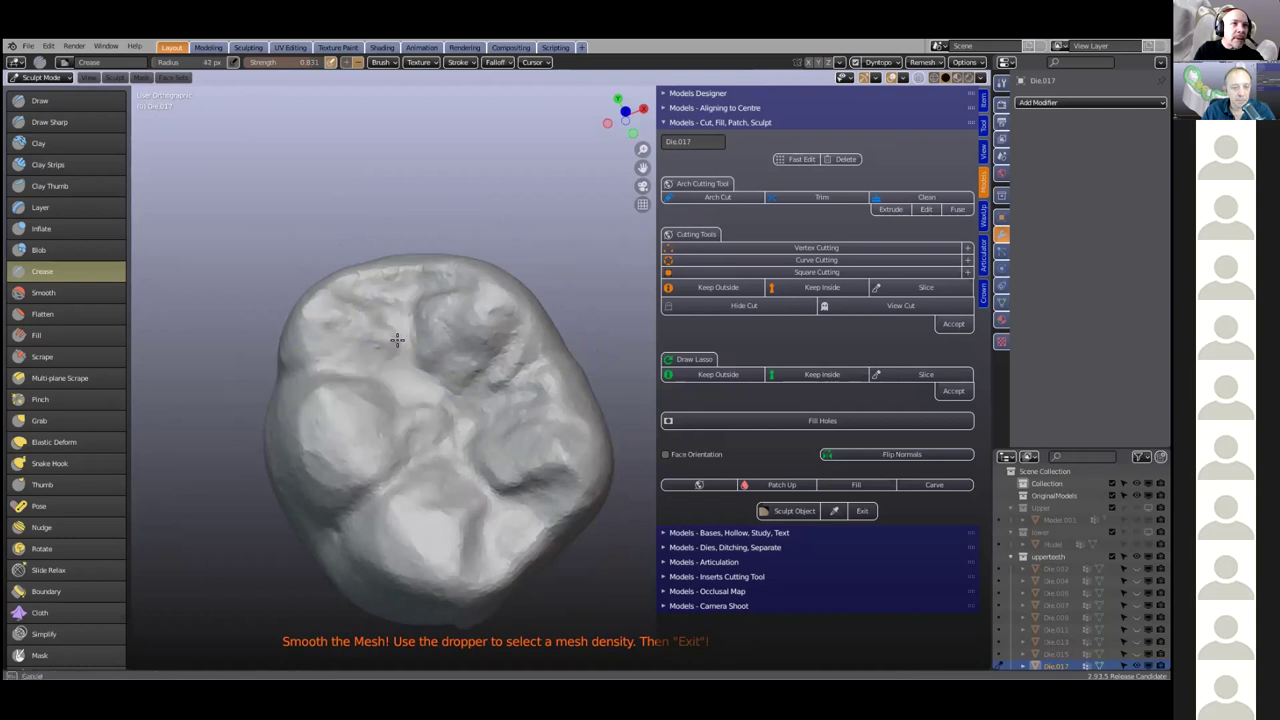
{"action": "right_click", "coordinate": [403, 346]}
{"action": "left_click_drag", "start_coordinate": [291, 347], "coordinate": [338, 347]}
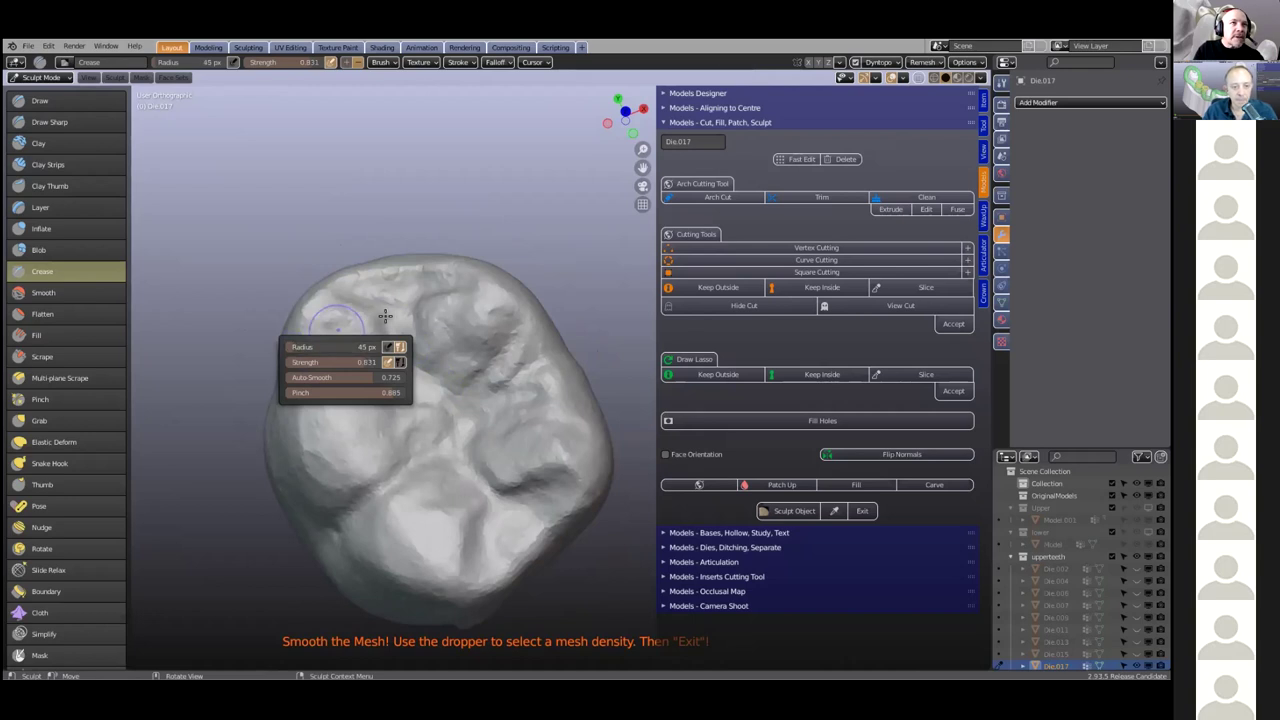
Carve a side fissure with a 33 px Crease radius, and extend the central fissure across the molar with auto-smooth at 0.805
{"action": "right_click", "coordinate": [455, 410]}
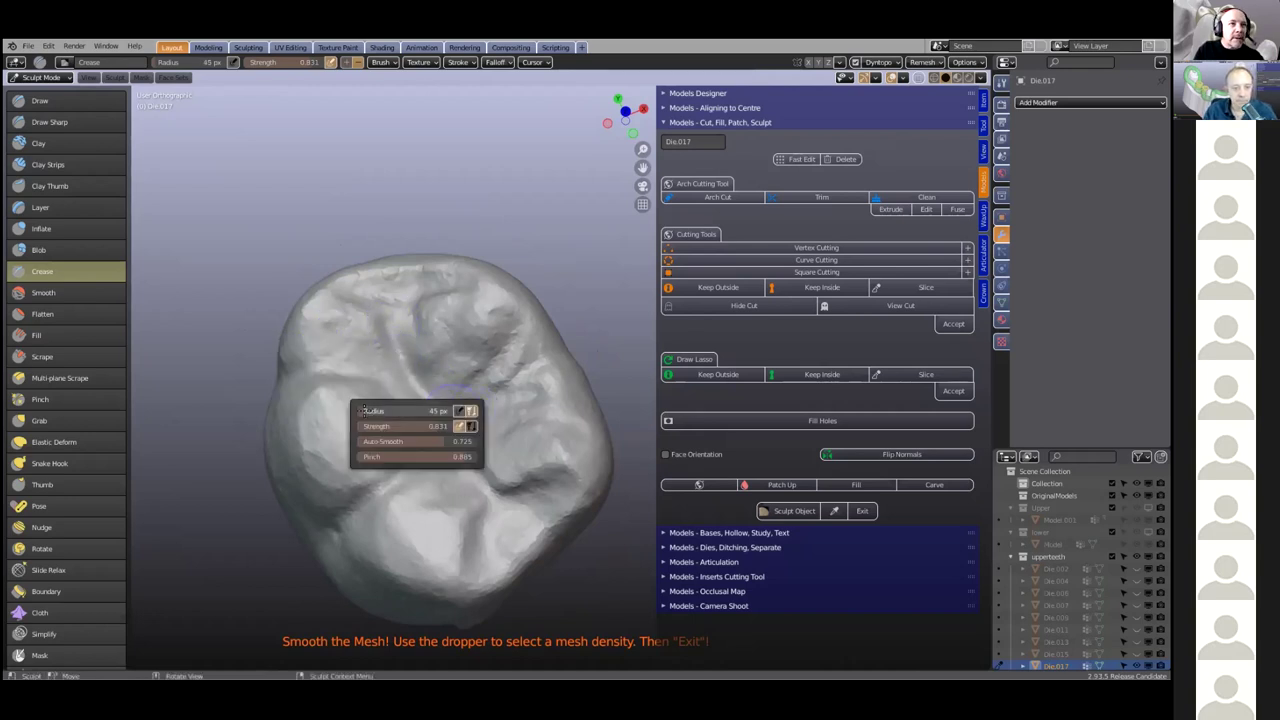
{"action": "left_click_drag", "start_coordinate": [448, 412], "coordinate": [526, 376]}
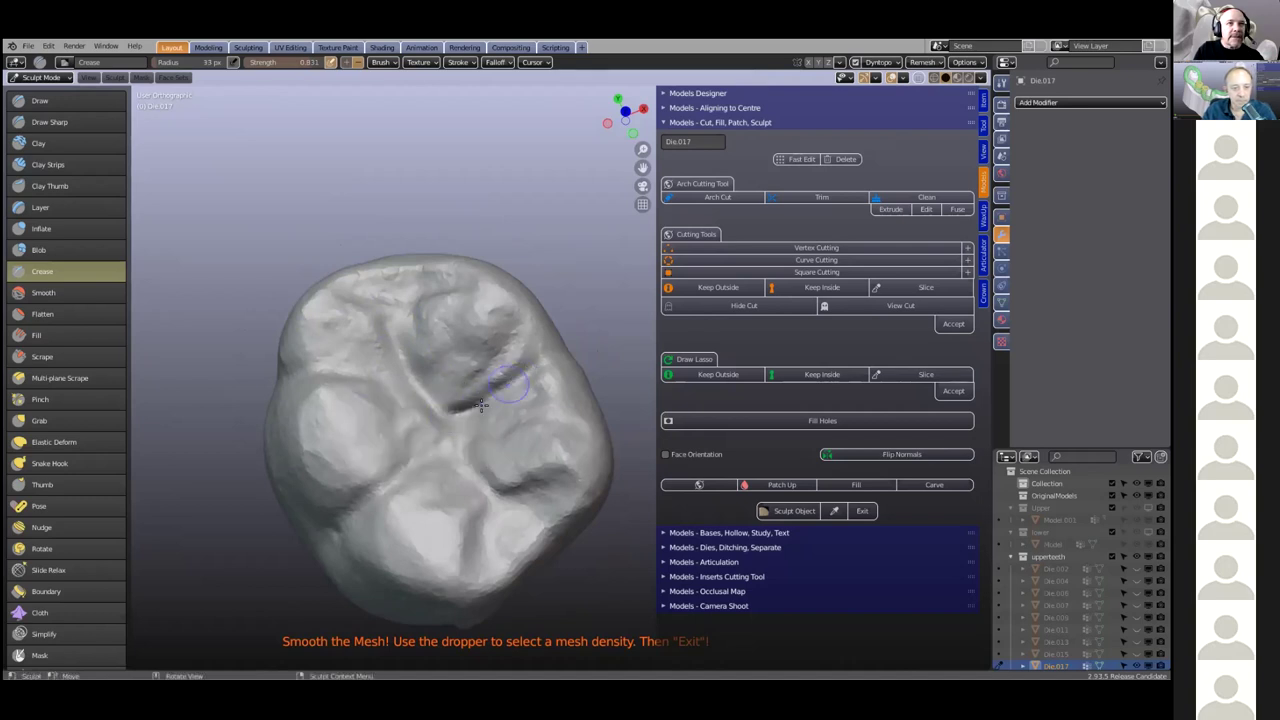
{"action": "right_click", "coordinate": [445, 418]}
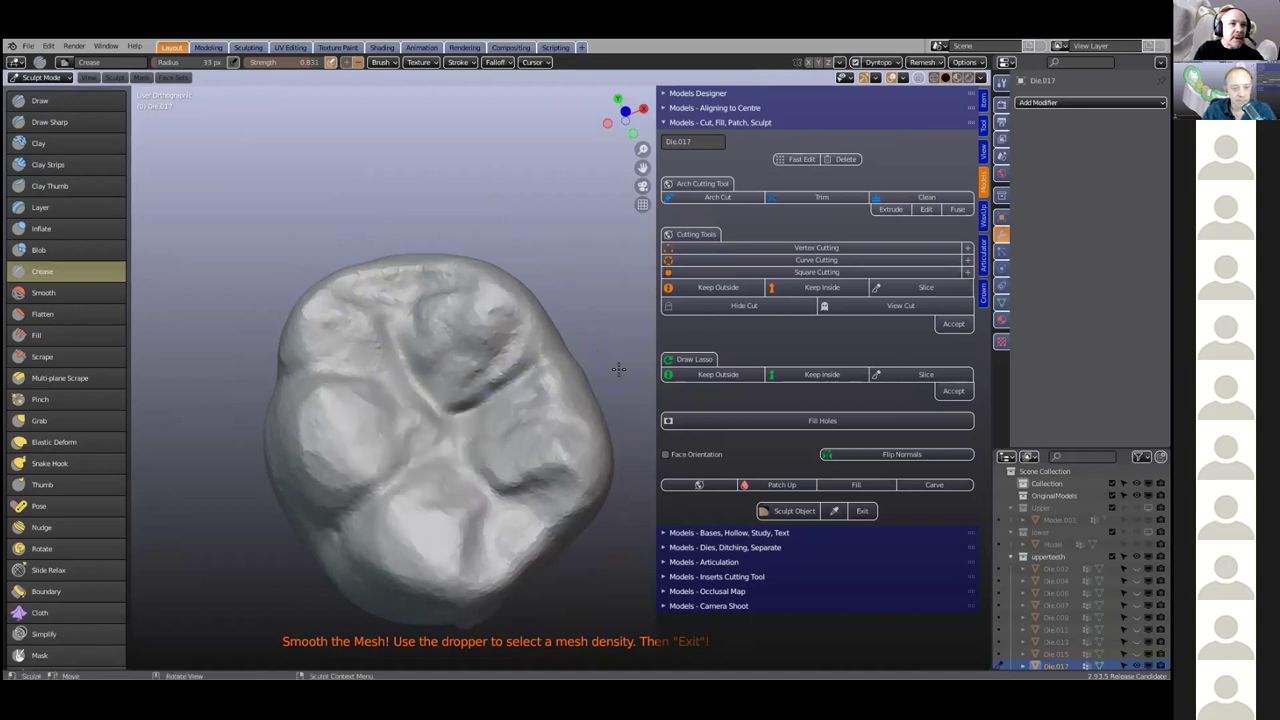
{"action": "mouse_move", "coordinate": [426, 414]}
{"action": "left_mouse_down"}
{"action": "mouse_move", "coordinate": [486, 490]}
{"action": "mouse_move", "coordinate": [520, 498]}
{"action": "left_mouse_up"}
{"action": "right_click", "coordinate": [520, 498]}
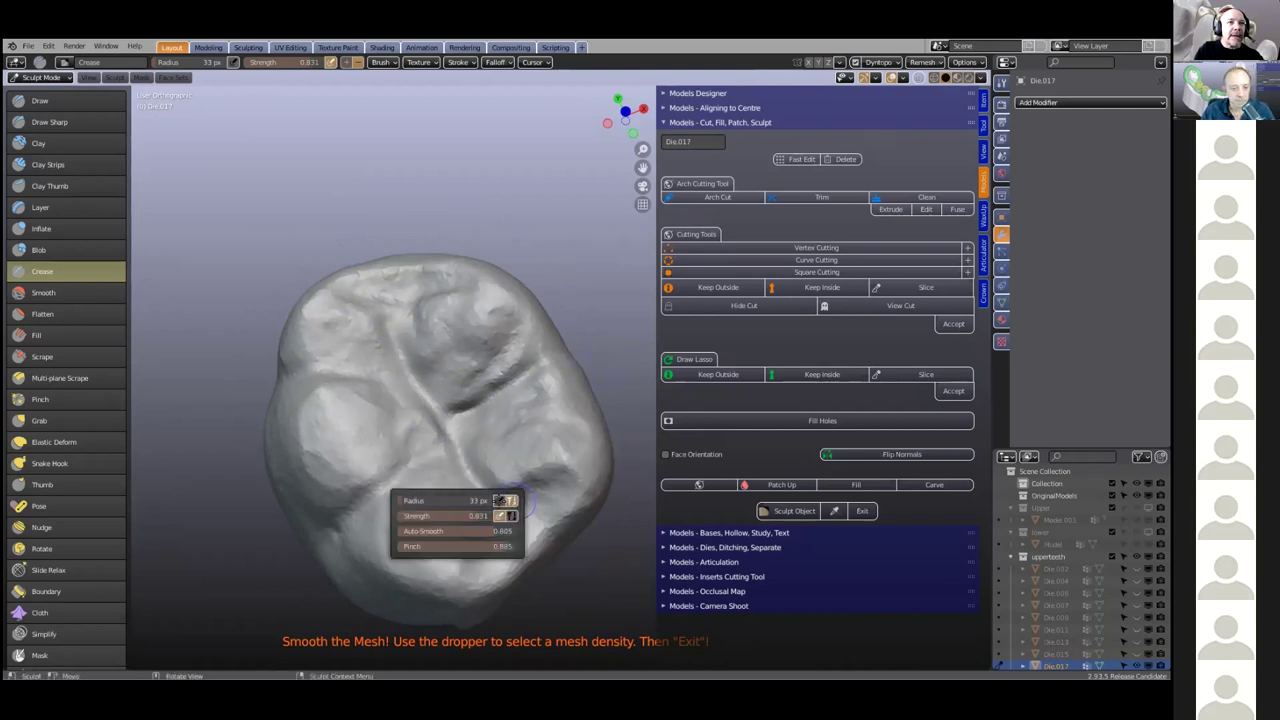
Deepen the side fissure running outward from the centre of the molar's occlusal surface with the Crease brush
{"action": "middle_click_drag", "start_coordinate": [550, 434], "coordinate": [560, 428]}
{"action": "scroll", "coordinate": [492, 373], "scroll_direction": "up", "scroll_amount": 2}
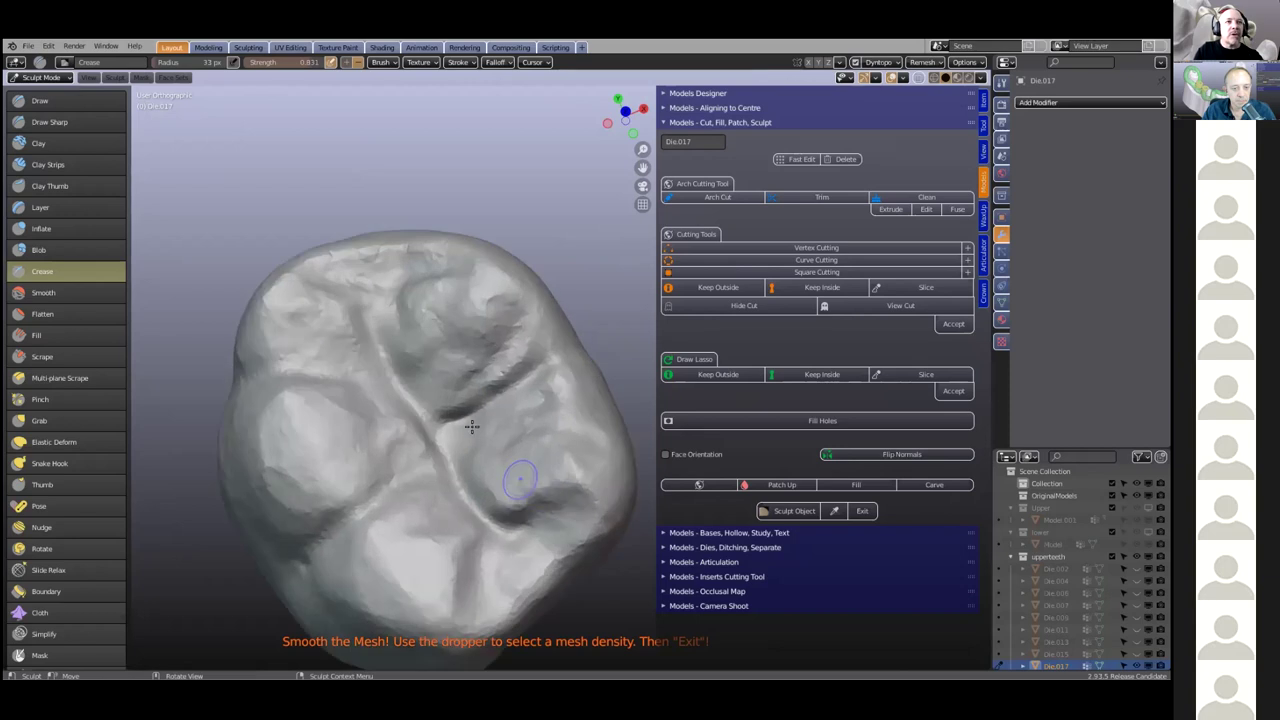
{"action": "middle_click_drag", "start_coordinate": [520, 480], "coordinate": [491, 374], "text": "shift"}
{"action": "left_click_drag", "start_coordinate": [472, 425], "coordinate": [556, 392]}
Review the carved fissures on the whole molar from the side and exit sculpting
{"action": "scroll", "coordinate": [476, 378], "scroll_direction": "down", "scroll_amount": 5}
{"action": "mouse_move", "coordinate": [522, 298]}
{"action": "middle_mouse_down"}
{"action": "mouse_move", "coordinate": [493, 407]}
{"action": "mouse_move", "coordinate": [472, 374]}
{"action": "mouse_move", "coordinate": [503, 374]}
{"action": "mouse_move", "coordinate": [486, 380]}
{"action": "mouse_move", "coordinate": [467, 351]}
{"action": "middle_mouse_up"}
{"action": "scroll", "coordinate": [493, 407], "scroll_direction": "up", "scroll_amount": 2}
{"action": "scroll", "coordinate": [487, 385], "scroll_direction": "down", "scroll_amount": 2}
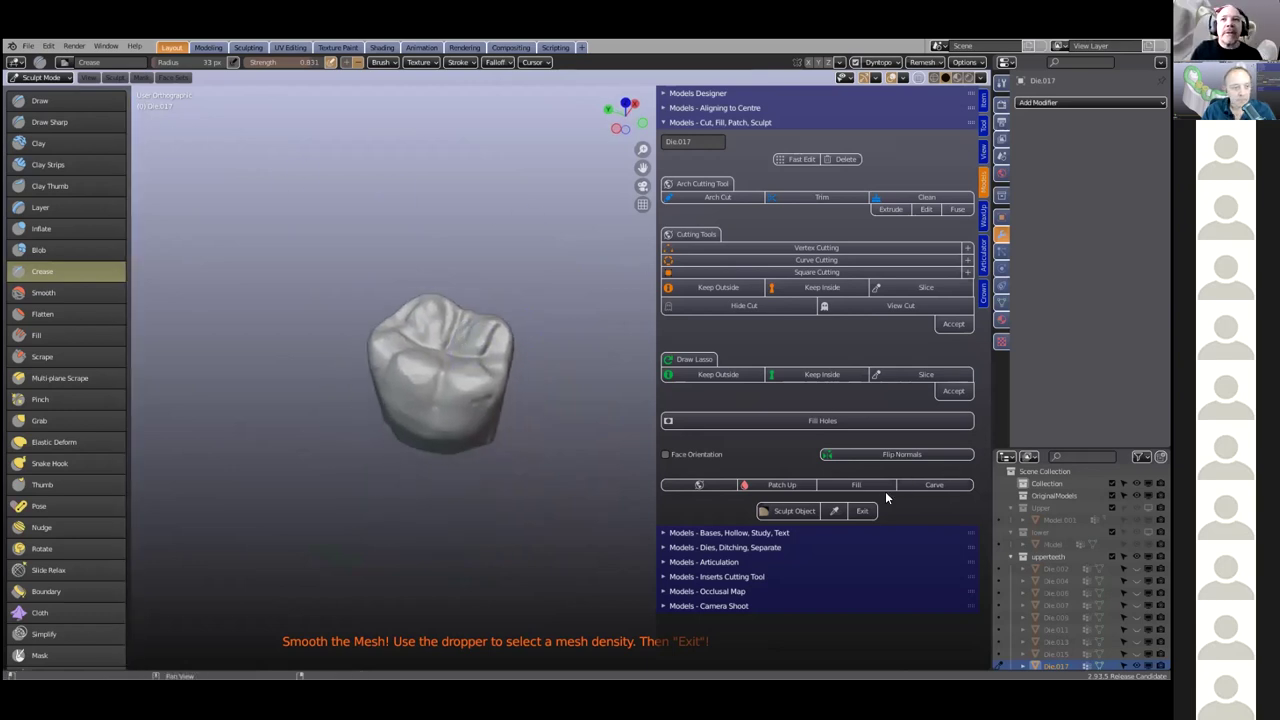
{"action": "scroll", "coordinate": [458, 416], "scroll_direction": "down", "scroll_amount": 1}
{"action": "middle_click_drag", "start_coordinate": [458, 416], "coordinate": [436, 399]}
{"action": "scroll", "coordinate": [451, 427], "scroll_direction": "down", "scroll_amount": 1}
Reveal all the hidden teeth, hide every tooth except the lower first molar again, and select the molar
{"action": "key", "text": "alt+h"}
{"action": "scroll", "coordinate": [436, 401], "scroll_direction": "up", "scroll_amount": 3}
{"action": "left_click", "coordinate": [436, 405], "text": "ctrl"}
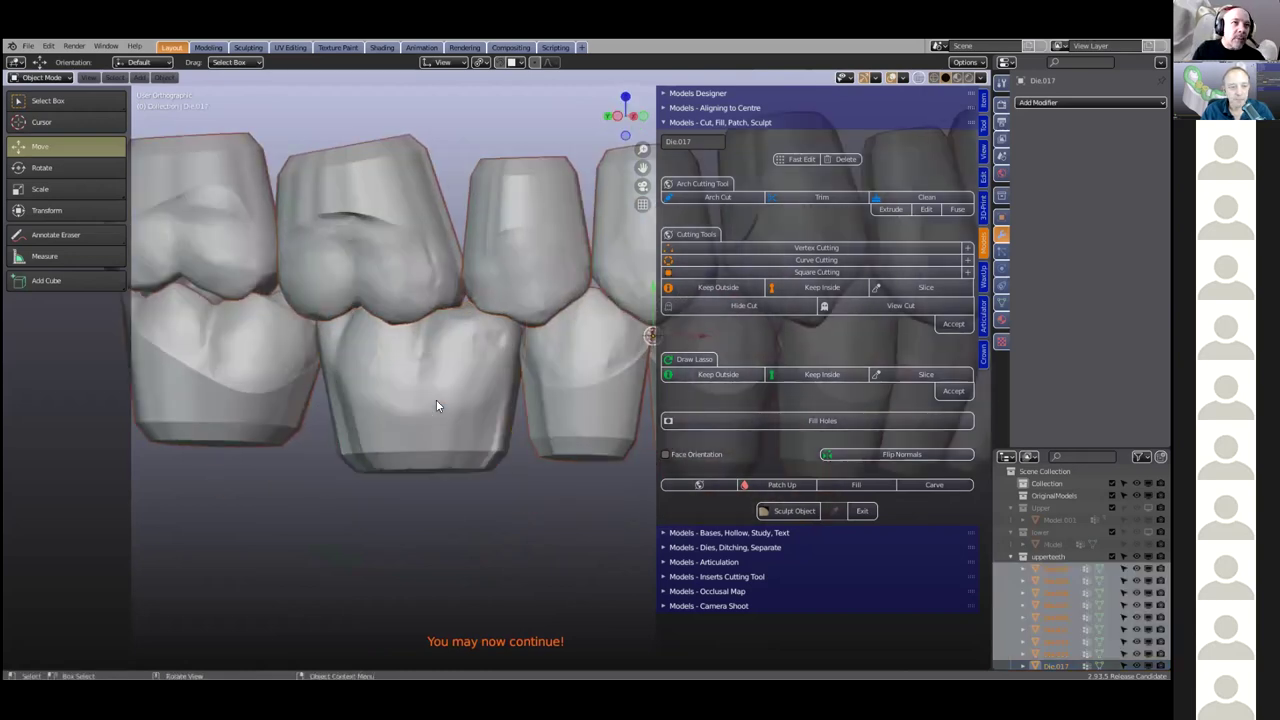
{"action": "key", "text": "h"}
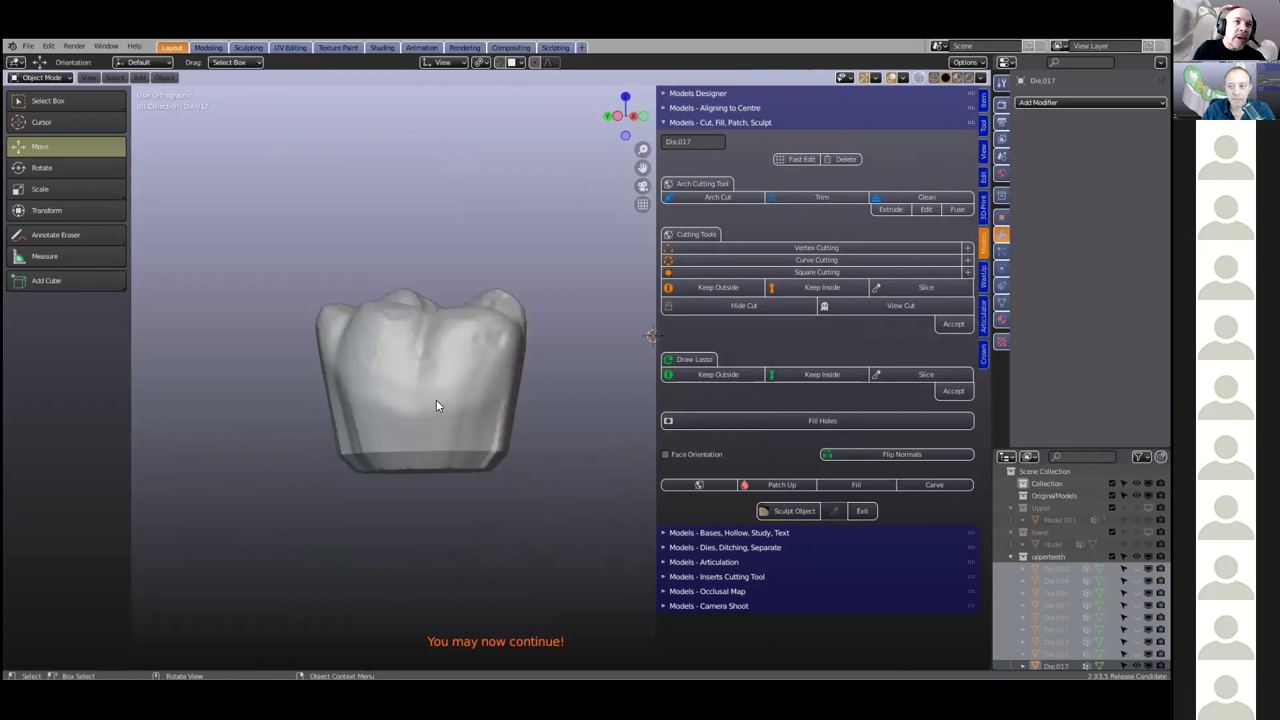
{"action": "left_click", "coordinate": [419, 417]}
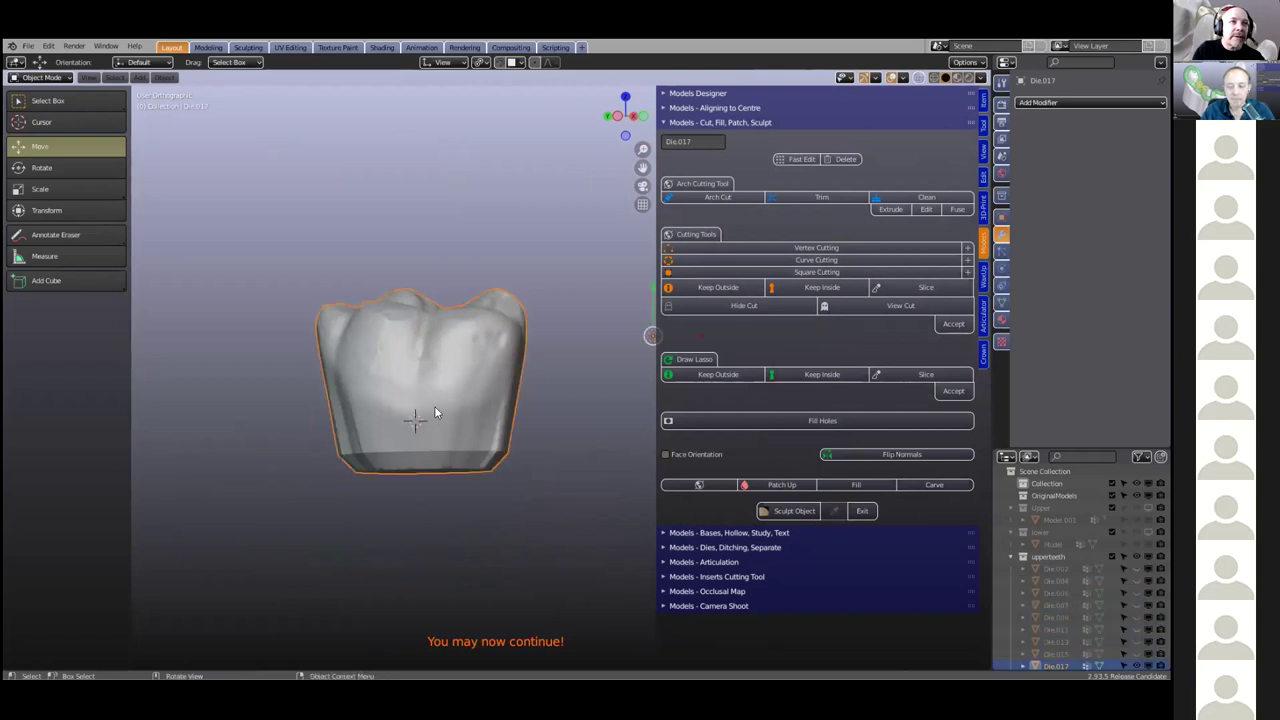
Enlarge the 3D viewport by narrowing the properties area beside it
{"action": "middle_click_drag", "start_coordinate": [435, 408], "coordinate": [445, 390], "text": "shift"}
{"action": "left_click_drag", "start_coordinate": [992, 386], "coordinate": [1063, 386]}
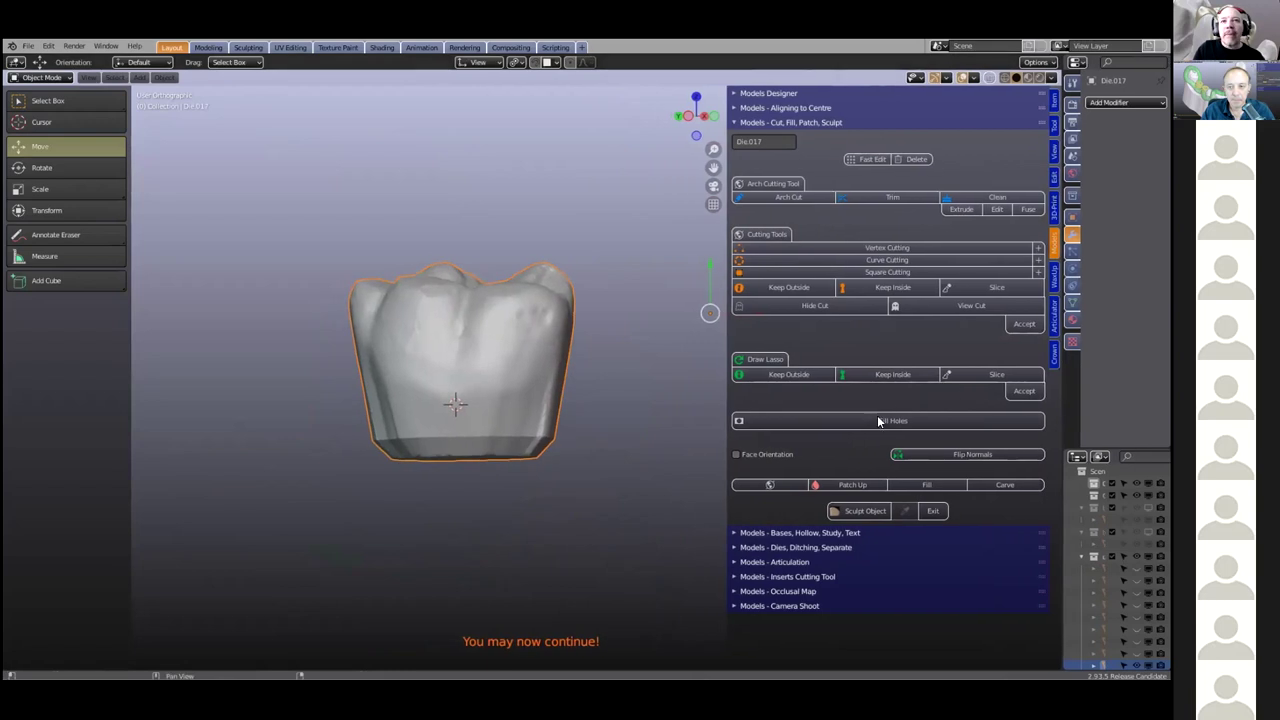
{"action": "left_click", "coordinate": [736, 109]}
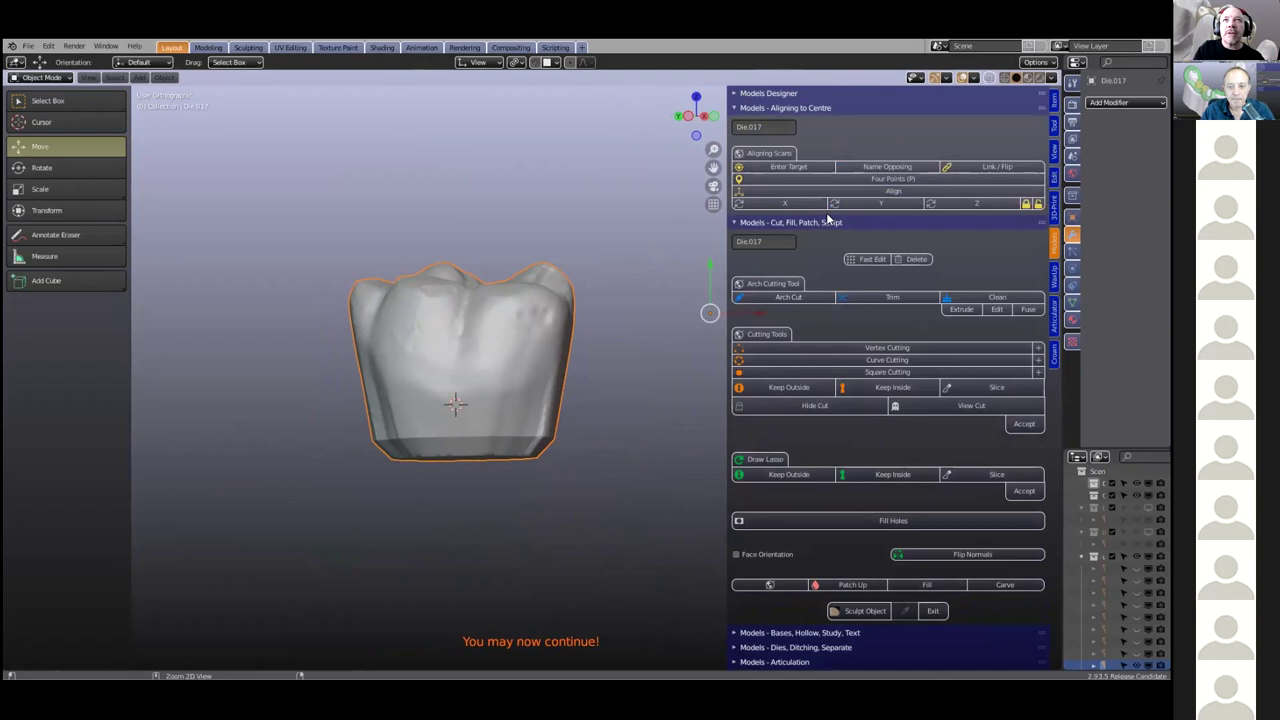
{"action": "left_click", "coordinate": [736, 108]}
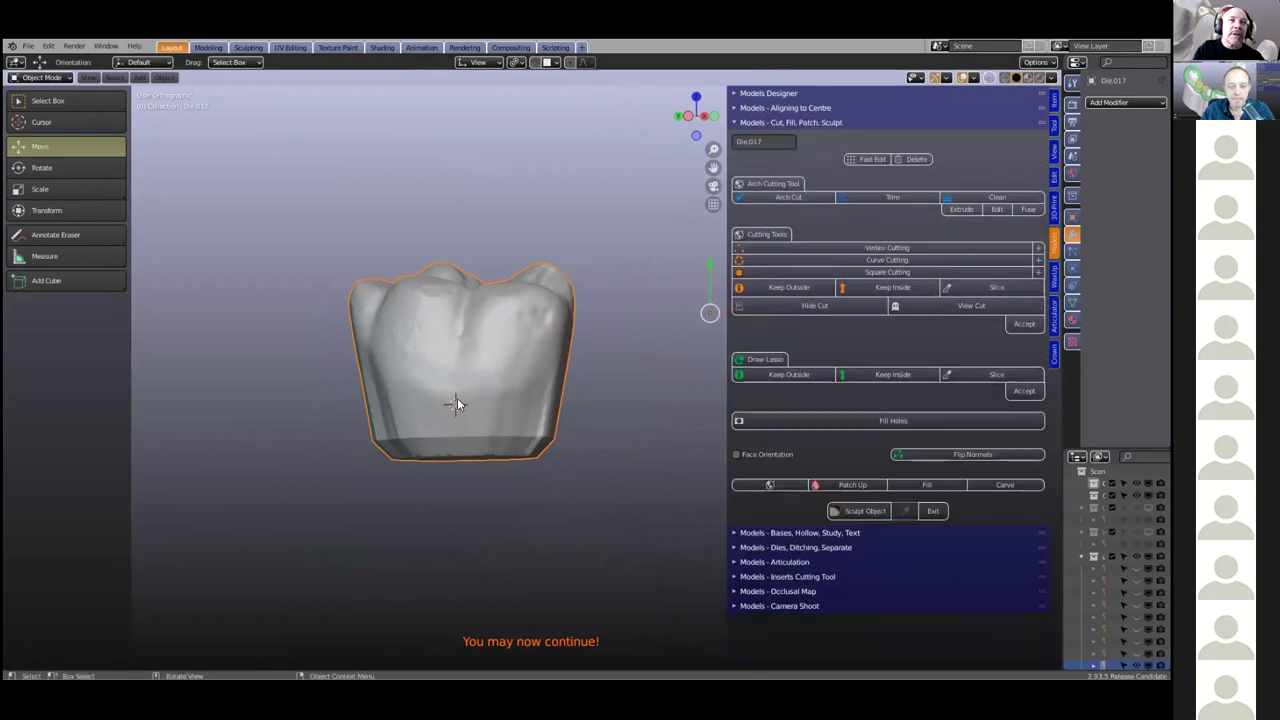
Start an Arch Cut on the molar and lay the first segments of the cutting line low on its side surface
{"action": "middle_click_drag", "start_coordinate": [518, 390], "coordinate": [431, 393]}
{"action": "scroll", "coordinate": [431, 393], "scroll_direction": "up", "scroll_amount": 3}
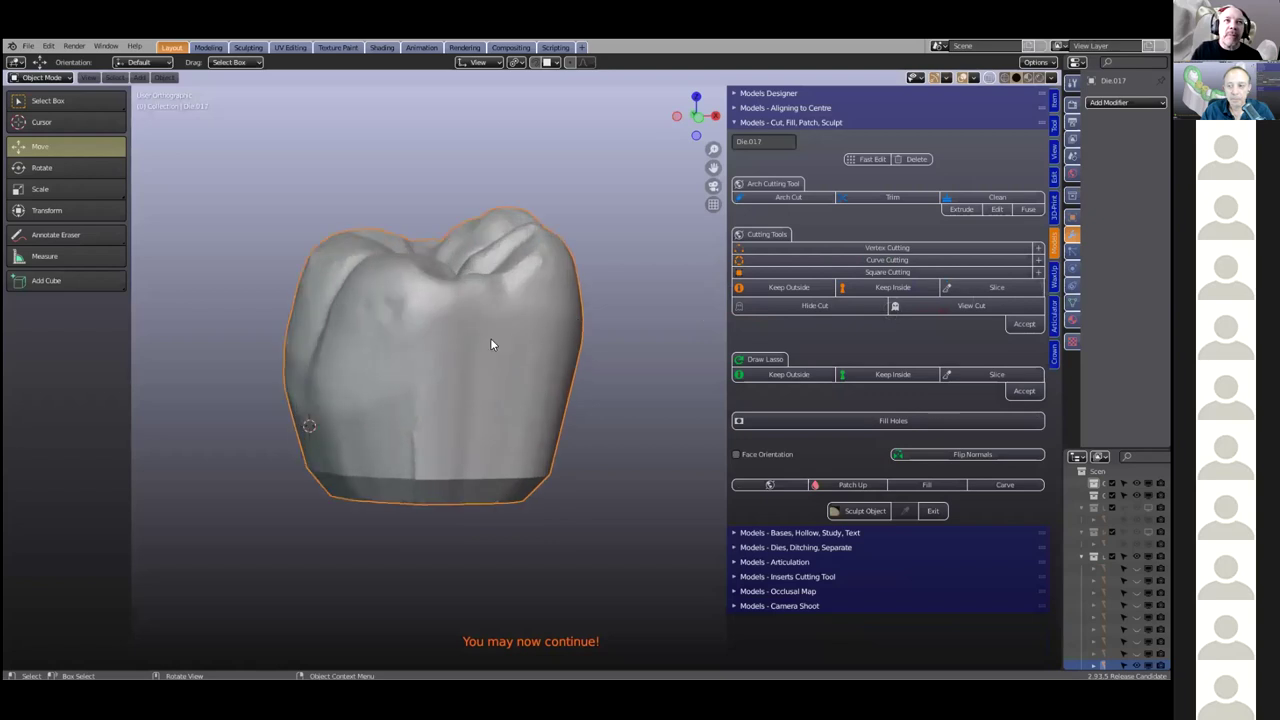
{"action": "scroll", "coordinate": [490, 345], "scroll_direction": "up", "scroll_amount": 2}
{"action": "middle_click_drag", "start_coordinate": [384, 397], "coordinate": [421, 395]}
{"action": "left_click", "coordinate": [784, 198]}
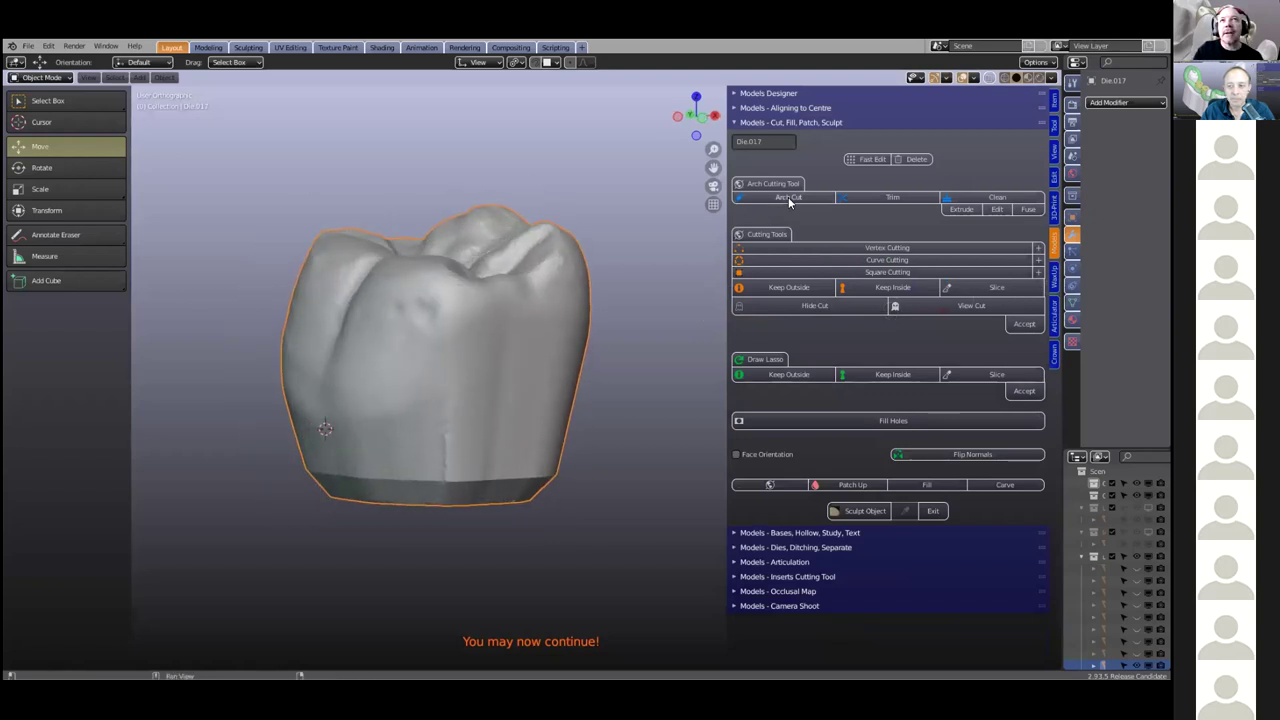
{"action": "middle_click_drag", "start_coordinate": [423, 447], "coordinate": [473, 454]}
{"action": "key", "text": "g"}
{"action": "left_click", "coordinate": [387, 441]}
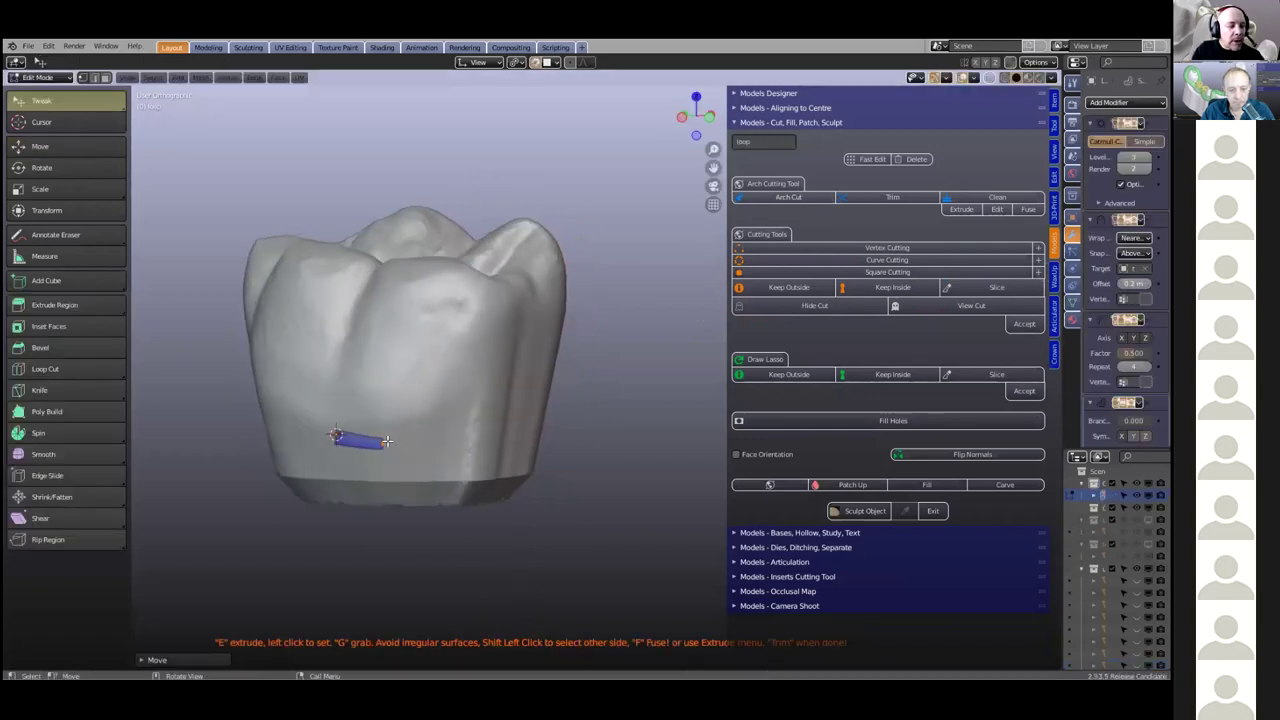
{"action": "key", "text": "e"}
{"action": "left_click", "coordinate": [436, 437]}
Extend the cutting line around the adjoining side of the molar, following a gum-line curve above the base
{"action": "middle_click_drag", "start_coordinate": [522, 421], "coordinate": [446, 413]}
{"action": "key", "text": "e"}
{"action": "left_click", "coordinate": [588, 372]}
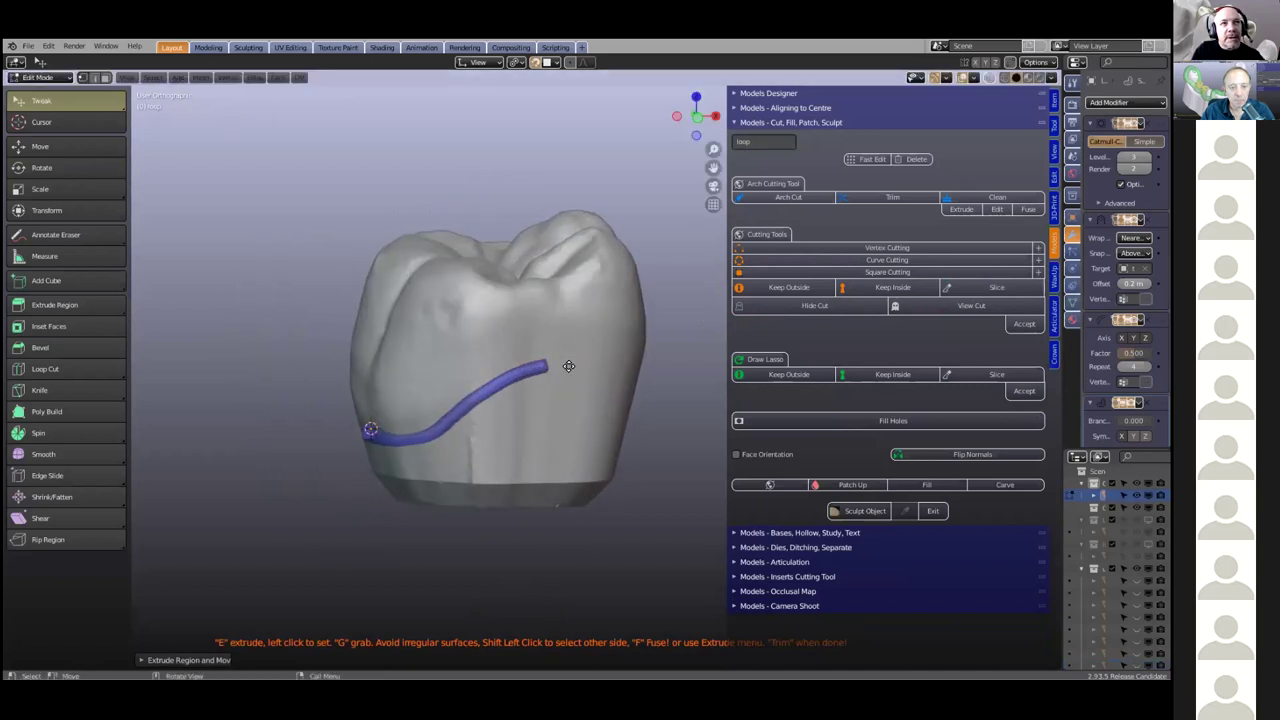
{"action": "middle_click_drag", "start_coordinate": [590, 374], "coordinate": [391, 399]}
{"action": "key", "text": "e"}
{"action": "left_click", "coordinate": [543, 405]}
Continue the cutting line with three more segments across the opposite side of the molar
{"action": "middle_click_drag", "start_coordinate": [590, 401], "coordinate": [478, 370]}
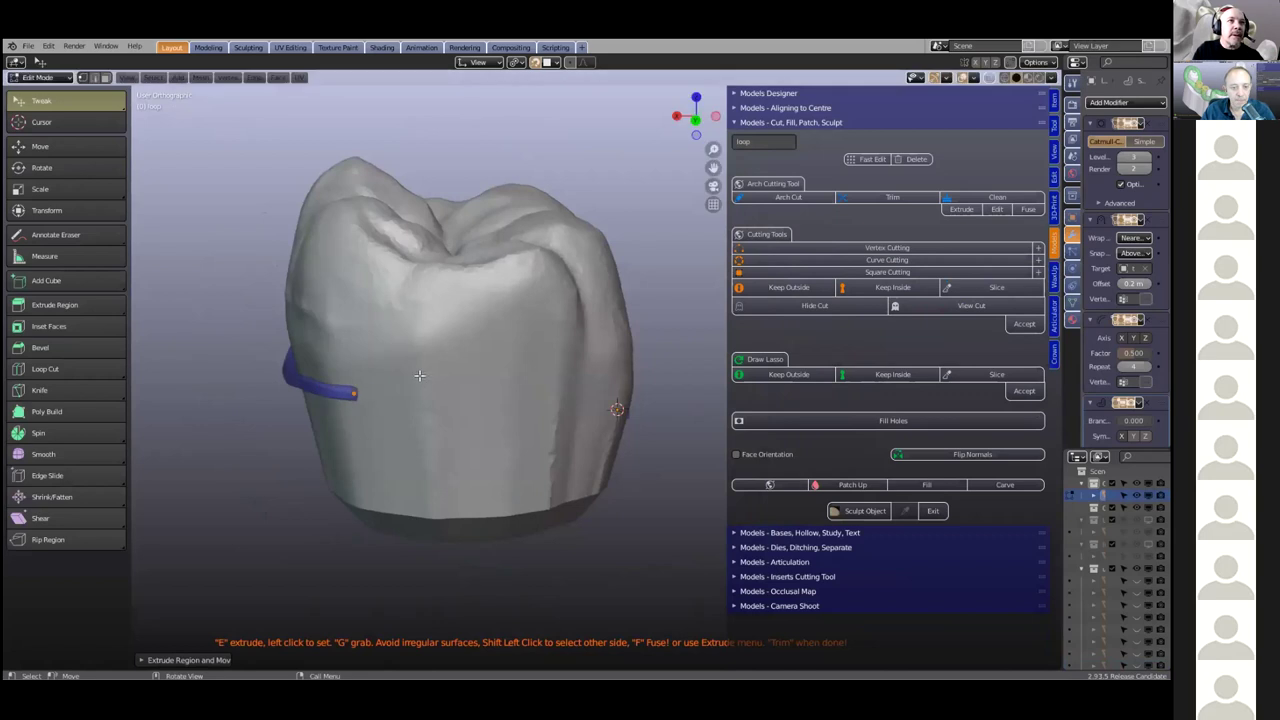
{"action": "key", "text": "e"}
{"action": "left_click", "coordinate": [478, 370]}
{"action": "key", "text": "e"}
{"action": "left_click", "coordinate": [511, 370]}
{"action": "key", "text": "e"}
{"action": "left_click", "coordinate": [563, 389]}
Fuse the two ends of the cutting line into a closed loop and trim the molar along it
{"action": "middle_click_drag", "start_coordinate": [563, 389], "coordinate": [629, 419]}
{"action": "middle_click_drag", "start_coordinate": [403, 409], "coordinate": [442, 433]}
{"action": "middle_click_drag", "start_coordinate": [520, 428], "coordinate": [483, 443]}
{"action": "scroll", "coordinate": [483, 443], "scroll_direction": "up", "scroll_amount": 1}
{"action": "left_click", "coordinate": [480, 443], "text": "shift"}
{"action": "key", "text": "f"}
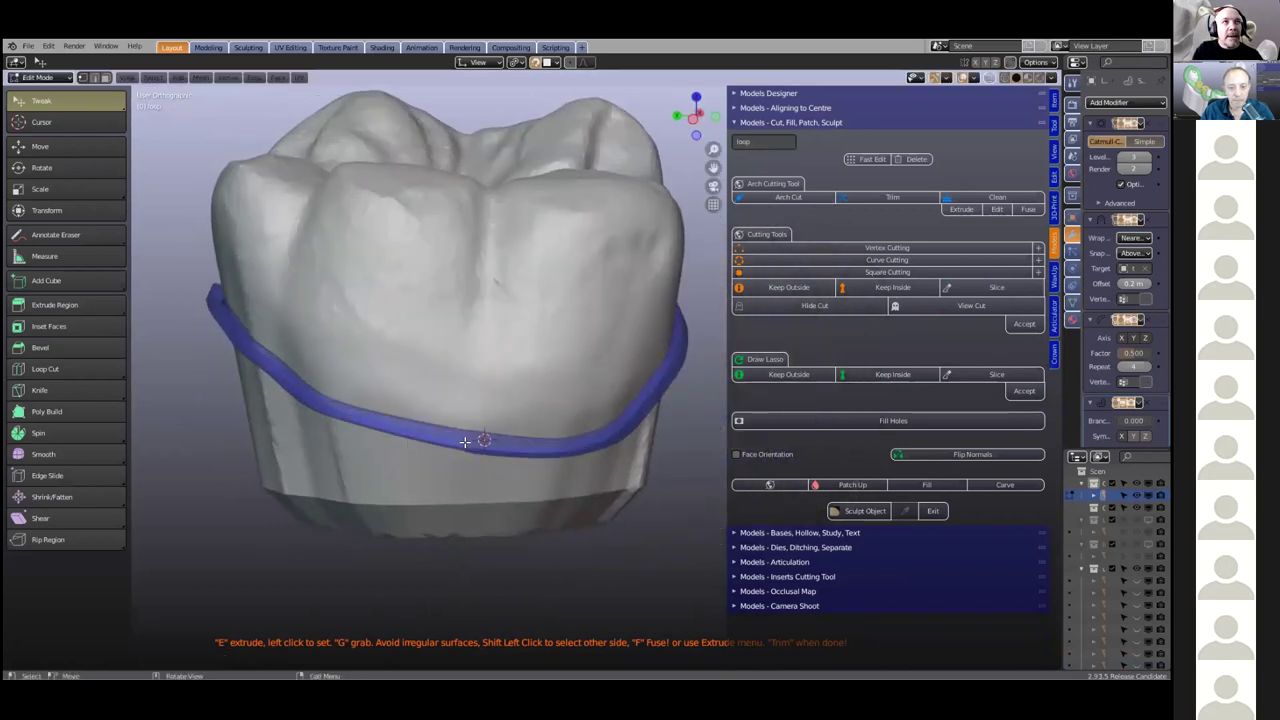
{"action": "scroll", "coordinate": [470, 440], "scroll_direction": "down", "scroll_amount": 1}
{"action": "left_click", "coordinate": [885, 198]}
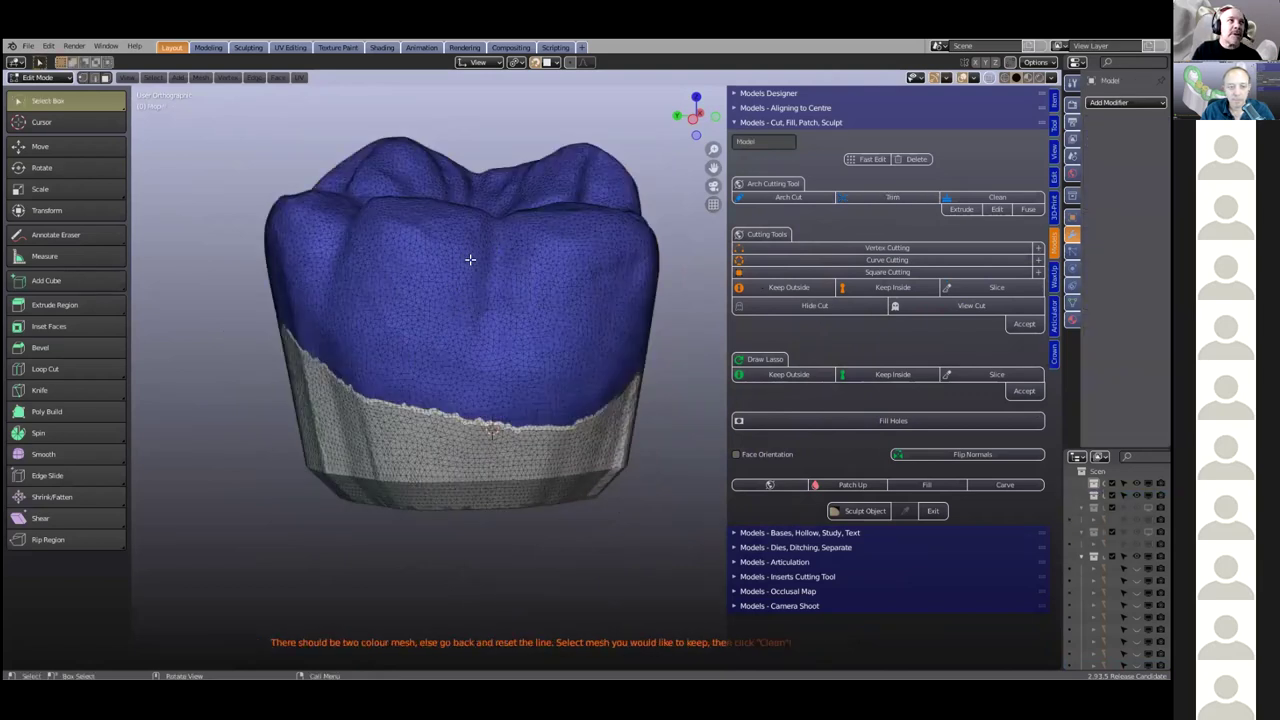
Clean the trimmed molar so that only the crown portion above the cutting line is kept
{"action": "scroll", "coordinate": [485, 272], "scroll_direction": "up", "scroll_amount": 2}
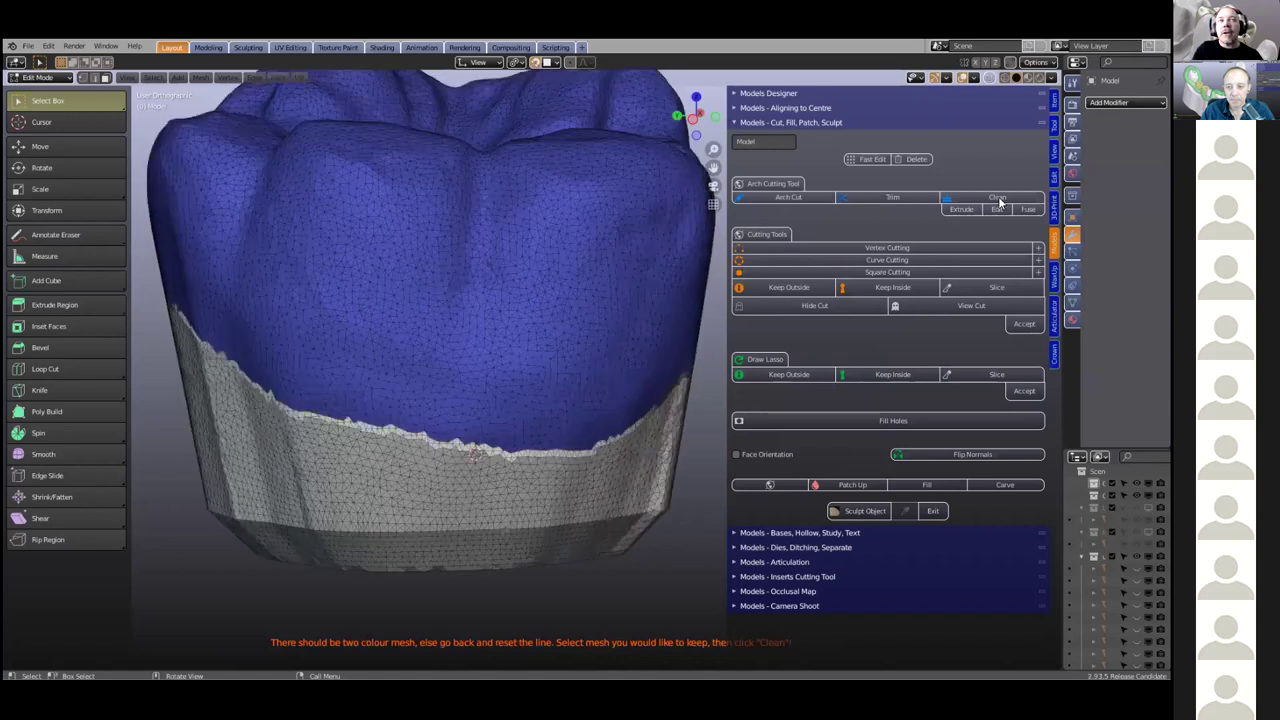
{"action": "key", "text": "t"}
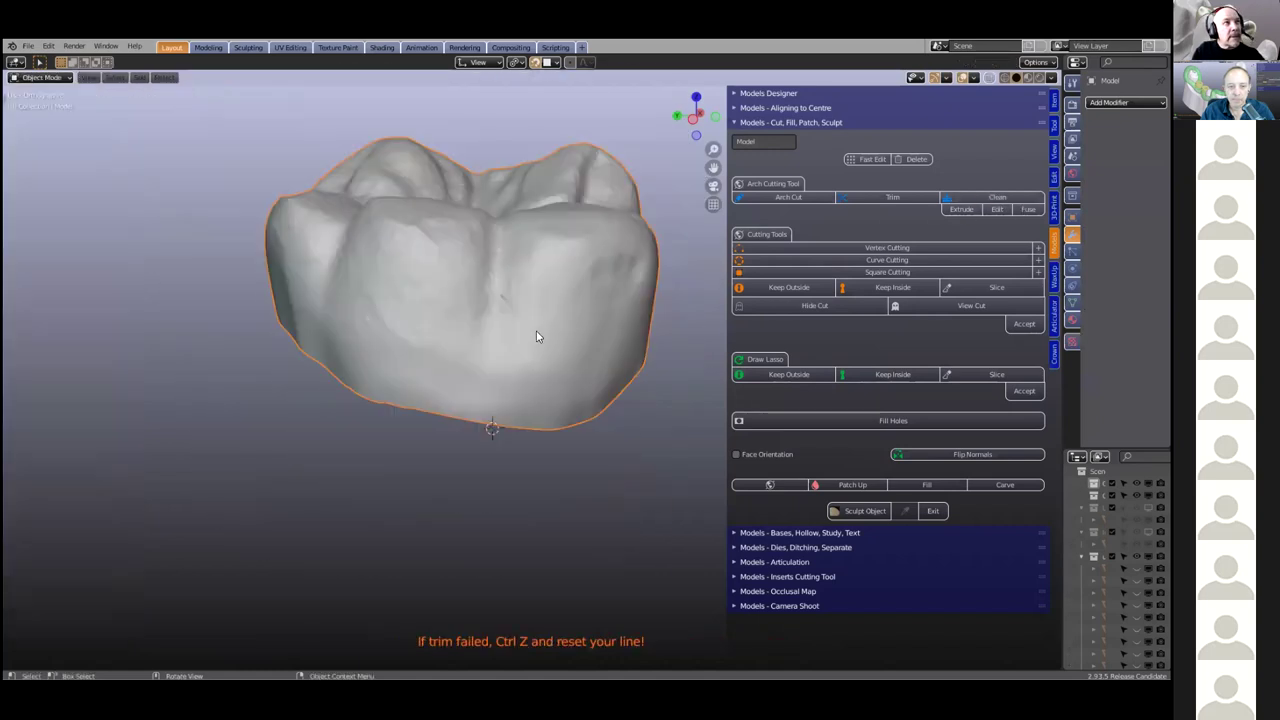
{"action": "scroll", "coordinate": [536, 332], "scroll_direction": "down", "scroll_amount": 2}
{"action": "middle_click_drag", "start_coordinate": [542, 339], "coordinate": [440, 359], "text": "shift"}
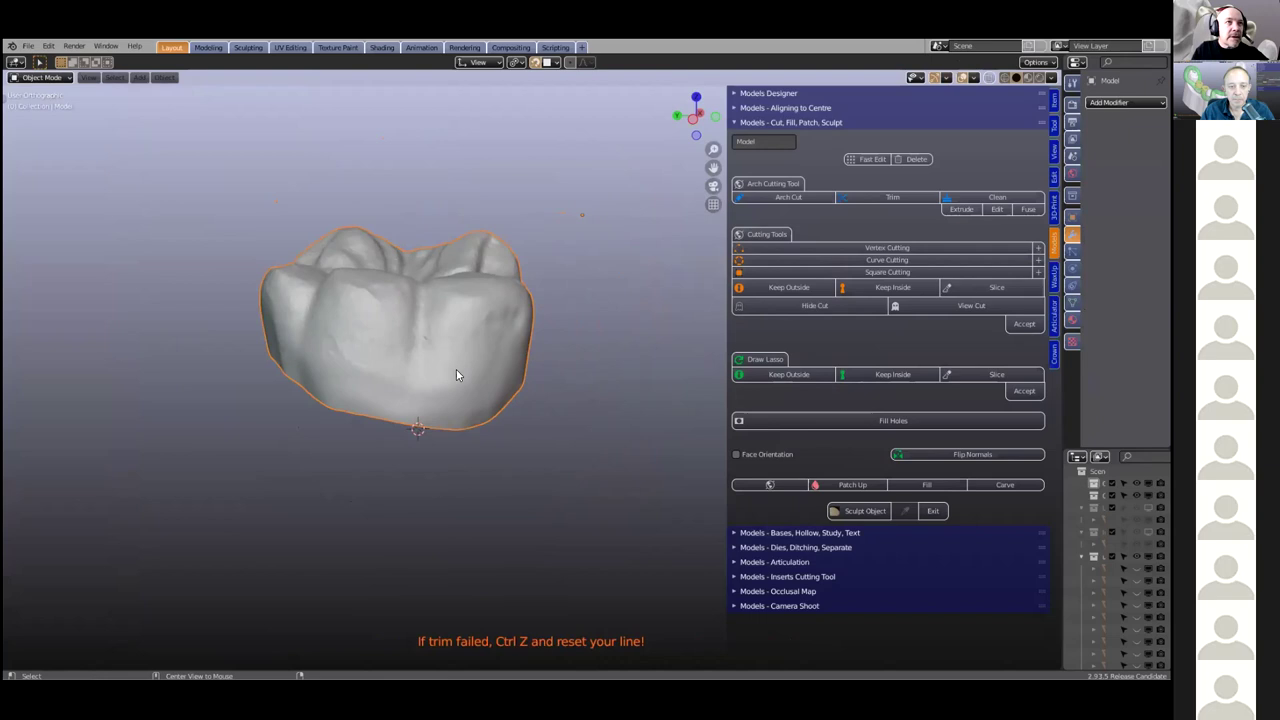
Show all teeth again, isolate the lower premolar in front of the trimmed molar, and select it
{"action": "key", "text": "alt+h"}
{"action": "left_click", "coordinate": [617, 360], "text": "shift"}
{"action": "middle_click_drag", "start_coordinate": [617, 360], "coordinate": [510, 374], "text": "shift"}
{"action": "left_click", "coordinate": [536, 363]}
{"action": "key", "text": "ctrl+i"}
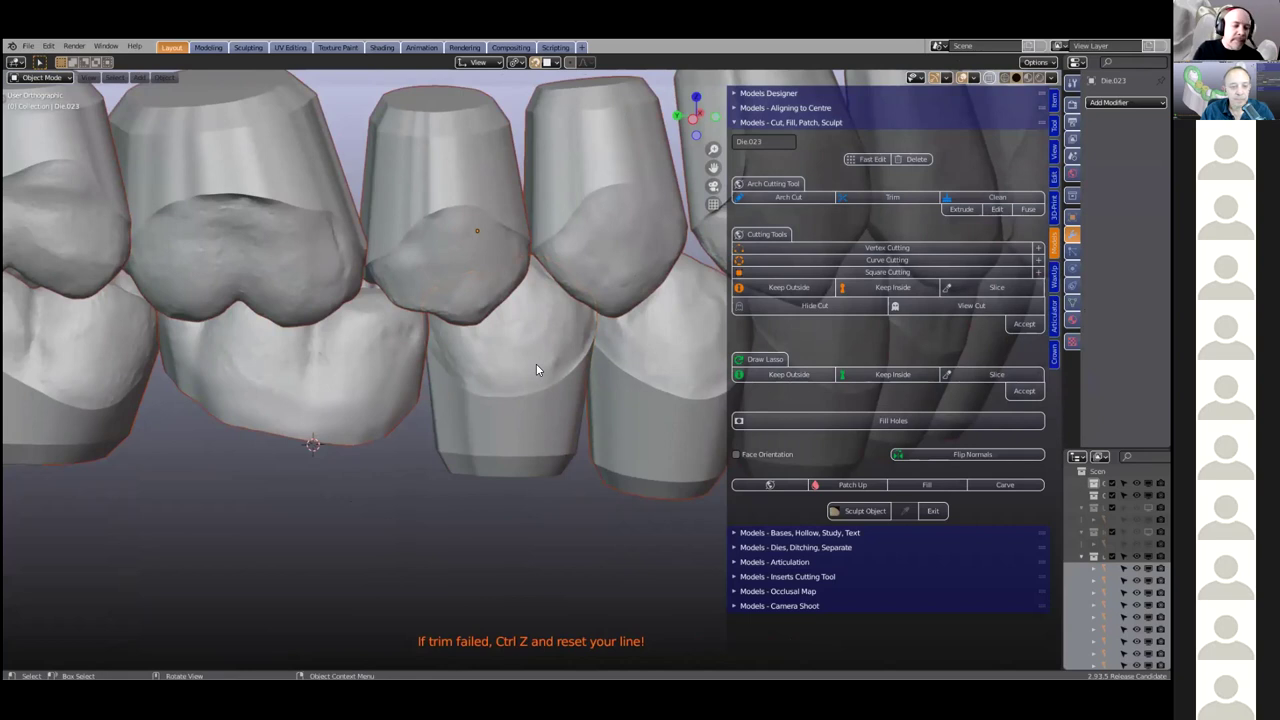
{"action": "key", "text": "h"}
{"action": "left_click", "coordinate": [536, 336]}
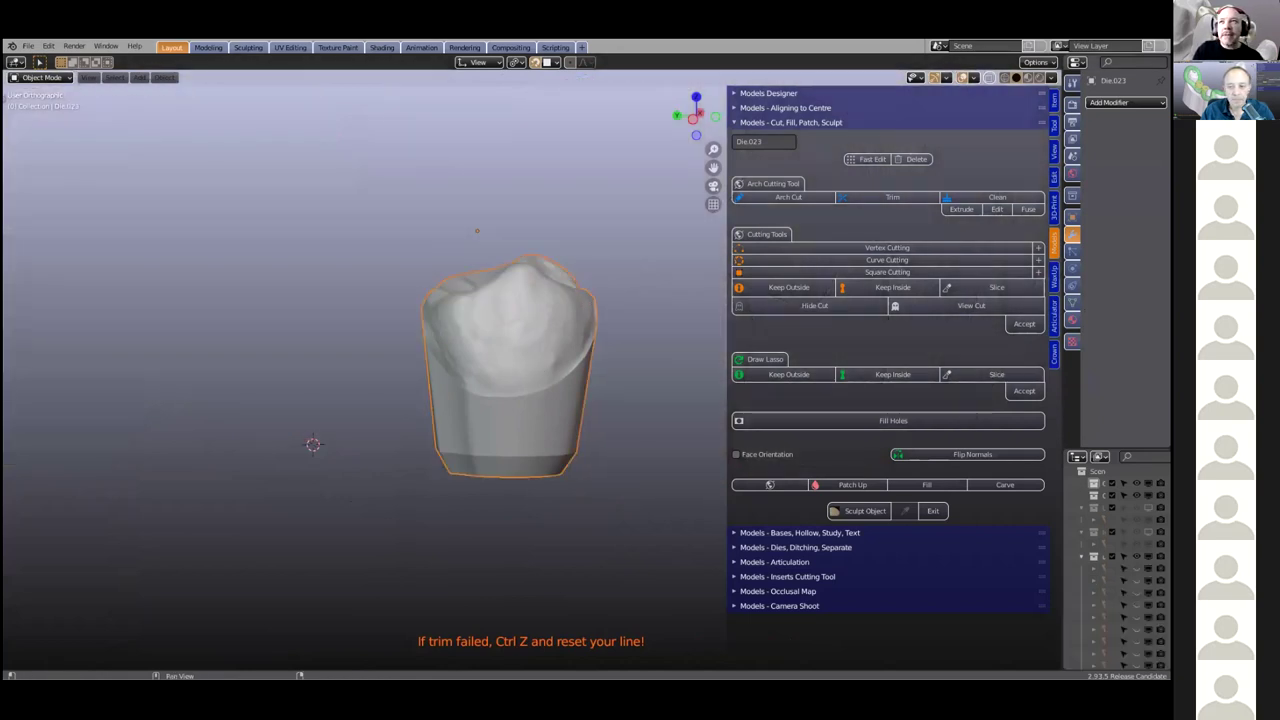
Remesh the isolated premolar with Sculpt Remesh at resolution 4.00 and smooth its crown-to-base transition by sculpting
{"action": "left_click", "coordinate": [1052, 275]}
{"action": "middle_click_drag", "start_coordinate": [492, 329], "coordinate": [513, 374]}
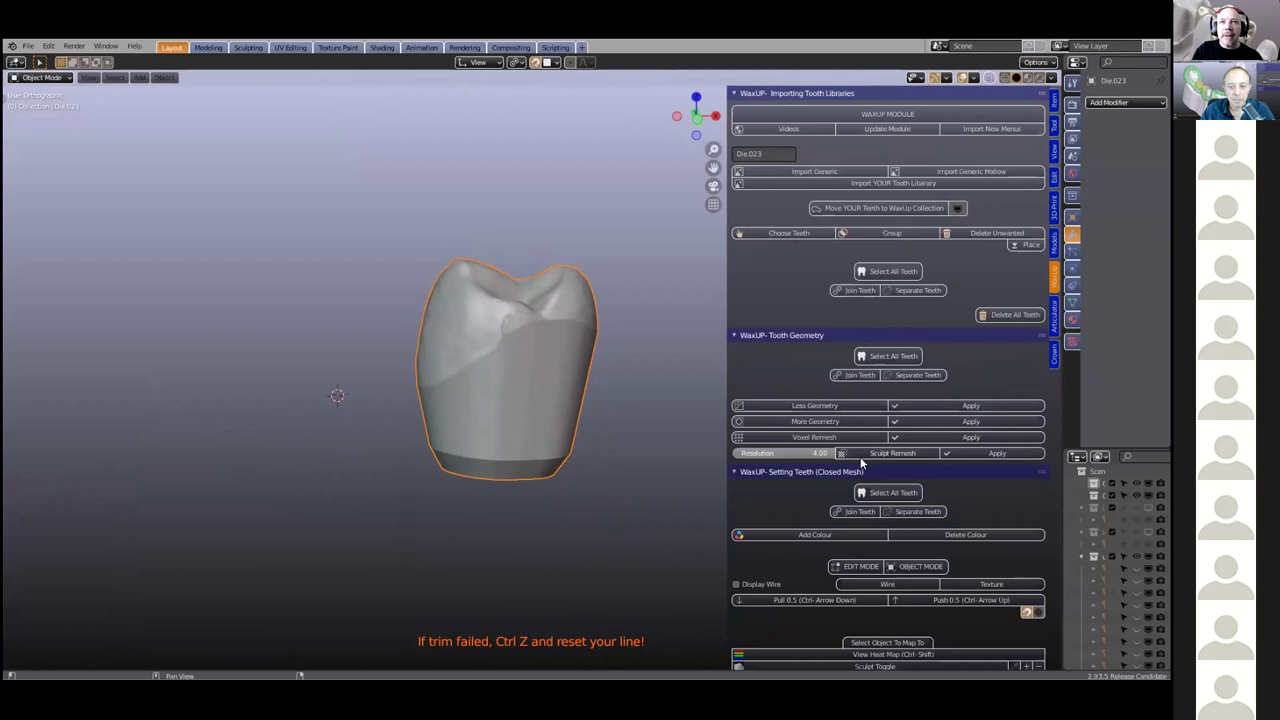
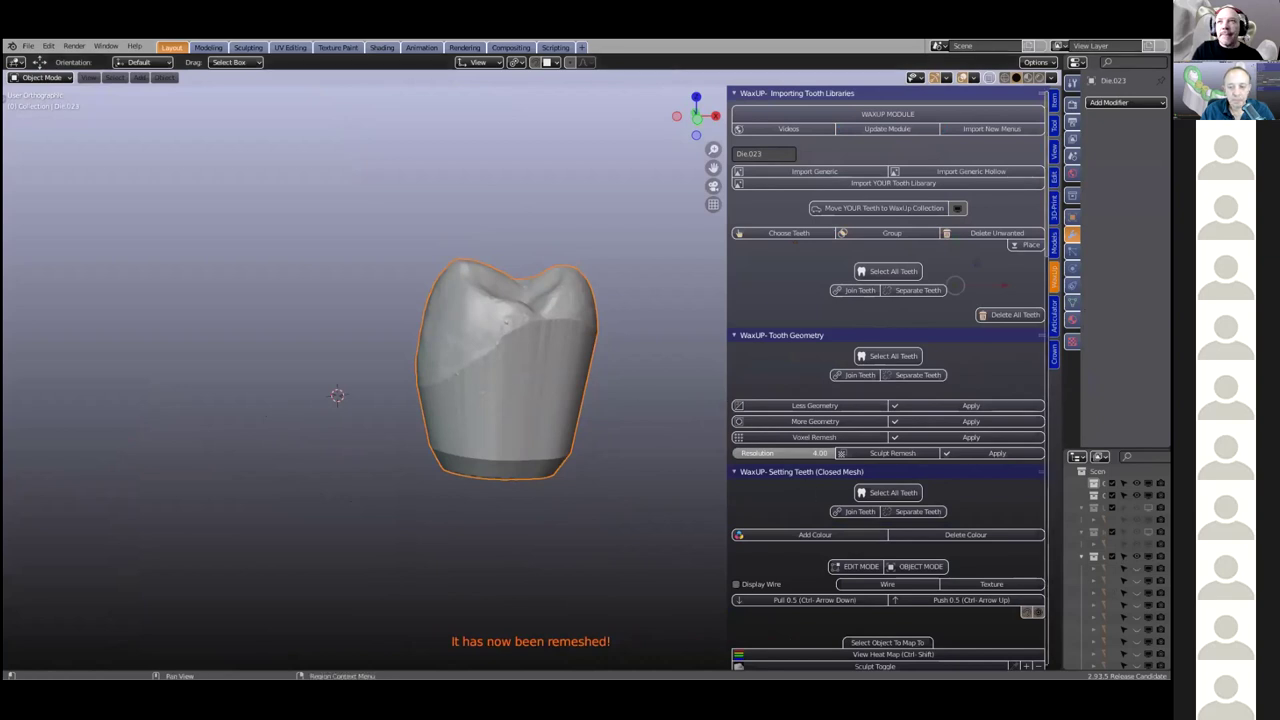
{"action": "left_click", "coordinate": [1054, 242]}
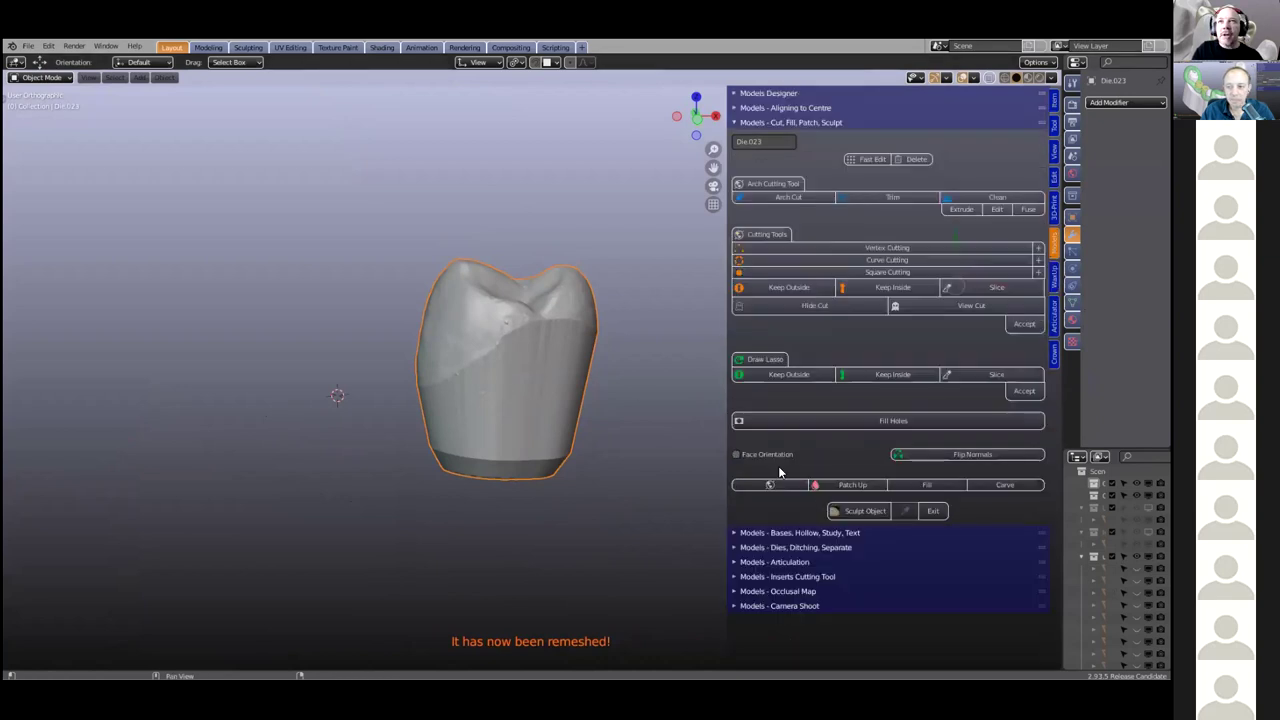
{"action": "left_click", "coordinate": [856, 512]}
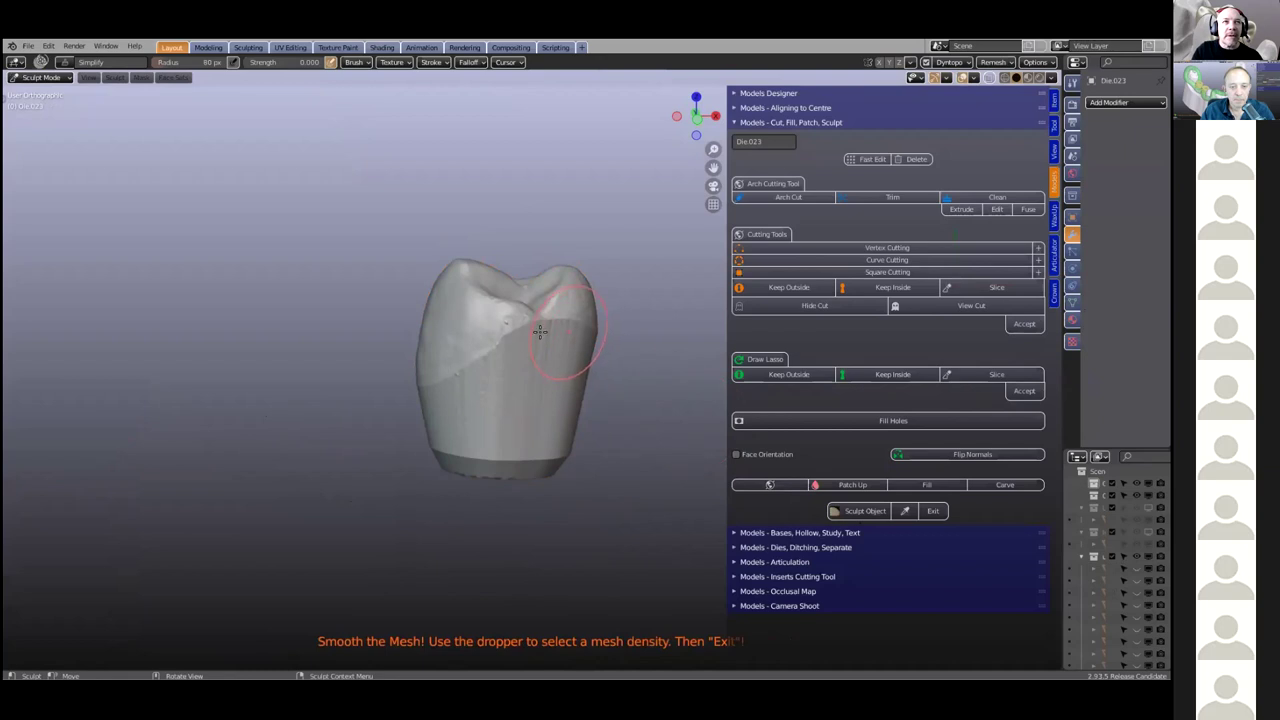
{"action": "middle_click_drag", "start_coordinate": [518, 400], "coordinate": [273, 337]}
{"action": "middle_click_drag", "start_coordinate": [191, 387], "coordinate": [691, 423]}
{"action": "scroll", "coordinate": [309, 400], "scroll_direction": "up", "scroll_amount": 1}
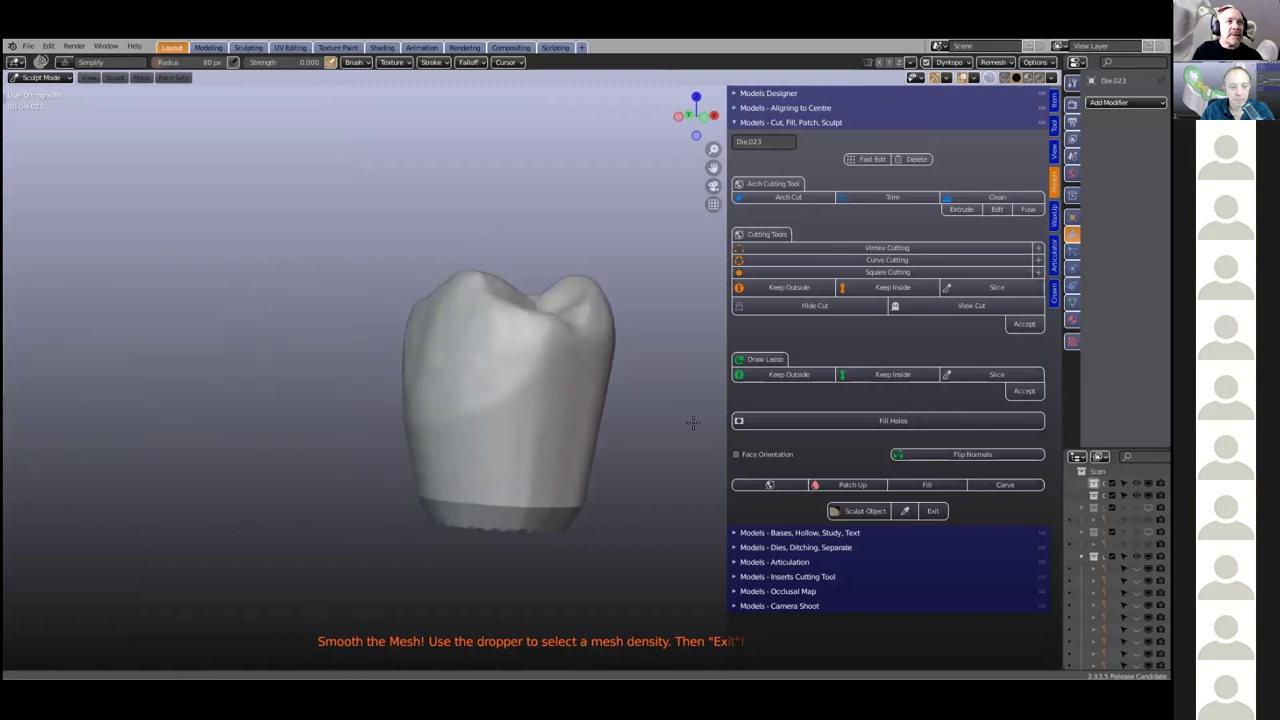
{"action": "scroll", "coordinate": [691, 423], "scroll_direction": "up", "scroll_amount": 1}
{"action": "left_click", "coordinate": [930, 511]}
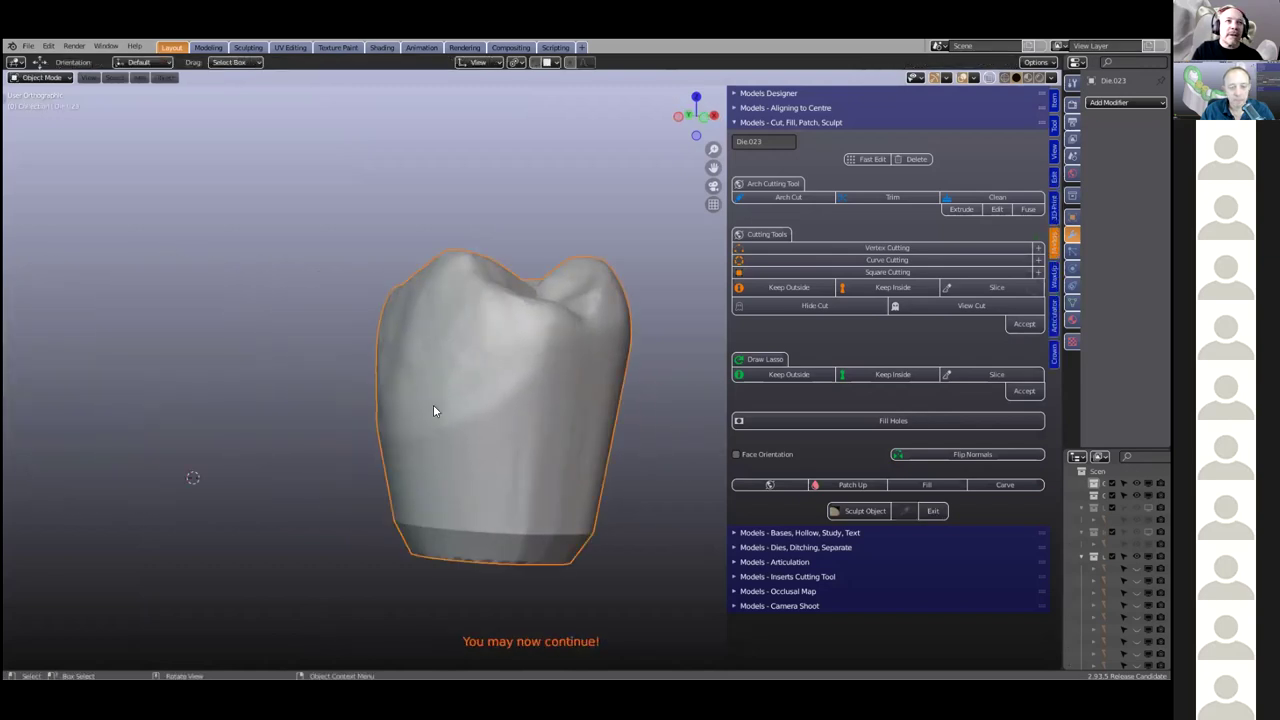
Start an Arch Cut on the premolar and lay the first two line segments from its outer face onto the adjoining side
{"action": "middle_click_drag", "start_coordinate": [403, 433], "coordinate": [490, 477]}
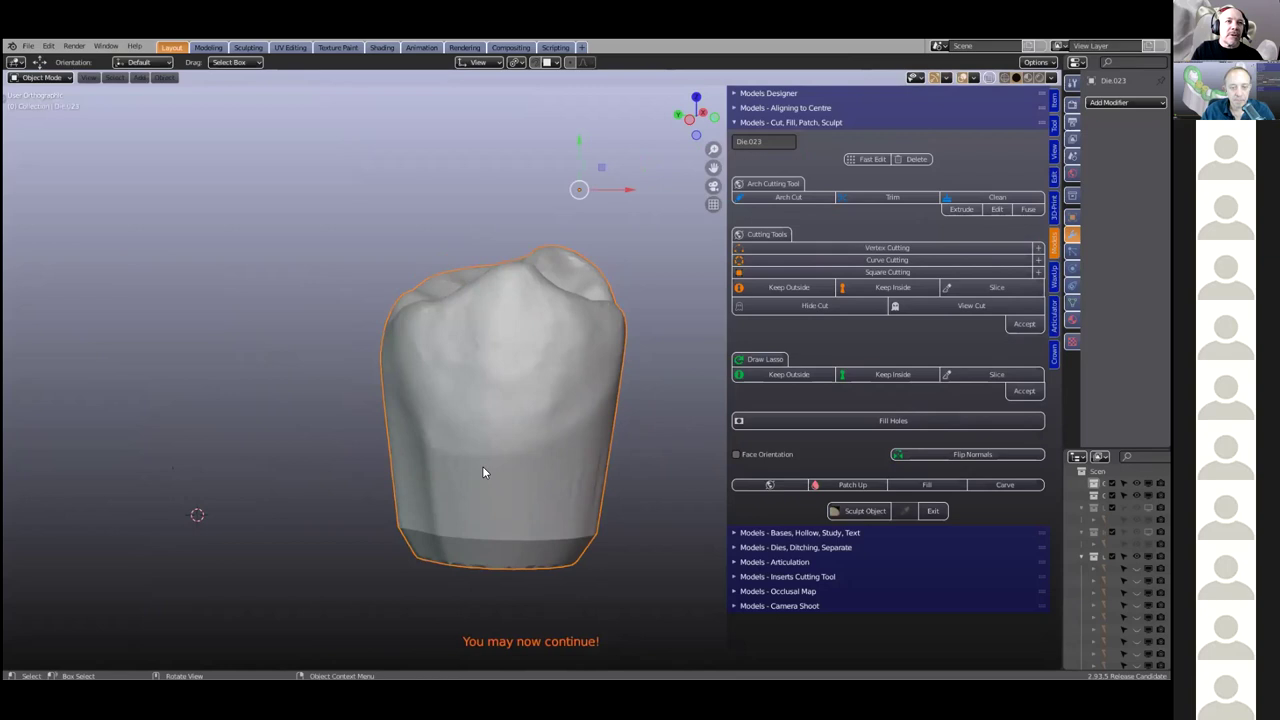
{"action": "middle_click_drag", "start_coordinate": [551, 414], "coordinate": [420, 449], "text": "shift"}
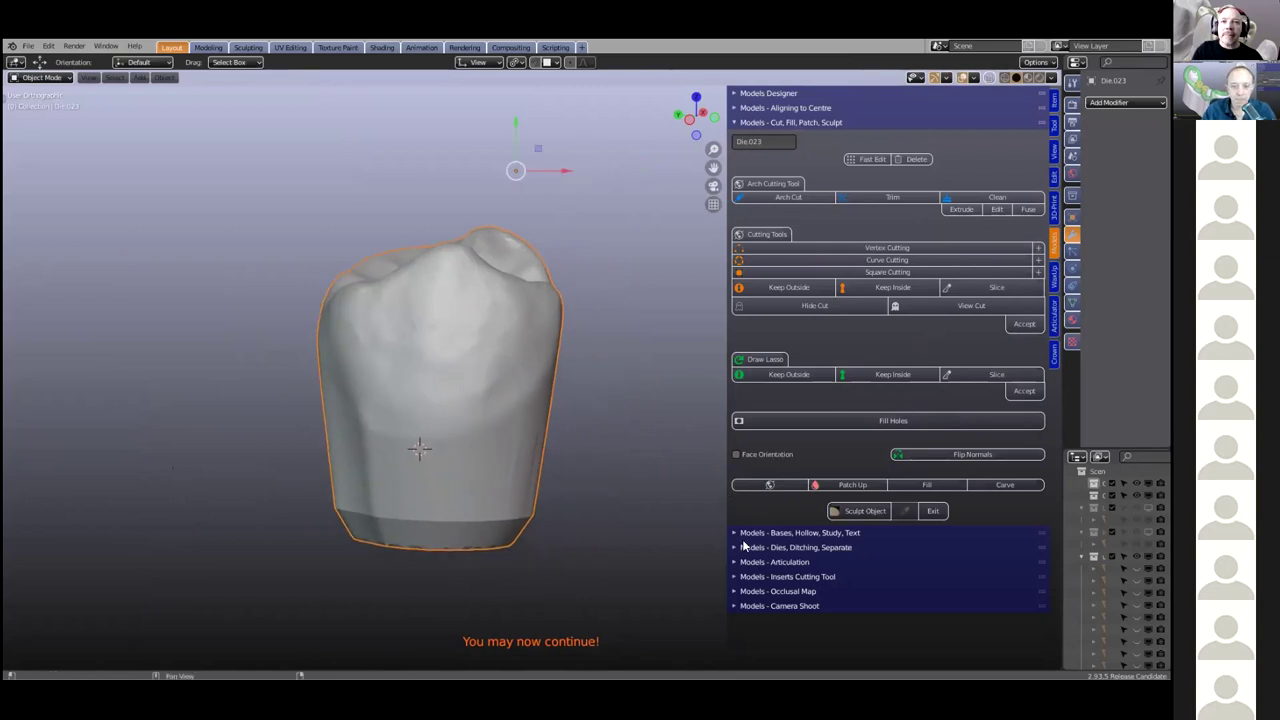
{"action": "left_click", "coordinate": [791, 198]}
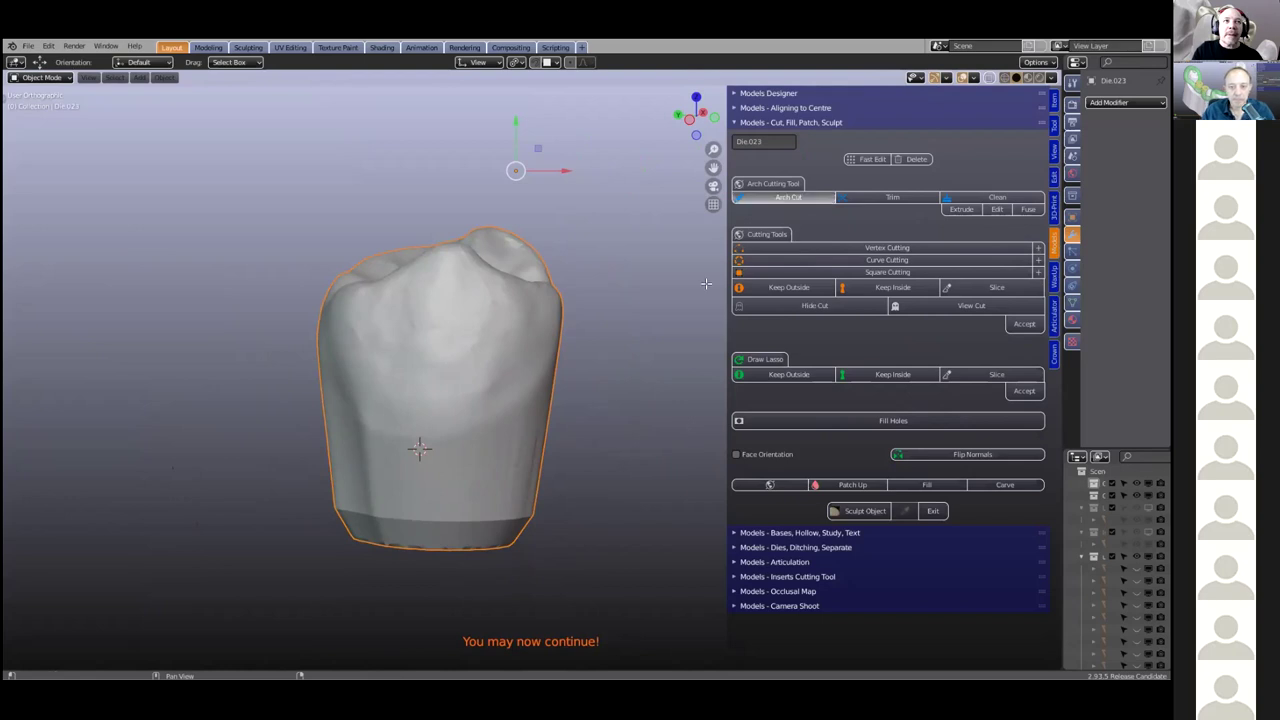
{"action": "left_click", "coordinate": [526, 449]}
{"action": "middle_click_drag", "start_coordinate": [526, 449], "coordinate": [515, 421]}
{"action": "key", "text": "e"}
{"action": "left_click", "coordinate": [530, 413]}
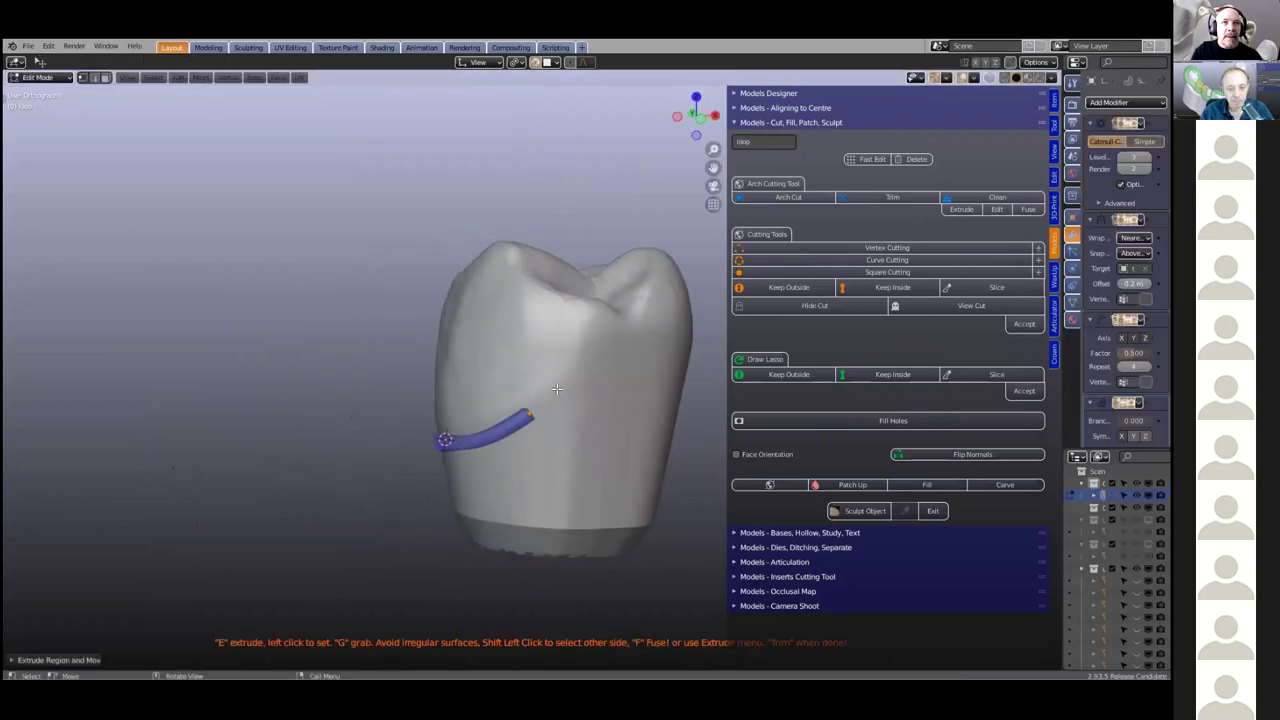
{"action": "key", "text": "e"}
{"action": "left_click", "coordinate": [610, 378]}
Extend the premolar's cutting line with two more segments around to its inner face, following the gum-line curve
{"action": "middle_click_drag", "start_coordinate": [610, 378], "coordinate": [494, 405]}
{"action": "key", "text": "e"}
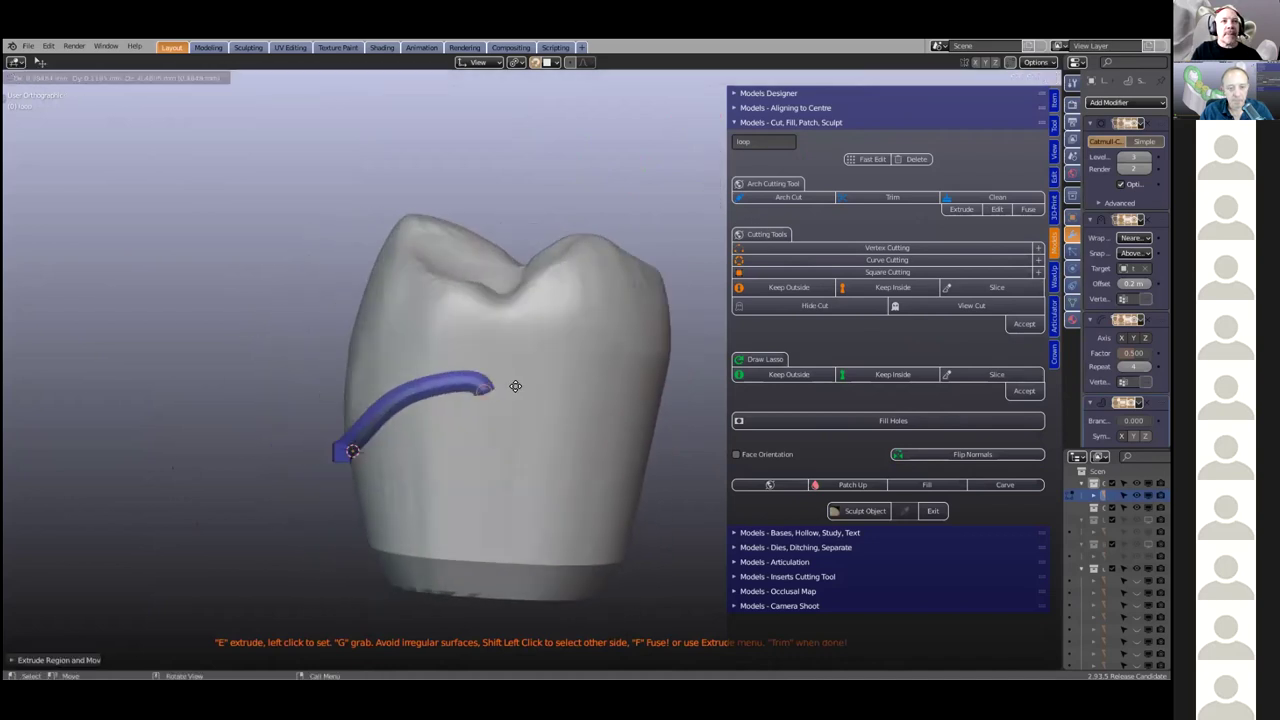
{"action": "left_click", "coordinate": [618, 426]}
{"action": "middle_click_drag", "start_coordinate": [638, 434], "coordinate": [466, 404]}
{"action": "key", "text": "e"}
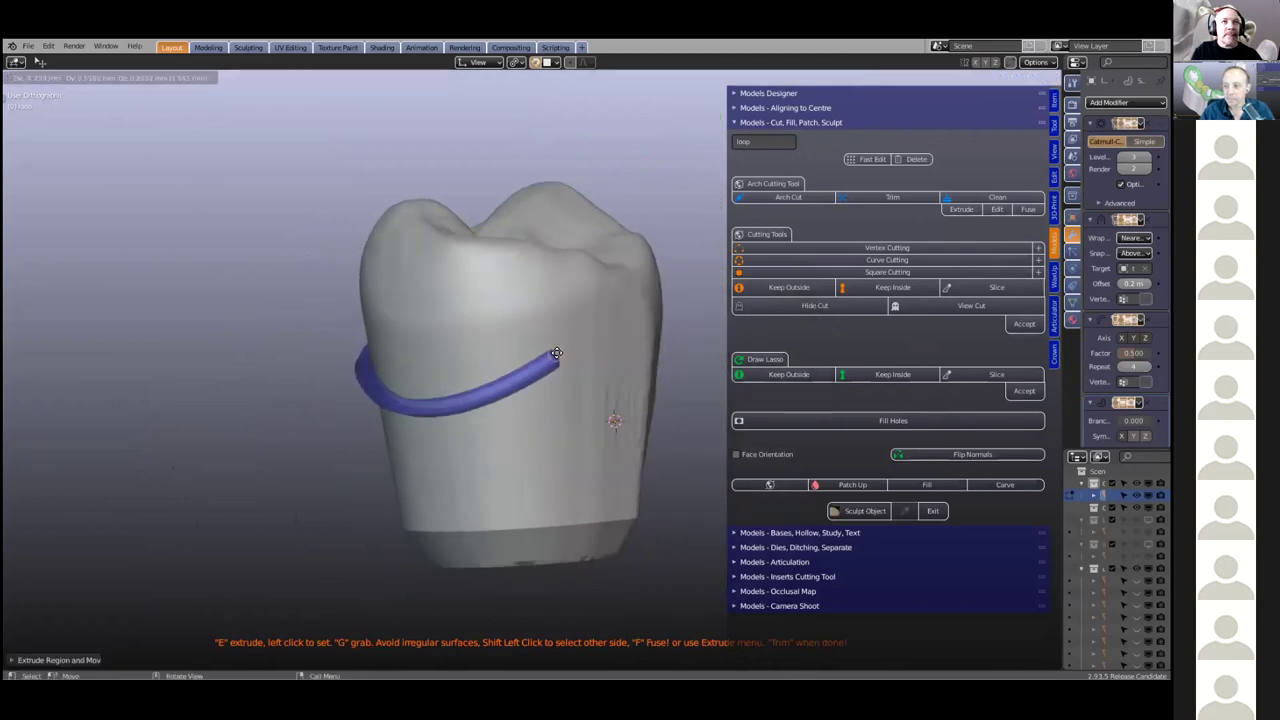
{"action": "left_click", "coordinate": [609, 420]}
Carry the cutting line across the premolar's remaining side with two segments, back toward its starting point
{"action": "middle_click_drag", "start_coordinate": [609, 420], "coordinate": [387, 381]}
{"action": "key", "text": "e"}
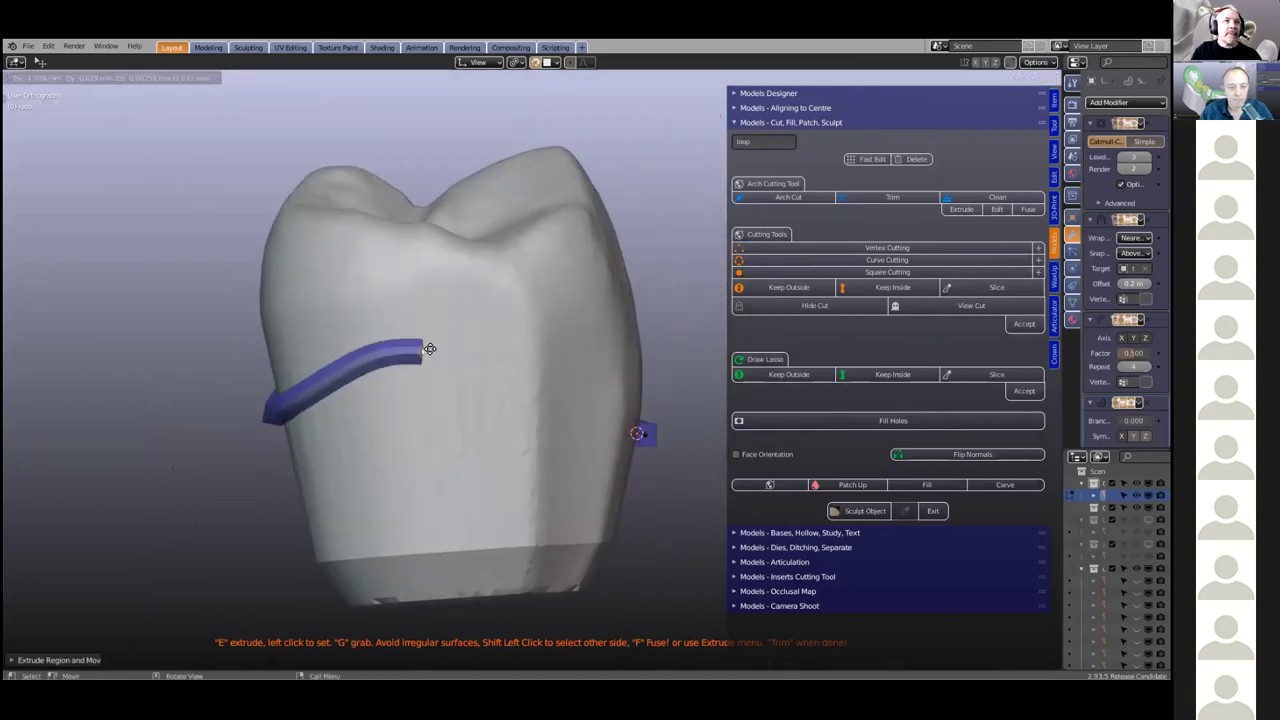
{"action": "left_click", "coordinate": [543, 366]}
{"action": "middle_click_drag", "start_coordinate": [543, 366], "coordinate": [586, 400]}
{"action": "key", "text": "e"}
{"action": "left_click", "coordinate": [666, 430]}
Fuse the ends of the premolar's cutting line, trim along the loop, and clean away the base
{"action": "middle_click_drag", "start_coordinate": [666, 430], "coordinate": [516, 410]}
{"action": "left_click", "coordinate": [512, 409], "text": "shift"}
{"action": "key", "text": "f"}
{"action": "left_click", "coordinate": [888, 197]}
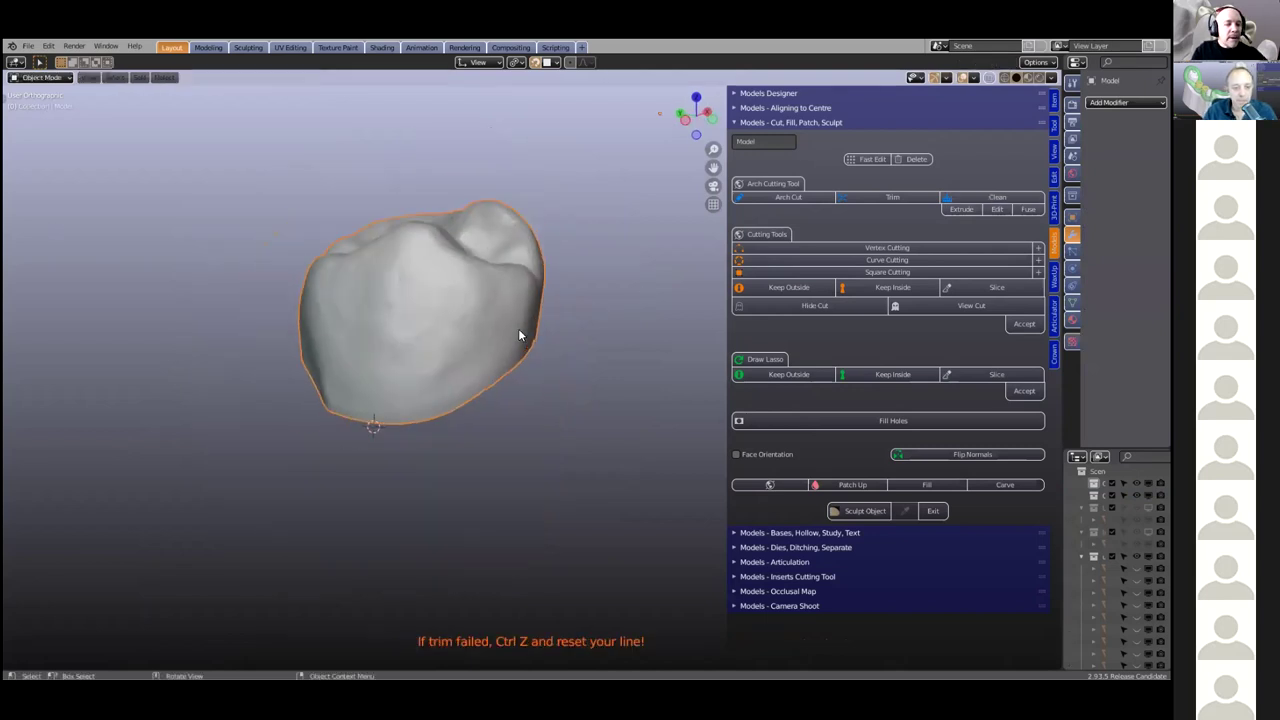
Show the whole dentition to check the trimmed crowns, and isolate the trimmed molar and premolar
{"action": "middle_click_drag", "start_coordinate": [506, 303], "coordinate": [310, 375]}
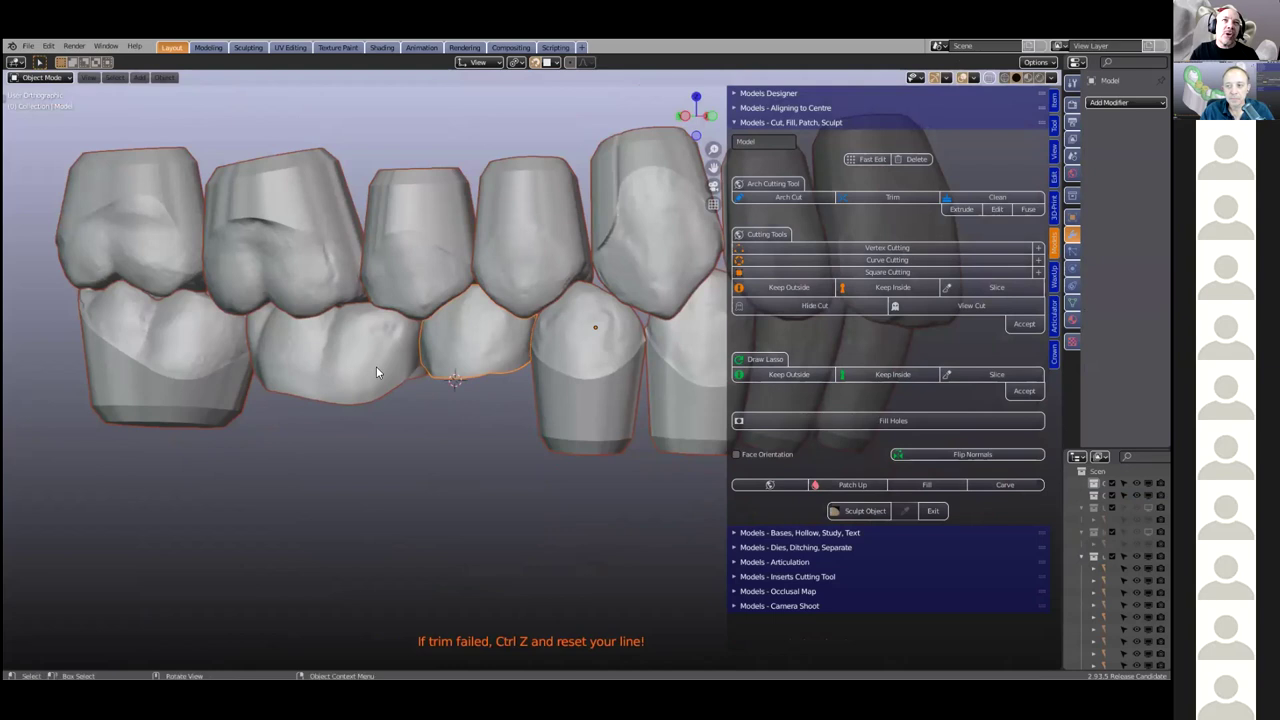
{"action": "middle_click_drag", "start_coordinate": [577, 291], "coordinate": [344, 223]}
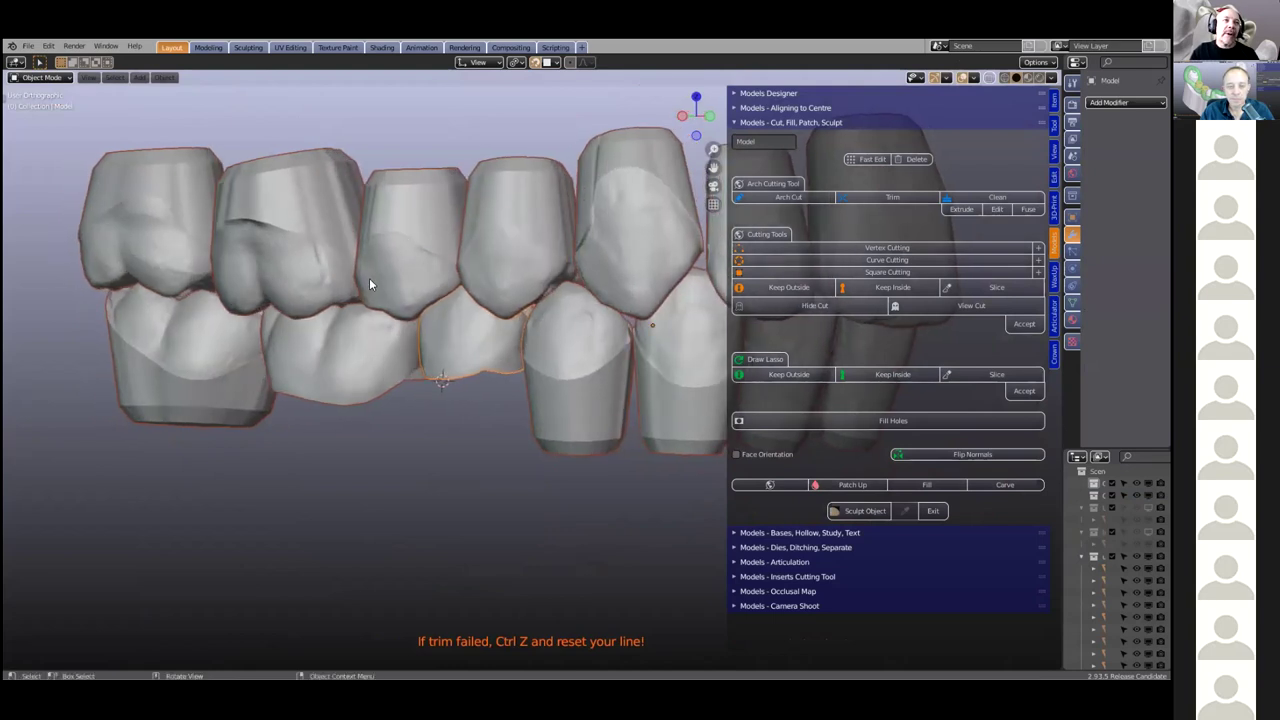
{"action": "middle_click_drag", "start_coordinate": [372, 281], "coordinate": [337, 360]}
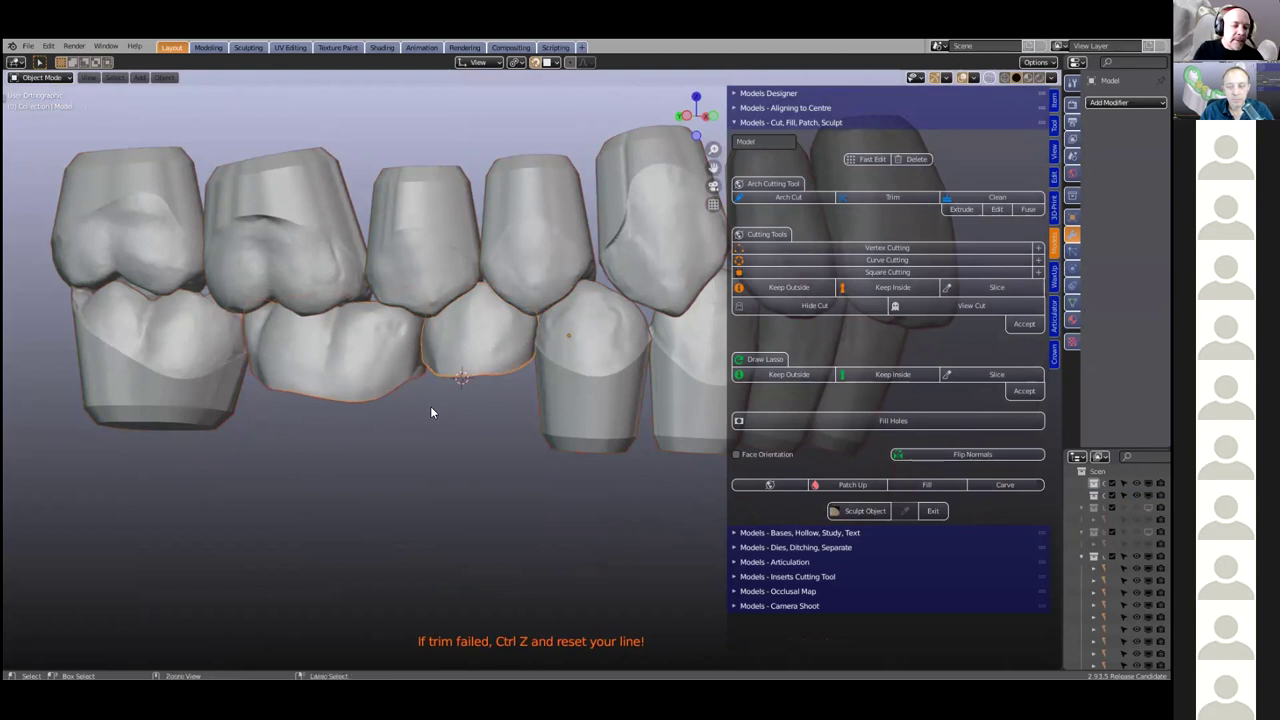
{"action": "key", "text": "shift+h"}
Close the trimmed molar's open mesh with the WaxUp pontic design tools and change its underside to Bullet
{"action": "left_click", "coordinate": [371, 378]}
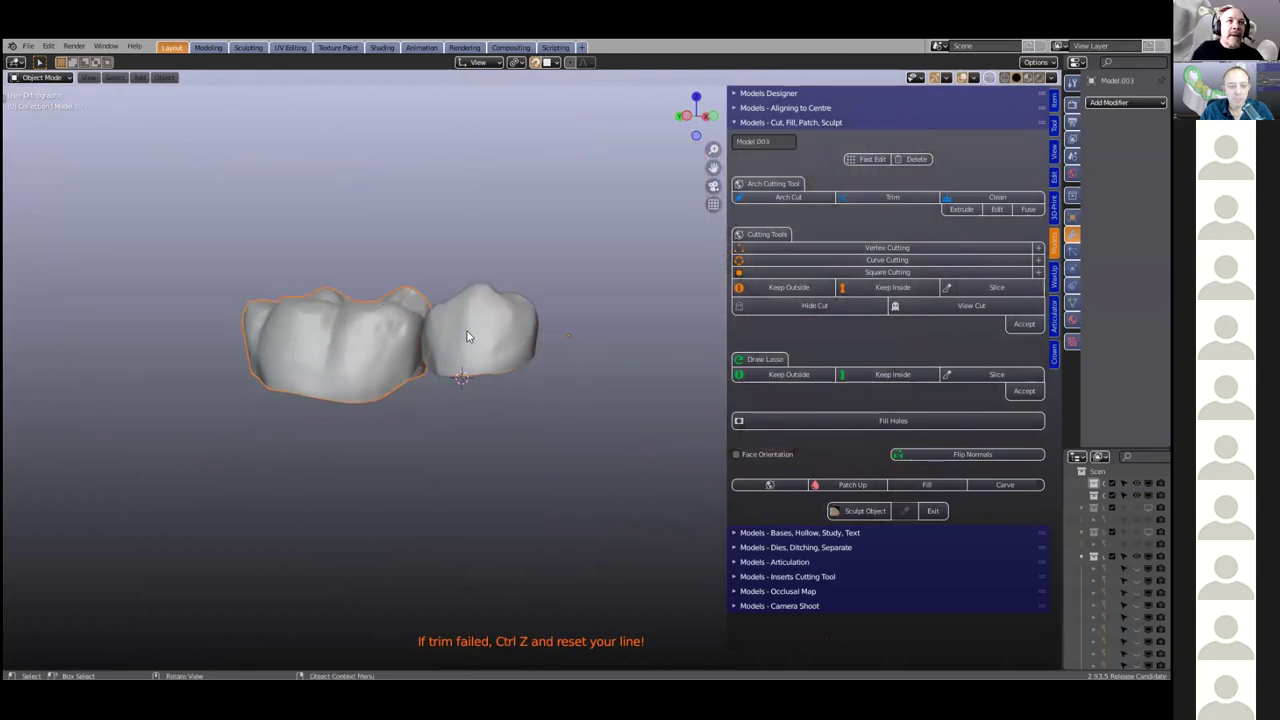
{"action": "left_click", "coordinate": [1053, 275]}
{"action": "middle_click_drag", "start_coordinate": [371, 386], "coordinate": [329, 388]}
{"action": "middle_click_drag", "start_coordinate": [476, 426], "coordinate": [534, 420], "text": "shift"}
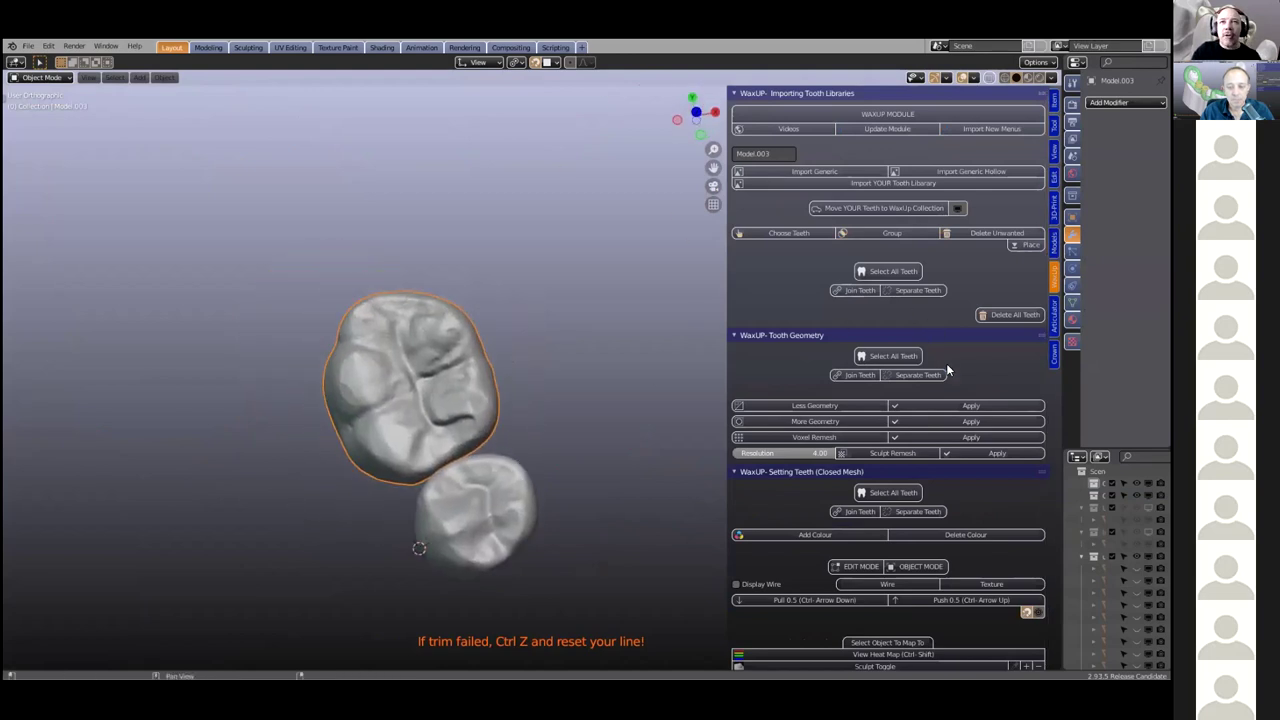
{"action": "scroll", "coordinate": [946, 363], "scroll_direction": "down", "scroll_amount": 5}
{"action": "scroll", "coordinate": [925, 457], "scroll_direction": "down", "scroll_amount": 6}
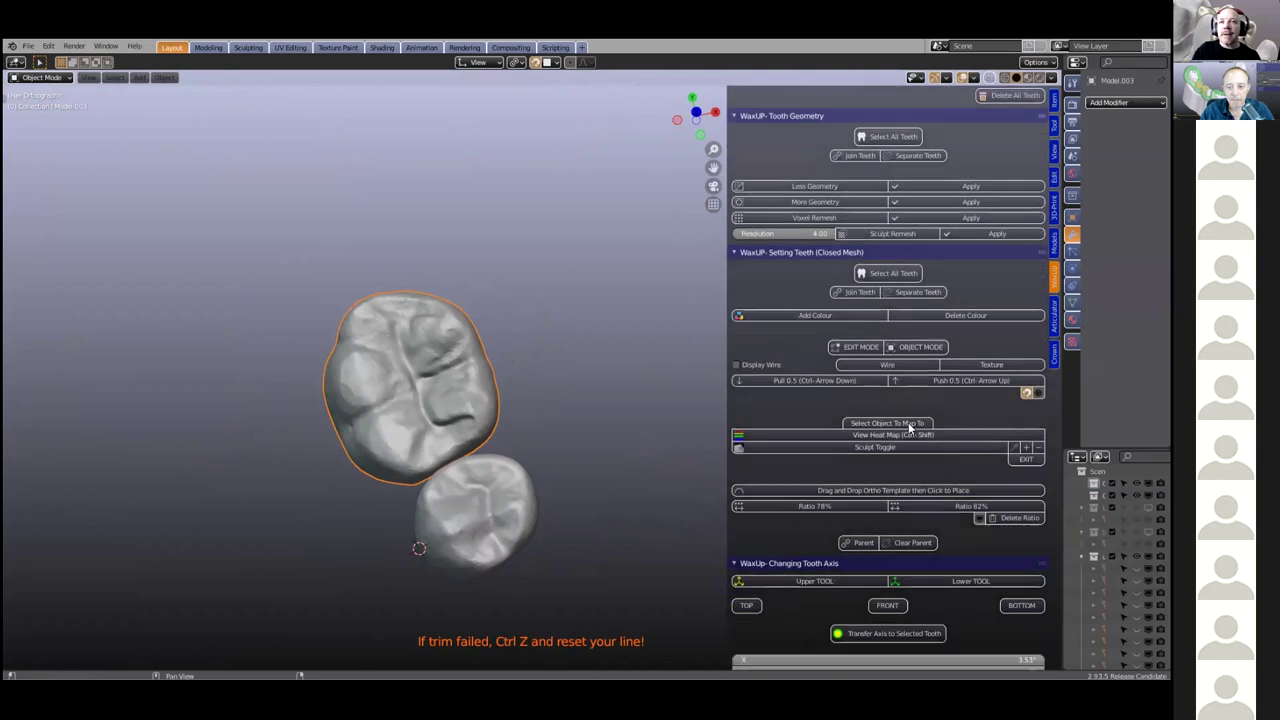
{"action": "scroll", "coordinate": [861, 511], "scroll_direction": "down", "scroll_amount": 10}
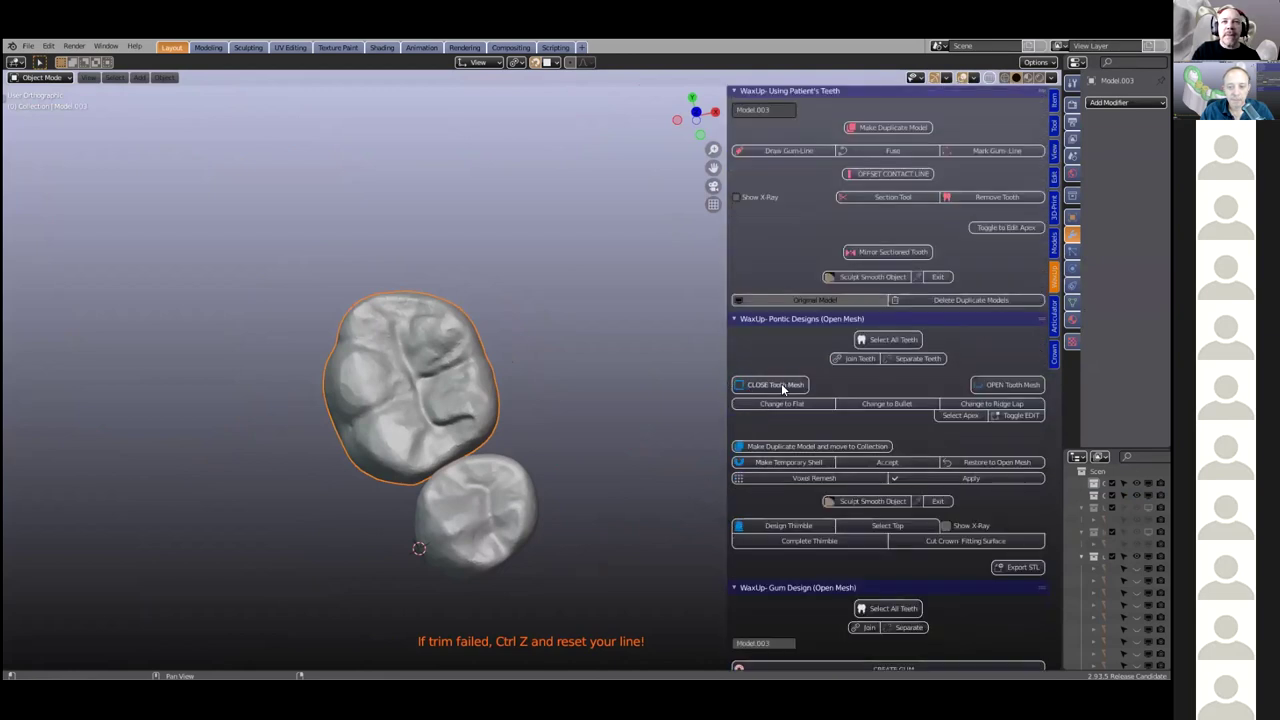
{"action": "left_click", "coordinate": [782, 385]}
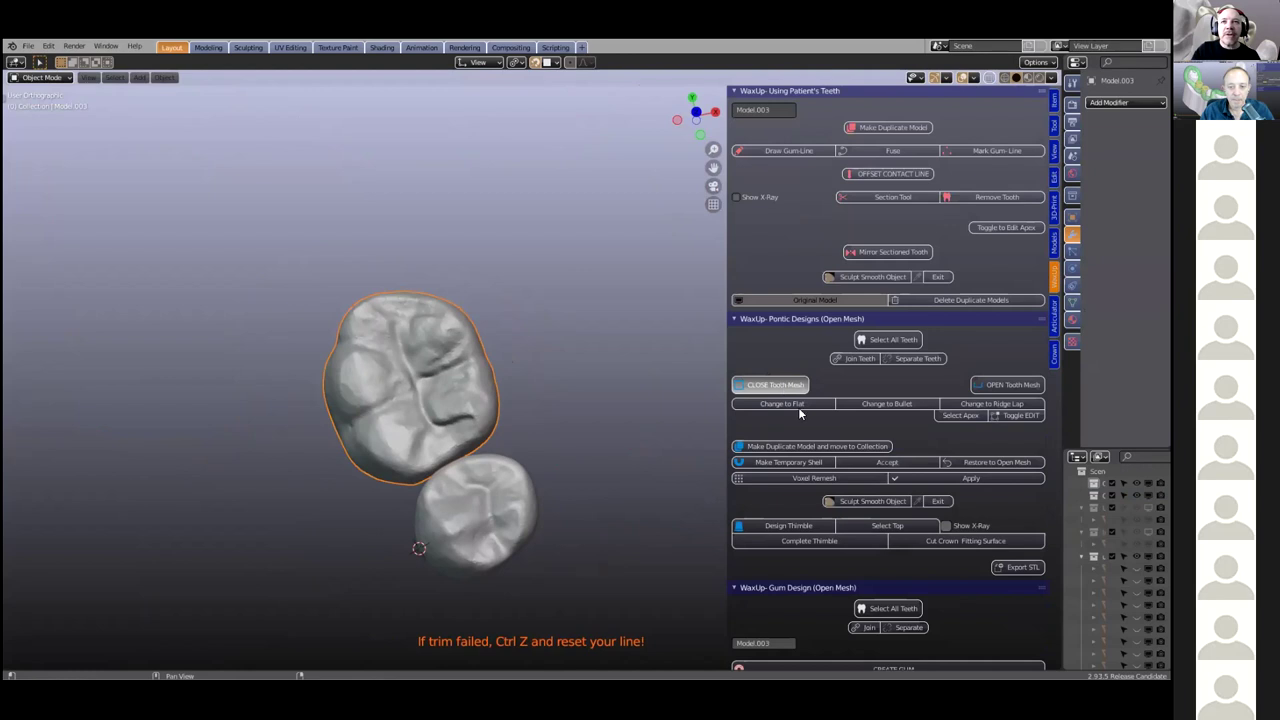
{"action": "left_click", "coordinate": [881, 401]}
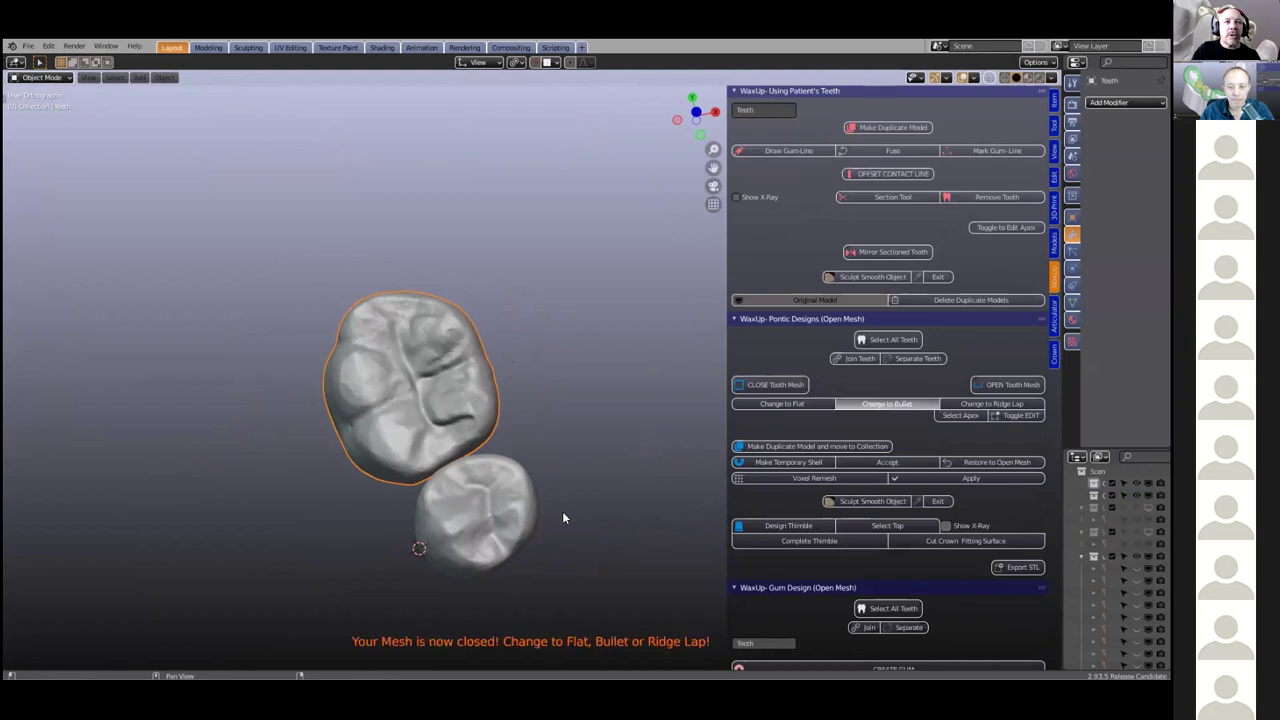
Close the premolar's tooth mesh, change it to Bullet, and inspect both teeth from the side
{"action": "left_click", "coordinate": [499, 506]}
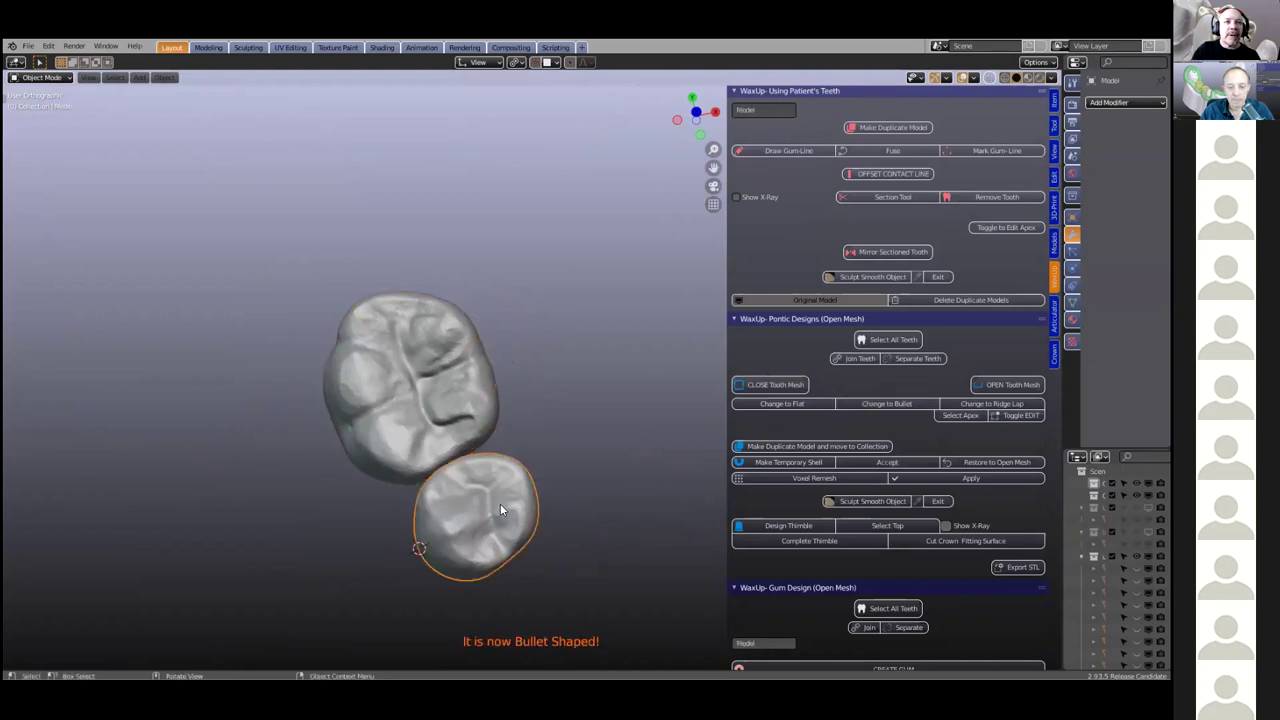
{"action": "left_click", "coordinate": [769, 384]}
{"action": "left_click", "coordinate": [869, 402]}
{"action": "scroll", "coordinate": [528, 466], "scroll_direction": "down", "scroll_amount": 4}
{"action": "middle_click_drag", "start_coordinate": [538, 462], "coordinate": [548, 406]}
{"action": "scroll", "coordinate": [497, 287], "scroll_direction": "up", "scroll_amount": 3}
{"action": "mouse_move", "coordinate": [497, 287]}
{"action": "middle_mouse_down"}
{"action": "mouse_move", "coordinate": [478, 368]}
{"action": "mouse_move", "coordinate": [380, 416]}
{"action": "mouse_move", "coordinate": [216, 466]}
{"action": "mouse_move", "coordinate": [345, 479]}
{"action": "mouse_move", "coordinate": [460, 425]}
{"action": "mouse_move", "coordinate": [480, 384]}
{"action": "mouse_move", "coordinate": [464, 365]}
{"action": "mouse_move", "coordinate": [486, 285]}
{"action": "middle_mouse_up"}
{"action": "scroll", "coordinate": [464, 362], "scroll_direction": "down", "scroll_amount": 1}
Open the prepared file containing the finished upper and lower teeth, without saving the changes to Models_Ortho.blend
{"action": "left_click", "coordinate": [27, 50]}
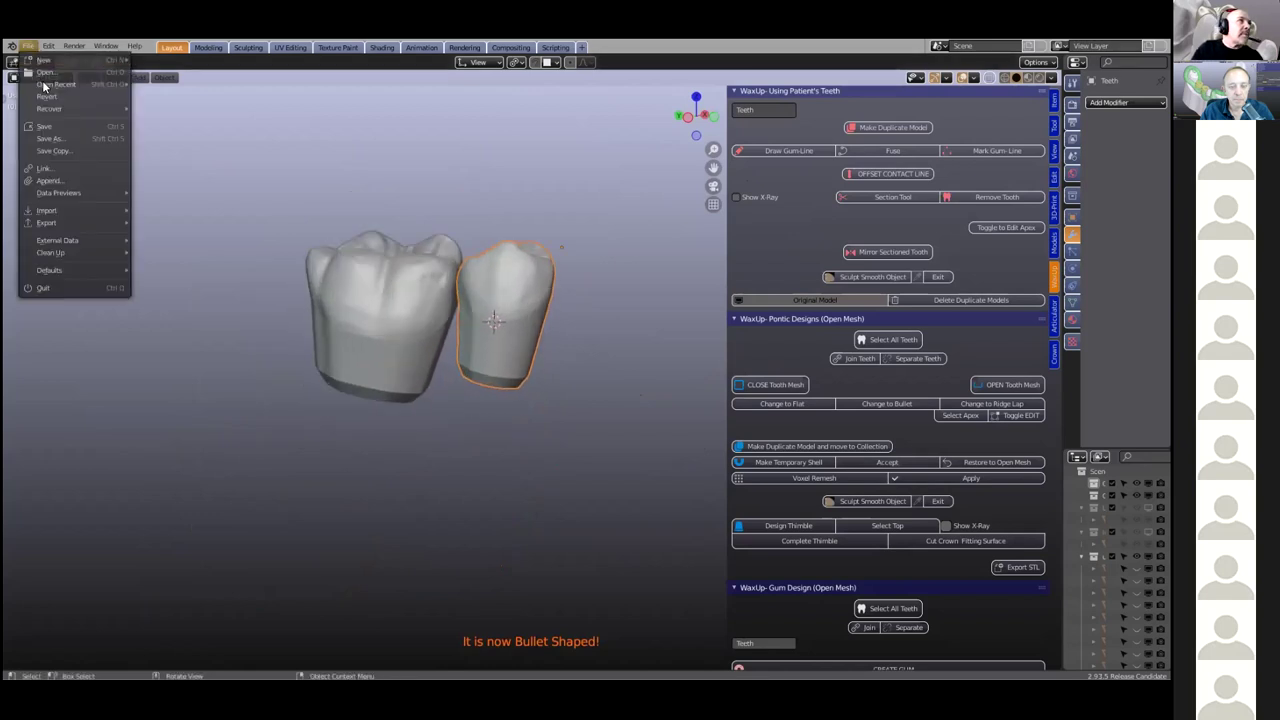
{"action": "left_click", "coordinate": [52, 76]}
{"action": "left_click", "coordinate": [610, 382]}
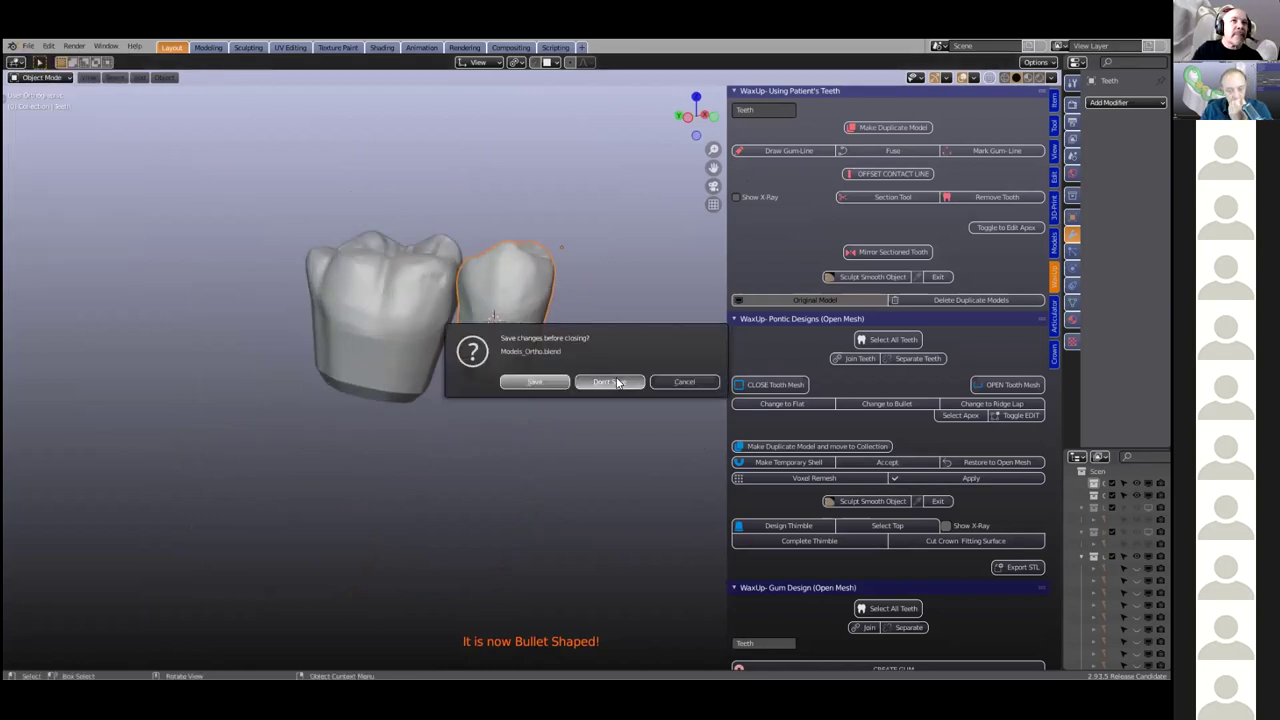
{"action": "left_click", "coordinate": [485, 288]}
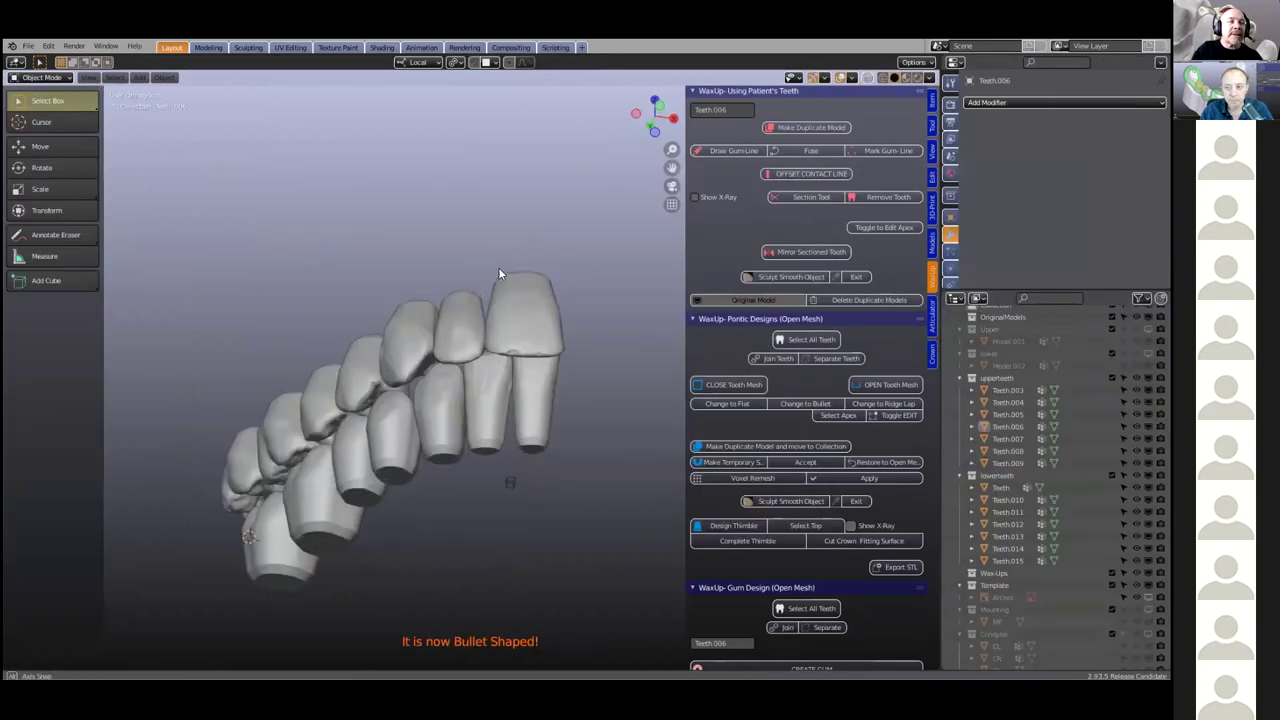
Hide the lower row of teeth and examine the finished upper teeth up close
{"action": "middle_click_drag", "start_coordinate": [506, 336], "coordinate": [200, 308]}
{"action": "left_click_drag", "start_coordinate": [194, 288], "coordinate": [589, 399]}
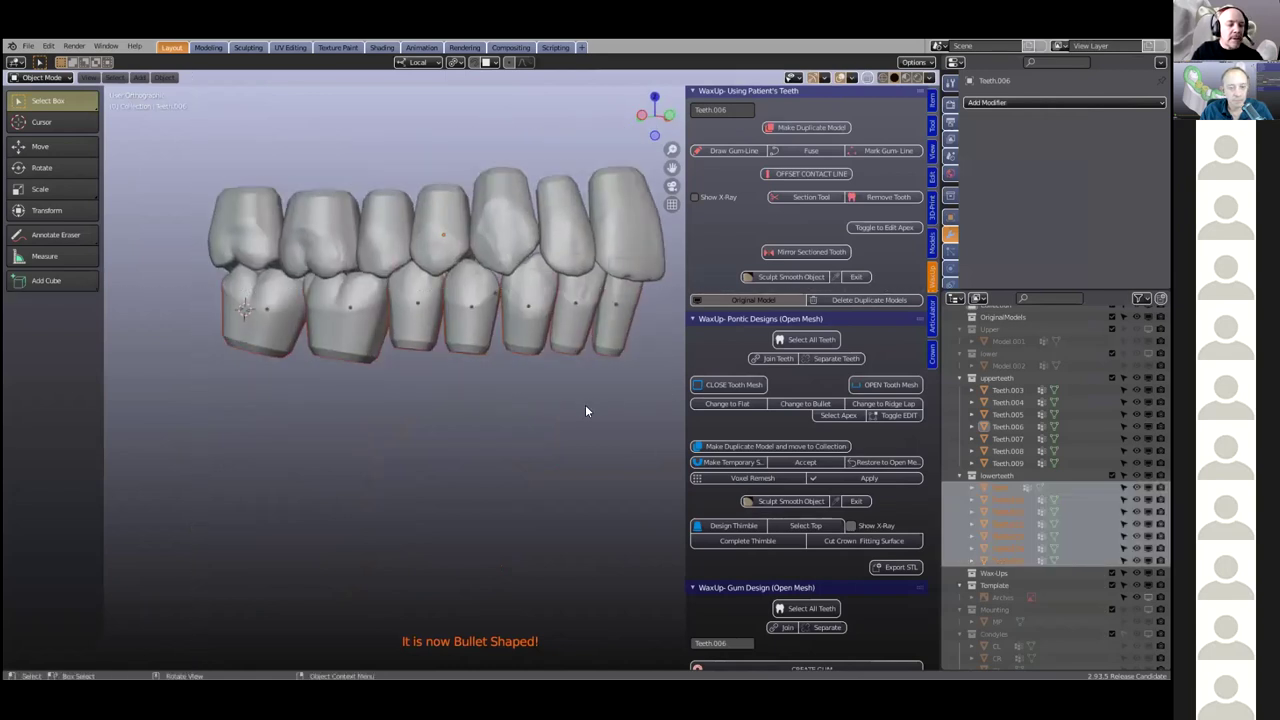
{"action": "key", "text": "h"}
{"action": "middle_click_drag", "start_coordinate": [534, 320], "coordinate": [429, 330]}
{"action": "scroll", "coordinate": [438, 336], "scroll_direction": "up", "scroll_amount": 5}
{"action": "middle_click_drag", "start_coordinate": [510, 400], "coordinate": [542, 401]}
{"action": "scroll", "coordinate": [540, 405], "scroll_direction": "down", "scroll_amount": 4}
Show the lower teeth again and view both rows together from the front side
{"action": "key", "text": "alt+h"}
{"action": "scroll", "coordinate": [481, 419], "scroll_direction": "down", "scroll_amount": 1}
{"action": "middle_click_drag", "start_coordinate": [680, 397], "coordinate": [584, 377], "text": "shift"}
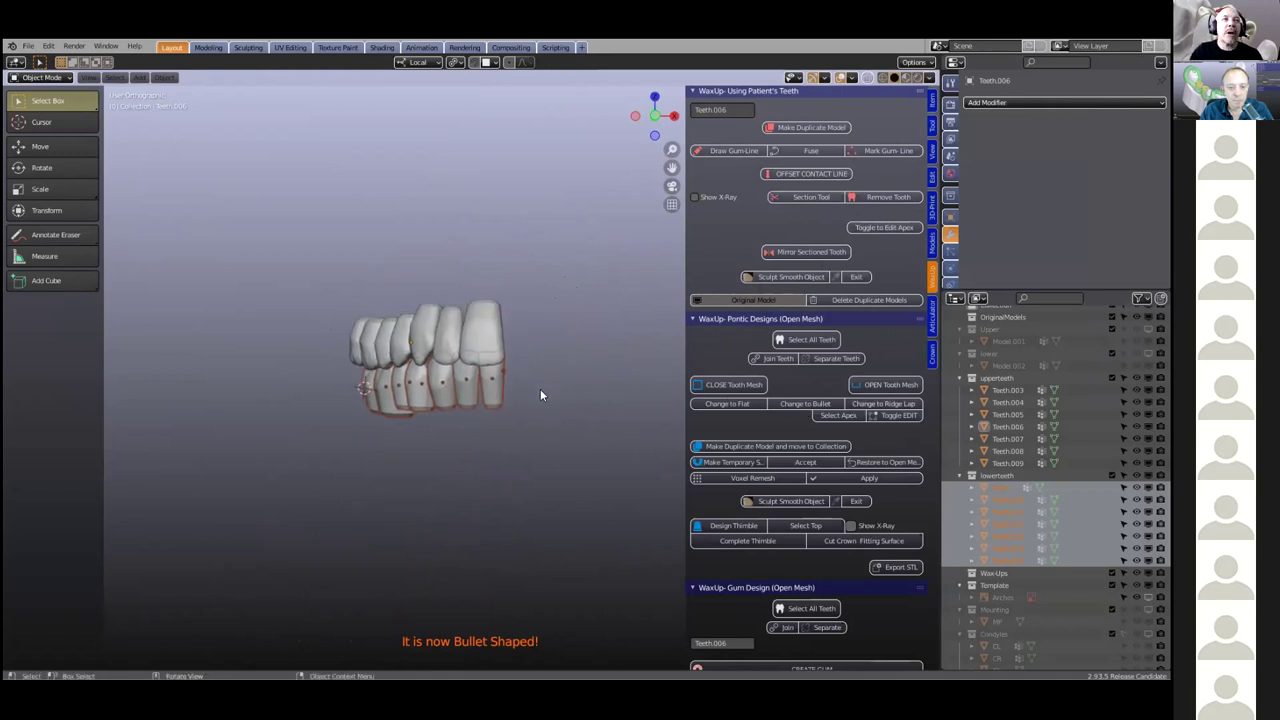
{"action": "scroll", "coordinate": [429, 335], "scroll_direction": "up", "scroll_amount": 3}
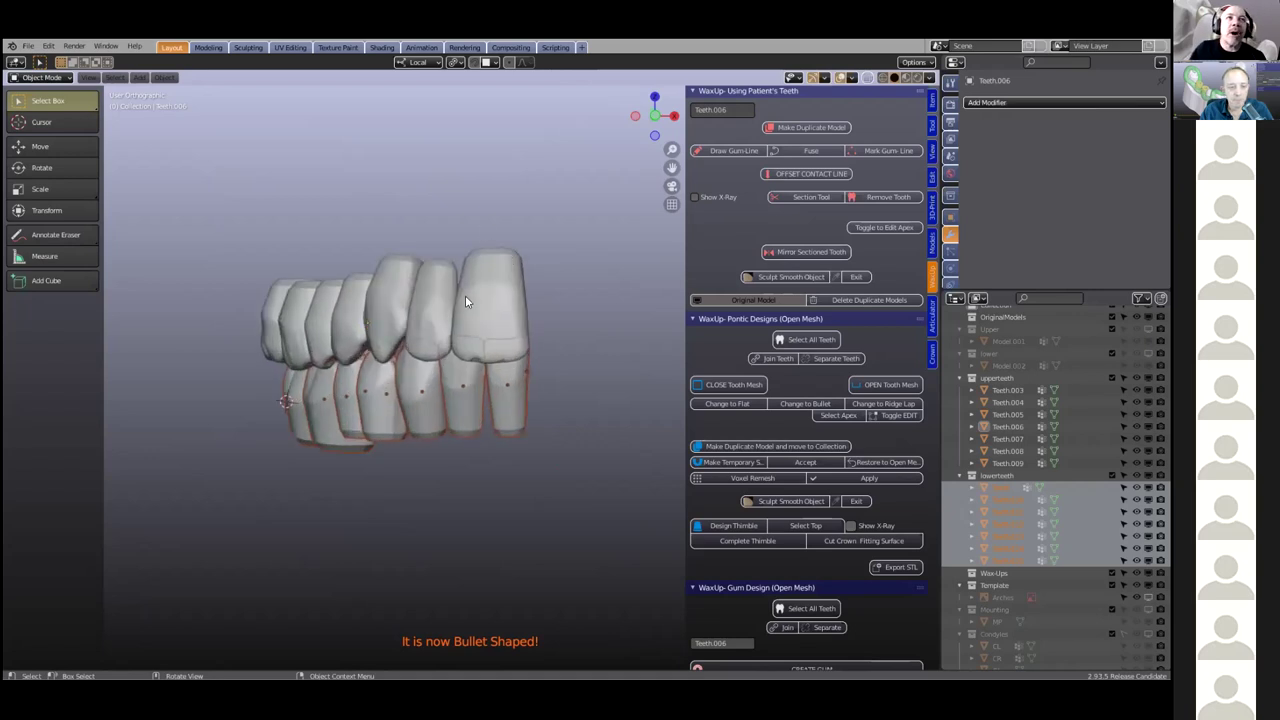
Try to apply all transforms to every upper and lower tooth, with the upper central incisor as the active object
{"action": "left_click", "coordinate": [472, 300]}
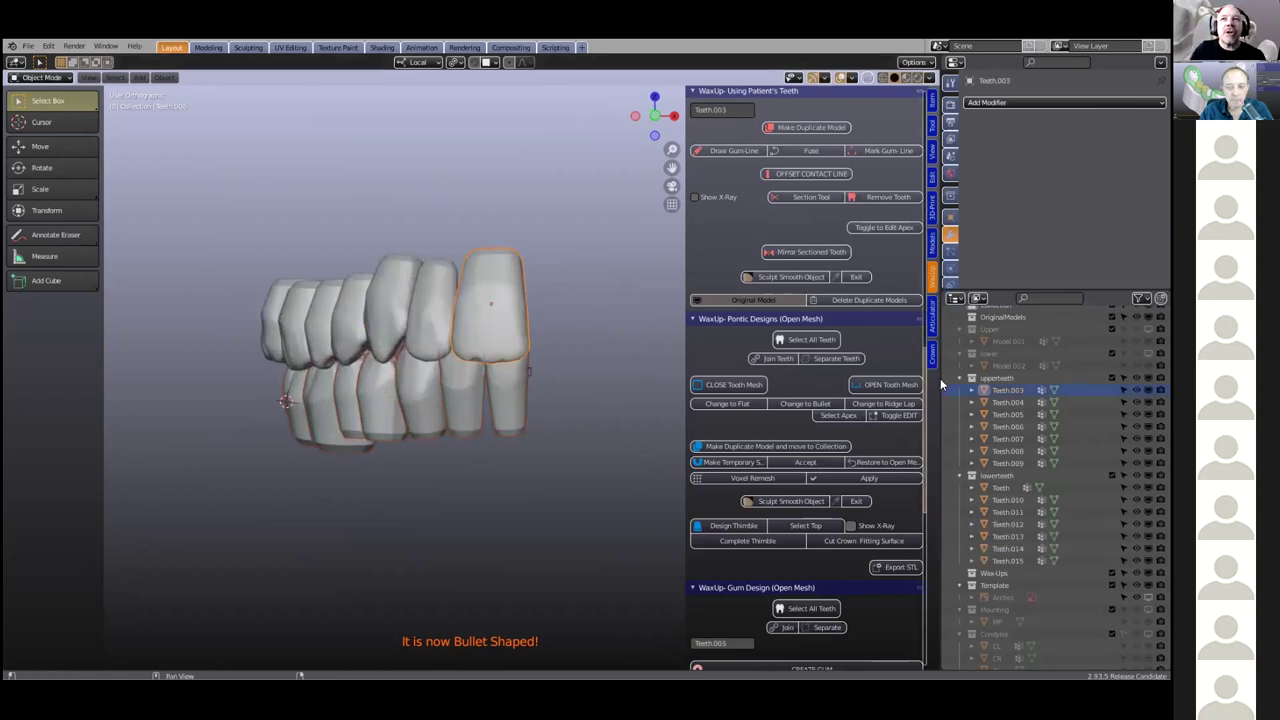
{"action": "left_click_drag", "start_coordinate": [938, 385], "coordinate": [963, 386]}
{"action": "middle_click_drag", "start_coordinate": [550, 368], "coordinate": [550, 366]}
{"action": "scroll", "coordinate": [550, 366], "scroll_direction": "down", "scroll_amount": 1}
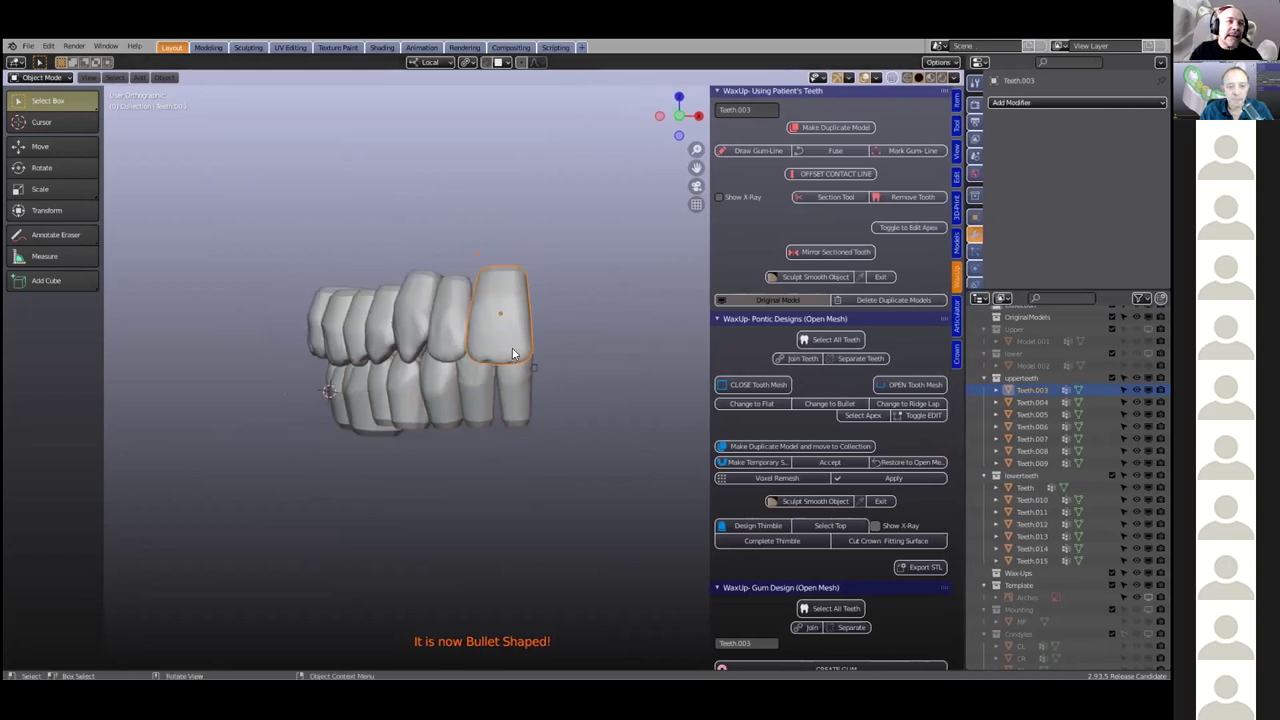
{"action": "key", "text": "a"}
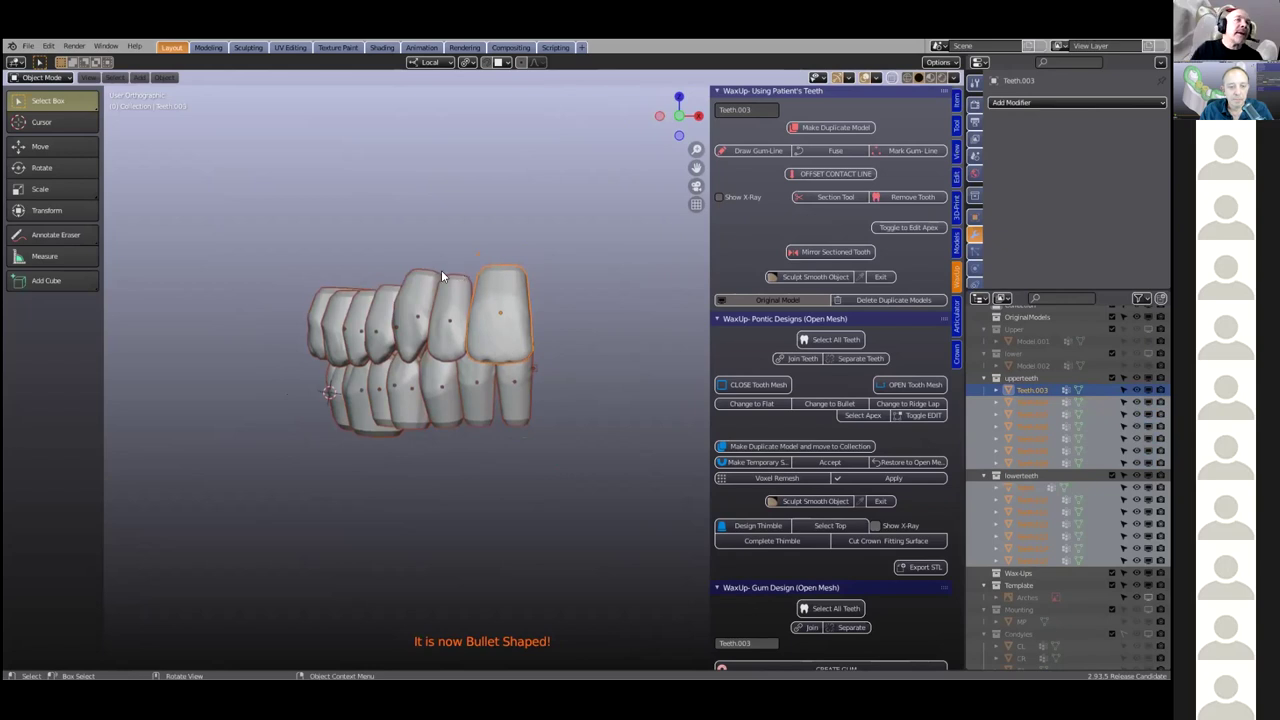
{"action": "left_click", "coordinate": [166, 78]}
{"action": "mouse_move", "coordinate": [188, 140]}
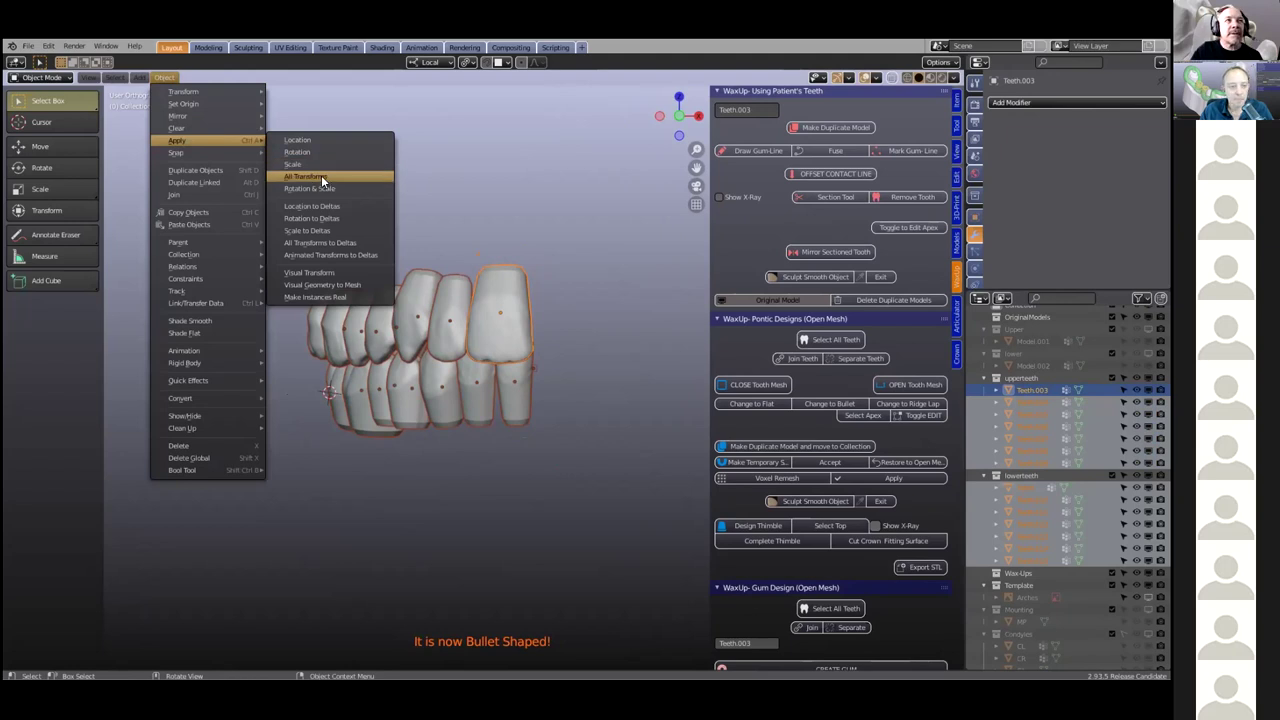
{"action": "left_click", "coordinate": [321, 176]}
Select only the upper central incisor and add a Mirror modifier to it
{"action": "left_click", "coordinate": [500, 325]}
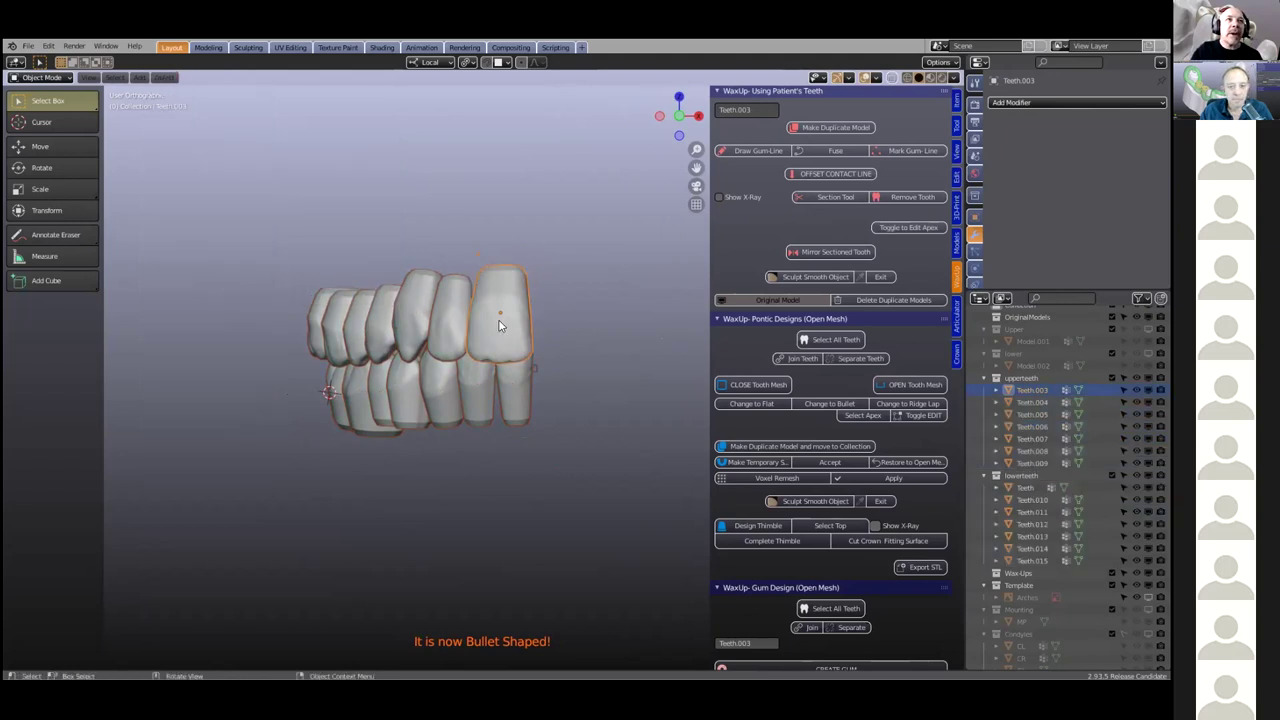
{"action": "key", "text": "a"}
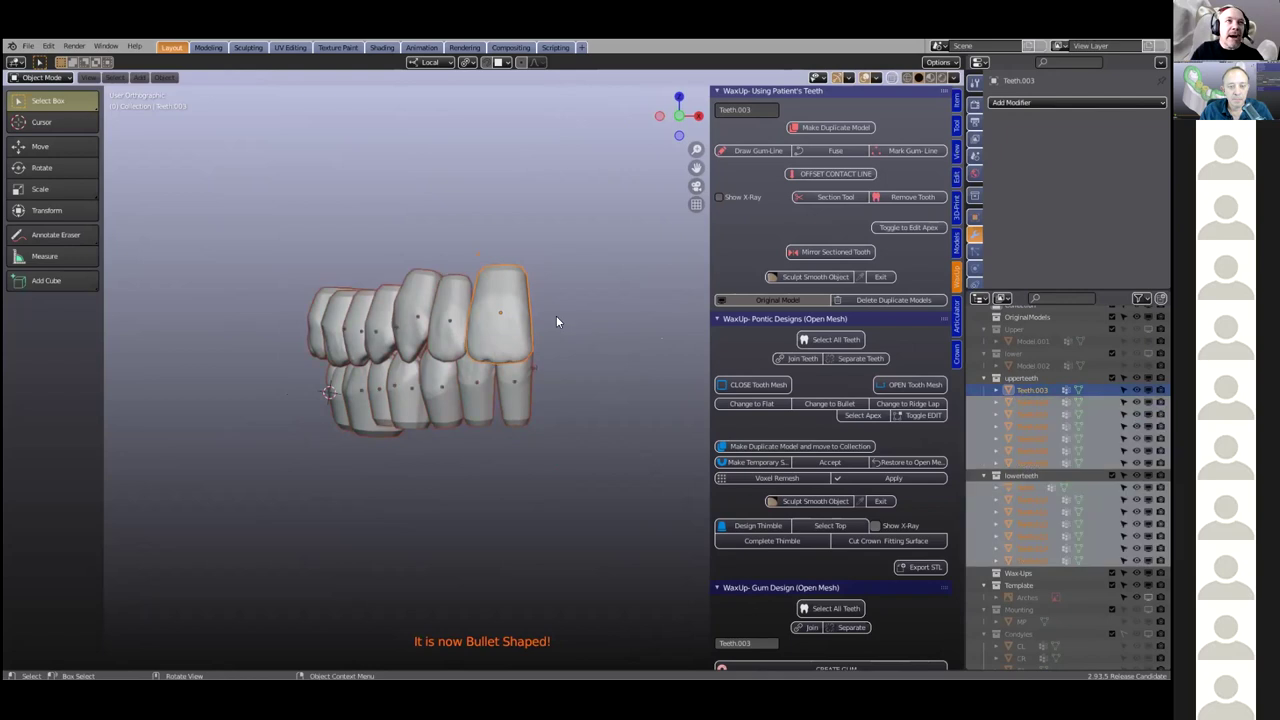
{"action": "left_click", "coordinate": [502, 295]}
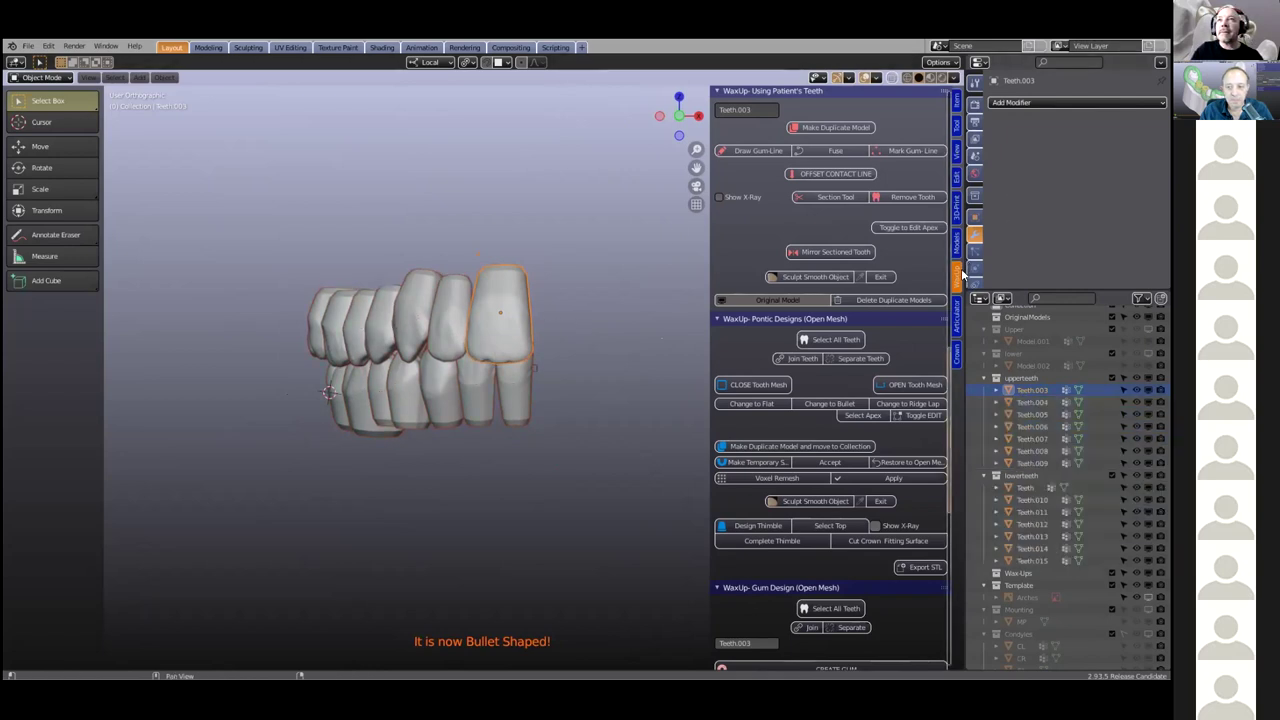
{"action": "left_click_drag", "start_coordinate": [963, 276], "coordinate": [913, 434]}
{"action": "left_click", "coordinate": [877, 103]}
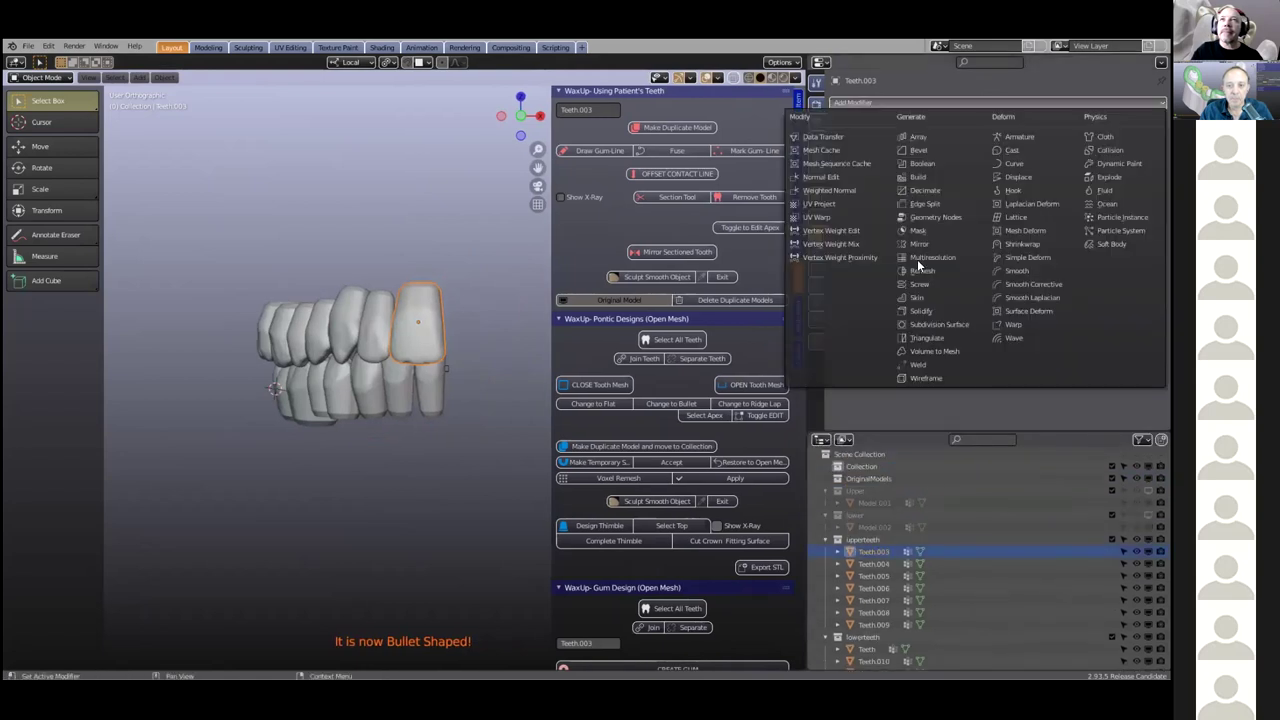
{"action": "left_click", "coordinate": [926, 244]}
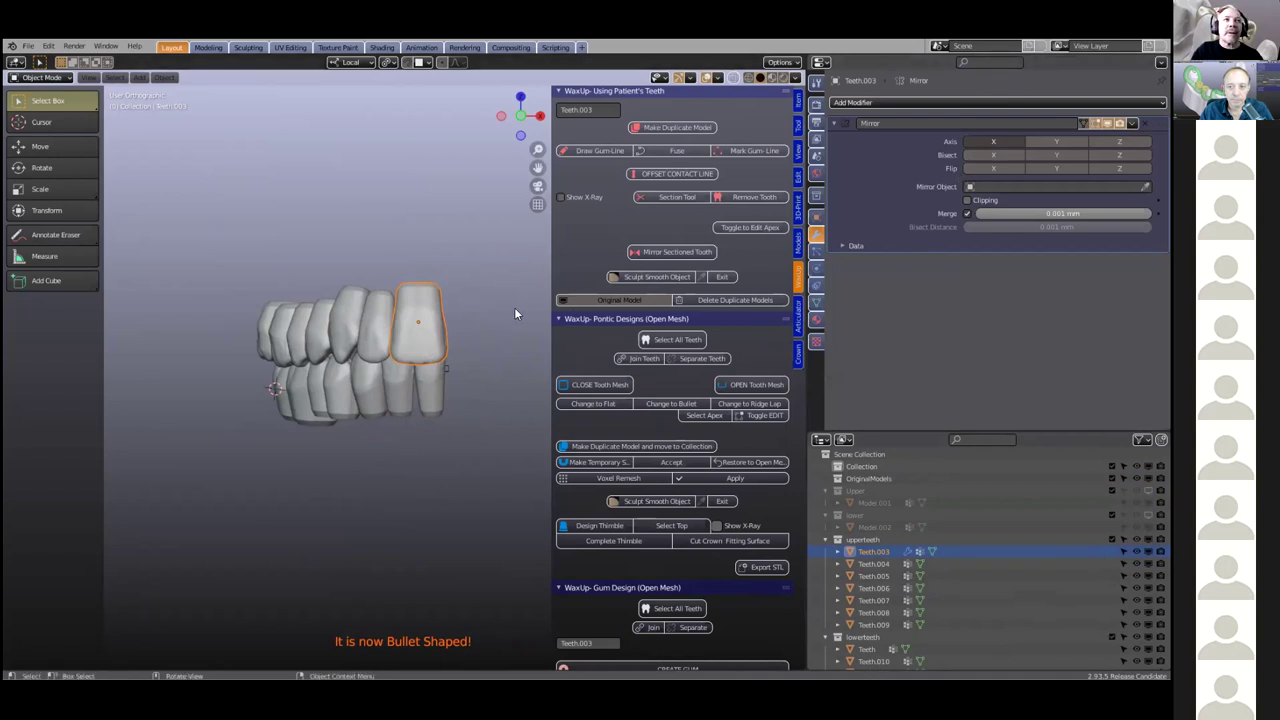
Select all the teeth with the central incisor active and place the 3D cursor at the world origin
{"action": "middle_click_drag", "start_coordinate": [468, 321], "coordinate": [443, 333], "text": "shift"}
{"action": "scroll", "coordinate": [434, 303], "scroll_direction": "up", "scroll_amount": 3}
{"action": "scroll", "coordinate": [440, 298], "scroll_direction": "down", "scroll_amount": 2}
{"action": "key", "text": "a"}
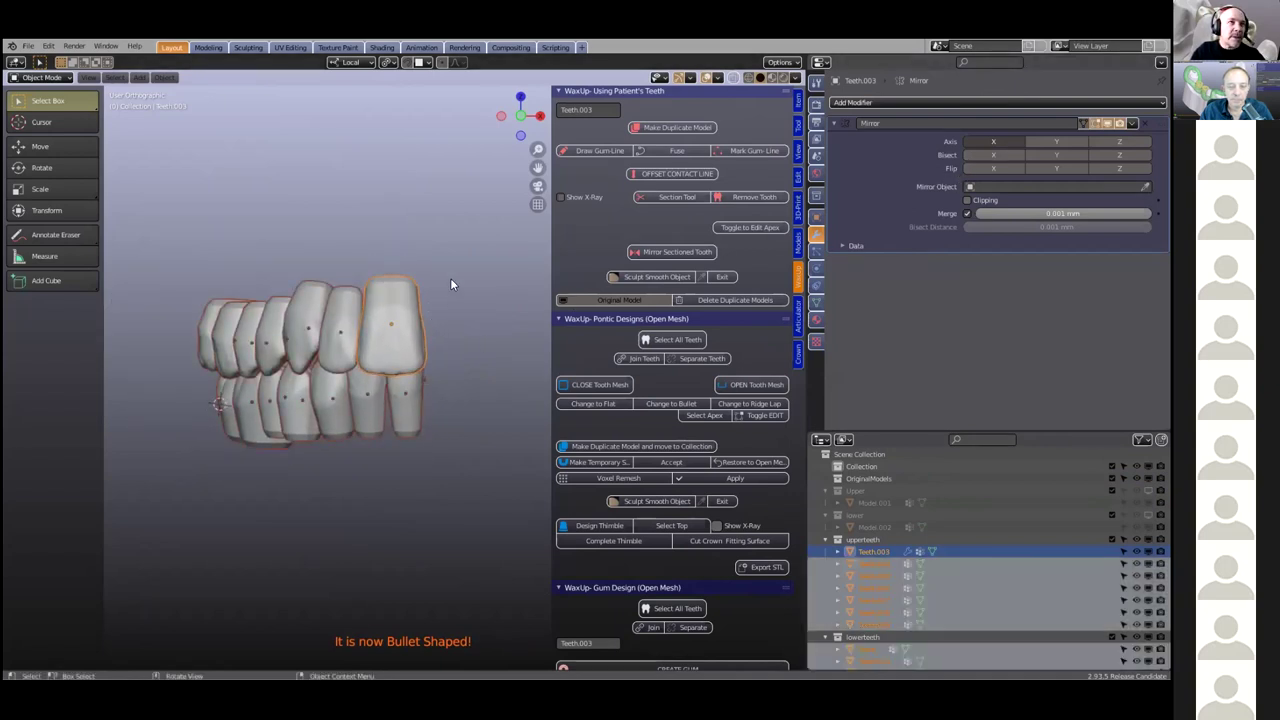
{"action": "middle_click_drag", "start_coordinate": [450, 243], "coordinate": [434, 264]}
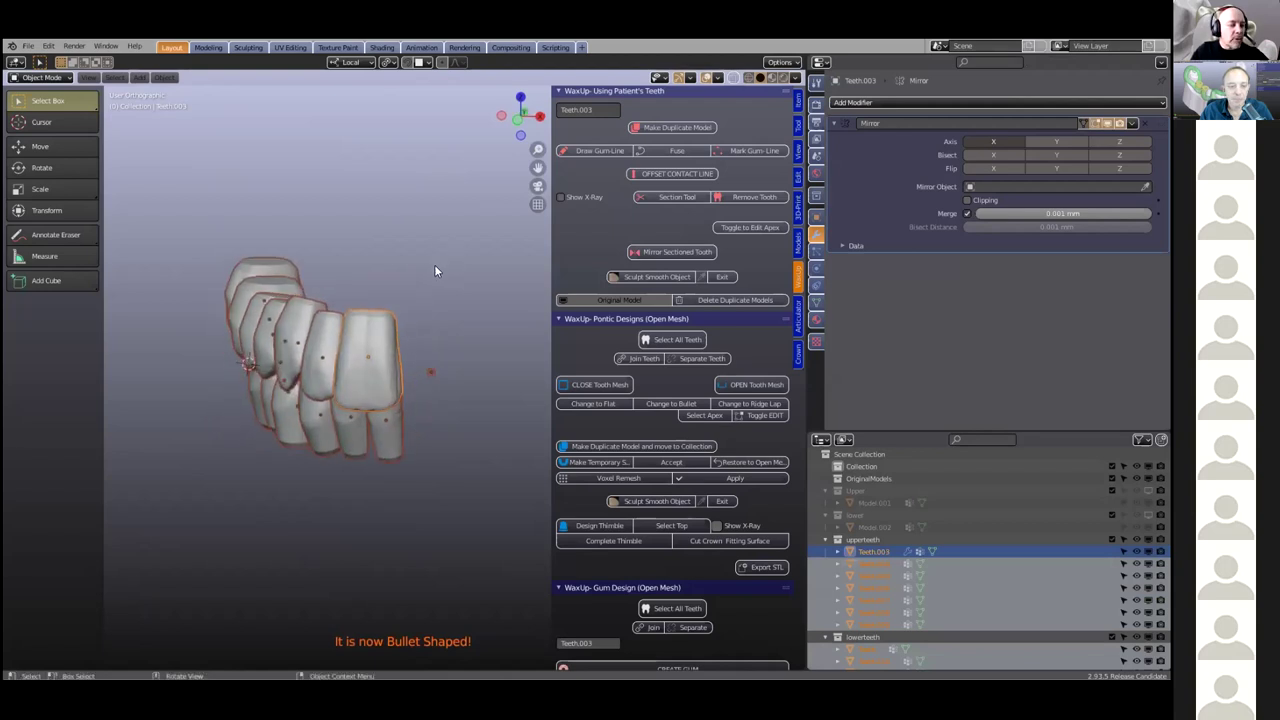
{"action": "key", "text": "shift+s"}
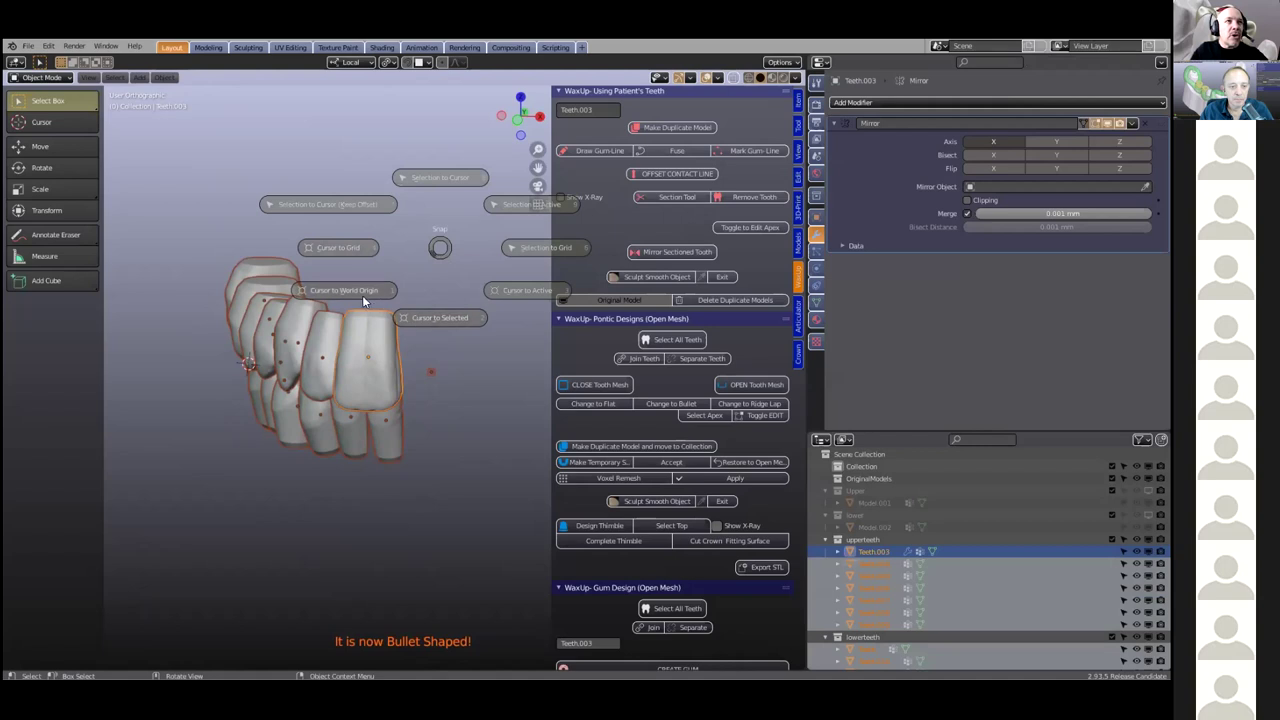
{"action": "left_click", "coordinate": [336, 290]}
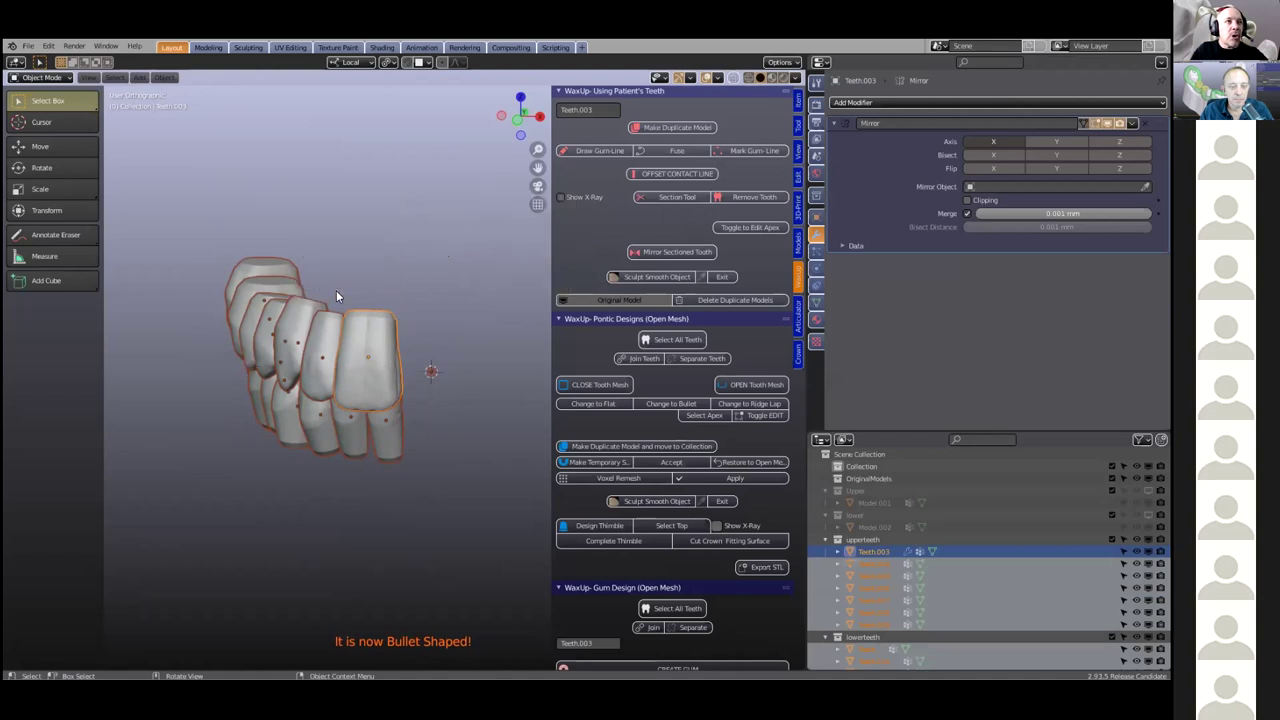
Set the origin of all selected teeth to the 3D cursor
{"action": "right_click", "coordinate": [388, 231]}
{"action": "mouse_move", "coordinate": [365, 232]}
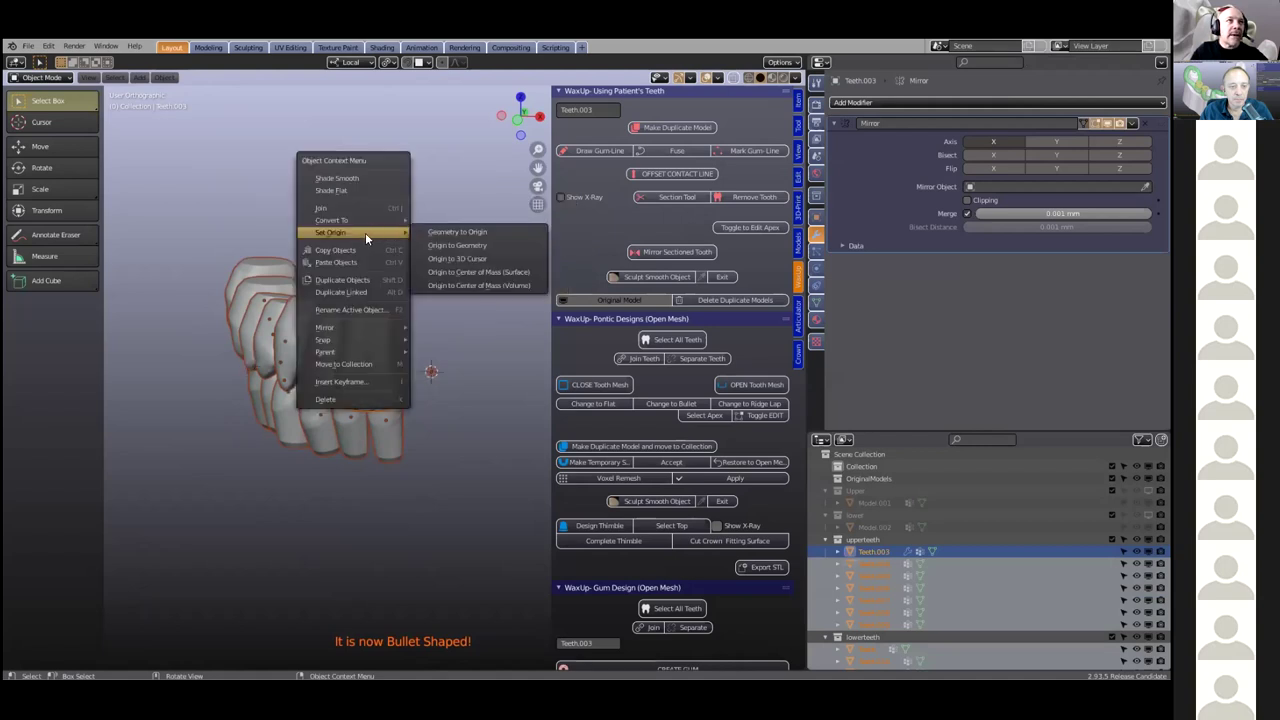
{"action": "left_click", "coordinate": [466, 259]}
{"action": "middle_click_drag", "start_coordinate": [451, 302], "coordinate": [456, 305]}
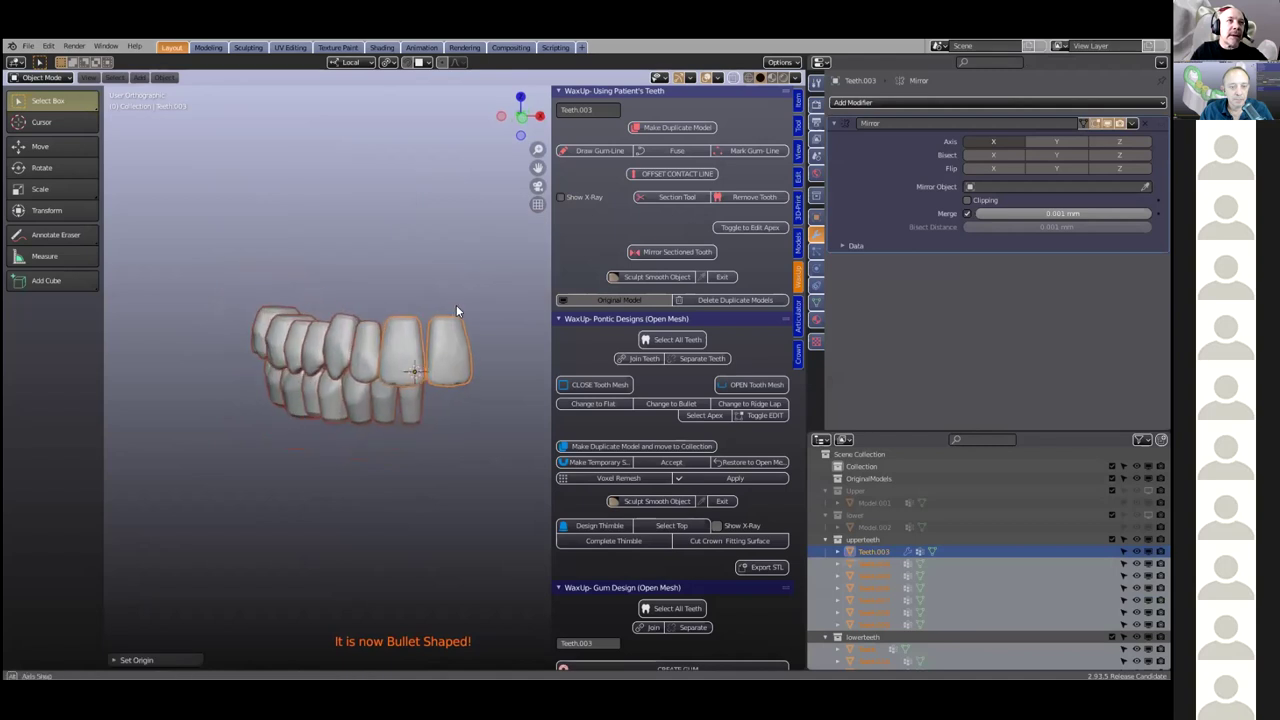
Copy the central incisor's Mirror modifier to all the other upper and lower teeth
{"action": "scroll", "coordinate": [421, 270], "scroll_direction": "up", "scroll_amount": 2}
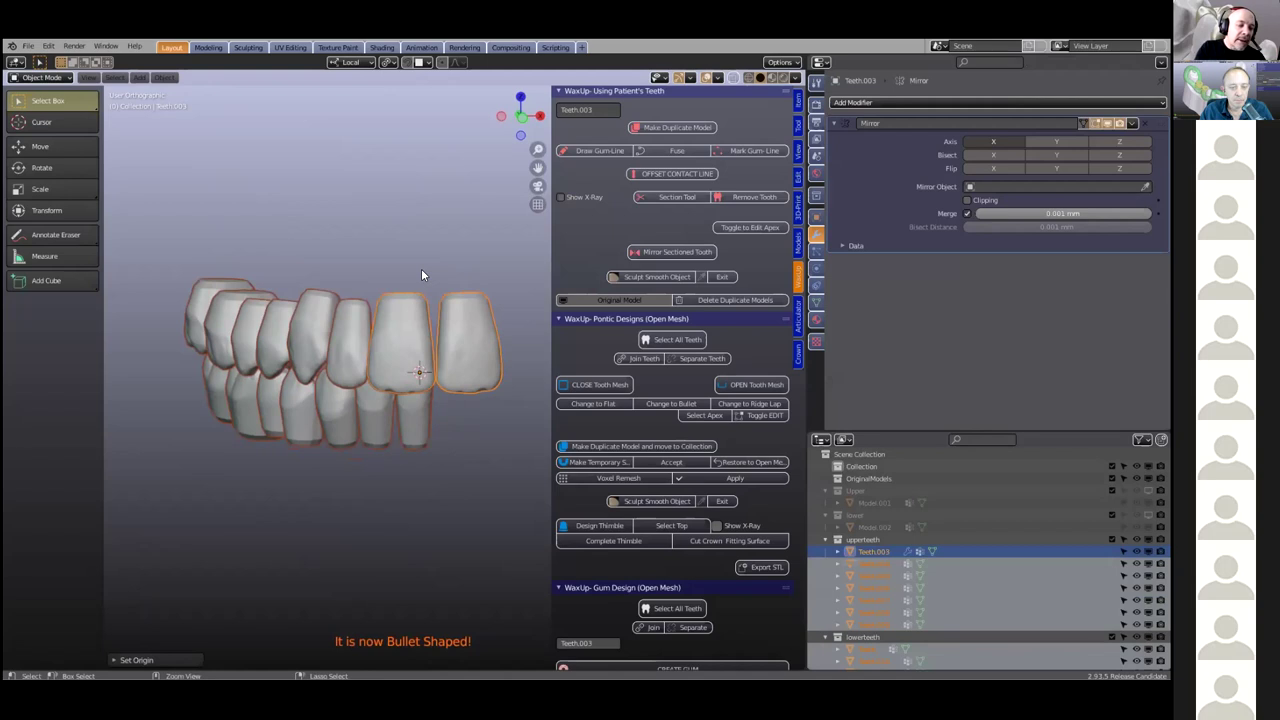
{"action": "key", "text": "ctrl+l"}
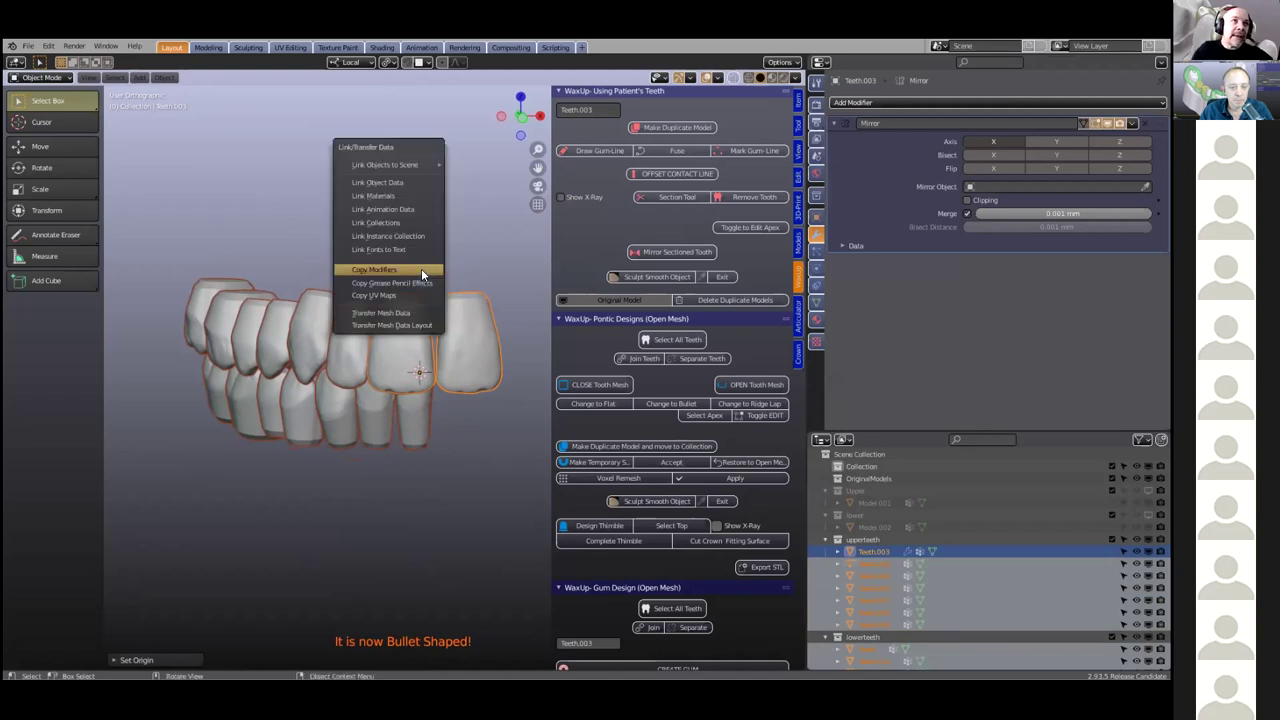
{"action": "left_click", "coordinate": [421, 268]}
{"action": "scroll", "coordinate": [430, 330], "scroll_direction": "down", "scroll_amount": 5}
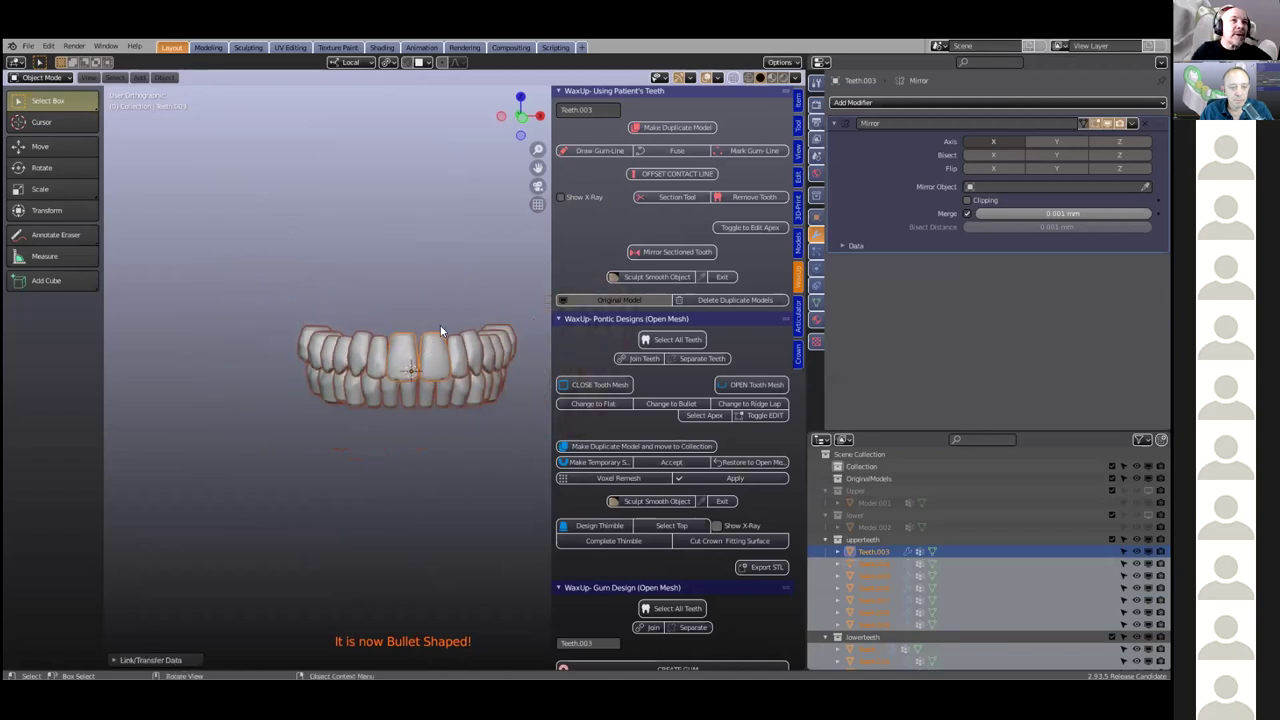
{"action": "mouse_move", "coordinate": [425, 372]}
{"action": "middle_mouse_down"}
{"action": "mouse_move", "coordinate": [424, 395]}
{"action": "mouse_move", "coordinate": [426, 364]}
{"action": "middle_mouse_up"}
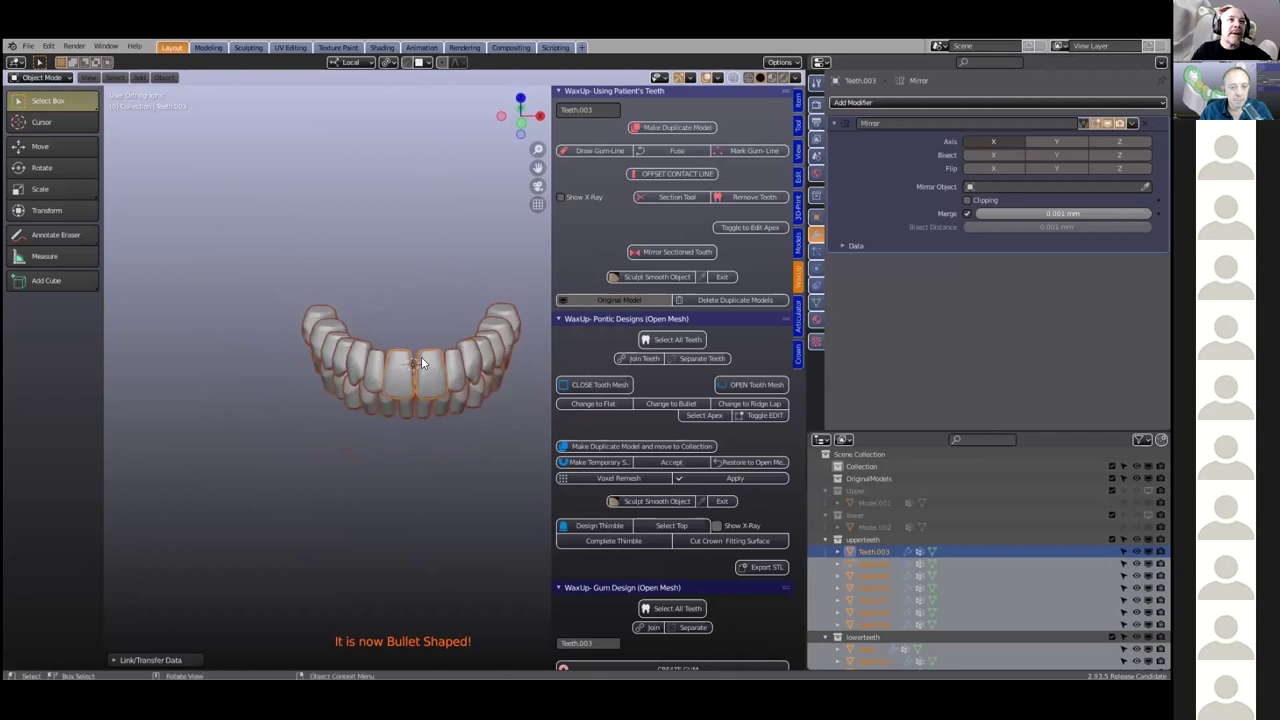
{"action": "scroll", "coordinate": [421, 356], "scroll_direction": "up", "scroll_amount": 4}
Select the upper lateral incisor and apply all transforms to it
{"action": "left_click", "coordinate": [342, 362]}
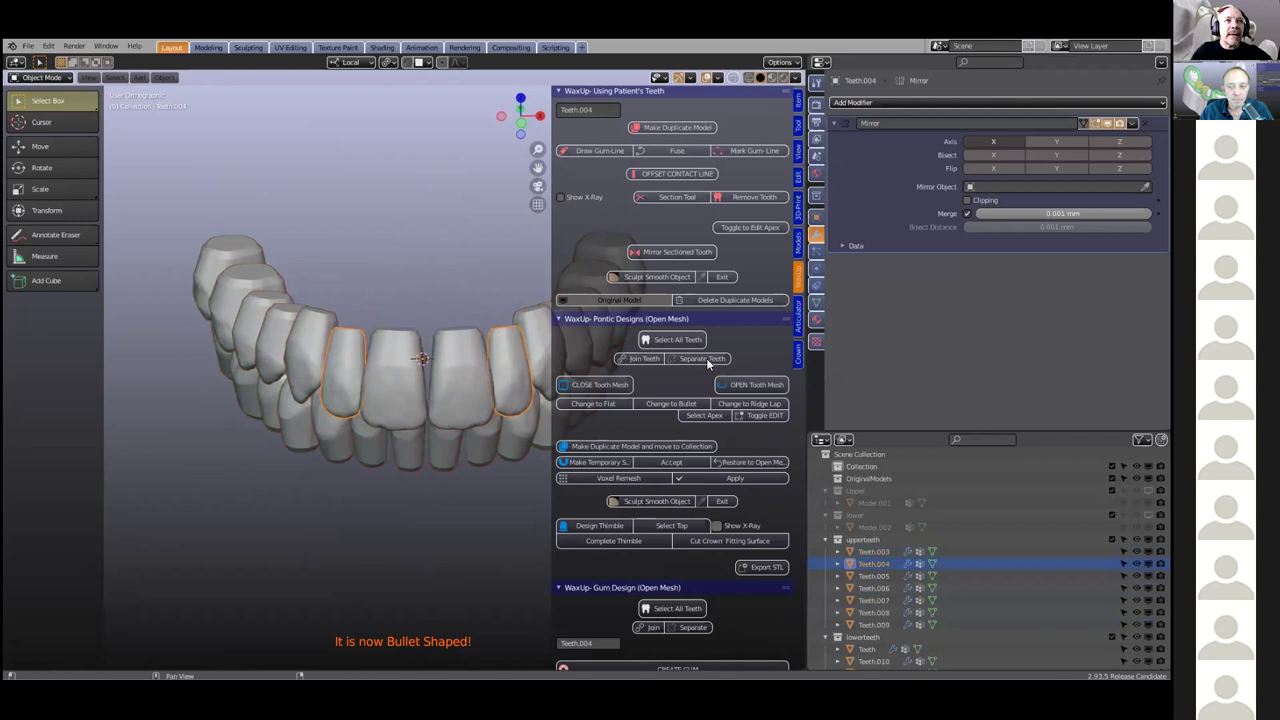
{"action": "left_click_drag", "start_coordinate": [806, 369], "coordinate": [818, 369]}
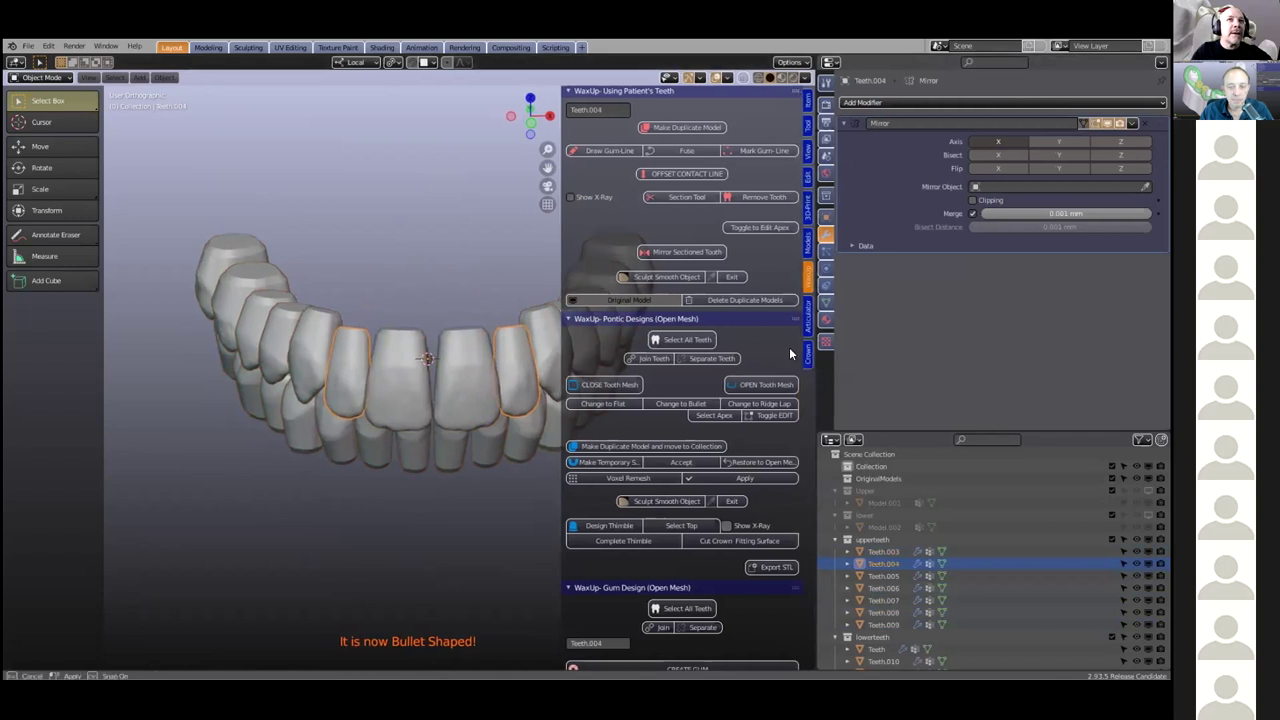
{"action": "left_click", "coordinate": [163, 77]}
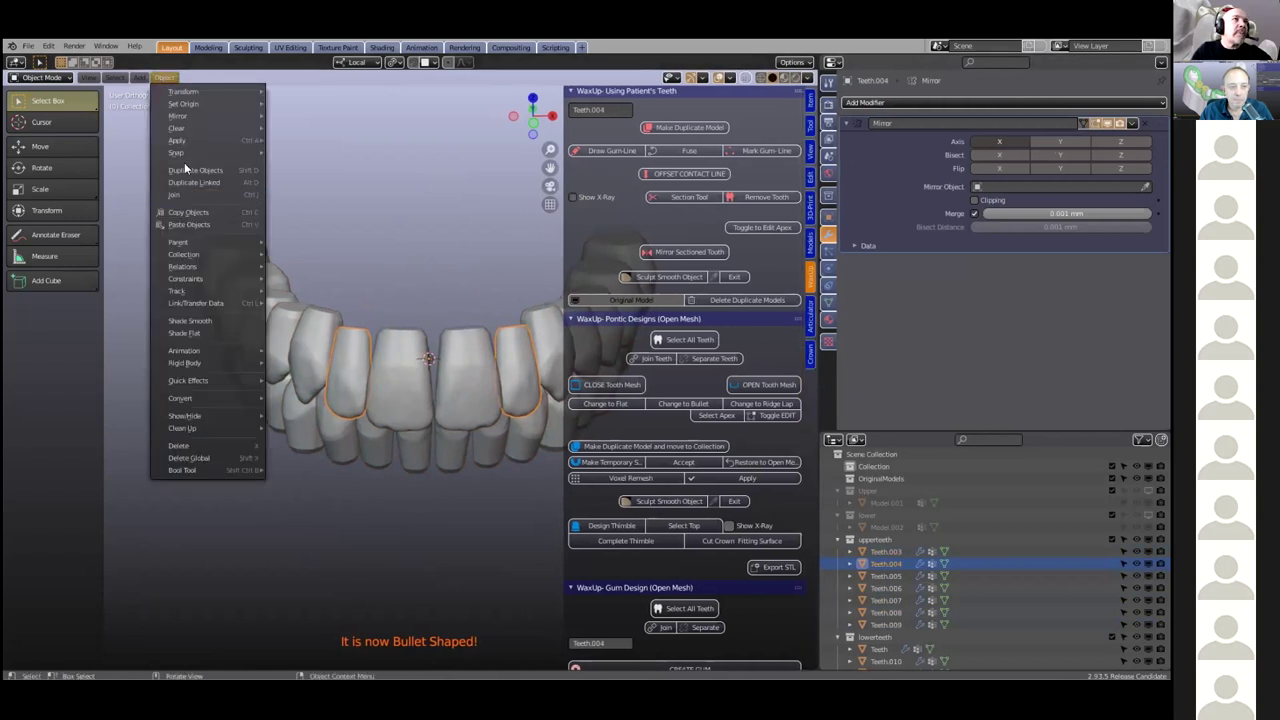
{"action": "mouse_move", "coordinate": [186, 142]}
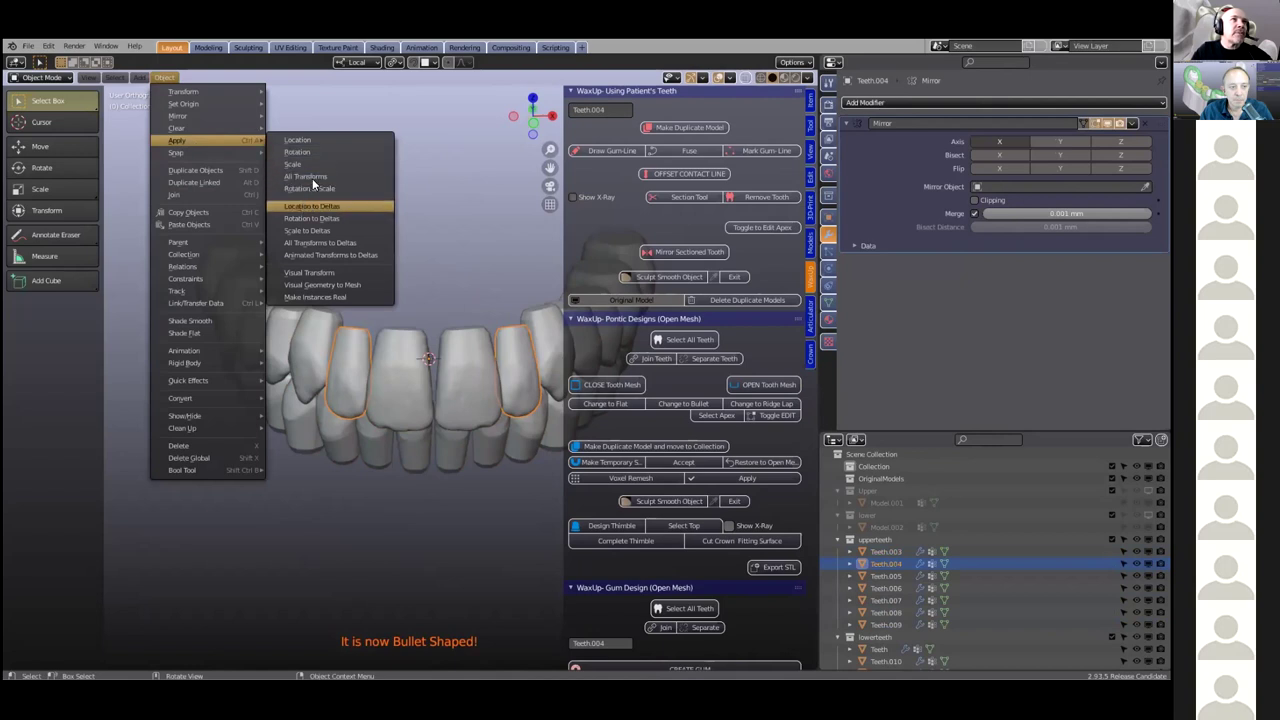
{"action": "left_click", "coordinate": [314, 175]}
{"action": "middle_click_drag", "start_coordinate": [314, 175], "coordinate": [378, 322]}
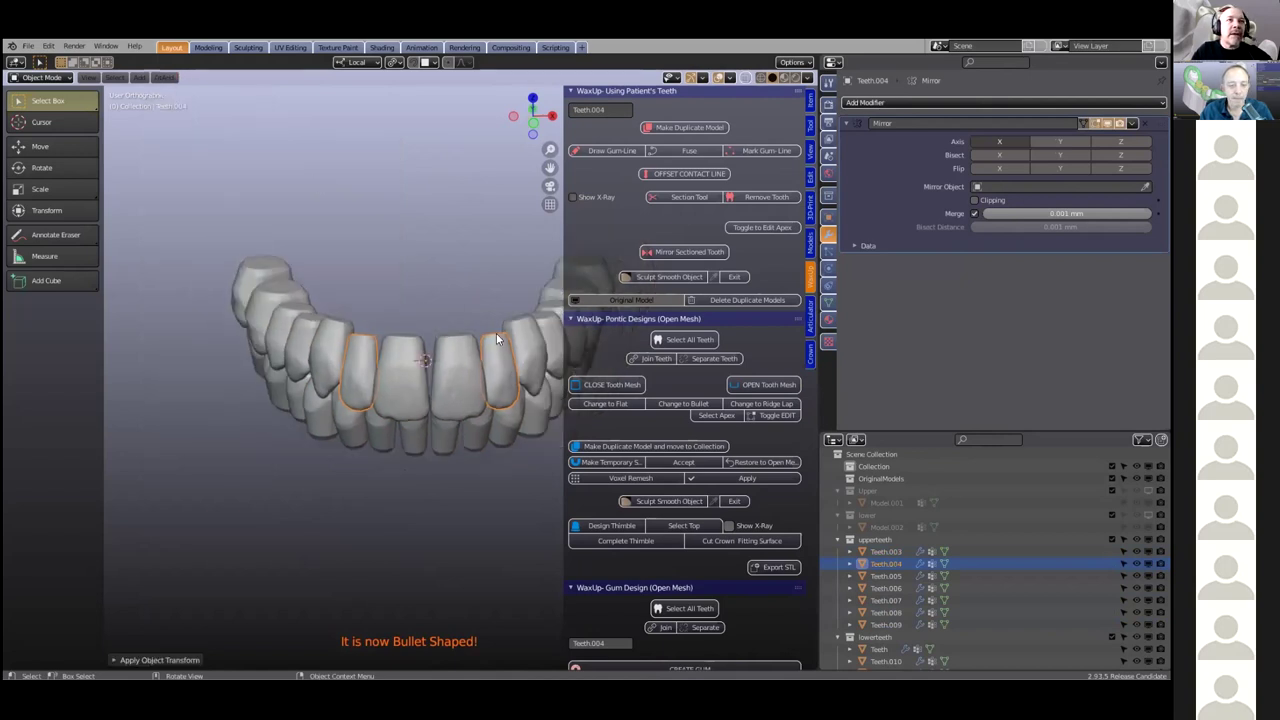
{"action": "mouse_move", "coordinate": [497, 362]}
{"action": "middle_mouse_down"}
{"action": "mouse_move", "coordinate": [492, 344]}
{"action": "mouse_move", "coordinate": [496, 369]}
{"action": "mouse_move", "coordinate": [497, 358]}
{"action": "middle_mouse_up"}
View both mirrored arches from the front and turn off Merge in the lateral incisor's Mirror modifier
{"action": "left_click_drag", "start_coordinate": [819, 356], "coordinate": [862, 358]}
{"action": "middle_click_drag", "start_coordinate": [460, 300], "coordinate": [398, 379]}
{"action": "scroll", "coordinate": [470, 471], "scroll_direction": "up", "scroll_amount": 1}
{"action": "scroll", "coordinate": [441, 383], "scroll_direction": "up", "scroll_amount": 2}
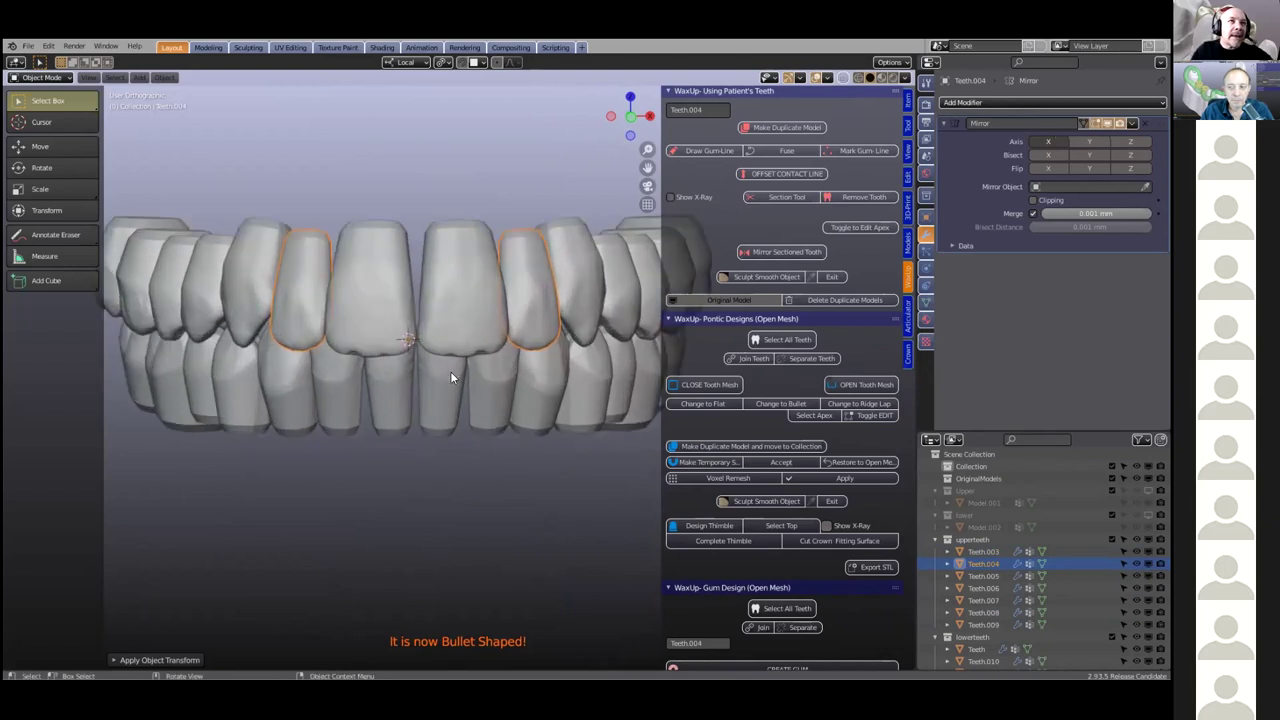
{"action": "scroll", "coordinate": [321, 339], "scroll_direction": "down", "scroll_amount": 3}
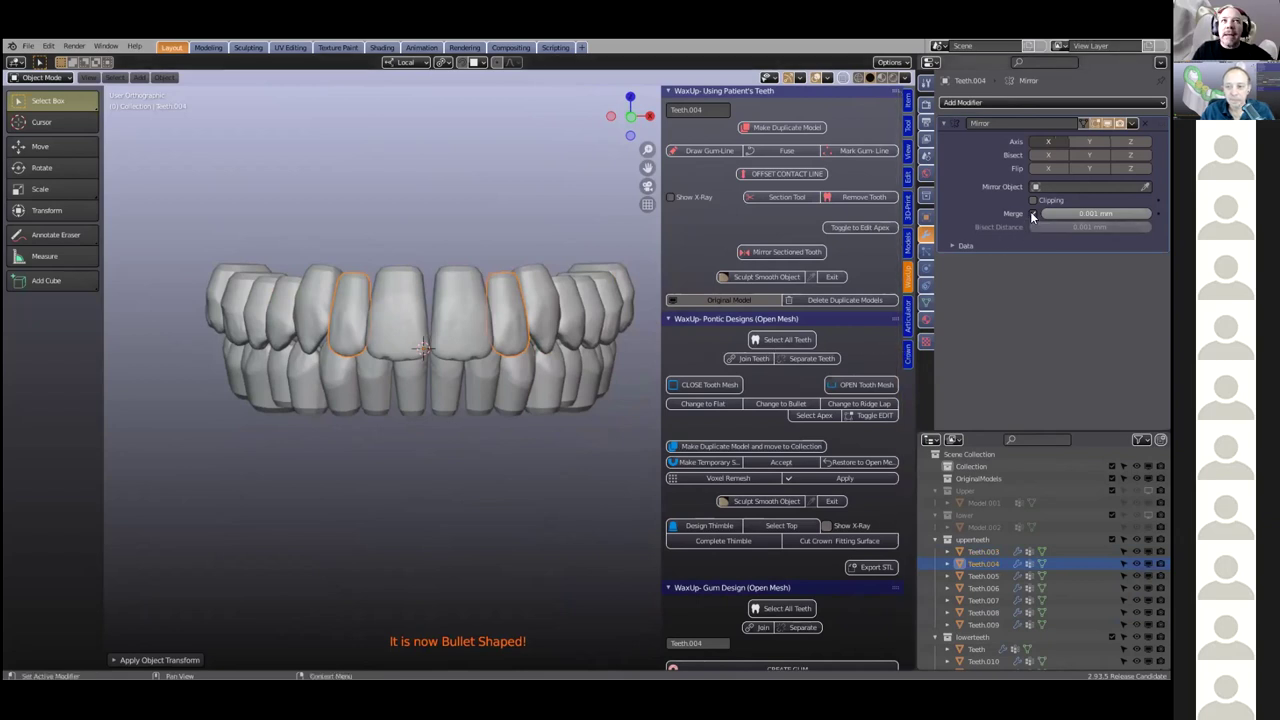
Add the 78% tooth ratio guide over the upper front teeth and enlarge the viewport area
{"action": "scroll", "coordinate": [800, 433], "scroll_direction": "down", "scroll_amount": 4}
{"action": "scroll", "coordinate": [797, 417], "scroll_direction": "up", "scroll_amount": 7}
{"action": "scroll", "coordinate": [740, 255], "scroll_direction": "up", "scroll_amount": 10}
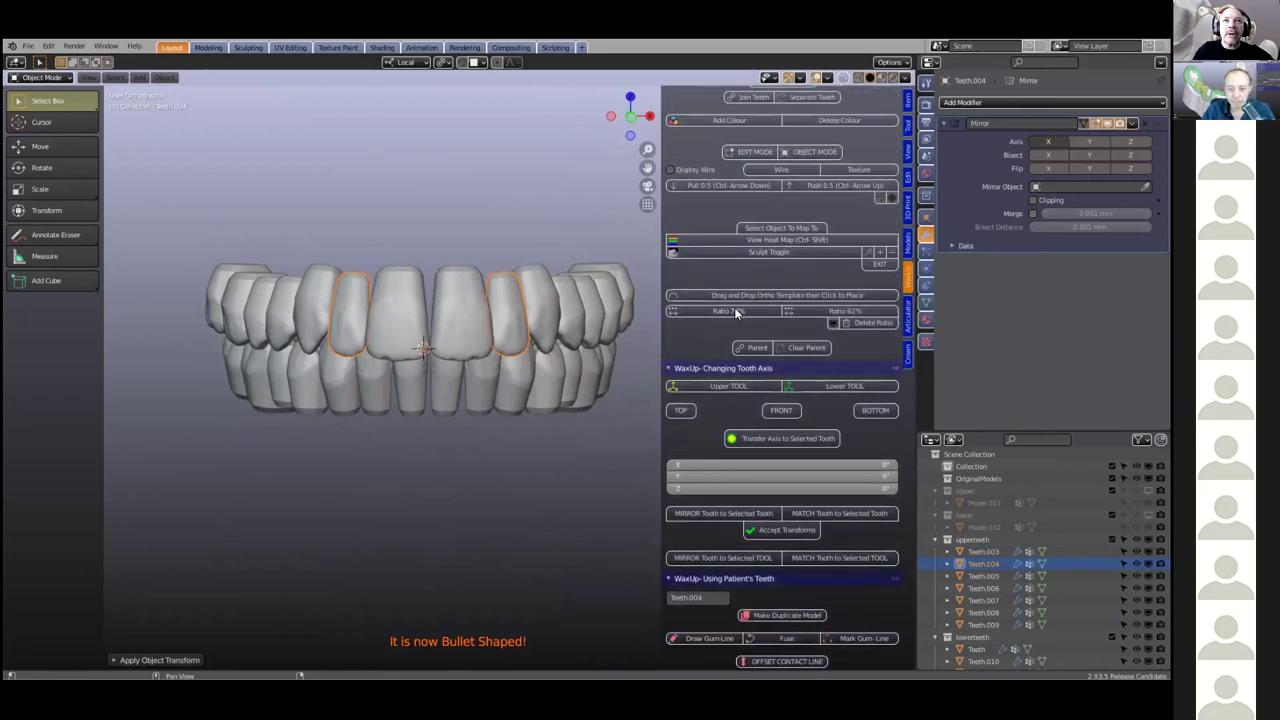
{"action": "left_click", "coordinate": [734, 310]}
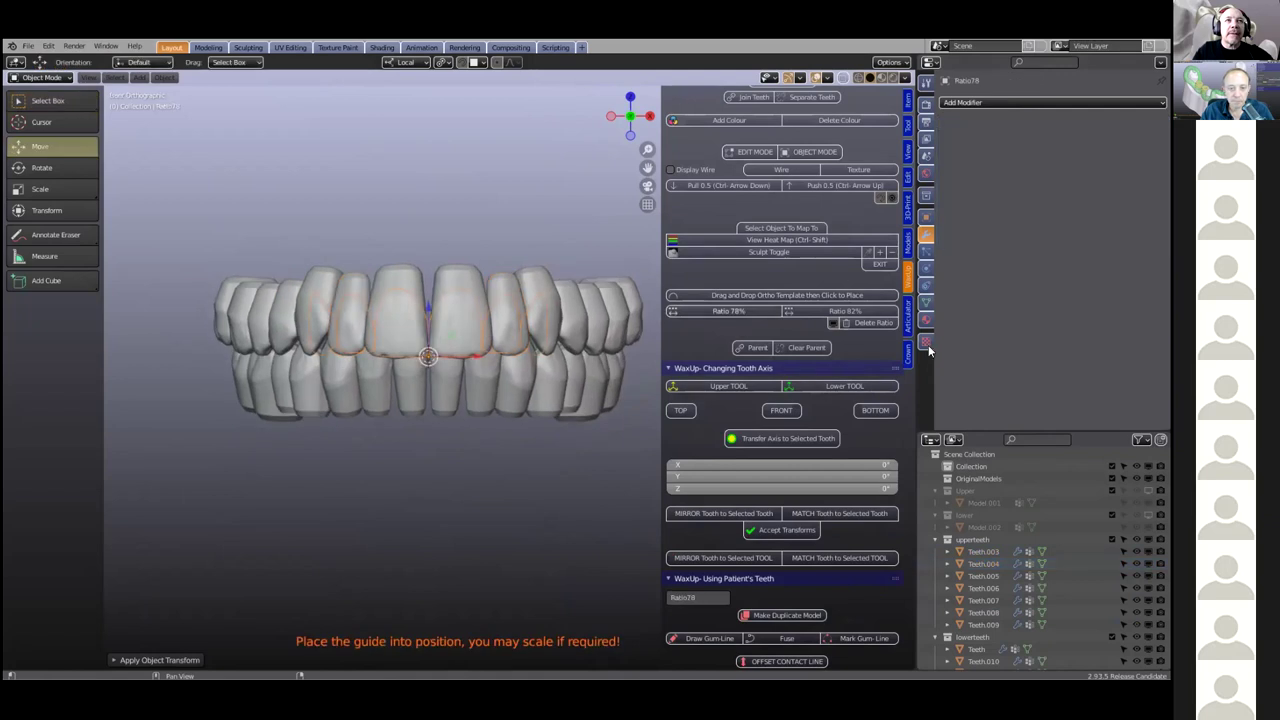
{"action": "left_click_drag", "start_coordinate": [915, 365], "coordinate": [1020, 345]}
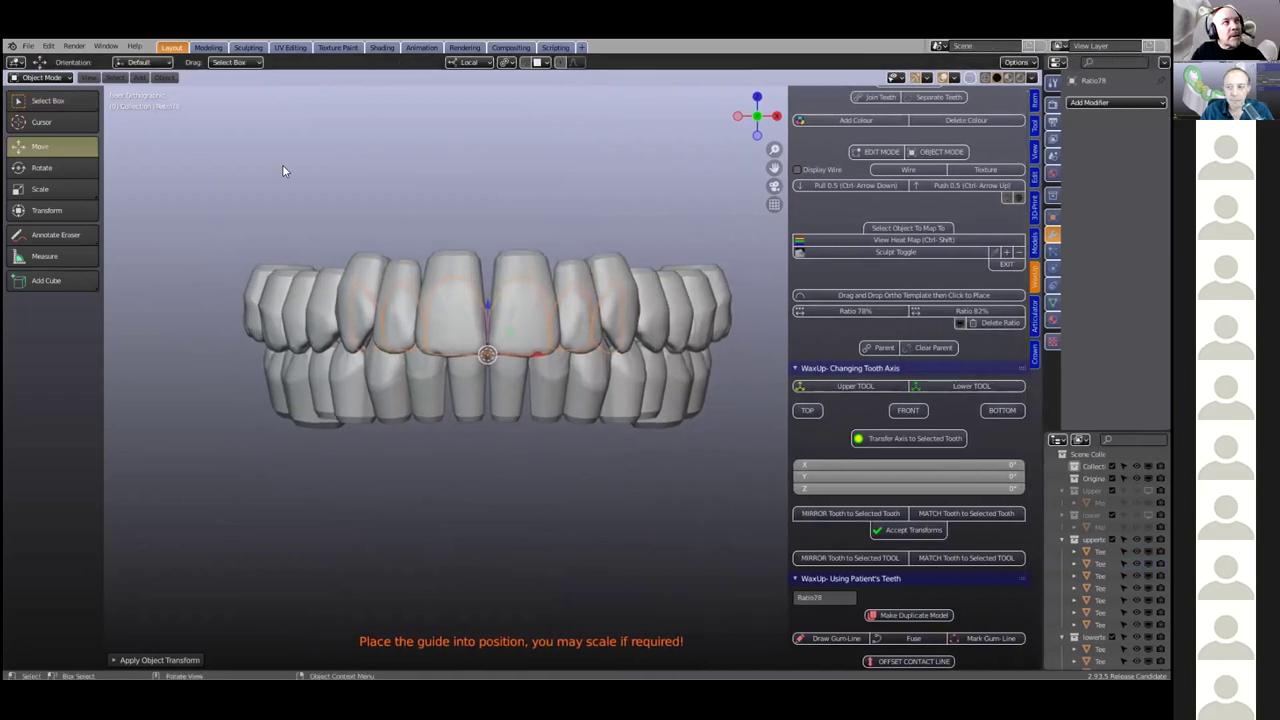
Compare the 78% ratio guide with the upper front teeth, selecting first the central incisors and finally the guide
{"action": "scroll", "coordinate": [490, 335], "scroll_direction": "up", "scroll_amount": 3}
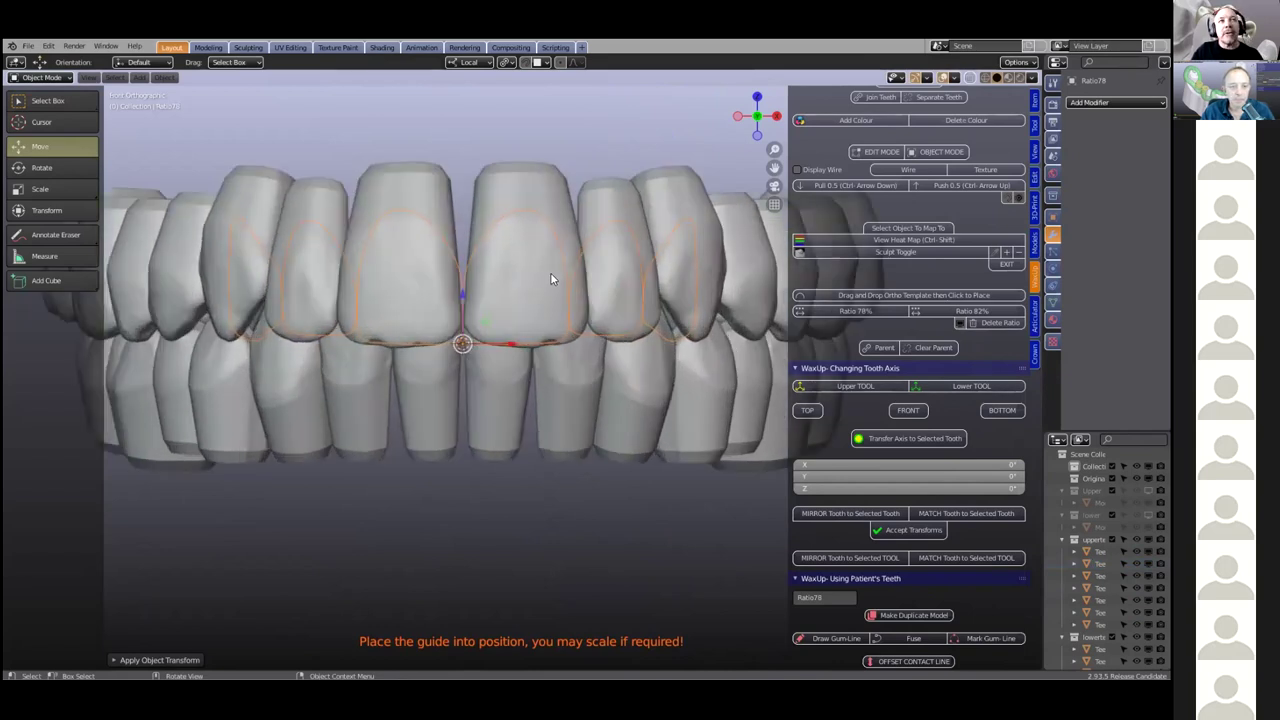
{"action": "scroll", "coordinate": [550, 276], "scroll_direction": "down", "scroll_amount": 2}
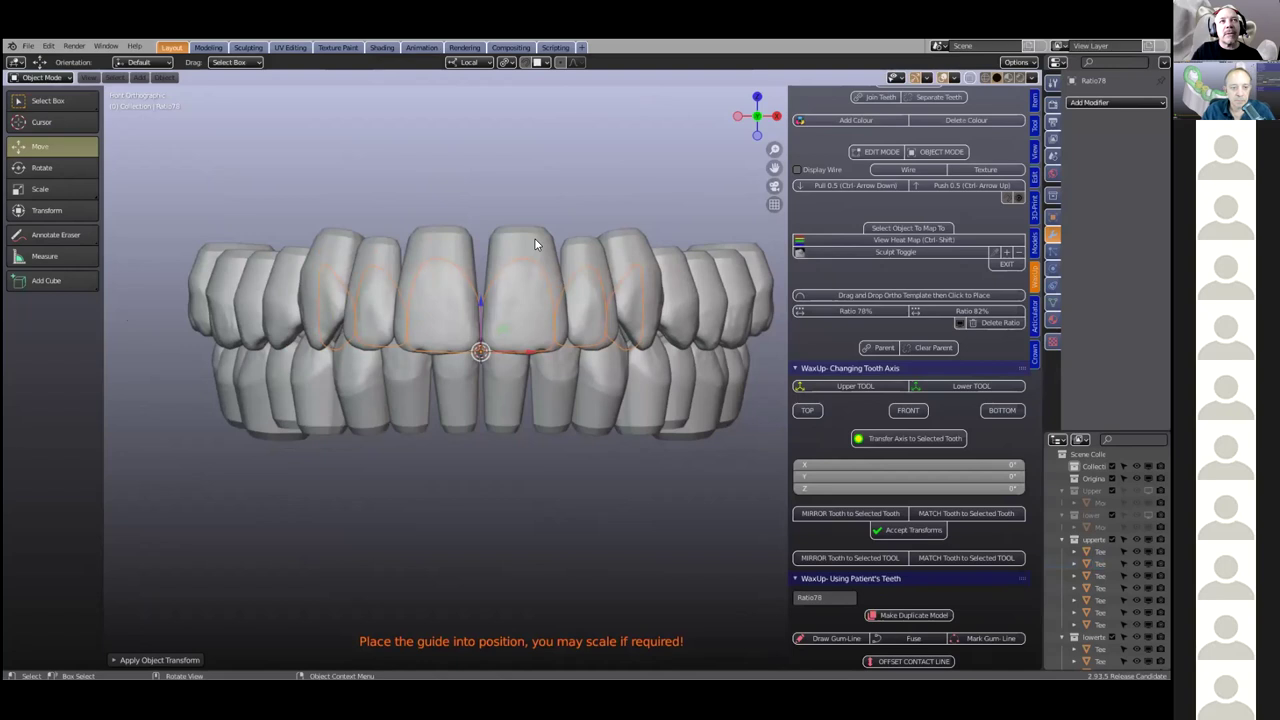
{"action": "left_click", "coordinate": [535, 244]}
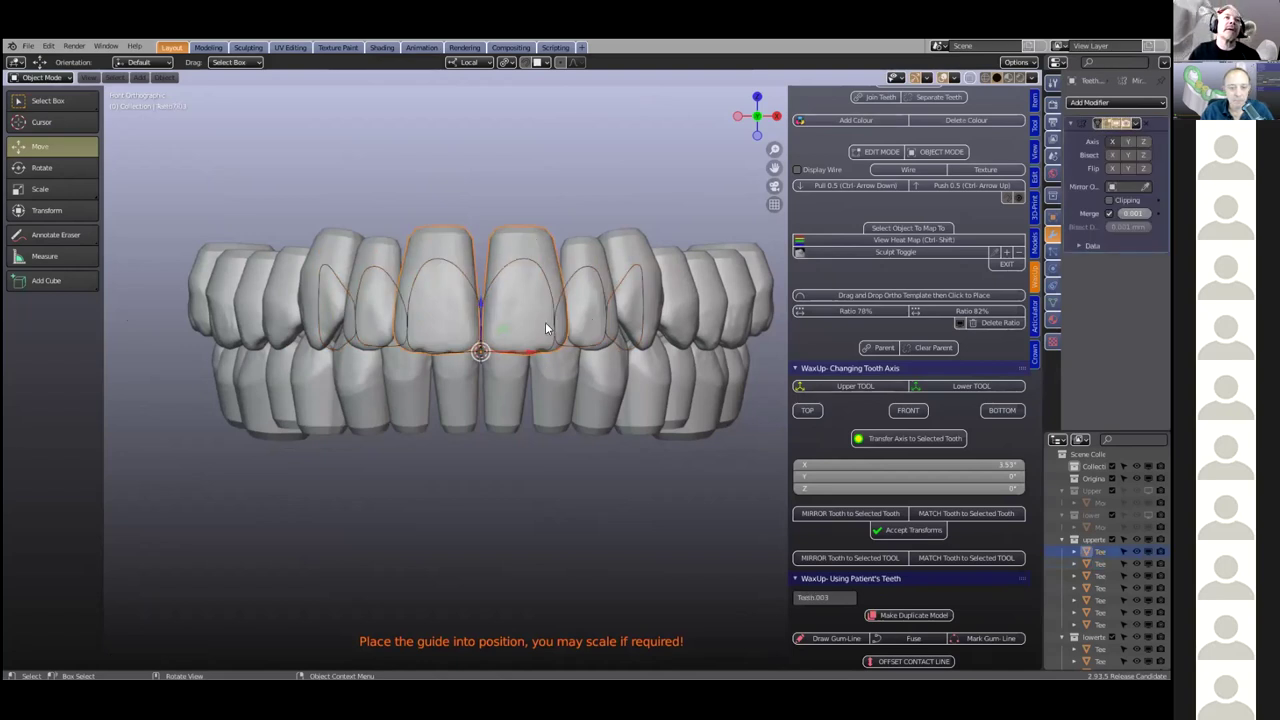
{"action": "scroll", "coordinate": [545, 322], "scroll_direction": "up", "scroll_amount": 2}
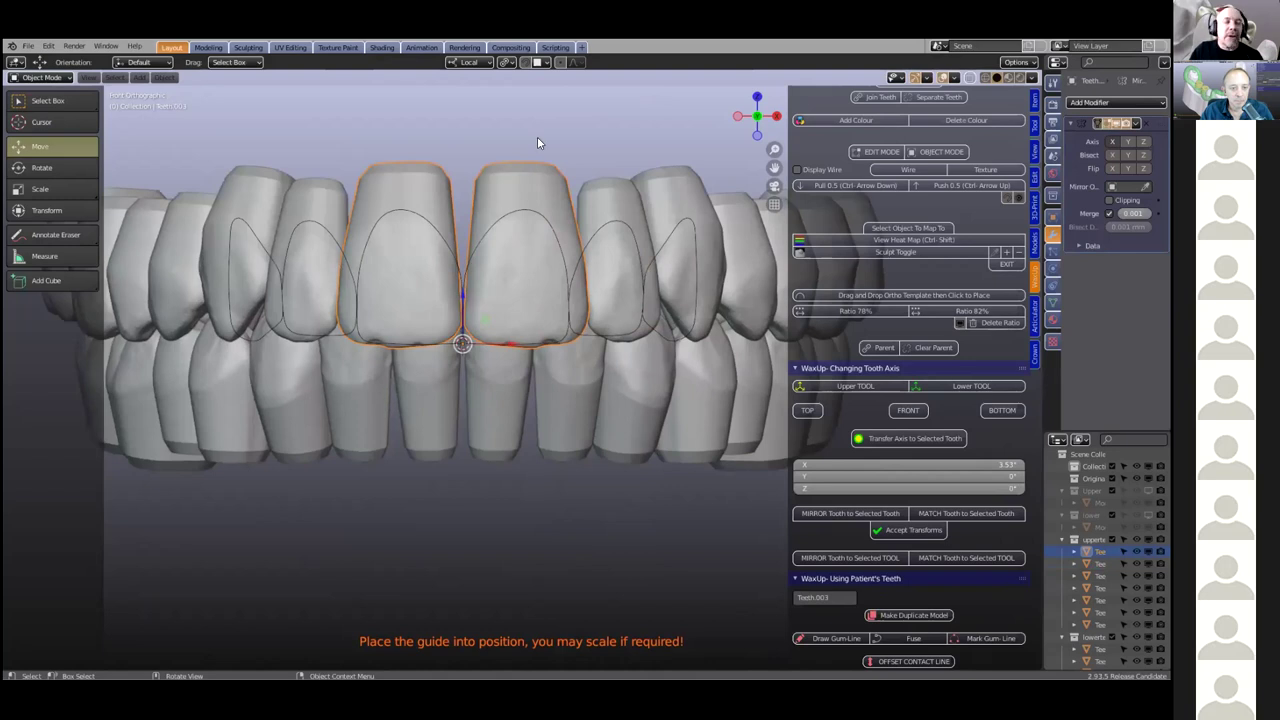
{"action": "scroll", "coordinate": [537, 136], "scroll_direction": "down", "scroll_amount": 1}
{"action": "key", "text": "t"}
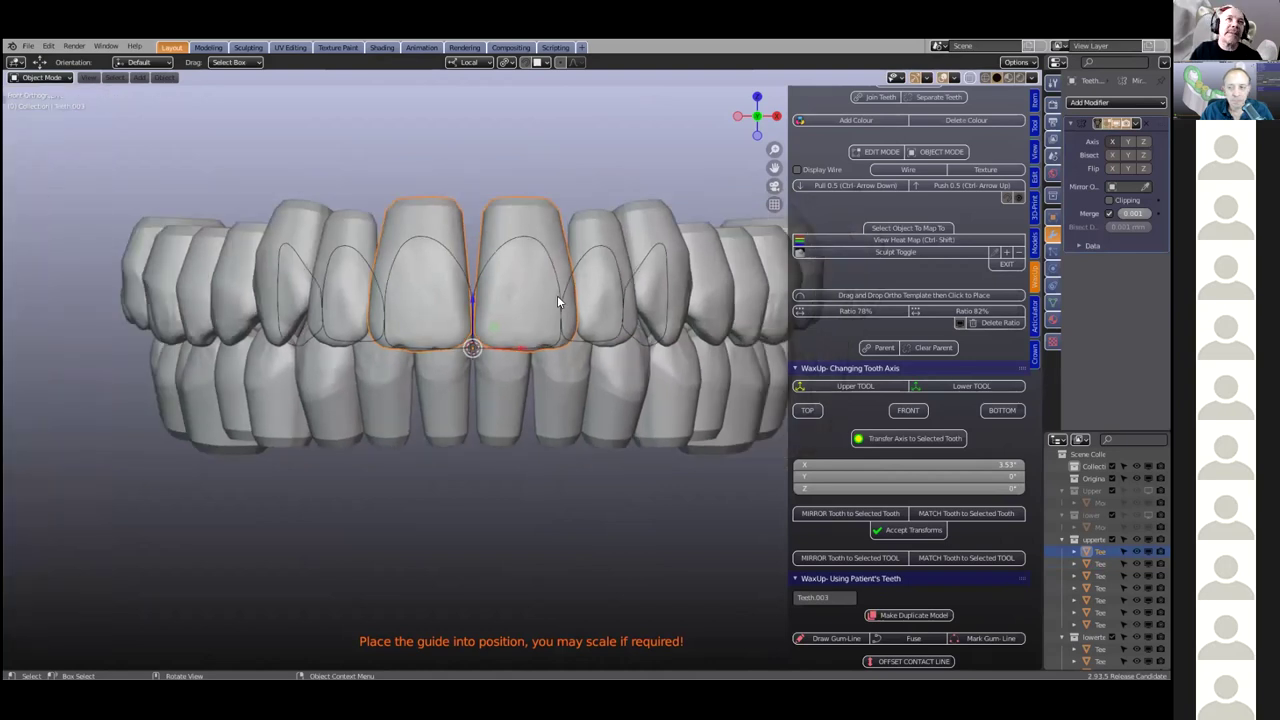
{"action": "left_click", "coordinate": [559, 304]}
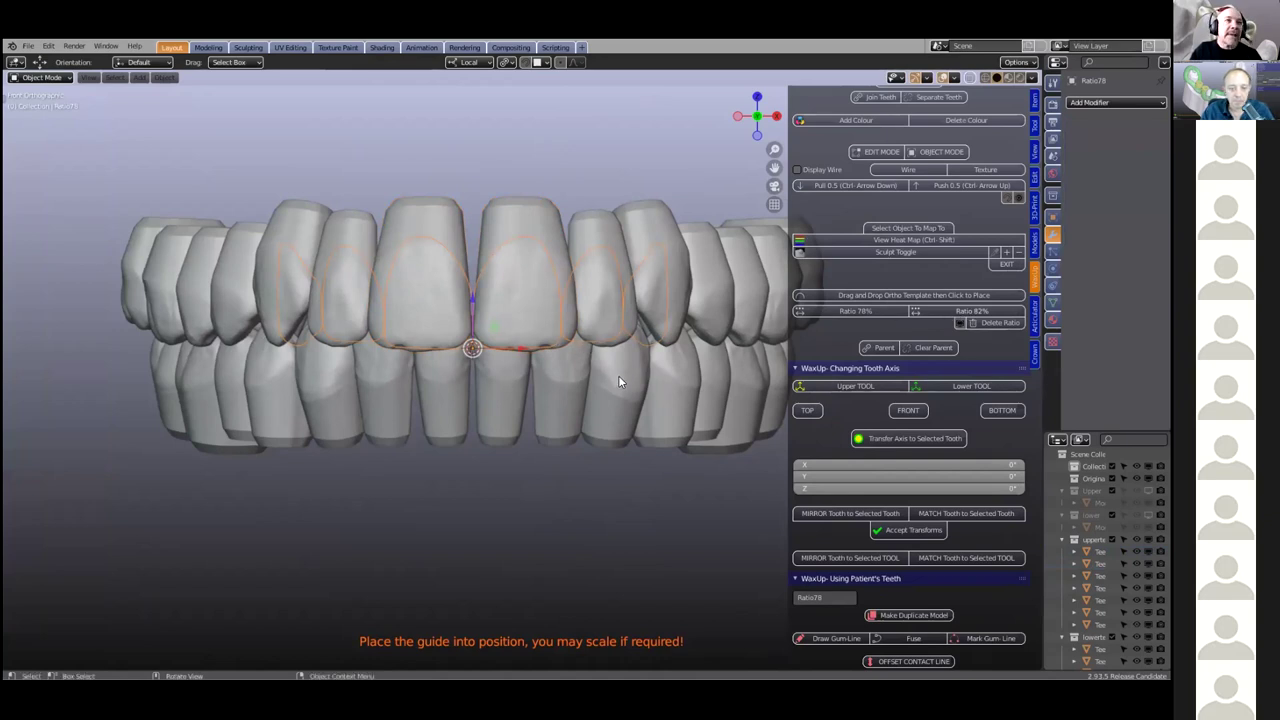
Scale up the 78% ratio guide to fit the width of the upper central incisors and inspect the fit
{"action": "key", "text": "s"}
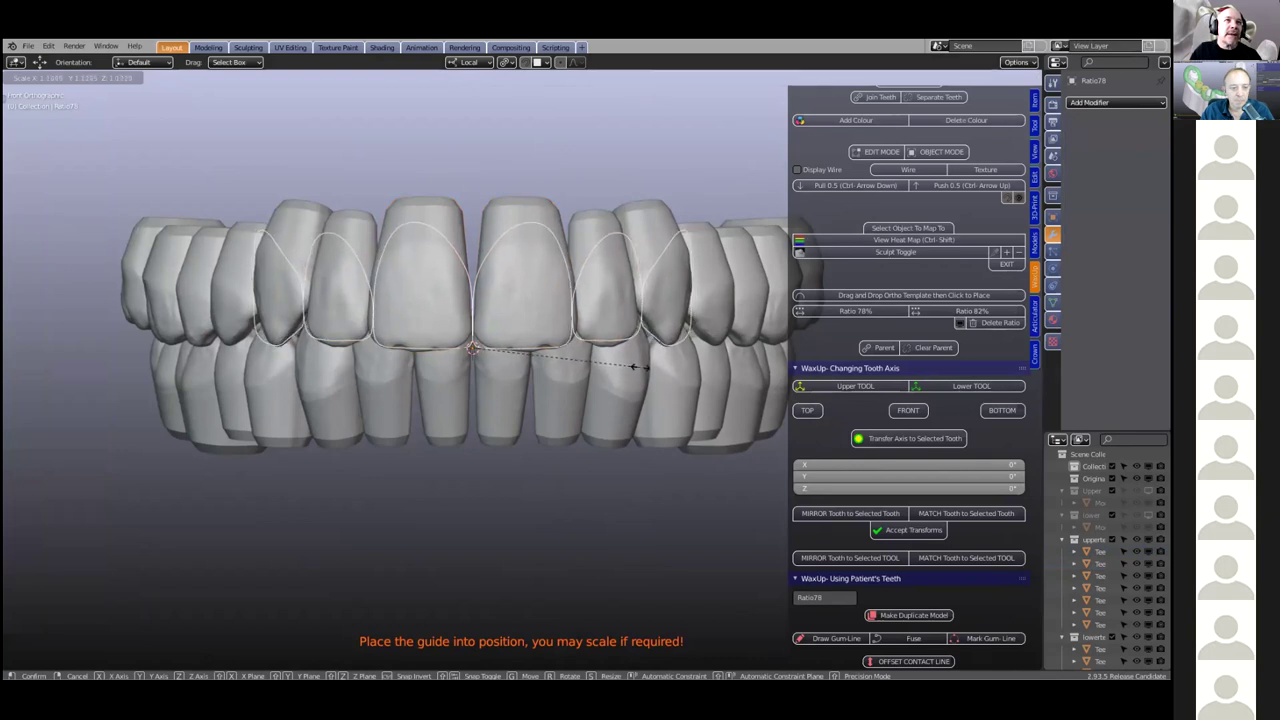
{"action": "left_click", "coordinate": [636, 365]}
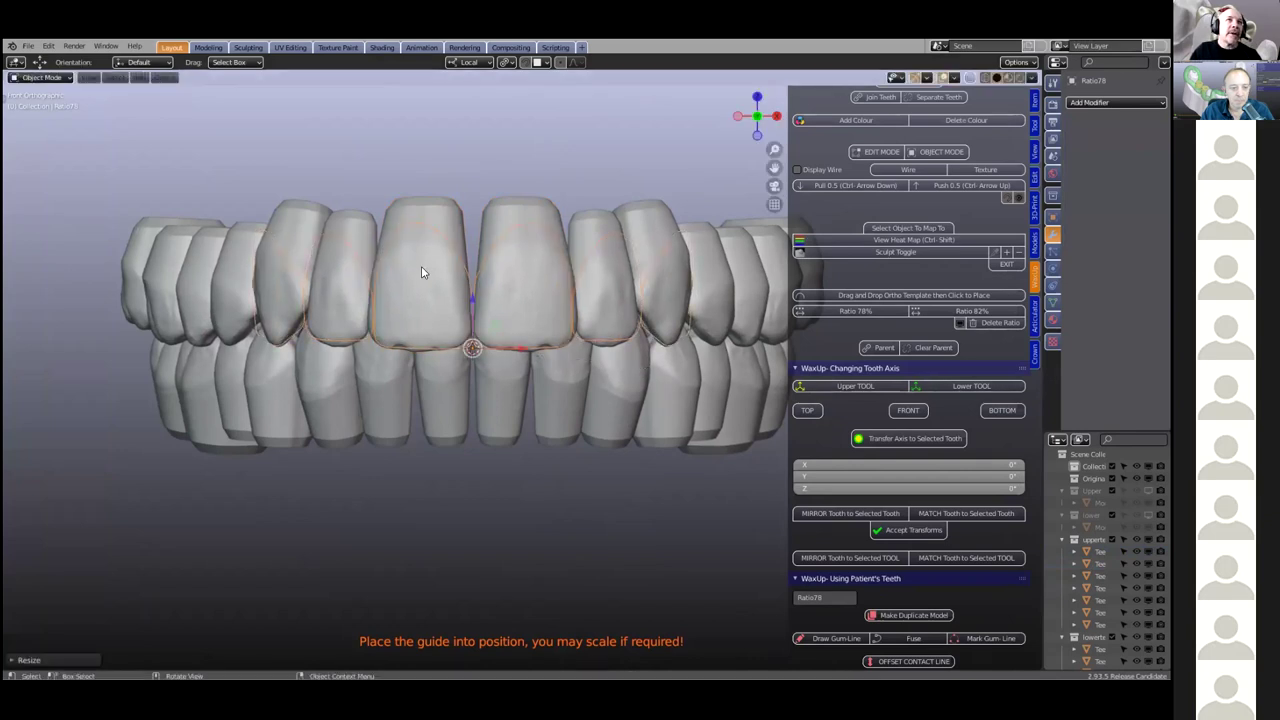
{"action": "scroll", "coordinate": [420, 270], "scroll_direction": "up", "scroll_amount": 1}
{"action": "scroll", "coordinate": [295, 239], "scroll_direction": "up", "scroll_amount": 2}
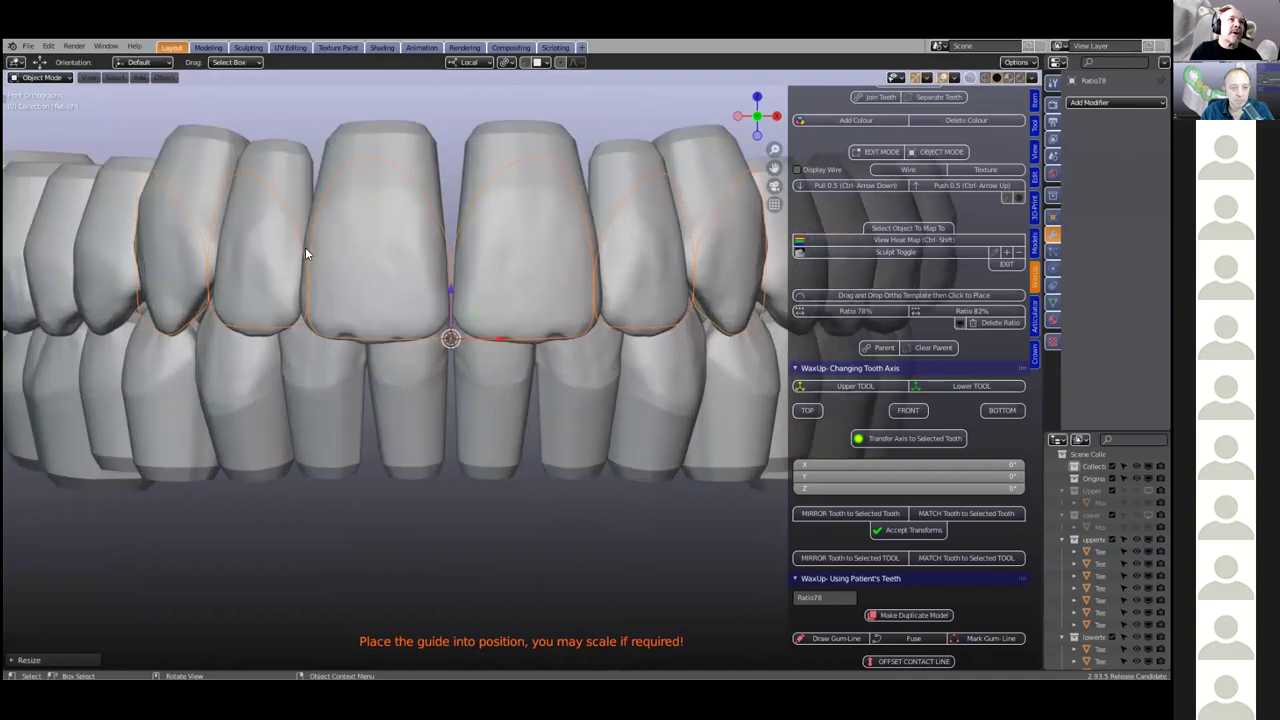
{"action": "middle_click_drag", "start_coordinate": [421, 385], "coordinate": [590, 545], "text": "shift"}
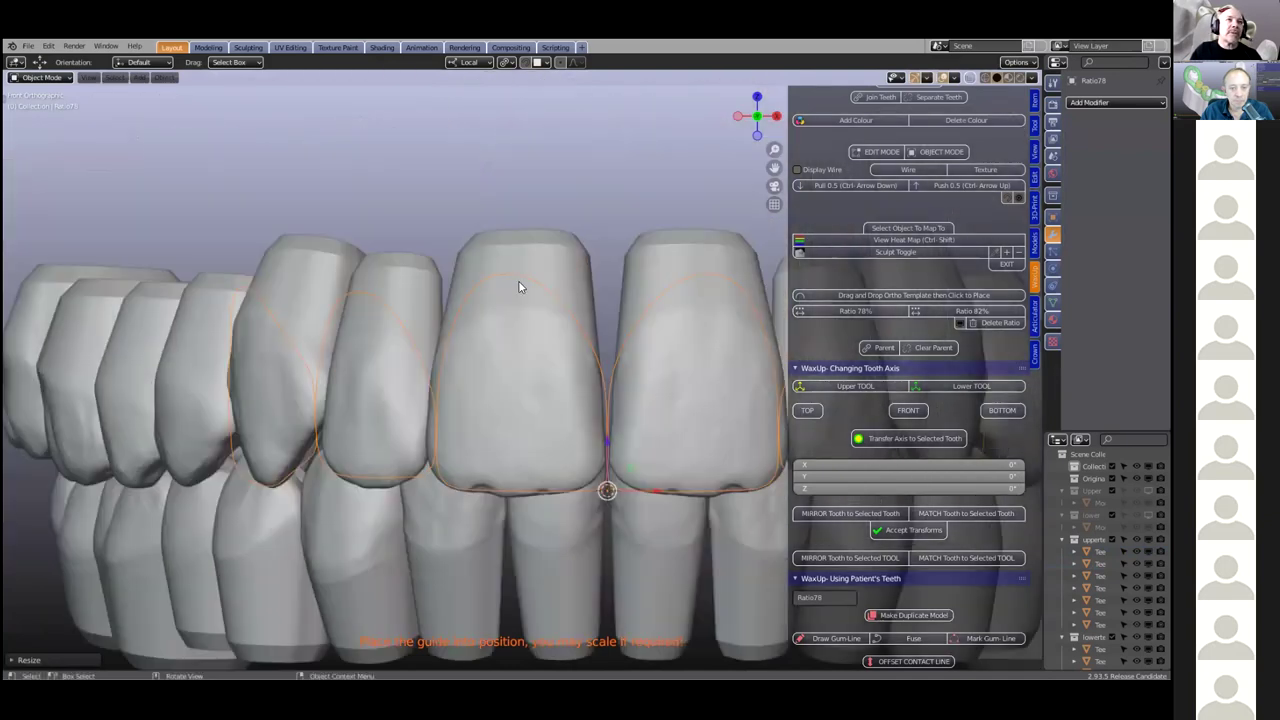
{"action": "scroll", "coordinate": [496, 260], "scroll_direction": "up", "scroll_amount": 3}
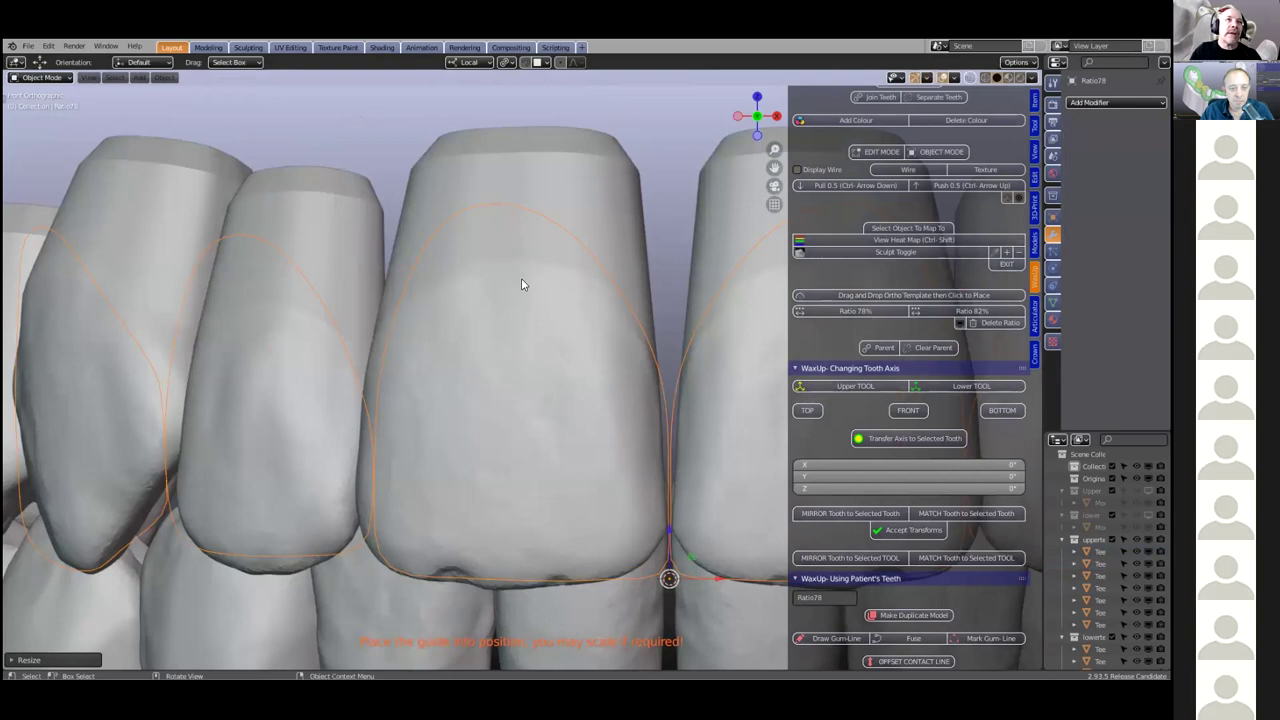
{"action": "scroll", "coordinate": [563, 349], "scroll_direction": "down", "scroll_amount": 1}
{"action": "scroll", "coordinate": [553, 339], "scroll_direction": "down", "scroll_amount": 2}
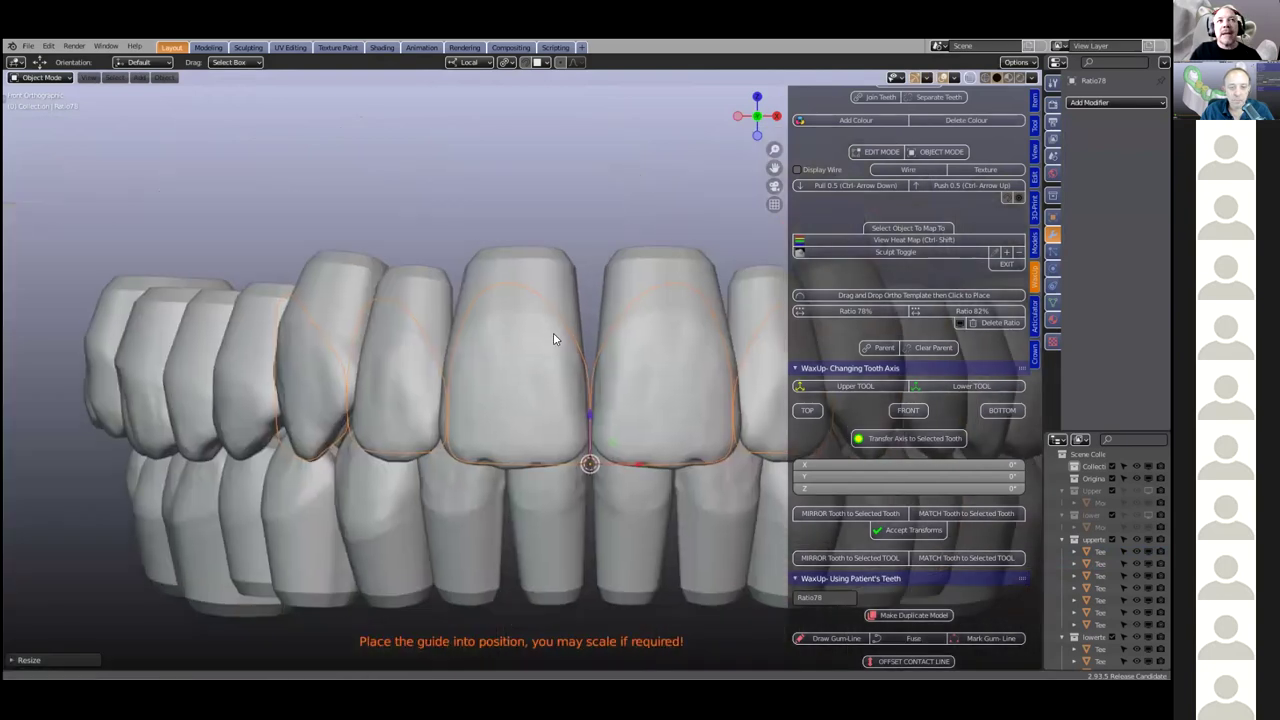
{"action": "scroll", "coordinate": [553, 339], "scroll_direction": "down", "scroll_amount": 2}
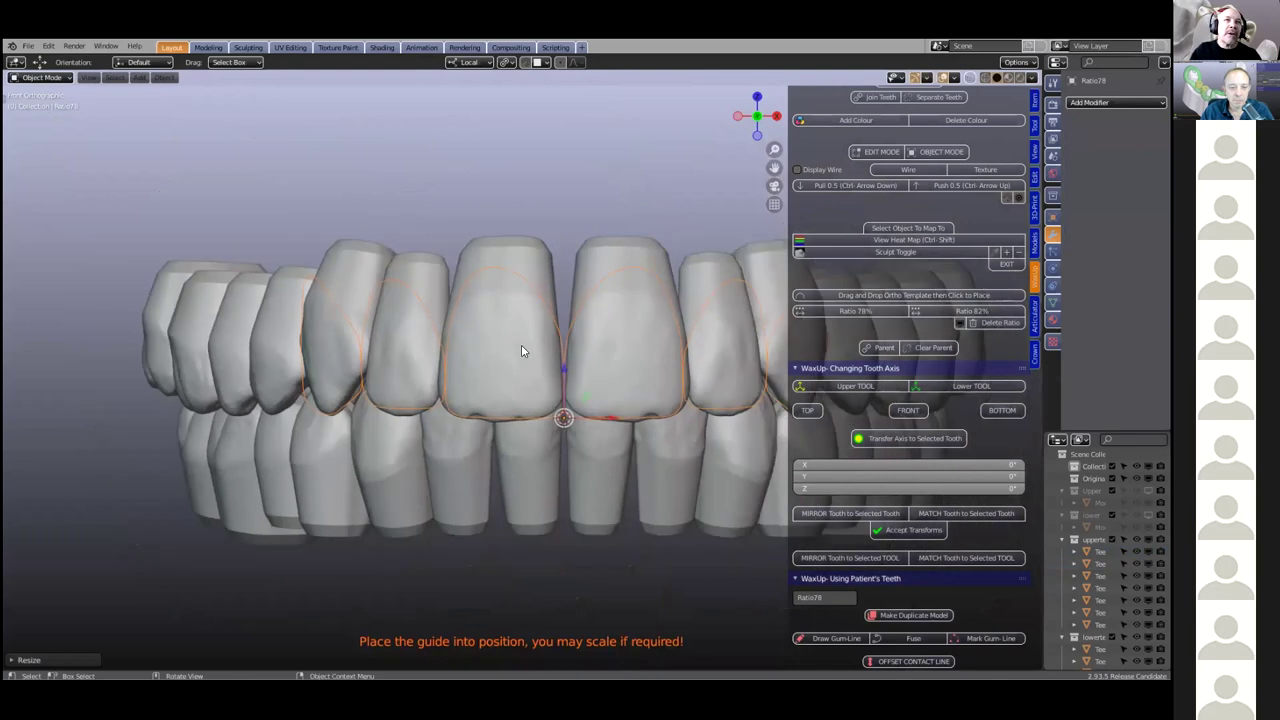
Lengthen the upper central incisor's mesh along local Z and raise it about 0.7 mm to fit the guide outline
{"action": "left_click", "coordinate": [521, 345]}
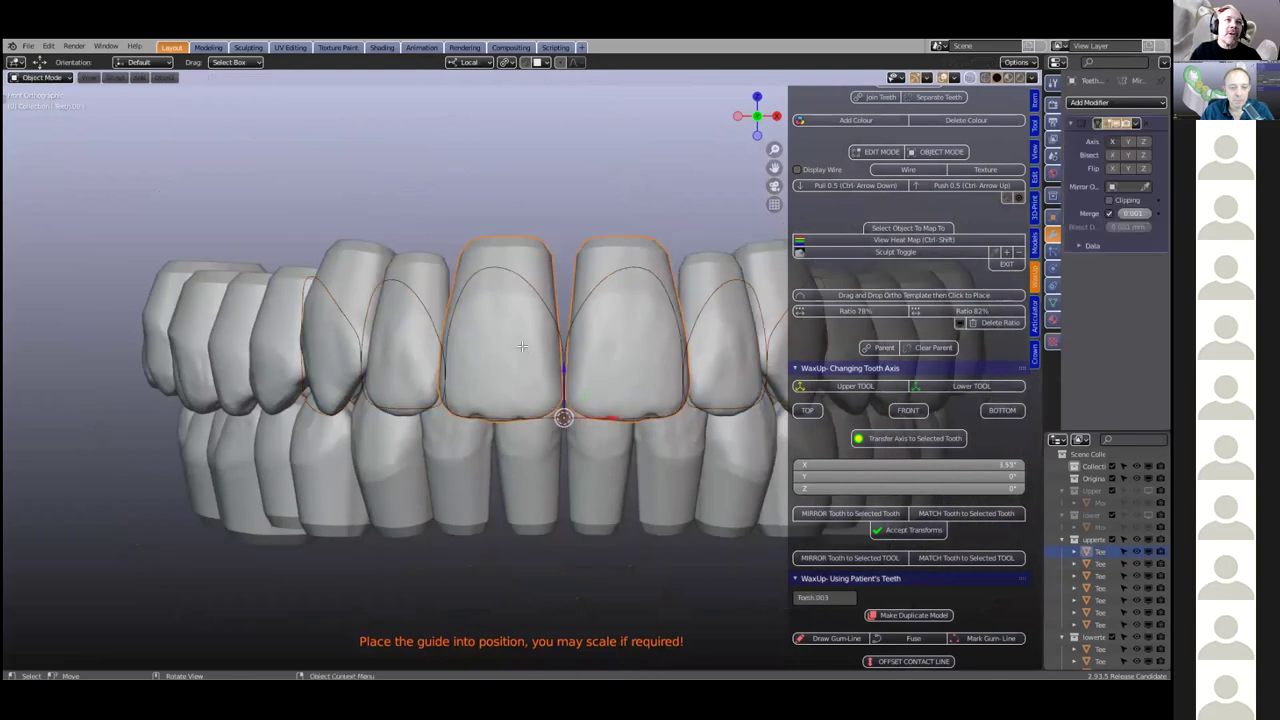
{"action": "key", "text": "Tab"}
{"action": "middle_click_drag", "start_coordinate": [532, 336], "coordinate": [494, 329], "text": "shift"}
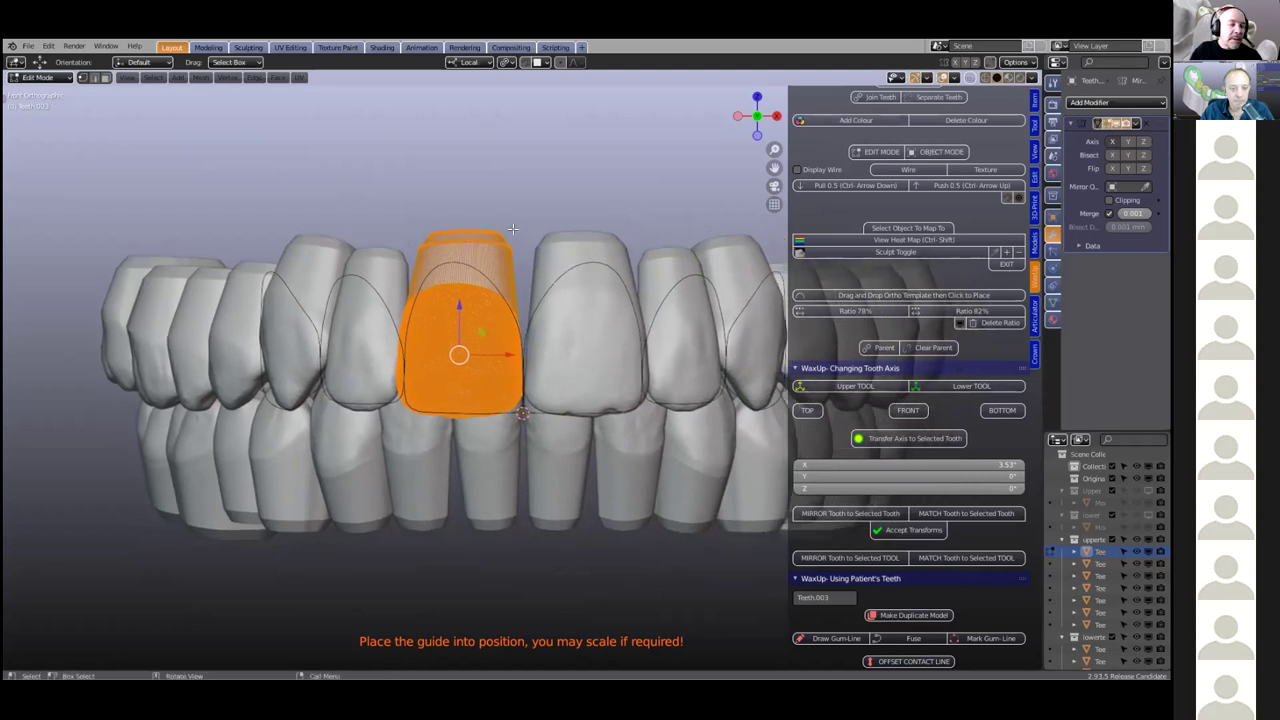
{"action": "key", "text": "s"}
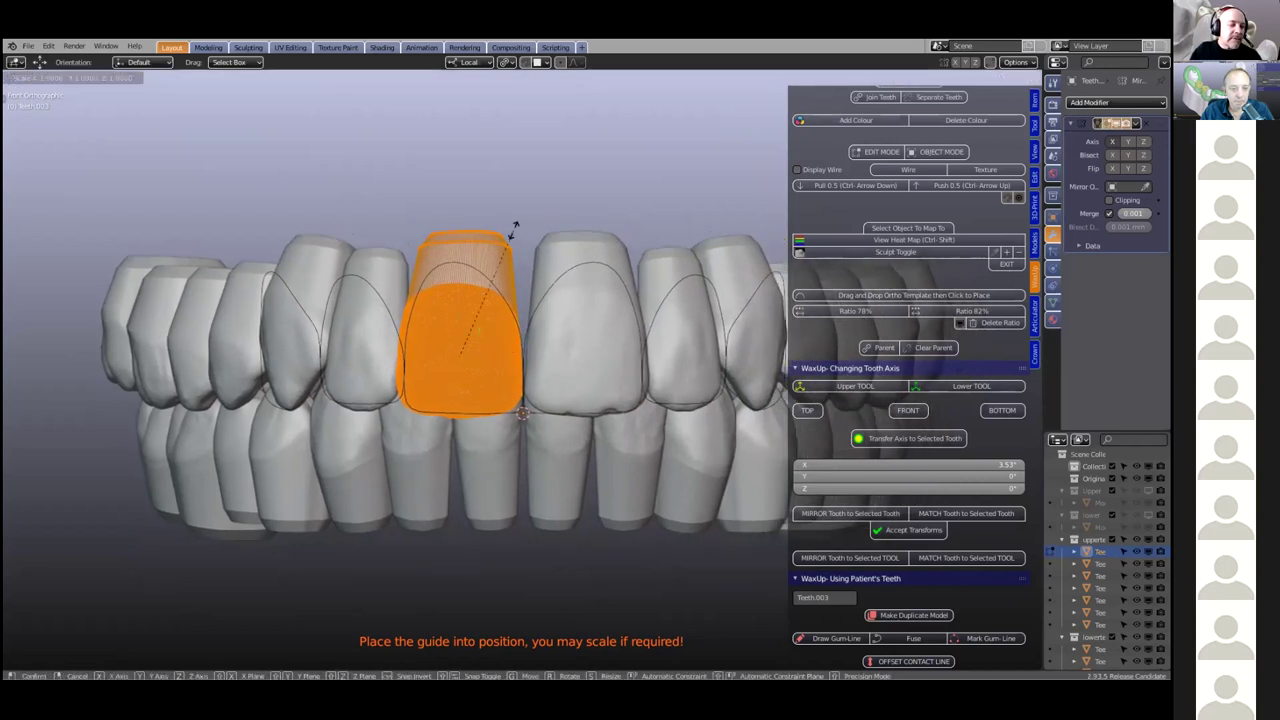
{"action": "key", "text": "z"}
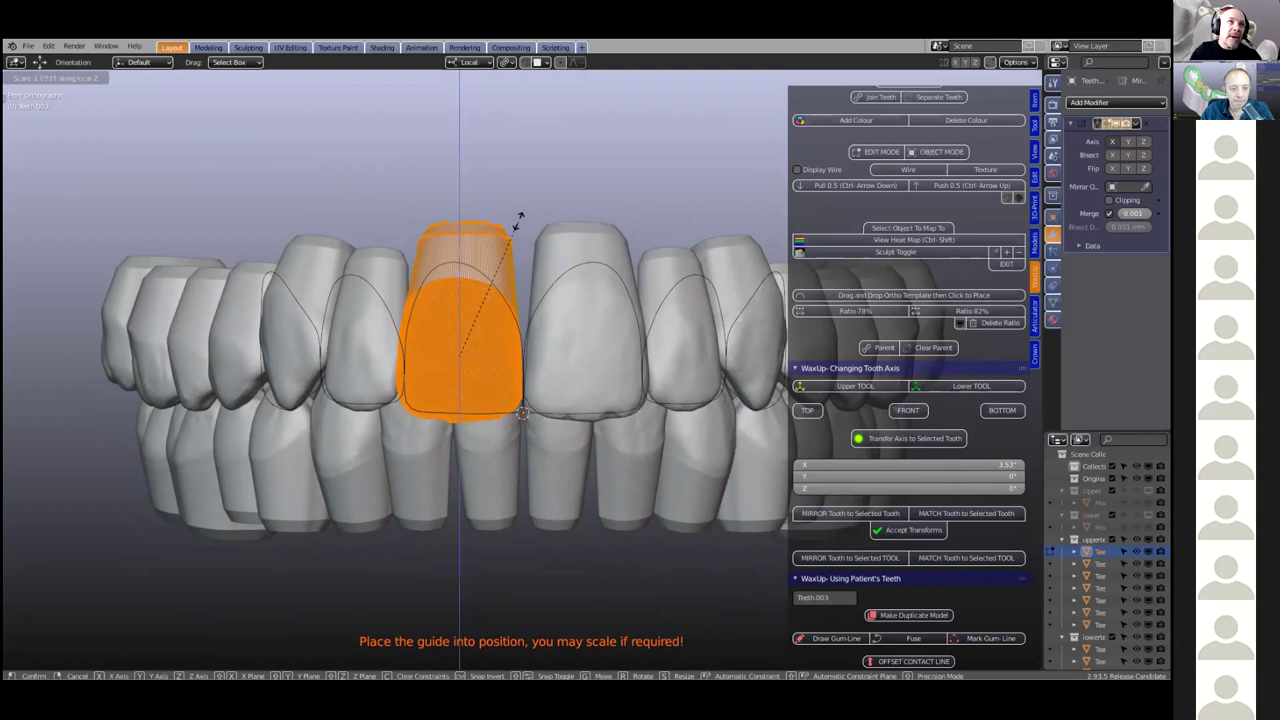
{"action": "left_click", "coordinate": [520, 211]}
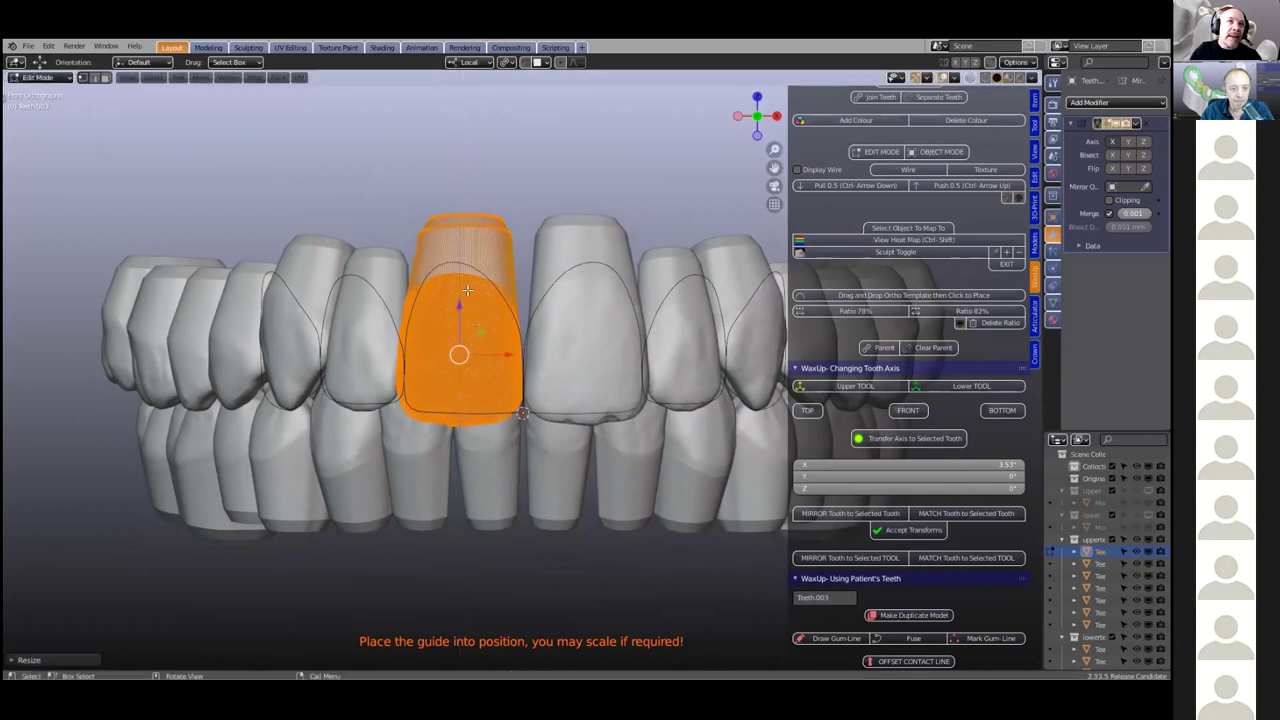
{"action": "key", "text": "g"}
{"action": "key", "text": "z"}
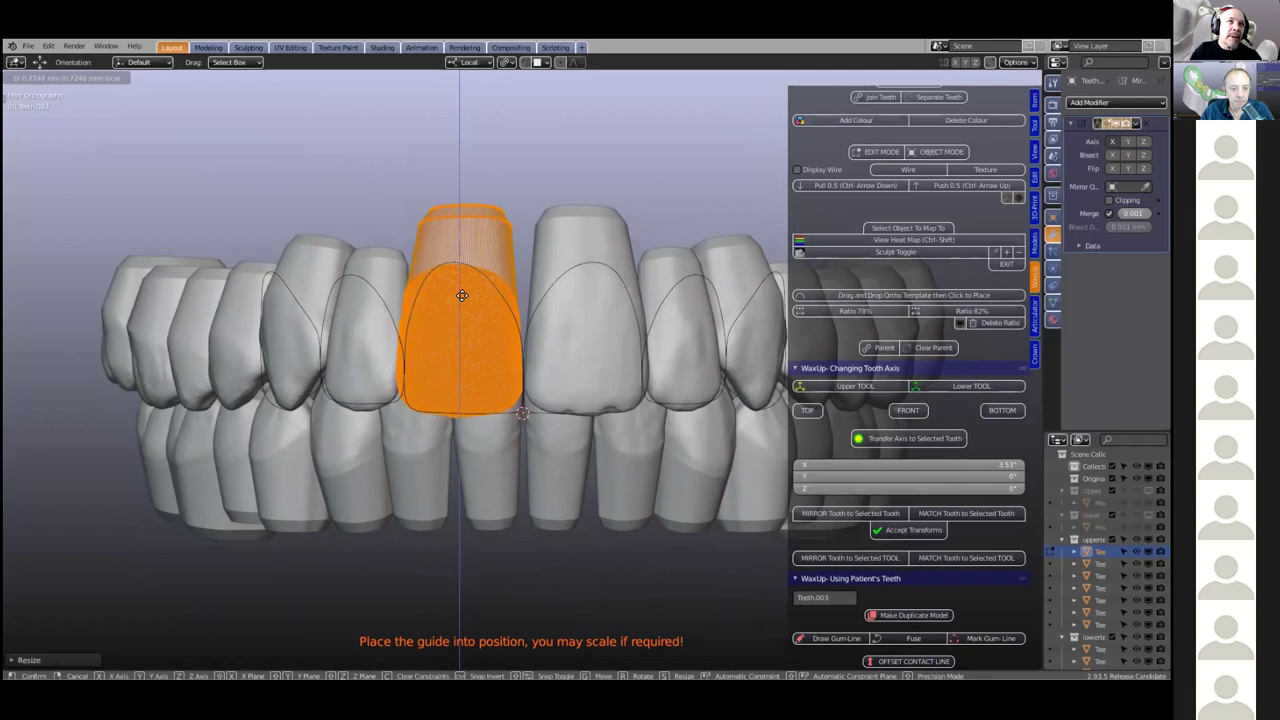
{"action": "left_click", "coordinate": [462, 295]}
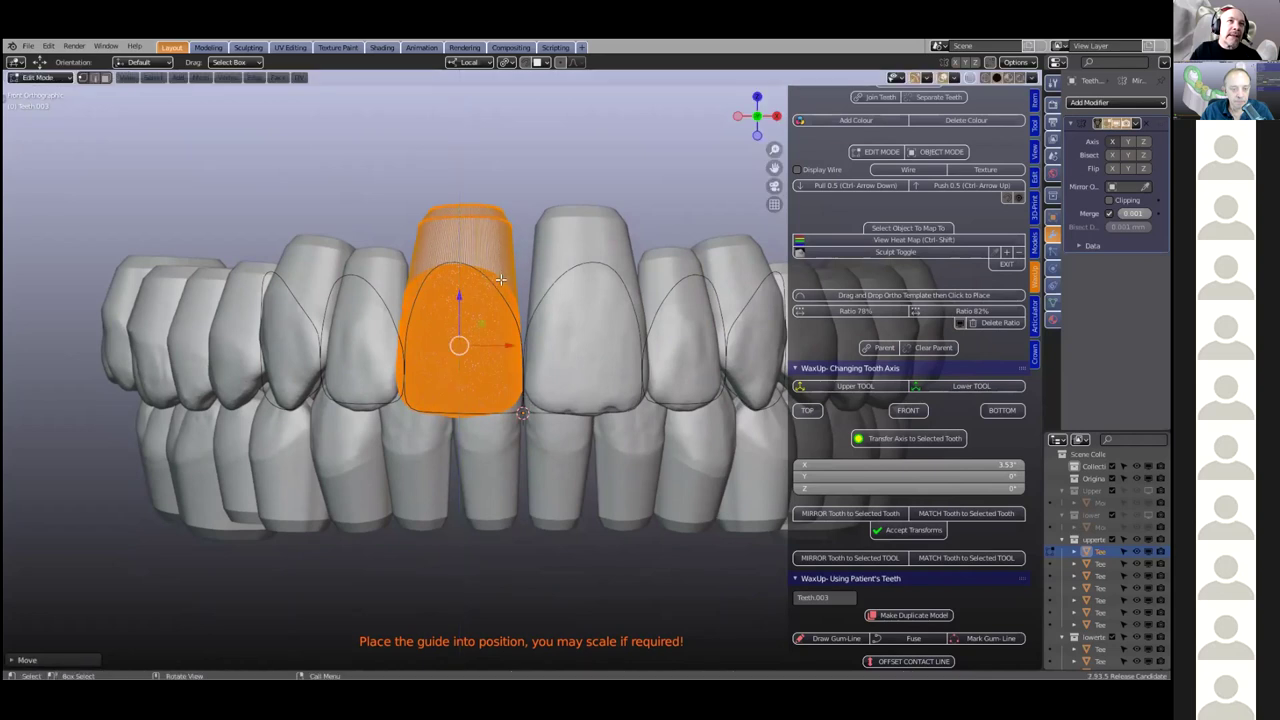
Scale the central incisor's mesh down slightly and shift it to the midline, in line with the guide
{"action": "scroll", "coordinate": [528, 281], "scroll_direction": "up", "scroll_amount": 1}
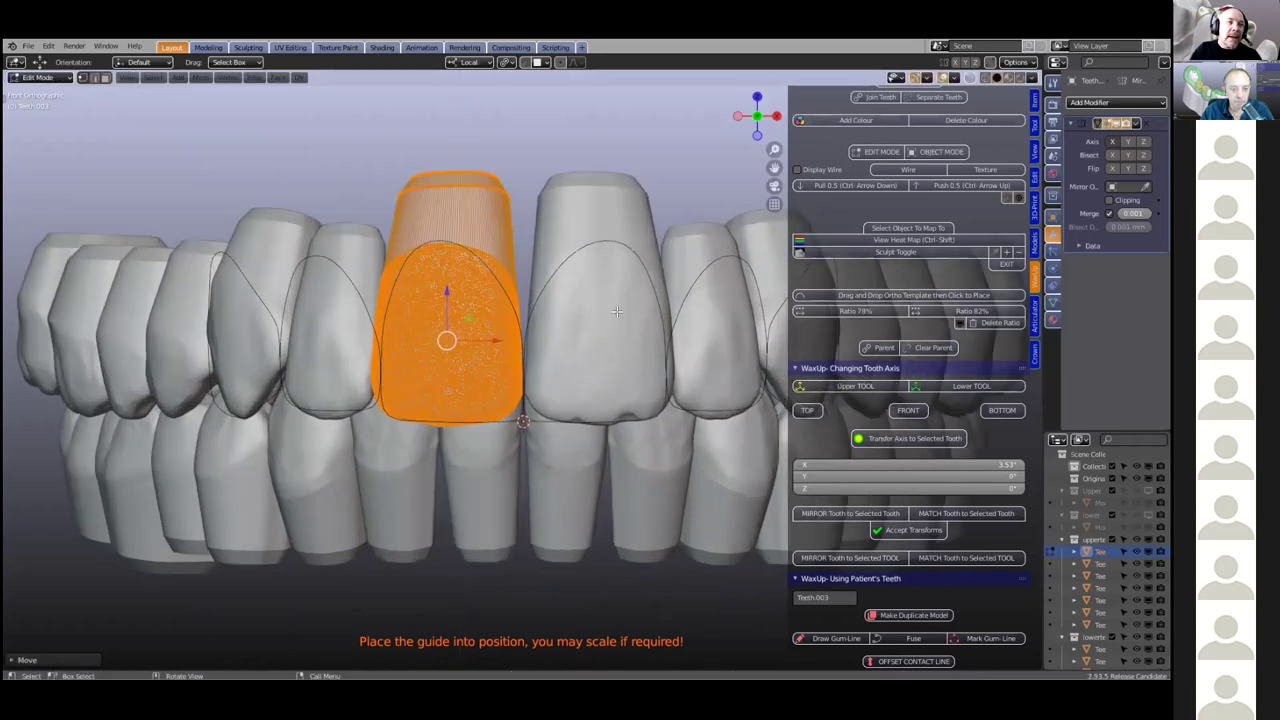
{"action": "key", "text": "s"}
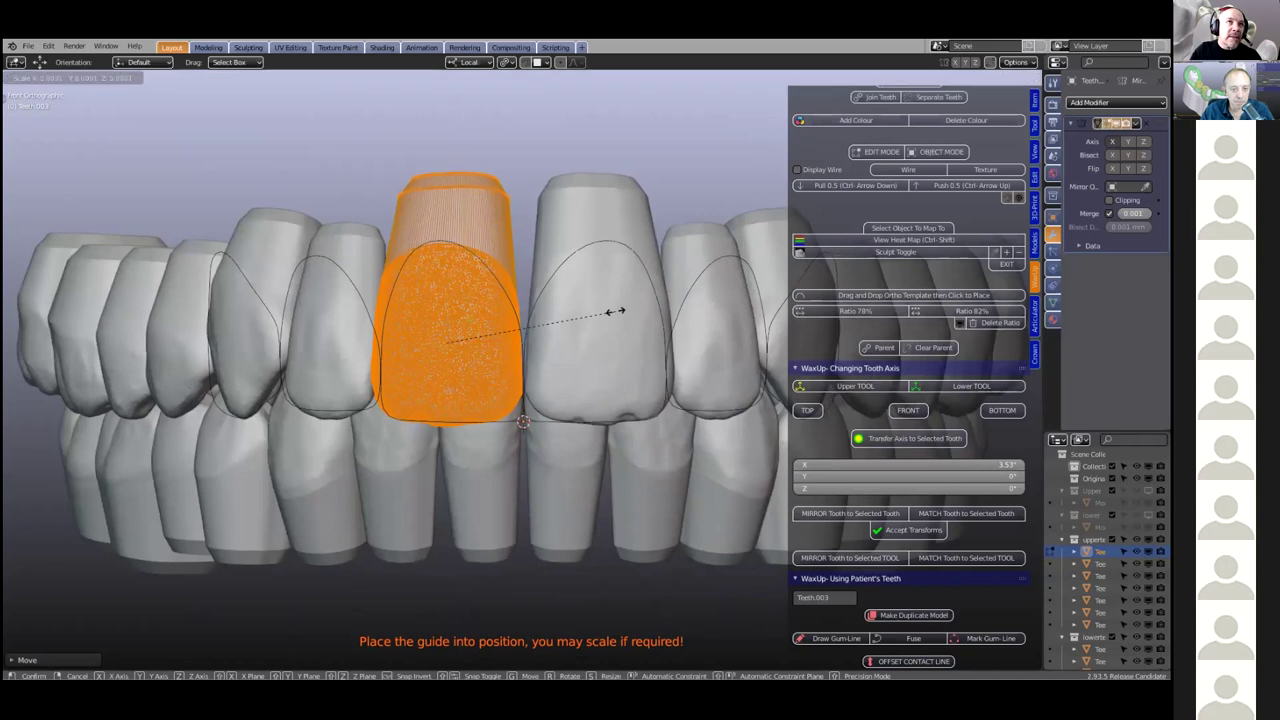
{"action": "left_click", "coordinate": [609, 311]}
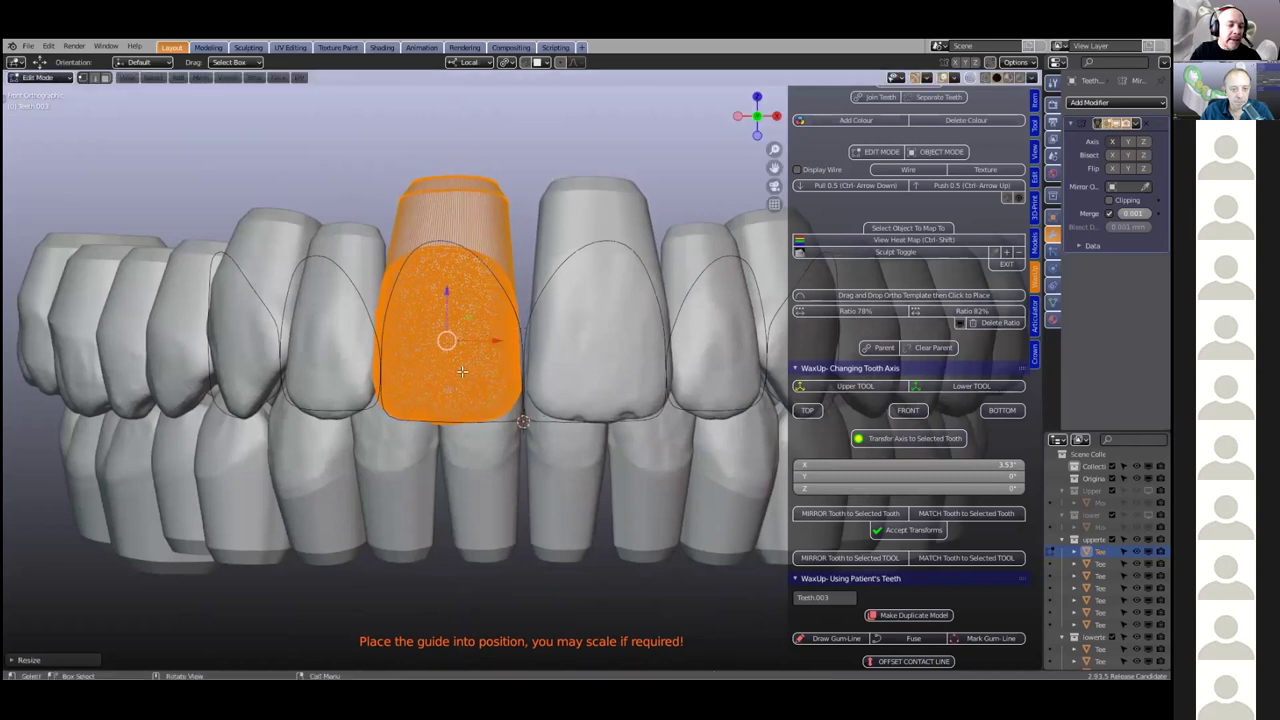
{"action": "key", "text": "g"}
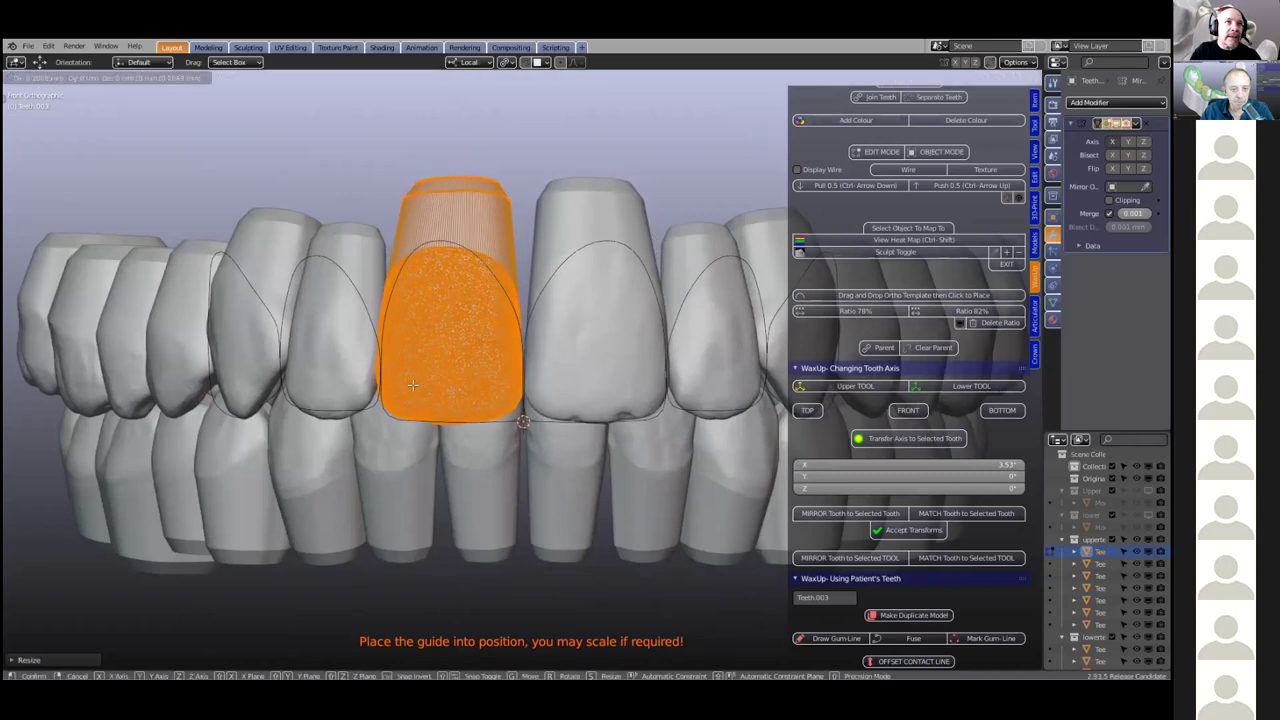
{"action": "left_click", "coordinate": [414, 386]}
{"action": "key", "text": "Tab"}
Lengthen the upper lateral incisor's mesh along local Z and move it up to the guide's lower edge
{"action": "left_click", "coordinate": [342, 375]}
{"action": "key", "text": "Tab"}
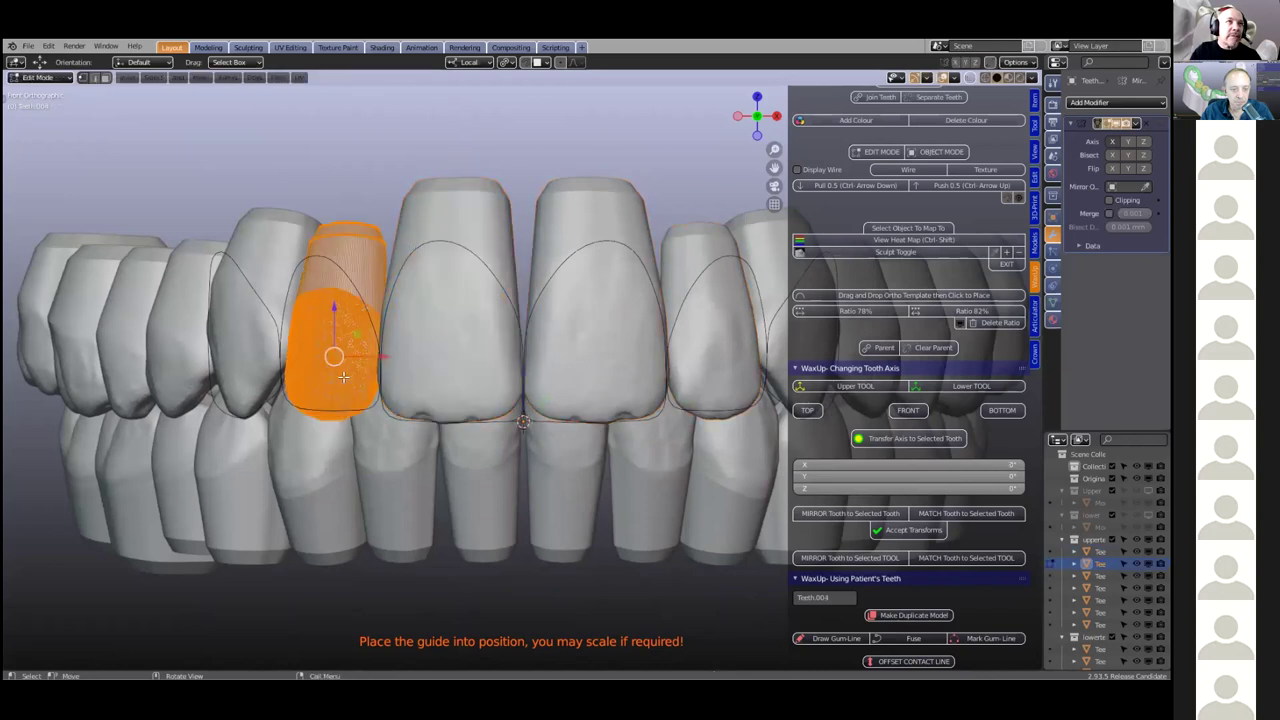
{"action": "key", "text": "s"}
{"action": "key", "text": "z"}
{"action": "key", "text": "z"}
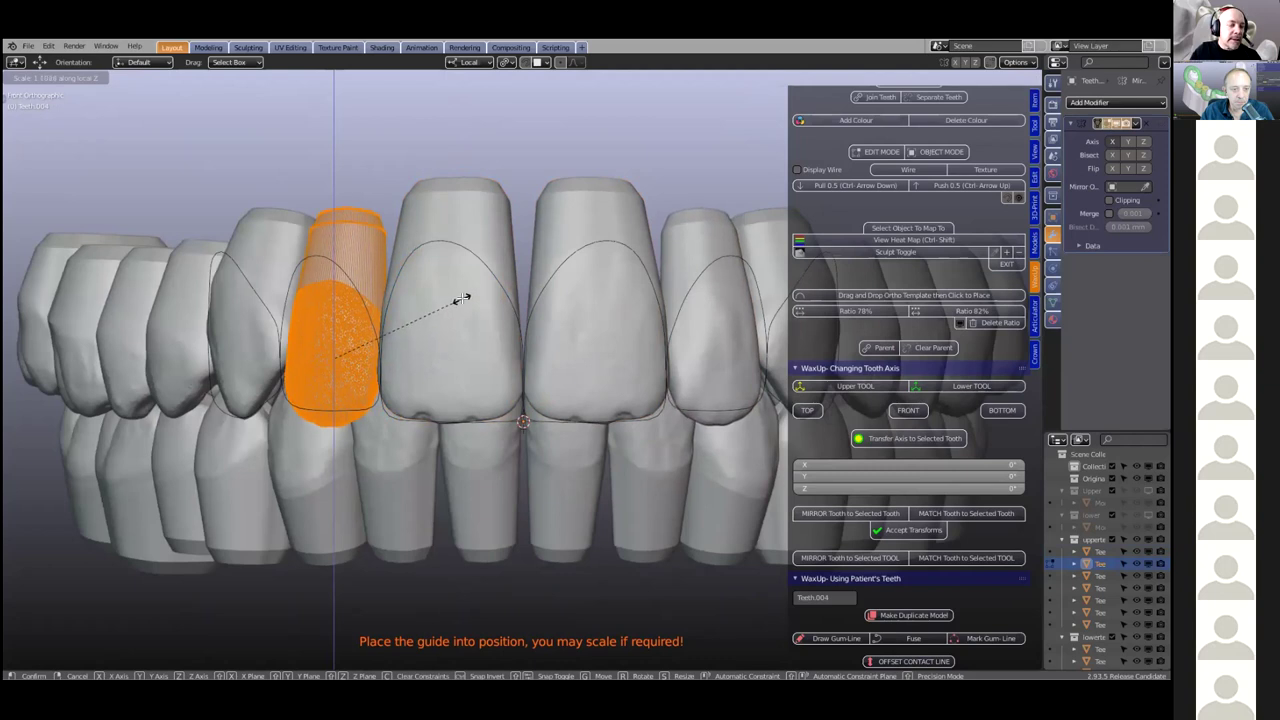
{"action": "left_click", "coordinate": [458, 297]}
{"action": "key", "text": "g"}
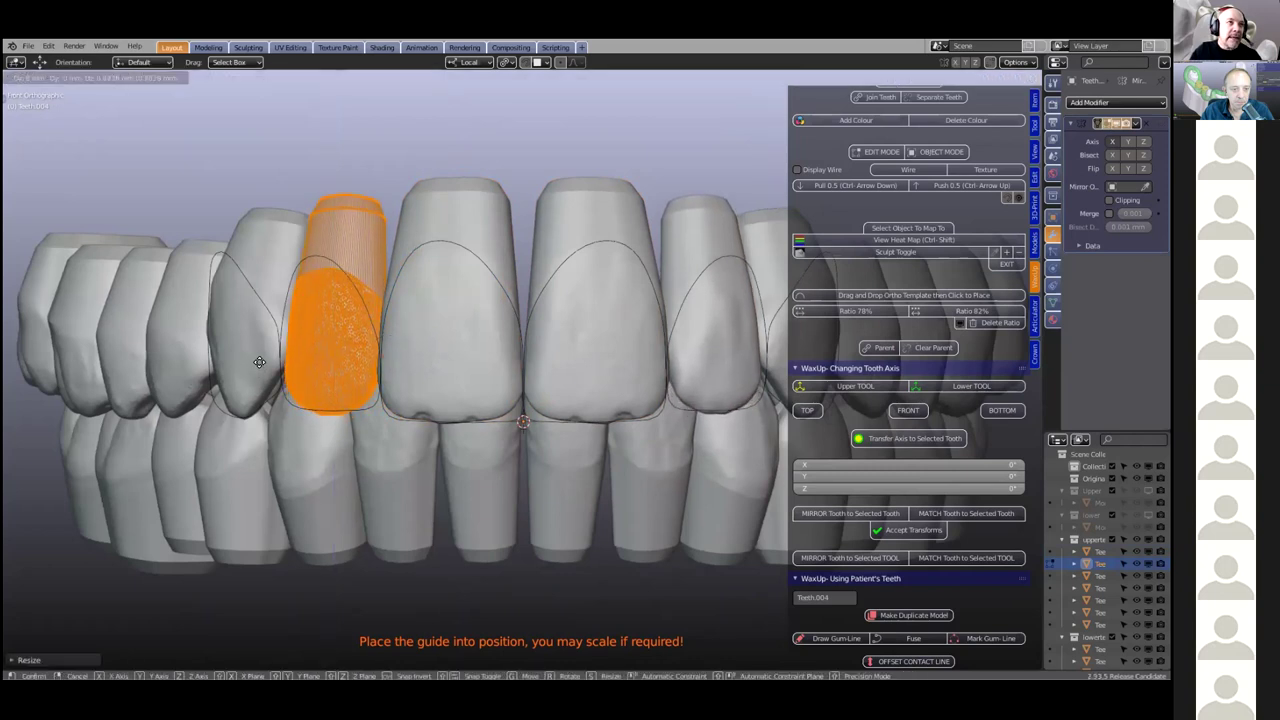
{"action": "left_click", "coordinate": [259, 358]}
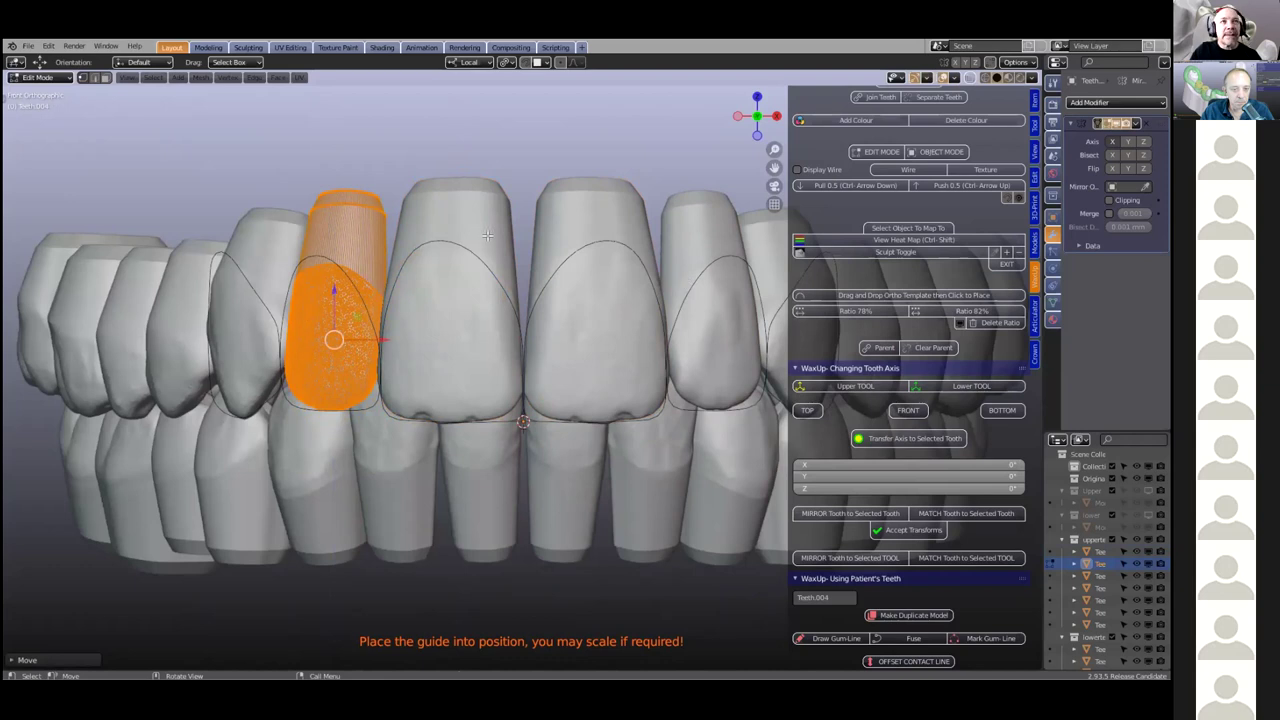
{"action": "scroll", "coordinate": [463, 316], "scroll_direction": "down", "scroll_amount": 2}
{"action": "key", "text": "Tab"}
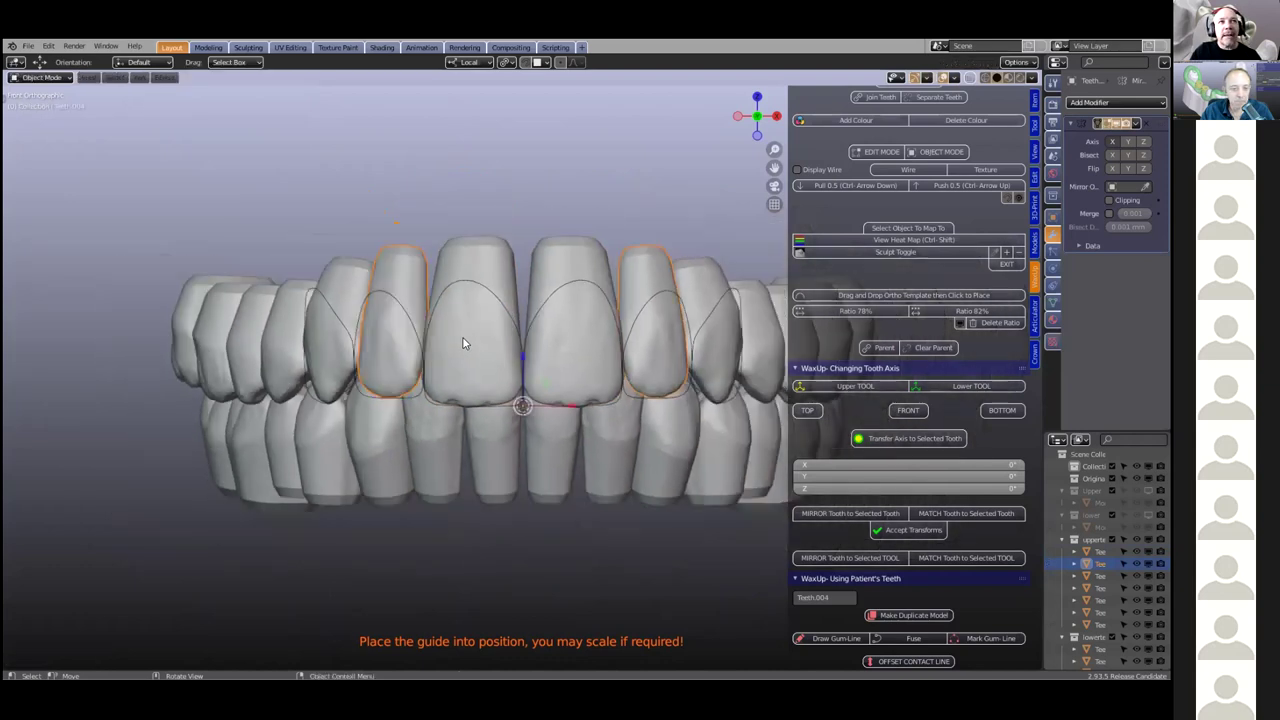
Delete the 78% ratio guide and view both arches from the front and slightly from the side
{"action": "scroll", "coordinate": [626, 382], "scroll_direction": "down", "scroll_amount": 2}
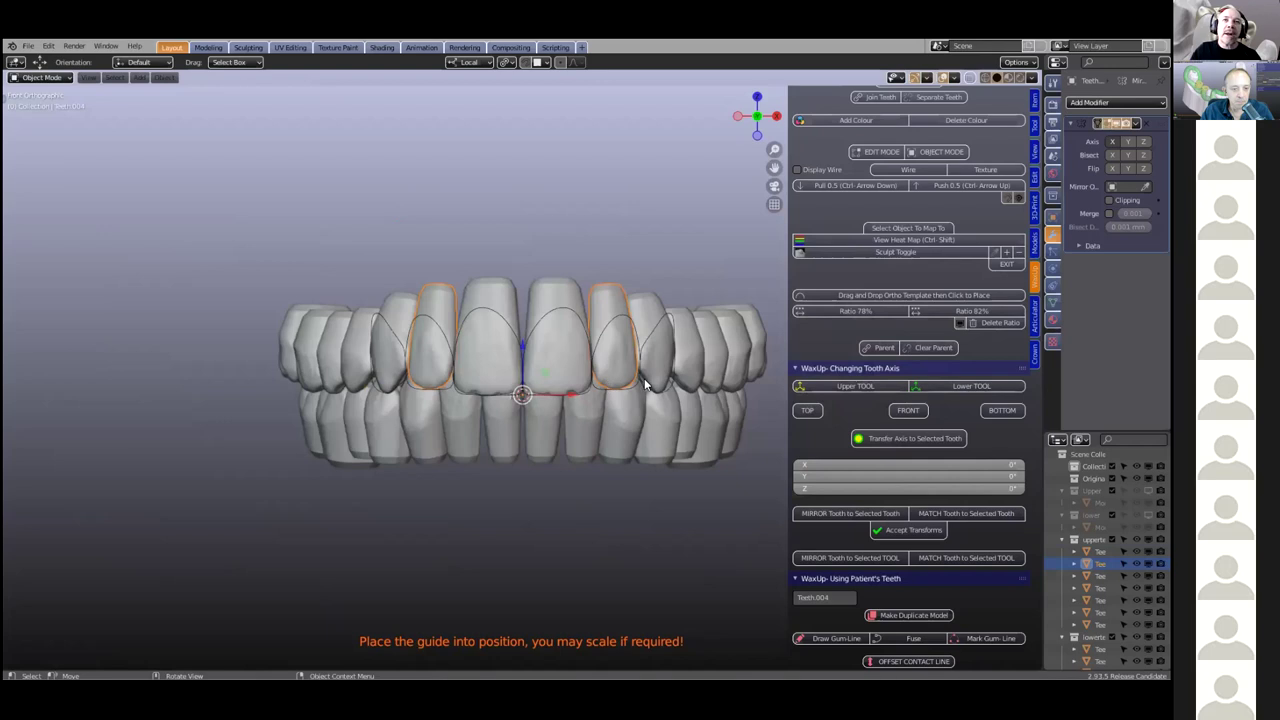
{"action": "middle_click_drag", "start_coordinate": [608, 427], "coordinate": [544, 417]}
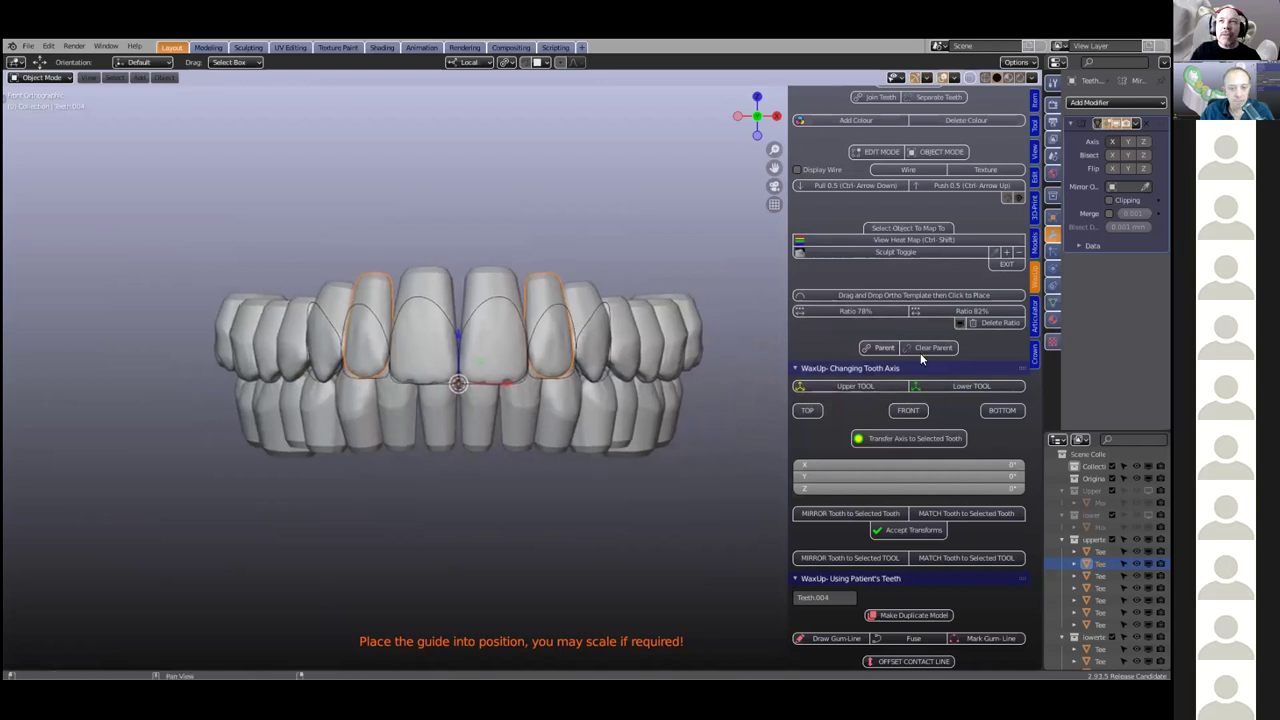
{"action": "left_click", "coordinate": [982, 322]}
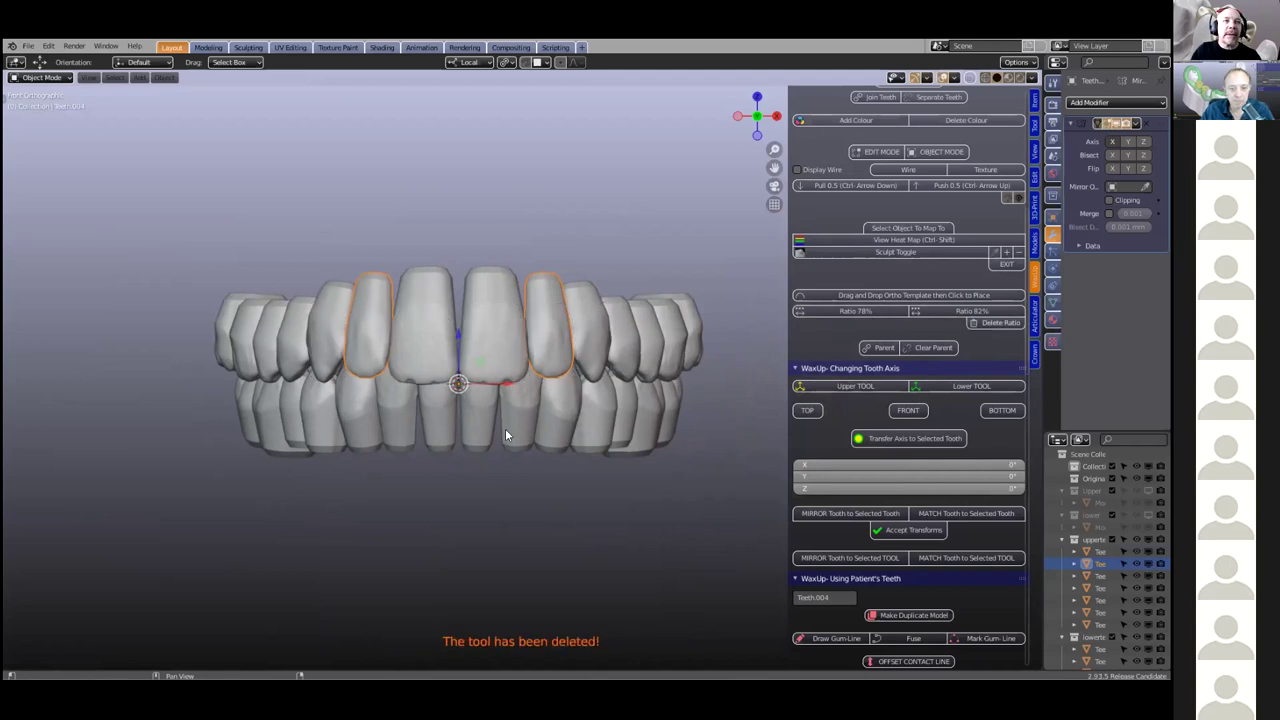
{"action": "scroll", "coordinate": [505, 430], "scroll_direction": "down", "scroll_amount": 2}
{"action": "mouse_move", "coordinate": [506, 429]}
{"action": "middle_mouse_down"}
{"action": "mouse_move", "coordinate": [528, 429]}
{"action": "mouse_move", "coordinate": [494, 442]}
{"action": "middle_mouse_up"}
{"action": "scroll", "coordinate": [493, 436], "scroll_direction": "up", "scroll_amount": 4}
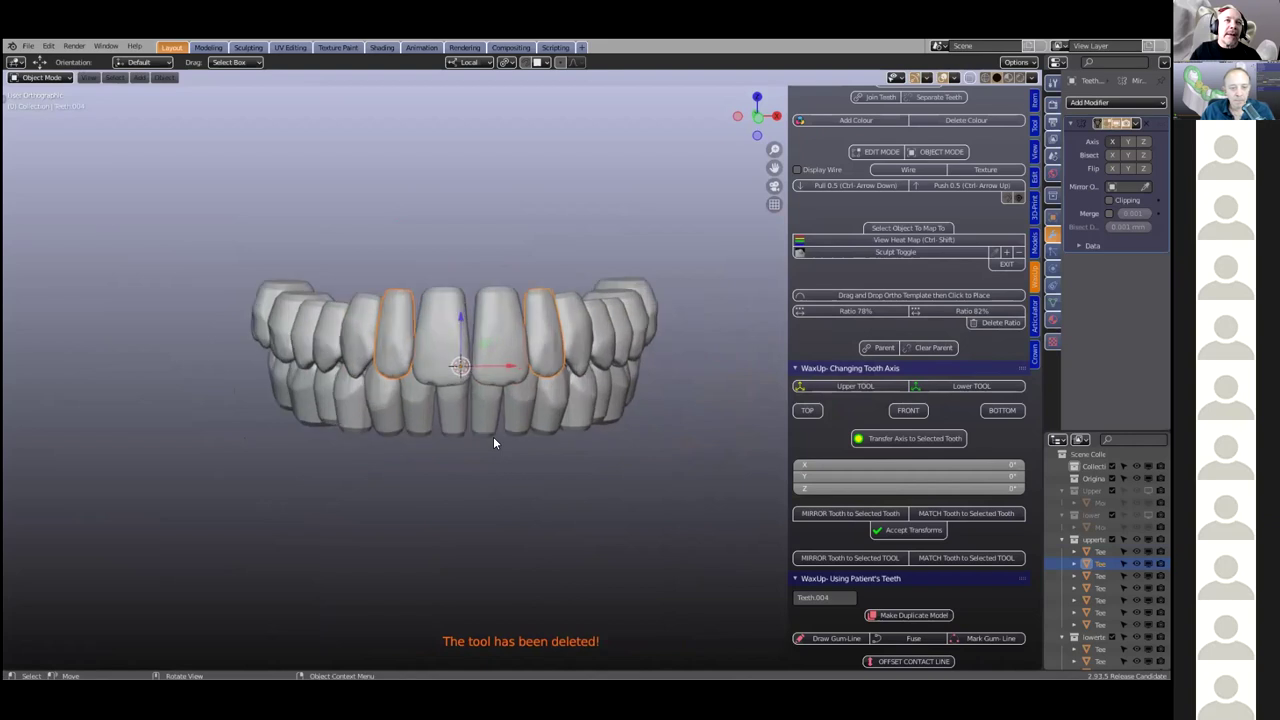
{"action": "middle_click_drag", "start_coordinate": [481, 430], "coordinate": [494, 428]}
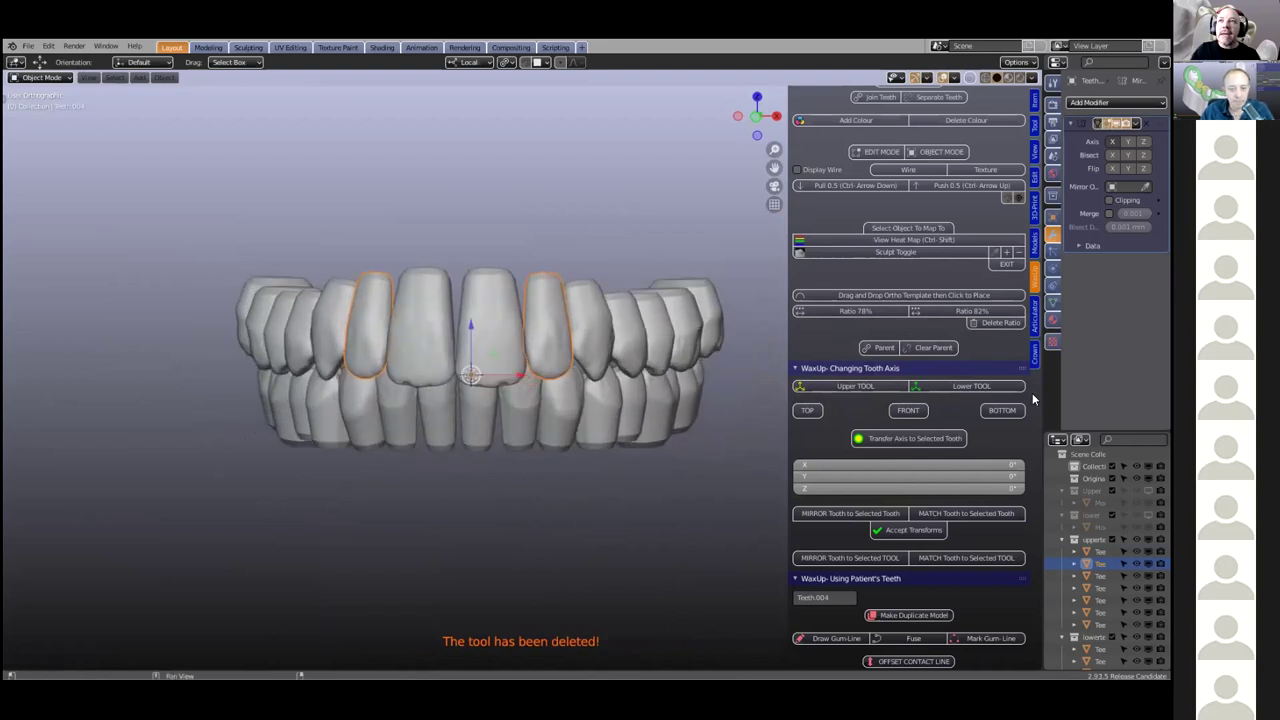
Widen the modifier properties area, select the upper central incisor and turn off Merge in its Mirror modifier
{"action": "left_click_drag", "start_coordinate": [1041, 394], "coordinate": [928, 410]}
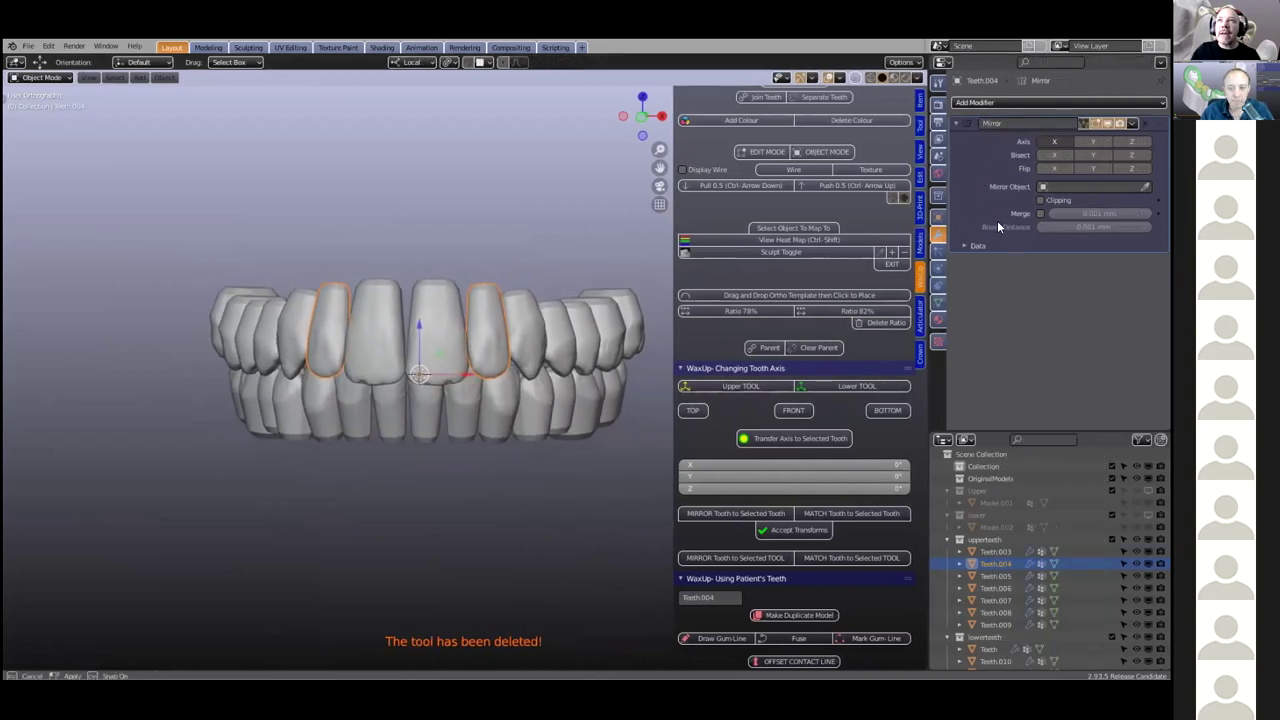
{"action": "middle_click_drag", "start_coordinate": [356, 402], "coordinate": [368, 398]}
{"action": "left_click", "coordinate": [360, 316]}
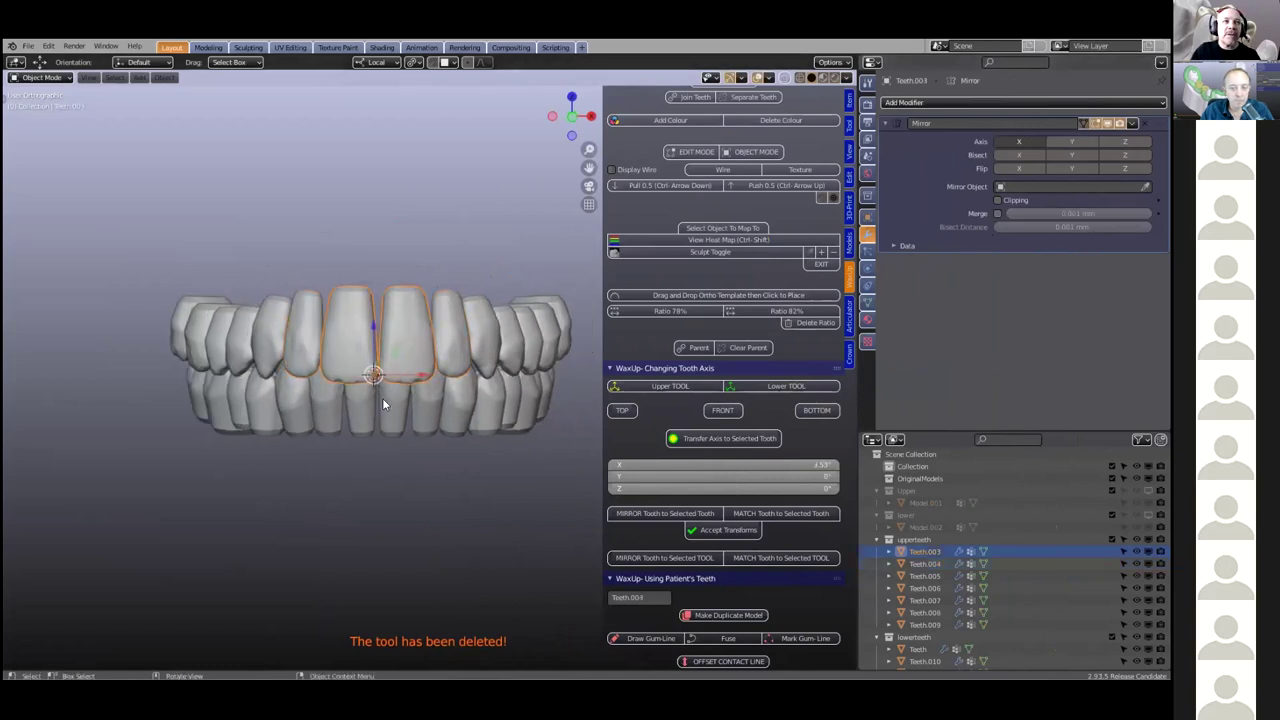
{"action": "scroll", "coordinate": [389, 297], "scroll_direction": "down", "scroll_amount": 1}
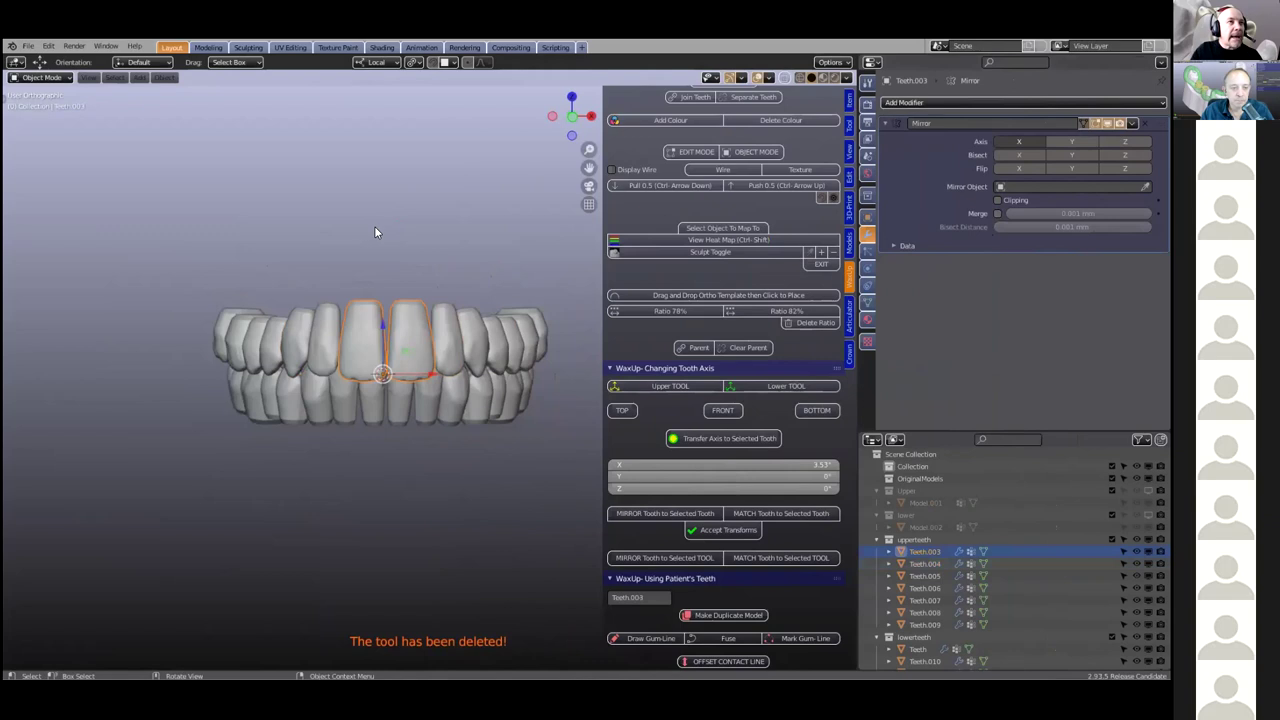
Select all teeth in both arches, convert them to meshes to apply their Mirror modifiers, and widen the viewport area again
{"action": "key", "text": "a"}
{"action": "left_click", "coordinate": [165, 78]}
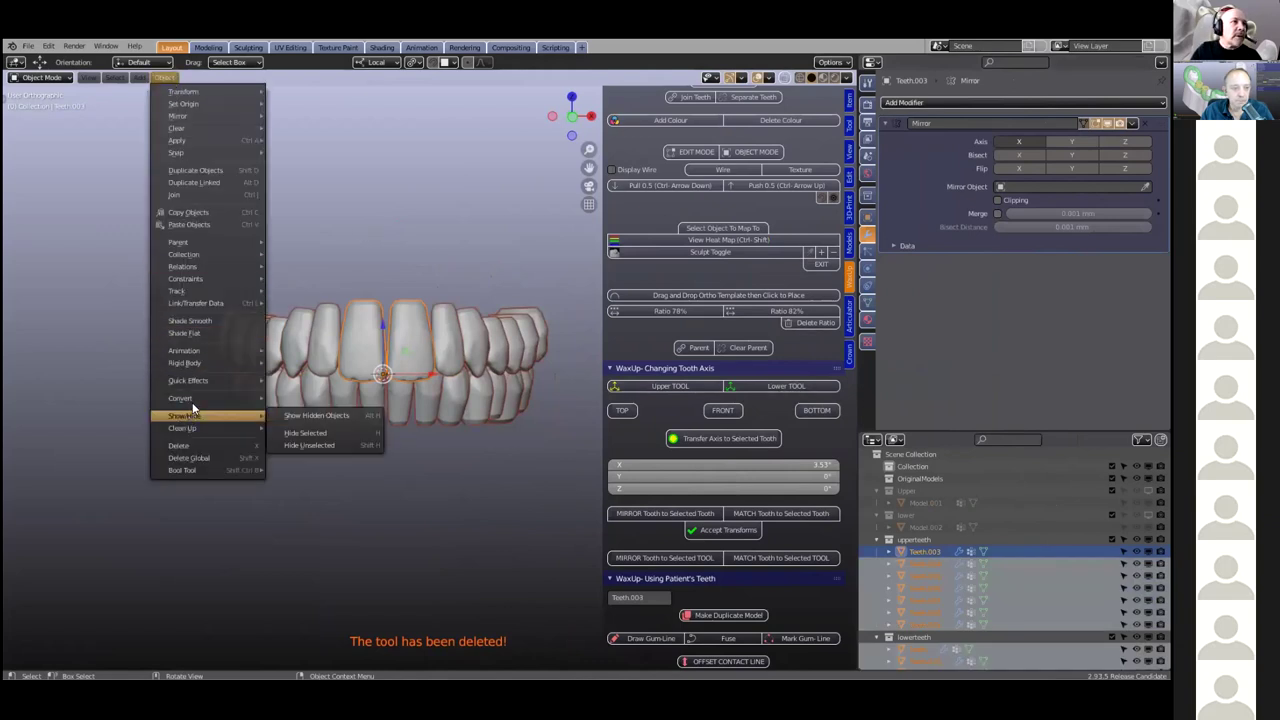
{"action": "mouse_move", "coordinate": [250, 398]}
{"action": "left_click", "coordinate": [297, 410]}
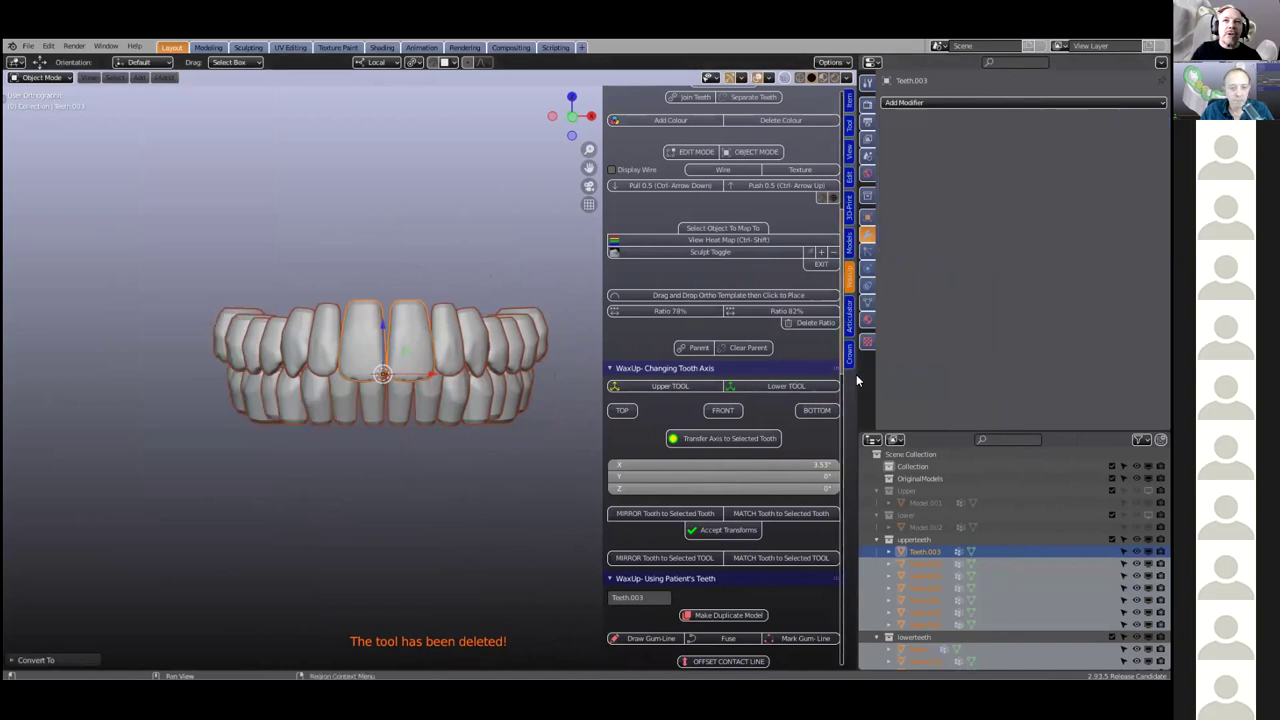
{"action": "left_click_drag", "start_coordinate": [856, 374], "coordinate": [997, 364]}
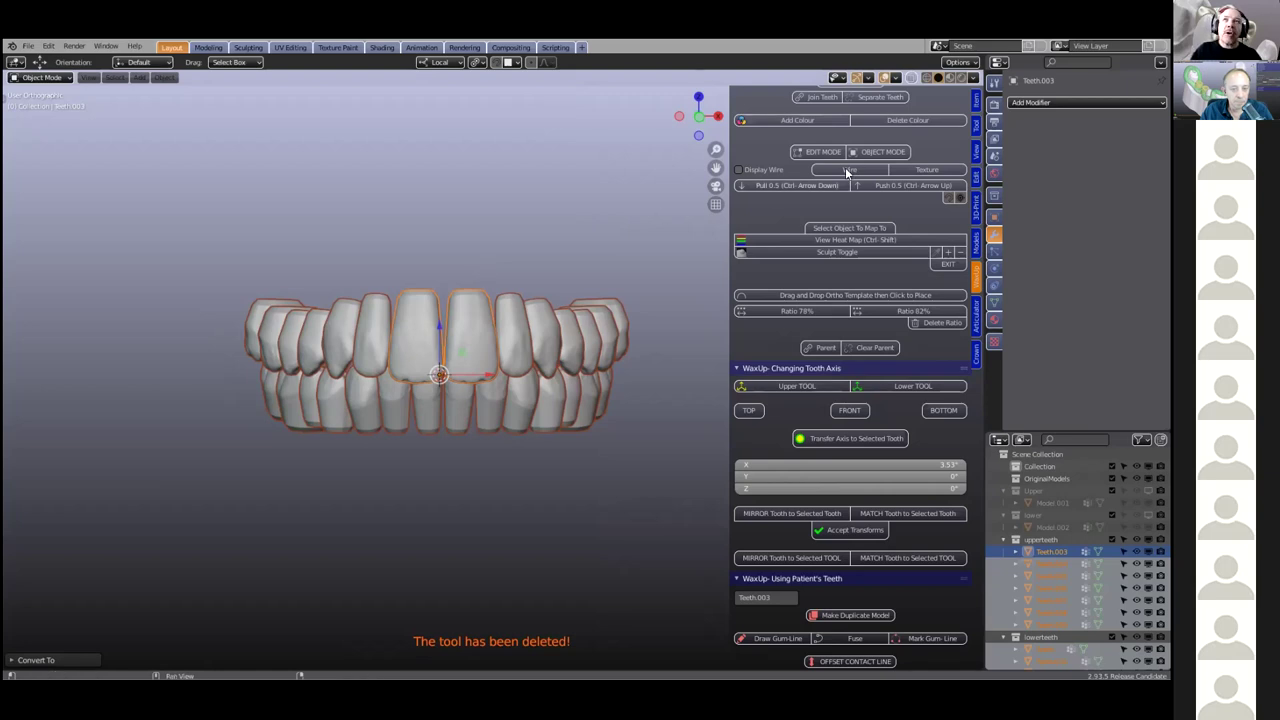
{"action": "scroll", "coordinate": [876, 180], "scroll_direction": "up", "scroll_amount": 4}
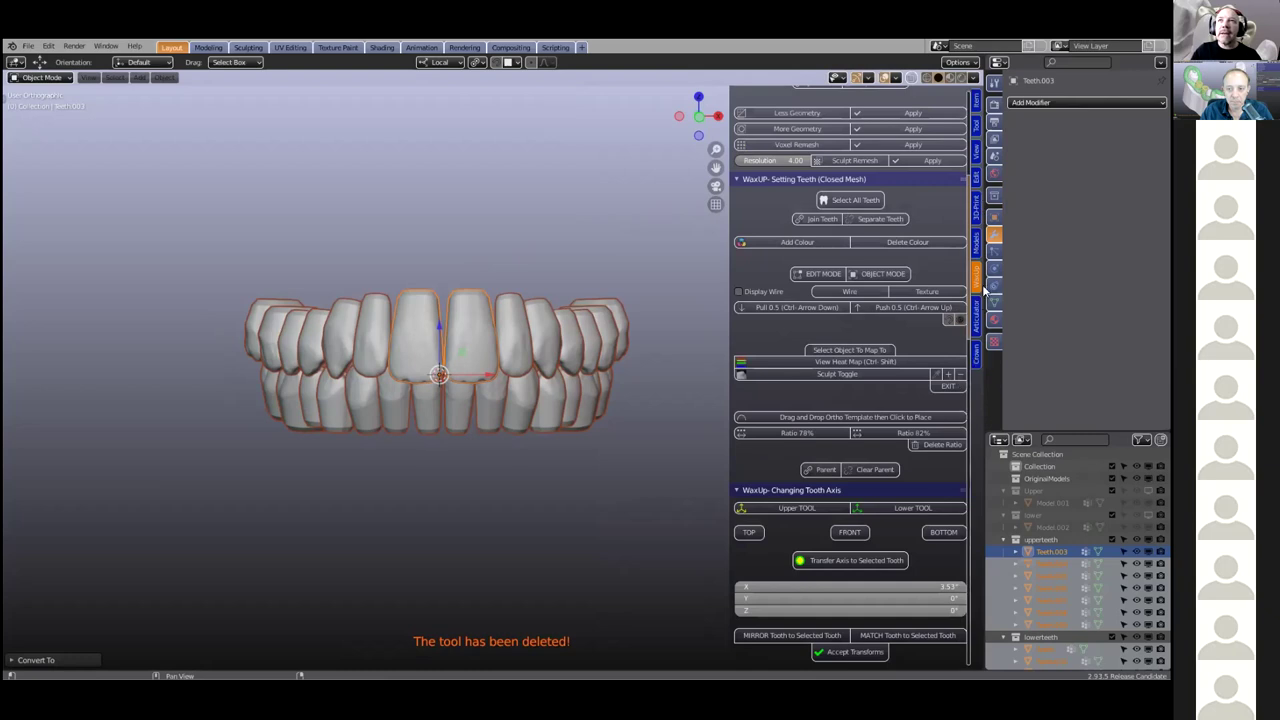
Join all the selected upper and lower teeth into one object
{"action": "scroll", "coordinate": [865, 170], "scroll_direction": "up", "scroll_amount": 8}
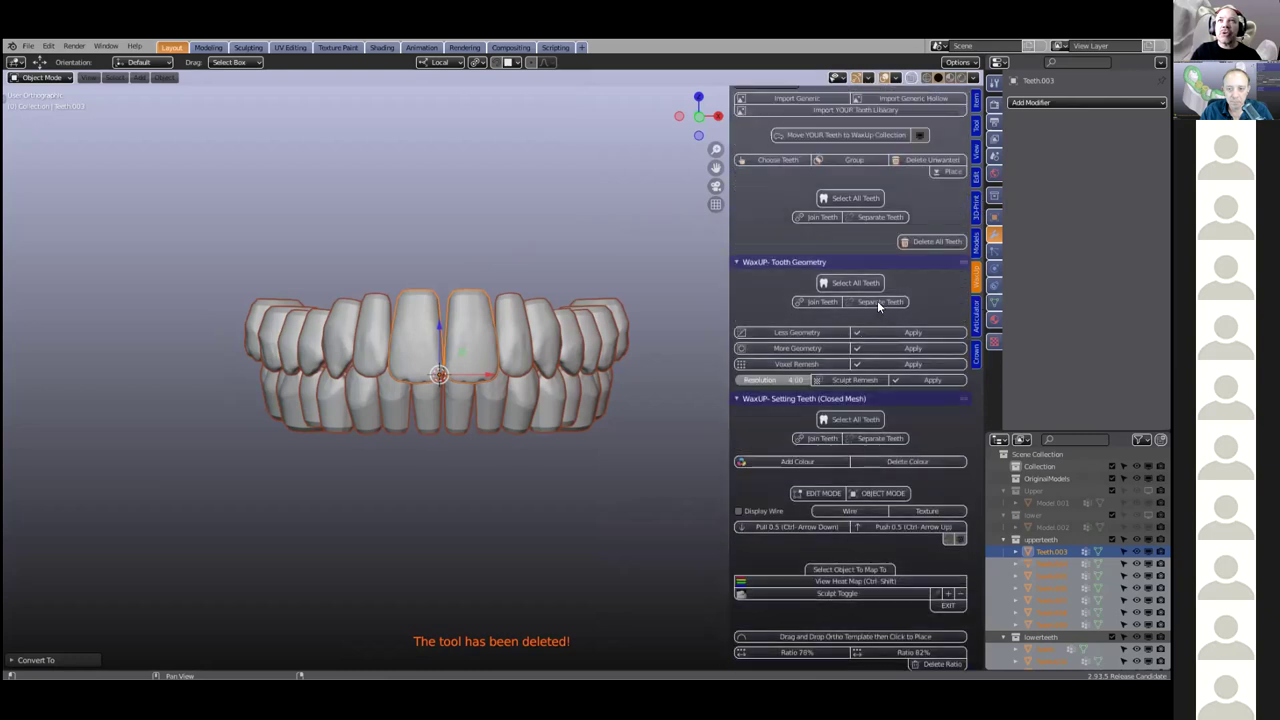
{"action": "scroll", "coordinate": [860, 296], "scroll_direction": "up", "scroll_amount": 3}
{"action": "left_click", "coordinate": [800, 291]}
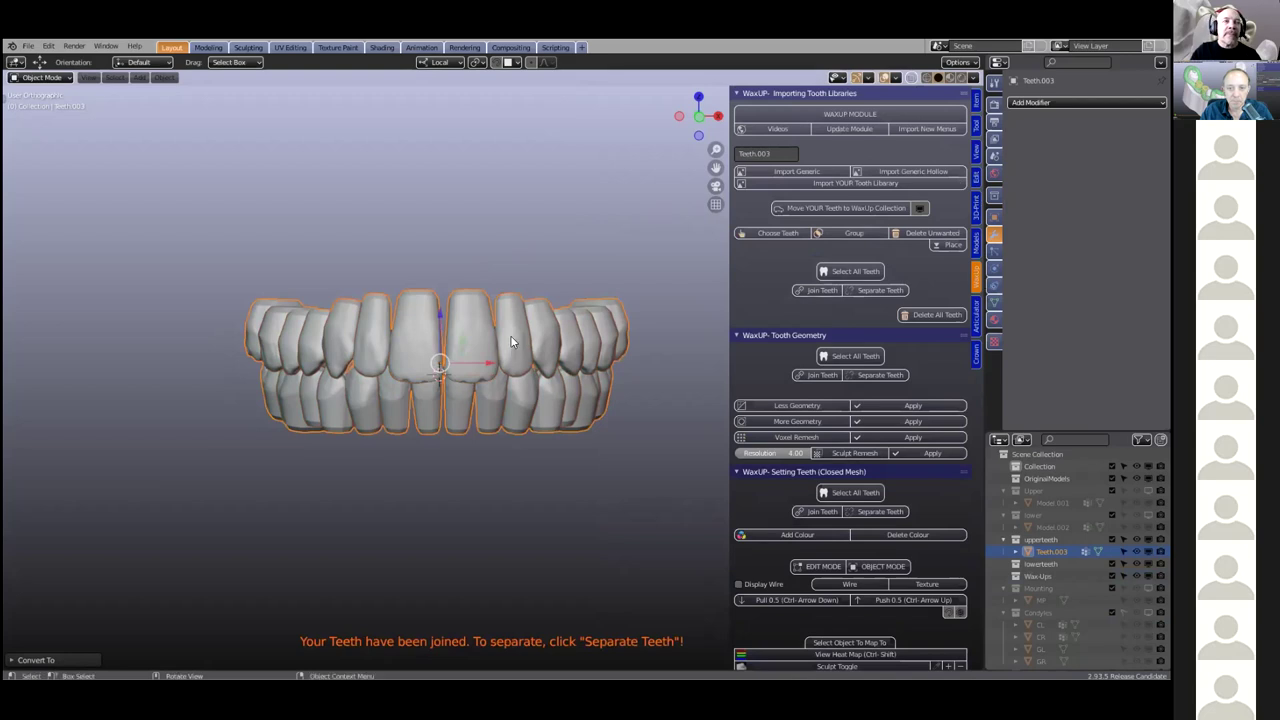
{"action": "left_click", "coordinate": [30, 50]}
{"action": "mouse_move", "coordinate": [58, 218]}
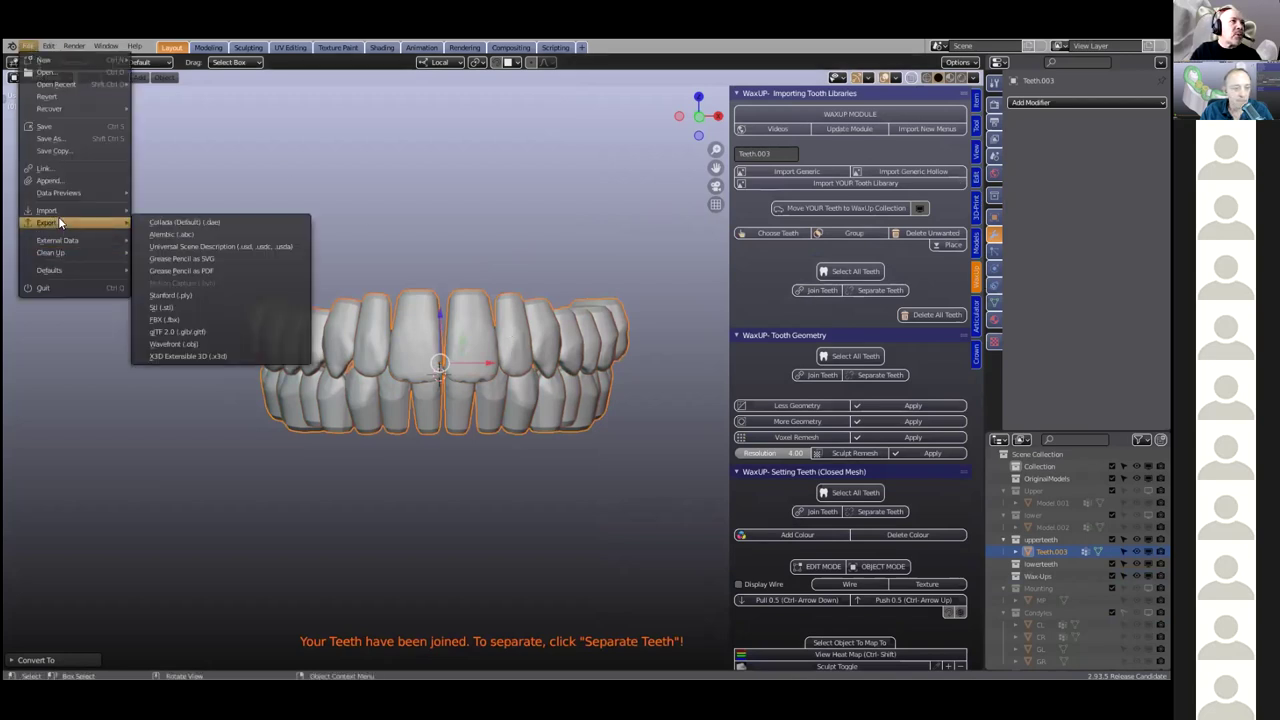
{"action": "left_click", "coordinate": [204, 306]}
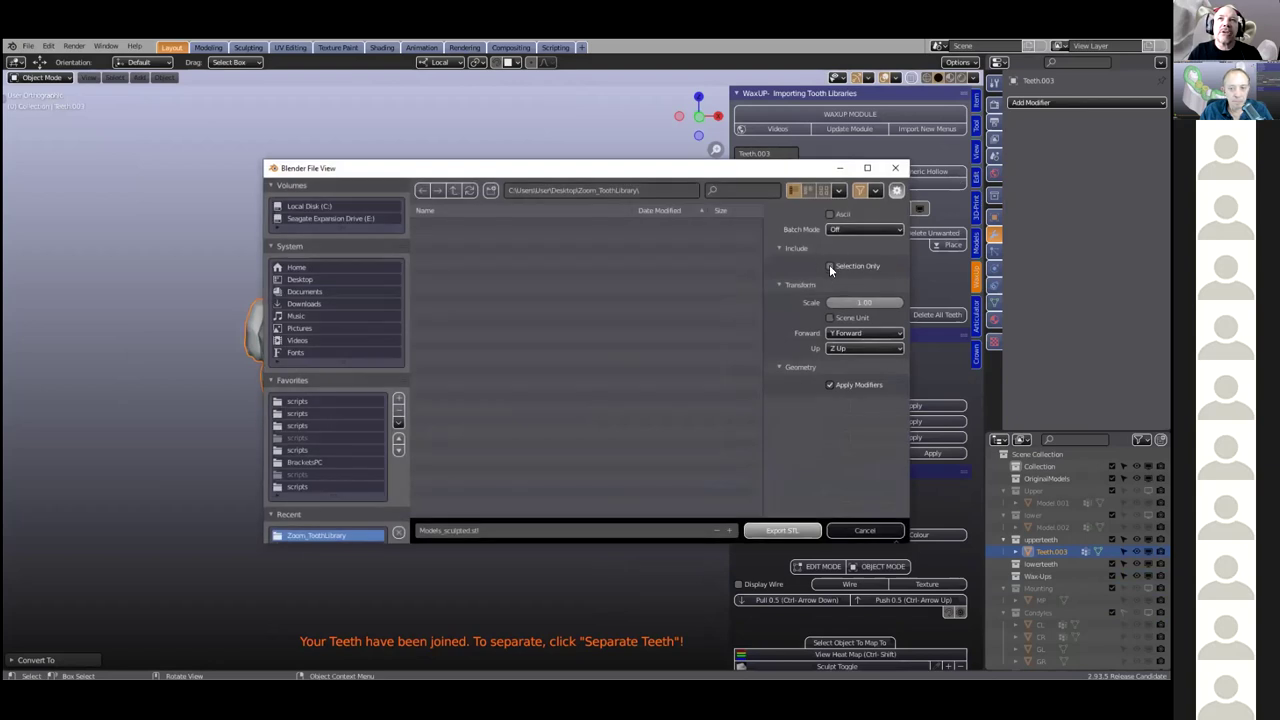
{"action": "left_click", "coordinate": [830, 266]}
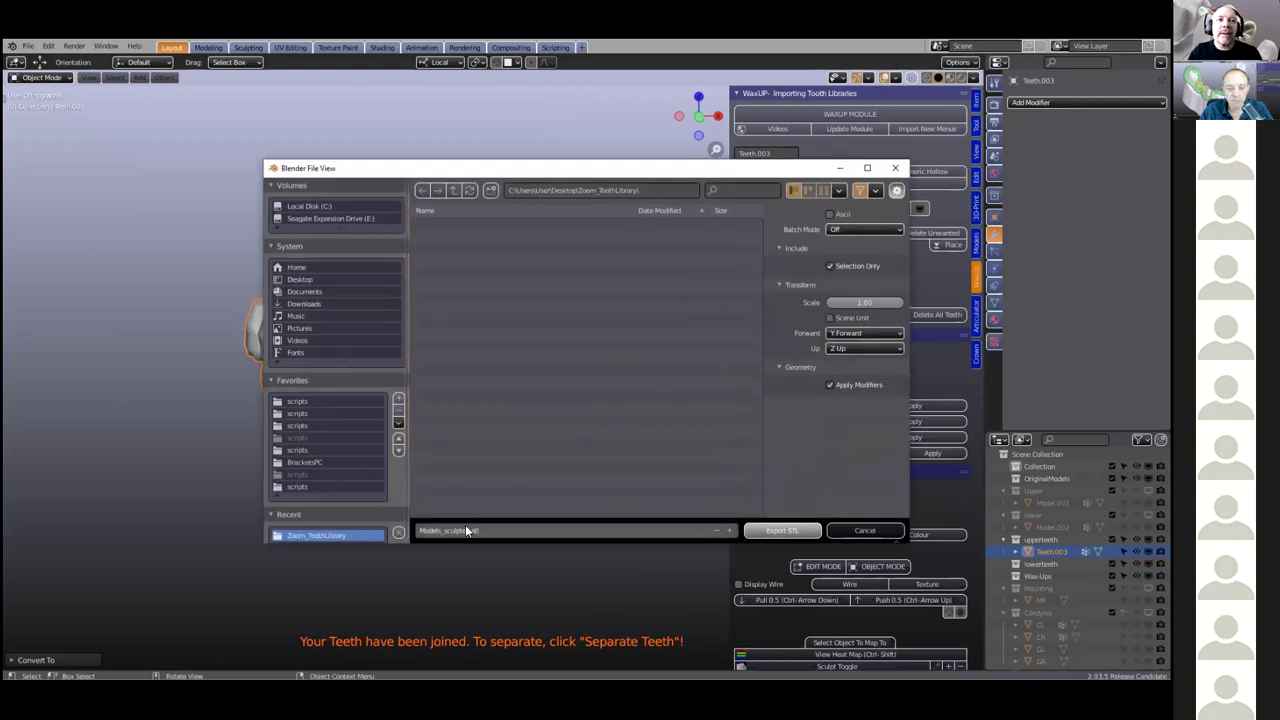
{"action": "left_click", "coordinate": [858, 530]}
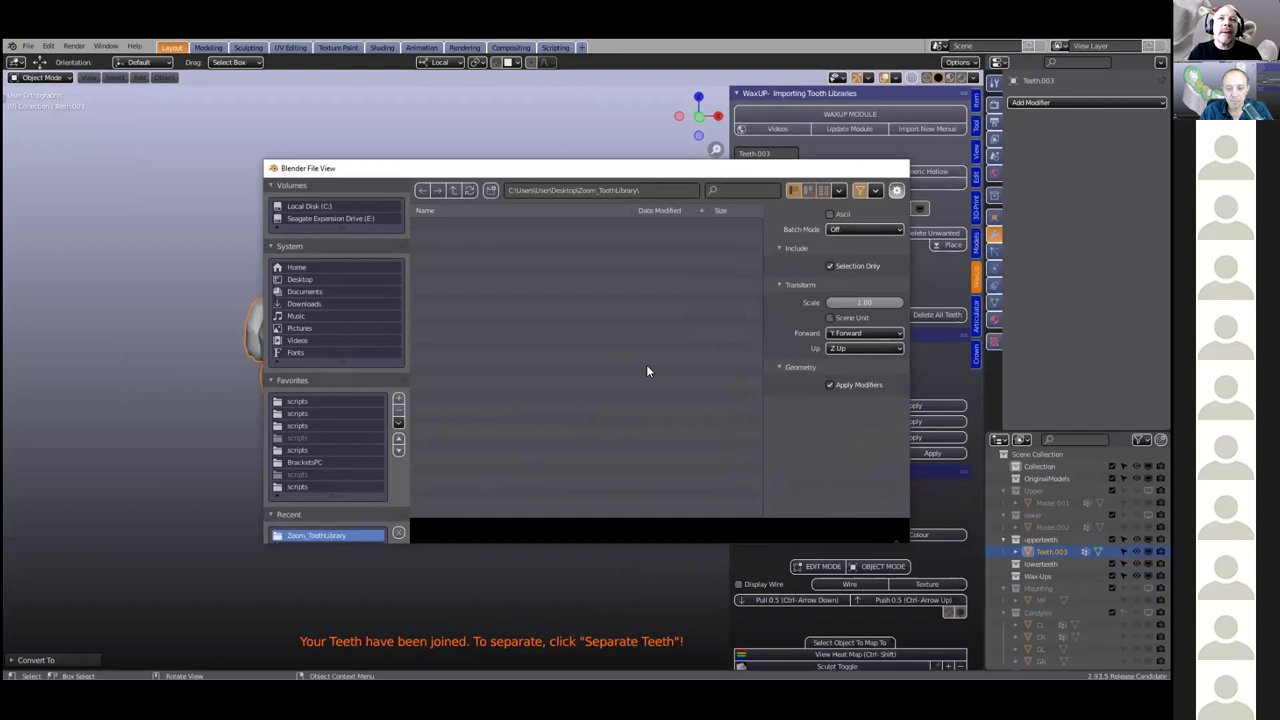
Set up a Wavefront OBJ export with Selection Only and Keep Vertex Order on, and Apply Modifiers, Write Normals, Include UVs and Write Materials off
{"action": "left_click", "coordinate": [29, 47]}
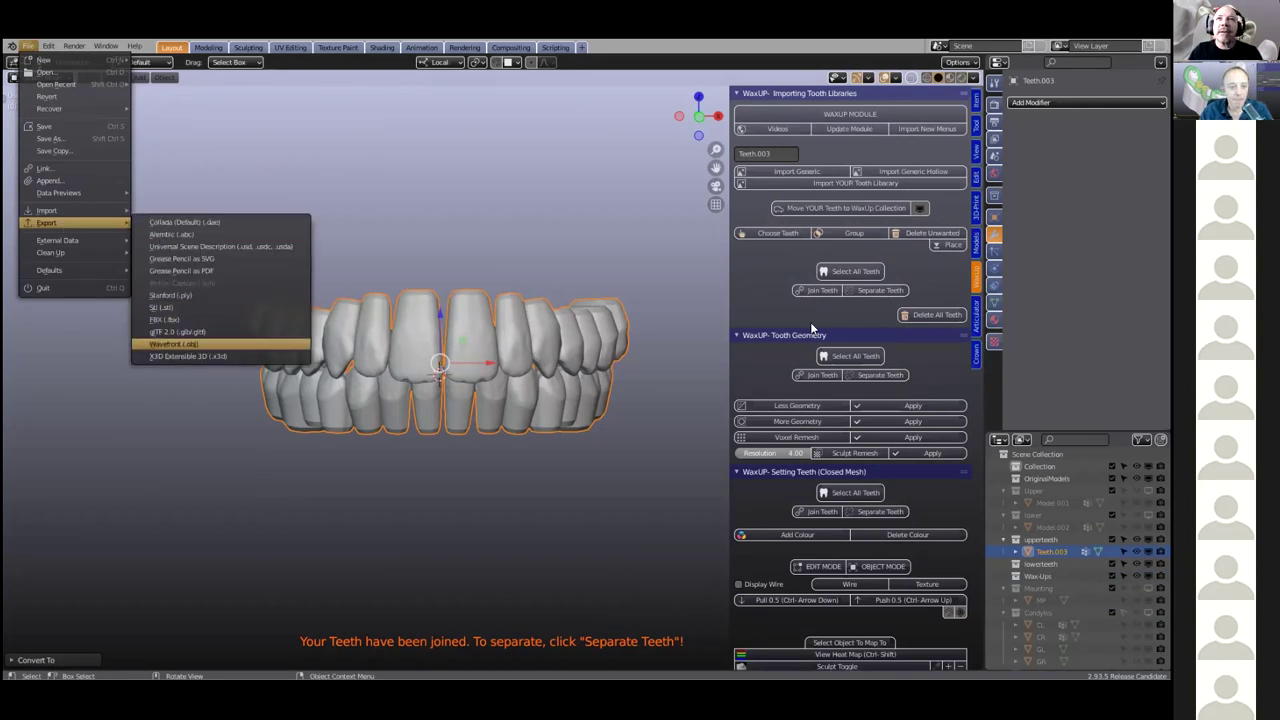
{"action": "key", "text": "Return"}
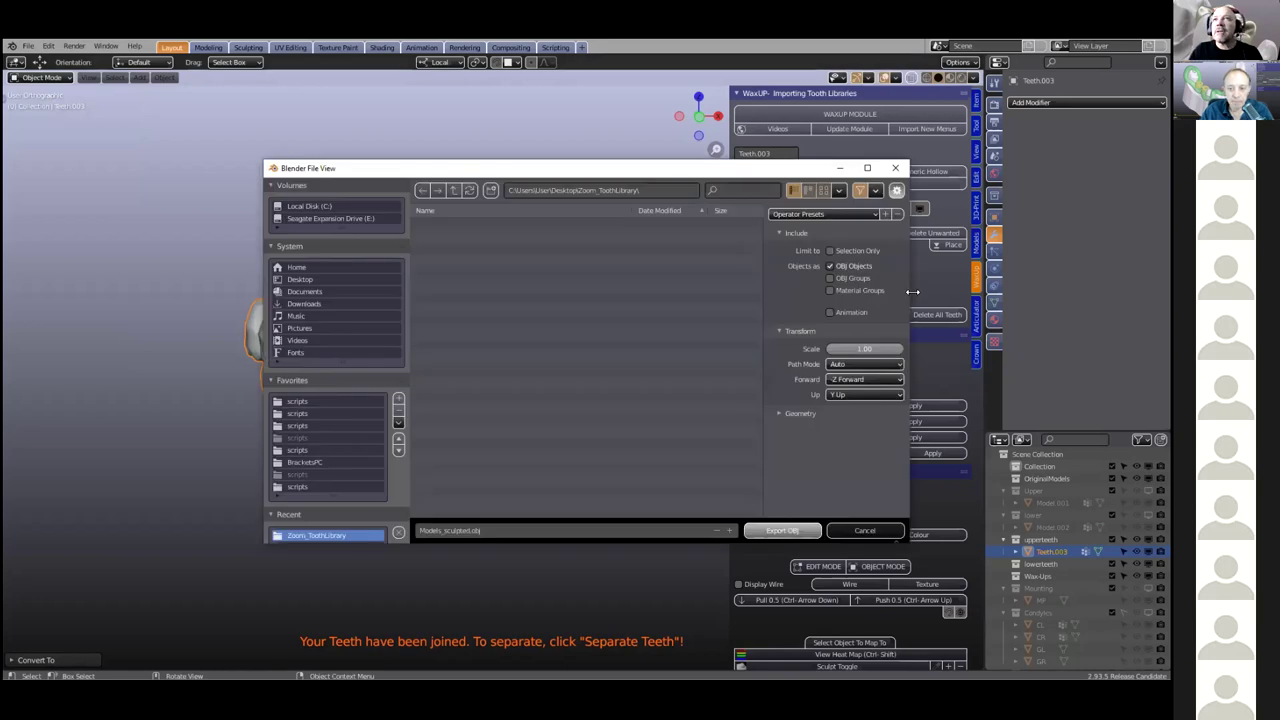
{"action": "left_click_drag", "start_coordinate": [912, 292], "coordinate": [1100, 292]}
{"action": "left_click", "coordinate": [1022, 251]}
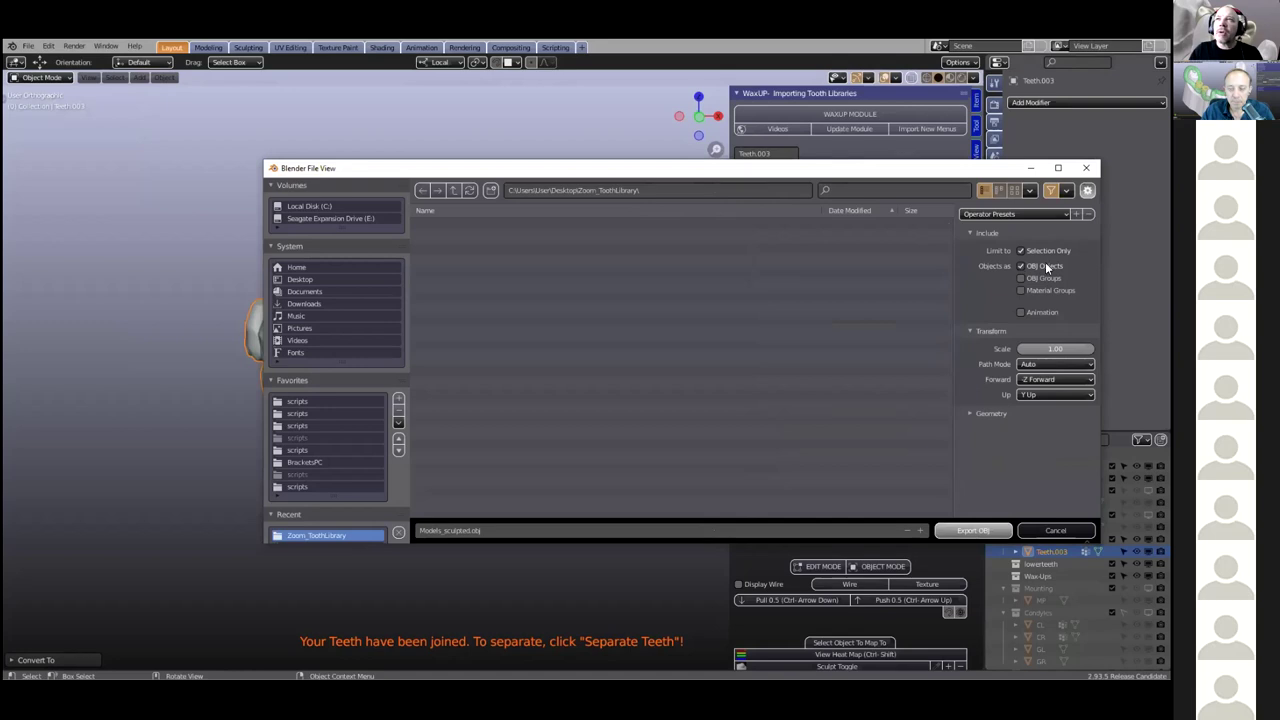
{"action": "left_click", "coordinate": [967, 412]}
{"action": "scroll", "coordinate": [967, 412], "scroll_direction": "down", "scroll_amount": 2}
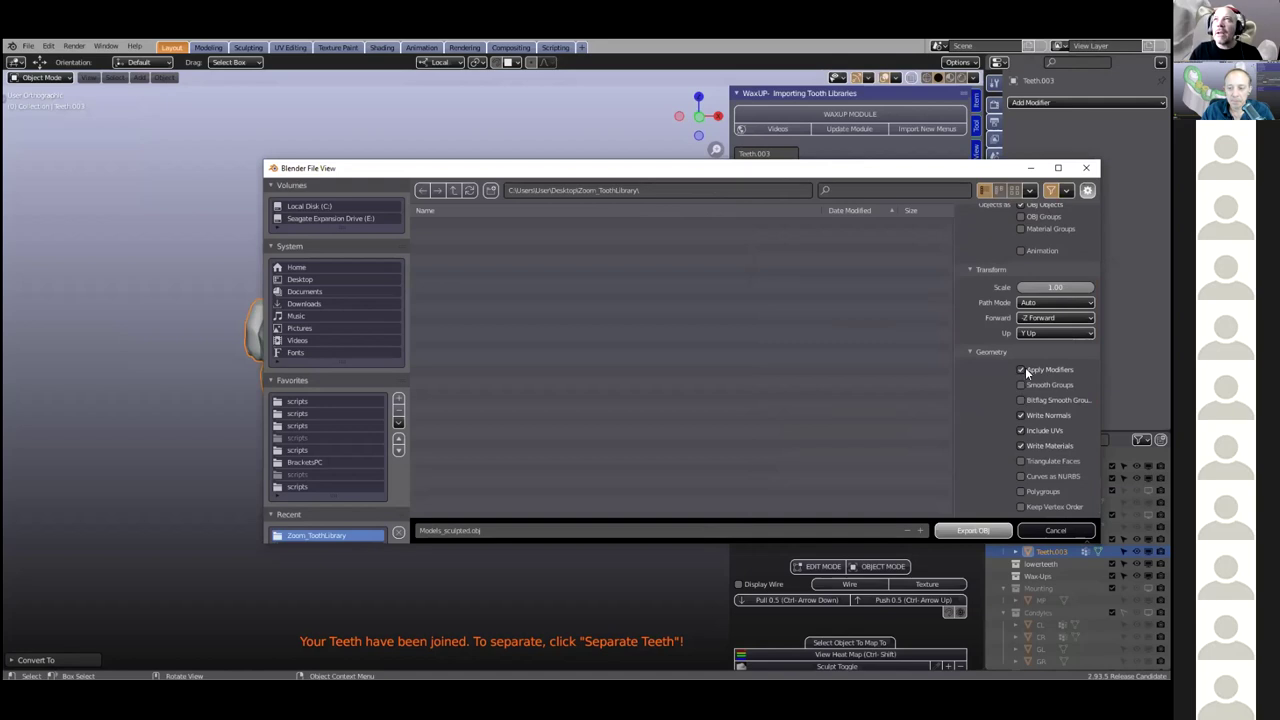
{"action": "left_click", "coordinate": [1020, 369]}
{"action": "left_click", "coordinate": [1021, 415]}
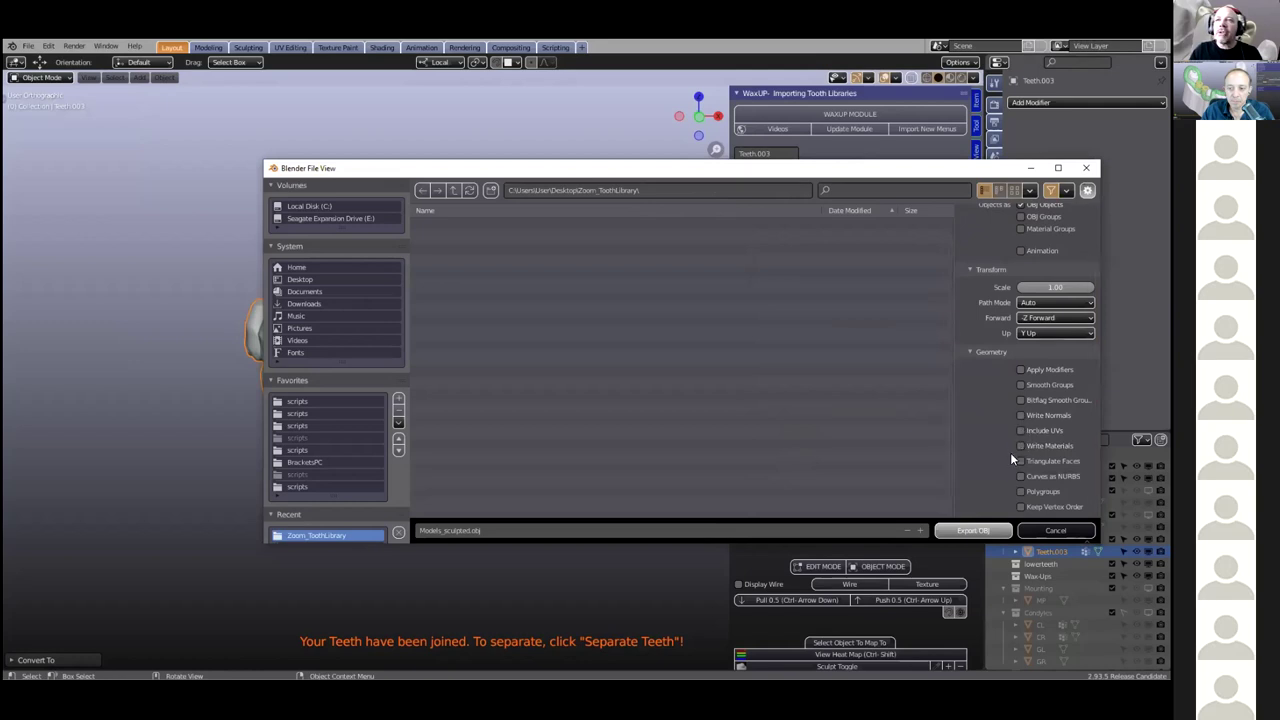
{"action": "left_click", "coordinate": [1030, 509]}
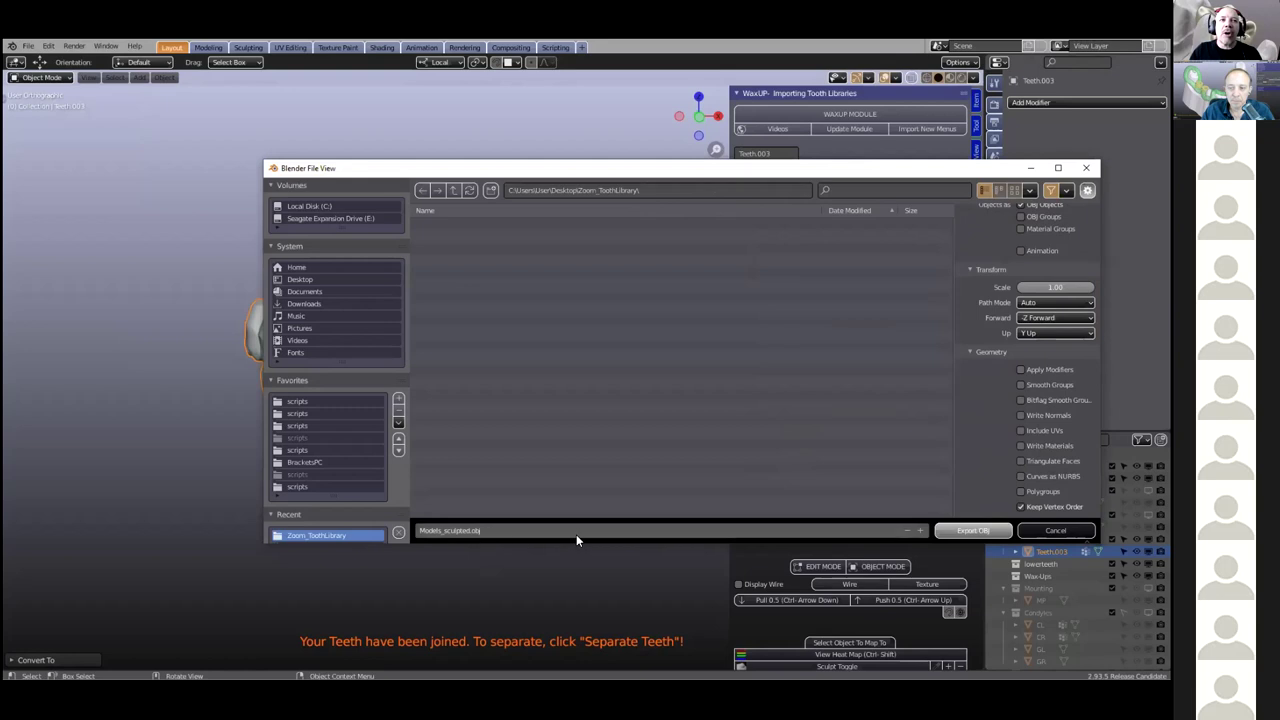
Name the file Youthful and export the joined teeth as OBJ into the Zoom_ToothLibrary folder
{"action": "left_click", "coordinate": [495, 530]}
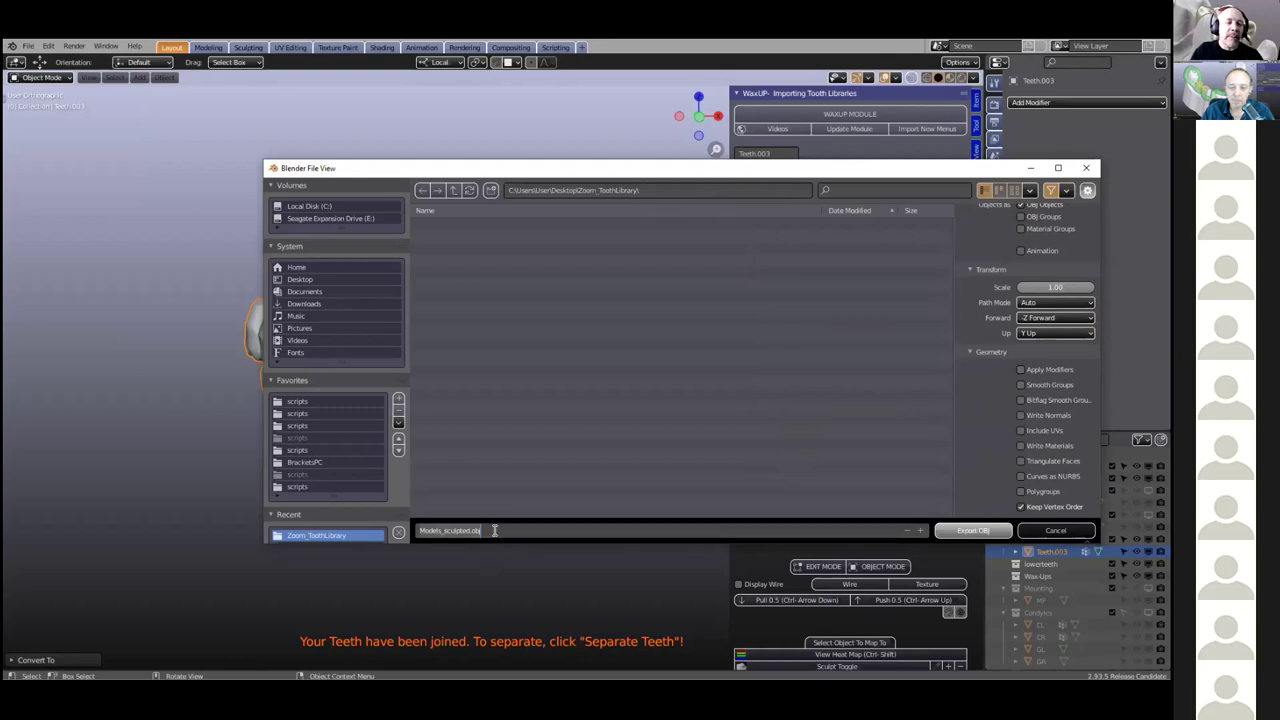
{"action": "key", "text": "ctrl+a"}
{"action": "key", "text": "BackSpace"}
{"action": "type", "text": "Youthful"}
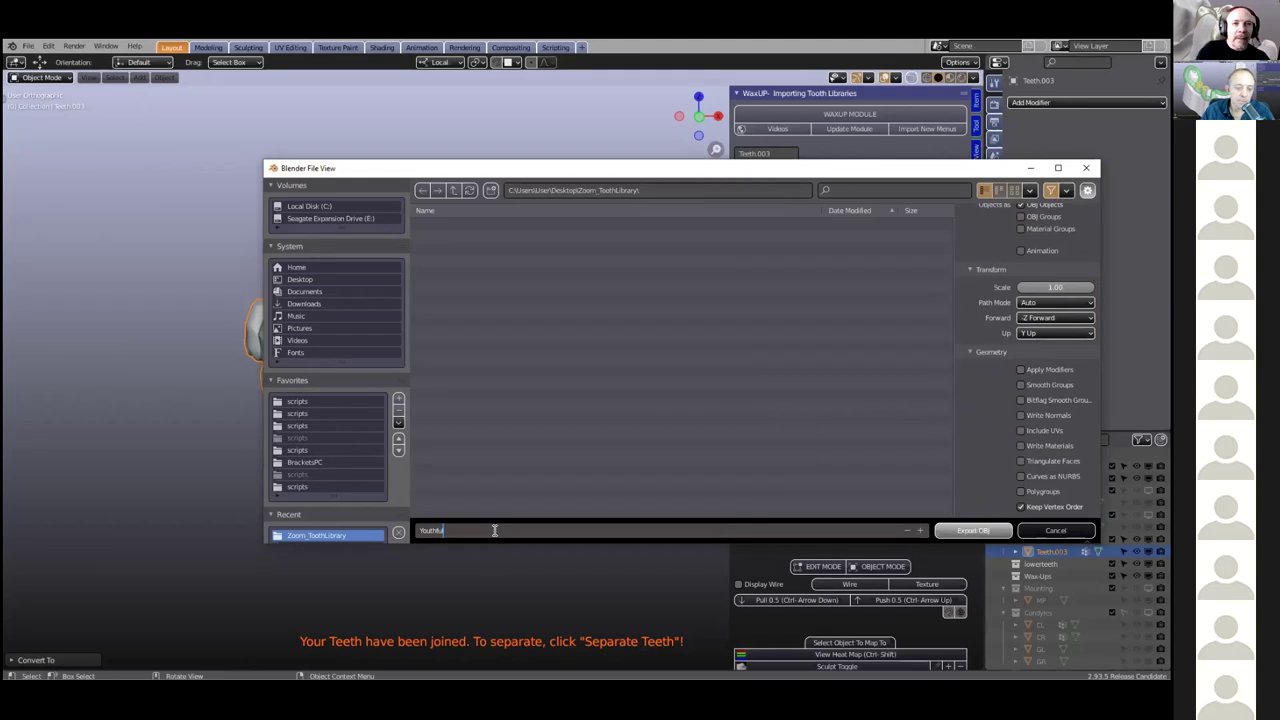
{"action": "left_click", "coordinate": [963, 529]}
{"action": "left_click", "coordinate": [963, 529]}
{"action": "left_click", "coordinate": [965, 530]}
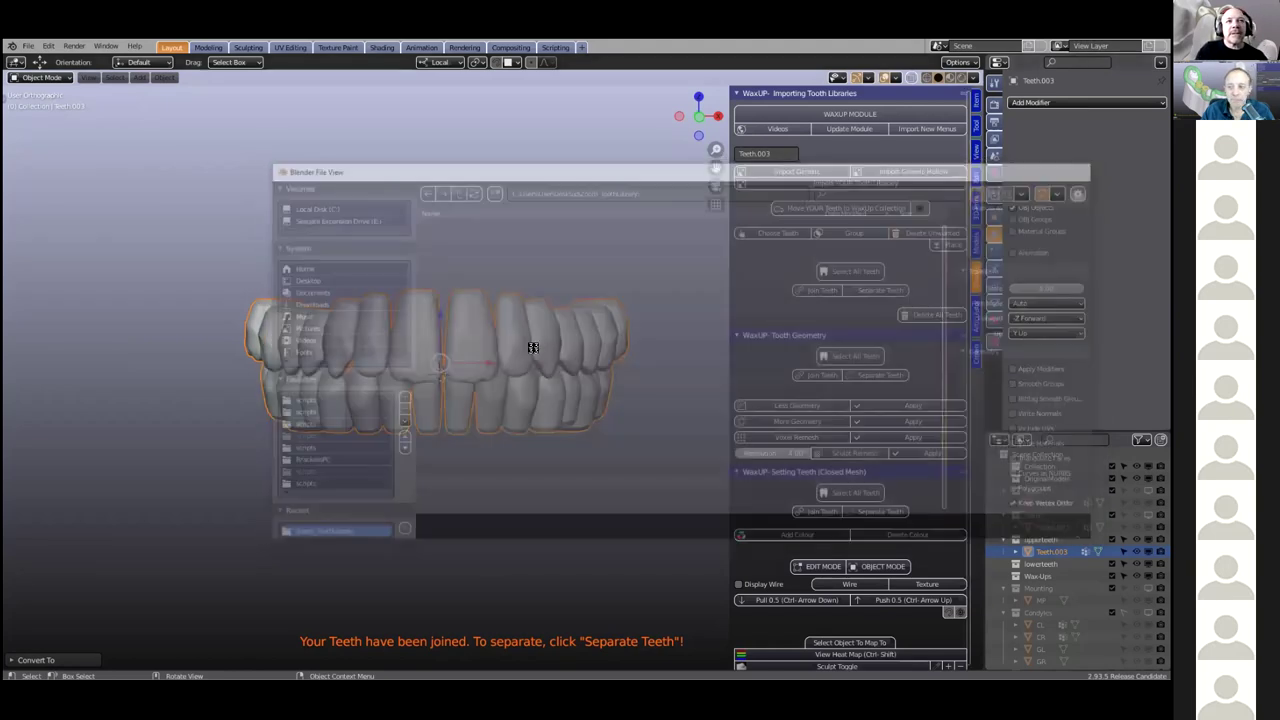
Inspect the joined arches from several angles and separate them back into individual teeth by loose parts
{"action": "scroll", "coordinate": [513, 378], "scroll_direction": "up", "scroll_amount": 1}
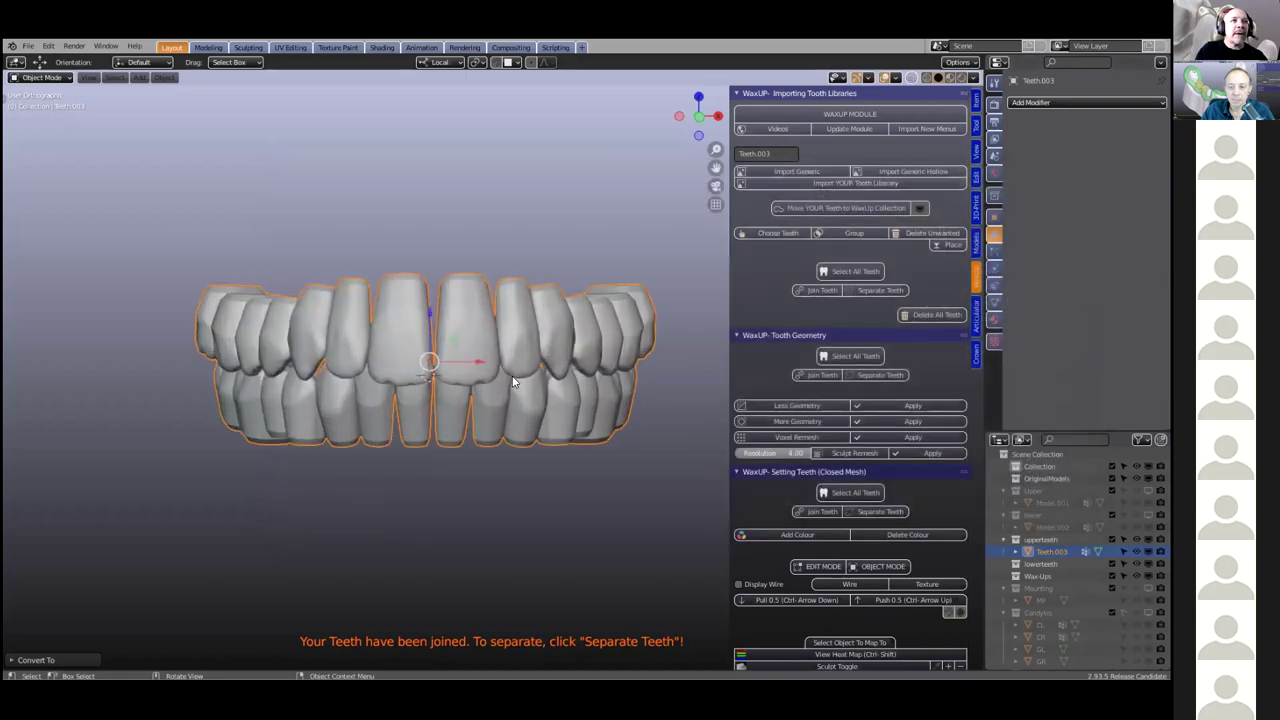
{"action": "middle_click_drag", "start_coordinate": [501, 311], "coordinate": [519, 400]}
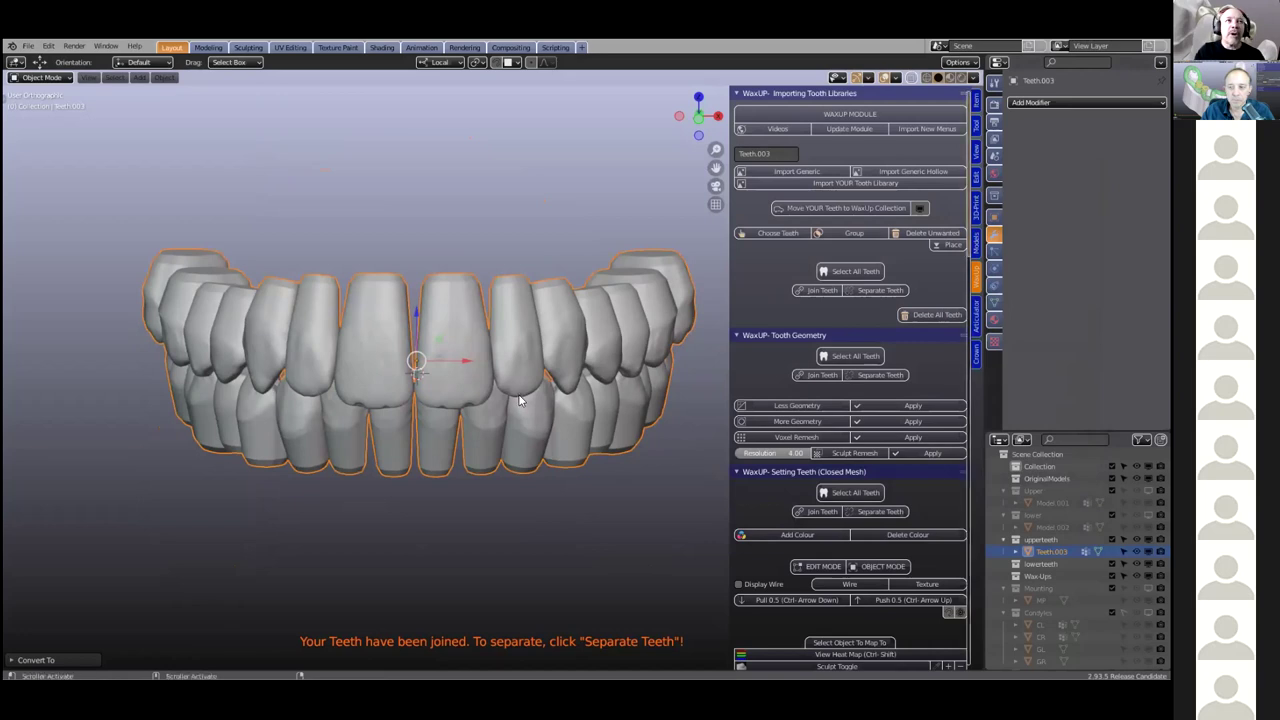
{"action": "middle_click_drag", "start_coordinate": [524, 317], "coordinate": [522, 384]}
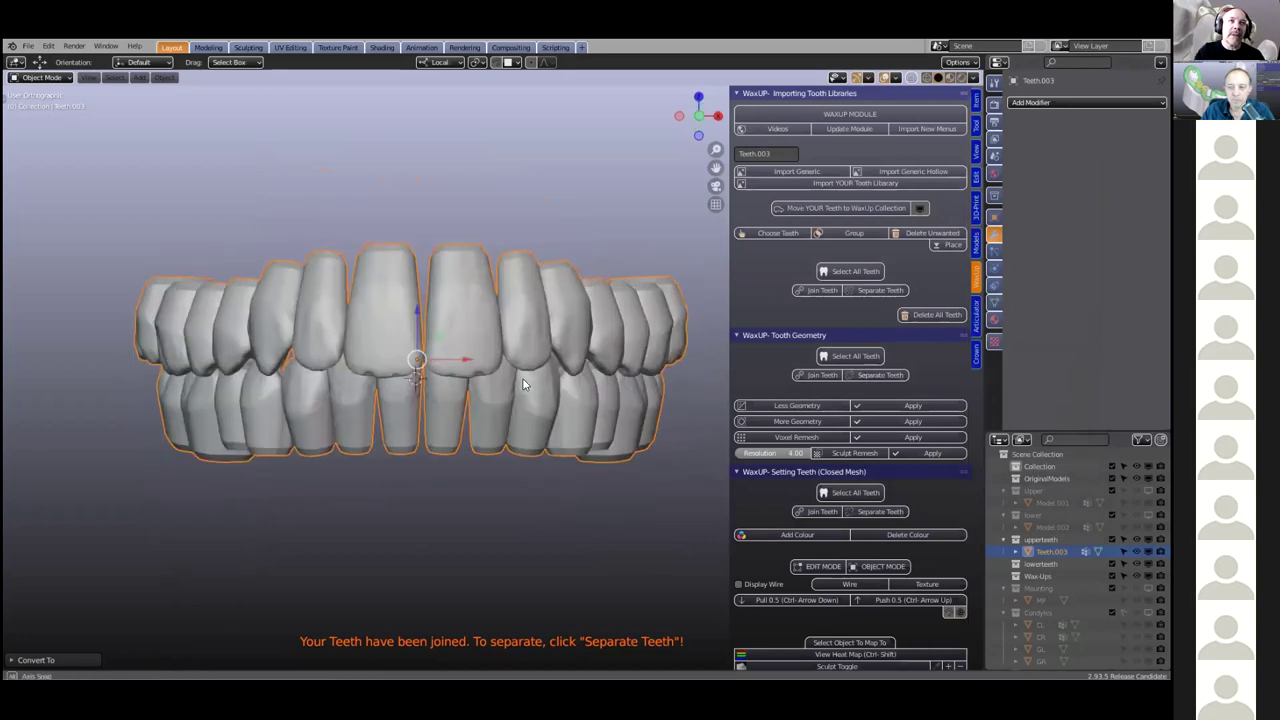
{"action": "scroll", "coordinate": [522, 384], "scroll_direction": "down", "scroll_amount": 2}
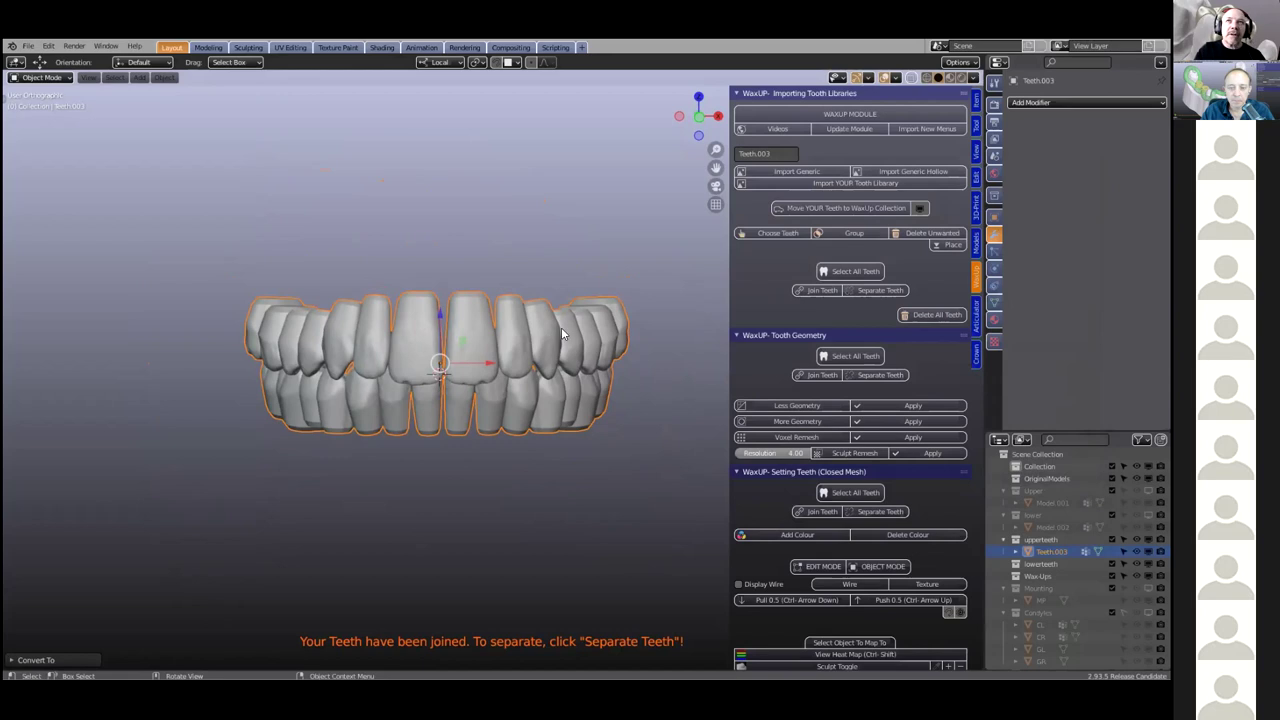
{"action": "key", "text": "Tab"}
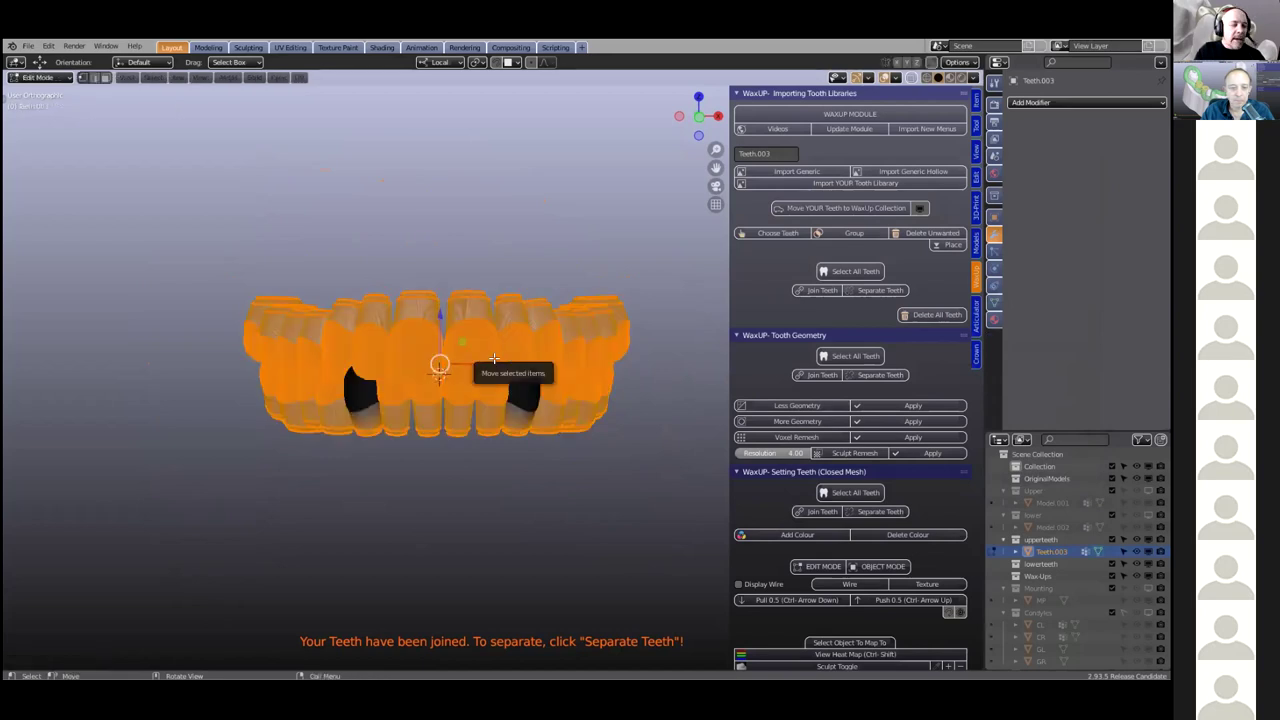
{"action": "key", "text": "p"}
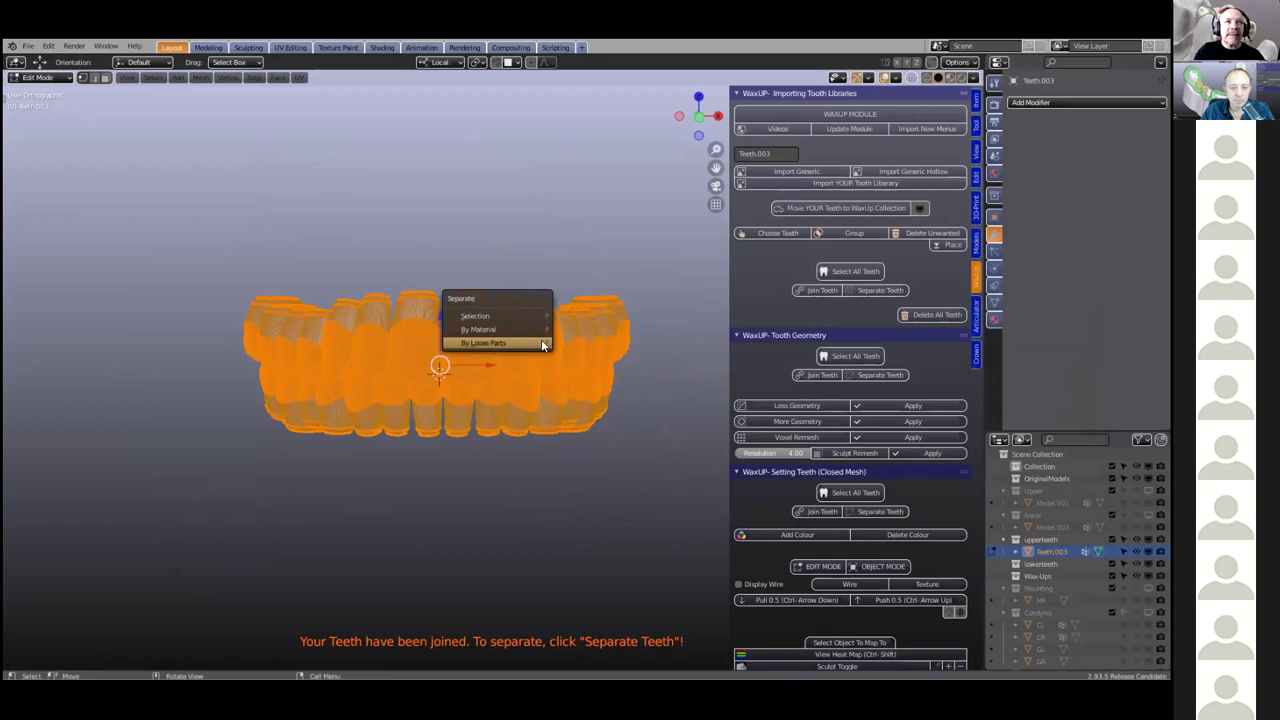
{"action": "left_click", "coordinate": [523, 344]}
{"action": "key", "text": "Tab"}
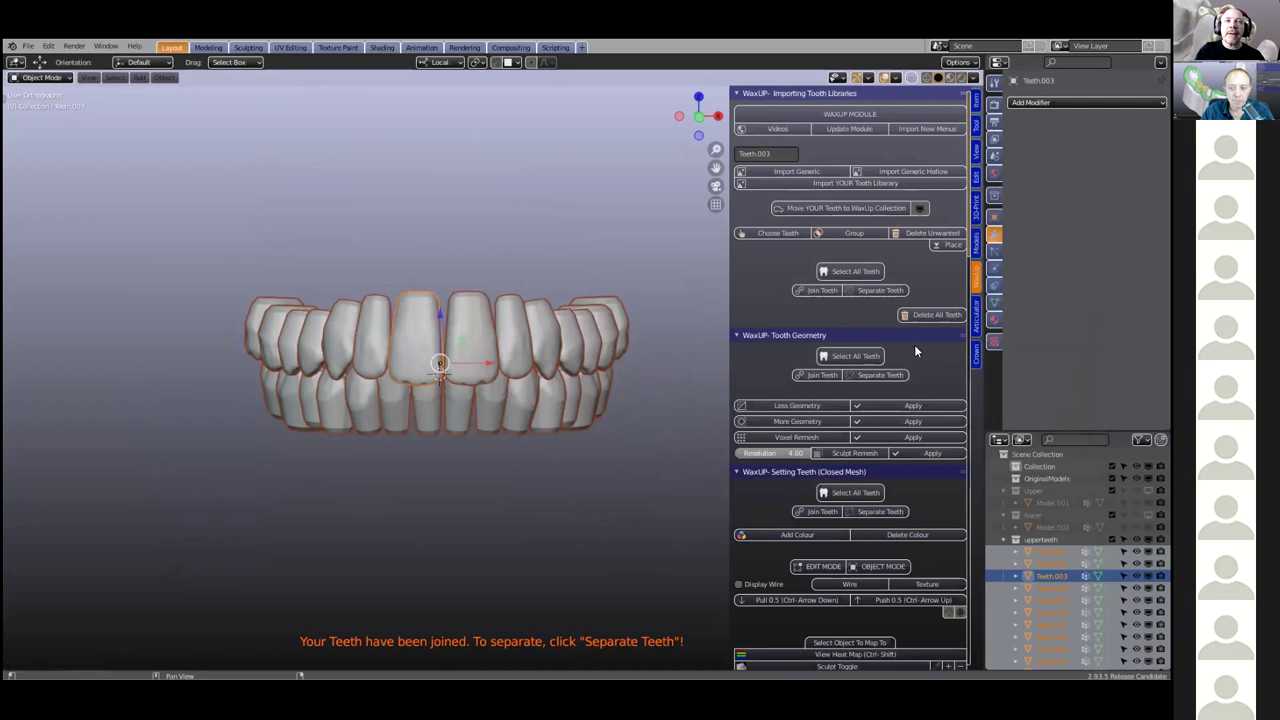
Delete all upper and lower teeth on the positive X side of the midline
{"action": "left_click", "coordinate": [490, 325]}
{"action": "scroll", "coordinate": [474, 278], "scroll_direction": "down", "scroll_amount": 2}
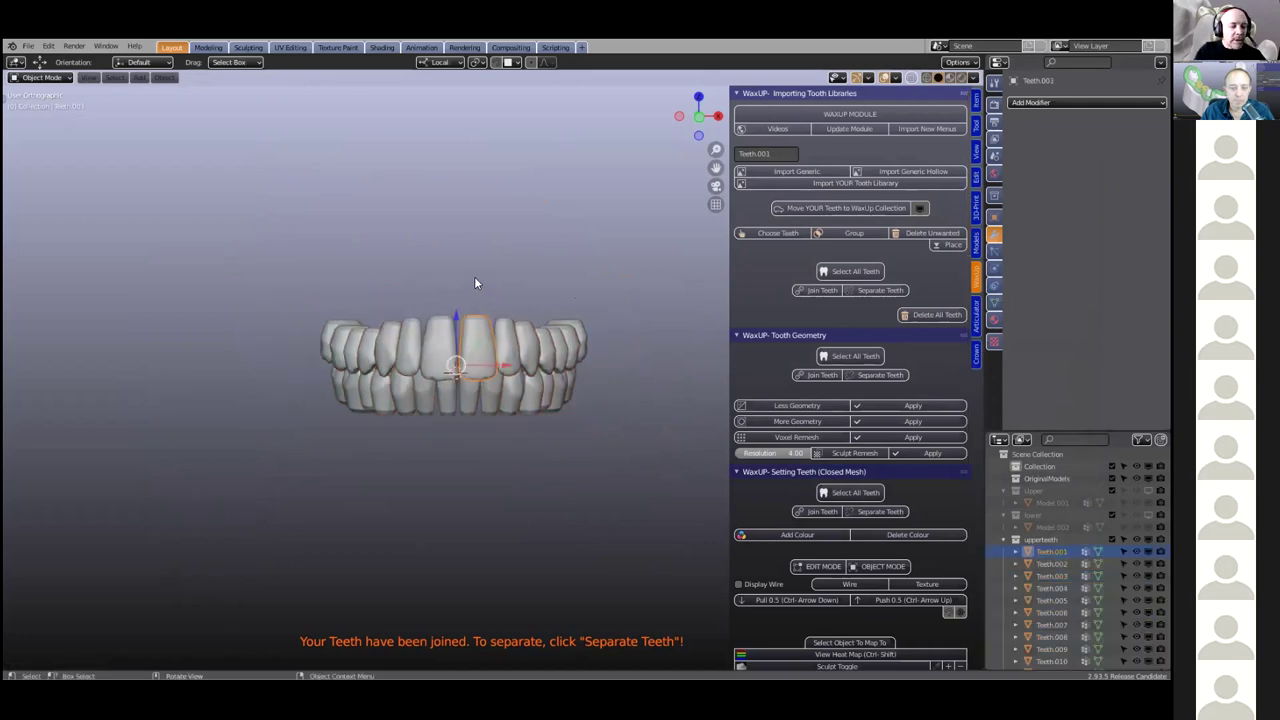
{"action": "key", "text": "b"}
{"action": "left_click_drag", "start_coordinate": [463, 287], "coordinate": [645, 450]}
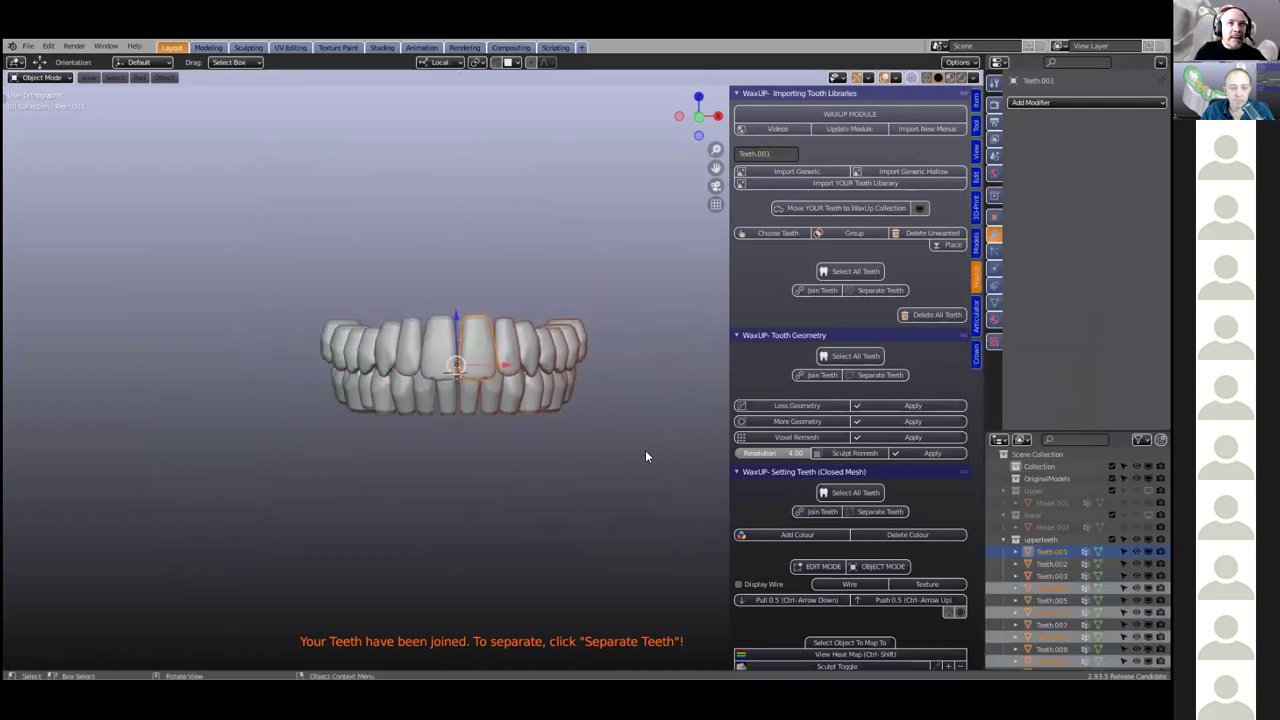
{"action": "scroll", "coordinate": [604, 416], "scroll_direction": "up", "scroll_amount": 2}
{"action": "key", "text": "x"}
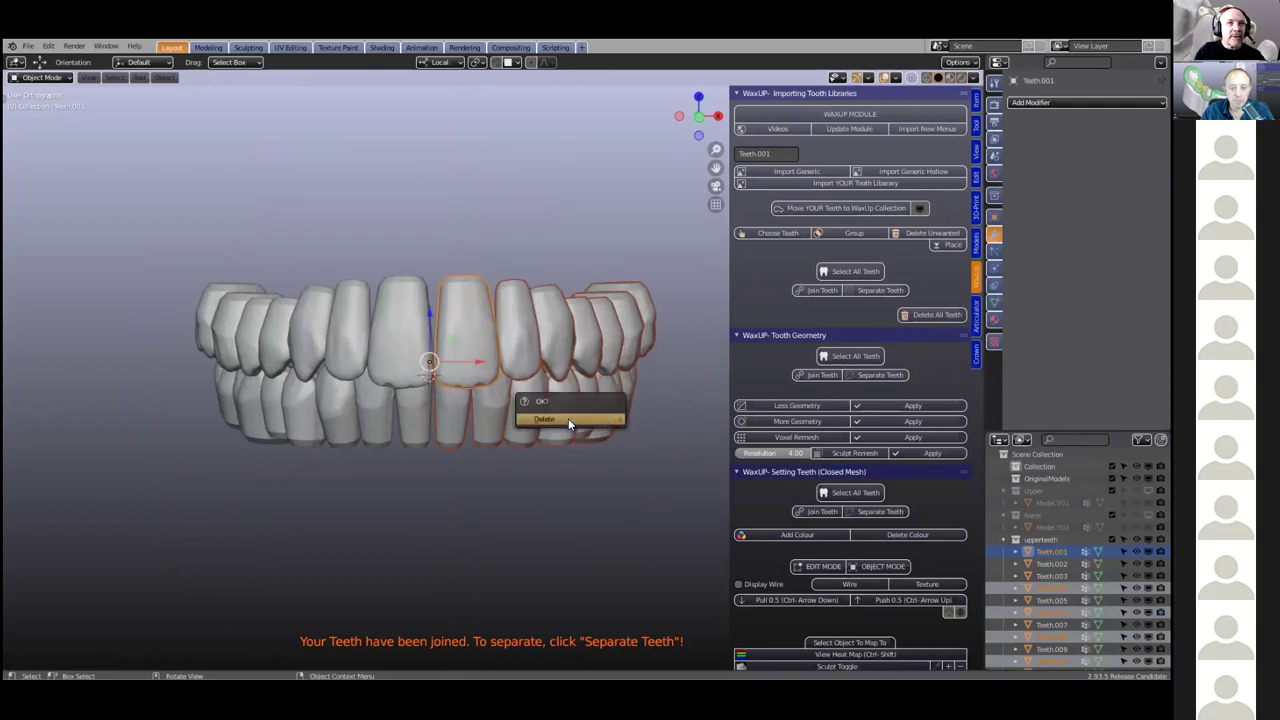
{"action": "left_click", "coordinate": [568, 418]}
Open the tooth mesh of the remaining upper central incisor
{"action": "left_click", "coordinate": [400, 353]}
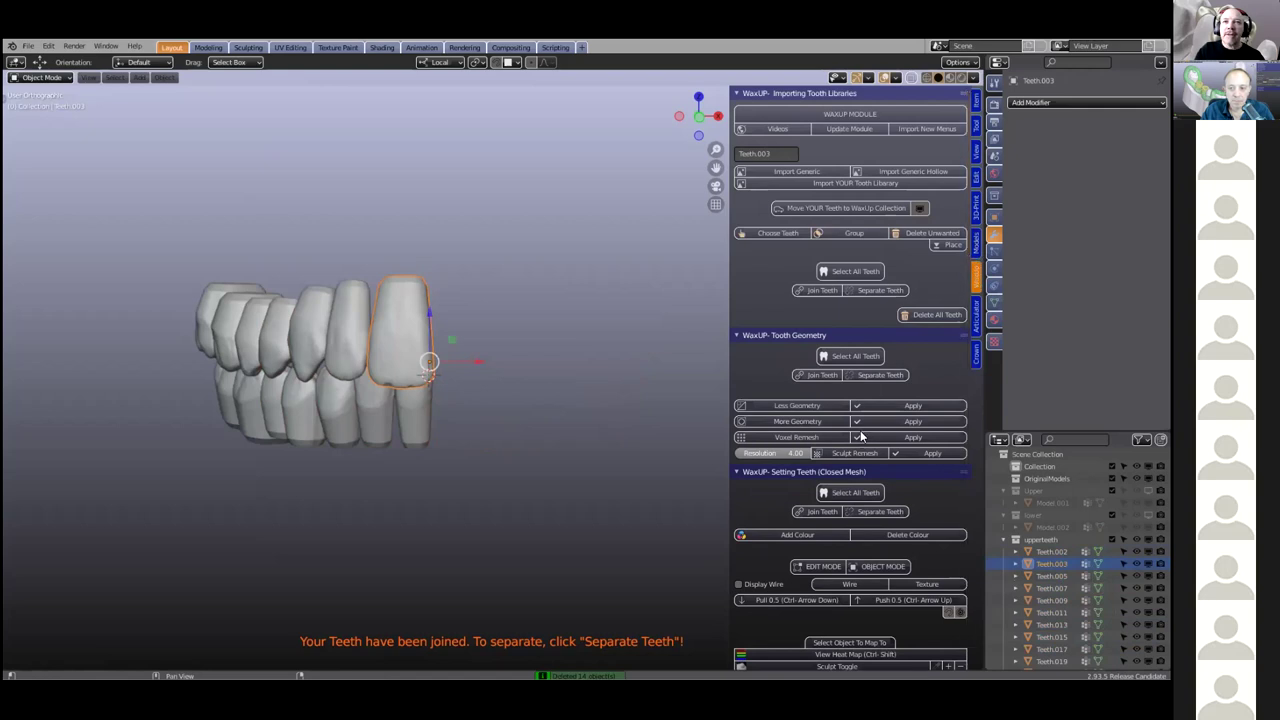
{"action": "scroll", "coordinate": [860, 435], "scroll_direction": "down", "scroll_amount": 15}
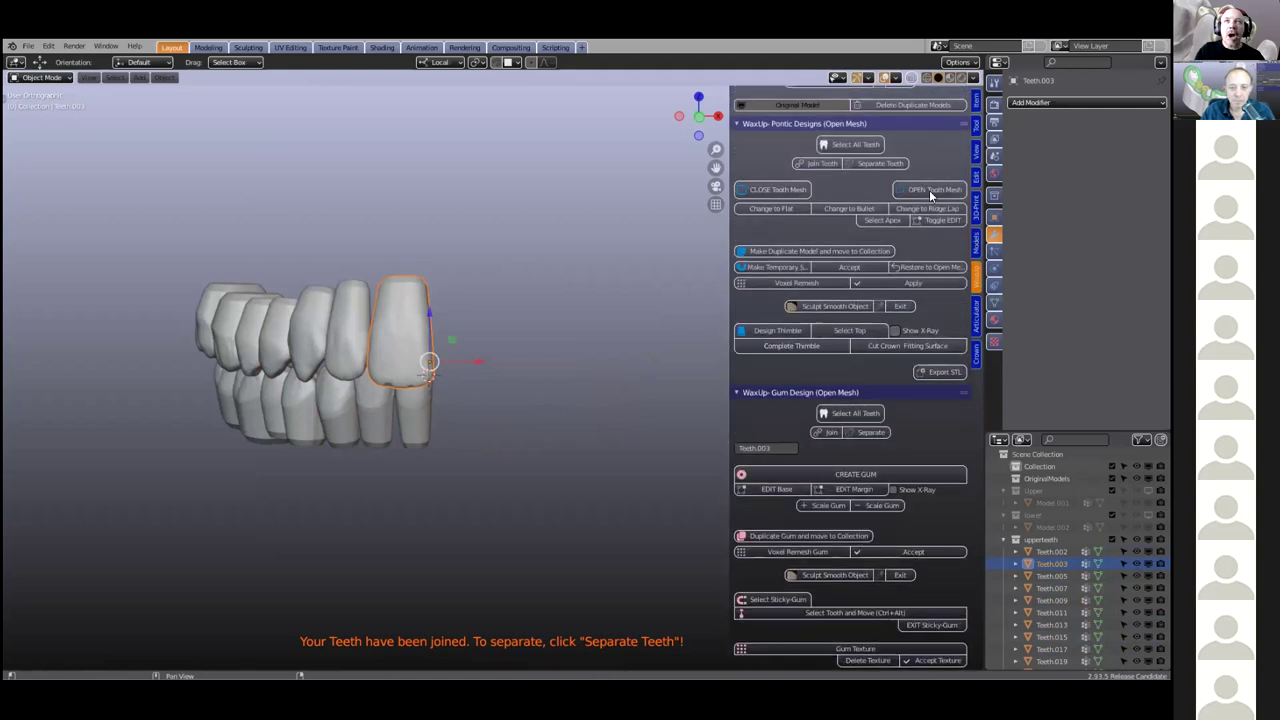
{"action": "left_click", "coordinate": [932, 187]}
Open the tooth meshes of the upper lateral incisor, canine, premolars and first molar together
{"action": "left_click", "coordinate": [309, 343]}
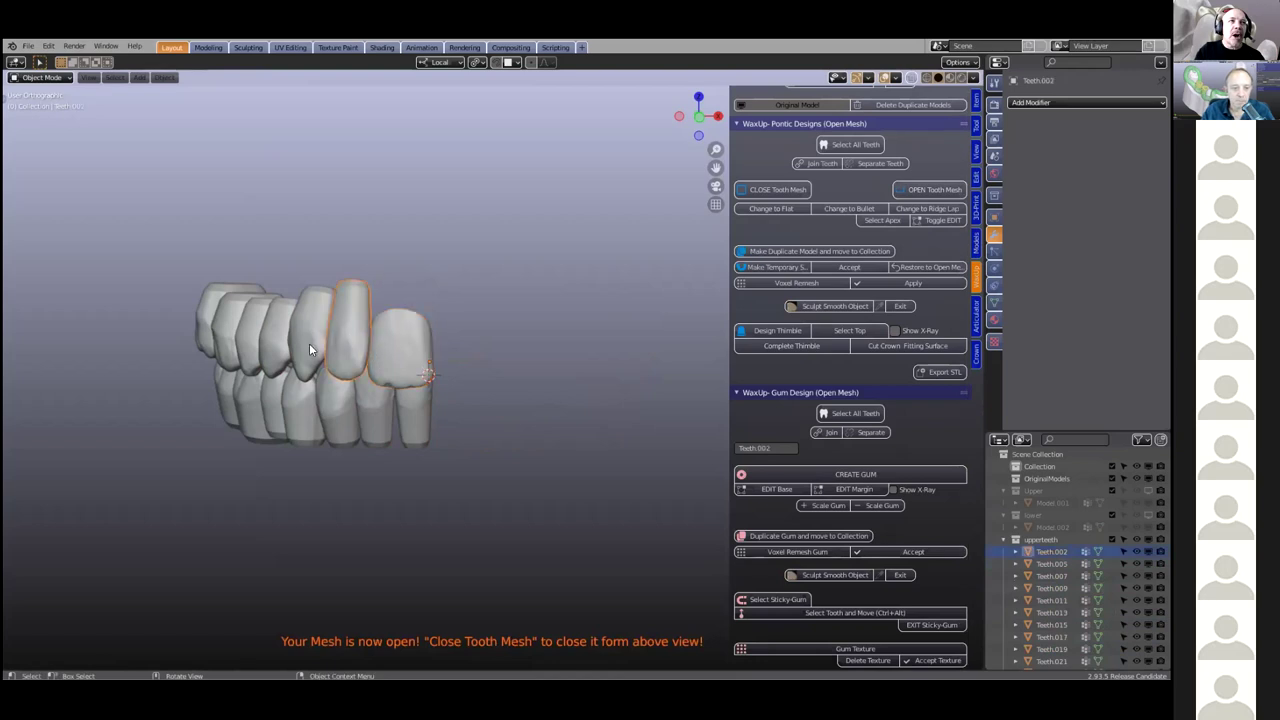
{"action": "left_click", "coordinate": [296, 339], "text": "shift"}
{"action": "left_click", "coordinate": [268, 338], "text": "shift"}
{"action": "left_click", "coordinate": [238, 330], "text": "shift"}
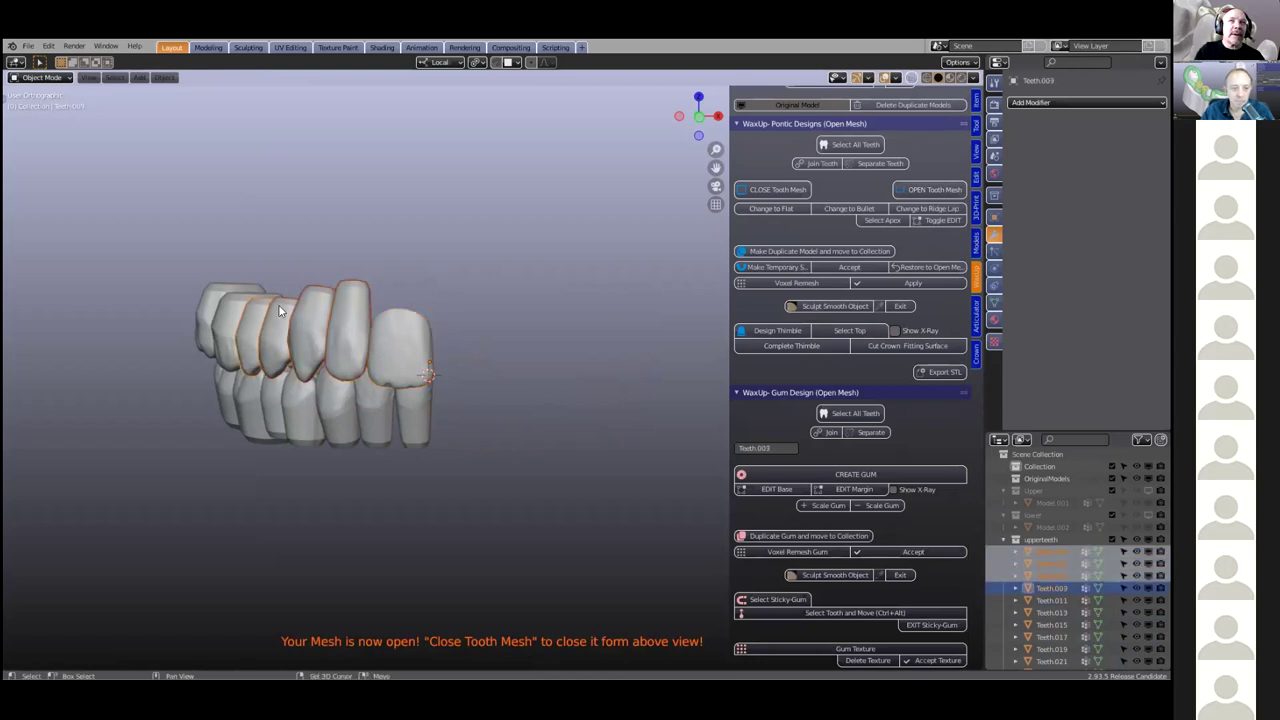
{"action": "left_click", "coordinate": [917, 187]}
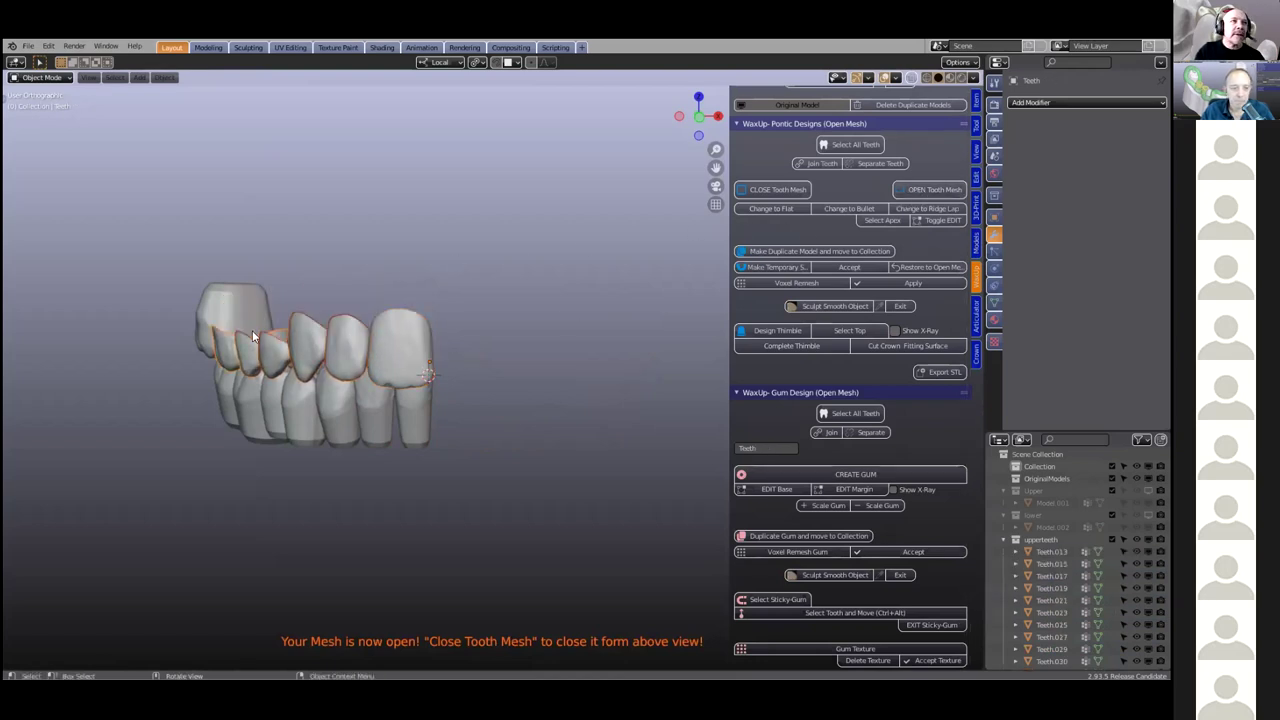
Select the last upper molar and all remaining lower teeth and open their tooth meshes
{"action": "left_click", "coordinate": [216, 300]}
{"action": "left_click", "coordinate": [216, 392], "text": "shift"}
{"action": "left_click", "coordinate": [260, 400], "text": "shift"}
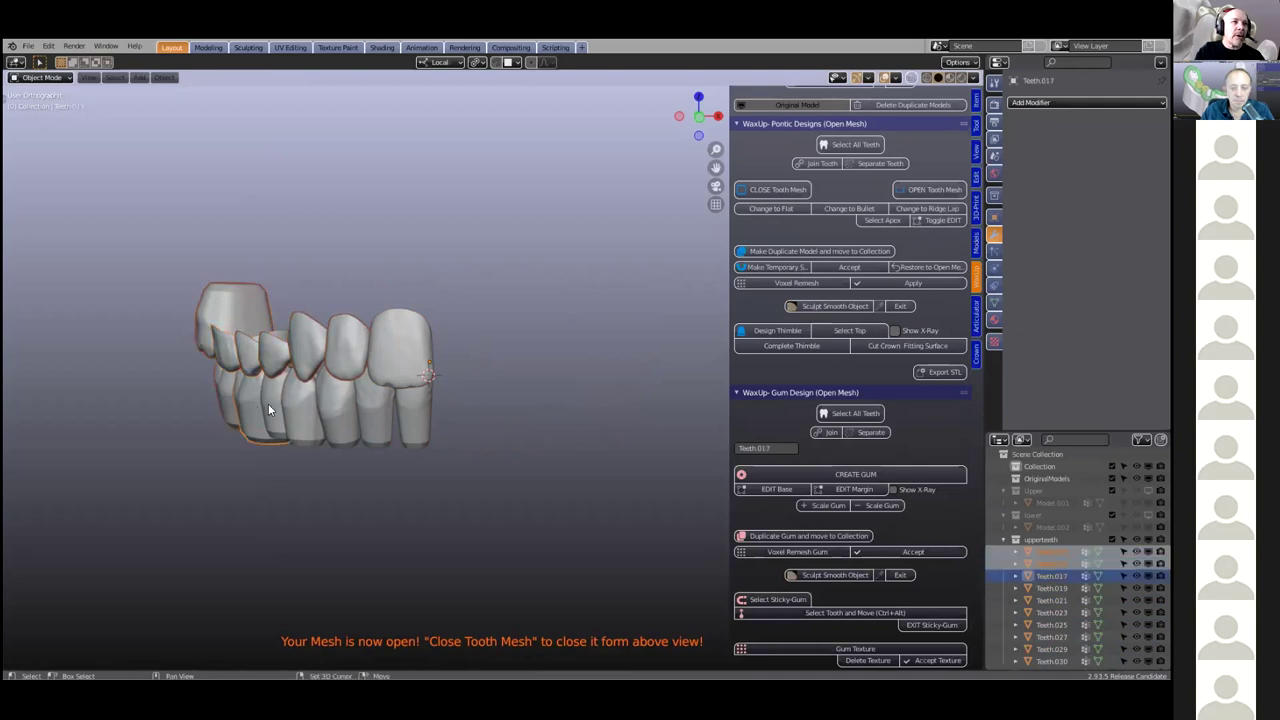
{"action": "left_click", "coordinate": [298, 405], "text": "shift"}
{"action": "left_click", "coordinate": [325, 407], "text": "shift"}
{"action": "left_click", "coordinate": [352, 407], "text": "shift"}
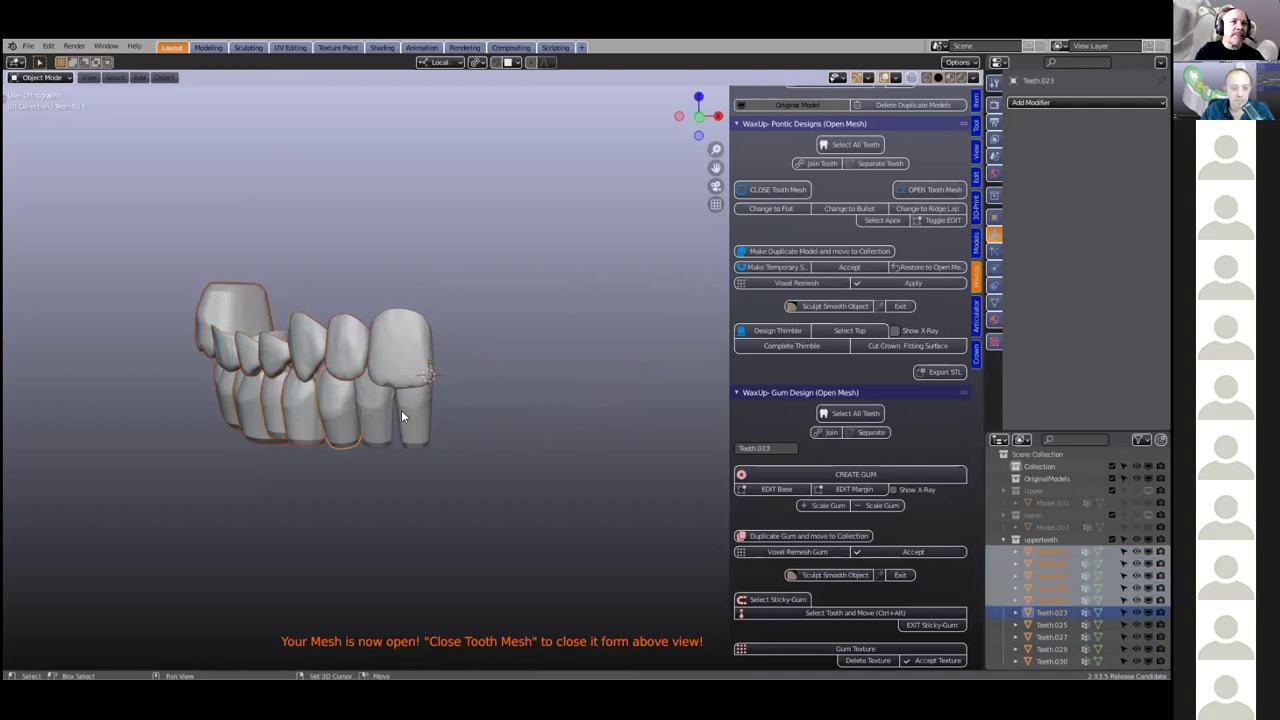
{"action": "left_click", "coordinate": [401, 417], "text": "shift"}
{"action": "left_click", "coordinate": [421, 412], "text": "shift"}
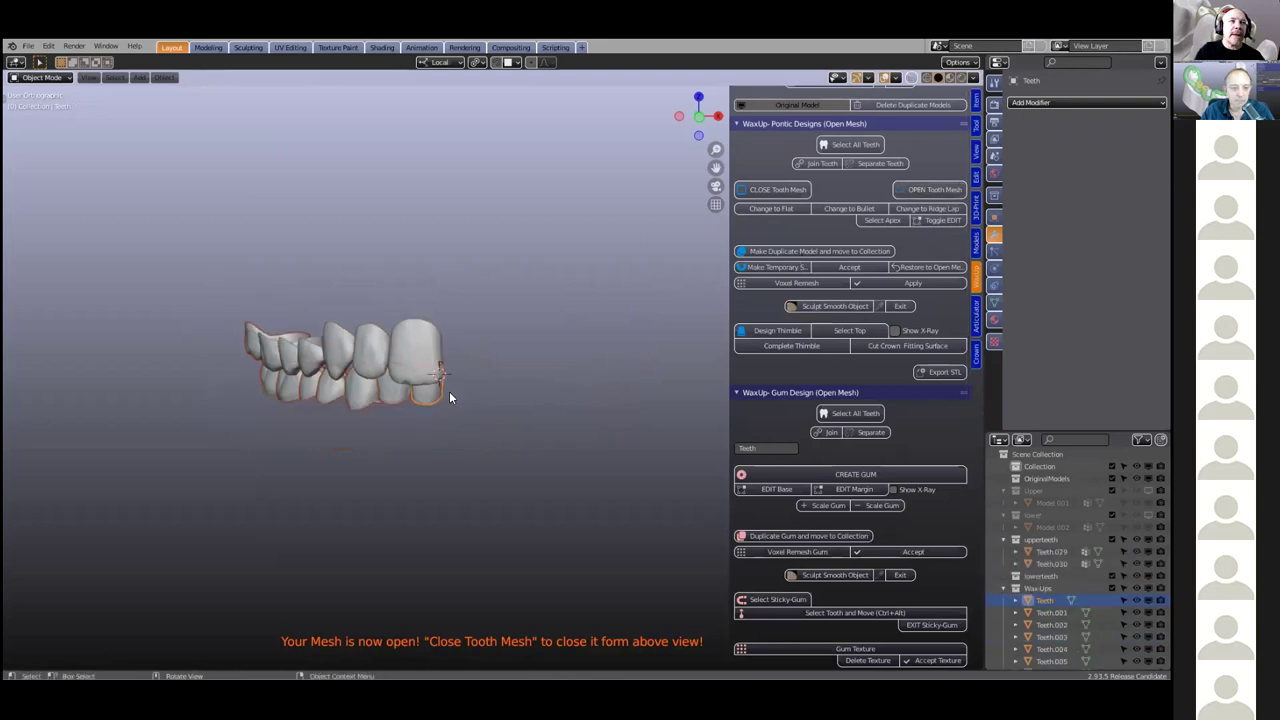
Select all the opened teeth and add an X-axis Mirror modifier to the active lower central incisor
{"action": "key", "text": "a"}
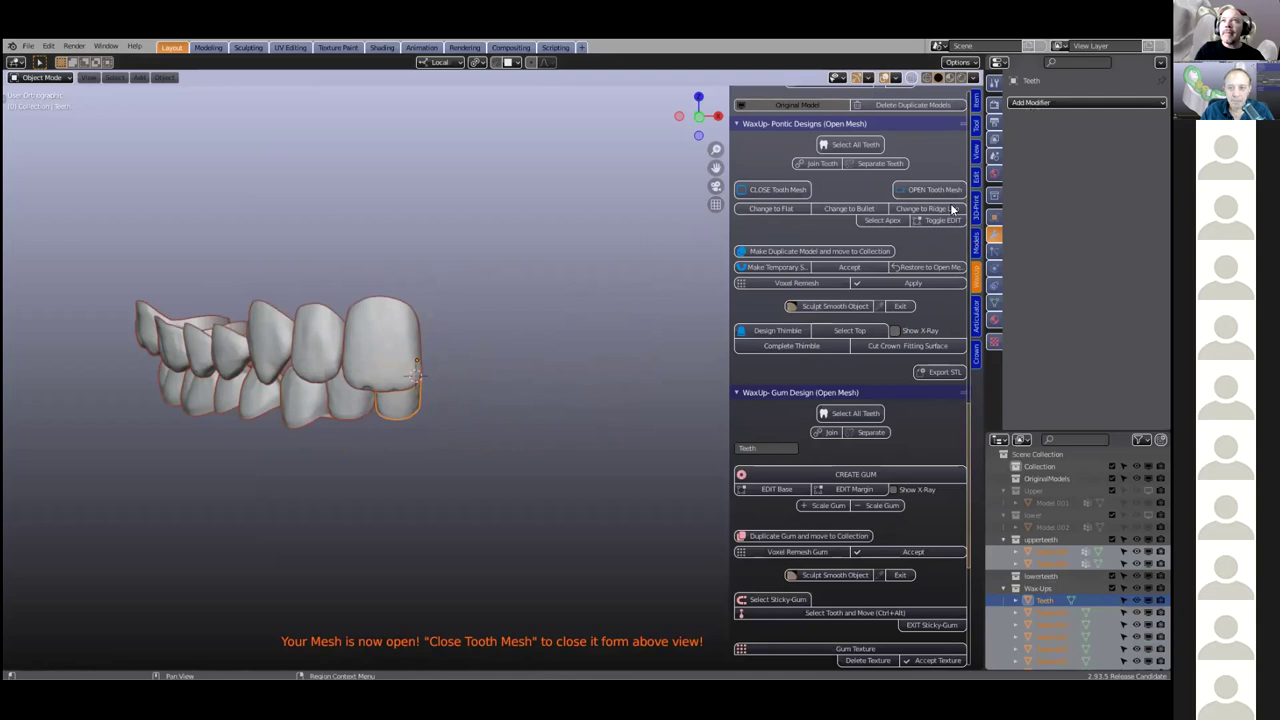
{"action": "key", "text": "shift+ctrl+a"}
{"action": "left_click", "coordinate": [934, 238]}
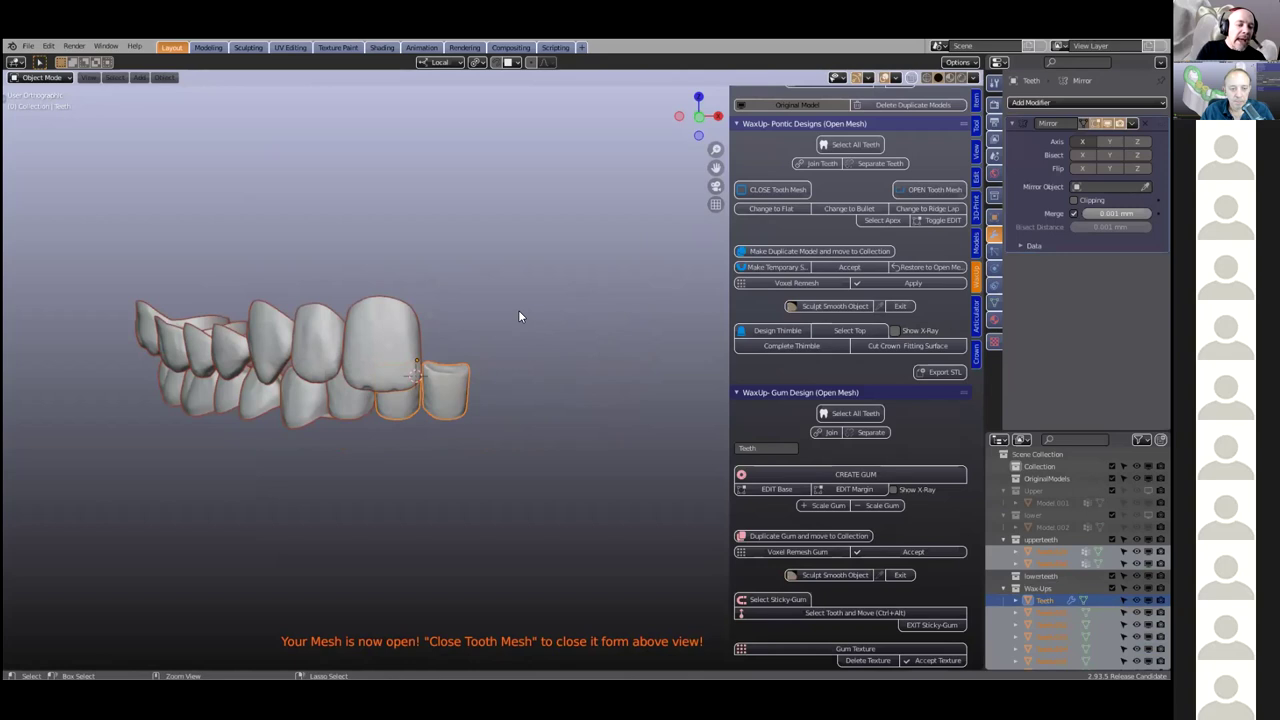
Copy the Mirror modifier from the active tooth to all selected teeth and convert them to mesh
{"action": "key", "text": "ctrl+l"}
{"action": "left_click", "coordinate": [518, 310]}
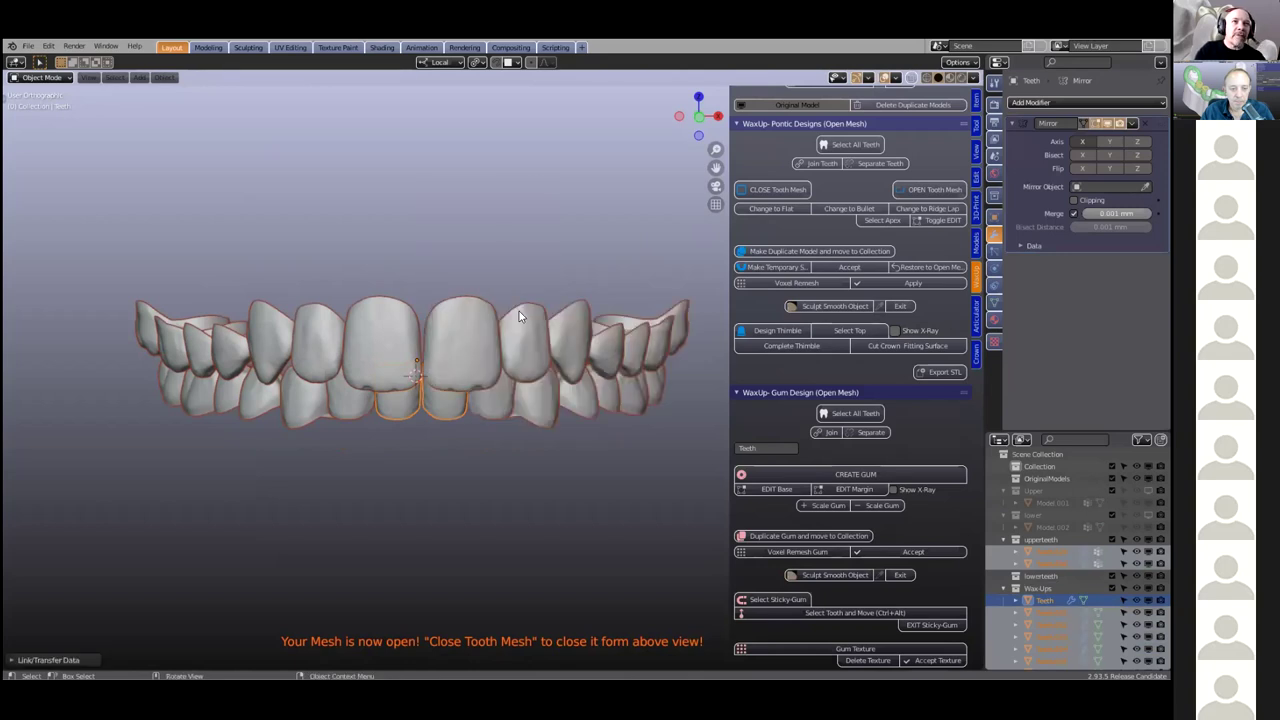
{"action": "left_click", "coordinate": [163, 77]}
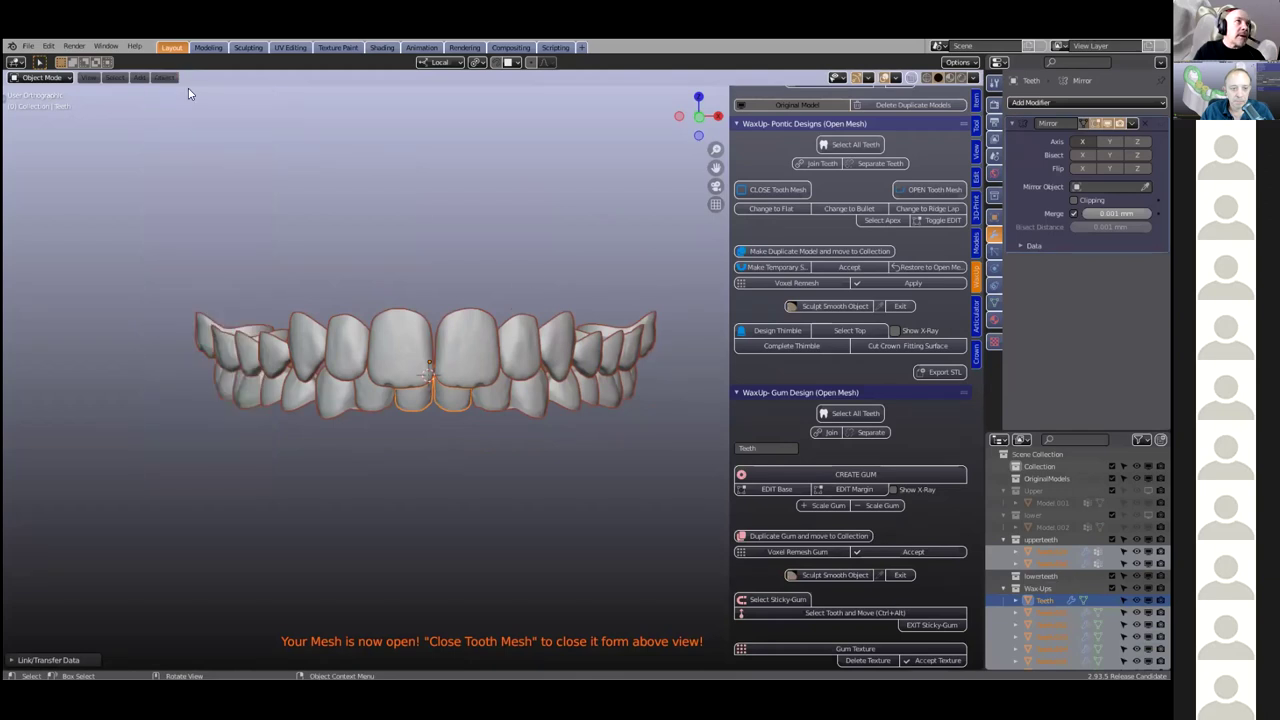
{"action": "left_click", "coordinate": [163, 77]}
{"action": "mouse_move", "coordinate": [202, 396]}
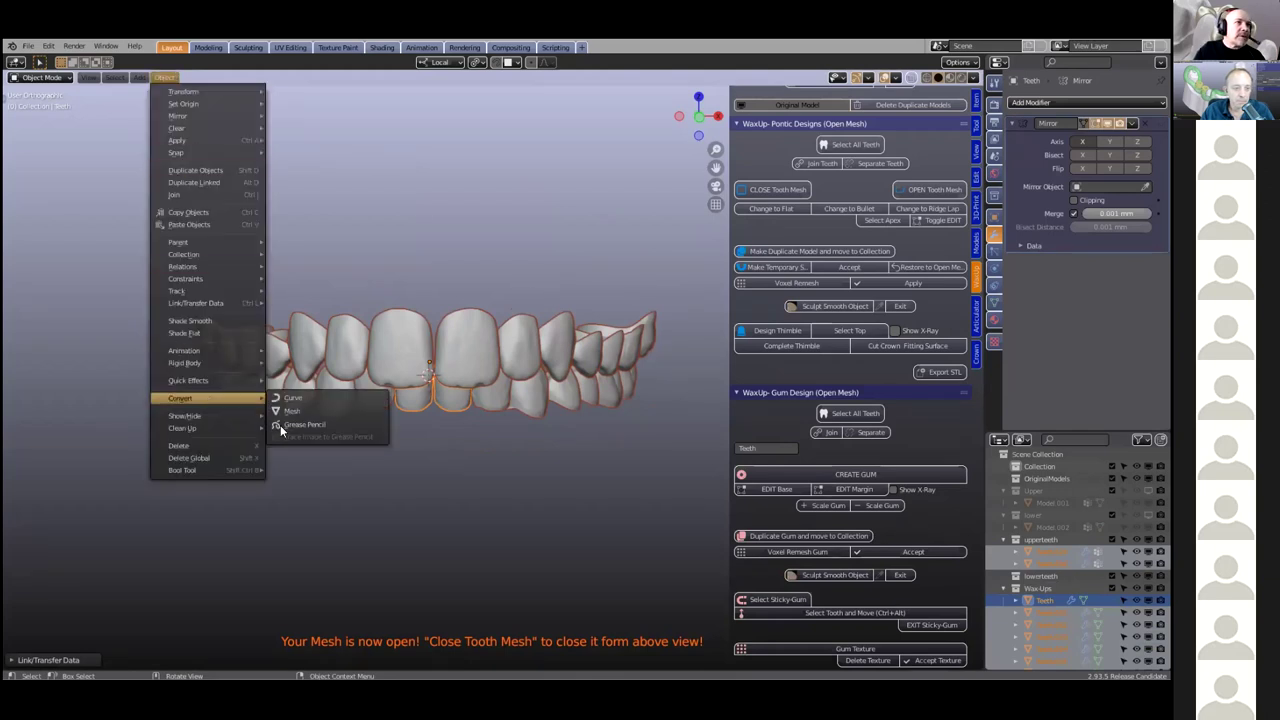
{"action": "left_click", "coordinate": [309, 419]}
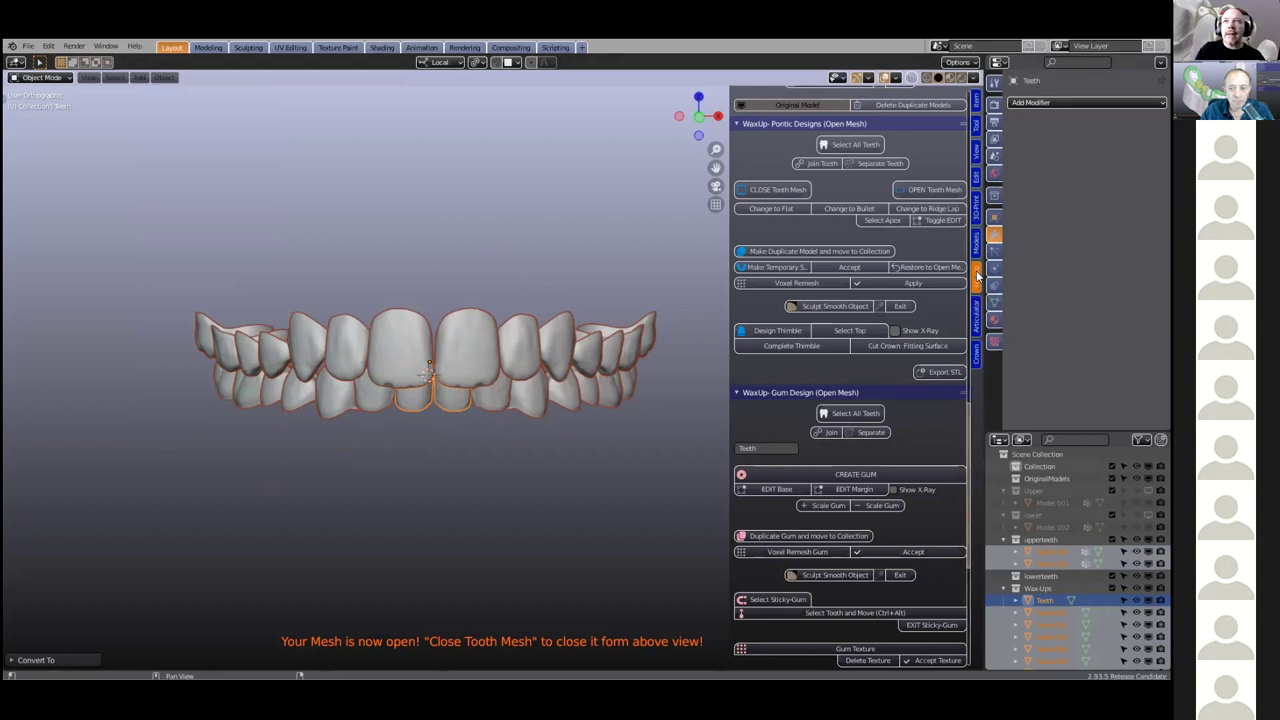
Join all the teeth into one object and export it as Wavefront OBJ to Zoom_ToothLibrary, adding a suffix to the Youthful file name
{"action": "left_click", "coordinate": [976, 242]}
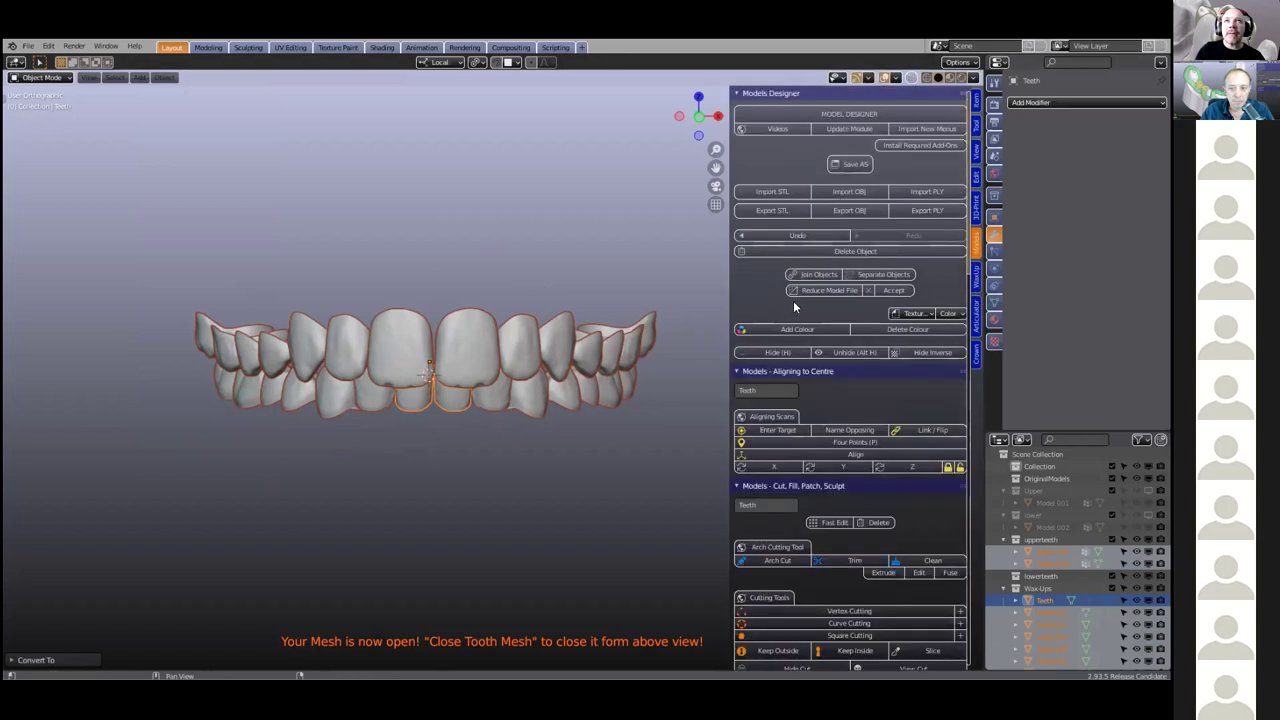
{"action": "left_click", "coordinate": [818, 274]}
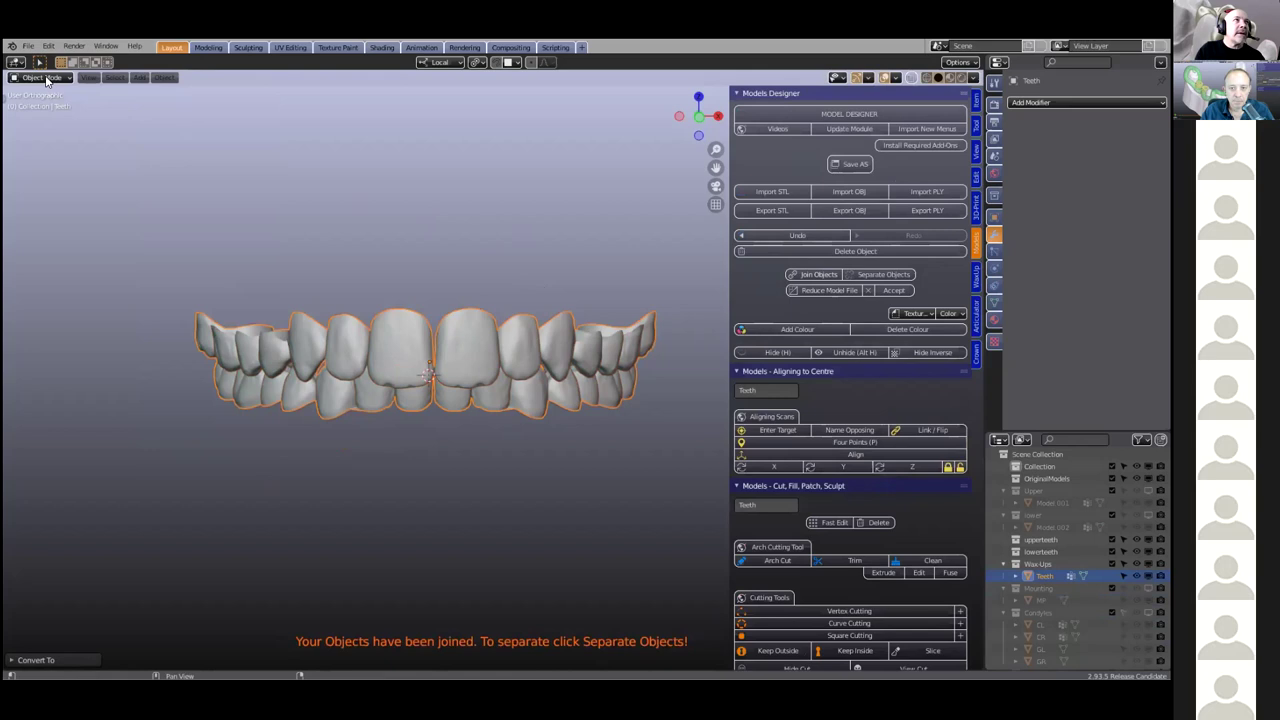
{"action": "left_click", "coordinate": [28, 46]}
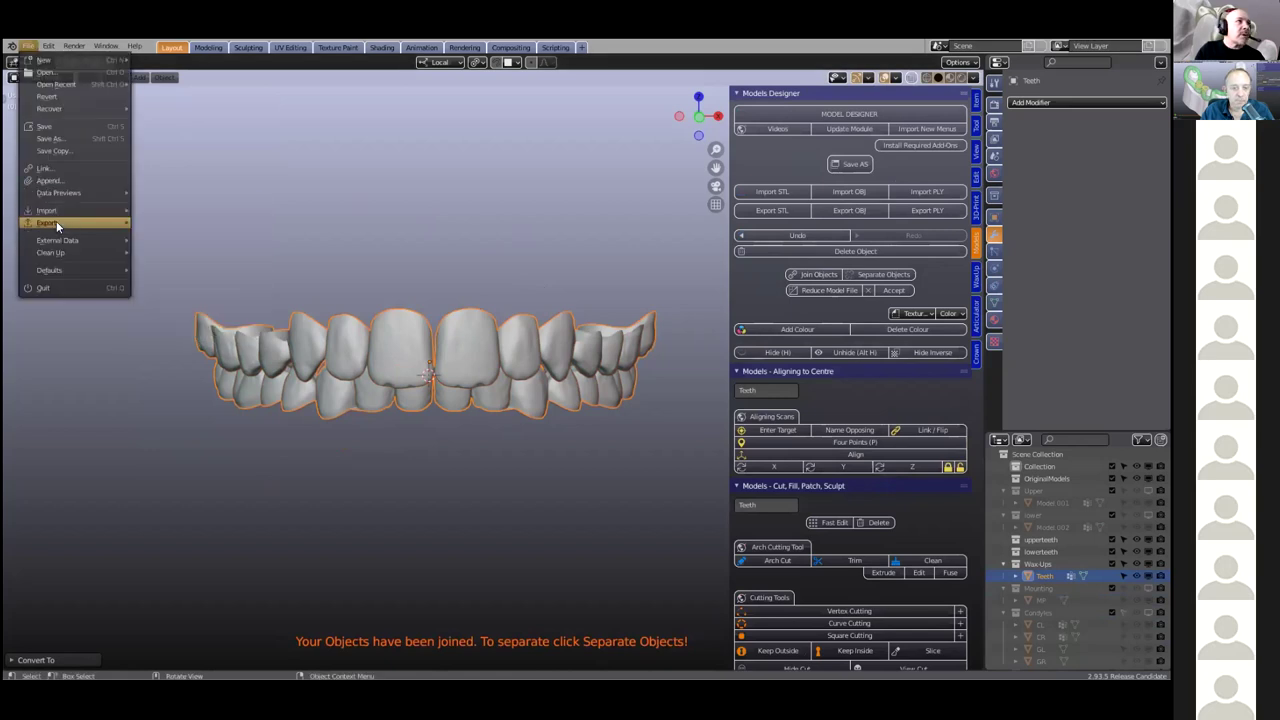
{"action": "mouse_move", "coordinate": [56, 221]}
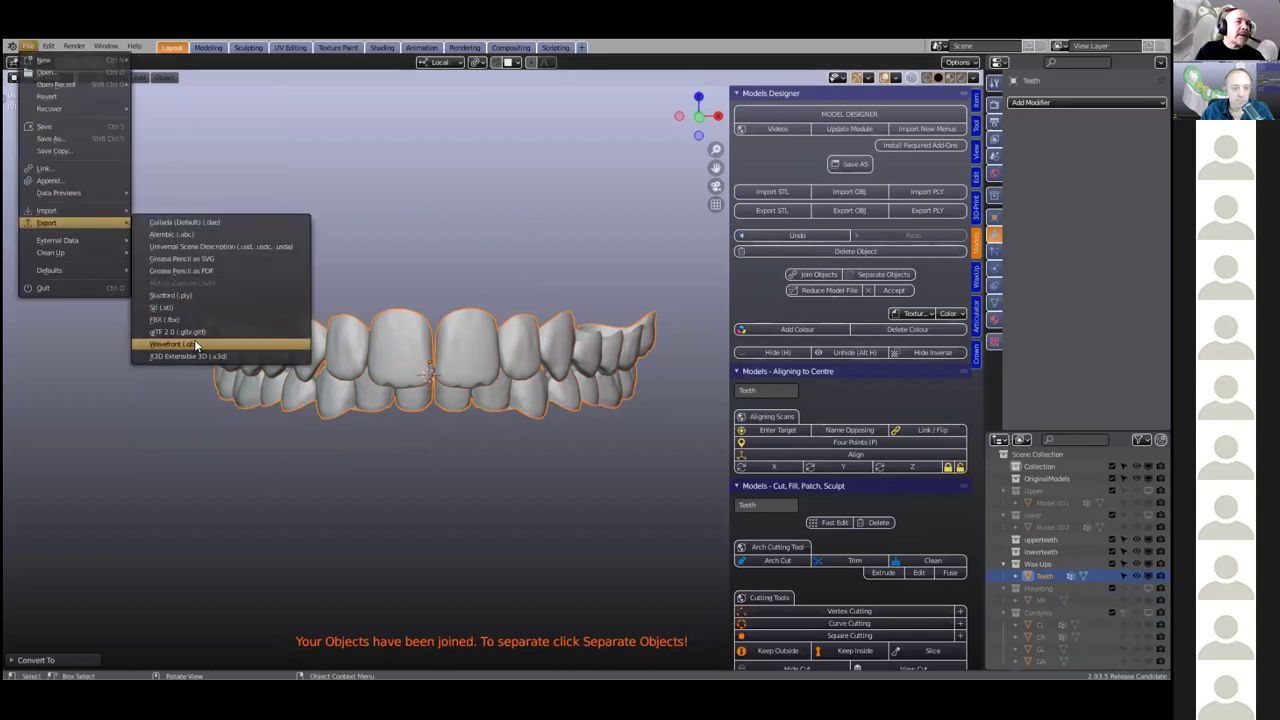
{"action": "left_click", "coordinate": [190, 343]}
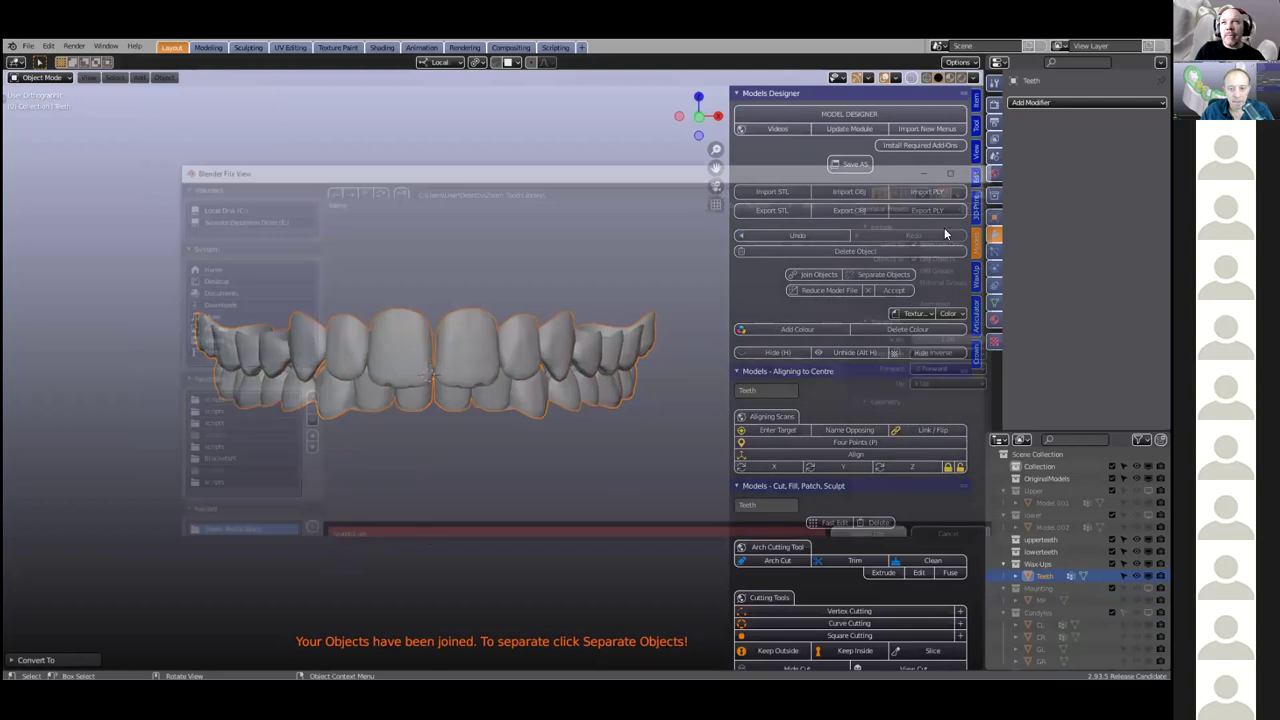
{"action": "scroll", "coordinate": [958, 470], "scroll_direction": "down", "scroll_amount": 3}
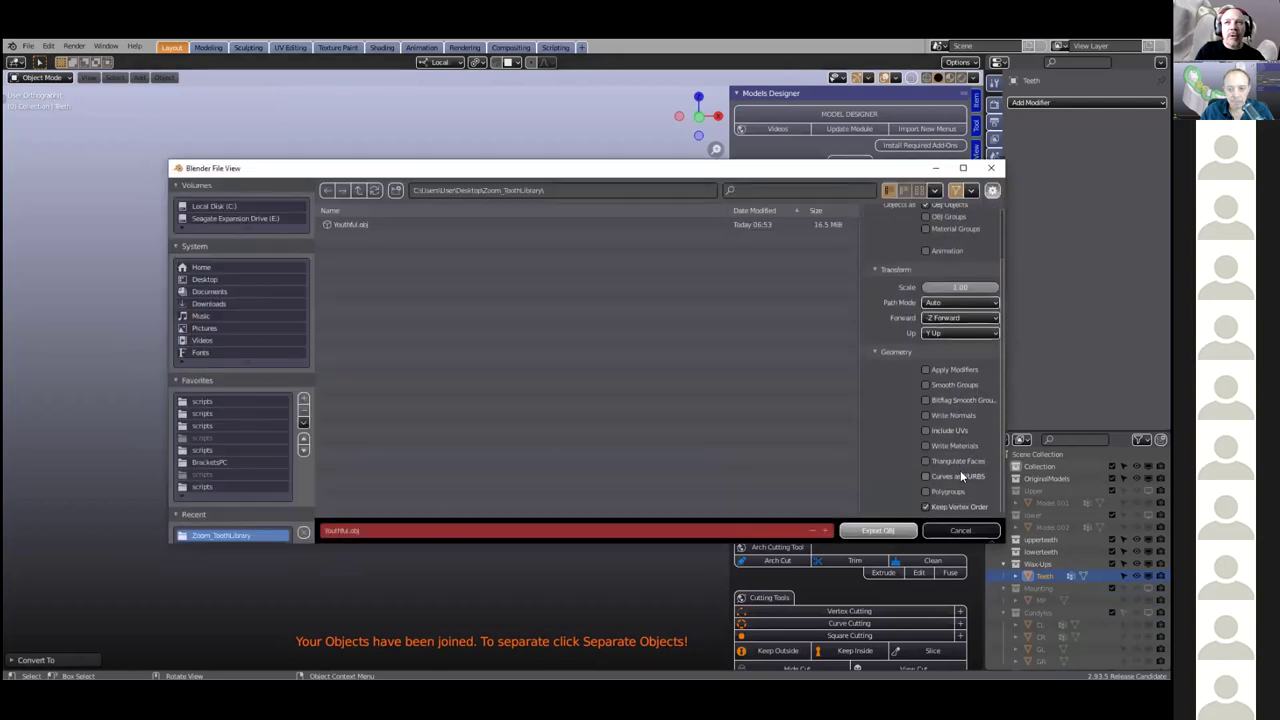
{"action": "left_click", "coordinate": [372, 529]}
{"action": "left_click", "coordinate": [352, 531]}
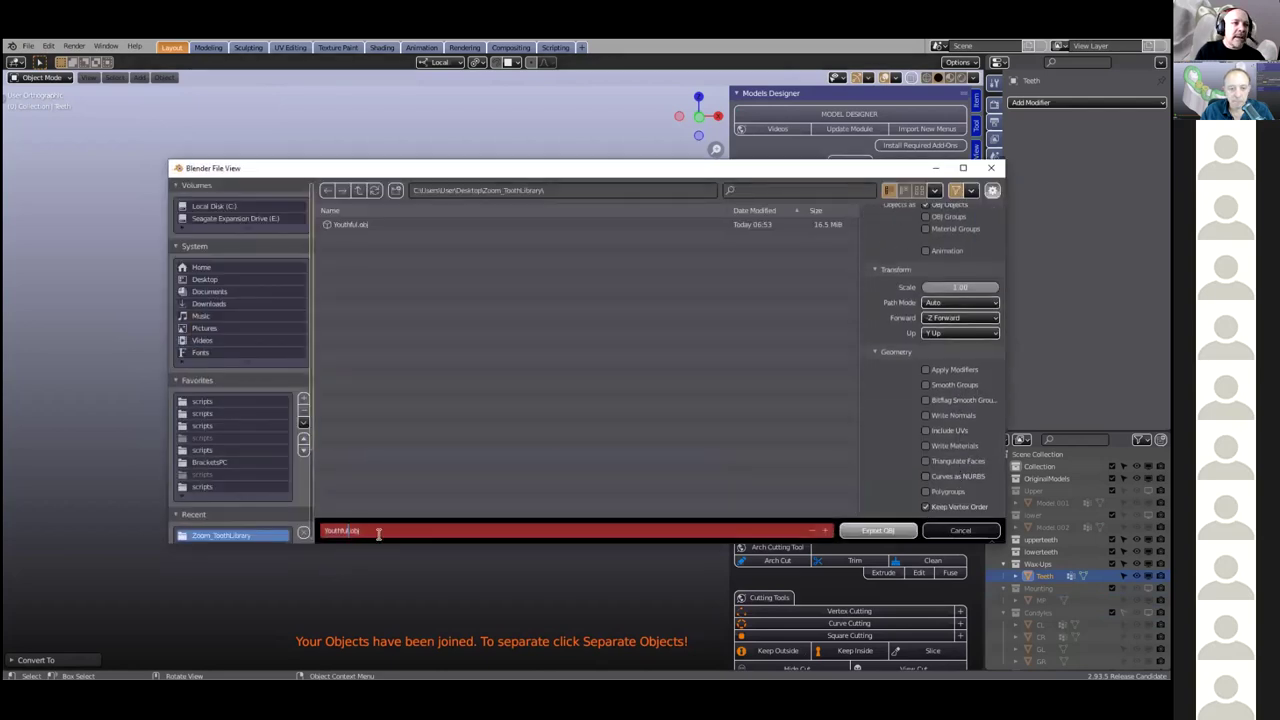
{"action": "type", "text": "Lower"}
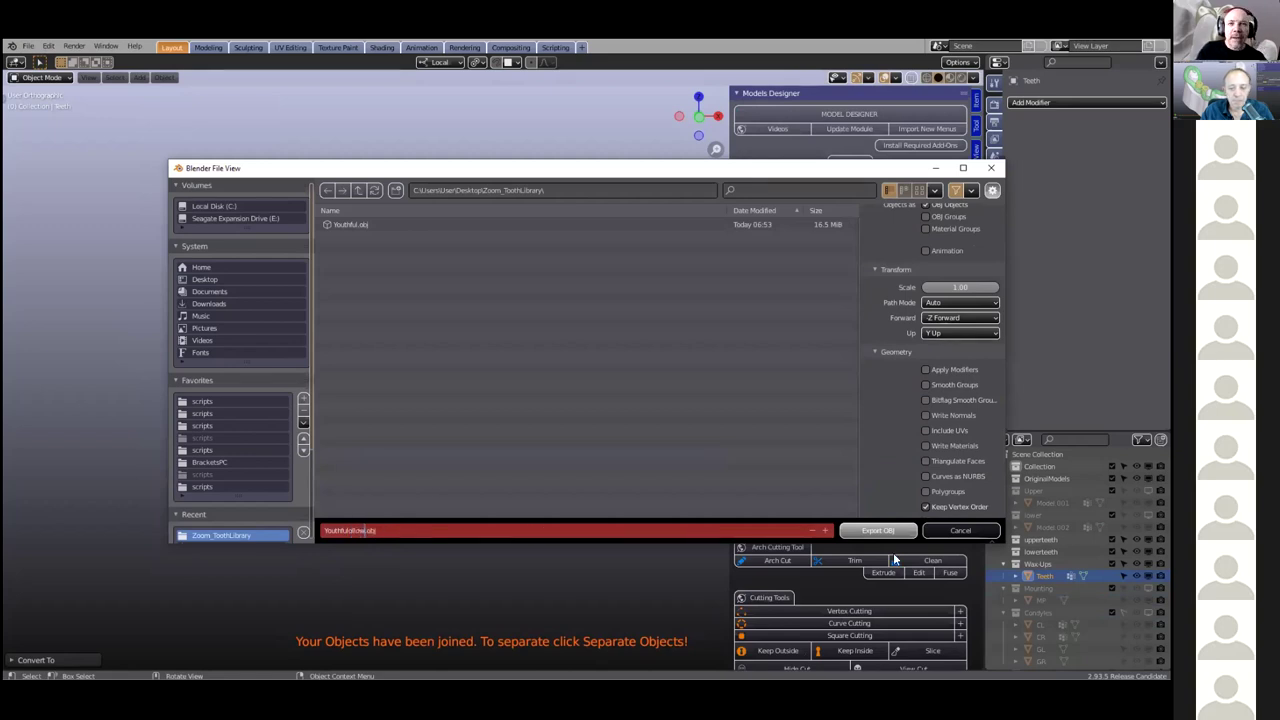
{"action": "left_click", "coordinate": [878, 530]}
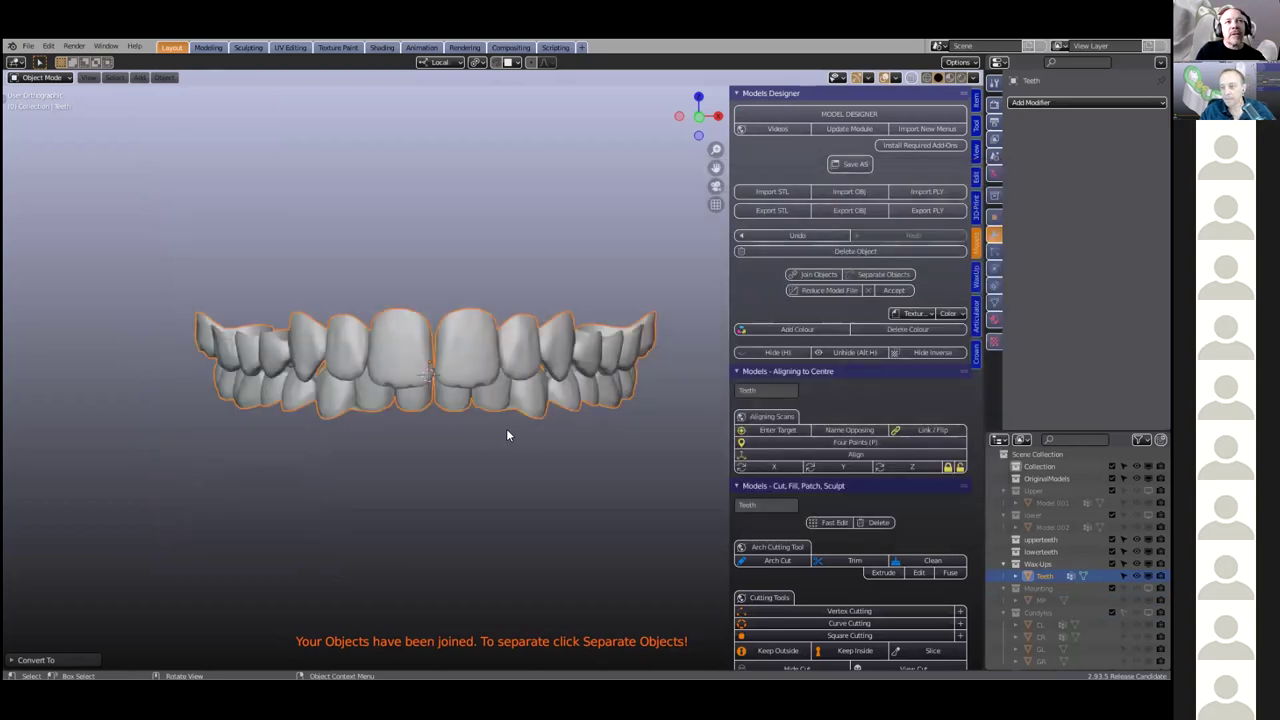
{"action": "mouse_move", "coordinate": [518, 426]}
{"action": "middle_mouse_down"}
{"action": "mouse_move", "coordinate": [526, 520]}
{"action": "mouse_move", "coordinate": [512, 415]}
{"action": "middle_mouse_up"}
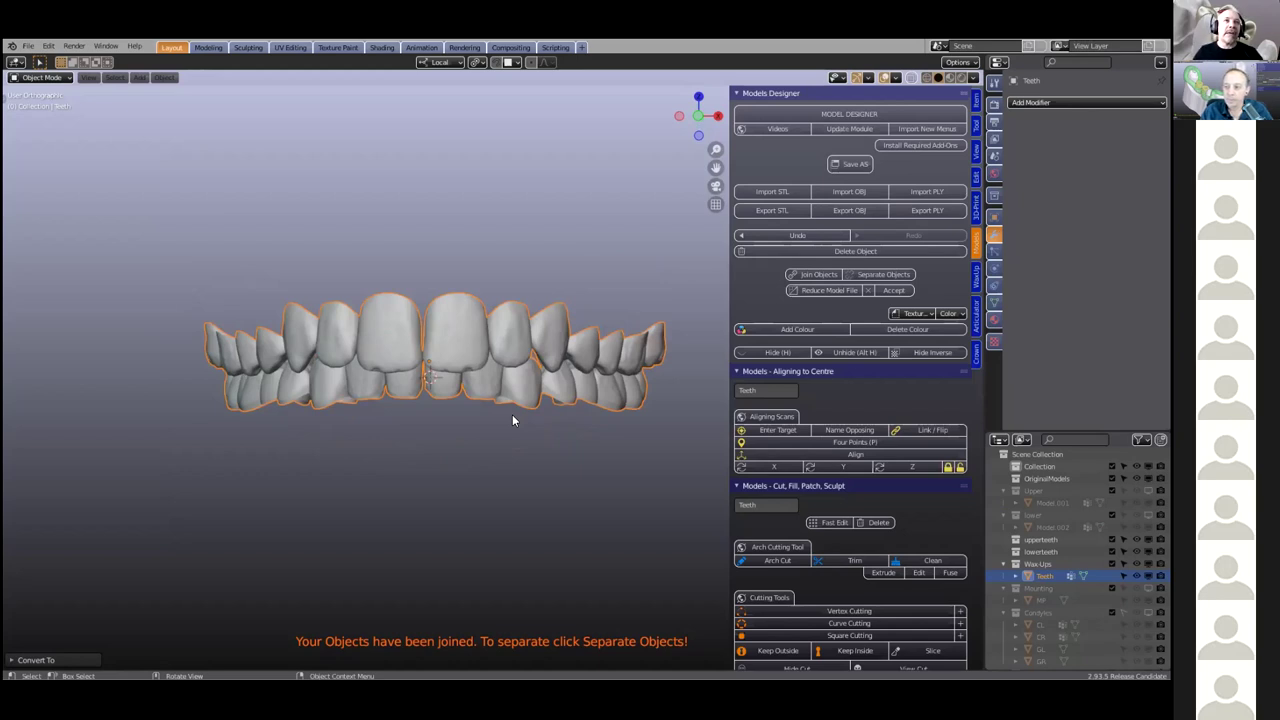
{"action": "mouse_move", "coordinate": [512, 414]}
{"action": "middle_mouse_down"}
{"action": "mouse_move", "coordinate": [508, 475]}
{"action": "mouse_move", "coordinate": [514, 430]}
{"action": "middle_mouse_up"}
{"action": "key", "text": "KP_1"}
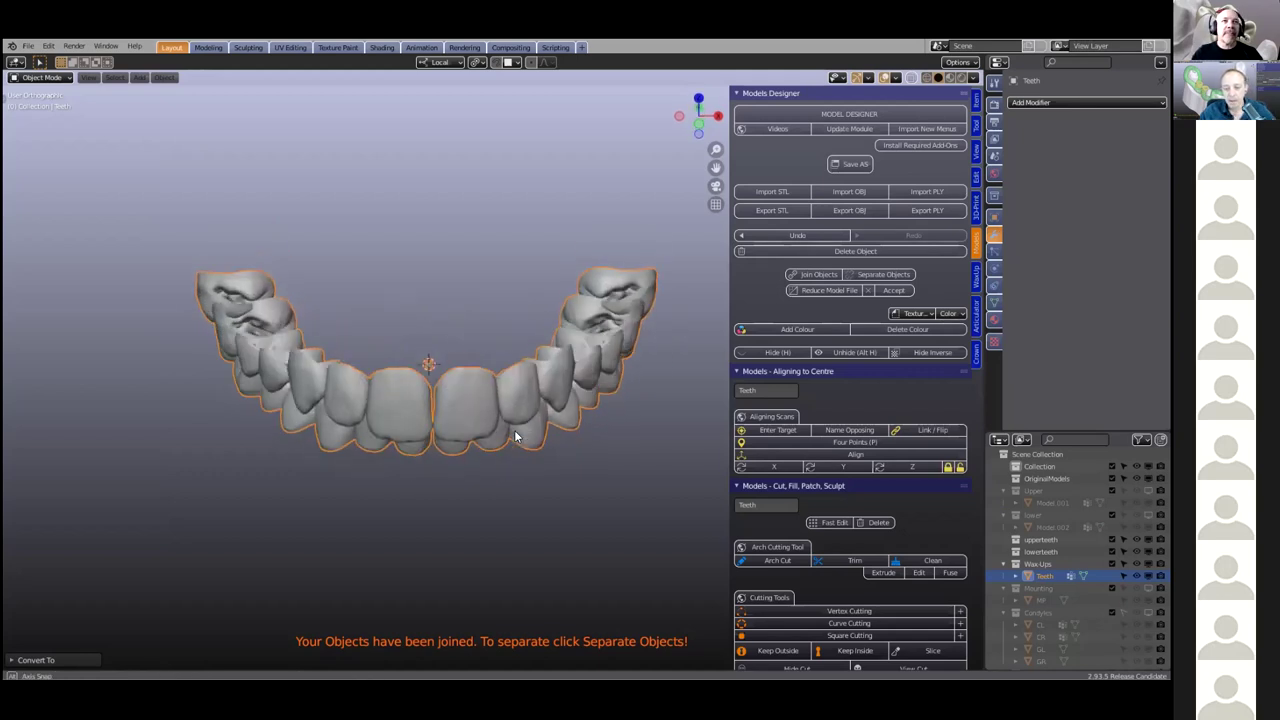